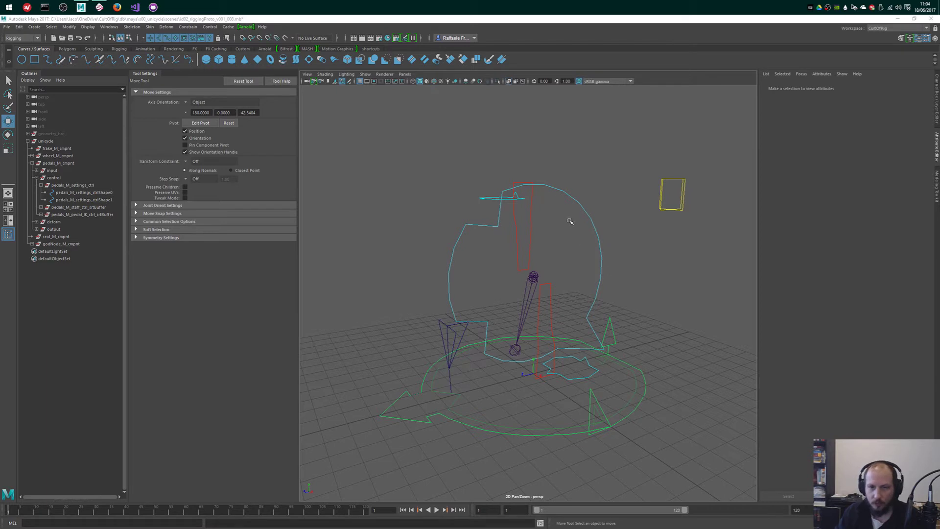
# - Dock the Tool Settings on the outer side of the Outliner and collapse it to enlarge the viewport
pyautogui.click(544, 28)
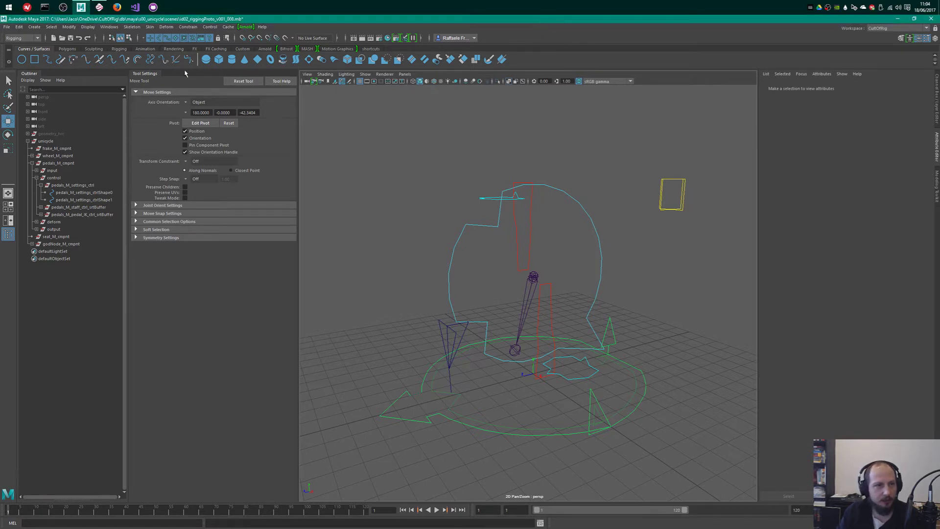
pyautogui.click(132, 78)
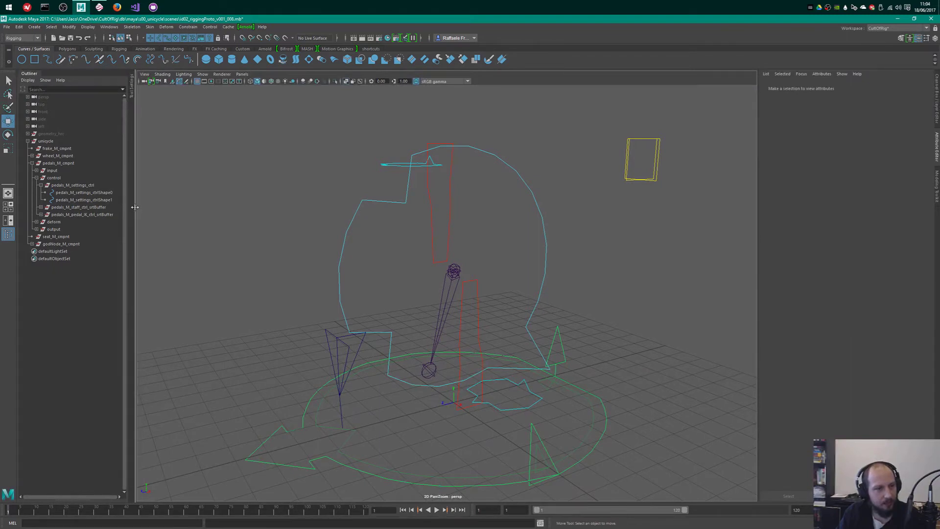
pyautogui.click(133, 90)
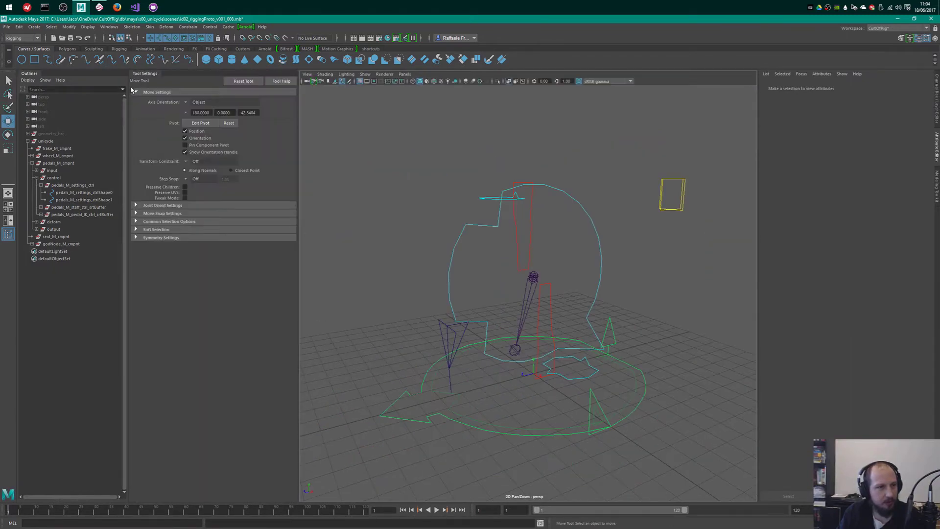
pyautogui.moveTo(145, 74); pyautogui.dragTo(19, 144)
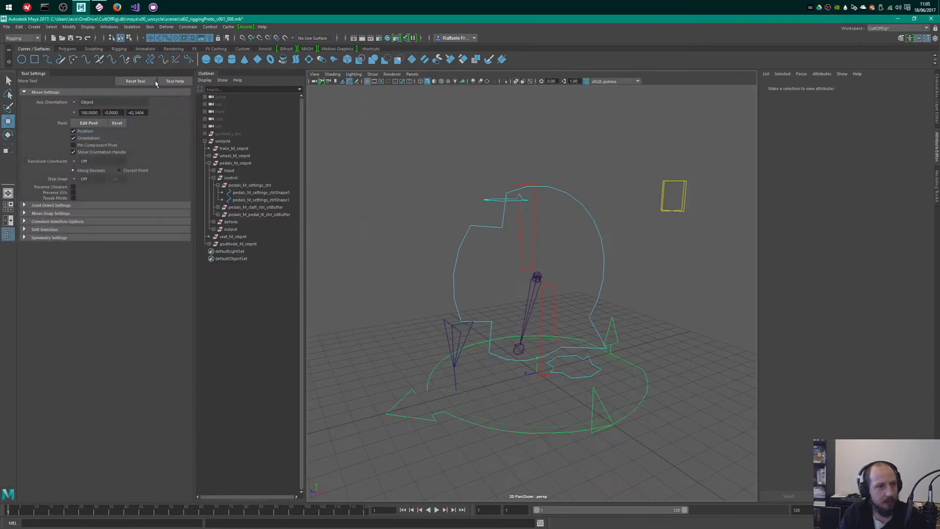
pyautogui.click(29, 74)
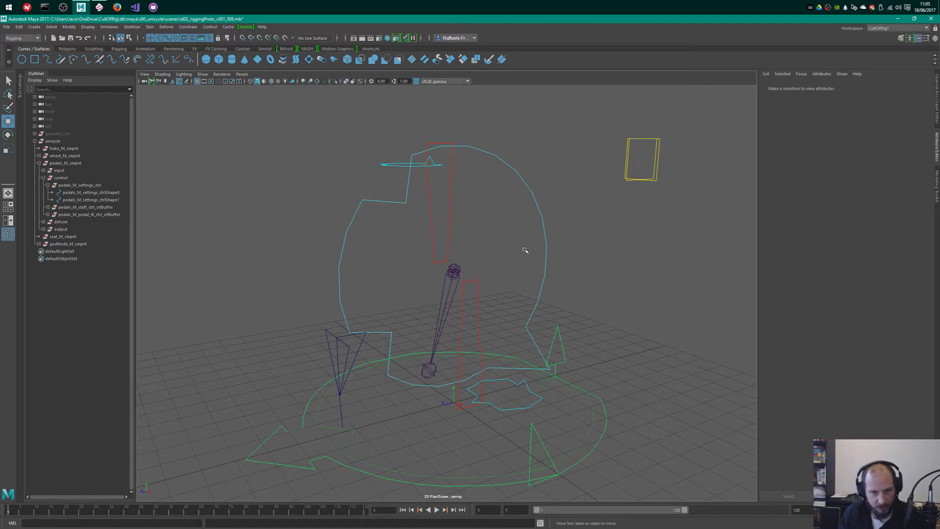
# - Collapse the shapes under pedals_M_settings_ctrl in the Outliner
pyautogui.keyDown('alt'); pyautogui.moveTo(519, 253); pyautogui.dragTo(507, 258); pyautogui.keyUp('alt')
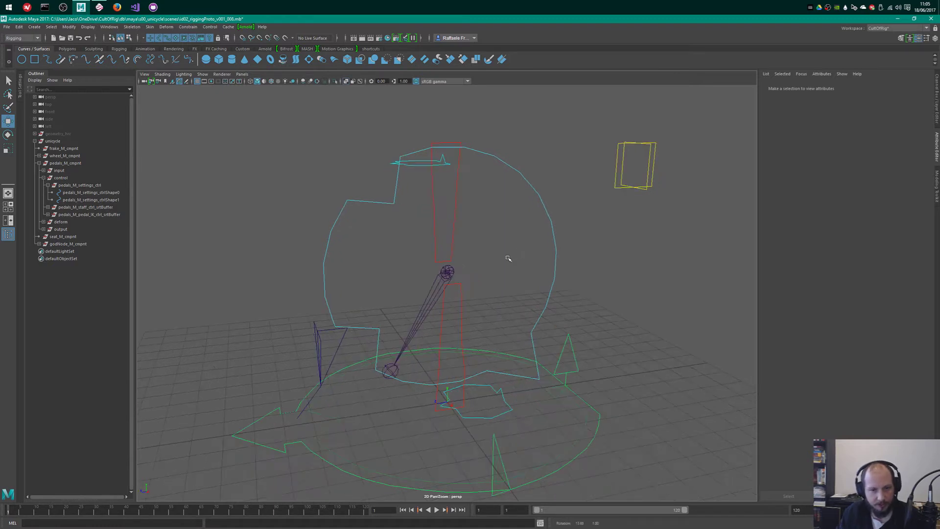
pyautogui.press('q')
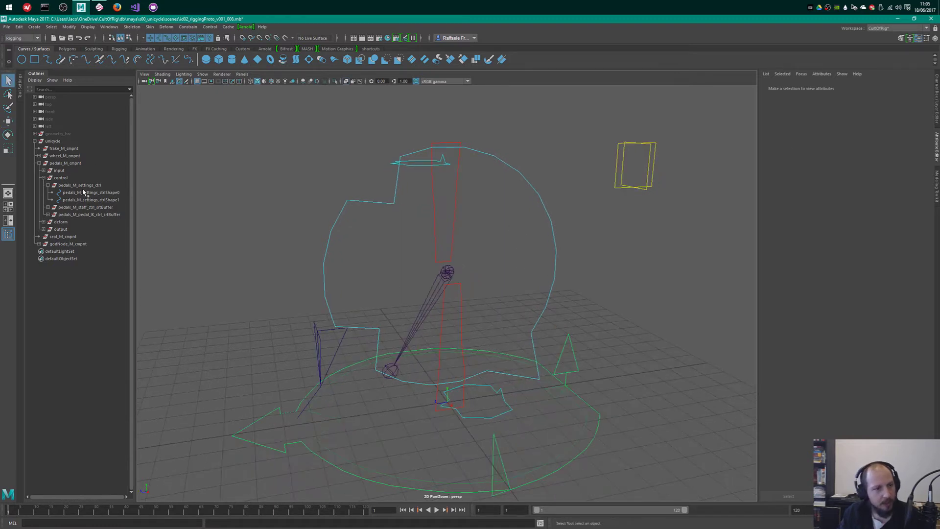
pyautogui.click(48, 185)
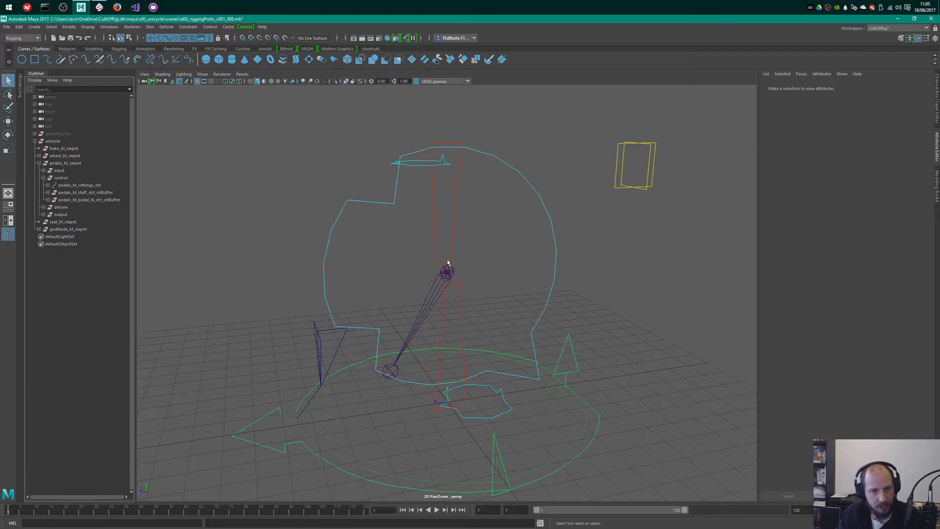
# - Try moving the pedal IK control up and away from the wheel, and undo the move
pyautogui.keyDown('alt'); pyautogui.moveTo(456, 246); pyautogui.dragTo(469, 301); pyautogui.keyUp('alt')
pyautogui.keyDown('alt'); pyautogui.moveTo(470, 301); pyautogui.dragTo(406, 309, button='right'); pyautogui.keyUp('alt')
pyautogui.click(368, 325)
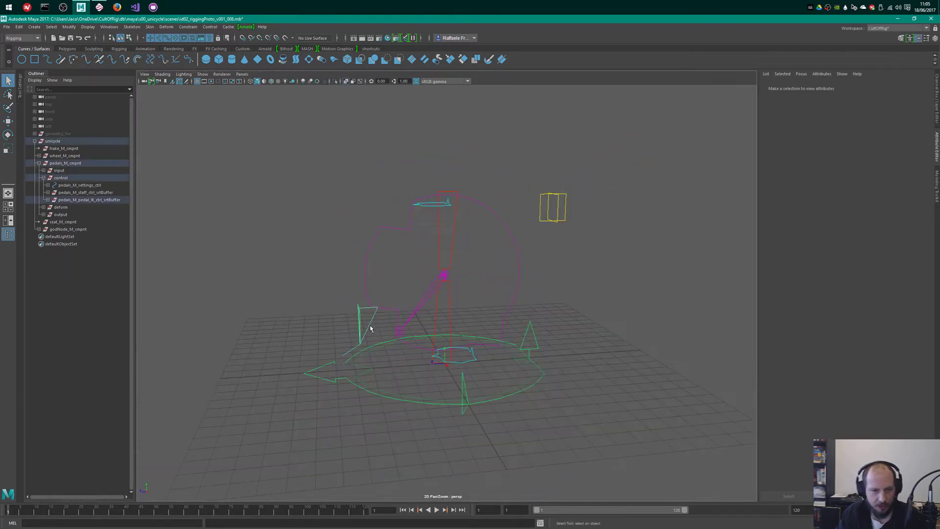
pyautogui.press('w')
pyautogui.moveTo(361, 345); pyautogui.dragTo(320, 285)
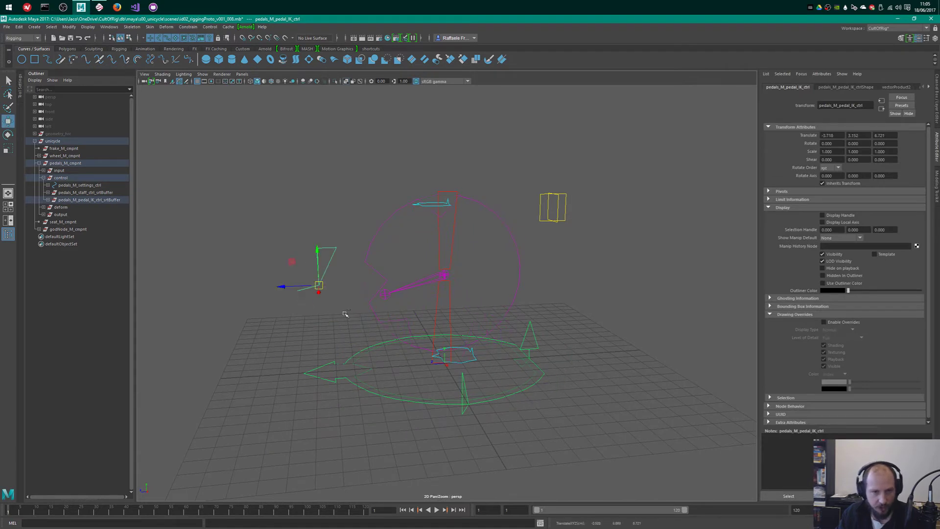
pyautogui.hotkey('ctrl', 'z')
# - Switch to a split layout with the Node Editor below the perspective view
pyautogui.keyDown('alt'); pyautogui.moveTo(470, 358); pyautogui.dragTo(471, 294); pyautogui.keyUp('alt')
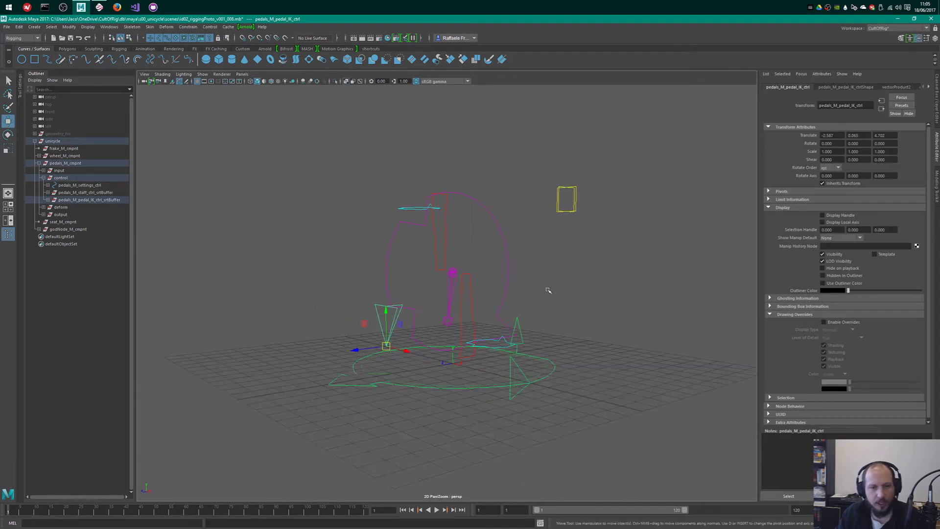
pyautogui.keyDown('alt'); pyautogui.moveTo(548, 290); pyautogui.dragTo(586, 296); pyautogui.keyUp('alt')
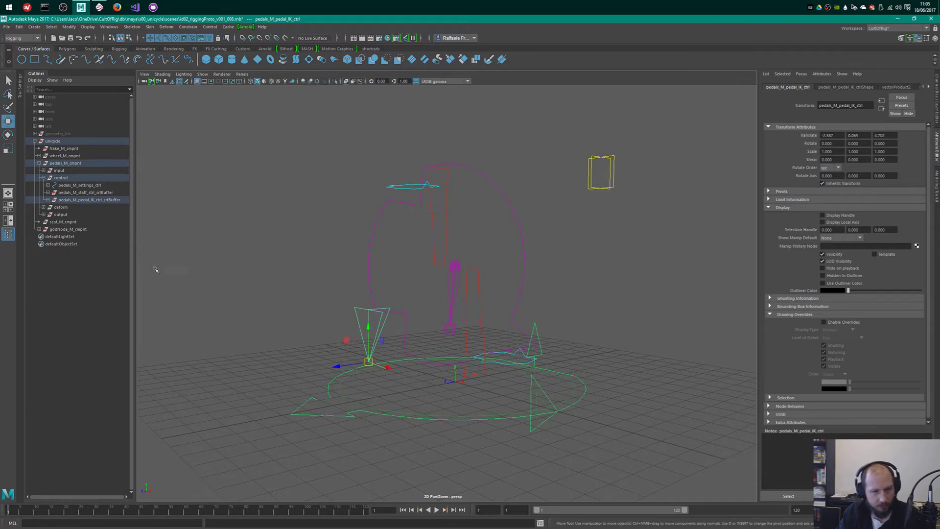
pyautogui.press('space')
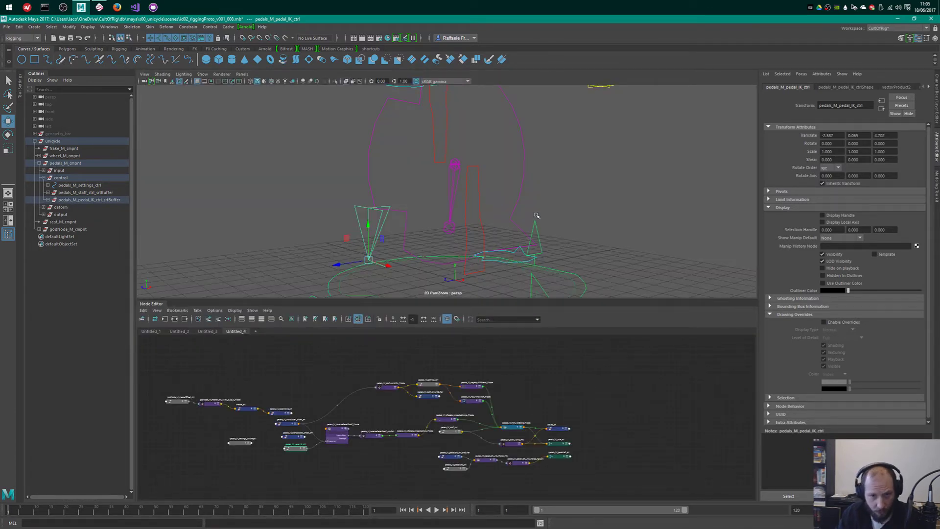
# - Rotate the godNode_M_master_ctrl control to -45 degrees around Y
pyautogui.keyDown('alt'); pyautogui.moveTo(536, 215); pyautogui.dragTo(473, 218); pyautogui.keyUp('alt')
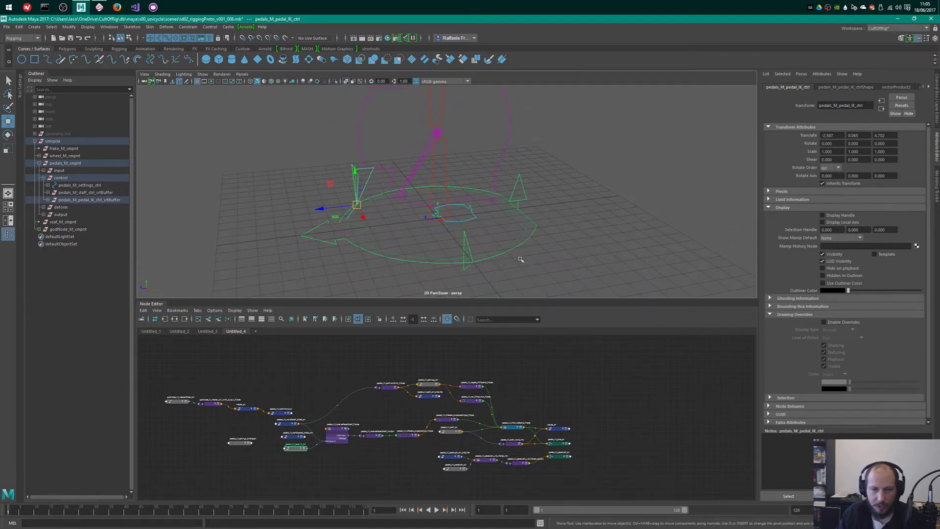
pyautogui.click(415, 187)
pyautogui.press('e')
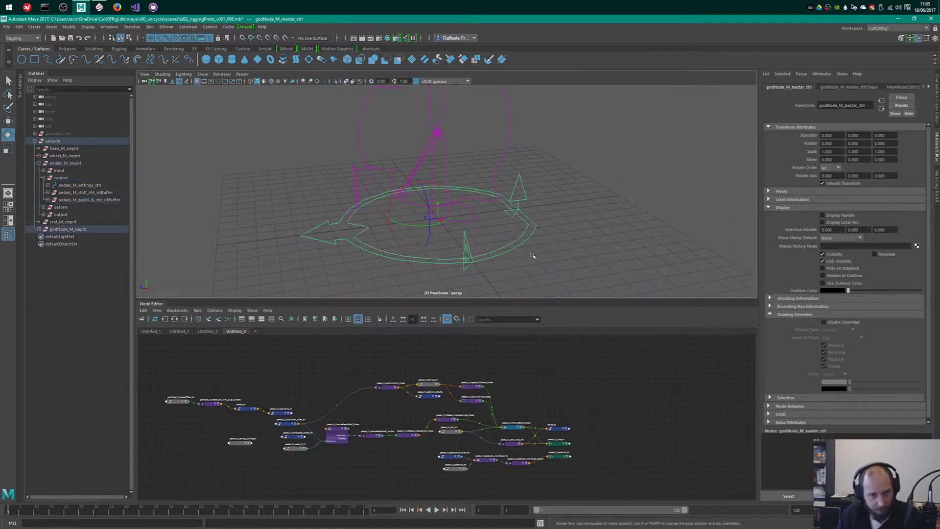
pyautogui.moveTo(488, 222)
pyautogui.keyDown('alt'); pyautogui.mouseDown()
pyautogui.moveTo(473, 221)
pyautogui.moveTo(466, 182)
pyautogui.moveTo(490, 209)
pyautogui.mouseUp(); pyautogui.keyUp('alt')
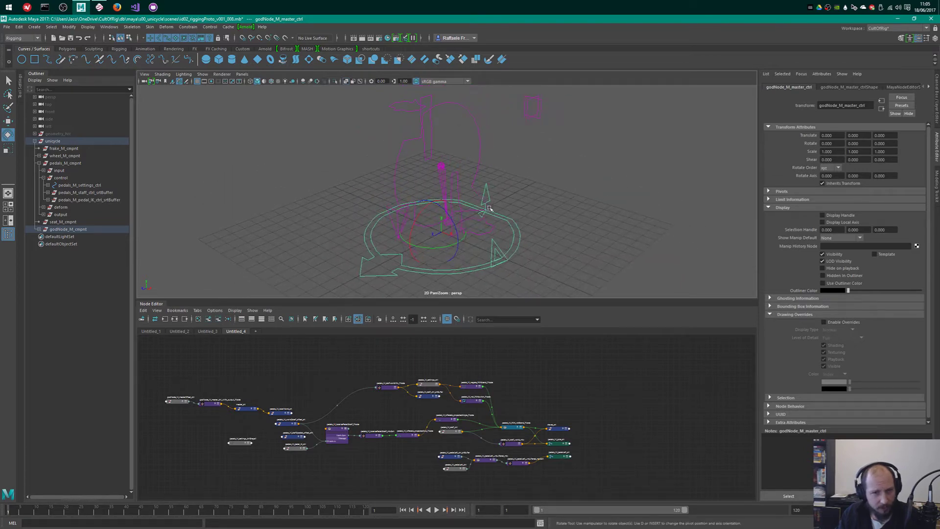
pyautogui.moveTo(426, 247)
pyautogui.mouseDown()
pyautogui.moveTo(433, 243)
pyautogui.moveTo(421, 240)
pyautogui.mouseUp()
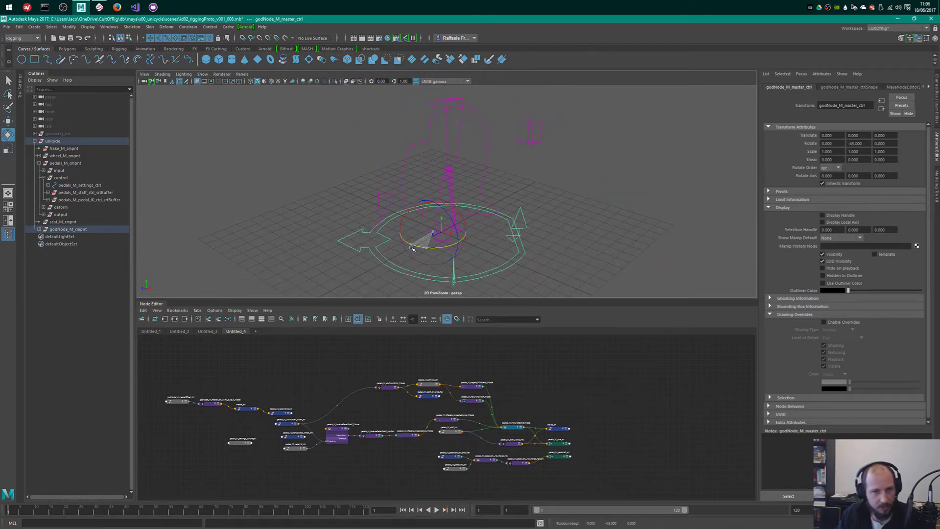
# - Turn off Step Snap for the Rotate tool and collapse the Tool Settings again
pyautogui.click(19, 88)
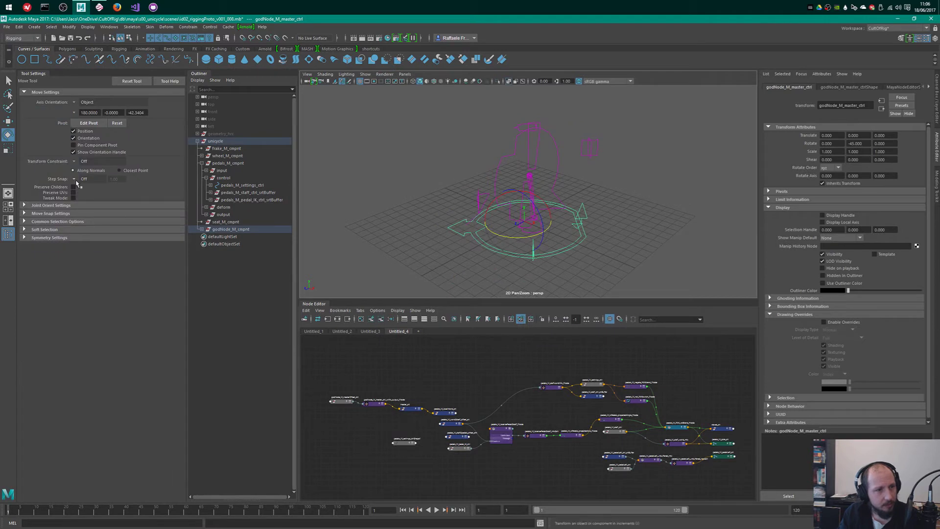
pyautogui.press('3')
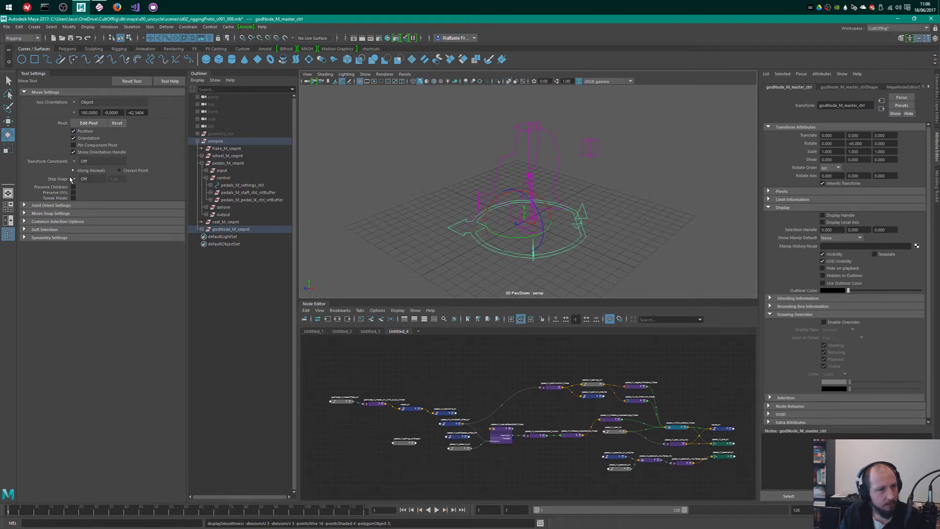
pyautogui.press('q')
pyautogui.press('e')
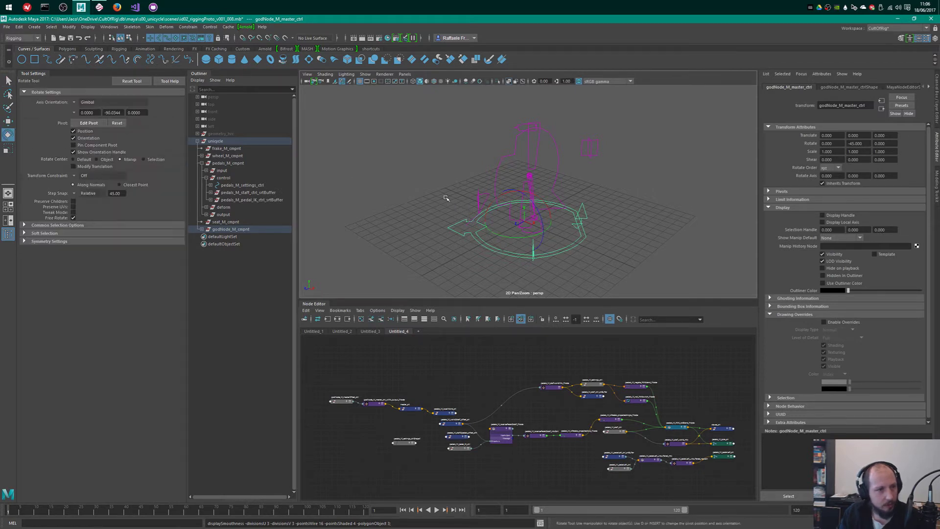
pyautogui.click(88, 193)
pyautogui.click(87, 199)
pyautogui.click(30, 74)
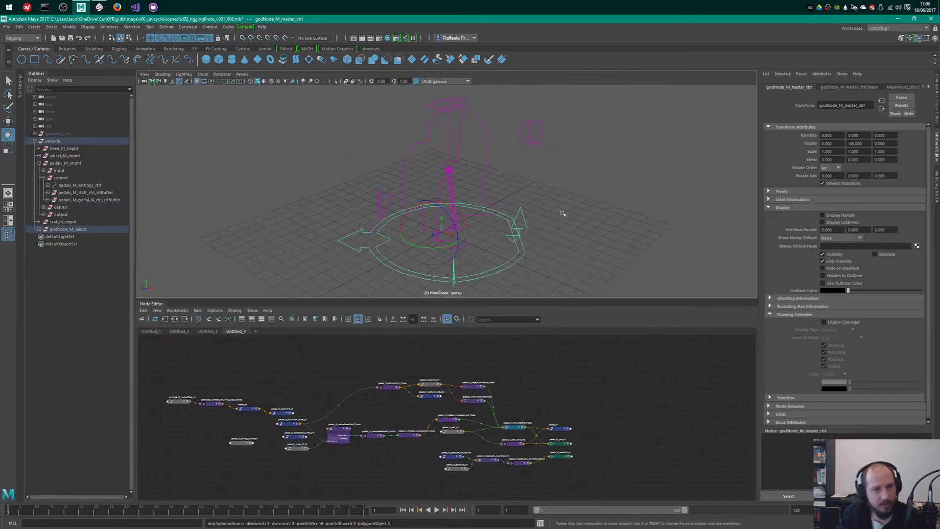
# - Rotate the master control freely to about -42.3 degrees in Y and 28.6 degrees in Z
pyautogui.keyDown('alt'); pyautogui.moveTo(547, 224); pyautogui.dragTo(539, 204, button='middle'); pyautogui.keyUp('alt')
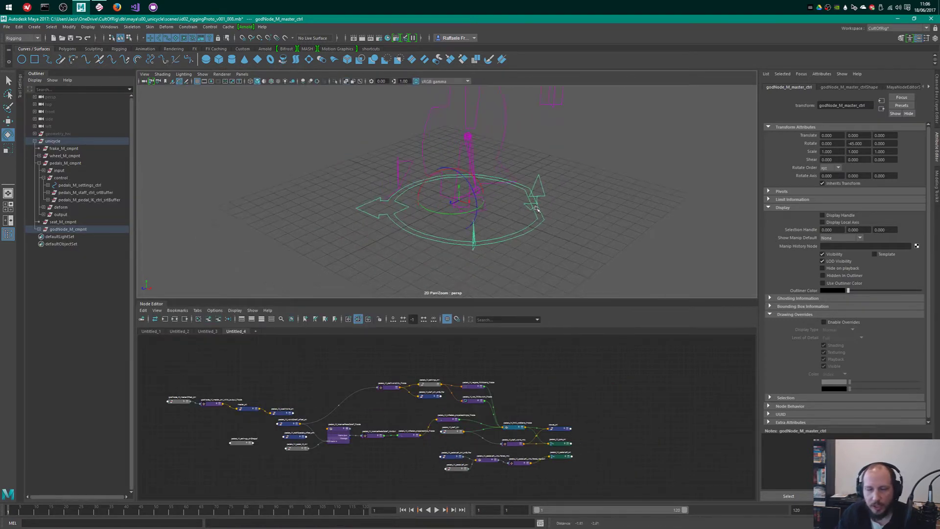
pyautogui.keyDown('alt'); pyautogui.moveTo(539, 203); pyautogui.dragTo(540, 193, button='right'); pyautogui.keyUp('alt')
pyautogui.moveTo(442, 212); pyautogui.dragTo(470, 209)
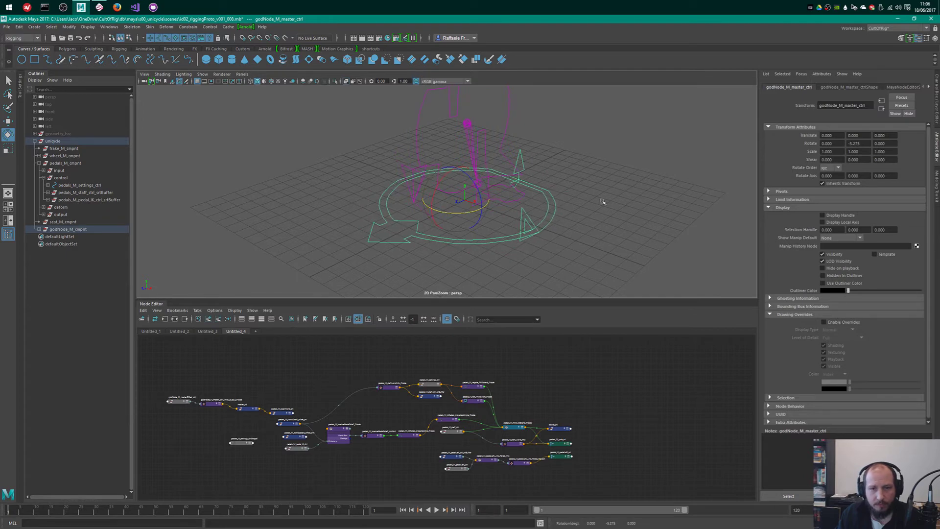
pyautogui.keyDown('alt'); pyautogui.moveTo(602, 201); pyautogui.dragTo(577, 203); pyautogui.keyUp('alt')
pyautogui.keyDown('alt'); pyautogui.moveTo(465, 187); pyautogui.dragTo(474, 212); pyautogui.keyUp('alt')
pyautogui.keyDown('alt'); pyautogui.moveTo(475, 221); pyautogui.dragTo(548, 205); pyautogui.keyUp('alt')
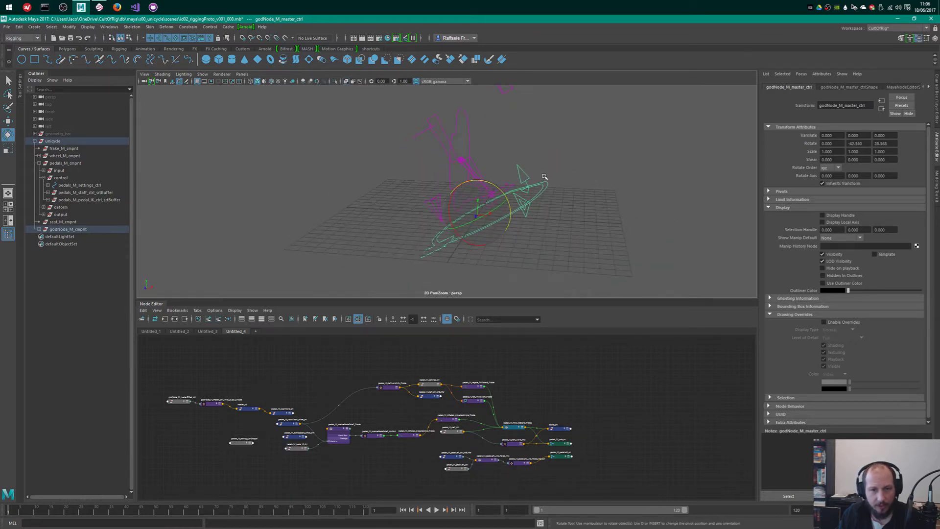
# - Move the tilted master control away from the origin to about -14, 1.2, 2.8 and deselect it
pyautogui.press('w')
pyautogui.moveTo(475, 214); pyautogui.dragTo(526, 204)
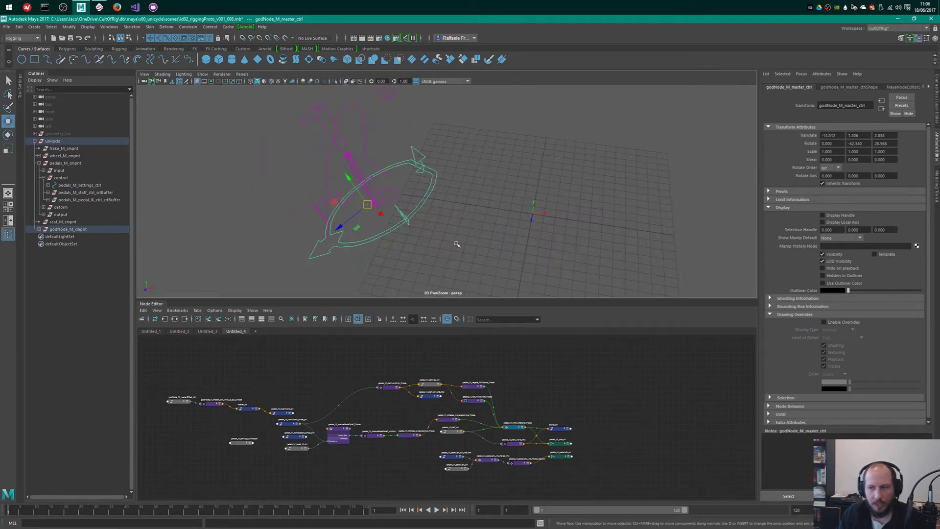
pyautogui.press('q')
pyautogui.click(506, 166)
# - Select the pedal IK control and expand the pedal IK and staff srtBuffer groups in the Outliner
pyautogui.keyDown('alt'); pyautogui.moveTo(483, 176); pyautogui.dragTo(506, 155); pyautogui.keyUp('alt')
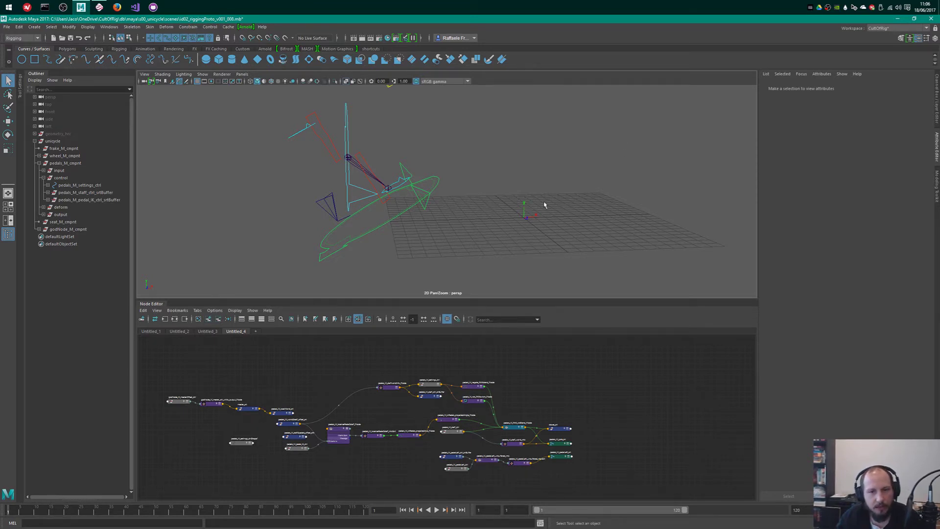
pyautogui.keyDown('alt'); pyautogui.moveTo(499, 226); pyautogui.dragTo(471, 190); pyautogui.keyUp('alt')
pyautogui.keyDown('alt'); pyautogui.moveTo(505, 234); pyautogui.dragTo(499, 195); pyautogui.keyUp('alt')
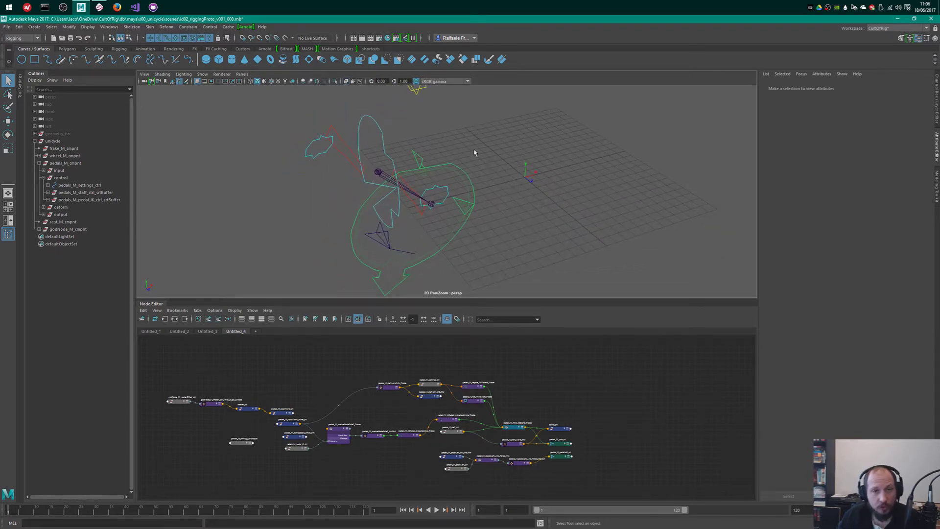
pyautogui.keyDown('alt'); pyautogui.moveTo(474, 153); pyautogui.dragTo(501, 190); pyautogui.keyUp('alt')
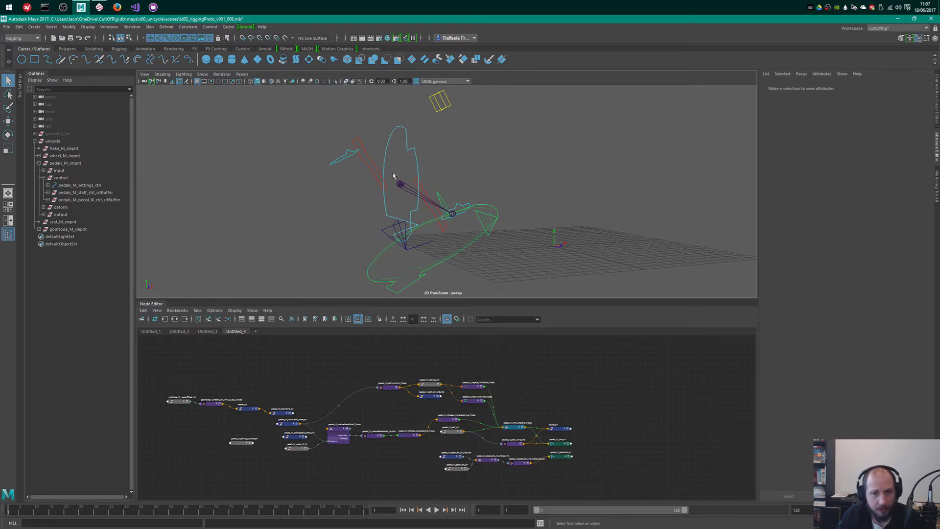
pyautogui.keyDown('alt'); pyautogui.moveTo(468, 179); pyautogui.dragTo(465, 171); pyautogui.keyUp('alt')
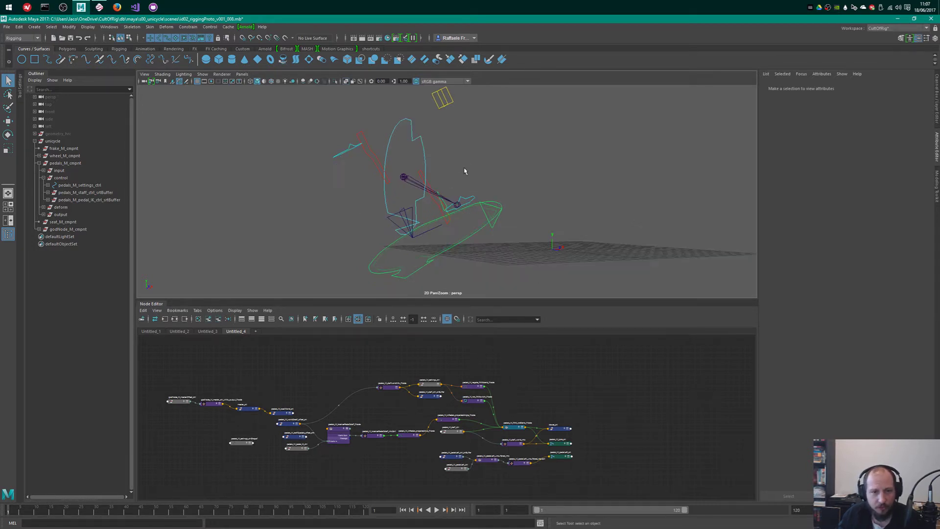
pyautogui.click(399, 225)
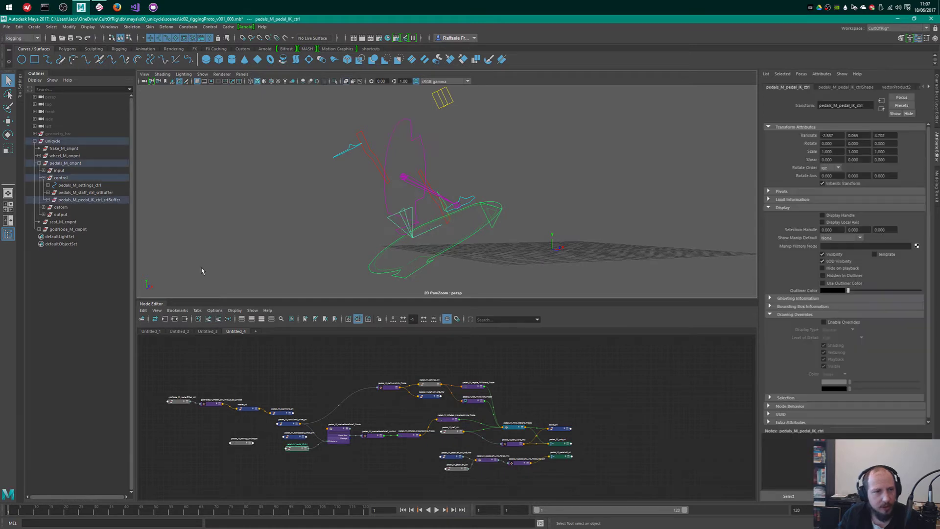
pyautogui.click(47, 200)
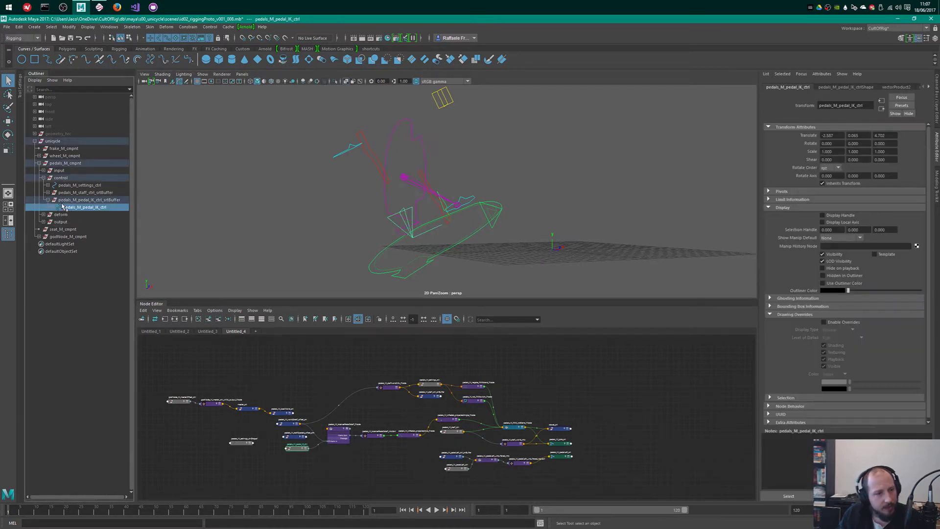
pyautogui.click(48, 193)
# - Select pedals_M_settings_ctrl and switch its FKIK Switch attribute off
pyautogui.keyDown('alt'); pyautogui.moveTo(269, 210); pyautogui.dragTo(474, 208); pyautogui.keyUp('alt')
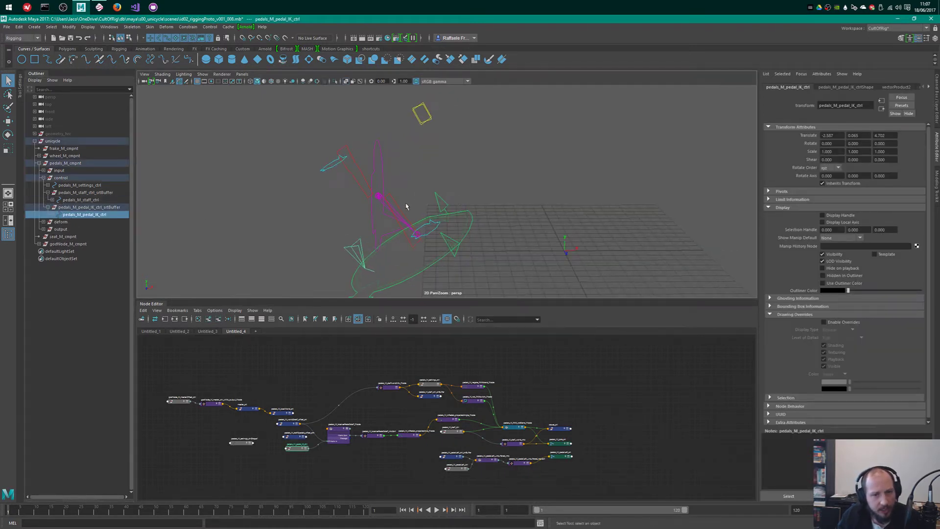
pyautogui.keyDown('alt'); pyautogui.moveTo(405, 206); pyautogui.dragTo(417, 229); pyautogui.keyUp('alt')
pyautogui.keyDown('alt'); pyautogui.moveTo(462, 168); pyautogui.dragTo(476, 213, button='middle'); pyautogui.keyUp('alt')
pyautogui.click(457, 122)
pyautogui.keyDown('alt'); pyautogui.moveTo(476, 185); pyautogui.dragTo(491, 168); pyautogui.keyUp('alt')
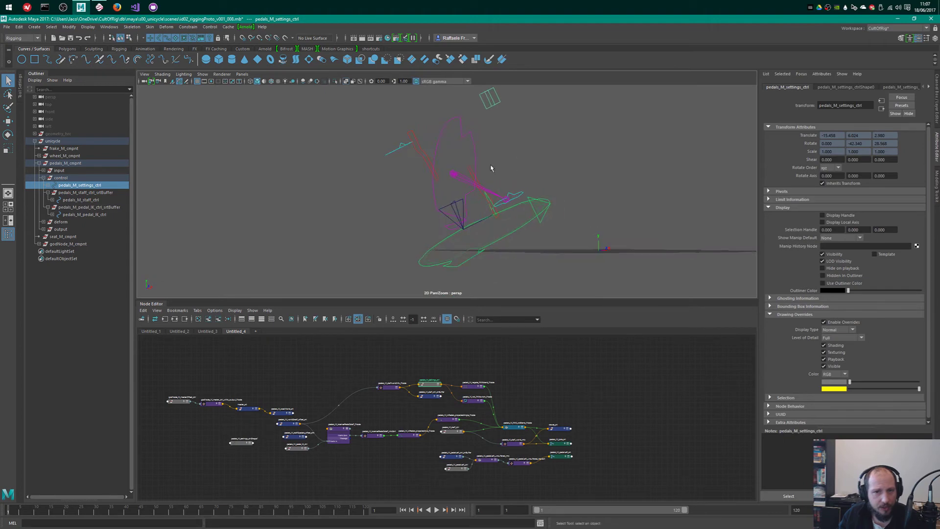
pyautogui.hotkey('ctrl', 'a')
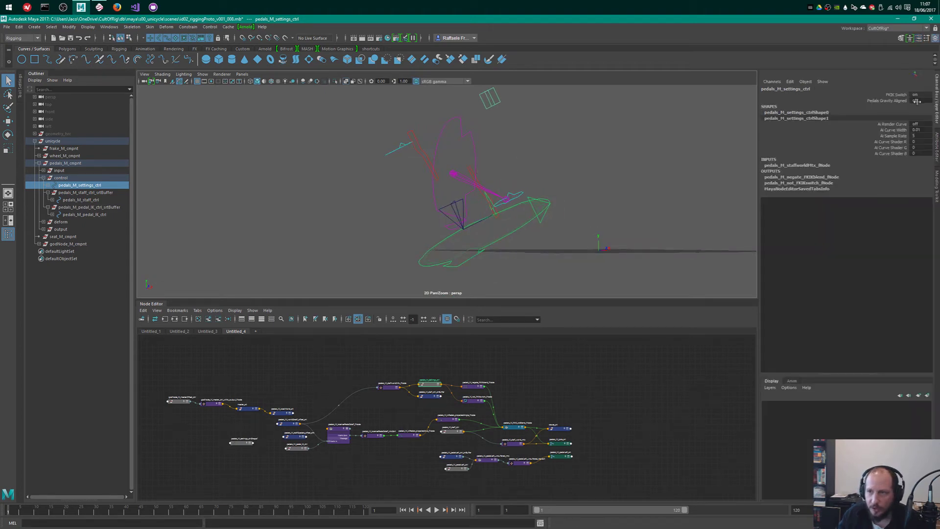
pyautogui.click(892, 95)
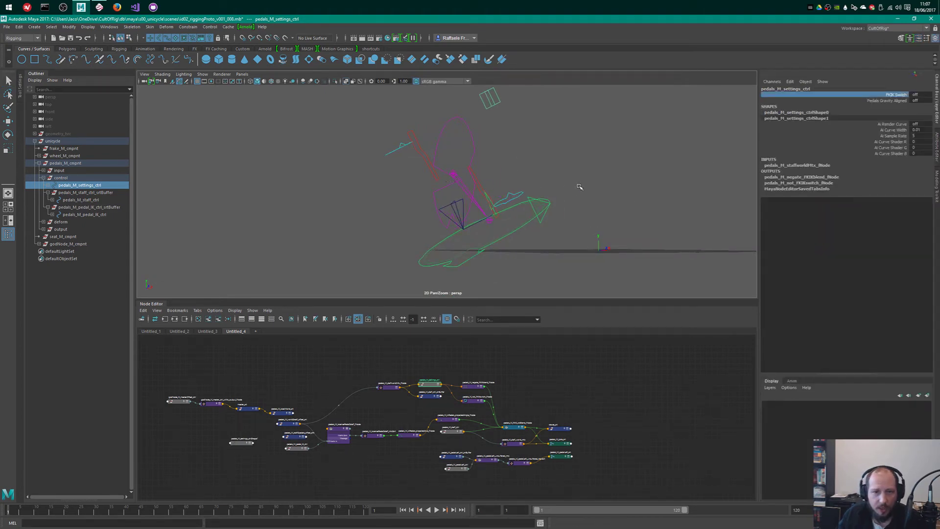
# - Toggle the FKIK Switch of pedals_M_settings_ctrl on and off to compare both modes, leaving it on
pyautogui.keyDown('alt'); pyautogui.moveTo(577, 189); pyautogui.dragTo(430, 194); pyautogui.keyUp('alt')
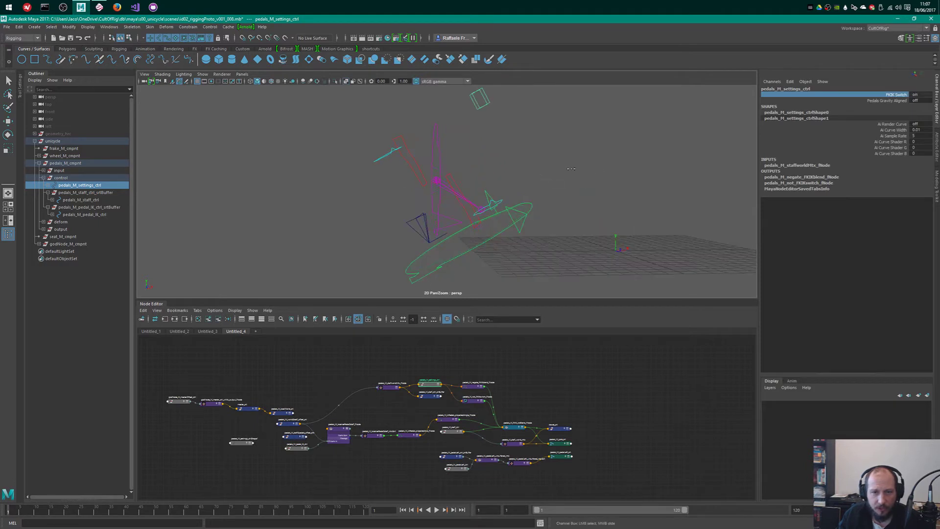
pyautogui.moveTo(610, 184); pyautogui.dragTo(480, 177, button='middle')
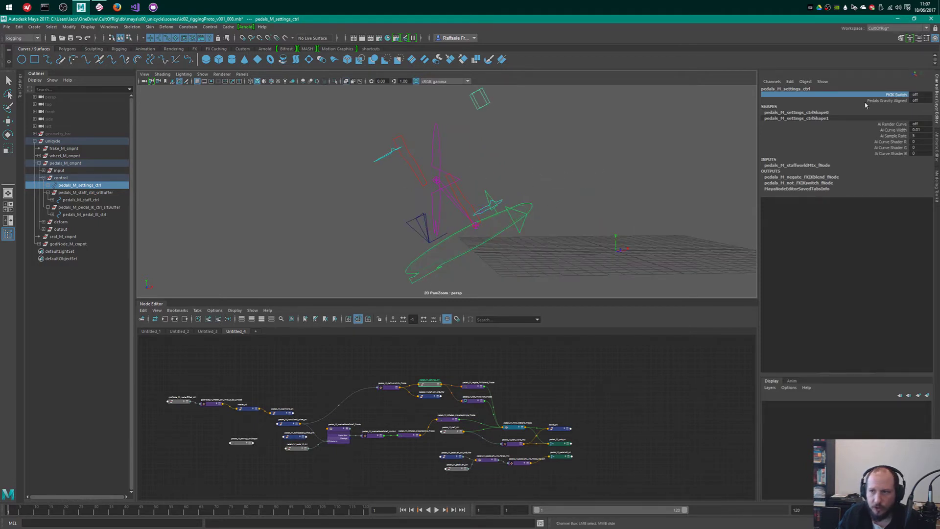
pyautogui.moveTo(562, 166); pyautogui.dragTo(650, 161, button='middle')
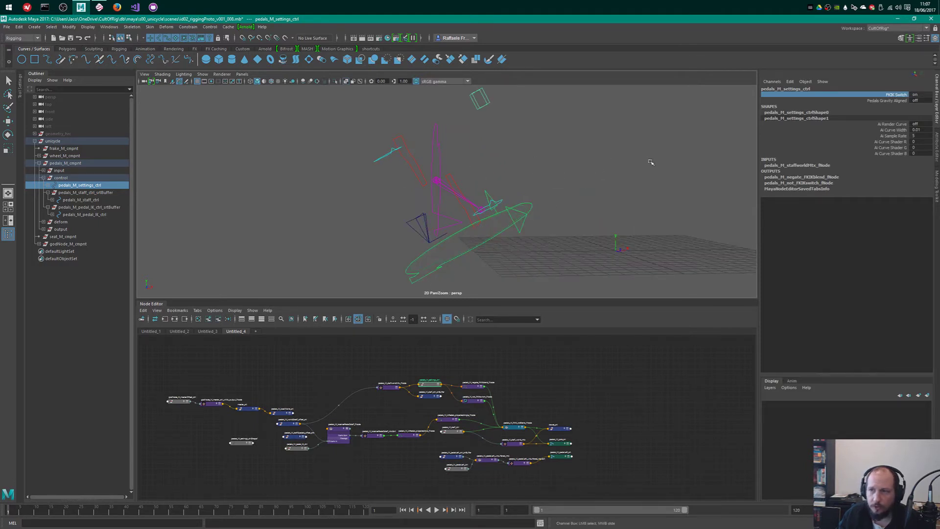
pyautogui.click(886, 100)
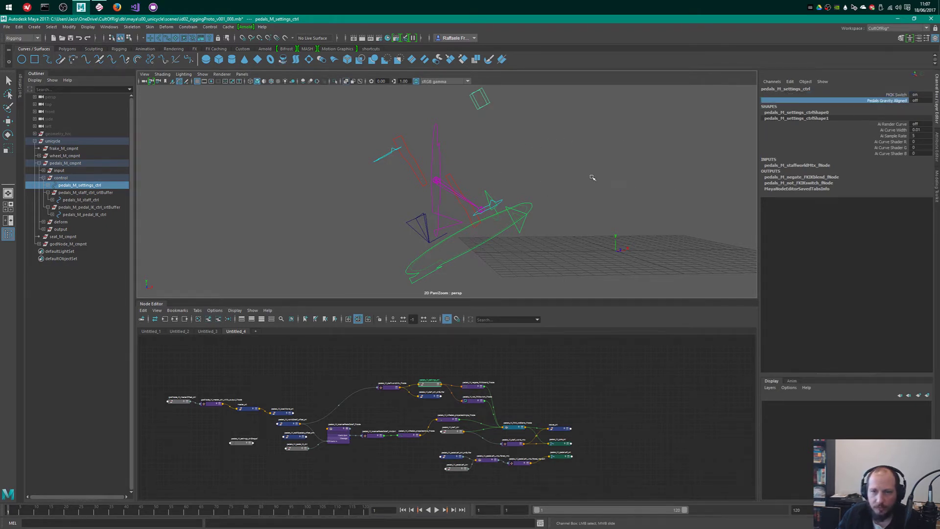
pyautogui.click(898, 95)
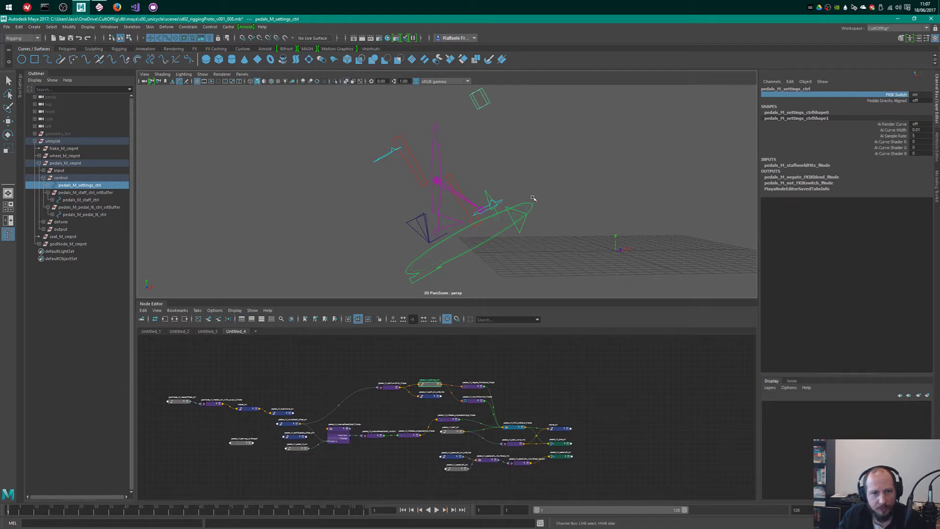
pyautogui.keyDown('alt'); pyautogui.moveTo(533, 198); pyautogui.dragTo(524, 201); pyautogui.keyUp('alt')
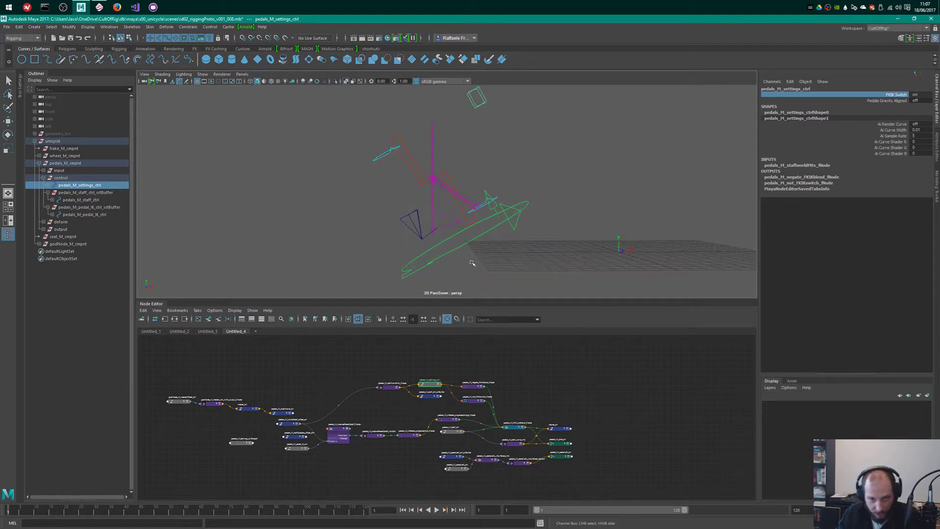
# - Expand the deform and output groups and select the pole and both pedal joints together with staves_srt
pyautogui.keyDown('alt'); pyautogui.moveTo(349, 419); pyautogui.dragTo(390, 392, button='middle'); pyautogui.keyUp('alt')
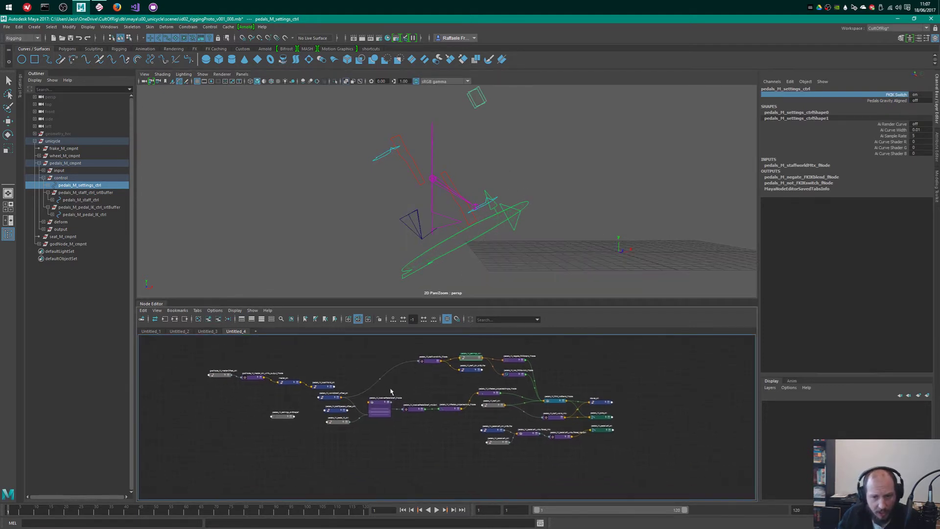
pyautogui.scroll(3, 390, 391)
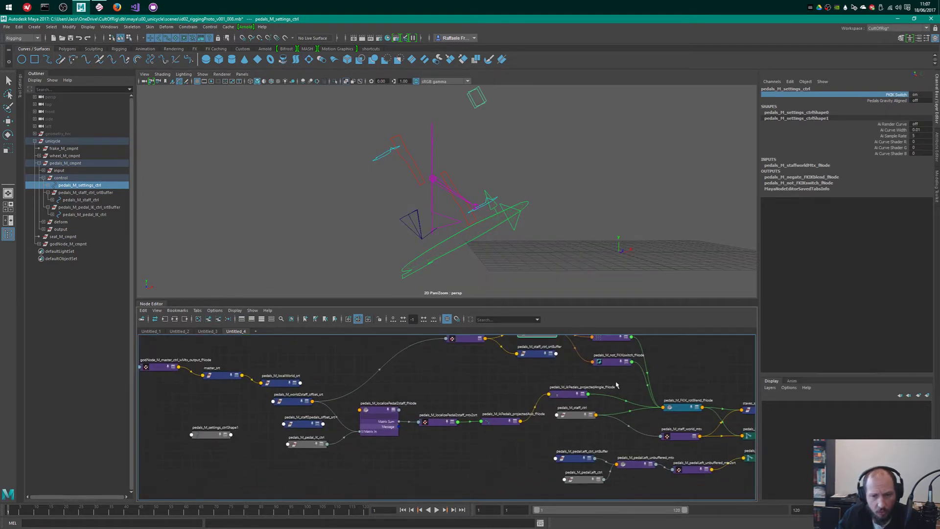
pyautogui.click(48, 223)
pyautogui.click(43, 221)
pyautogui.click(43, 236)
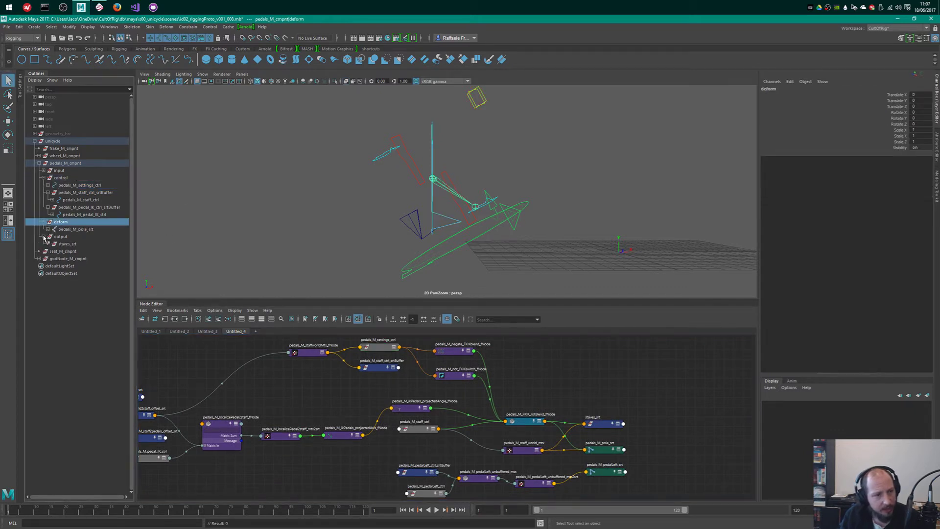
pyautogui.click(47, 230)
pyautogui.click(88, 229)
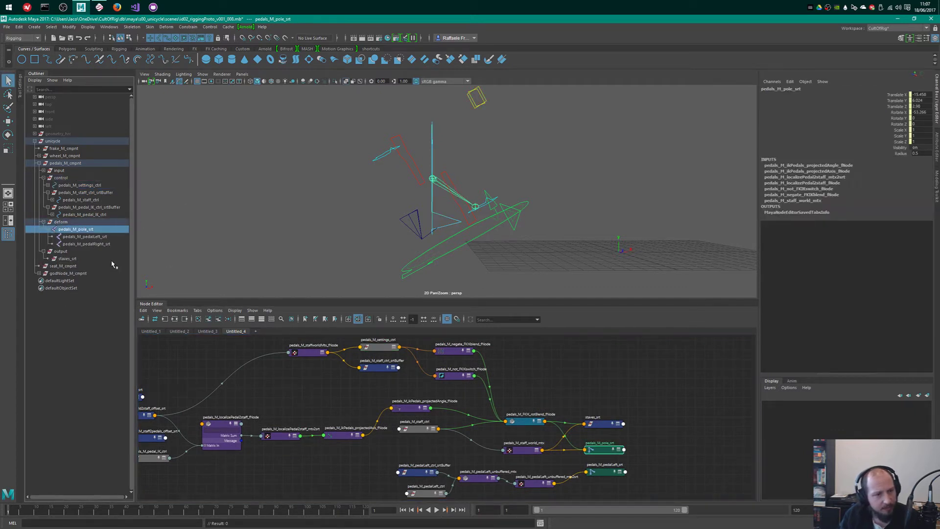
pyautogui.keyDown('shift'); pyautogui.click(101, 244); pyautogui.keyUp('shift')
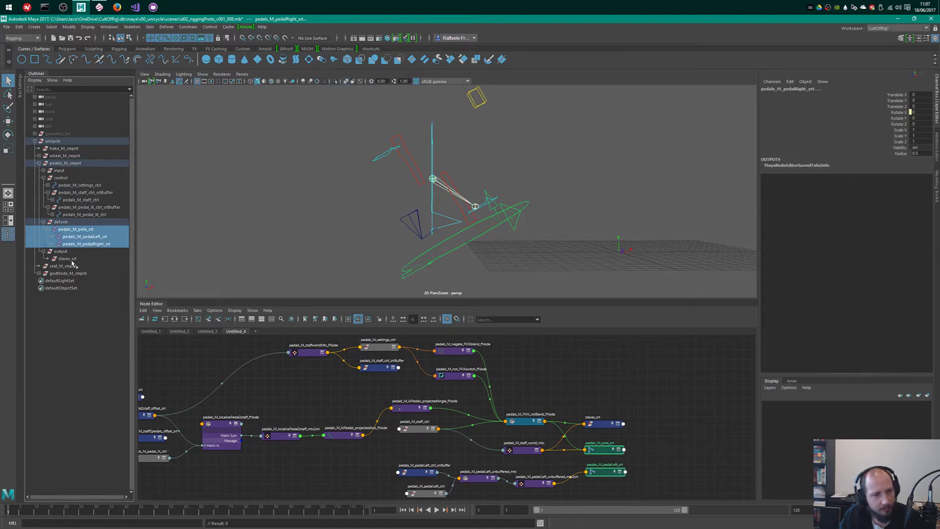
pyautogui.keyDown('ctrl'); pyautogui.click(68, 258); pyautogui.keyUp('ctrl')
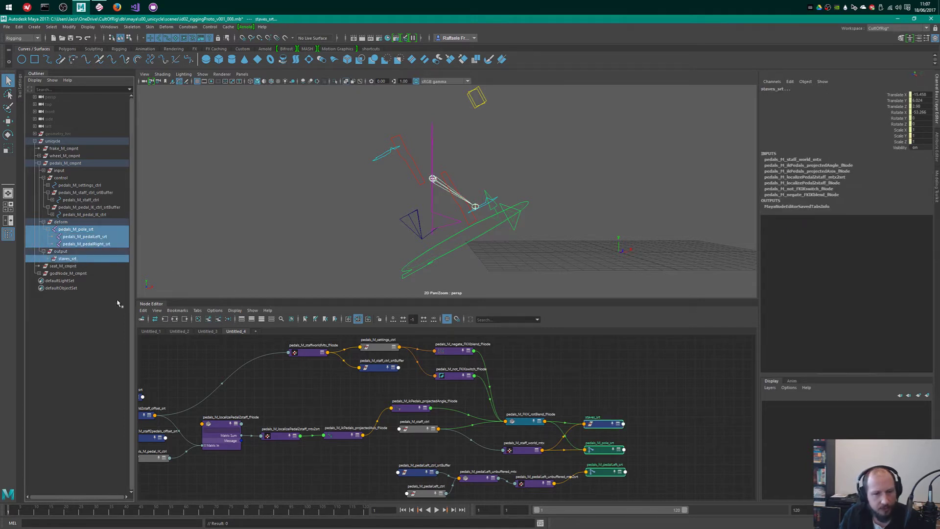
# - Spread out the rightmost nodes in the graph, placing staves_srt above the pole and left pedal joints, and select staves_srt
pyautogui.keyDown('alt'); pyautogui.moveTo(676, 413); pyautogui.dragTo(635, 383, button='middle'); pyautogui.keyUp('alt')
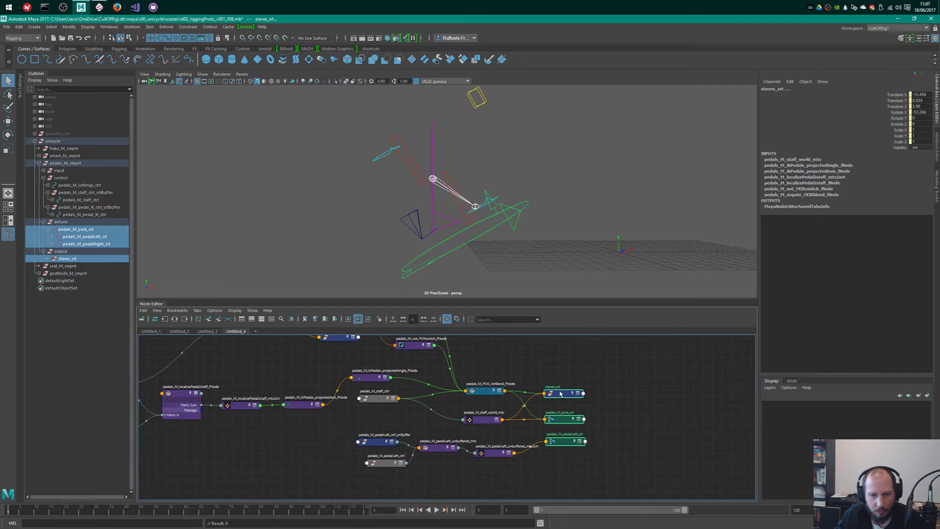
pyautogui.moveTo(577, 392); pyautogui.dragTo(612, 357)
pyautogui.click(614, 380)
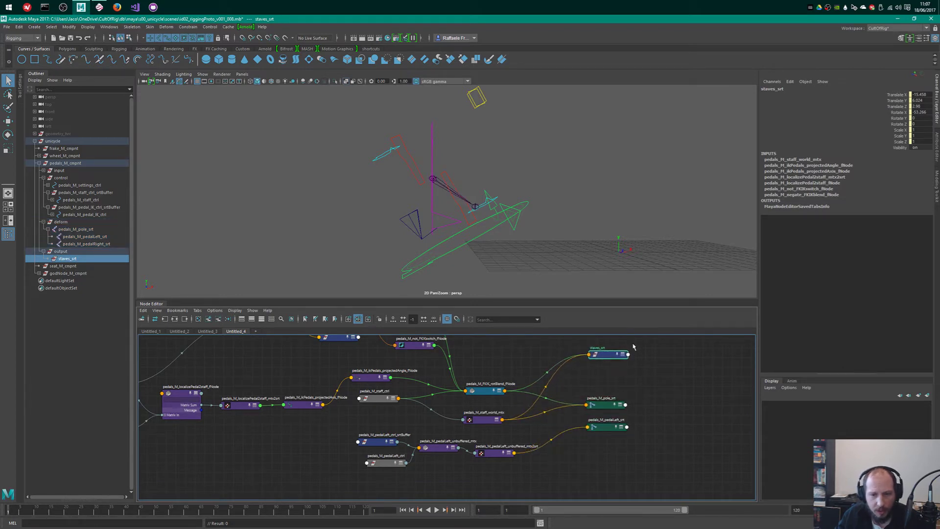
pyautogui.click(620, 406)
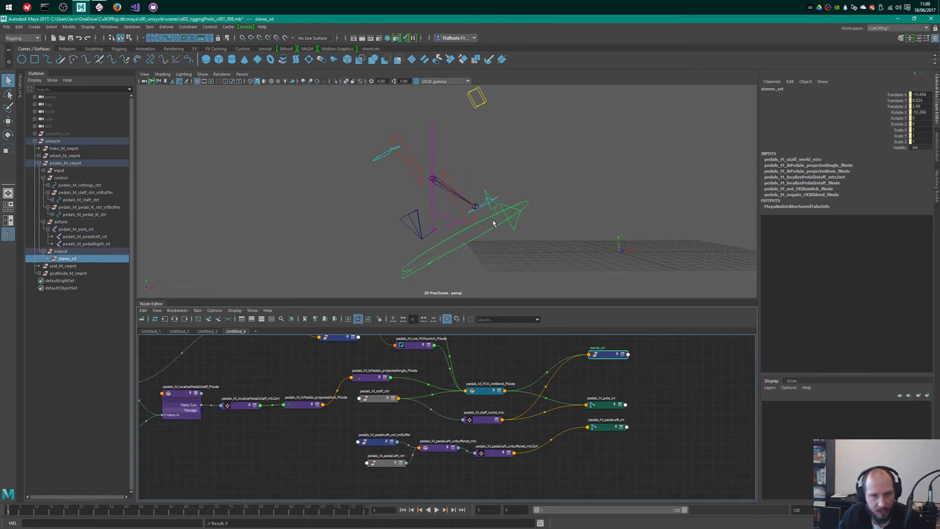
pyautogui.press('w')
pyautogui.keyDown('alt'); pyautogui.moveTo(474, 179); pyautogui.dragTo(512, 228, button='middle'); pyautogui.keyUp('alt')
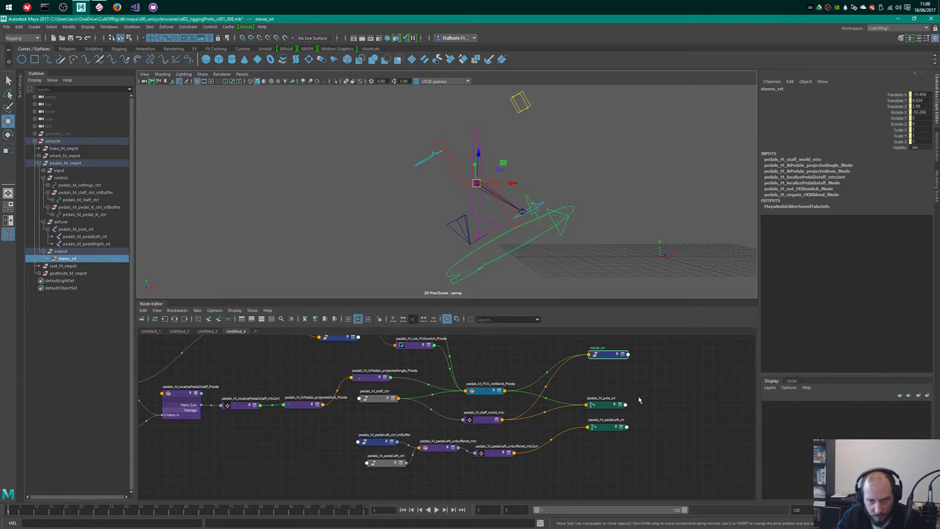
# - Nudge the pedals_M_pole_srt node slightly upward and place pedals_M_pedalLeft_srt well below it in the node graph
pyautogui.click(605, 404)
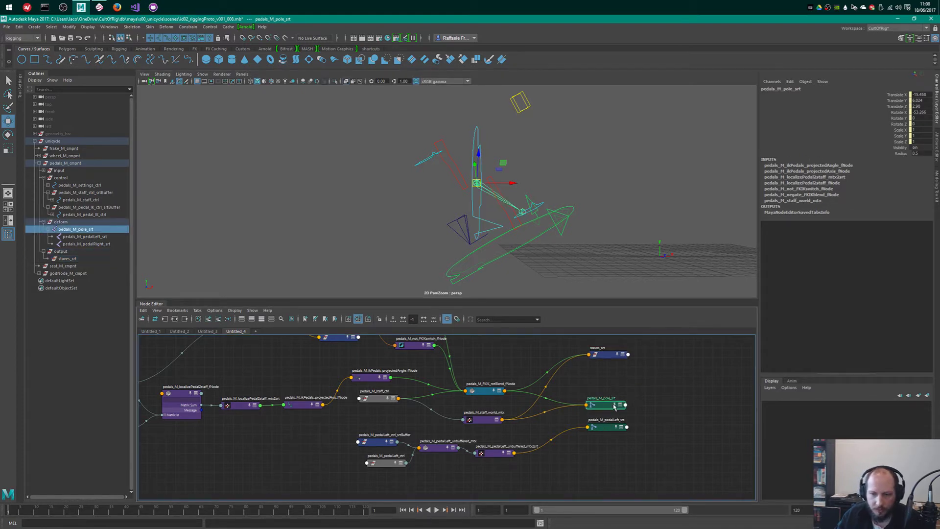
pyautogui.moveTo(614, 406); pyautogui.dragTo(619, 399)
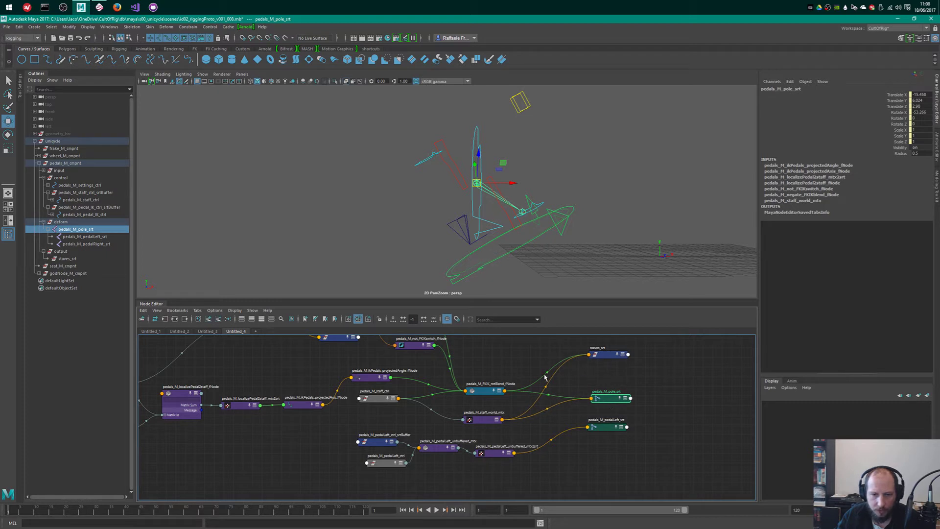
pyautogui.click(586, 400)
pyautogui.moveTo(654, 358); pyautogui.dragTo(628, 339)
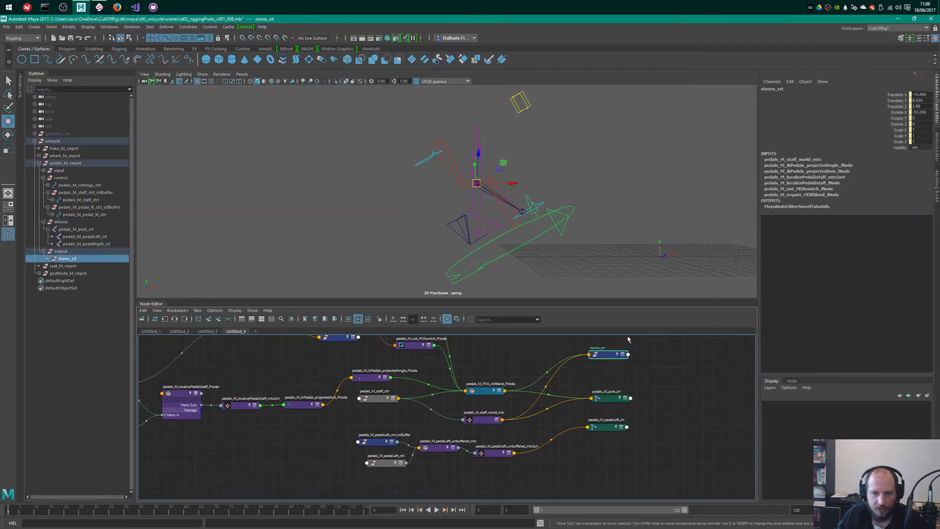
pyautogui.click(624, 399)
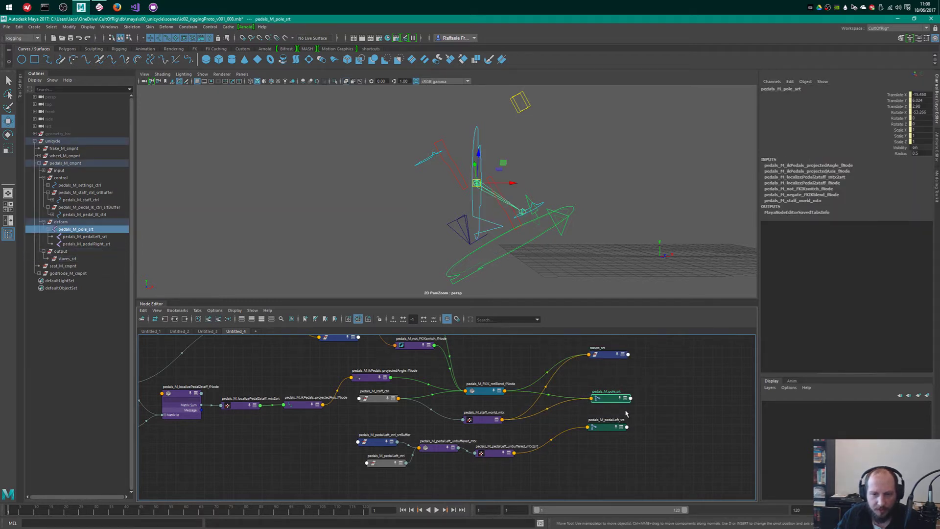
pyautogui.moveTo(607, 431); pyautogui.dragTo(611, 469)
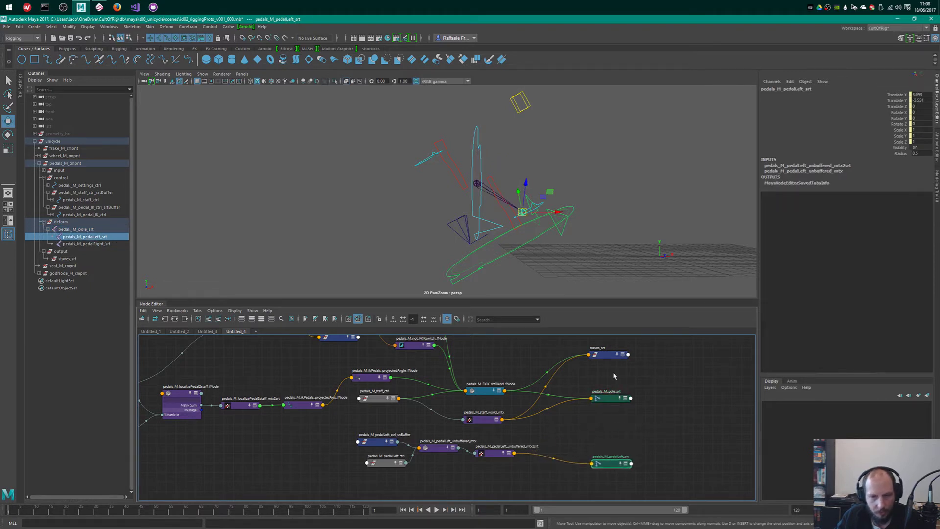
# - Expand the pedals input group and select its localWorld, world2staff_offset and staff2pedals_offset transforms one after another
pyautogui.click(44, 170)
pyautogui.click(78, 178)
pyautogui.click(48, 177)
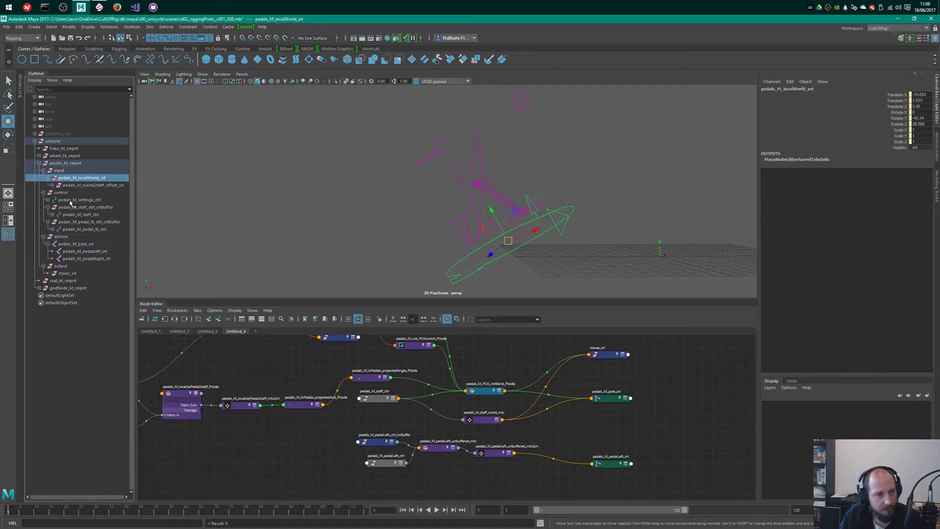
pyautogui.click(74, 185)
pyautogui.click(52, 185)
pyautogui.click(72, 193)
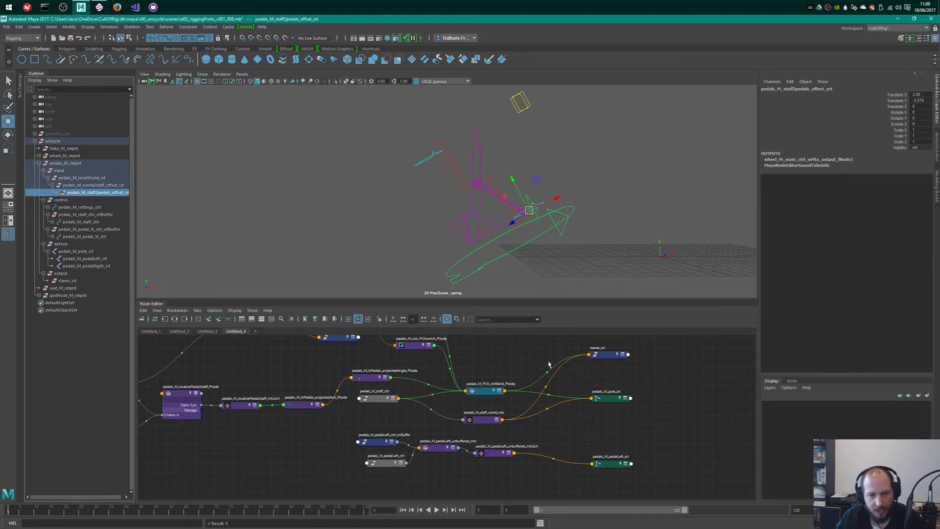
# - Select the pedals component's input transforms, control nodes and deform joints group by group to compare the layers
pyautogui.scroll(-2, 548, 364)
pyautogui.click(93, 177)
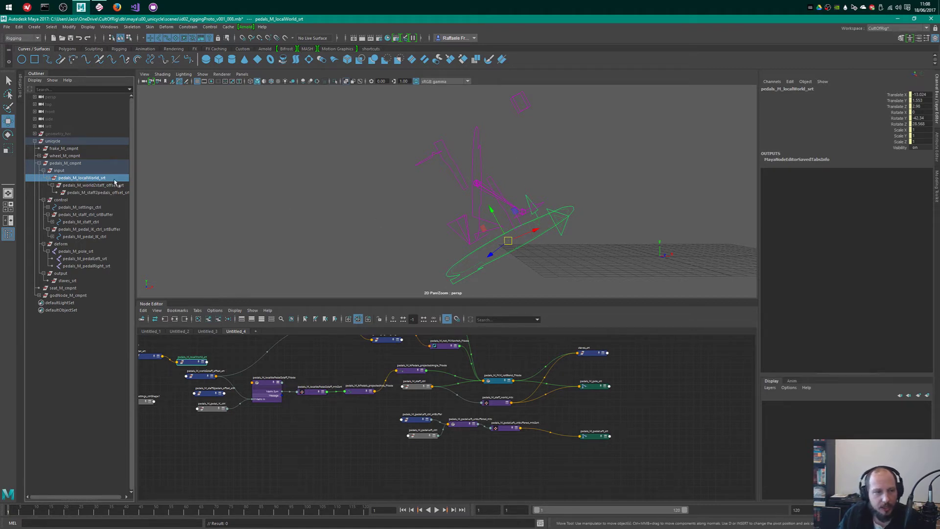
pyautogui.moveTo(108, 183); pyautogui.dragTo(109, 192)
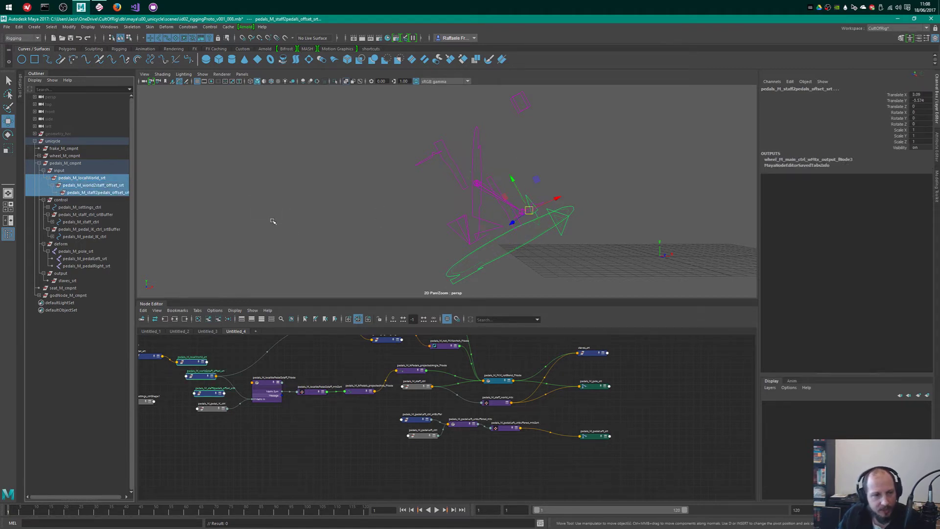
pyautogui.click(80, 208)
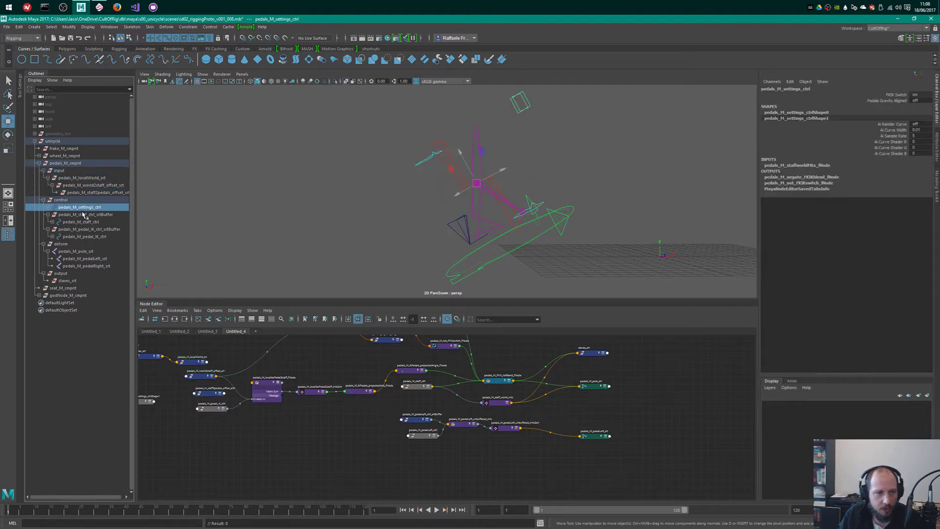
pyautogui.moveTo(83, 214); pyautogui.dragTo(86, 229)
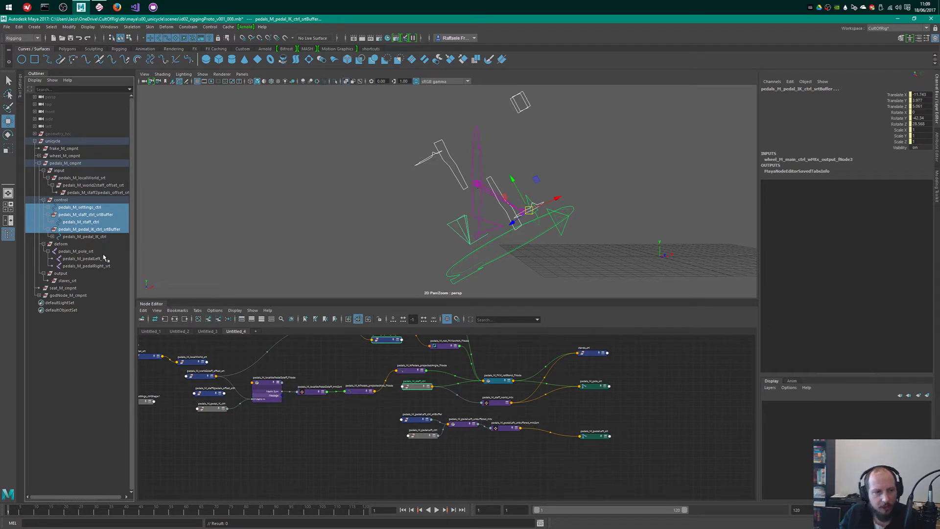
pyautogui.moveTo(91, 252); pyautogui.dragTo(99, 273)
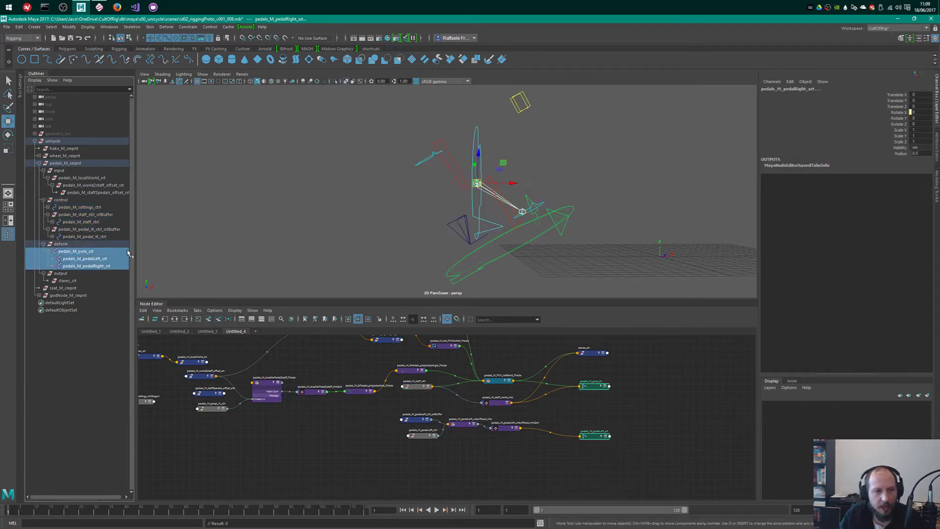
# - Select the three input transforms together with the three deform joints, and reduce the selection to the input transforms
pyautogui.moveTo(87, 180); pyautogui.dragTo(96, 193)
pyautogui.keyDown('ctrl'); pyautogui.click(88, 251); pyautogui.keyUp('ctrl')
pyautogui.keyDown('shift'); pyautogui.click(91, 265); pyautogui.keyUp('shift')
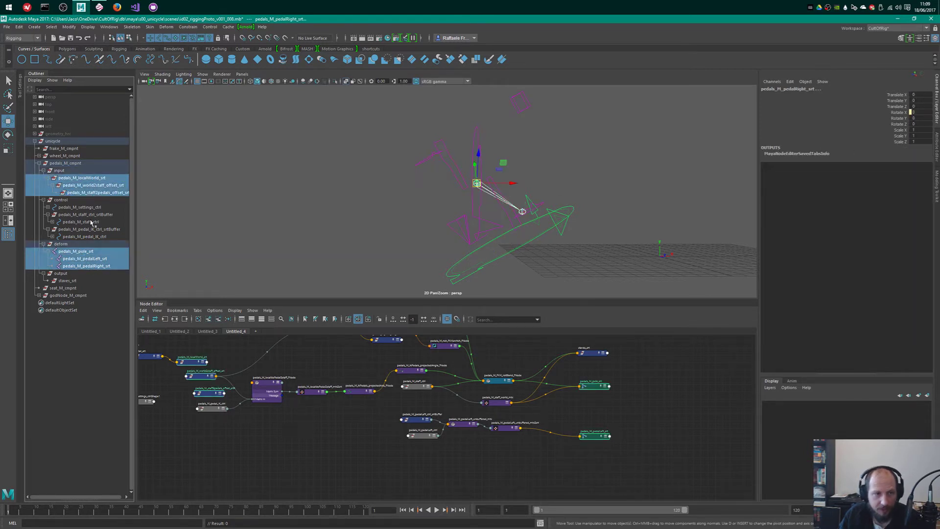
pyautogui.click(88, 179)
pyautogui.keyDown('shift'); pyautogui.click(101, 194); pyautogui.keyUp('shift')
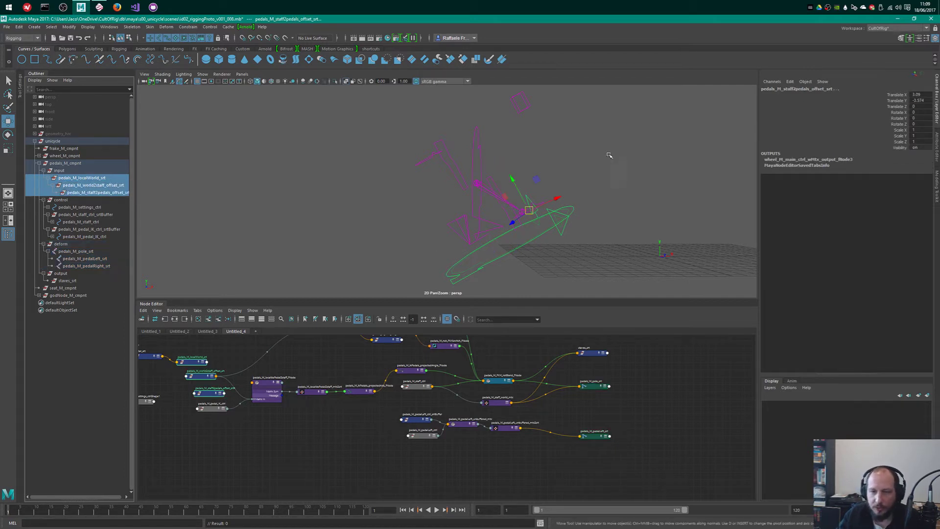
# - Examine the input transforms up close in the node graph, picking the offset transforms and pedals_M_localWorld_srt individually
pyautogui.press('f')
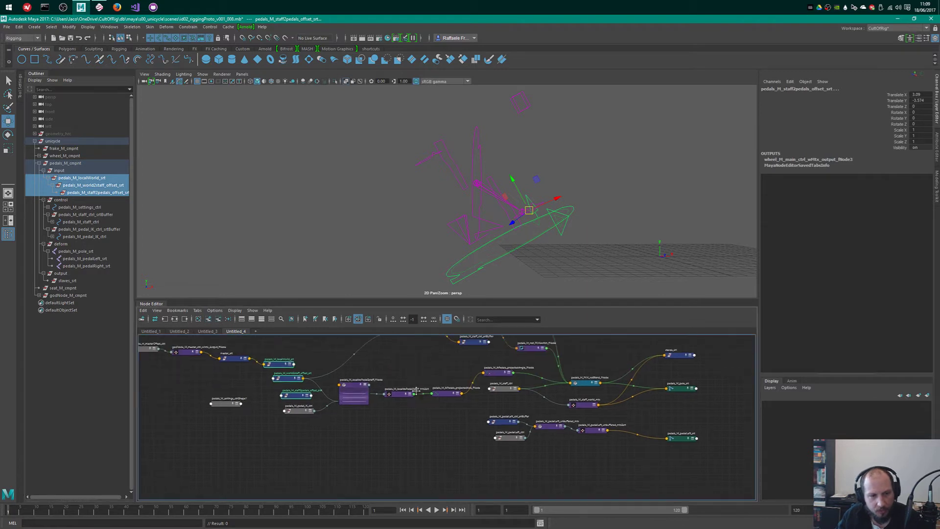
pyautogui.moveTo(403, 387); pyautogui.dragTo(404, 382)
pyautogui.click(99, 185)
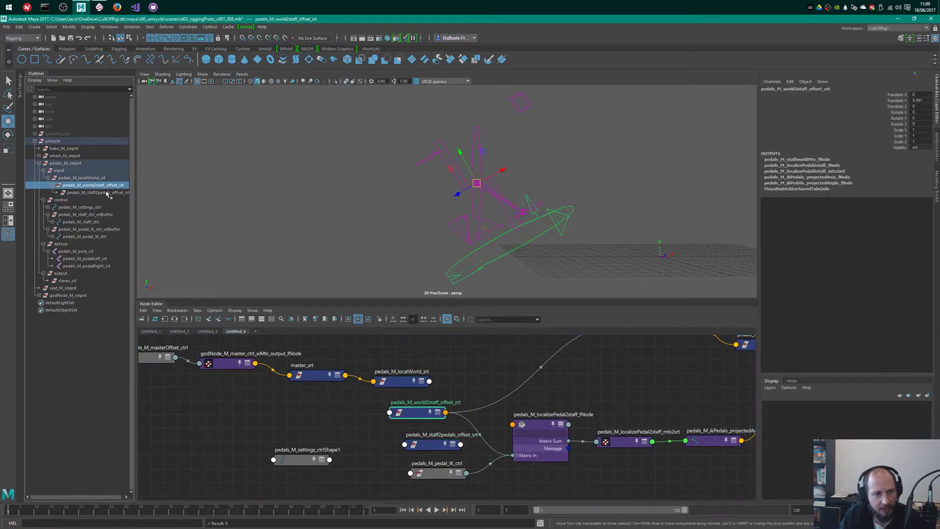
pyautogui.keyDown('ctrl'); pyautogui.click(105, 192); pyautogui.keyUp('ctrl')
pyautogui.keyDown('ctrl'); pyautogui.click(93, 178); pyautogui.keyUp('ctrl')
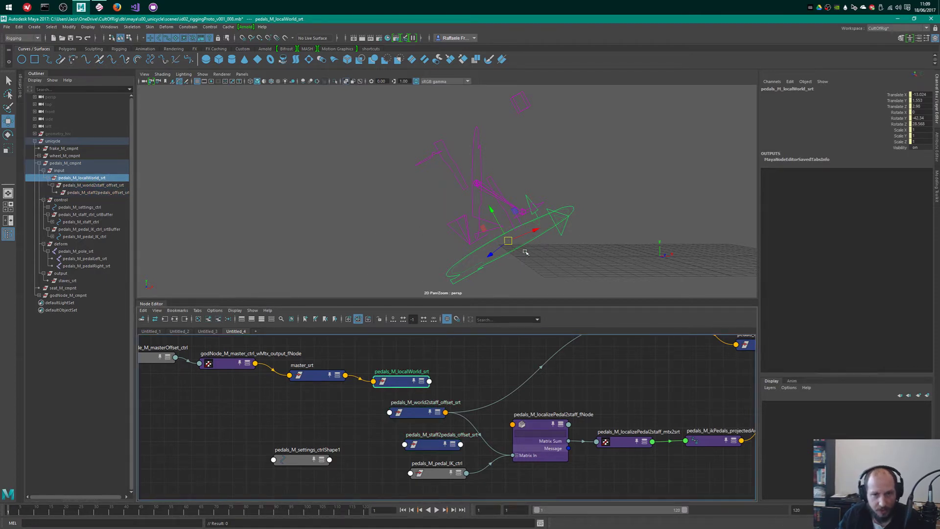
# - Test moving pedals_M_world2staff_offset_srt and pedals_M_staff2pedals_offset_srt one at a time in the viewport, undoing each move
pyautogui.click(433, 412)
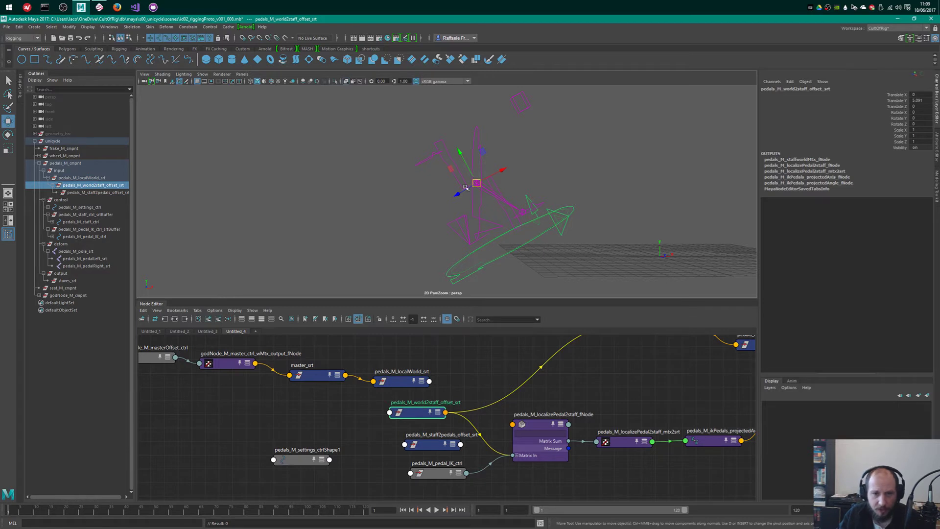
pyautogui.moveTo(477, 184); pyautogui.dragTo(457, 155)
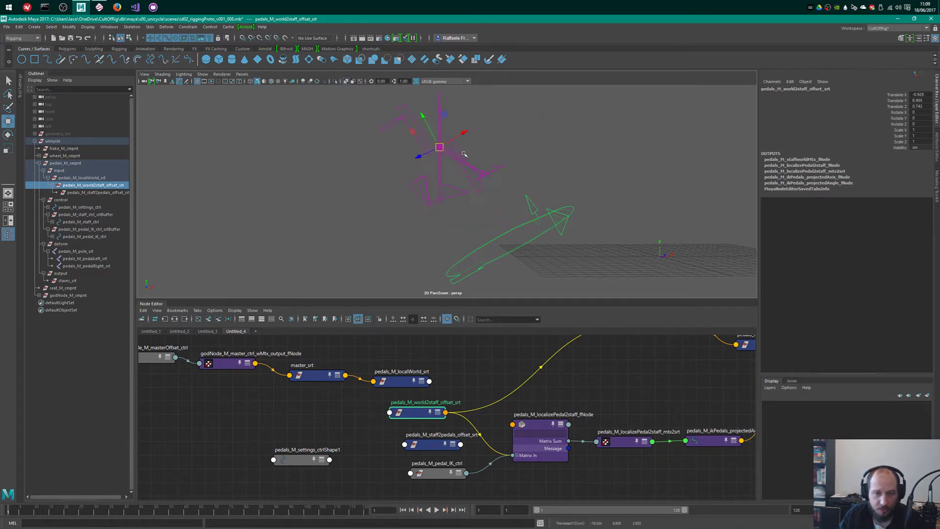
pyautogui.hotkey('ctrl', 'z')
pyautogui.click(439, 444)
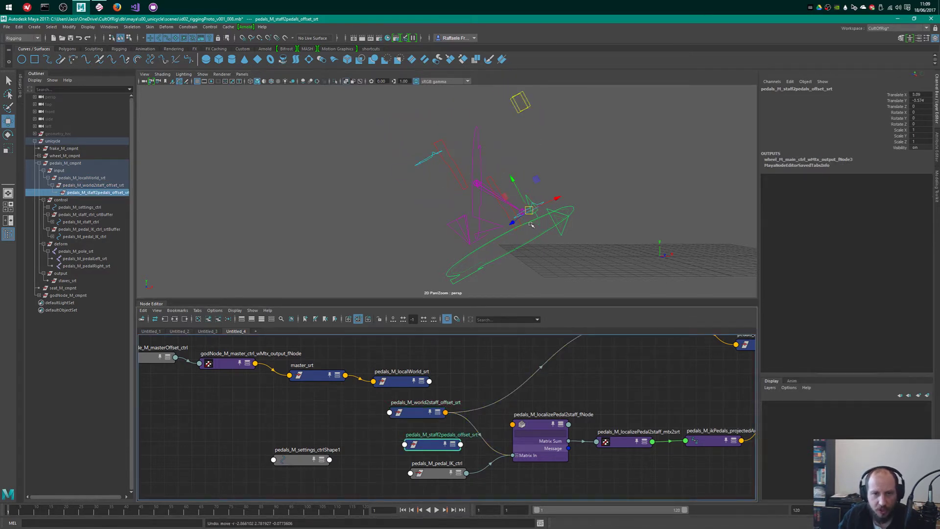
pyautogui.moveTo(498, 193); pyautogui.dragTo(568, 224)
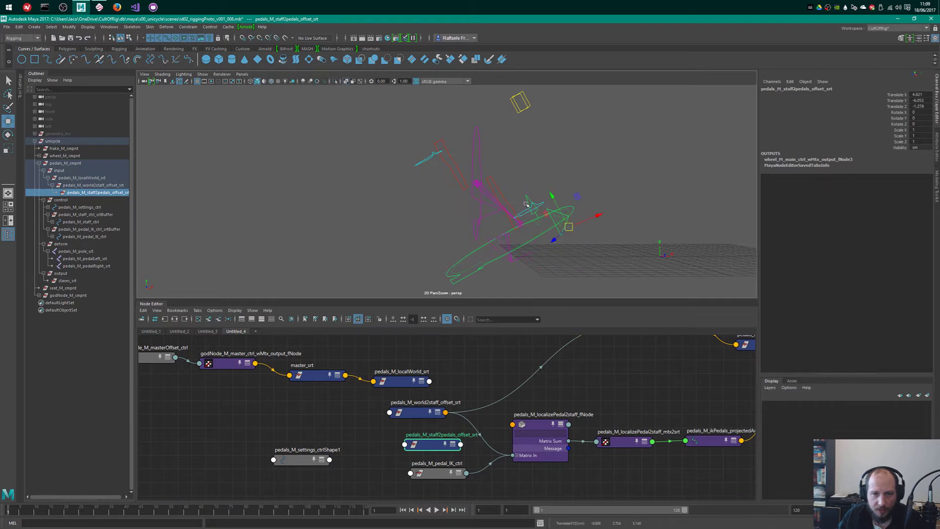
pyautogui.hotkey('ctrl', 'z')
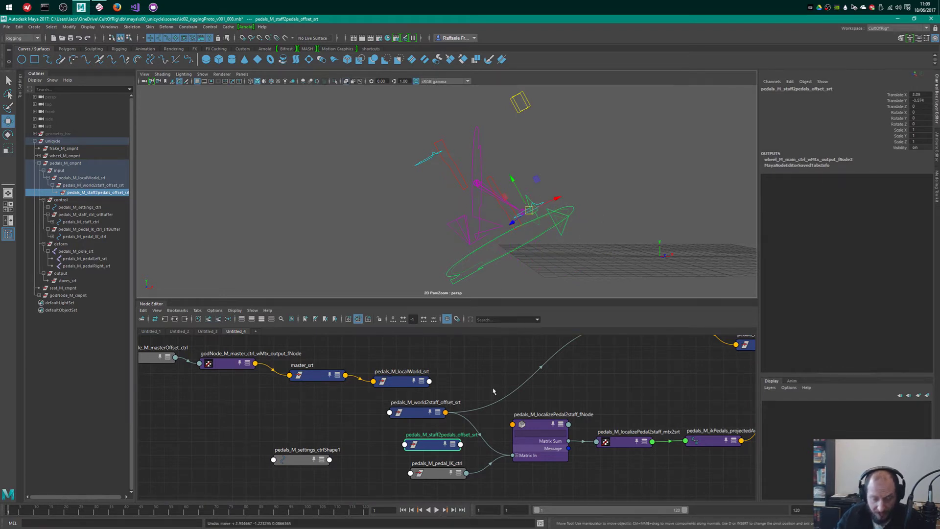
# - Select the localWorld, world2staff_offset and staff2pedals_offset transforms together in the node graph
pyautogui.moveTo(416, 415); pyautogui.dragTo(416, 412)
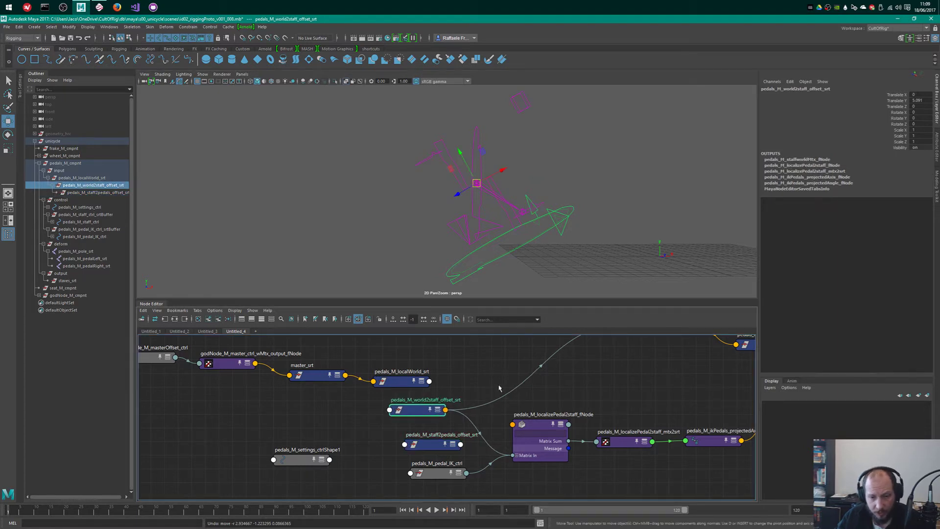
pyautogui.click(473, 376)
pyautogui.moveTo(420, 368); pyautogui.dragTo(398, 440)
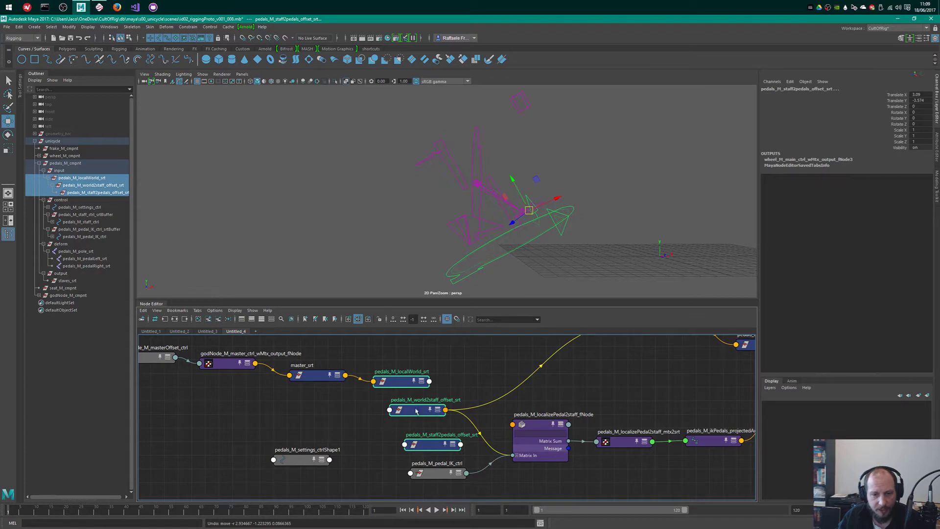
# - Switch to Mischief, make its canvas see-through over Maya, and mark the three input transforms' positions with green dots
pyautogui.hotkey('alt', 'Tab')
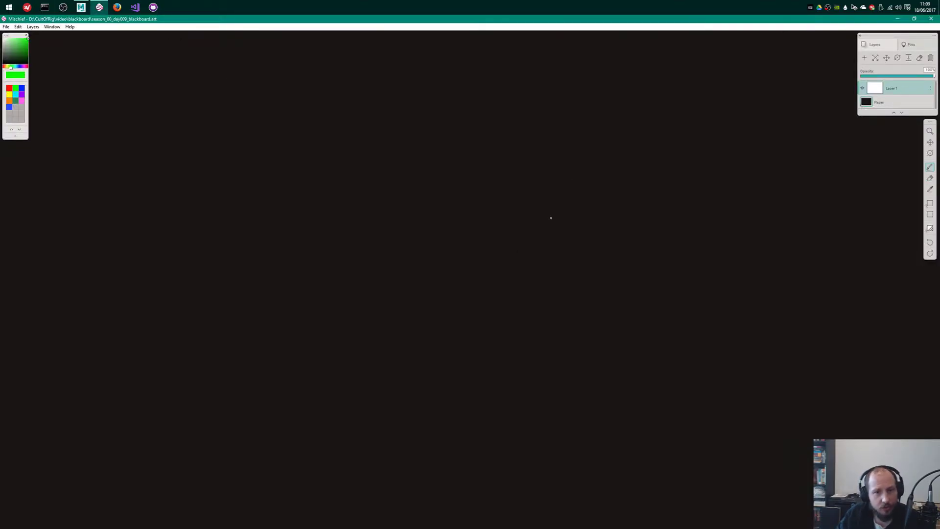
pyautogui.click(929, 228)
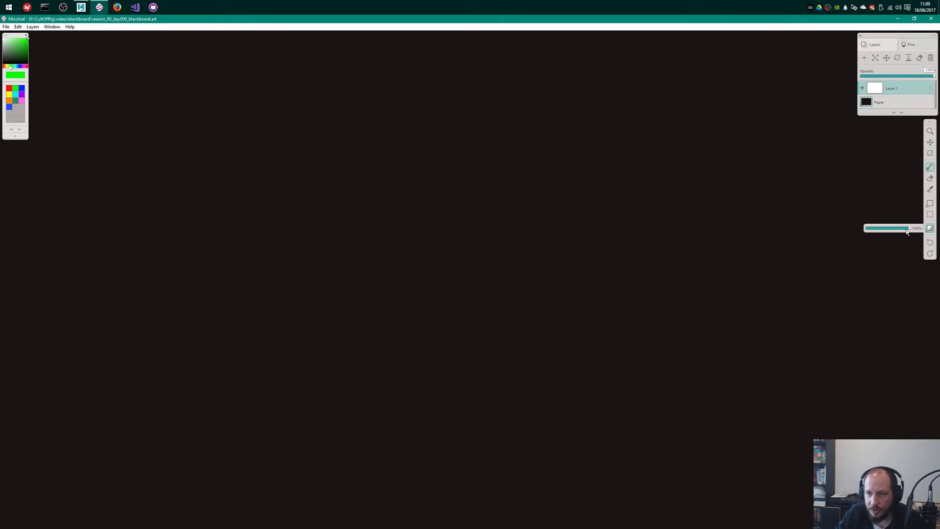
pyautogui.moveTo(907, 230); pyautogui.dragTo(872, 236)
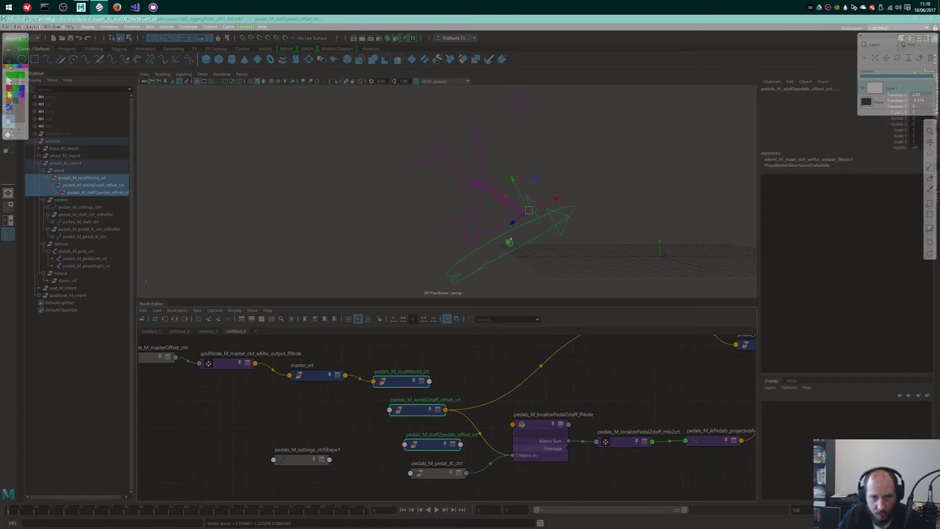
pyautogui.moveTo(474, 181); pyautogui.dragTo(477, 182)
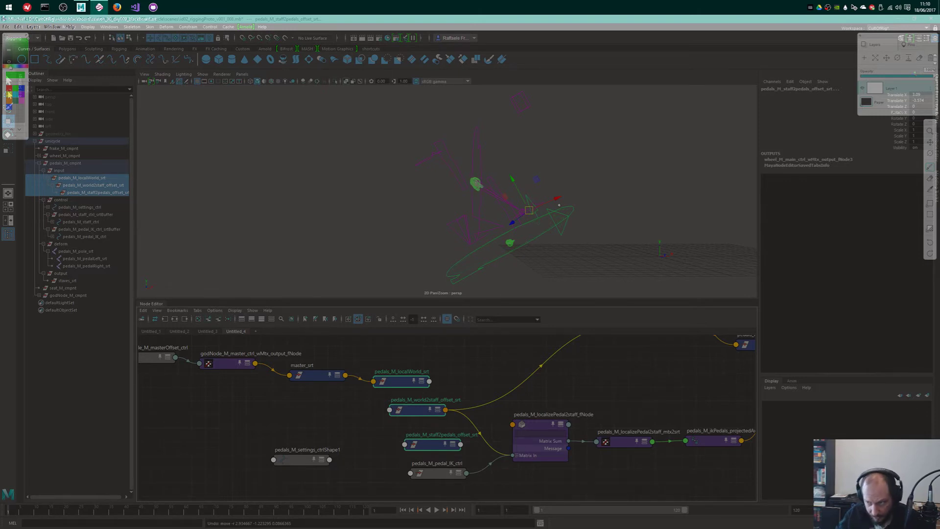
pyautogui.moveTo(529, 211); pyautogui.dragTo(527, 210)
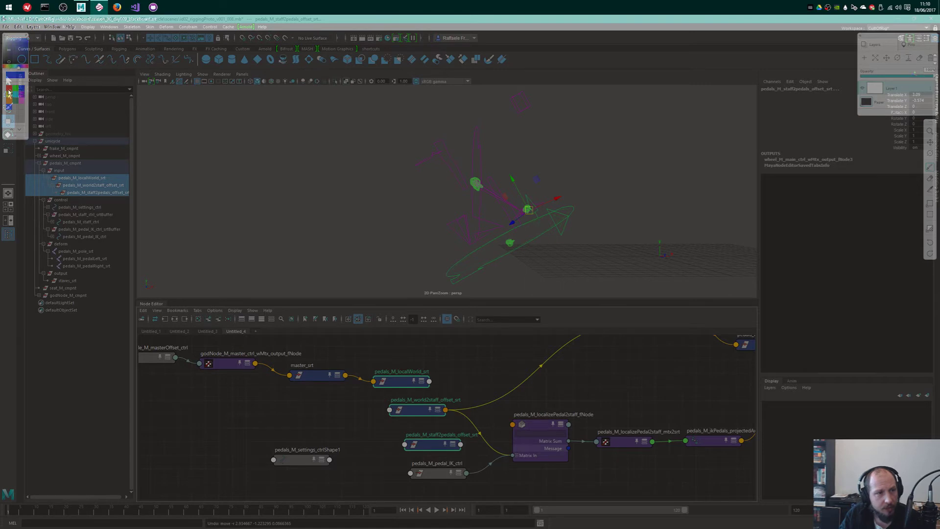
# - Draw a red line from each of the three green dots to the world origin
pyautogui.click(10, 92)
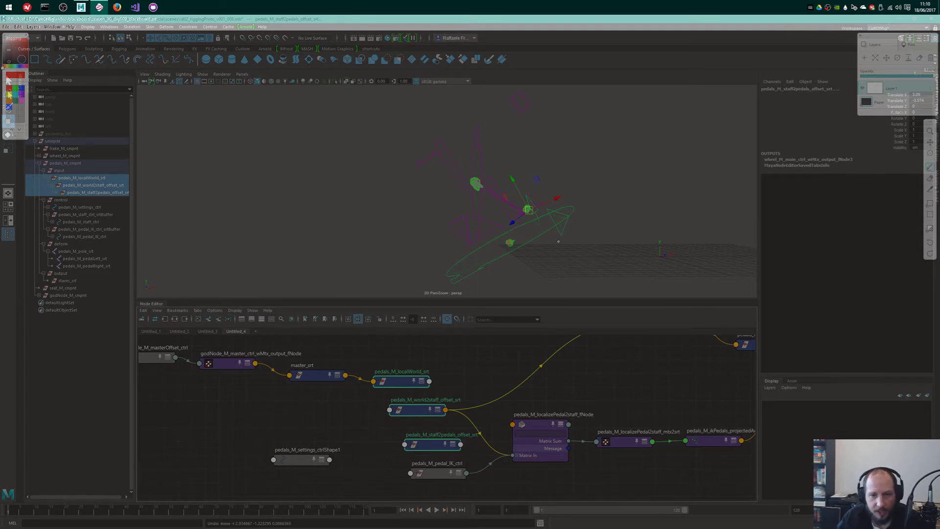
pyautogui.moveTo(501, 241); pyautogui.dragTo(673, 258)
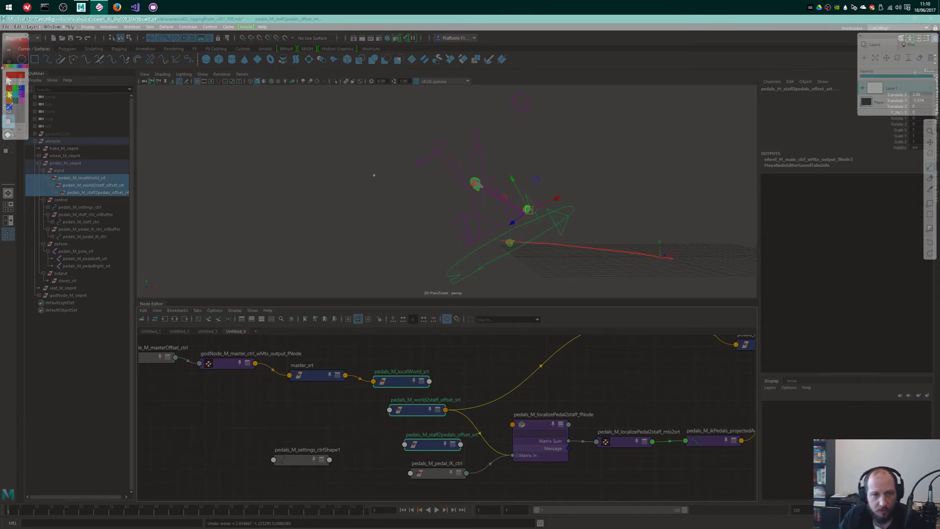
pyautogui.moveTo(480, 188); pyautogui.dragTo(674, 260)
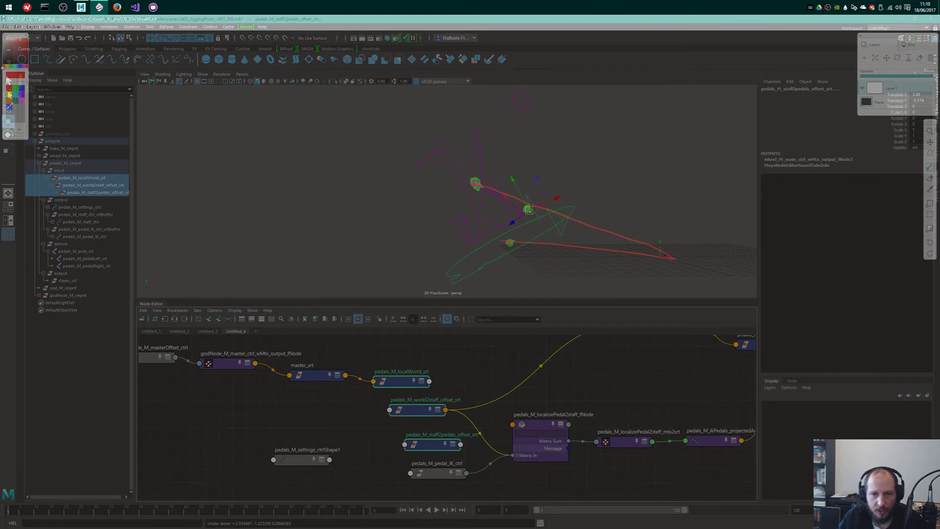
pyautogui.moveTo(529, 211); pyautogui.dragTo(639, 253)
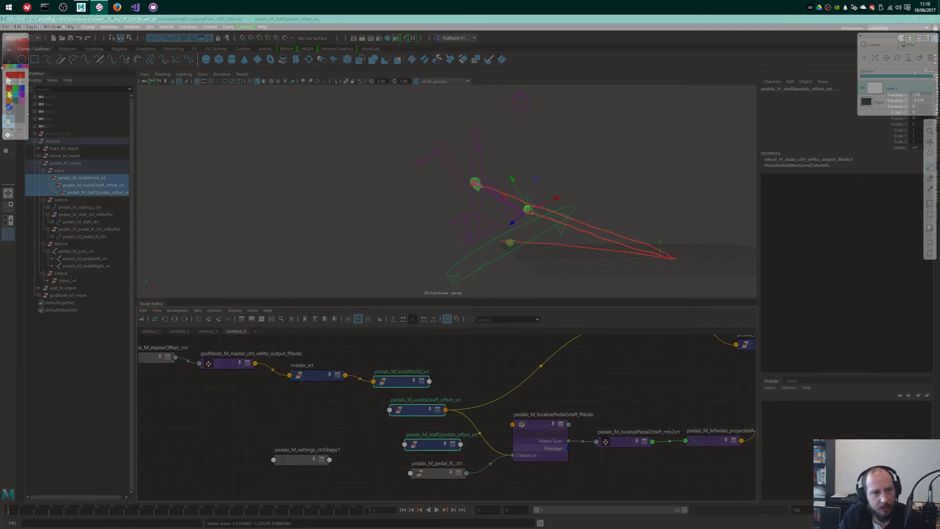
# - Draw cyan lines linking the localWorld dot to the world2staff dot and that one to the staff2pedals dot
pyautogui.click(16, 96)
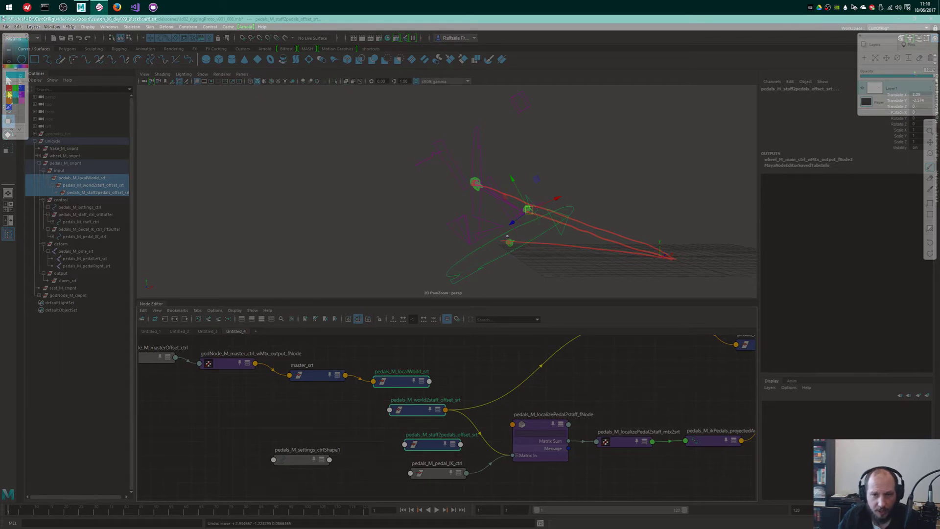
pyautogui.moveTo(504, 230); pyautogui.dragTo(475, 182)
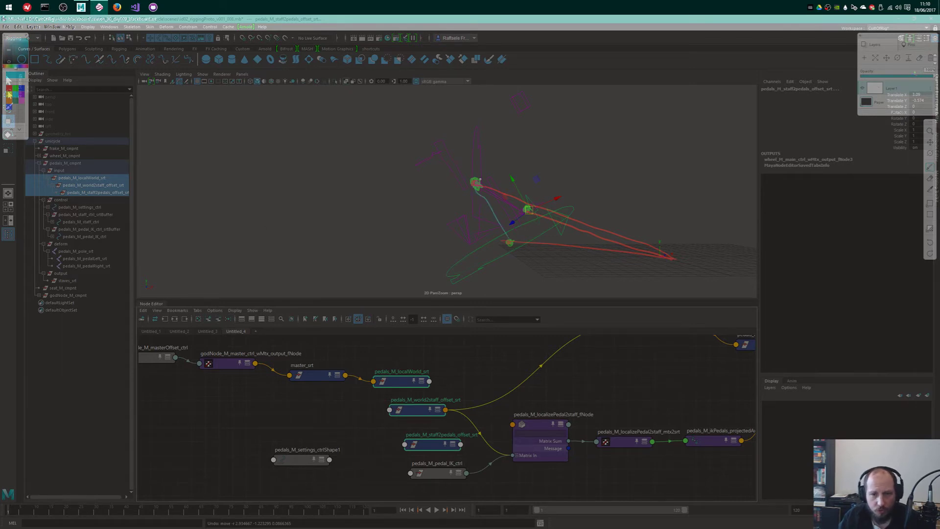
pyautogui.hotkey('ctrl', 'z')
pyautogui.moveTo(506, 239); pyautogui.dragTo(493, 199)
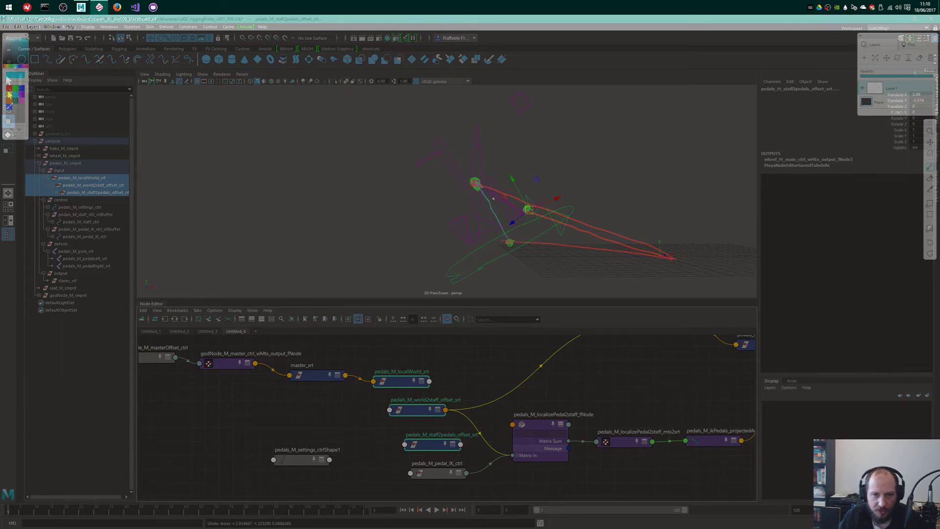
pyautogui.moveTo(509, 240)
pyautogui.mouseDown()
pyautogui.moveTo(475, 186)
pyautogui.moveTo(531, 208)
pyautogui.mouseUp()
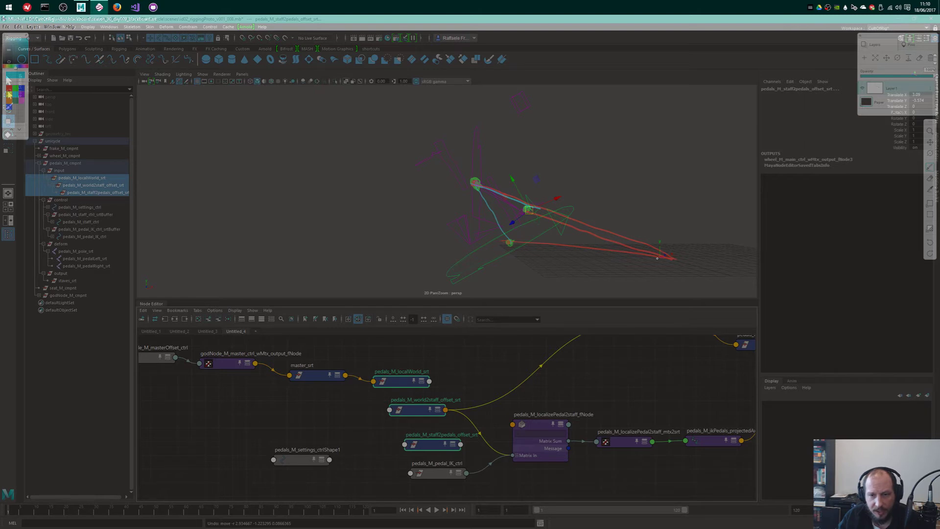
# - Add a red and a cyan line between the world origin and the localWorld dot, with cyan arrowheads along the chain
pyautogui.click(9, 88)
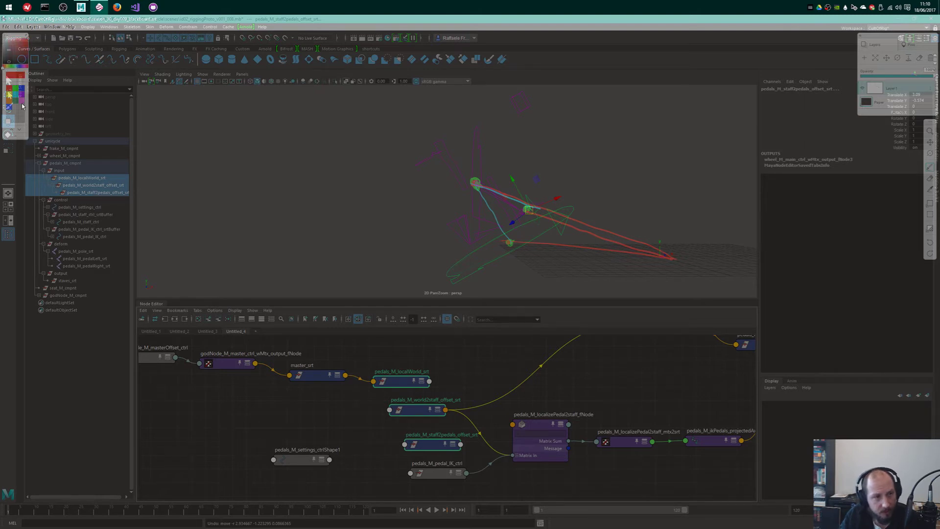
pyautogui.moveTo(672, 257); pyautogui.dragTo(515, 237)
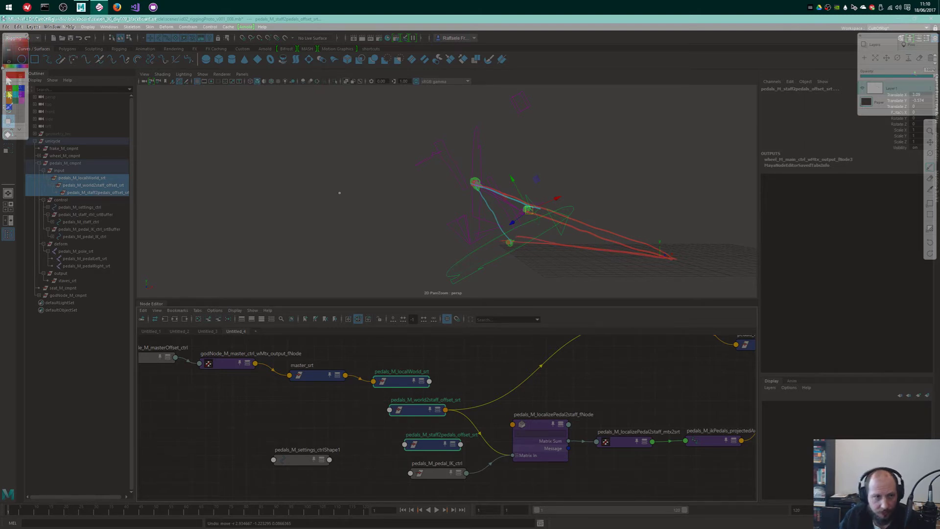
pyautogui.click(15, 96)
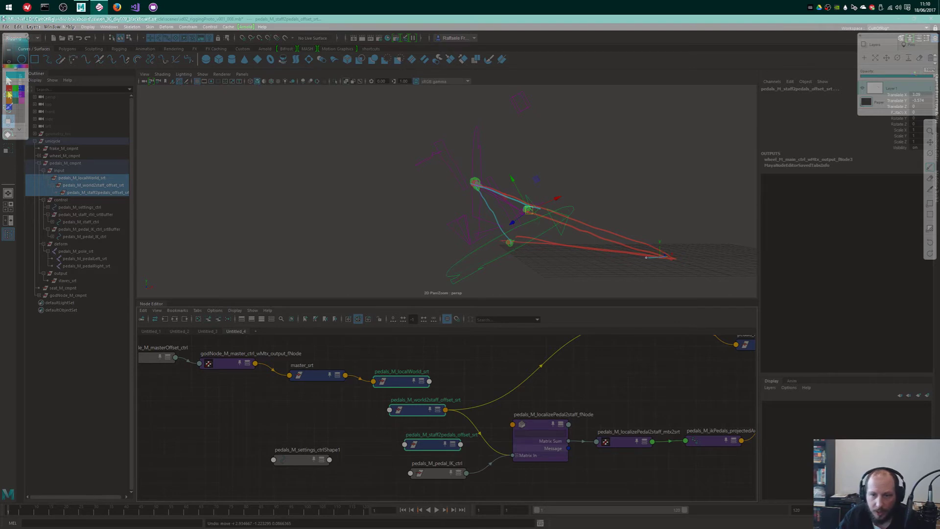
pyautogui.moveTo(646, 257)
pyautogui.mouseDown()
pyautogui.moveTo(511, 242)
pyautogui.moveTo(528, 241)
pyautogui.mouseUp()
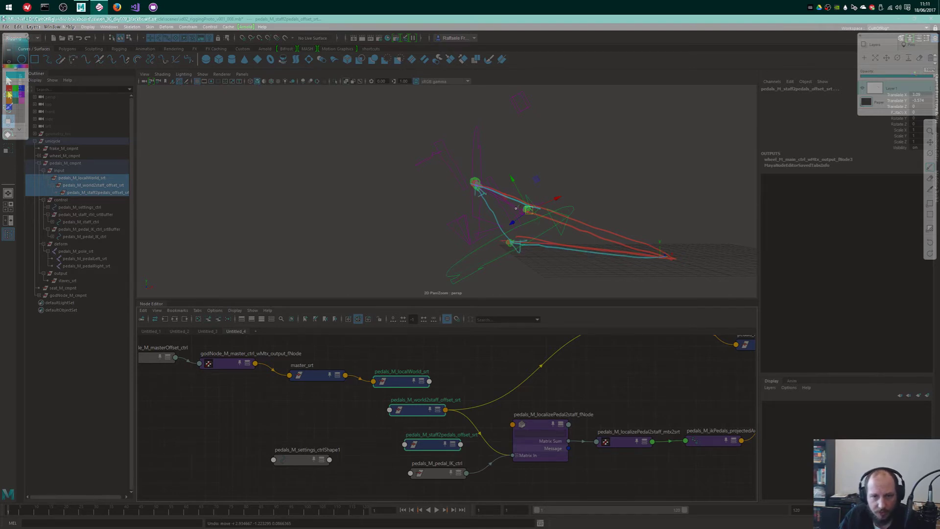
pyautogui.moveTo(528, 208)
pyautogui.mouseDown()
pyautogui.moveTo(525, 197)
pyautogui.moveTo(518, 205)
pyautogui.moveTo(526, 208)
pyautogui.mouseUp()
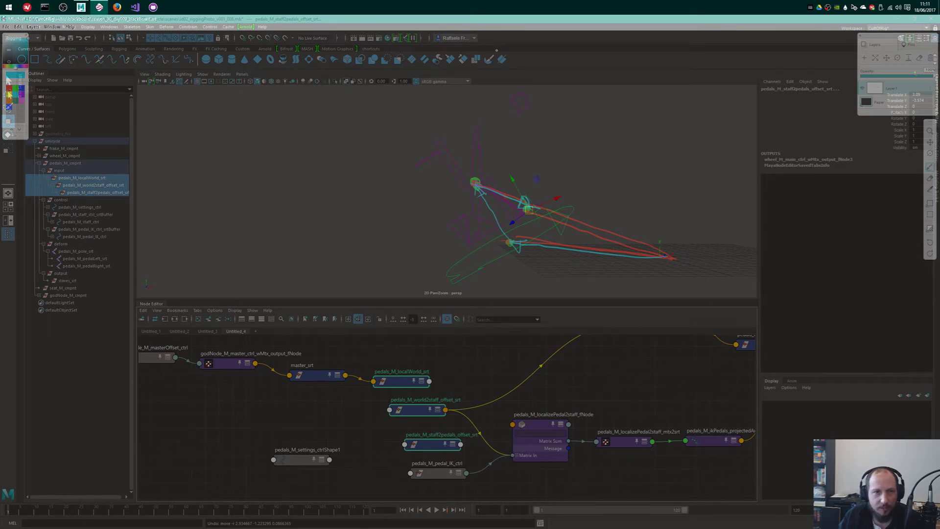
# - Return to Maya, expand pedals_M_localWorld_srt to show all its attributes, and compare it with the overlay sketch
pyautogui.click(81, 8)
pyautogui.moveTo(452, 382); pyautogui.dragTo(403, 352)
pyautogui.click(421, 381)
pyautogui.click(425, 351)
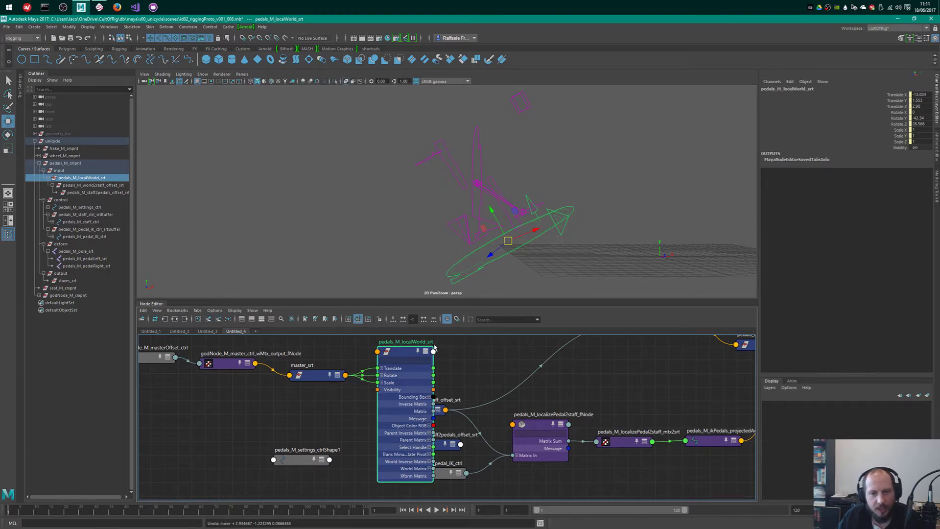
pyautogui.hotkey('alt', 'Tab')
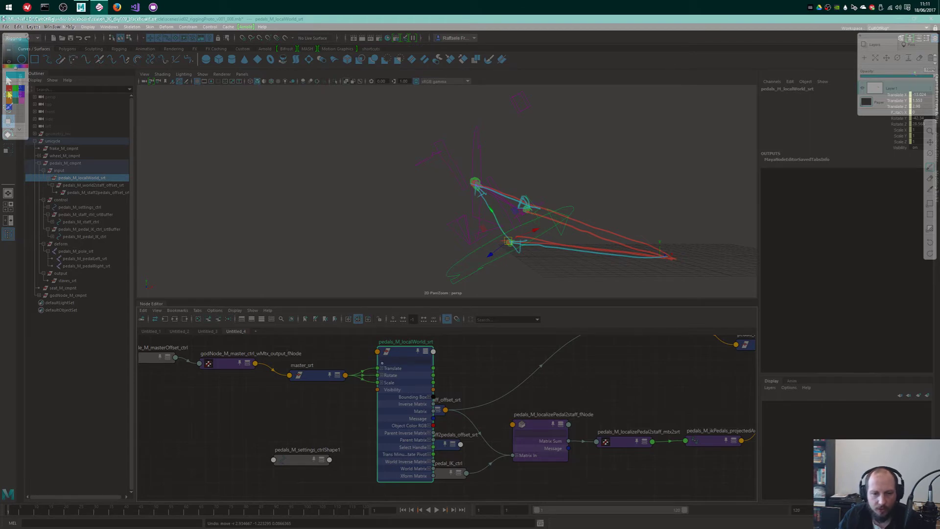
pyautogui.hotkey('alt', 'Tab')
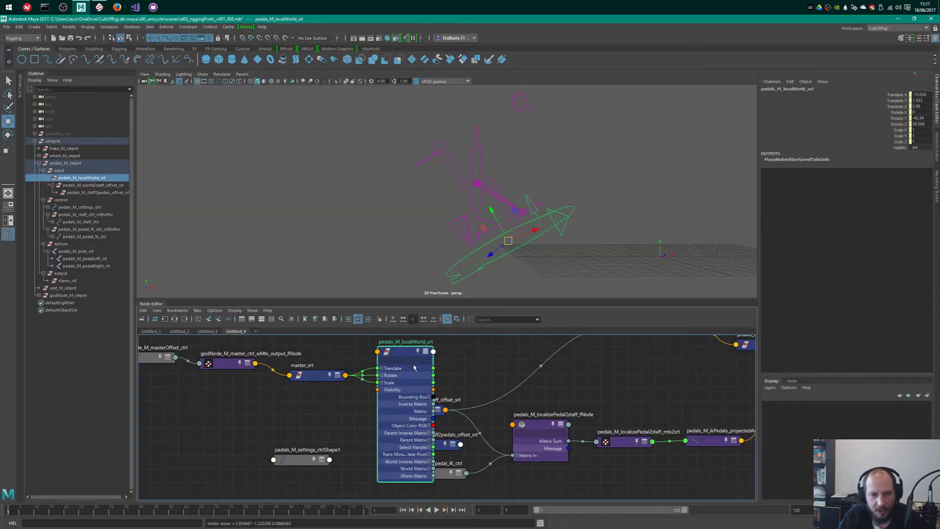
# - Collapse pedals_M_localWorld_srt to its compact display and reposition it above the world2staff_offset node
pyautogui.press('1')
pyautogui.moveTo(416, 359); pyautogui.dragTo(419, 390)
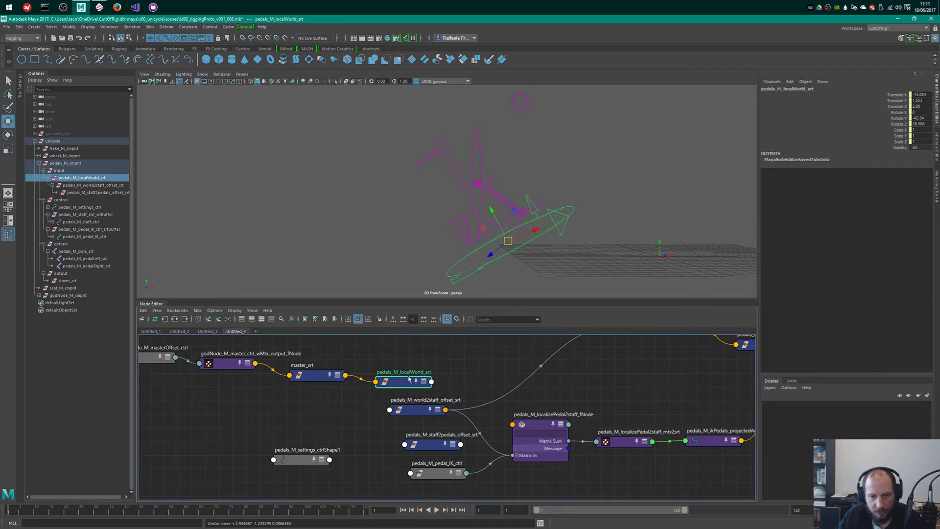
pyautogui.moveTo(409, 378); pyautogui.dragTo(407, 373)
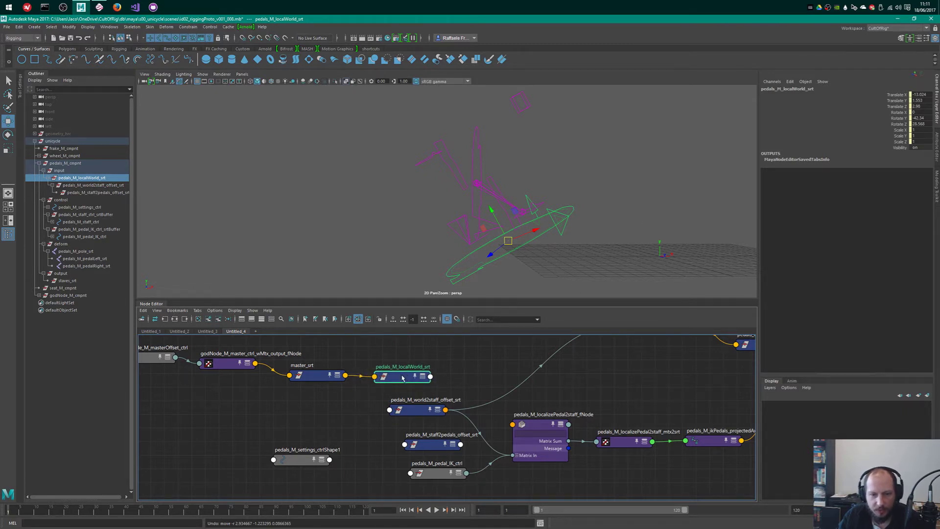
pyautogui.moveTo(402, 377); pyautogui.dragTo(401, 383)
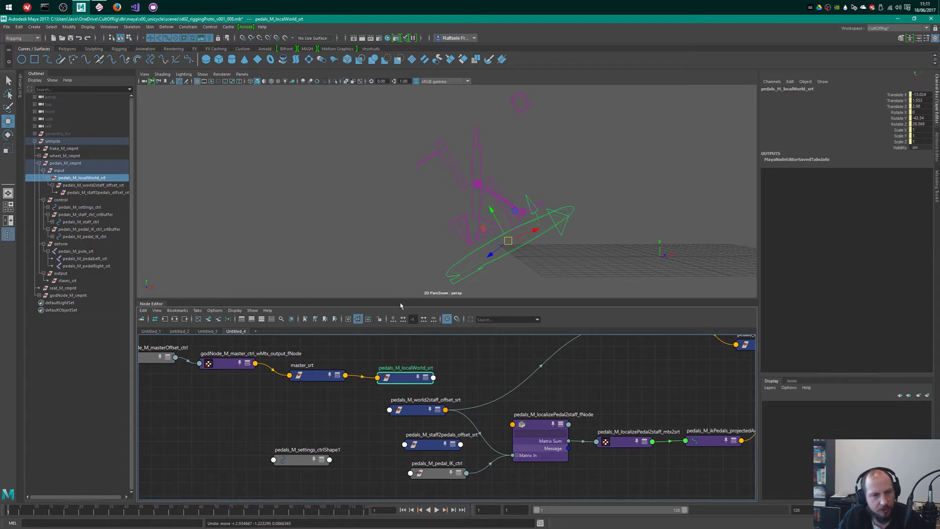
# - Select the pole, pedalLeft and pedalRight deform joints together in the pedals component
pyautogui.click(76, 252)
pyautogui.keyDown('shift'); pyautogui.click(88, 266); pyautogui.keyUp('shift')
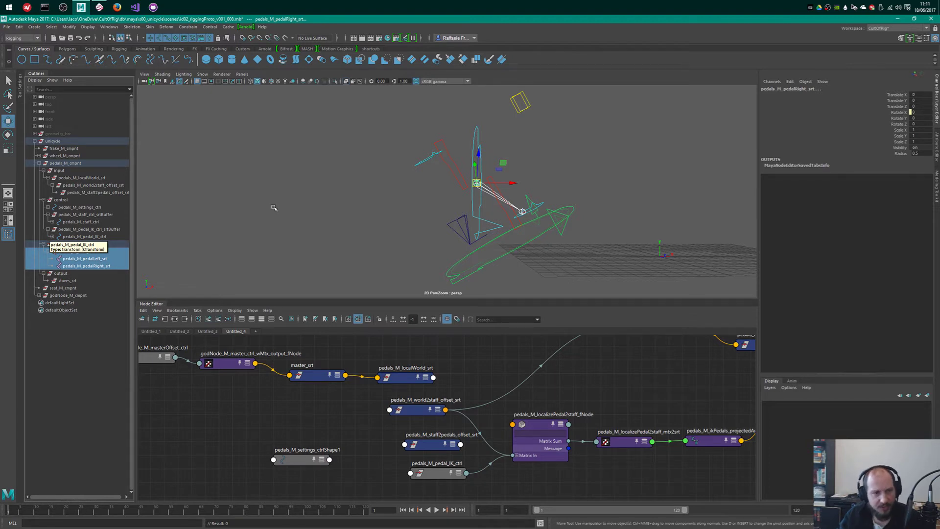
pyautogui.click(95, 251)
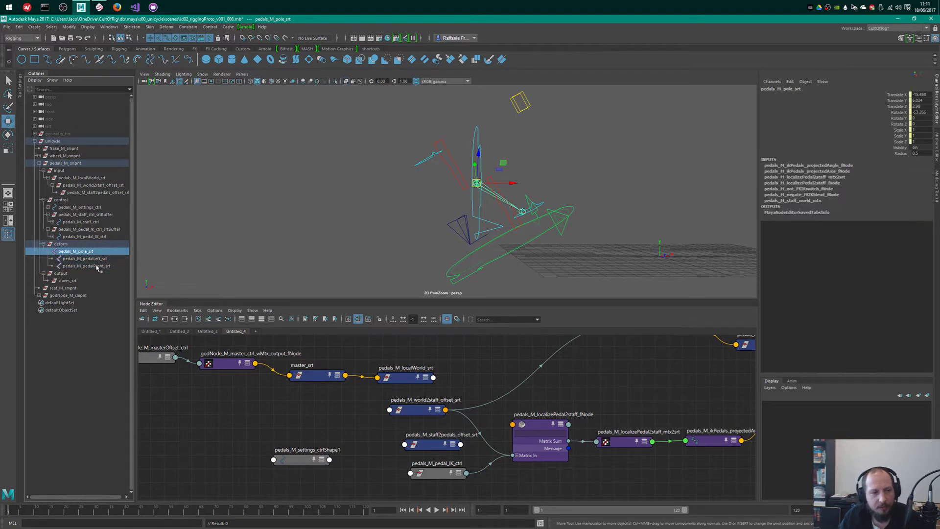
pyautogui.keyDown('shift'); pyautogui.click(98, 265); pyautogui.keyUp('shift')
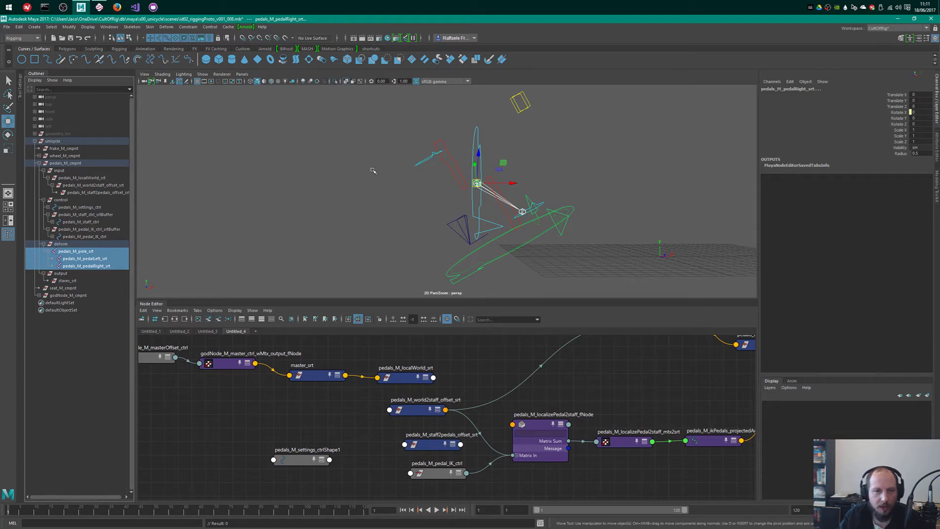
pyautogui.keyDown('alt'); pyautogui.moveTo(666, 360); pyautogui.dragTo(542, 390, button='middle'); pyautogui.keyUp('alt')
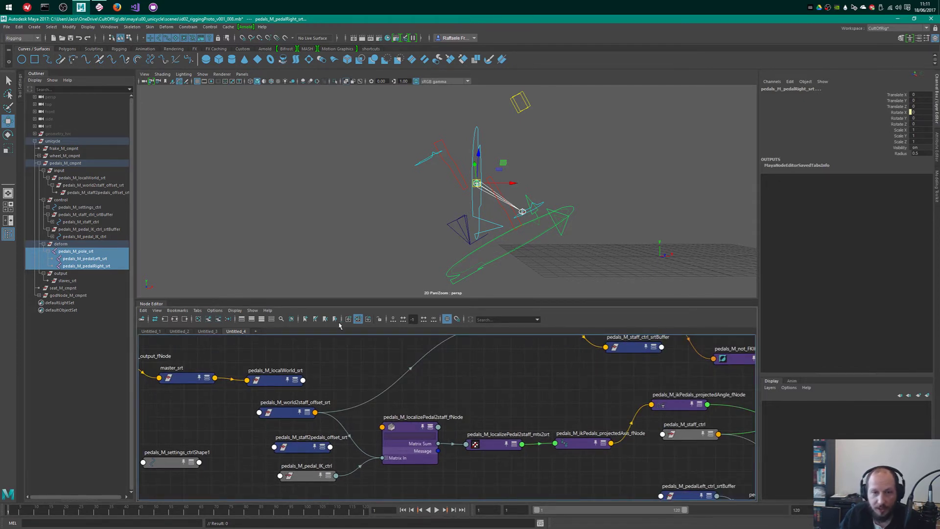
# - Inspect the staves_srt output and the pole, pedalLeft and pedalRight deform joints, with the whole pedals graph framed
pyautogui.click(79, 280)
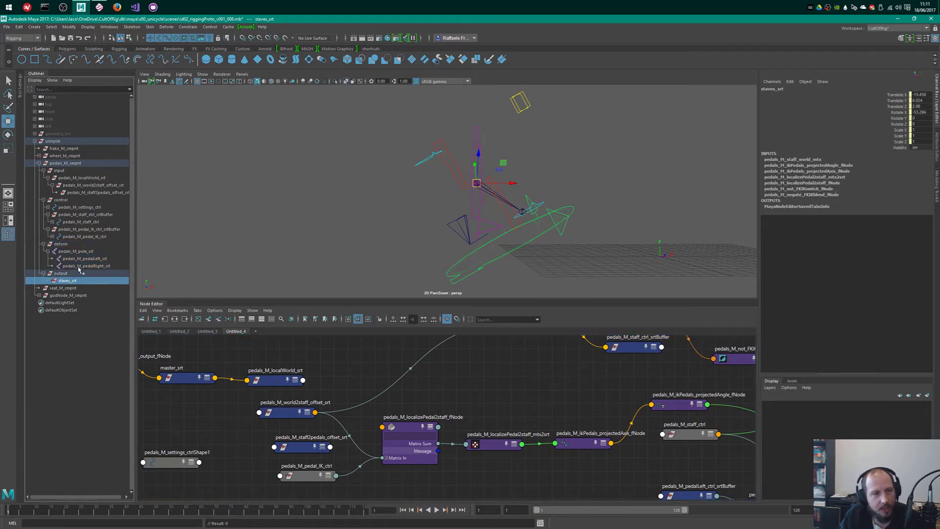
pyautogui.click(87, 251)
pyautogui.keyDown('shift'); pyautogui.click(91, 267); pyautogui.keyUp('shift')
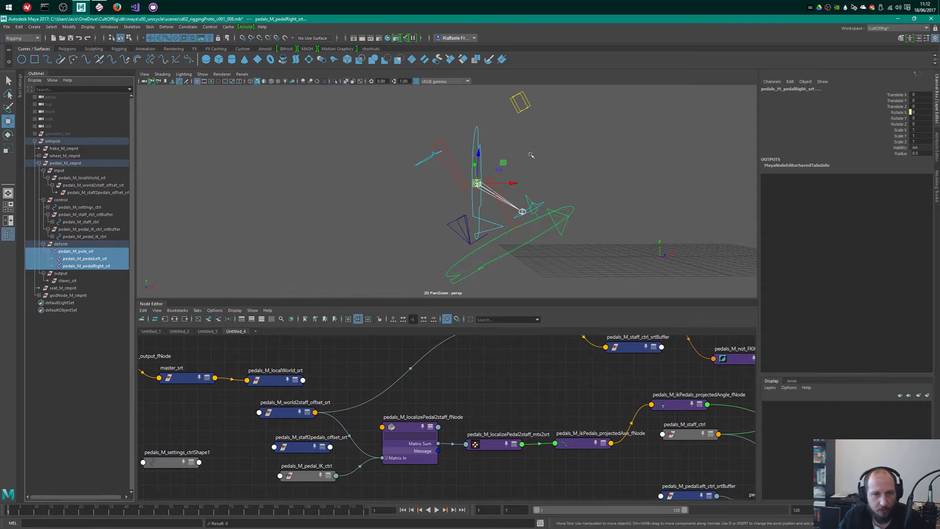
pyautogui.click(92, 251)
pyautogui.keyDown('shift'); pyautogui.click(103, 266); pyautogui.keyUp('shift')
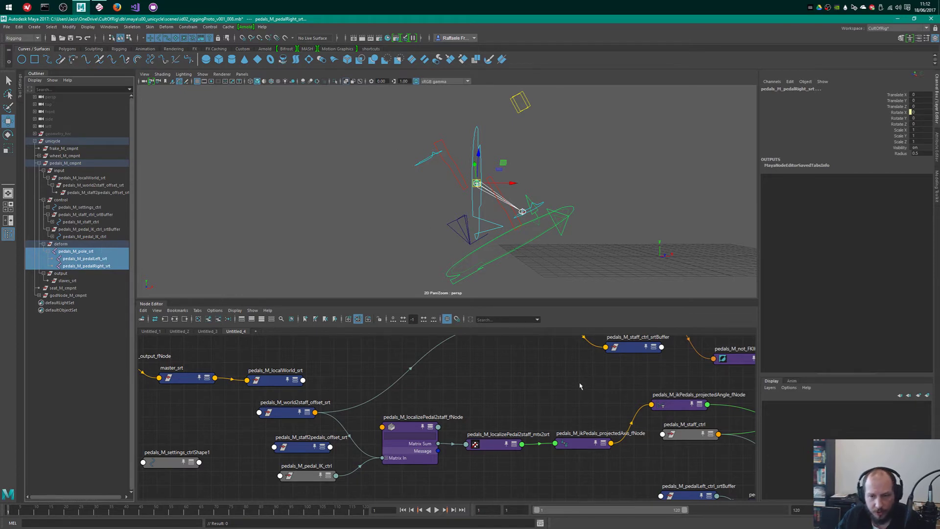
pyautogui.press('a')
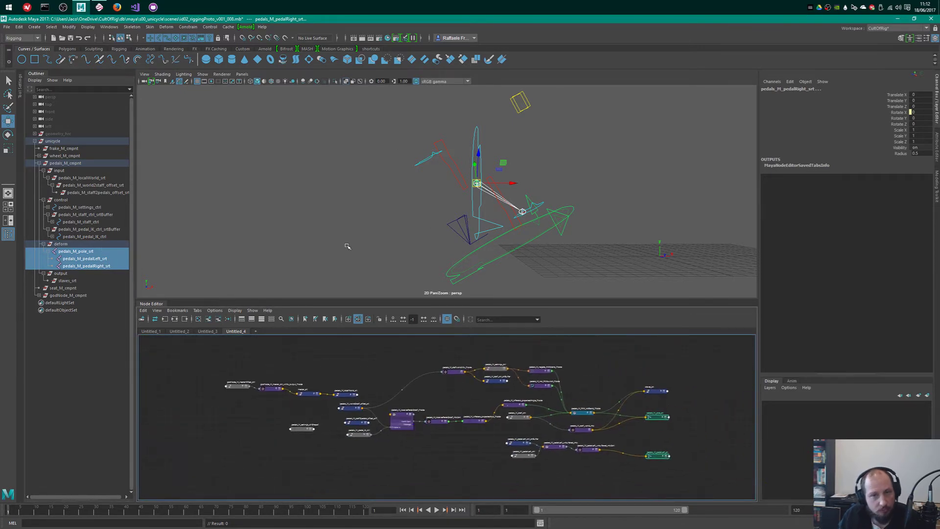
pyautogui.click(402, 240)
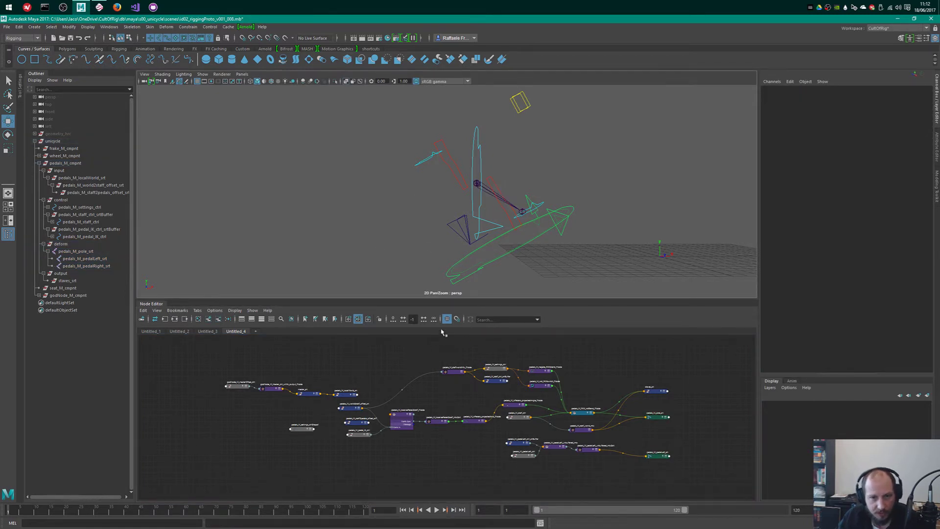
# - Expand the staves_srt output node in the graph to show its connected attributes, and clear the selection
pyautogui.scroll(2, 403, 371)
pyautogui.moveTo(552, 202)
pyautogui.keyDown('alt'); pyautogui.mouseDown()
pyautogui.moveTo(562, 190)
pyautogui.moveTo(558, 198)
pyautogui.mouseUp(); pyautogui.keyUp('alt')
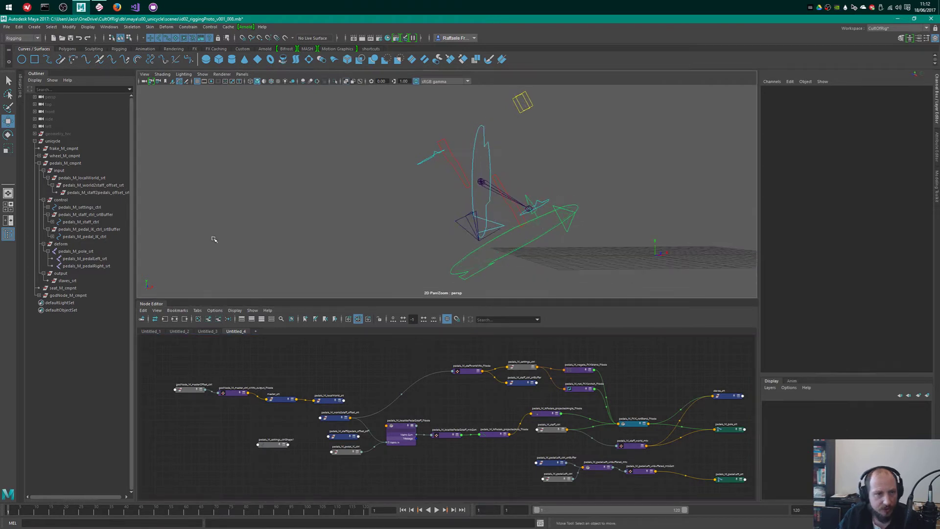
pyautogui.keyDown('alt'); pyautogui.moveTo(695, 404); pyautogui.dragTo(523, 392, button='middle'); pyautogui.keyUp('alt')
pyautogui.click(556, 383)
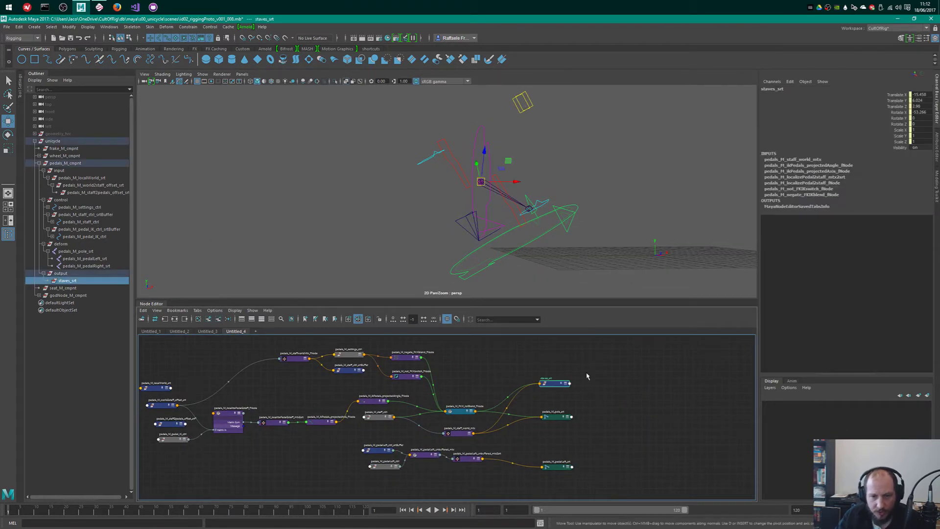
pyautogui.scroll(5, 587, 375)
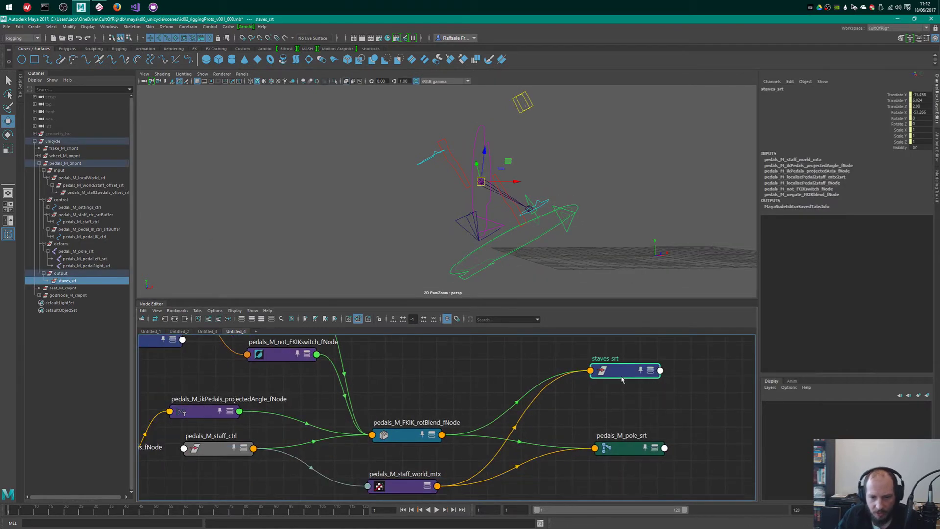
pyautogui.press('2')
pyautogui.scroll(-2, 720, 372)
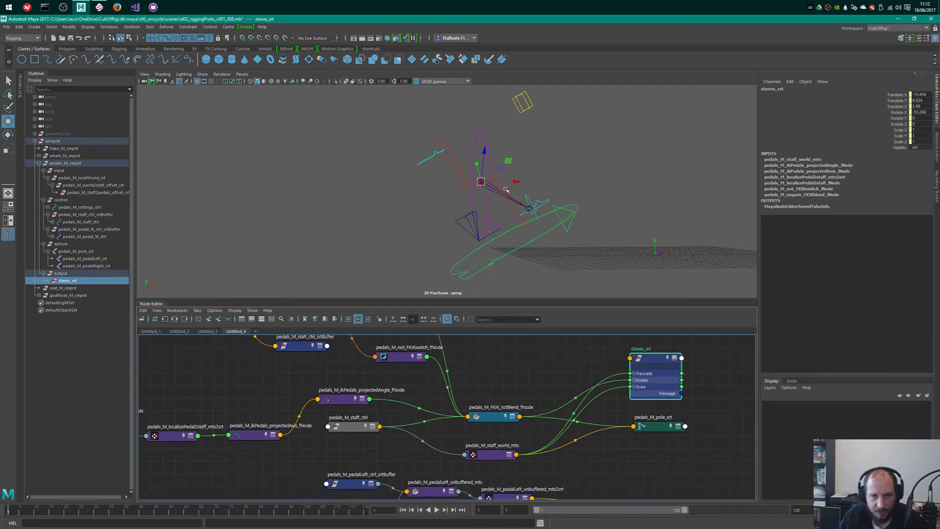
pyautogui.keyDown('alt'); pyautogui.moveTo(505, 190); pyautogui.dragTo(513, 180); pyautogui.keyUp('alt')
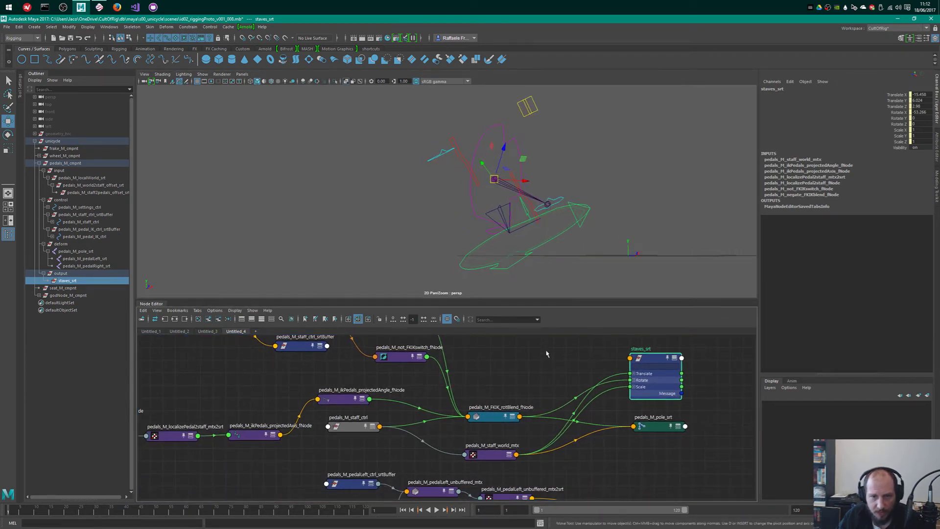
pyautogui.click(539, 372)
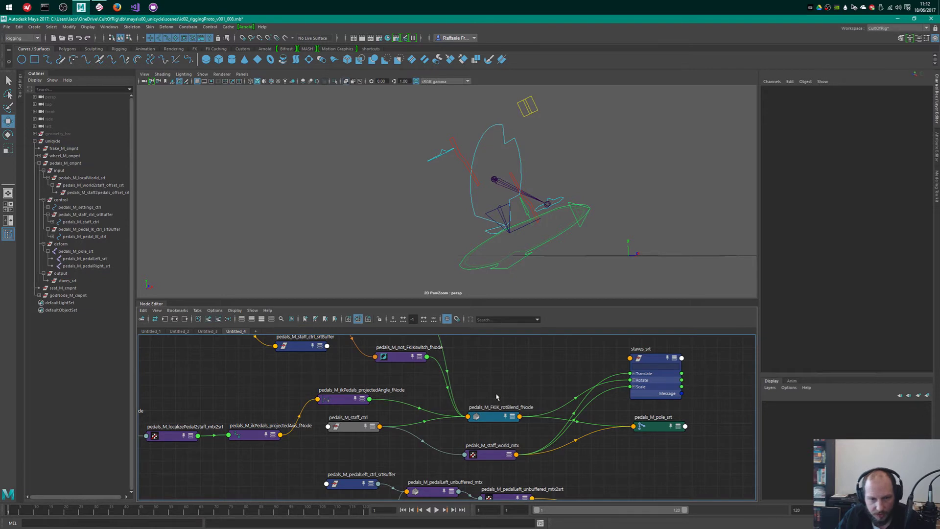
# - Select pedals_M_FKIK_rotBlend_fNode and examine its settings and the switch and negate nodes feeding it
pyautogui.keyDown('alt'); pyautogui.moveTo(534, 373); pyautogui.dragTo(549, 378, button='middle'); pyautogui.keyUp('alt')
pyautogui.click(507, 421)
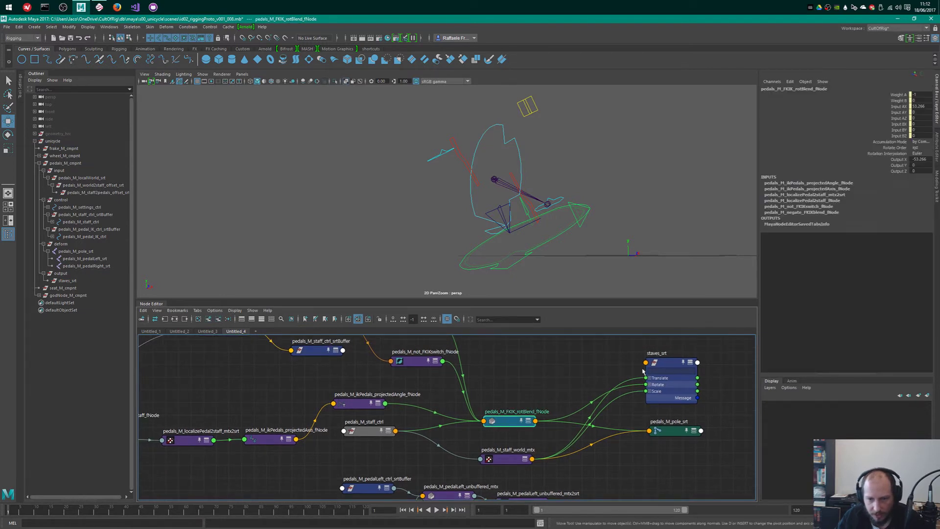
pyautogui.moveTo(576, 220)
pyautogui.keyDown('alt'); pyautogui.mouseDown()
pyautogui.moveTo(563, 232)
pyautogui.moveTo(580, 225)
pyautogui.mouseUp(); pyautogui.keyUp('alt')
pyautogui.click(515, 413)
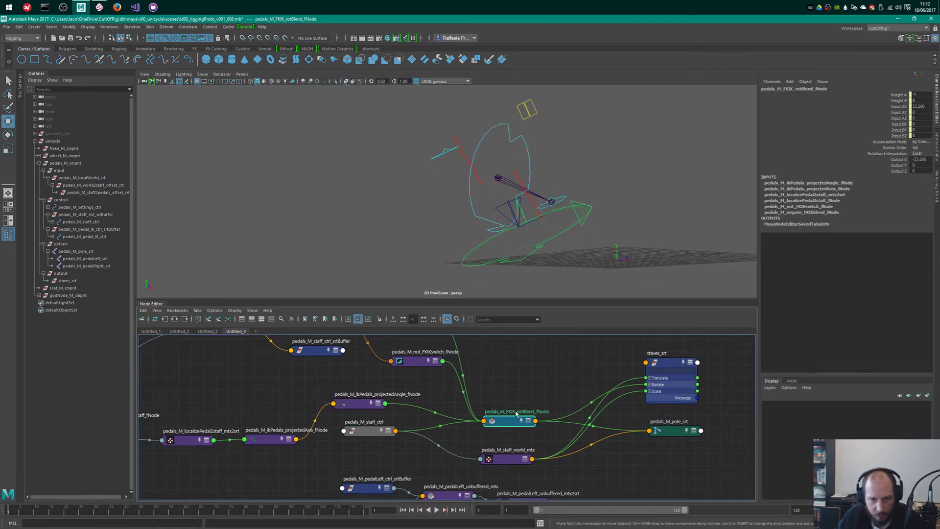
pyautogui.keyDown('alt'); pyautogui.moveTo(496, 368); pyautogui.dragTo(532, 429, button='middle'); pyautogui.keyUp('alt')
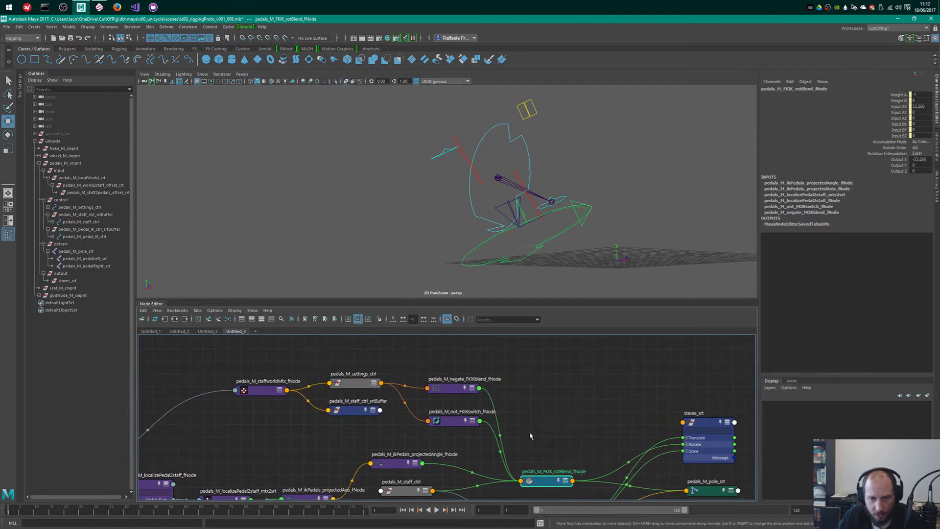
# - Inspect the pedals_M_staff_ctrl and pedals_M_pedal_IK_ctrl controls in the viewport, and clear the selection
pyautogui.click(534, 199)
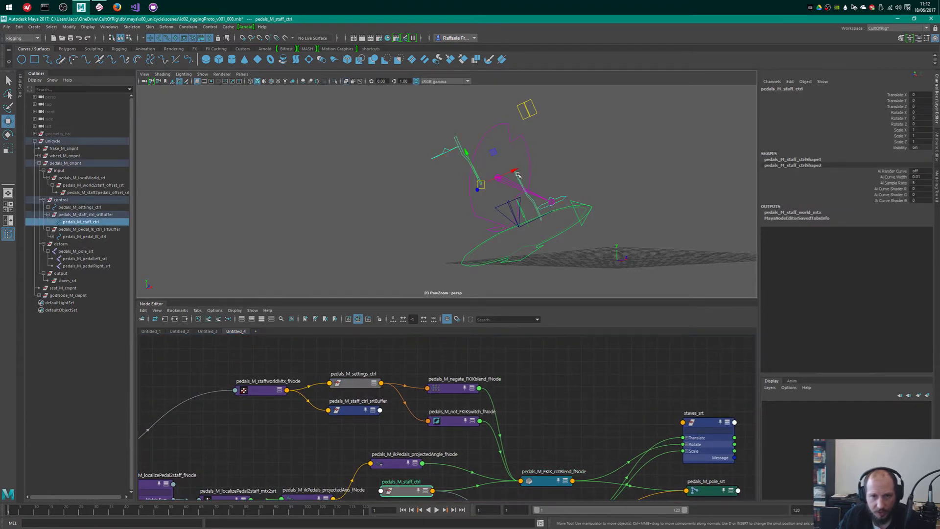
pyautogui.keyDown('alt'); pyautogui.moveTo(530, 217); pyautogui.dragTo(513, 226); pyautogui.keyUp('alt')
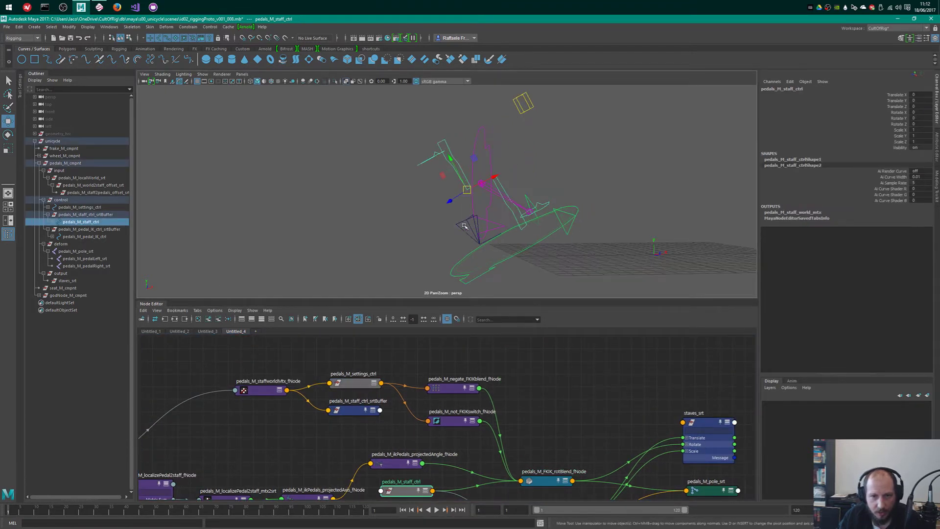
pyautogui.click(466, 215)
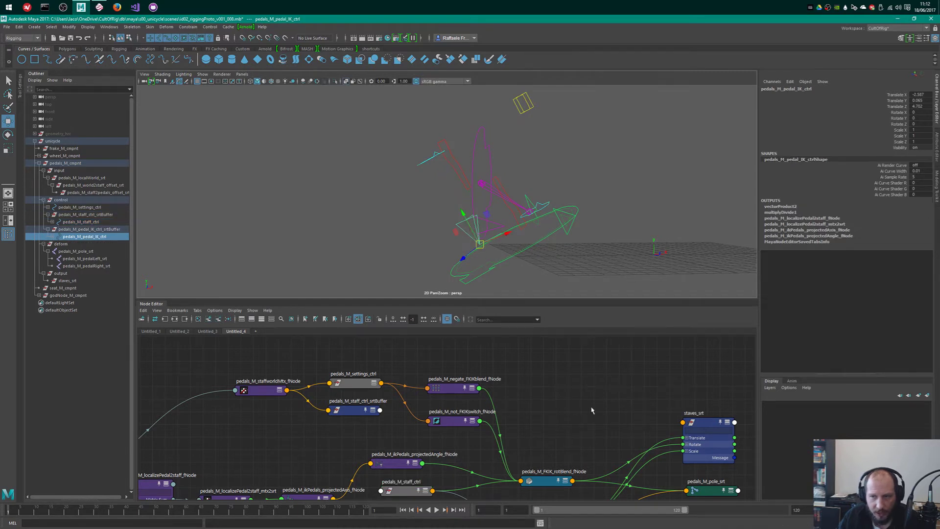
pyautogui.keyDown('alt'); pyautogui.moveTo(592, 408); pyautogui.dragTo(569, 399, button='right'); pyautogui.keyUp('alt')
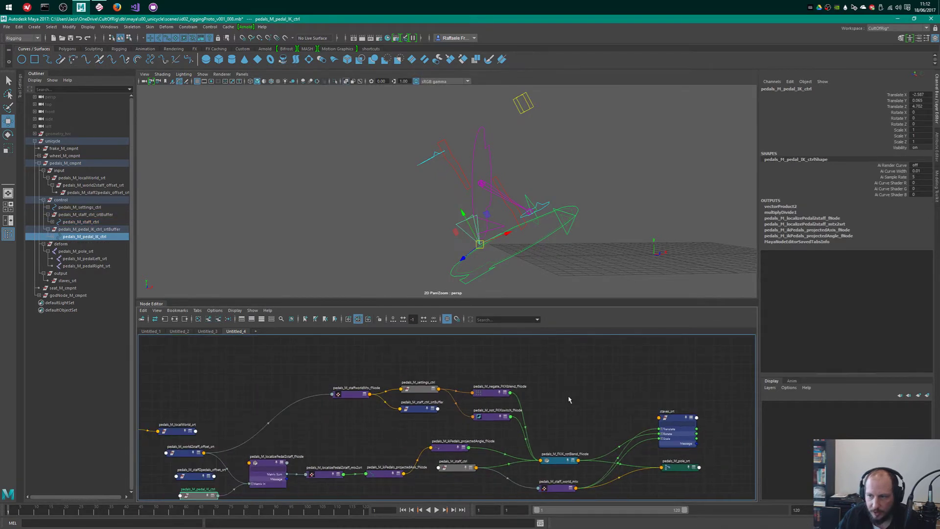
pyautogui.click(557, 300)
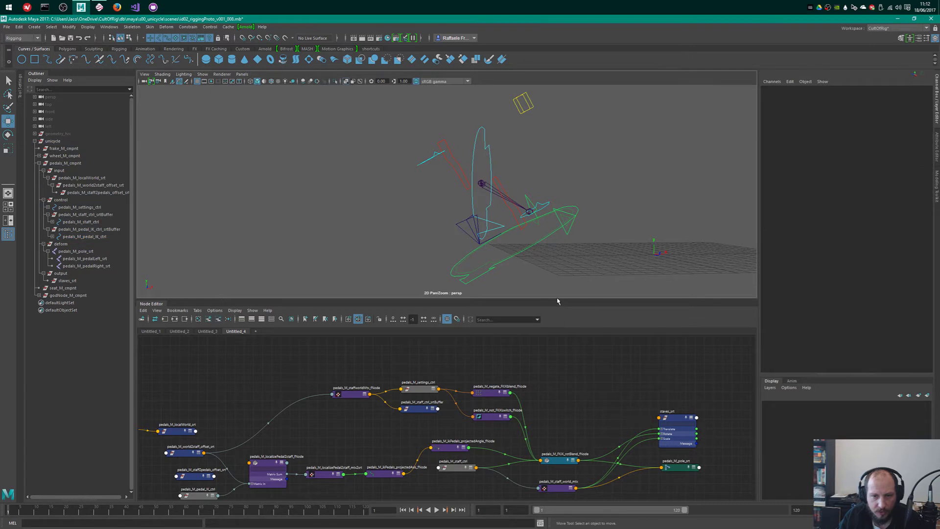
# - Enlarge the Node Editor area and move pedals_M_FKIK_rotBlend_fNode up, level with the staves_srt node
pyautogui.moveTo(557, 300); pyautogui.dragTo(562, 279)
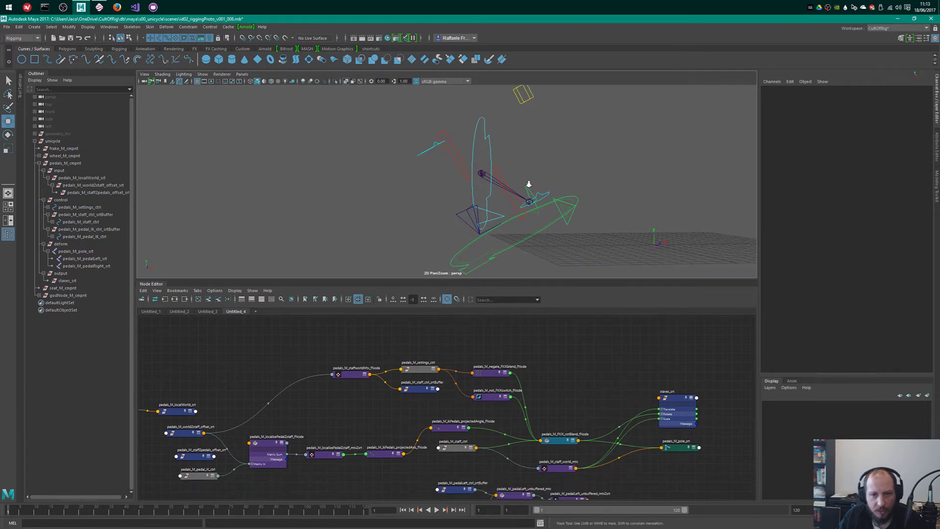
pyautogui.keyDown('alt'); pyautogui.moveTo(527, 184); pyautogui.dragTo(551, 173, button='right'); pyautogui.keyUp('alt')
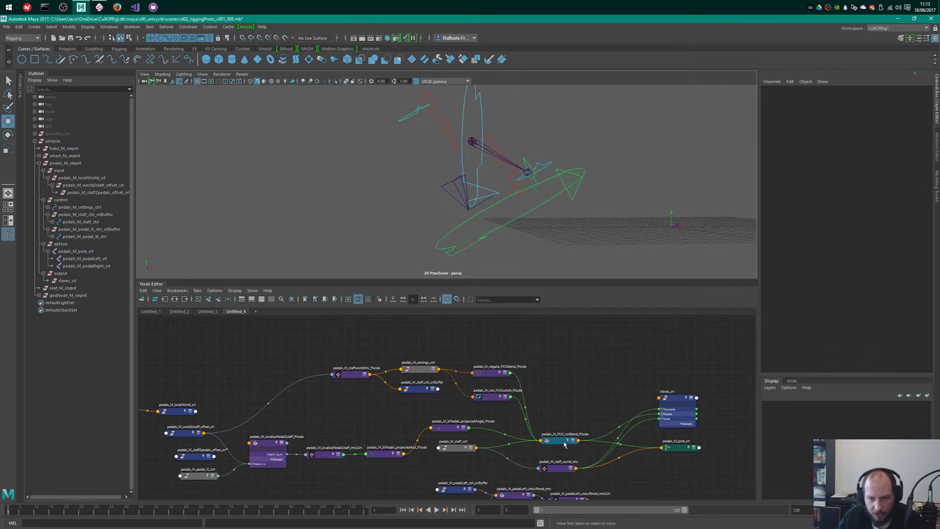
pyautogui.moveTo(564, 443); pyautogui.dragTo(560, 415)
pyautogui.keyDown('alt'); pyautogui.moveTo(544, 377); pyautogui.dragTo(492, 351, button='middle'); pyautogui.keyUp('alt')
pyautogui.keyDown('alt'); pyautogui.moveTo(541, 363); pyautogui.dragTo(570, 360, button='right'); pyautogui.keyUp('alt')
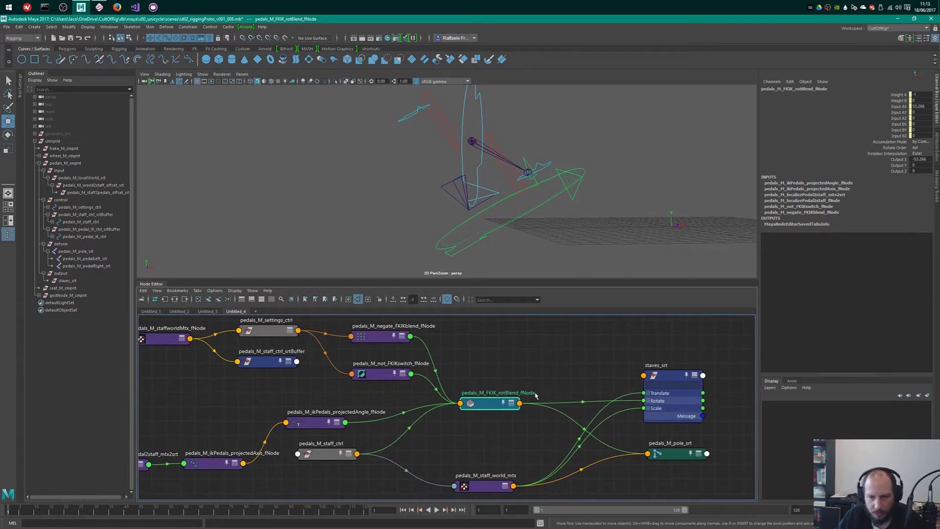
pyautogui.moveTo(496, 404); pyautogui.dragTo(498, 403)
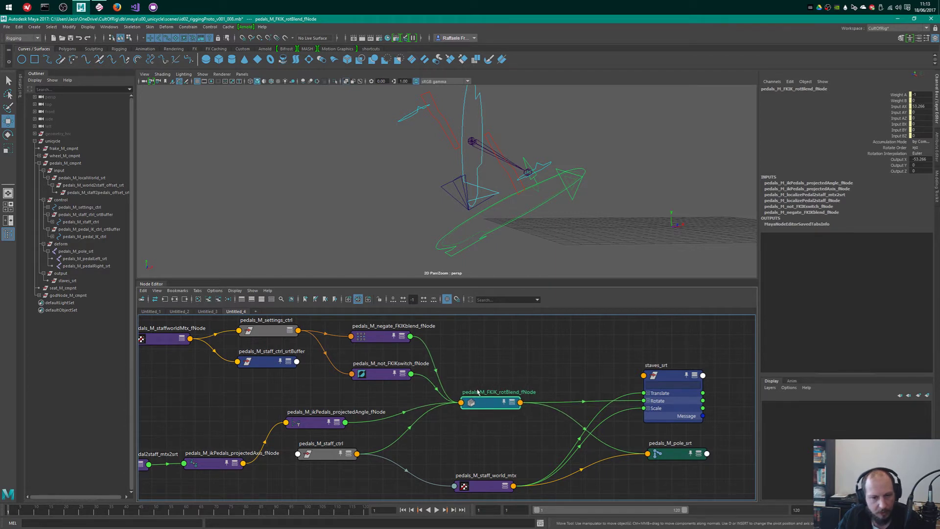
# - Nudge the ikPedals_projectedAngle, staff_ctrl_srtBuffer and settings_ctrl nodes slightly to tidy the graph, leaving pedals_M_settings_ctrl selected
pyautogui.moveTo(321, 425); pyautogui.dragTo(322, 420)
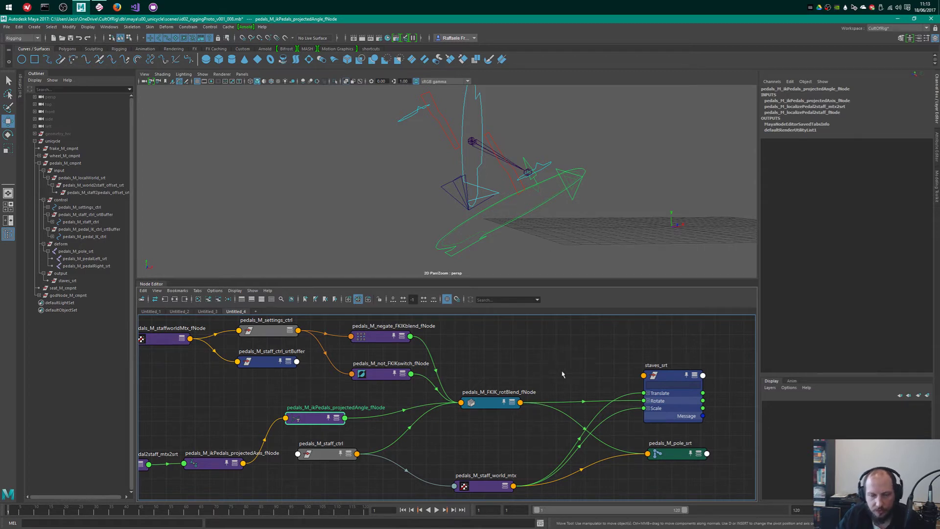
pyautogui.keyDown('alt'); pyautogui.moveTo(483, 373); pyautogui.dragTo(532, 397, button='middle'); pyautogui.keyUp('alt')
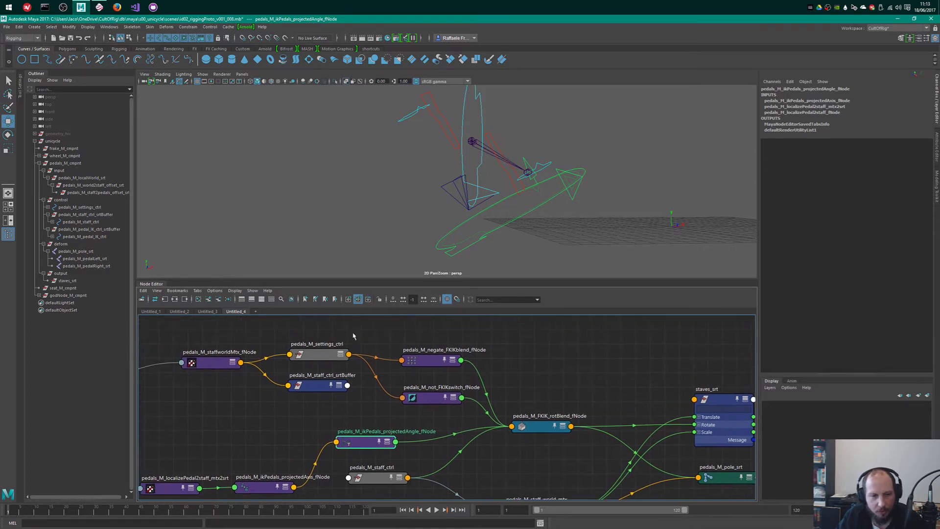
pyautogui.moveTo(321, 386); pyautogui.dragTo(321, 392)
pyautogui.moveTo(315, 358); pyautogui.dragTo(315, 360)
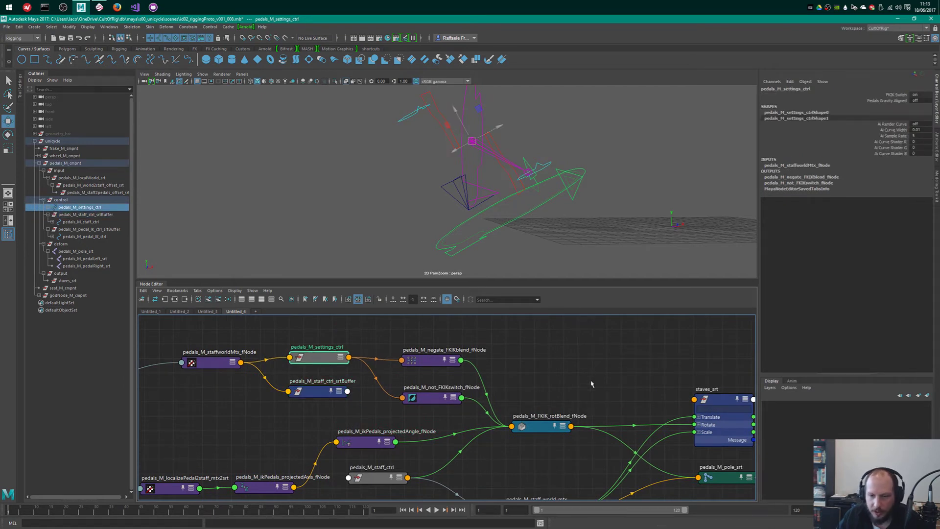
# - Select pedals_M_FKIK_rotBlend_fNode again and follow its incoming connections back to the localizePedal2staff node
pyautogui.scroll(-3, 594, 342)
pyautogui.click(517, 410)
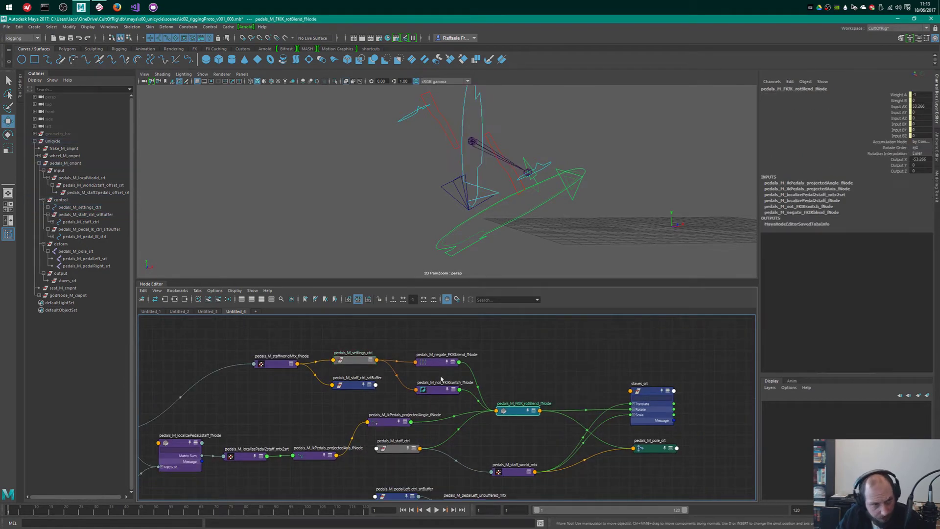
pyautogui.keyDown('alt'); pyautogui.moveTo(499, 382); pyautogui.dragTo(533, 380, button='middle'); pyautogui.keyUp('alt')
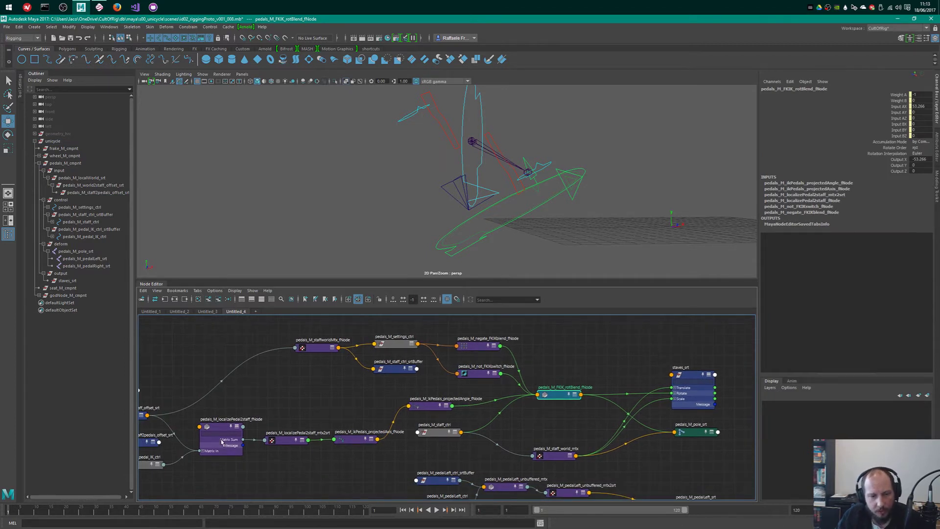
# - Select pedals_M_localWorld_srt in the pedals input group and locate its node in the graph
pyautogui.click(93, 178)
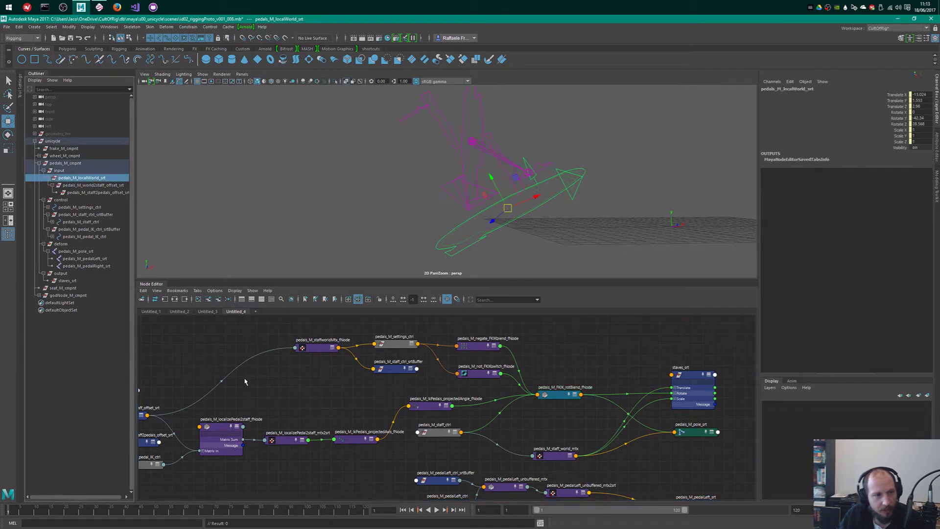
pyautogui.keyDown('alt'); pyautogui.moveTo(321, 397); pyautogui.dragTo(418, 350, button='middle'); pyautogui.keyUp('alt')
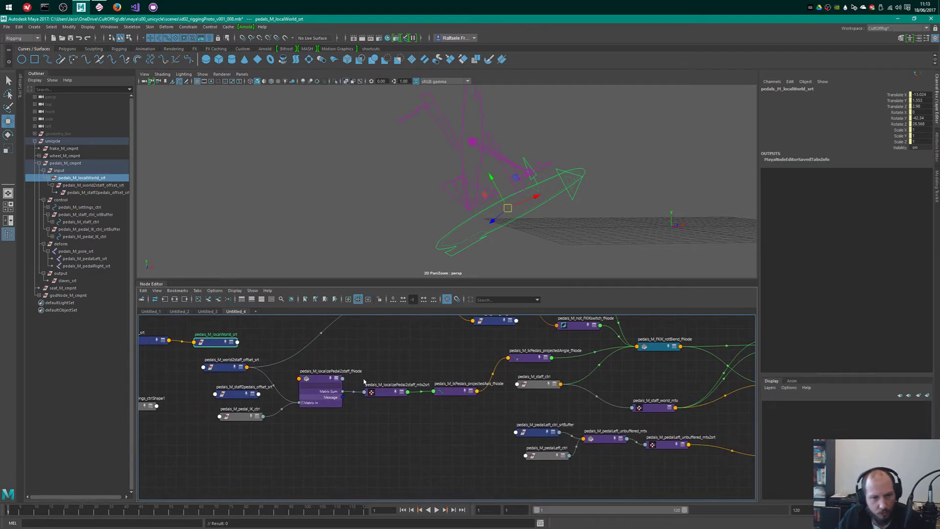
pyautogui.keyDown('alt'); pyautogui.moveTo(215, 338); pyautogui.dragTo(290, 359, button='middle'); pyautogui.keyUp('alt')
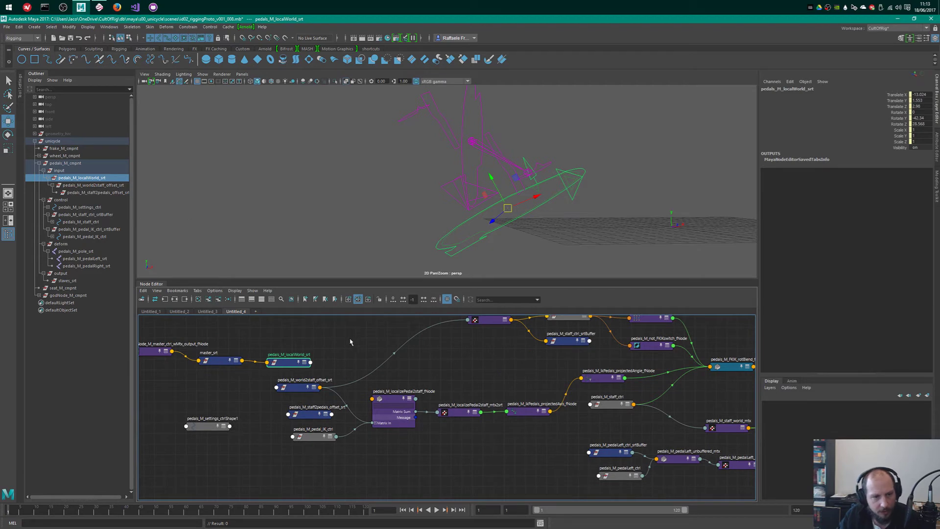
# - Check the Node Editor's graphing and pinning options without changing any of them
pyautogui.click(215, 291)
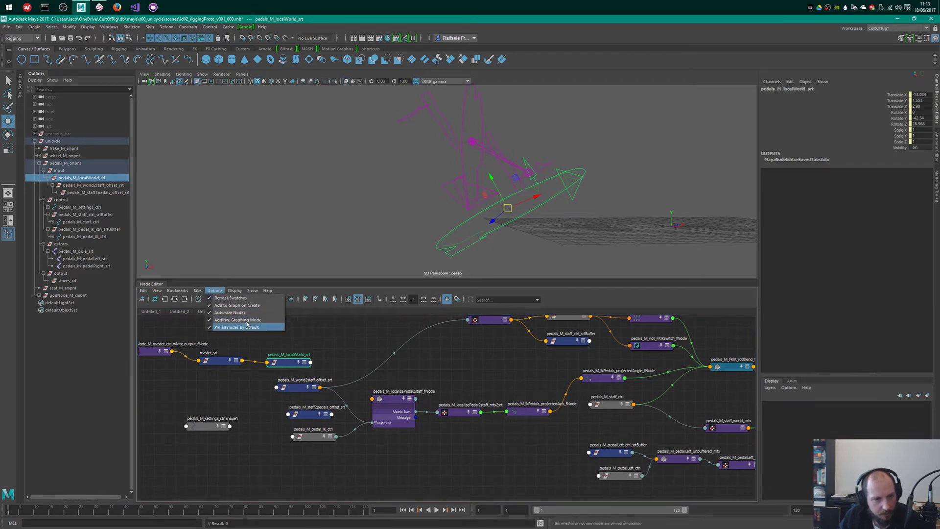
pyautogui.doubleClick(285, 358)
pyautogui.click(300, 345)
pyautogui.click(279, 361)
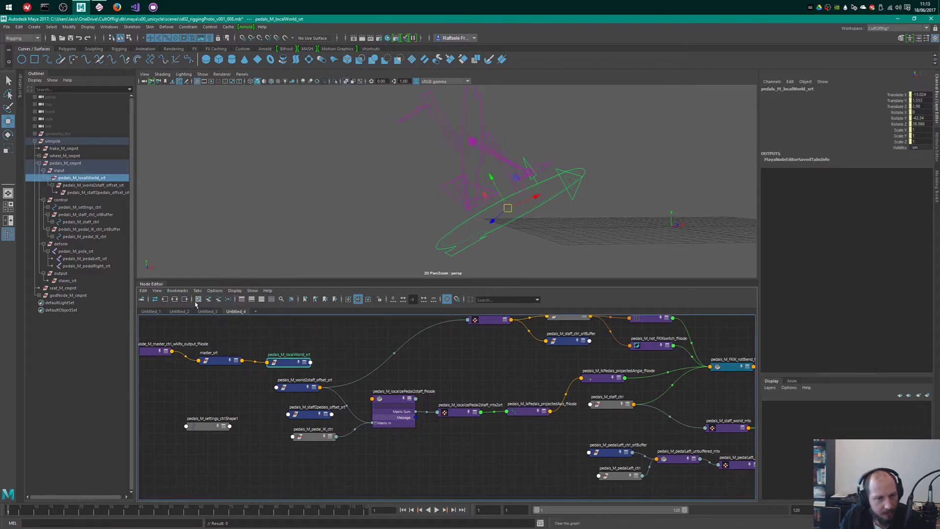
# - Select pedals_M_world2staff_offset_srt in the pedals input group to examine its offset and outputs
pyautogui.click(296, 355)
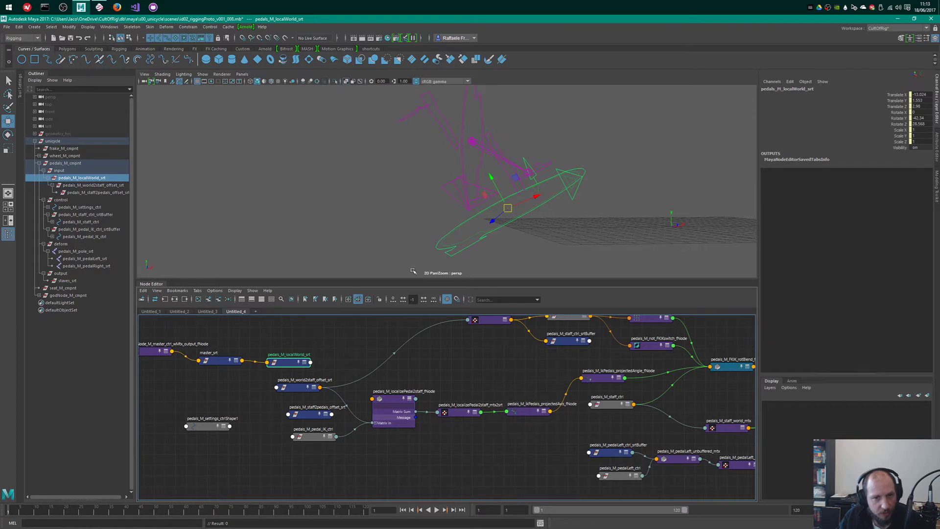
pyautogui.click(93, 186)
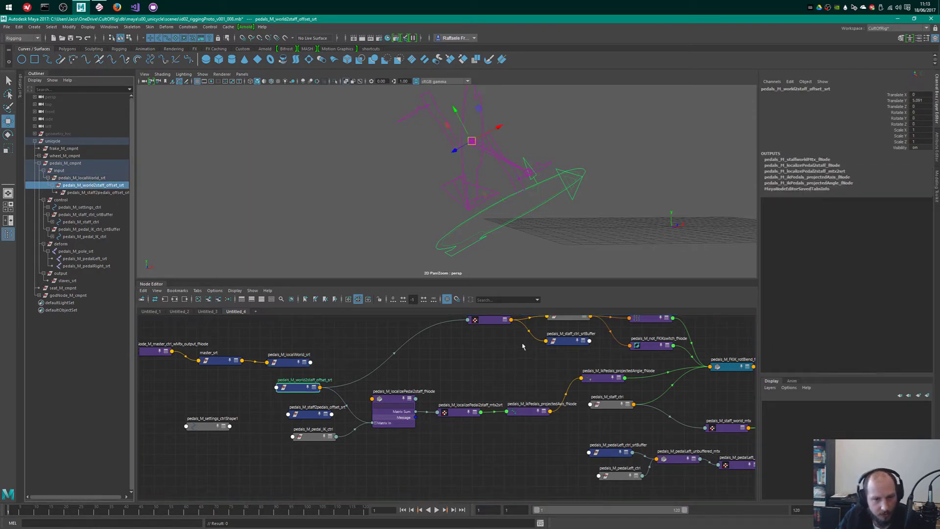
# - Trace pedals_M_world2staff_offset_srt's link to pedals_M_staffworldMtx_fNode and nudge the offset node closer beneath pedals_M_localWorld_srt
pyautogui.keyDown('alt'); pyautogui.moveTo(522, 346); pyautogui.dragTo(504, 398, button='middle'); pyautogui.keyUp('alt')
pyautogui.click(473, 372)
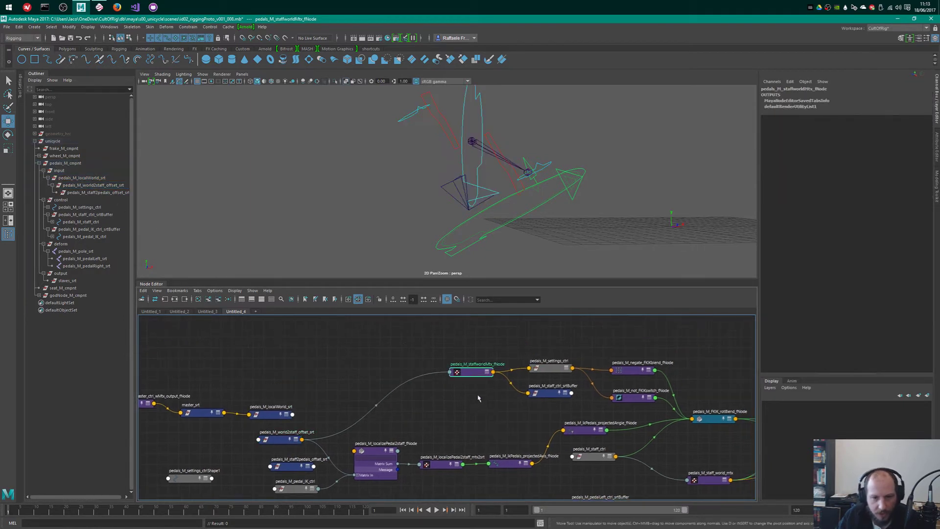
pyautogui.click(287, 440)
pyautogui.press('2')
pyautogui.moveTo(280, 439)
pyautogui.mouseDown()
pyautogui.moveTo(277, 360)
pyautogui.moveTo(285, 435)
pyautogui.mouseUp()
pyautogui.press('1')
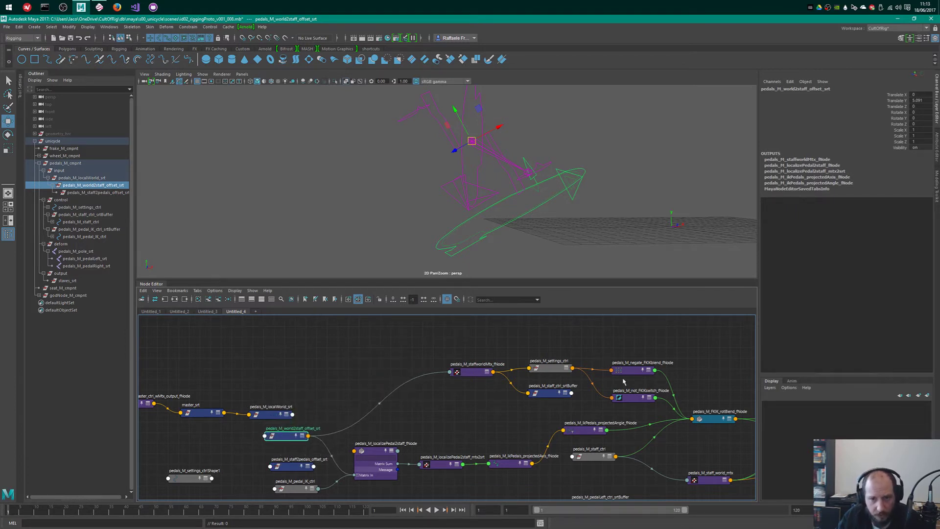
# - Move the staves_srt node higher in the graph, well above pedals_M_pole_srt
pyautogui.keyDown('alt'); pyautogui.moveTo(747, 406); pyautogui.dragTo(669, 404, button='middle'); pyautogui.keyUp('alt')
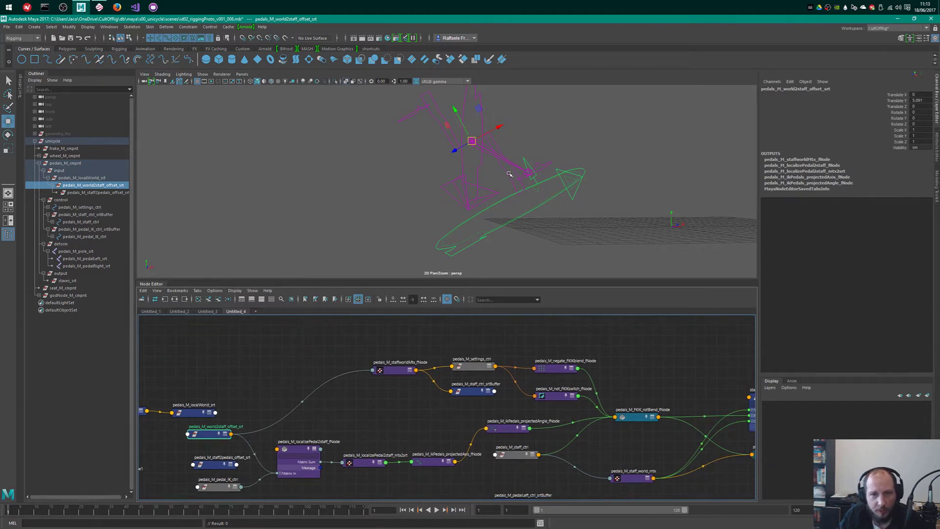
pyautogui.keyDown('alt'); pyautogui.moveTo(748, 372); pyautogui.dragTo(636, 352, button='middle'); pyautogui.keyUp('alt')
pyautogui.click(641, 396)
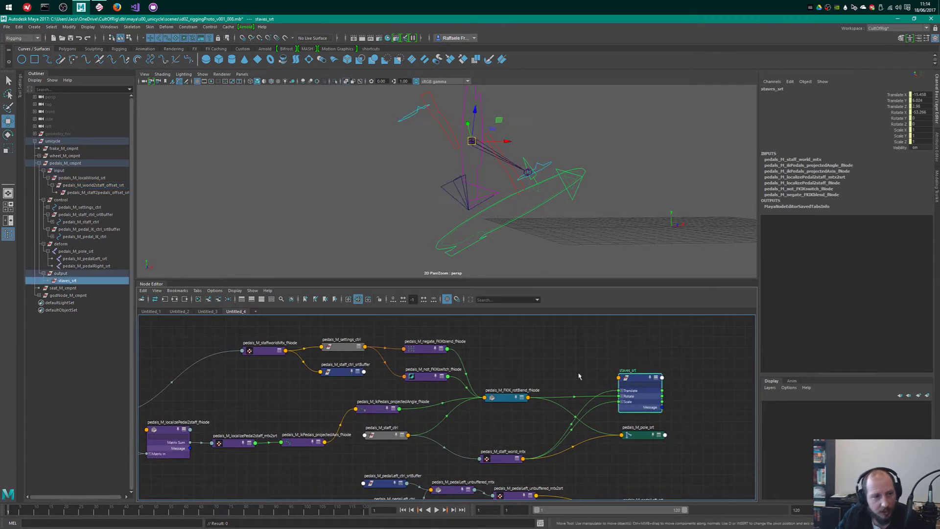
pyautogui.moveTo(641, 381); pyautogui.dragTo(642, 324)
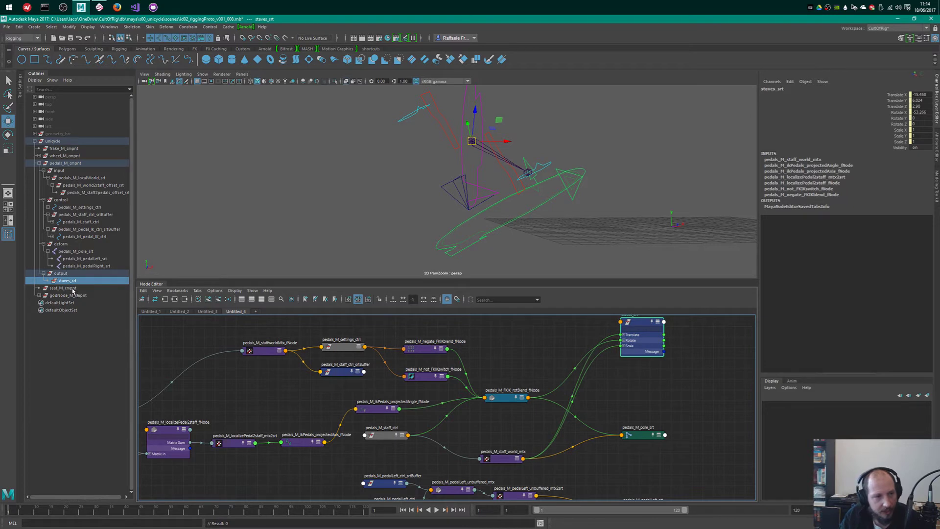
pyautogui.keyDown('alt'); pyautogui.moveTo(576, 334); pyautogui.dragTo(608, 361, button='middle'); pyautogui.keyUp('alt')
pyautogui.keyDown('alt'); pyautogui.moveTo(609, 361); pyautogui.dragTo(568, 354, button='right'); pyautogui.keyUp('alt')
pyautogui.keyDown('alt'); pyautogui.moveTo(568, 354); pyautogui.dragTo(659, 353, button='middle'); pyautogui.keyUp('alt')
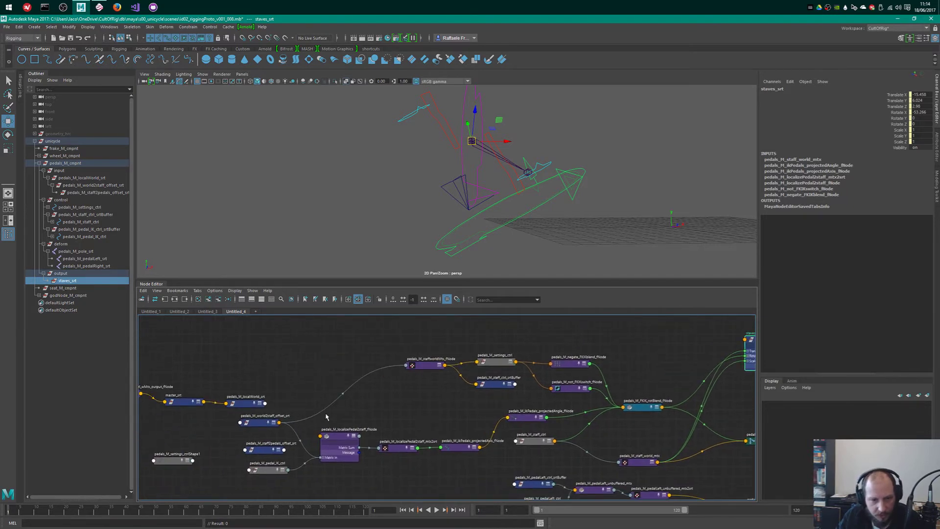
# - Nudge the pedals_M_world2staff_offset_srt node slightly left in the graph and compare its viewport position with that of staves_srt
pyautogui.click(256, 429)
pyautogui.moveTo(256, 429); pyautogui.dragTo(251, 424)
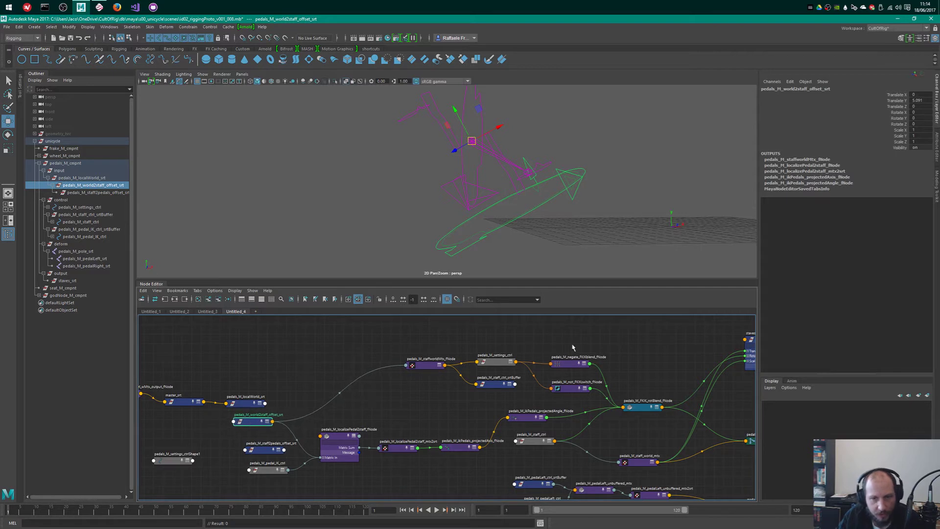
pyautogui.keyDown('alt'); pyautogui.moveTo(686, 351); pyautogui.dragTo(574, 373, button='middle'); pyautogui.keyUp('alt')
pyautogui.click(651, 383)
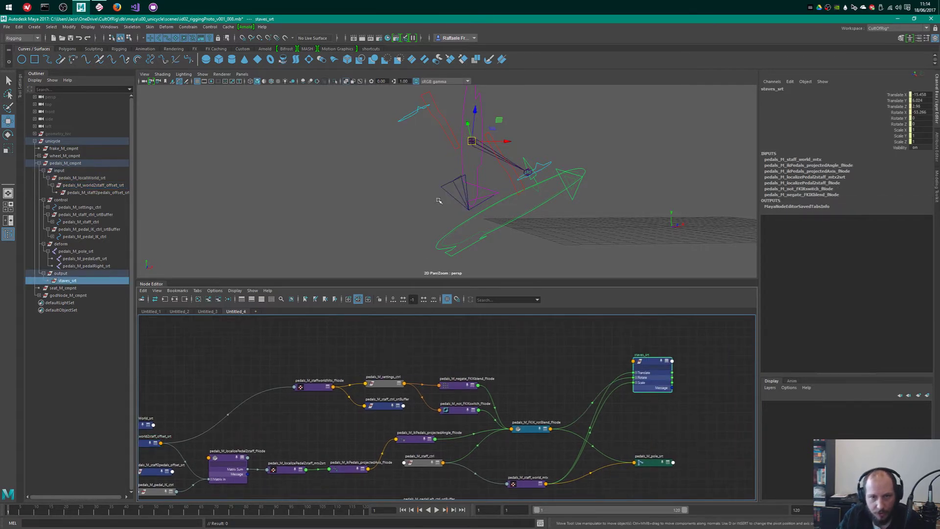
pyautogui.keyDown('alt'); pyautogui.moveTo(226, 421); pyautogui.dragTo(326, 405, button='middle'); pyautogui.keyUp('alt')
pyautogui.click(240, 427)
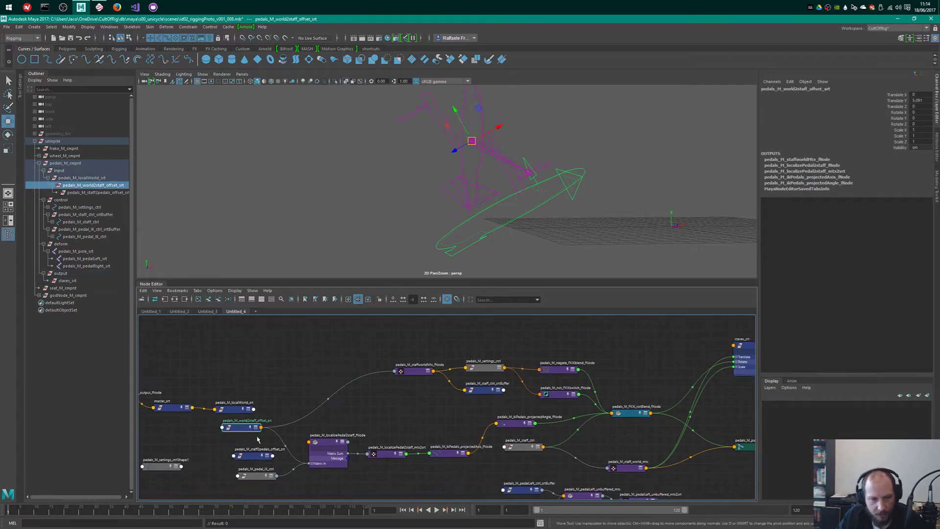
pyautogui.keyDown('alt'); pyautogui.moveTo(637, 381); pyautogui.dragTo(595, 383, button='middle'); pyautogui.keyUp('alt')
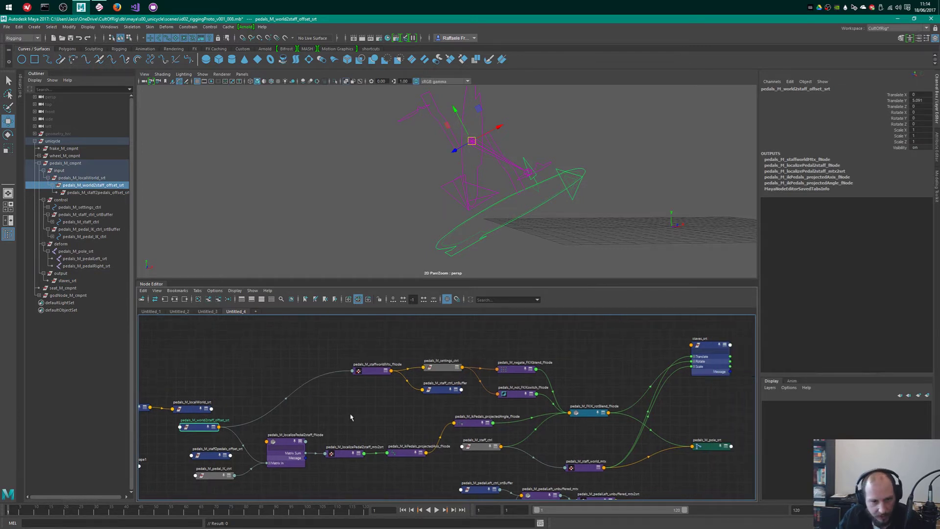
# - Show the connected attributes of pedals_M_staffworldMtx_fNode and move the node up and left, clear of the settings and buffer nodes
pyautogui.click(377, 368)
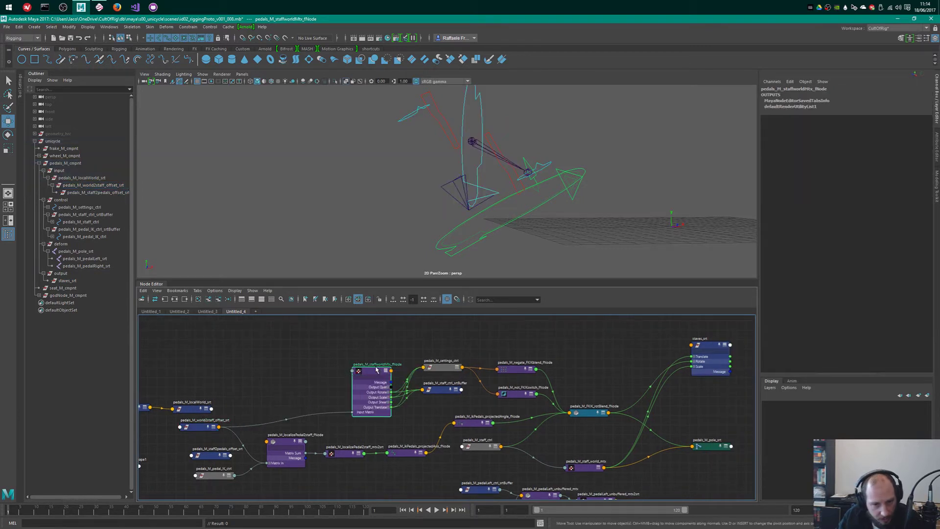
pyautogui.moveTo(375, 369); pyautogui.dragTo(338, 319)
pyautogui.keyDown('alt'); pyautogui.moveTo(517, 364); pyautogui.dragTo(518, 371, button='middle'); pyautogui.keyUp('alt')
pyautogui.keyDown('alt'); pyautogui.moveTo(517, 371); pyautogui.dragTo(560, 372, button='right'); pyautogui.keyUp('alt')
pyautogui.keyDown('alt'); pyautogui.moveTo(667, 330); pyautogui.dragTo(607, 371, button='middle'); pyautogui.keyUp('alt')
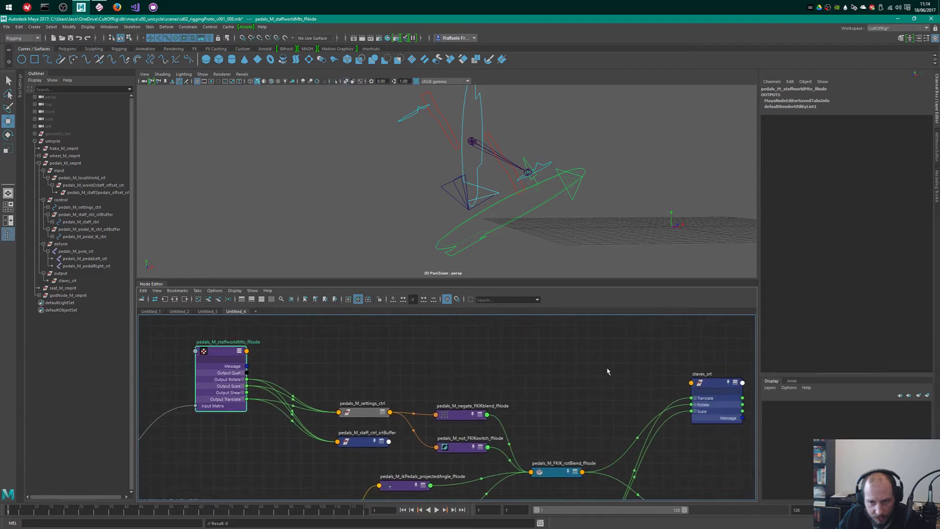
pyautogui.keyDown('alt'); pyautogui.moveTo(607, 371); pyautogui.dragTo(519, 347, button='right'); pyautogui.keyUp('alt')
pyautogui.click(350, 376)
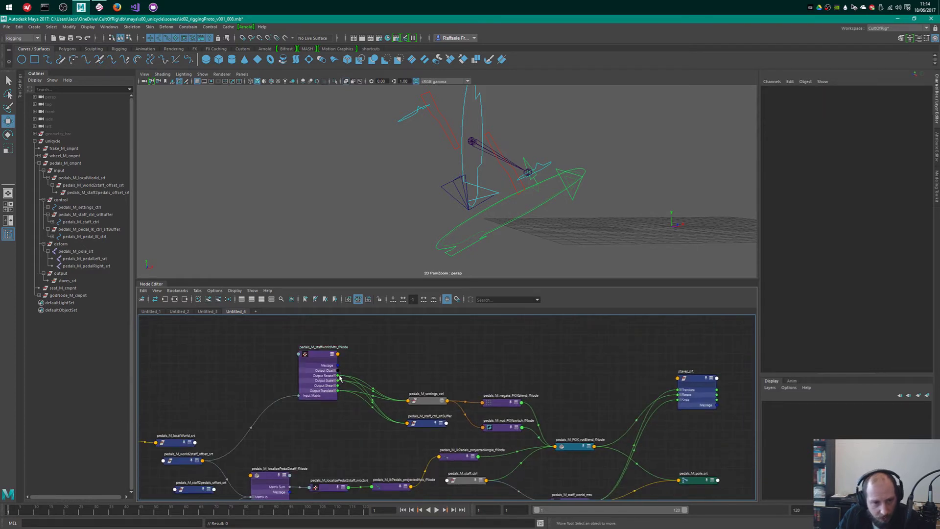
# - Try rotating godNode_M_master_ctrl around X in the viewport and undo the rotation
pyautogui.moveTo(591, 197)
pyautogui.keyDown('alt'); pyautogui.mouseDown()
pyautogui.moveTo(612, 190)
pyautogui.moveTo(607, 203)
pyautogui.mouseUp(); pyautogui.keyUp('alt')
pyautogui.click(591, 183)
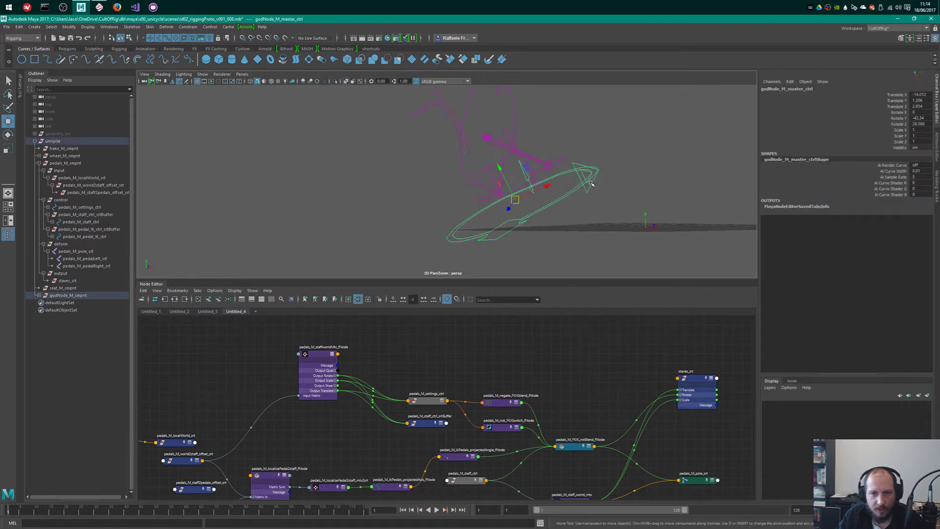
pyautogui.press('e')
pyautogui.moveTo(497, 169); pyautogui.dragTo(520, 227)
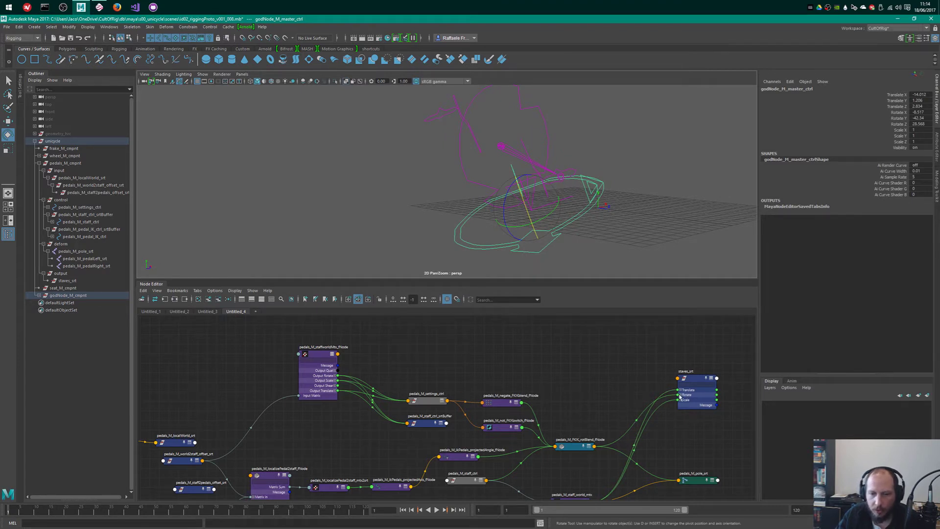
pyautogui.hotkey('ctrl', 'z')
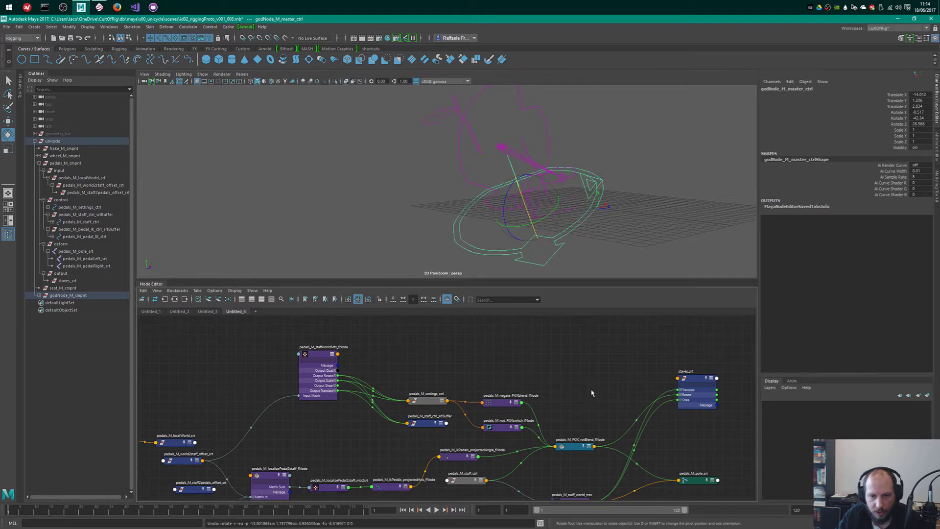
pyautogui.keyDown('alt'); pyautogui.moveTo(601, 218); pyautogui.dragTo(519, 145); pyautogui.keyUp('alt')
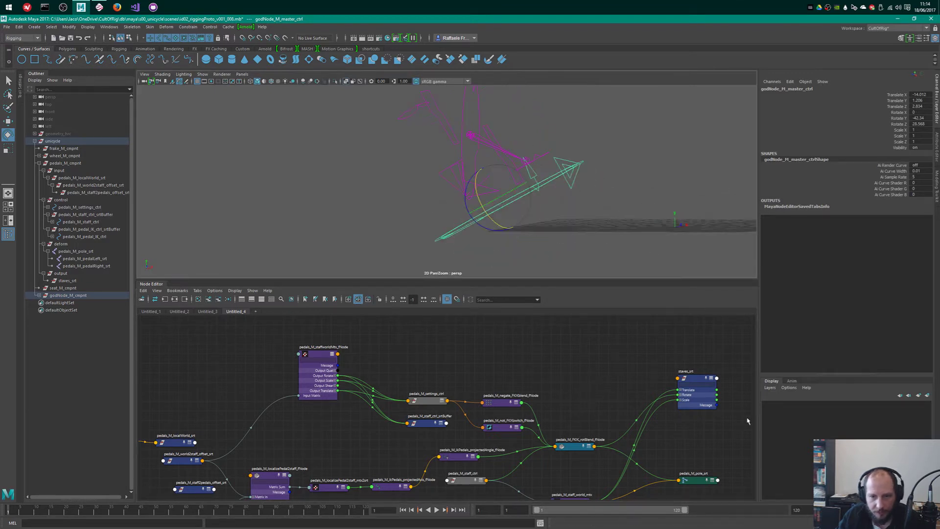
# - Connect Output Translate of pedals_M_staffworldMtx_fNode to Translate on staves_srt and nudge the matrix node upwards
pyautogui.click(321, 358)
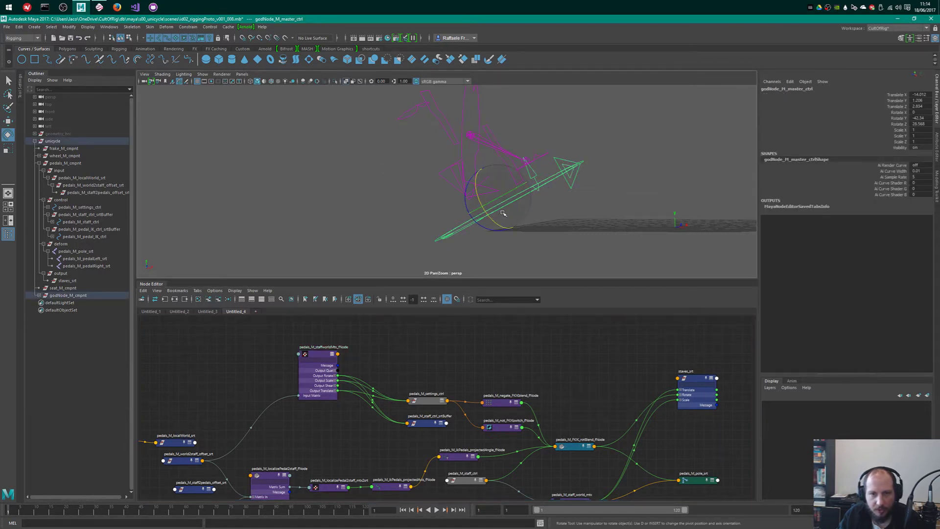
pyautogui.keyDown('alt'); pyautogui.moveTo(446, 130); pyautogui.dragTo(520, 138); pyautogui.keyUp('alt')
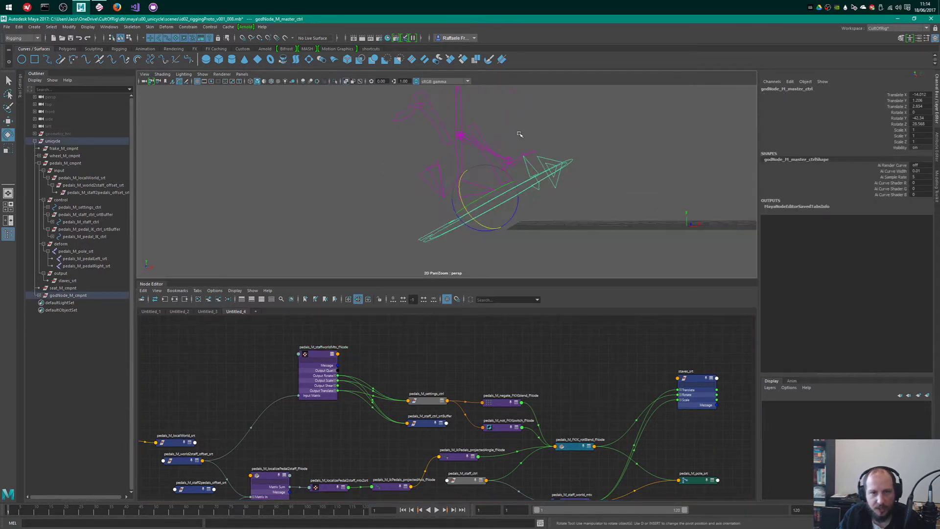
pyautogui.click(323, 381)
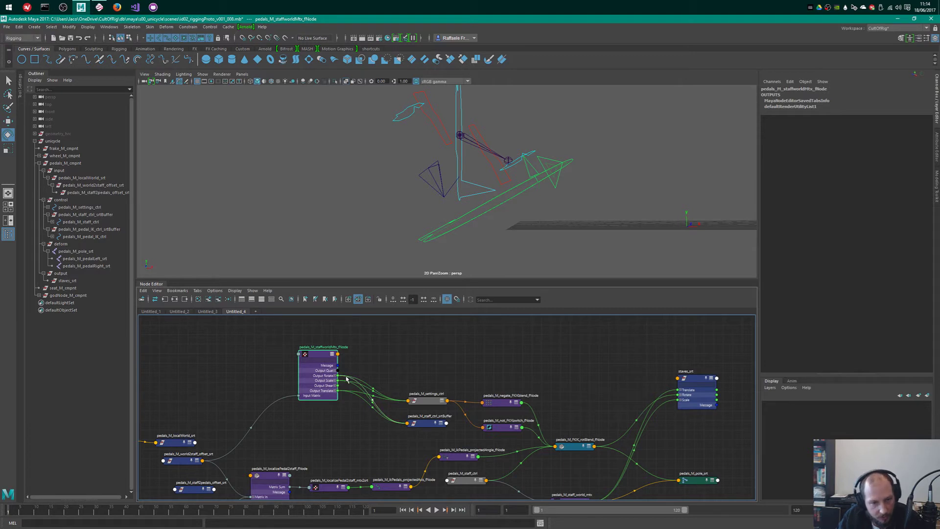
pyautogui.moveTo(336, 390); pyautogui.dragTo(704, 389)
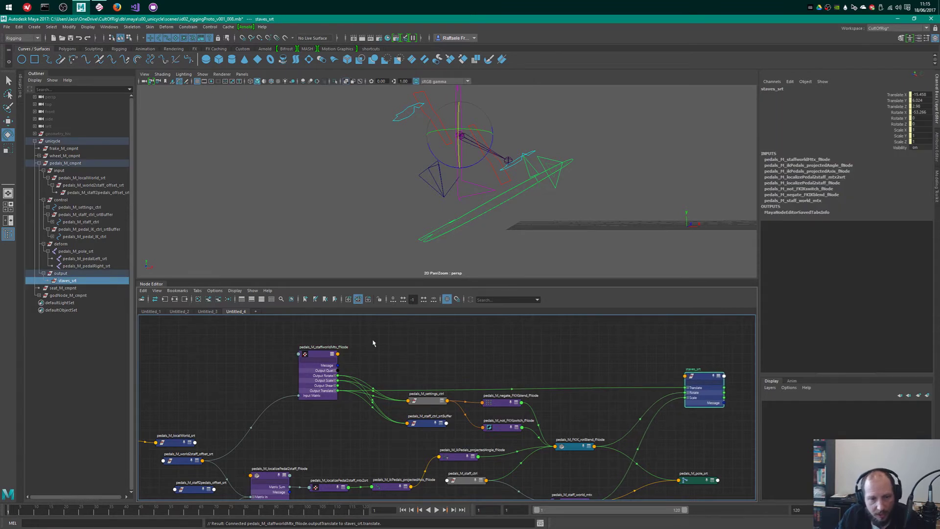
pyautogui.moveTo(312, 354); pyautogui.dragTo(309, 345)
# - Move pedals_M_settings_ctrl with its negate_FKIKblend and not_FKIKswitch nodes above the new translate connection
pyautogui.scroll(2, 497, 355)
pyautogui.keyDown('alt'); pyautogui.moveTo(497, 355); pyautogui.dragTo(554, 351, button='middle'); pyautogui.keyUp('alt')
pyautogui.click(453, 410)
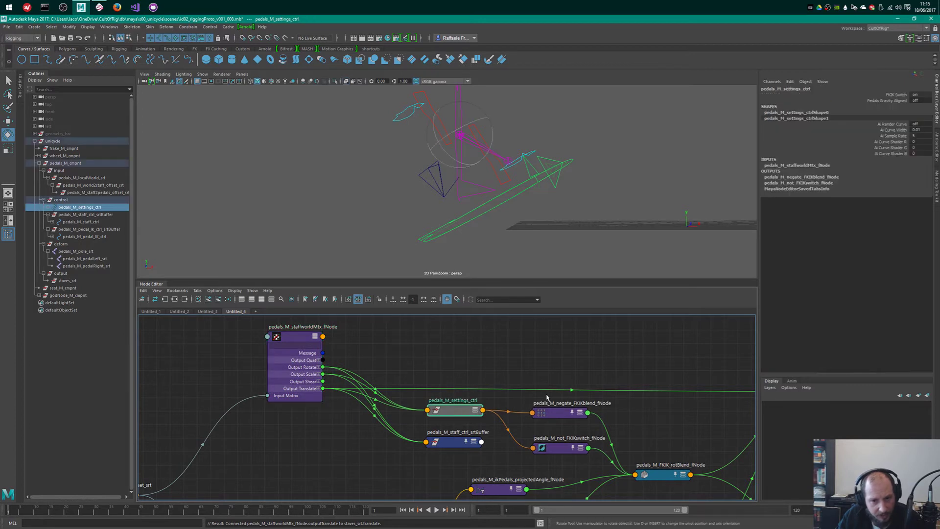
pyautogui.keyDown('alt'); pyautogui.moveTo(516, 202); pyautogui.dragTo(533, 200); pyautogui.keyUp('alt')
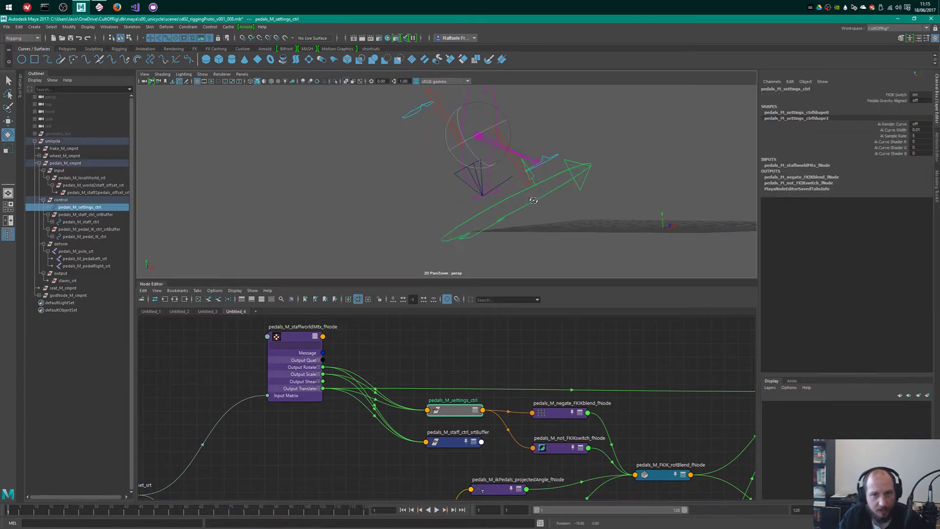
pyautogui.moveTo(454, 406); pyautogui.dragTo(445, 340)
pyautogui.keyDown('alt'); pyautogui.moveTo(559, 388); pyautogui.dragTo(547, 411, button='middle'); pyautogui.keyUp('alt')
pyautogui.keyDown('shift'); pyautogui.moveTo(484, 414); pyautogui.dragTo(473, 339); pyautogui.keyUp('shift')
pyautogui.click(503, 404)
pyautogui.keyDown('alt'); pyautogui.moveTo(563, 397); pyautogui.dragTo(597, 393, button='middle'); pyautogui.keyUp('alt')
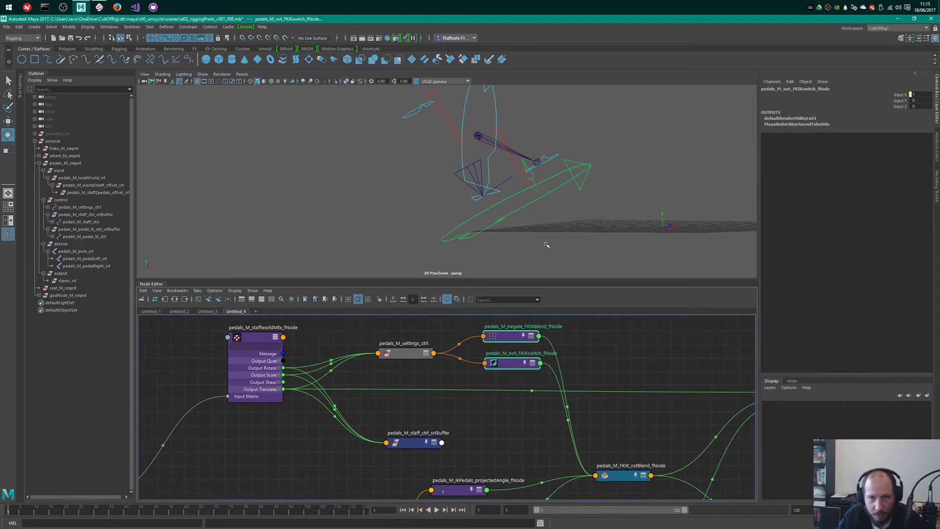
# - Check the attributes of pedals_M_settings_ctrl and move the pedals_M_staff_ctrl_srtBuffer node slightly up in the graph
pyautogui.click(404, 356)
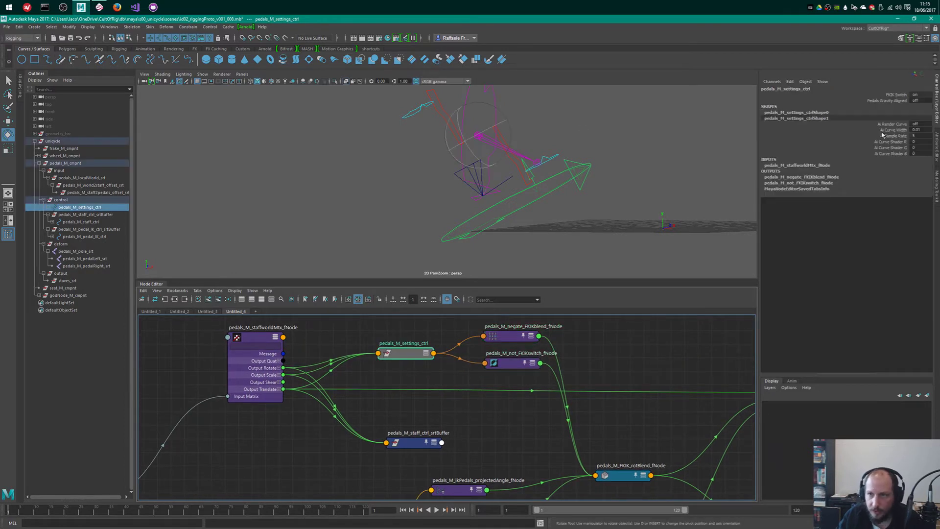
pyautogui.click(435, 433)
pyautogui.moveTo(409, 442); pyautogui.dragTo(404, 427)
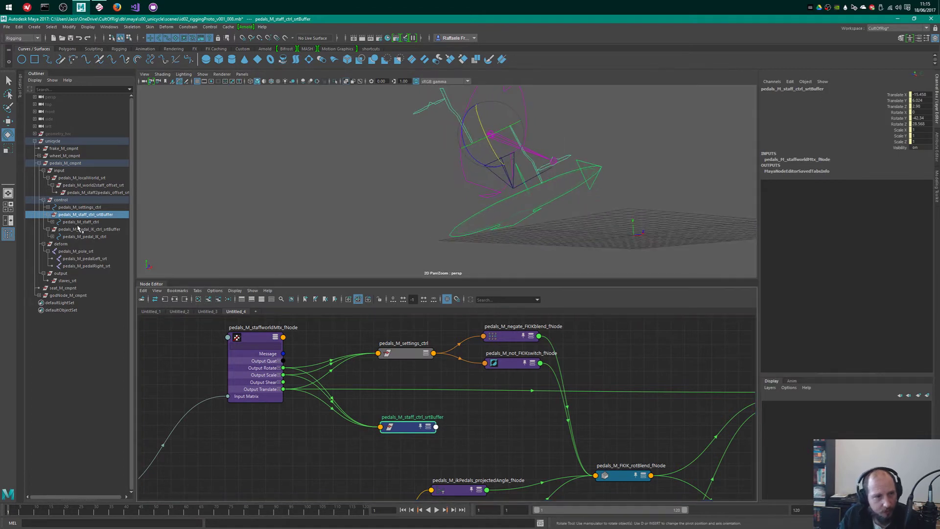
# - Select pedals_M_staff_ctrl, expand its hierarchy, and place its node directly below pedals_M_staff_ctrl_srtBuffer in the graph
pyautogui.click(73, 222)
pyautogui.click(52, 222)
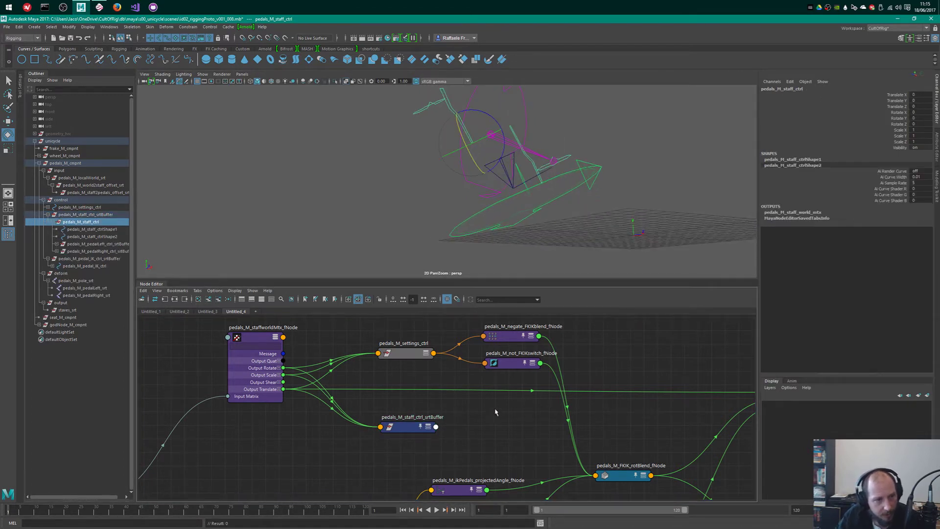
pyautogui.scroll(-3, 454, 404)
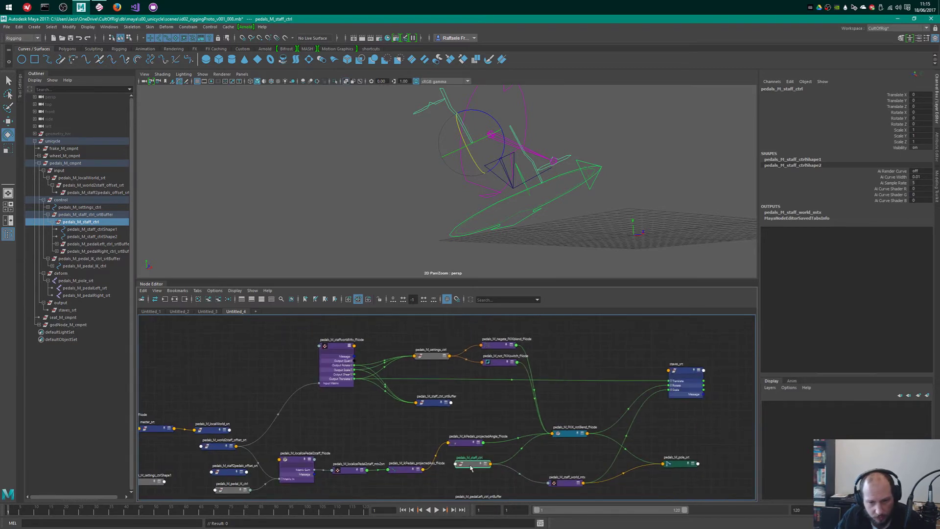
pyautogui.moveTo(470, 464); pyautogui.dragTo(444, 421)
pyautogui.scroll(2, 437, 407)
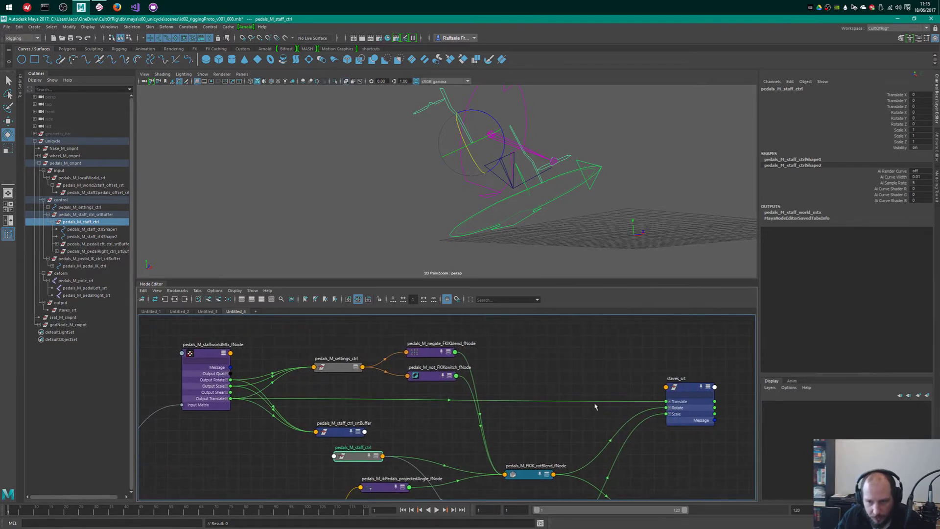
# - Nudge the staves_srt node slightly left and select pedals_M_FKIK_rotBlend_fNode to examine its inputs
pyautogui.moveTo(709, 379); pyautogui.dragTo(699, 376)
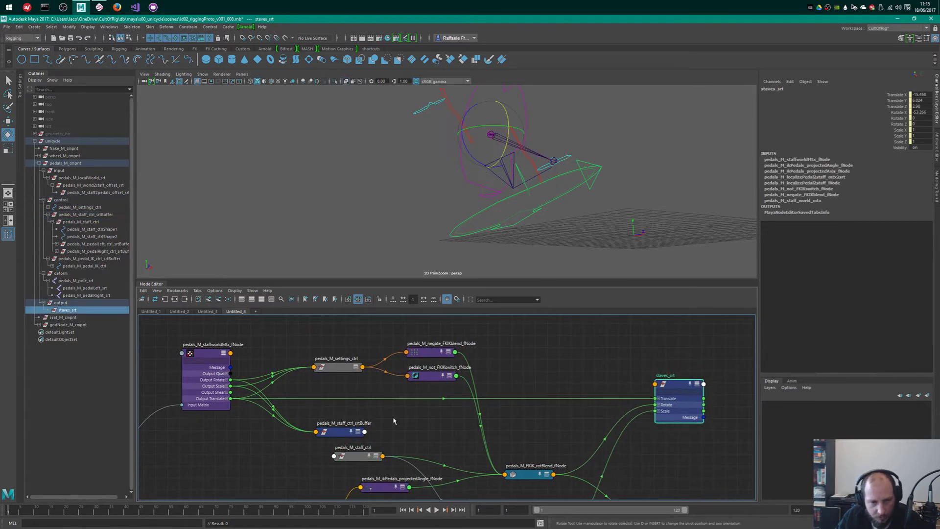
pyautogui.moveTo(565, 196)
pyautogui.keyDown('alt'); pyautogui.mouseDown()
pyautogui.moveTo(580, 202)
pyautogui.moveTo(572, 194)
pyautogui.mouseUp(); pyautogui.keyUp('alt')
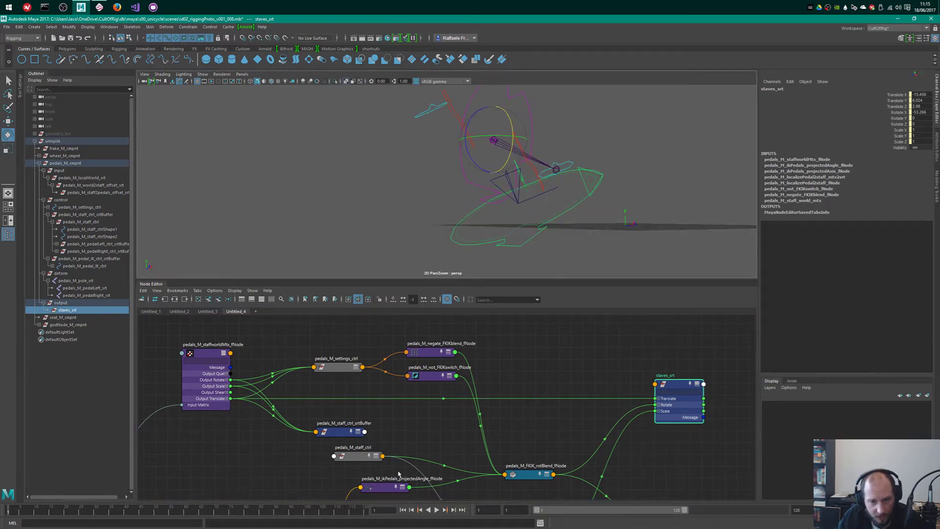
pyautogui.keyDown('alt'); pyautogui.moveTo(471, 450); pyautogui.dragTo(447, 402, button='middle'); pyautogui.keyUp('alt')
pyautogui.moveTo(511, 417); pyautogui.dragTo(512, 420)
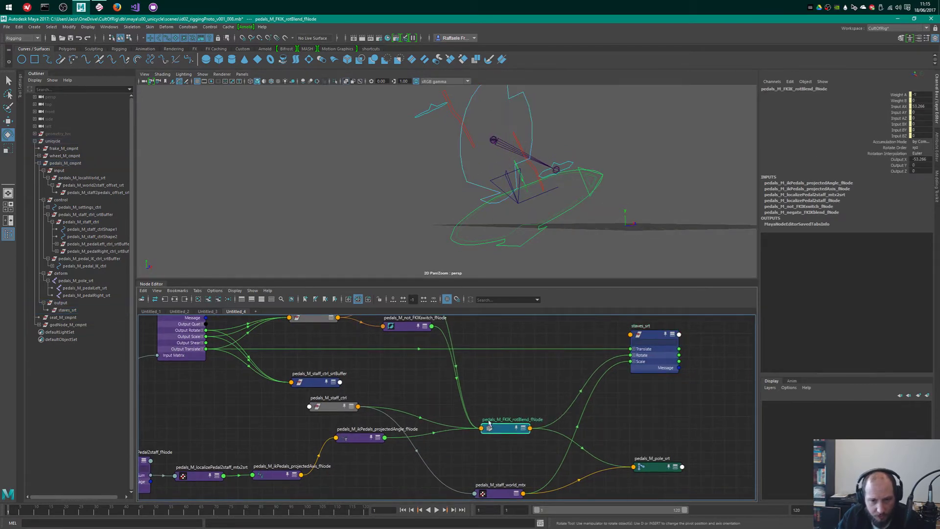
# - Select pedals_M_staff_ctrl and examine it in the viewport, followed by pedals_M_settings_ctrl with its FKIK Switch
pyautogui.click(330, 408)
pyautogui.keyDown('alt'); pyautogui.moveTo(560, 217); pyautogui.dragTo(520, 211); pyautogui.keyUp('alt')
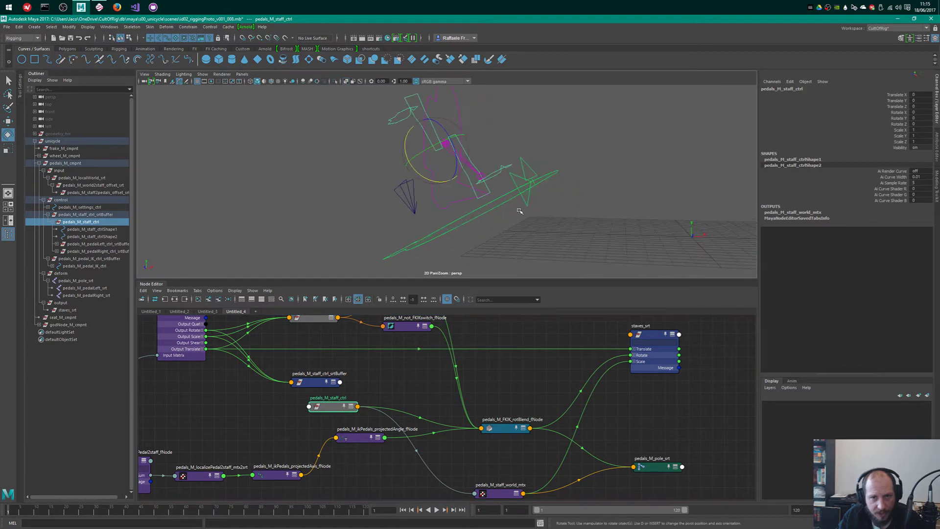
pyautogui.keyDown('alt'); pyautogui.moveTo(532, 131); pyautogui.dragTo(539, 159); pyautogui.keyUp('alt')
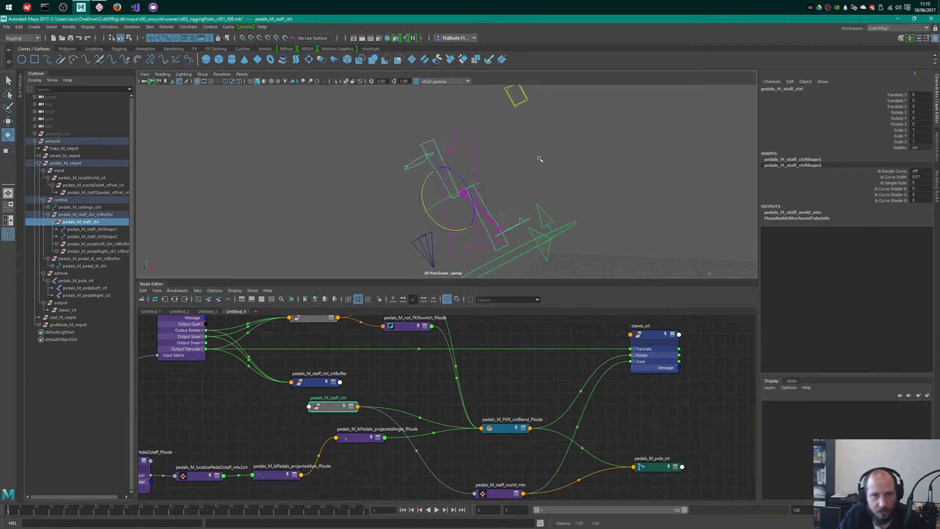
pyautogui.keyDown('alt'); pyautogui.moveTo(540, 159); pyautogui.dragTo(514, 160, button='right'); pyautogui.keyUp('alt')
pyautogui.moveTo(486, 114); pyautogui.dragTo(514, 102)
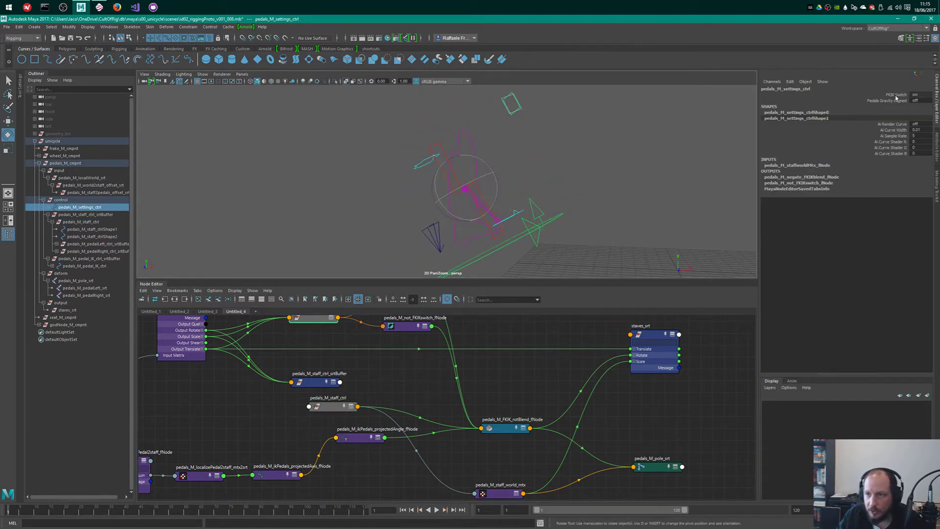
# - Turn off the FKIK Switch on pedals_M_settings_ctrl, and select pedals_M_staff_ctrl with the Rotate tool
pyautogui.click(896, 95)
pyautogui.moveTo(561, 181)
pyautogui.keyDown('alt'); pyautogui.mouseDown()
pyautogui.moveTo(565, 162)
pyautogui.moveTo(567, 190)
pyautogui.mouseUp(); pyautogui.keyUp('alt')
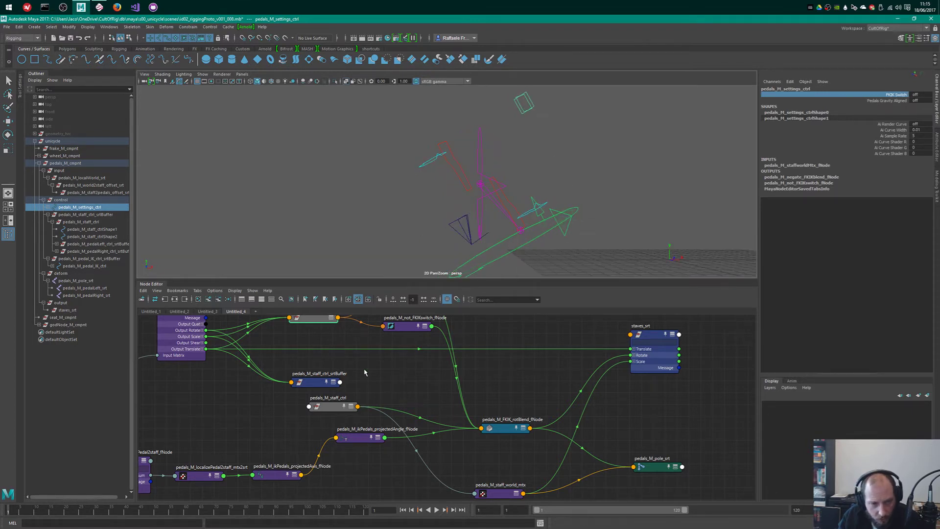
pyautogui.click(512, 202)
pyautogui.press('e')
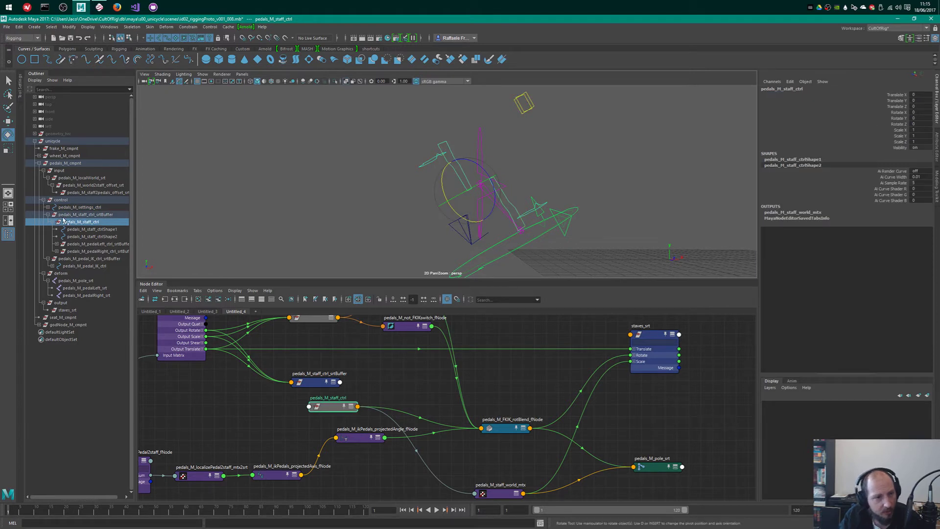
# - Compare the transform values of pedals_M_staff_ctrl_srtBuffer with those of its child pedals_M_staff_ctrl
pyautogui.click(78, 214)
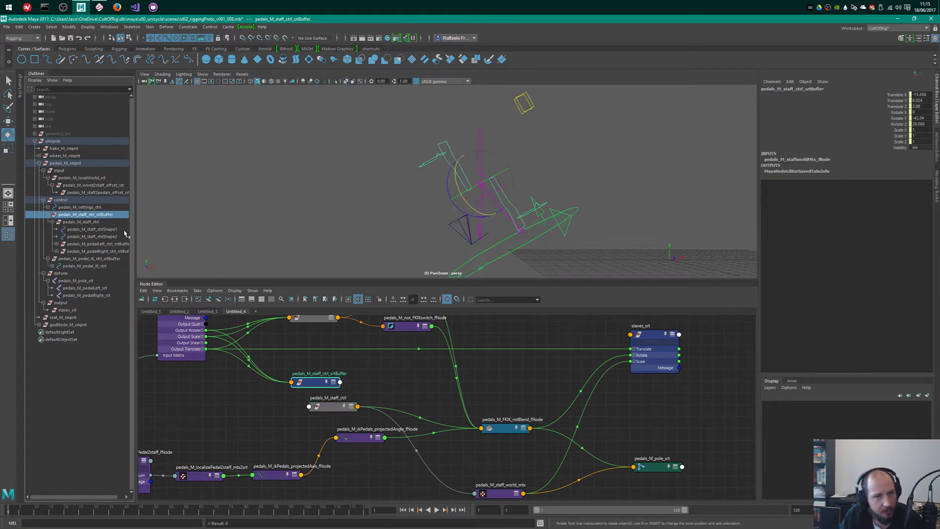
pyautogui.click(95, 223)
pyautogui.click(91, 216)
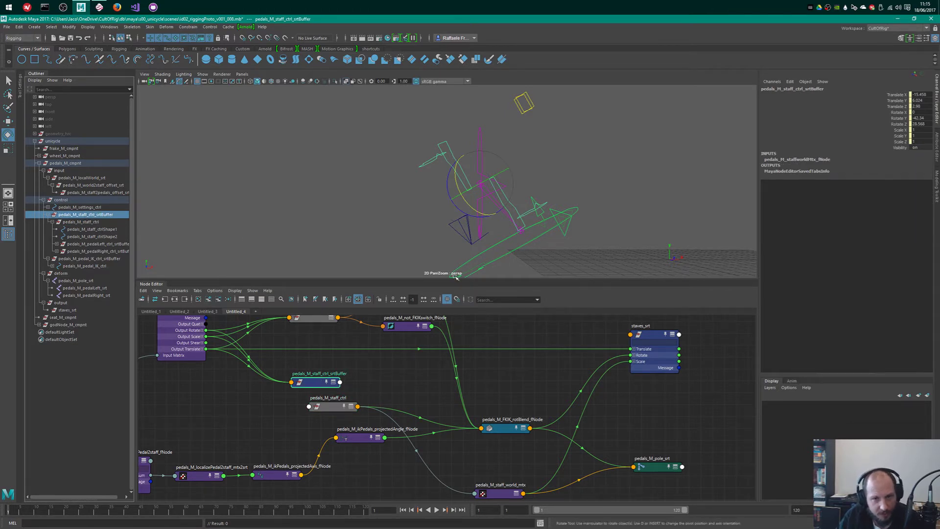
# - Shift the pedals_M_staff_ctrl node slightly left and the pedals_M_FKIK_rotBlend_fNode slightly down and right in the graph
pyautogui.moveTo(332, 407); pyautogui.dragTo(328, 406)
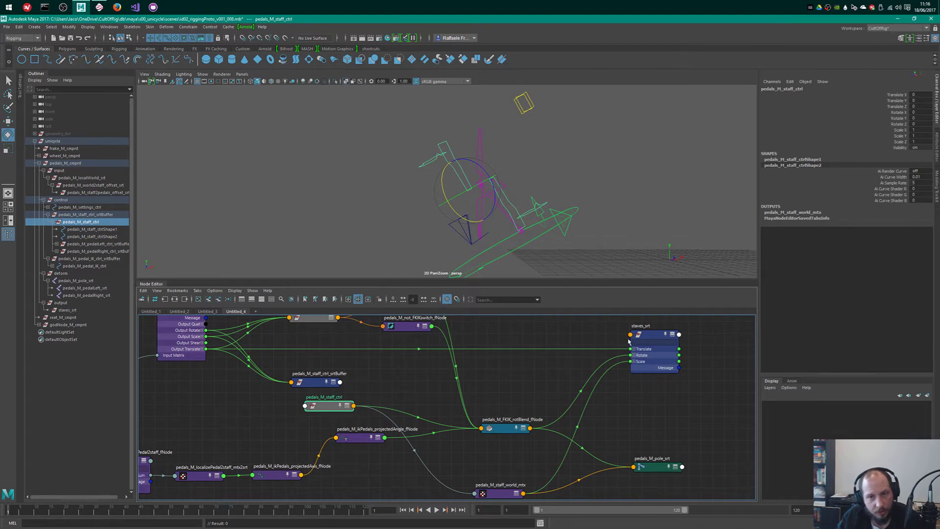
pyautogui.keyDown('alt'); pyautogui.moveTo(492, 163); pyautogui.dragTo(507, 160); pyautogui.keyUp('alt')
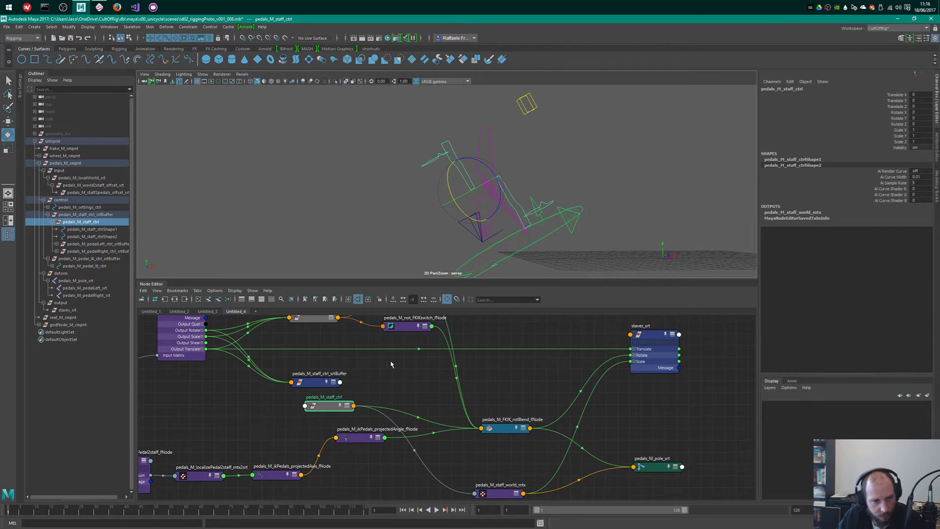
pyautogui.keyDown('alt'); pyautogui.moveTo(461, 409); pyautogui.dragTo(511, 408, button='middle'); pyautogui.keyUp('alt')
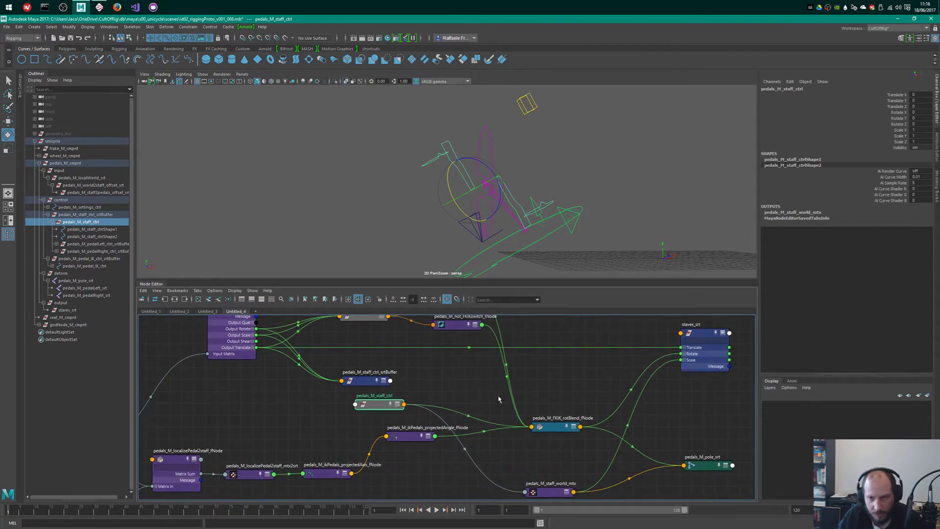
pyautogui.moveTo(565, 430); pyautogui.dragTo(572, 440)
pyautogui.click(380, 406)
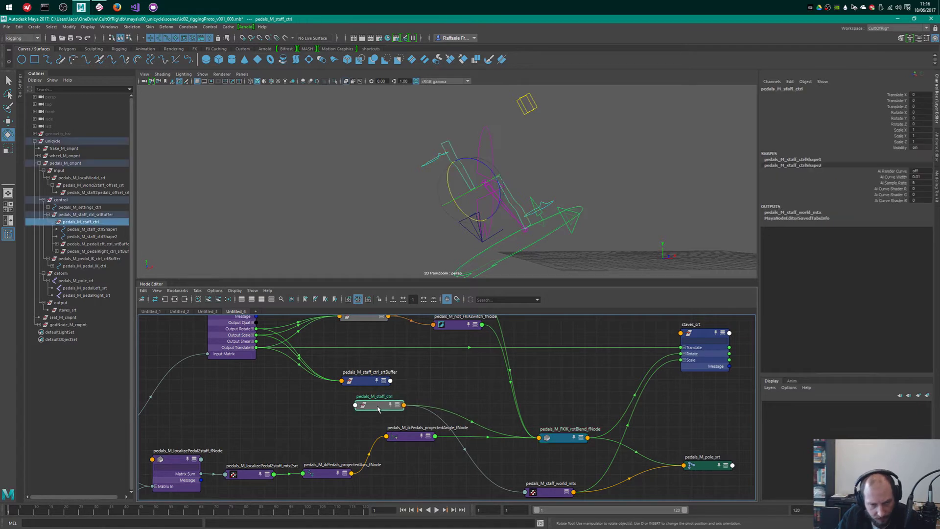
pyautogui.keyDown('alt'); pyautogui.moveTo(444, 396); pyautogui.dragTo(449, 394, button='middle'); pyautogui.keyUp('alt')
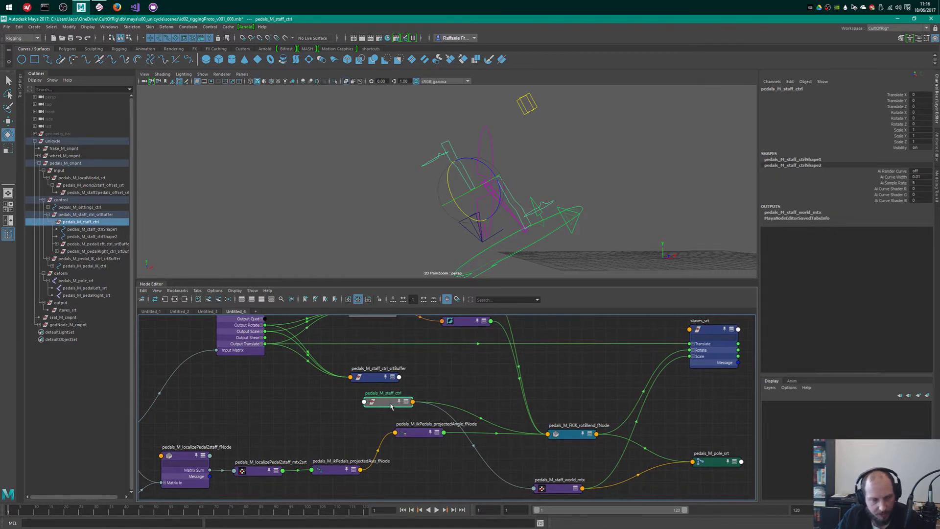
# - Nudge the pedals_M_staff_ctrl node closer beneath pedals_M_staff_ctrl_srtBuffer and clear the selection
pyautogui.click(431, 383)
pyautogui.keyDown('alt'); pyautogui.moveTo(433, 383); pyautogui.dragTo(449, 384, button='right'); pyautogui.keyUp('alt')
pyautogui.keyDown('alt'); pyautogui.moveTo(468, 370); pyautogui.dragTo(433, 382, button='middle'); pyautogui.keyUp('alt')
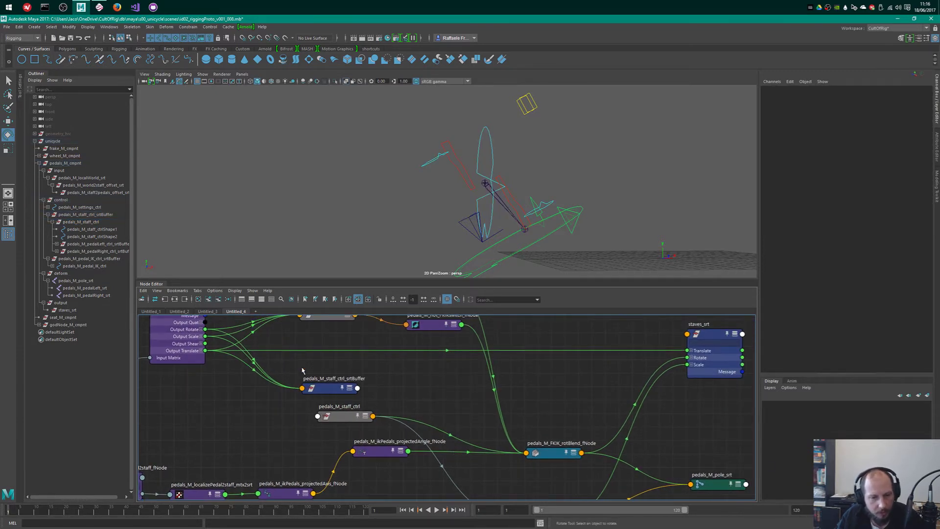
pyautogui.moveTo(352, 419); pyautogui.dragTo(348, 417)
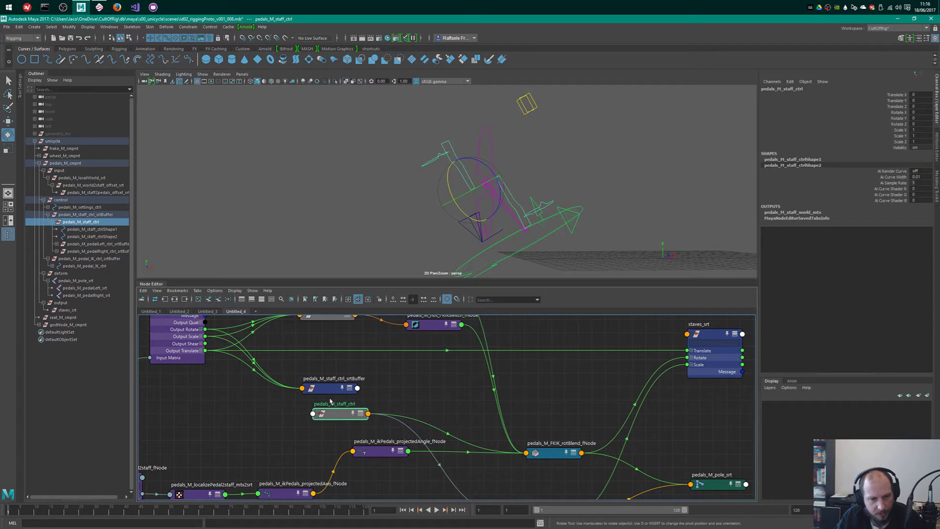
pyautogui.click(426, 409)
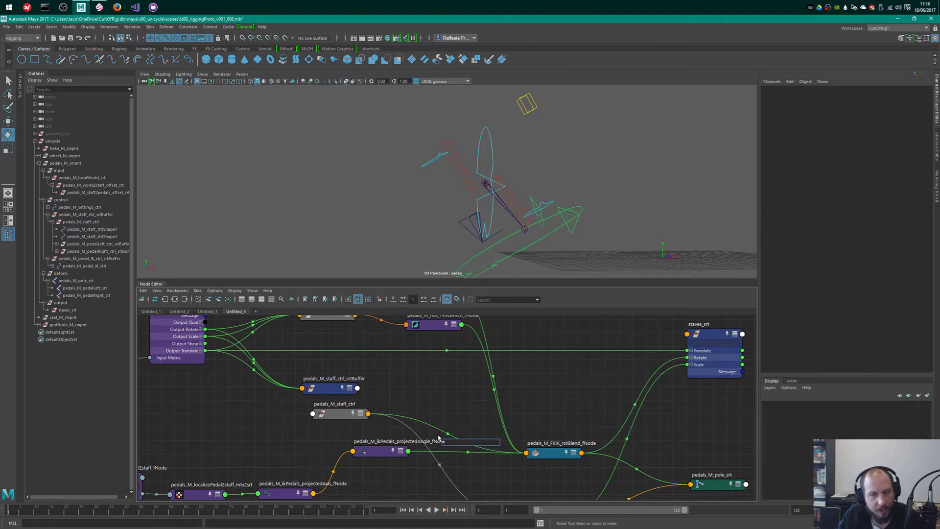
pyautogui.click(590, 378)
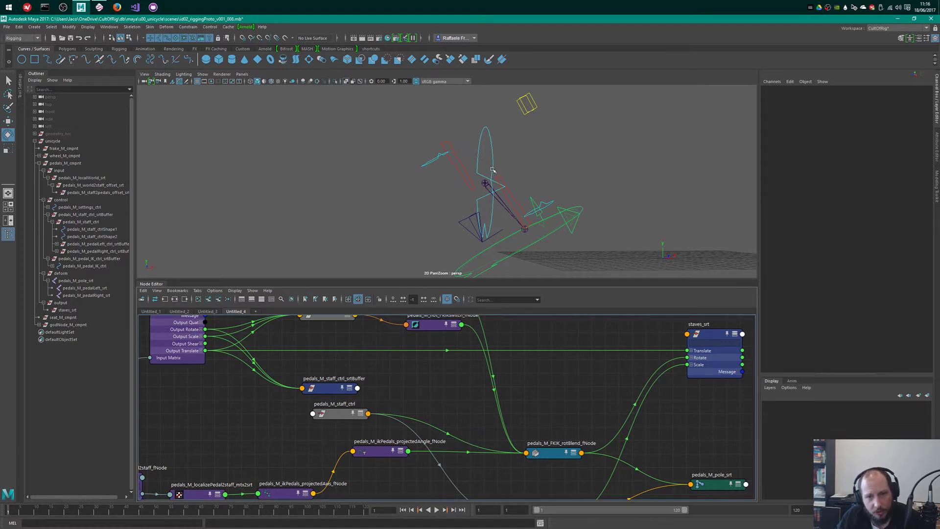
# - Compare the orientations of pedals_M_staff_ctrl, staves_srt and pedals_M_staff_ctrl_srtBuffer, and examine the connections around them
pyautogui.keyDown('alt'); pyautogui.moveTo(510, 167); pyautogui.dragTo(548, 199); pyautogui.keyUp('alt')
pyautogui.click(512, 191)
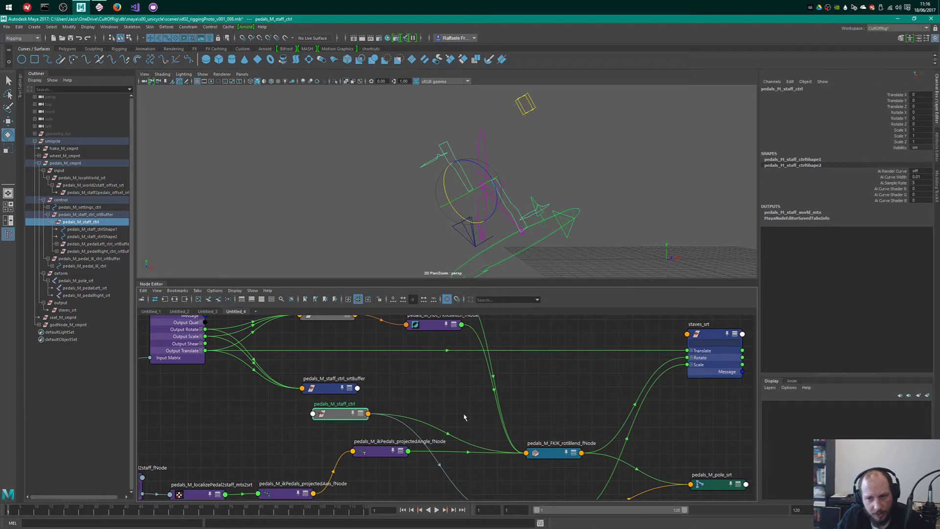
pyautogui.click(712, 325)
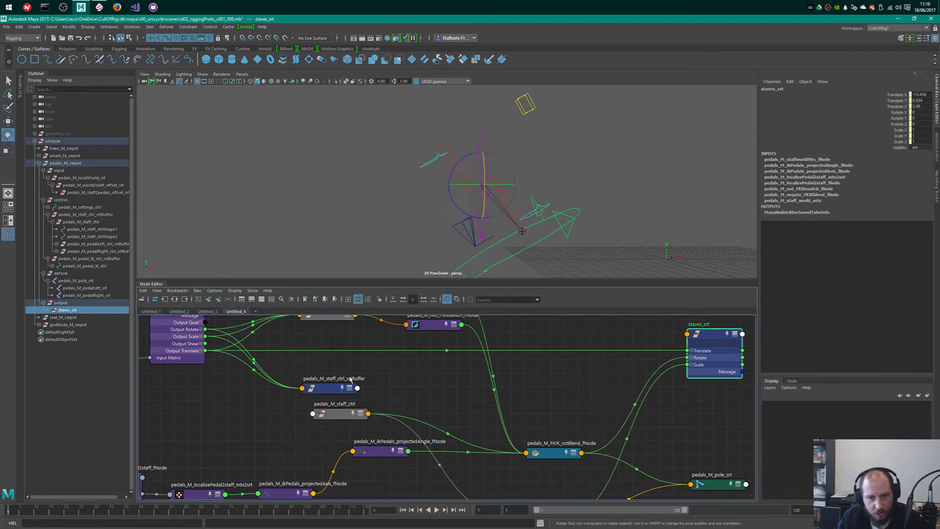
pyautogui.click(335, 417)
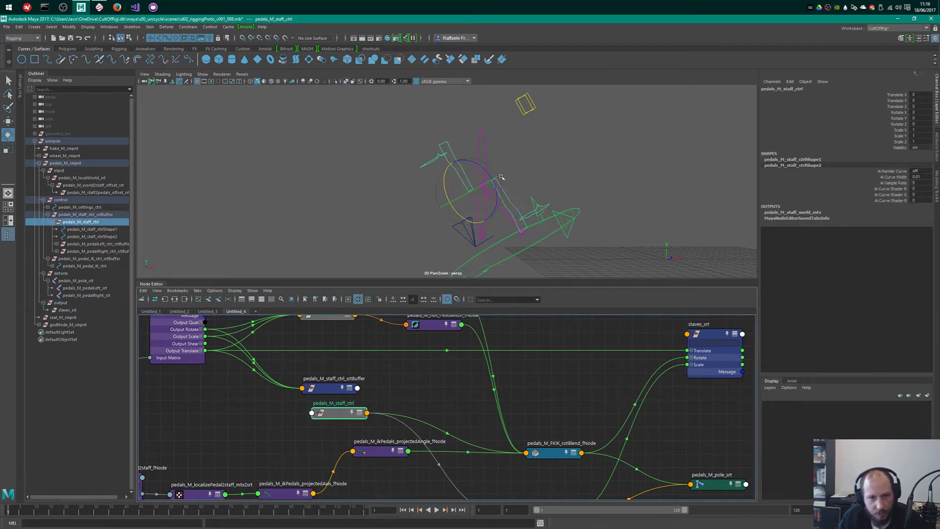
pyautogui.keyDown('alt'); pyautogui.moveTo(351, 367); pyautogui.dragTo(364, 378, button='middle'); pyautogui.keyUp('alt')
pyautogui.click(340, 399)
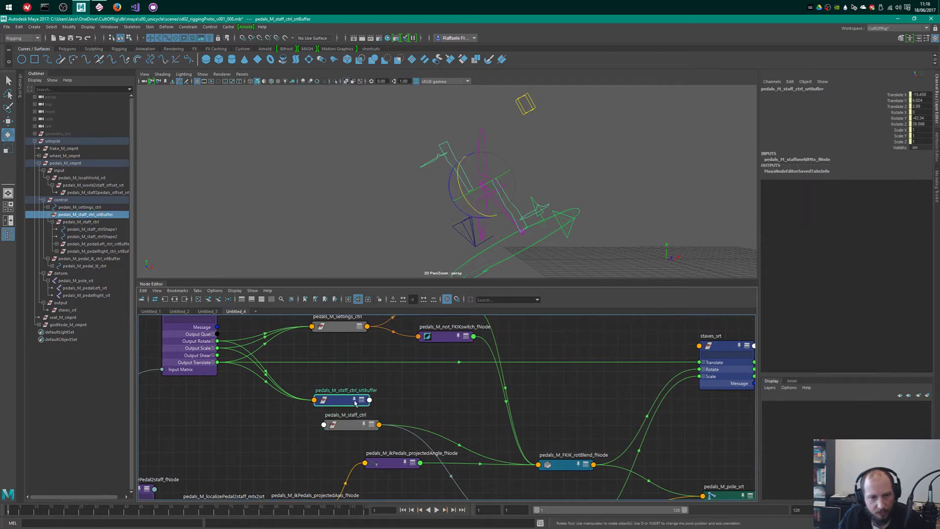
pyautogui.keyDown('alt'); pyautogui.moveTo(286, 337); pyautogui.dragTo(346, 387, button='middle'); pyautogui.keyUp('alt')
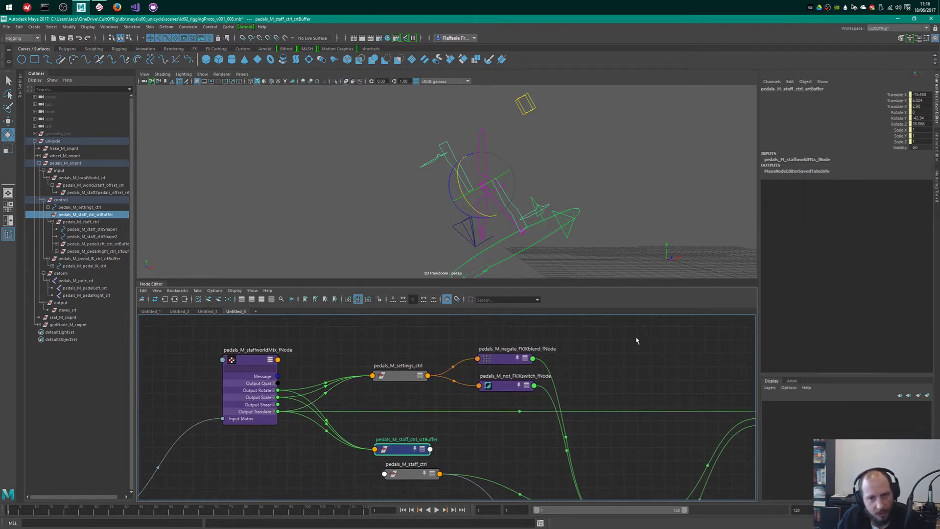
pyautogui.keyDown('alt'); pyautogui.moveTo(657, 401); pyautogui.dragTo(551, 368, button='middle'); pyautogui.keyUp('alt')
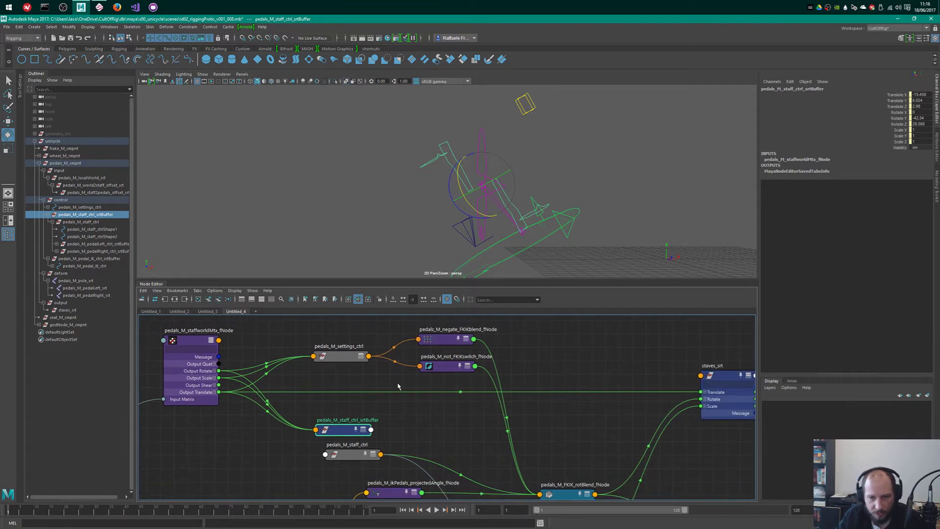
# - Create a multMatrix node and place it beside pedals_M_staff_ctrl_srtBuffer in the graph
pyautogui.keyDown('alt'); pyautogui.moveTo(398, 386); pyautogui.dragTo(413, 362, button='middle'); pyautogui.keyUp('alt')
pyautogui.click(450, 404)
pyautogui.click(375, 430)
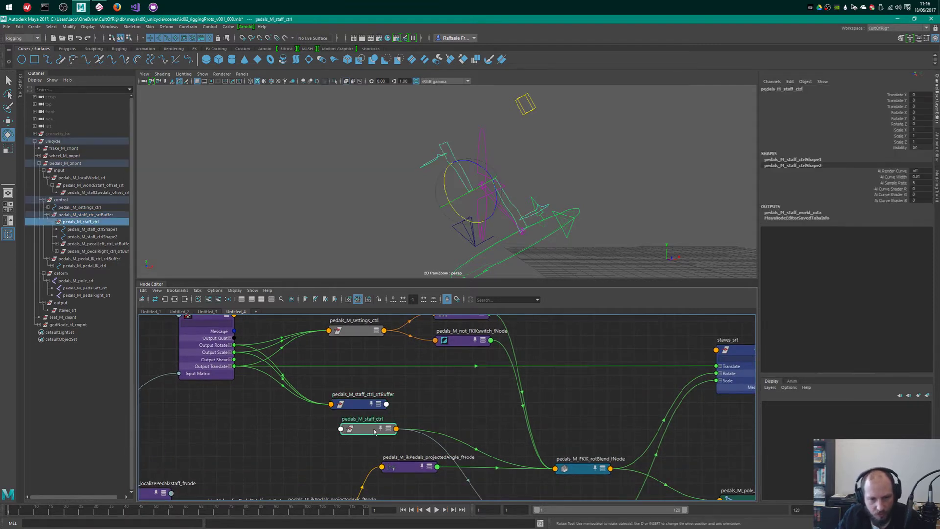
pyautogui.press('Tab')
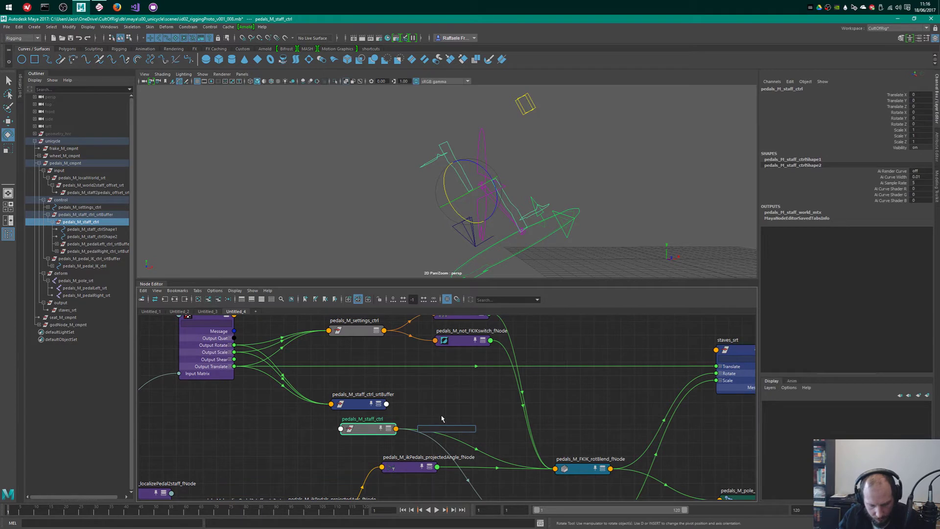
pyautogui.write('multMatrix')
pyautogui.press('Return')
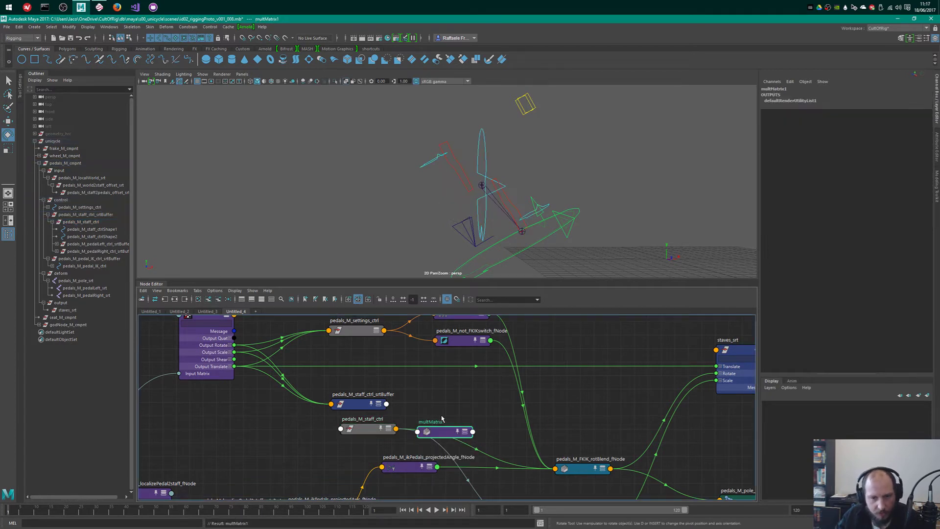
pyautogui.moveTo(439, 434); pyautogui.dragTo(456, 406)
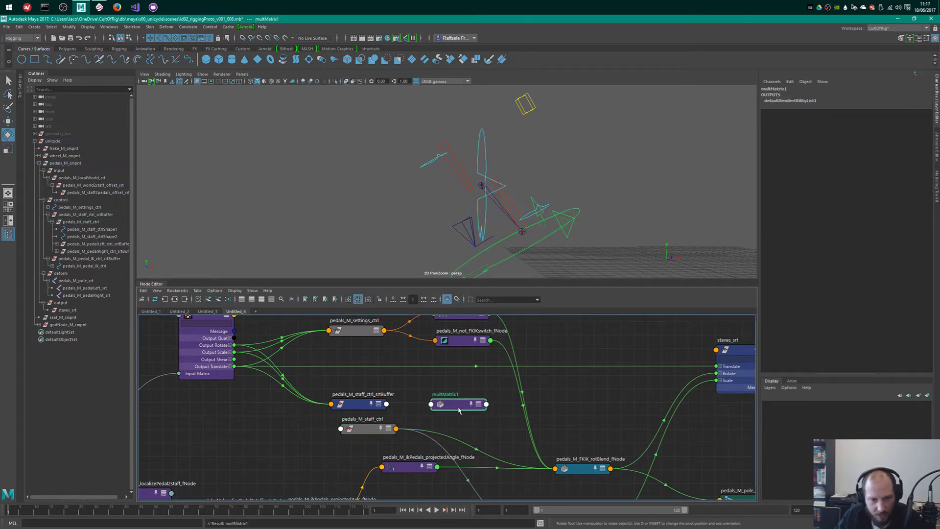
# - Show all attributes of the multMatrix1 node, expand its Matrix In array, and move the node up
pyautogui.press('2')
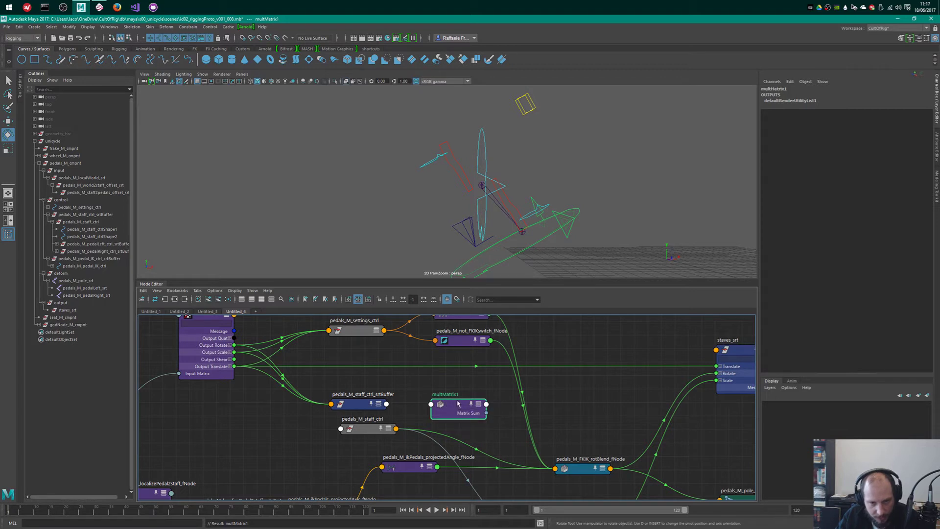
pyautogui.moveTo(459, 404); pyautogui.dragTo(459, 390)
pyautogui.press('3')
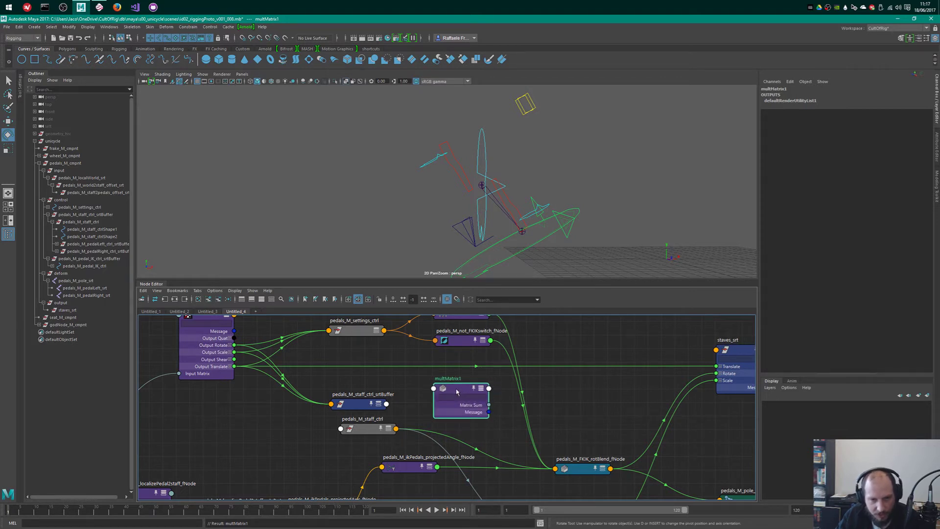
pyautogui.rightClick(456, 391)
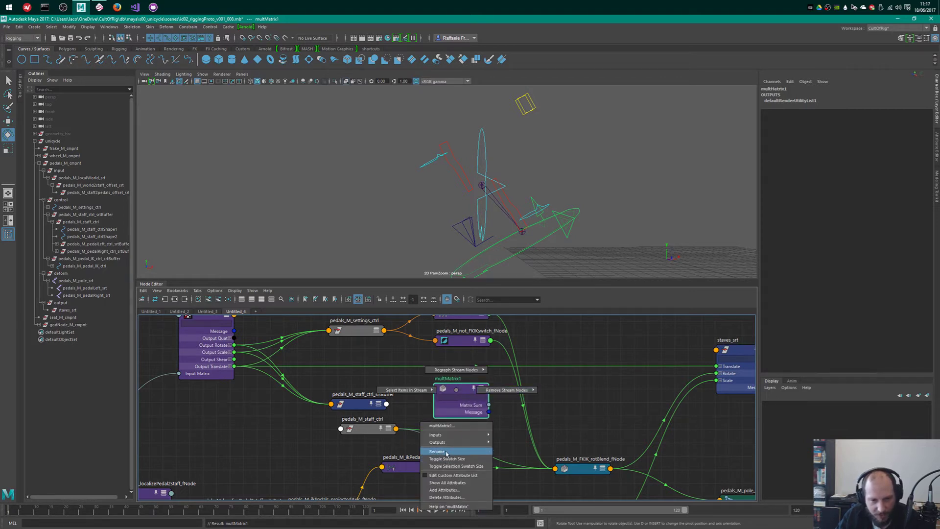
pyautogui.click(456, 482)
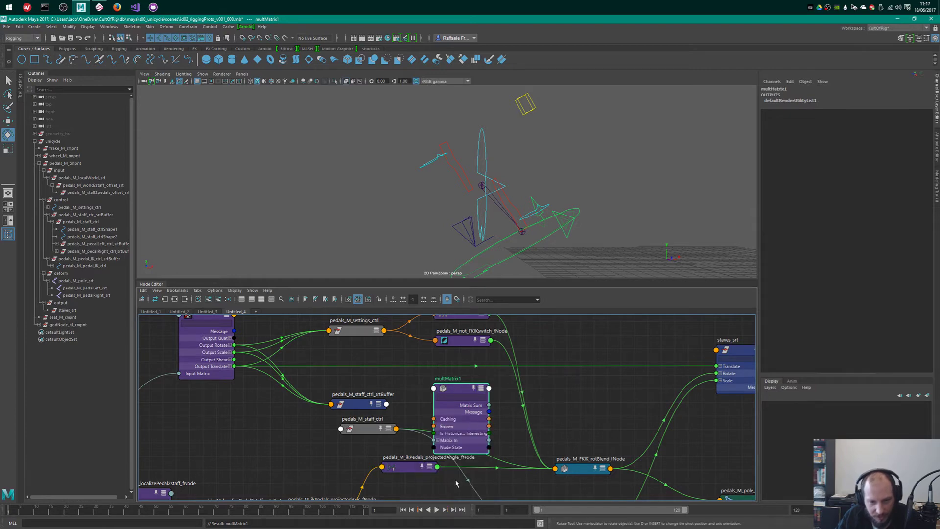
pyautogui.click(437, 441)
pyautogui.moveTo(456, 390); pyautogui.dragTo(452, 352)
pyautogui.keyDown('alt'); pyautogui.moveTo(403, 400); pyautogui.dragTo(458, 415, button='right'); pyautogui.keyUp('alt')
# - Show all attributes of the pedals_M_staff_ctrl_srtBuffer node and move it left, clear of pedals_M_staff_ctrl
pyautogui.click(332, 408)
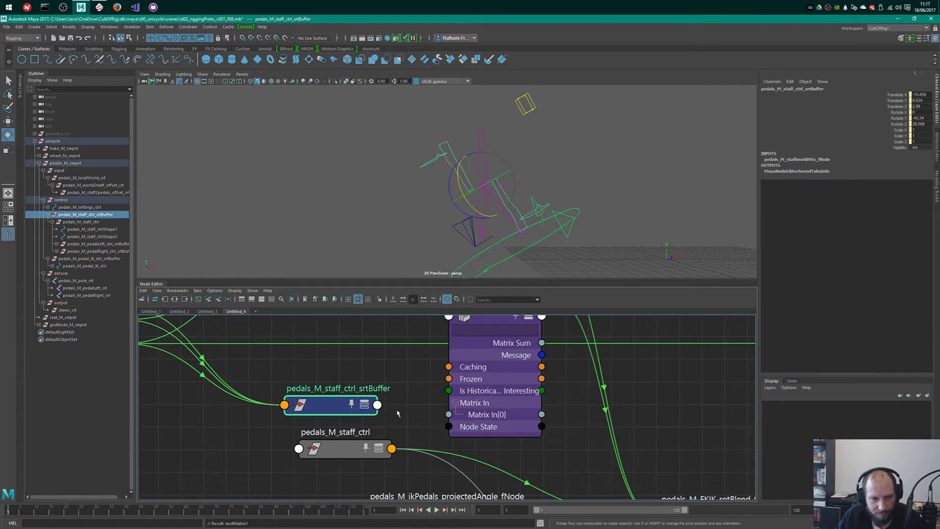
pyautogui.click(321, 299)
pyautogui.moveTo(321, 299); pyautogui.dragTo(312, 279)
pyautogui.keyDown('alt'); pyautogui.moveTo(389, 373); pyautogui.dragTo(370, 357, button='middle'); pyautogui.keyUp('alt')
pyautogui.keyDown('alt'); pyautogui.moveTo(369, 357); pyautogui.dragTo(362, 419, button='right'); pyautogui.keyUp('alt')
pyautogui.moveTo(322, 373); pyautogui.dragTo(249, 392)
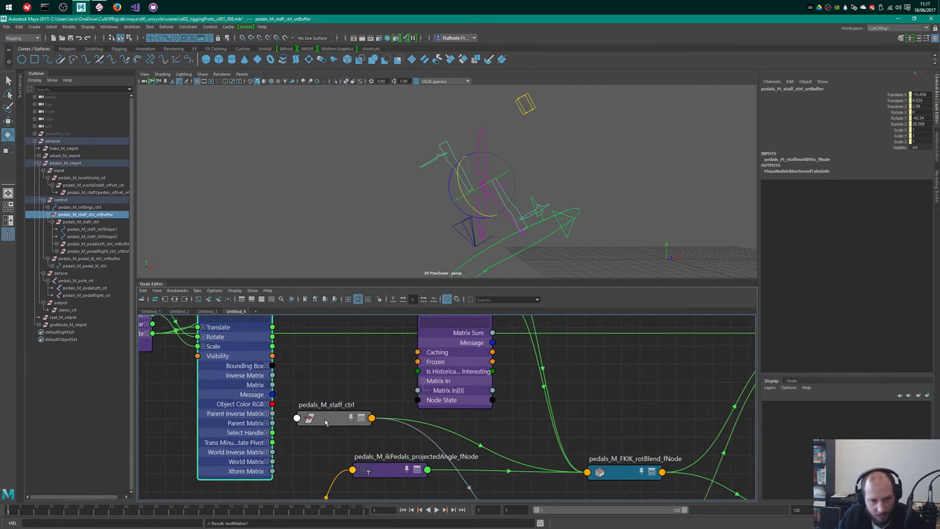
# - Connect the Matrix output of pedals_M_staff_ctrl to Matrix In[0] of multMatrix1, and collapse the control's node
pyautogui.click(327, 418)
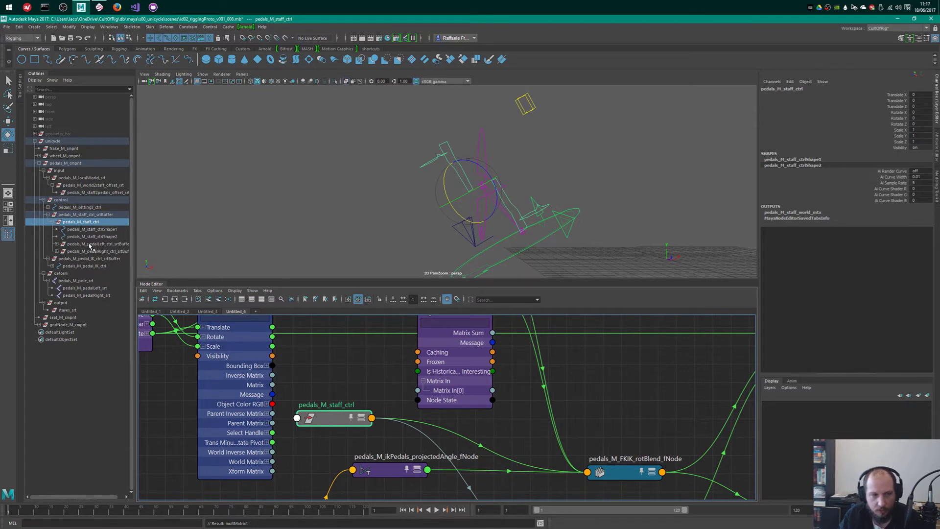
pyautogui.click(361, 418)
pyautogui.keyDown('alt'); pyautogui.moveTo(340, 397); pyautogui.dragTo(304, 361, button='middle'); pyautogui.keyUp('alt')
pyautogui.moveTo(296, 380); pyautogui.dragTo(275, 359)
pyautogui.moveTo(314, 439); pyautogui.dragTo(381, 353)
pyautogui.press('1')
pyautogui.moveTo(280, 357); pyautogui.dragTo(304, 375)
# - Connect the Matrix output of pedals_M_staff_ctrl_srtBuffer to Matrix In[1] of multMatrix1
pyautogui.keyDown('alt'); pyautogui.moveTo(340, 339); pyautogui.dragTo(420, 398, button='middle'); pyautogui.keyUp('alt')
pyautogui.click(305, 381)
pyautogui.keyDown('alt'); pyautogui.moveTo(337, 403); pyautogui.dragTo(334, 392, button='middle'); pyautogui.keyUp('alt')
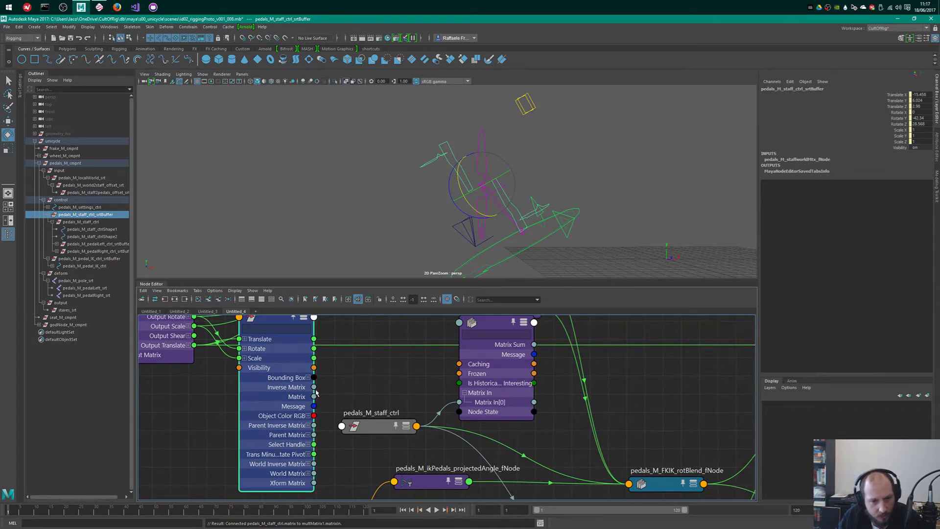
pyautogui.moveTo(315, 396); pyautogui.dragTo(464, 392)
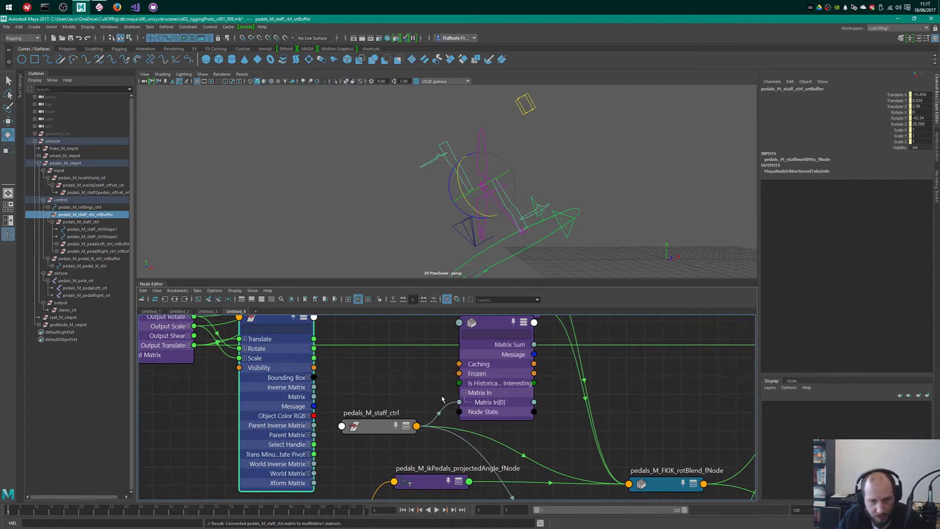
pyautogui.moveTo(571, 390); pyautogui.dragTo(518, 384)
pyautogui.press('2')
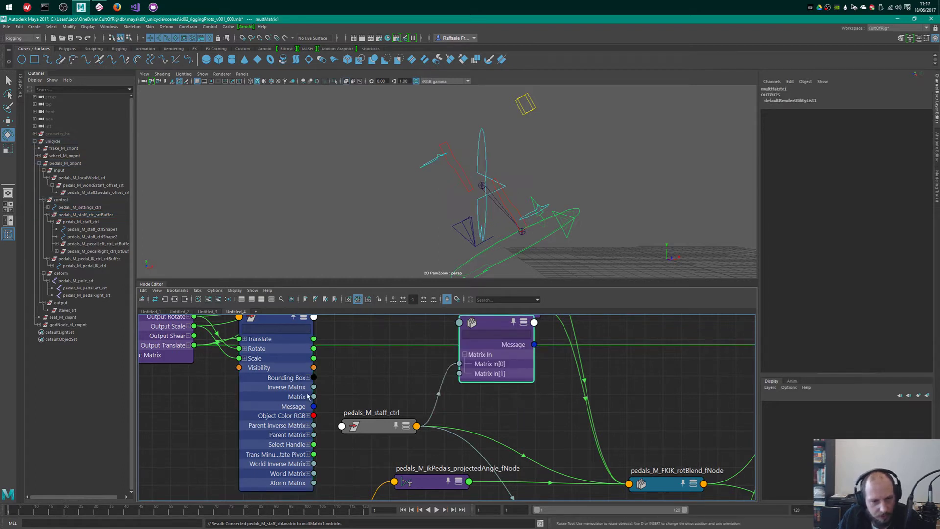
pyautogui.moveTo(313, 396); pyautogui.dragTo(458, 373)
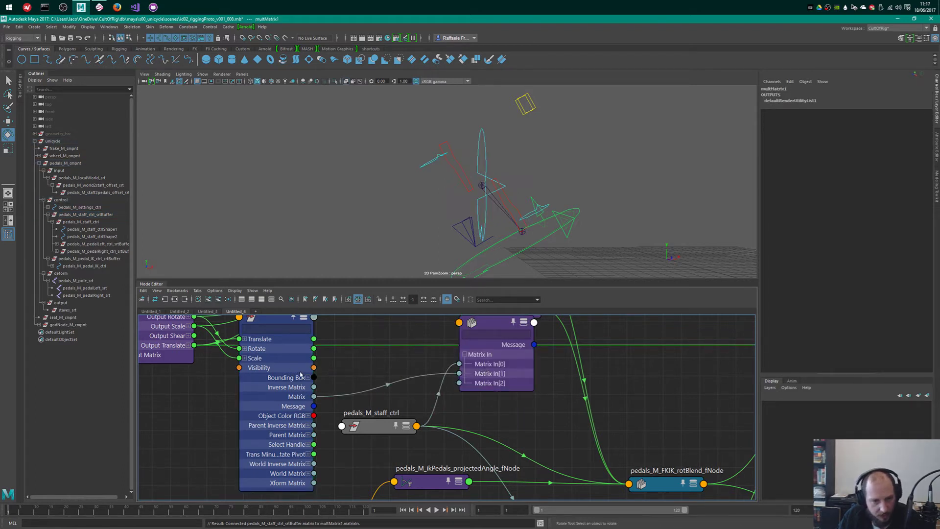
# - Collapse the expanded nodes and place pedals_M_staff_ctrl_srtBuffer back above pedals_M_staff_ctrl
pyautogui.press('1')
pyautogui.keyDown('alt'); pyautogui.moveTo(391, 368); pyautogui.dragTo(403, 442, button='middle'); pyautogui.keyUp('alt')
pyautogui.moveTo(299, 396); pyautogui.dragTo(399, 463)
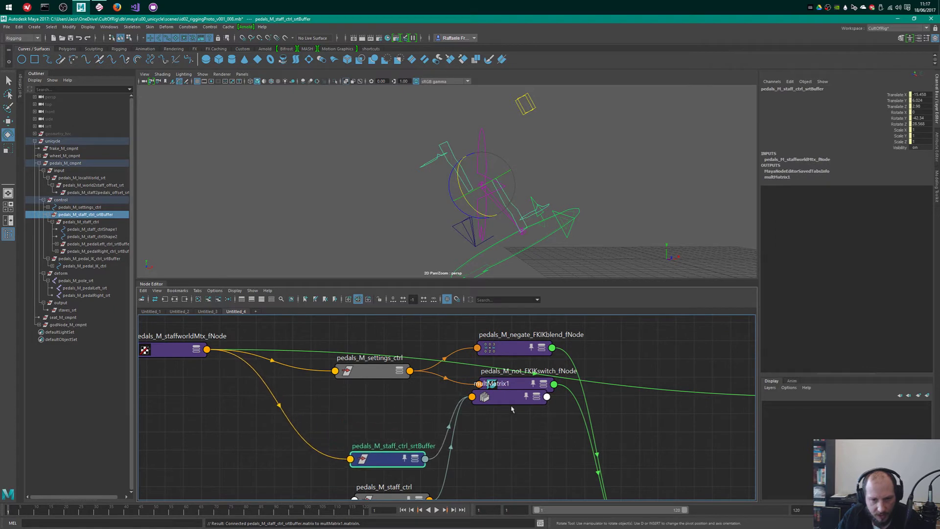
# - Place multMatrix1 beside the staff control and buffer nodes and show its connected attributes
pyautogui.moveTo(507, 398); pyautogui.dragTo(516, 471)
pyautogui.keyDown('alt'); pyautogui.moveTo(506, 417); pyautogui.dragTo(487, 357, button='middle'); pyautogui.keyUp('alt')
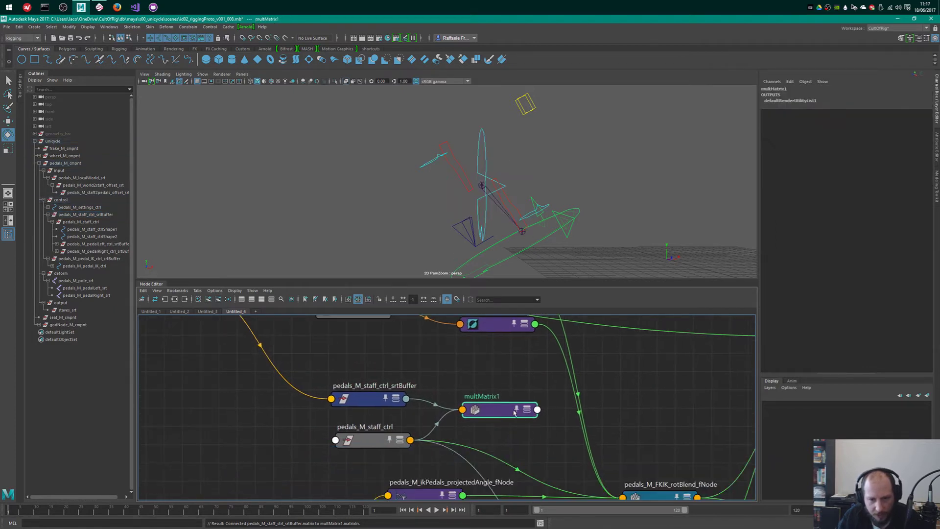
pyautogui.press('2')
pyautogui.keyDown('alt'); pyautogui.moveTo(561, 395); pyautogui.dragTo(528, 380, button='middle'); pyautogui.keyUp('alt')
pyautogui.moveTo(450, 397); pyautogui.dragTo(450, 346)
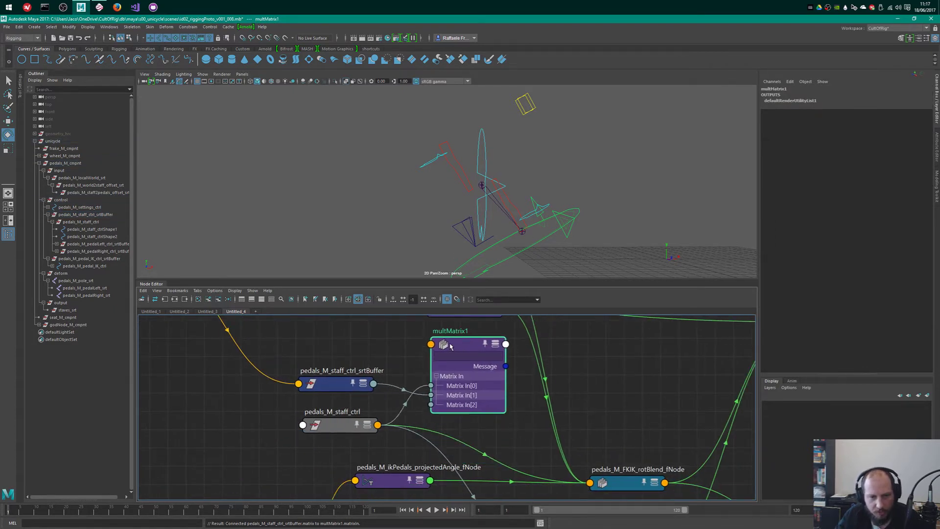
# - Create a decomposeMatrix node and place it between multMatrix1 and staves_srt
pyautogui.scroll(-5, 584, 394)
pyautogui.keyDown('alt'); pyautogui.moveTo(585, 396); pyautogui.dragTo(543, 409, button='middle'); pyautogui.keyUp('alt')
pyautogui.click(514, 383)
pyautogui.press('Tab')
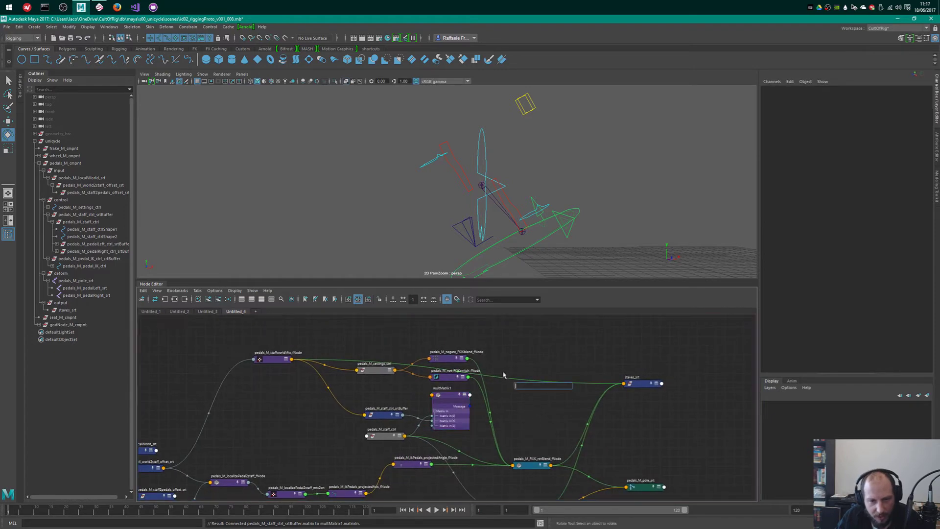
pyautogui.write('decomposeMatrix')
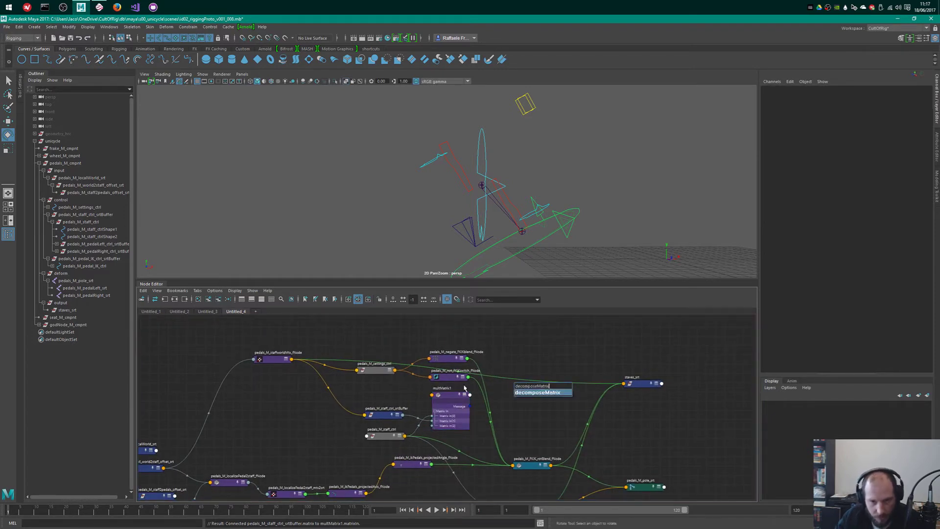
pyautogui.press('Return')
pyautogui.scroll(5, 605, 352)
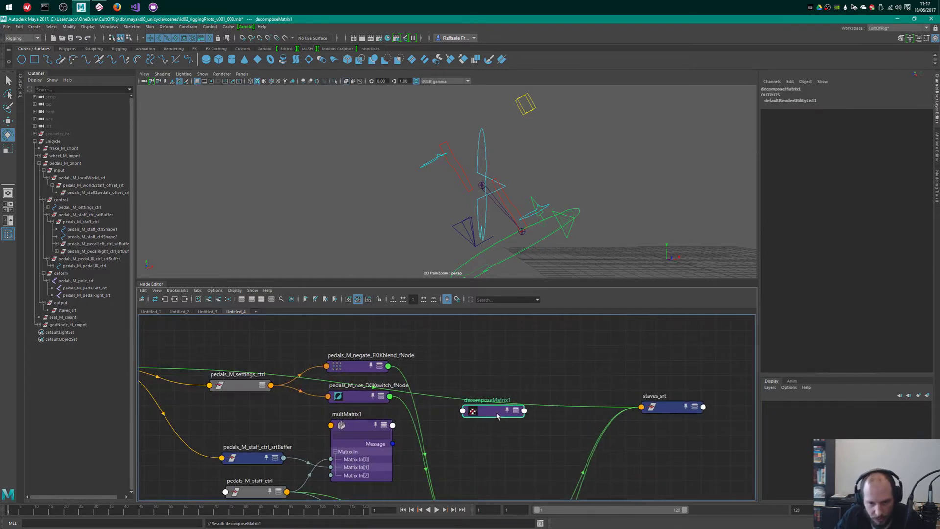
pyautogui.moveTo(497, 414); pyautogui.dragTo(416, 376)
# - Show all attributes of multMatrix1 and decomposeMatrix1, and connect Matrix Sum to Input Matrix
pyautogui.press('3')
pyautogui.press('4')
pyautogui.scroll(3, 411, 419)
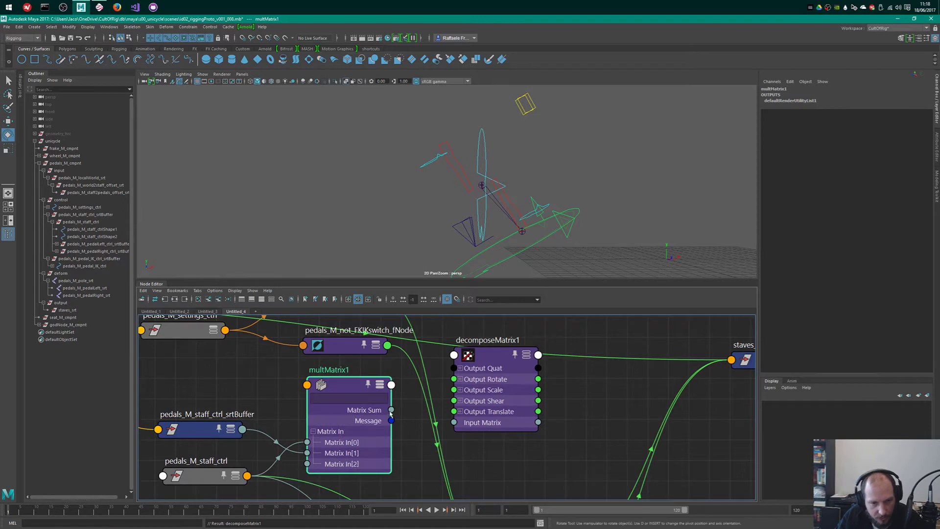
pyautogui.moveTo(391, 410); pyautogui.dragTo(453, 421)
# - Show the attributes of staves_srt and connect decomposeMatrix1's Output Rotate to its Rotate input
pyautogui.keyDown('alt'); pyautogui.moveTo(491, 369); pyautogui.dragTo(327, 418, button='middle'); pyautogui.keyUp('alt')
pyautogui.click(638, 409)
pyautogui.moveTo(618, 411); pyautogui.dragTo(522, 375)
pyautogui.keyDown('alt'); pyautogui.moveTo(361, 423); pyautogui.dragTo(458, 418, button='right'); pyautogui.keyUp('alt')
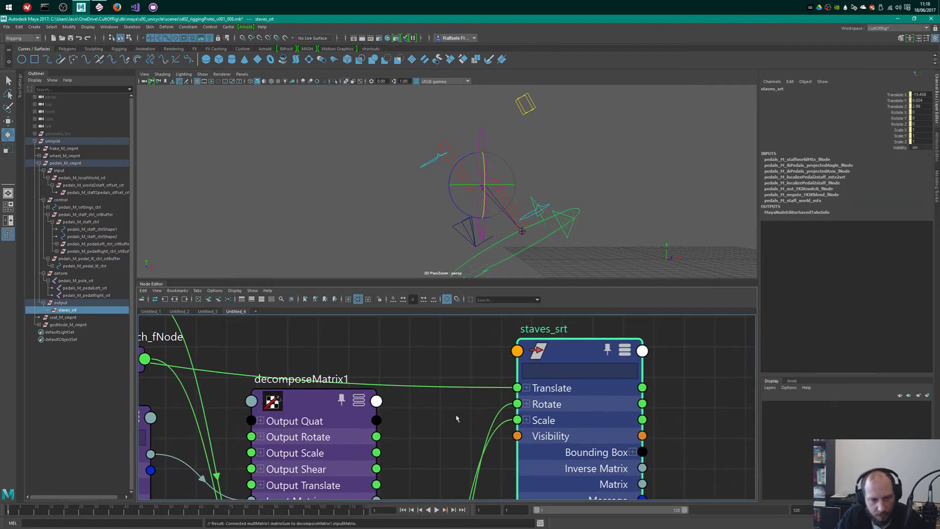
pyautogui.keyDown('alt'); pyautogui.moveTo(398, 440); pyautogui.dragTo(420, 391, button='middle'); pyautogui.keyUp('alt')
pyautogui.moveTo(427, 387); pyautogui.dragTo(537, 354)
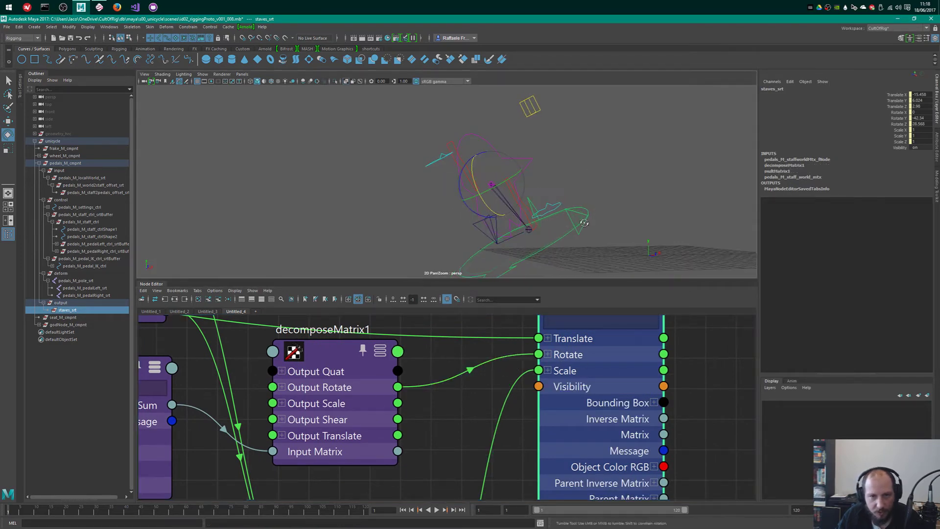
# - Collapse decomposeMatrix1 and position it level with multMatrix1's Matrix Sum output
pyautogui.click(342, 358)
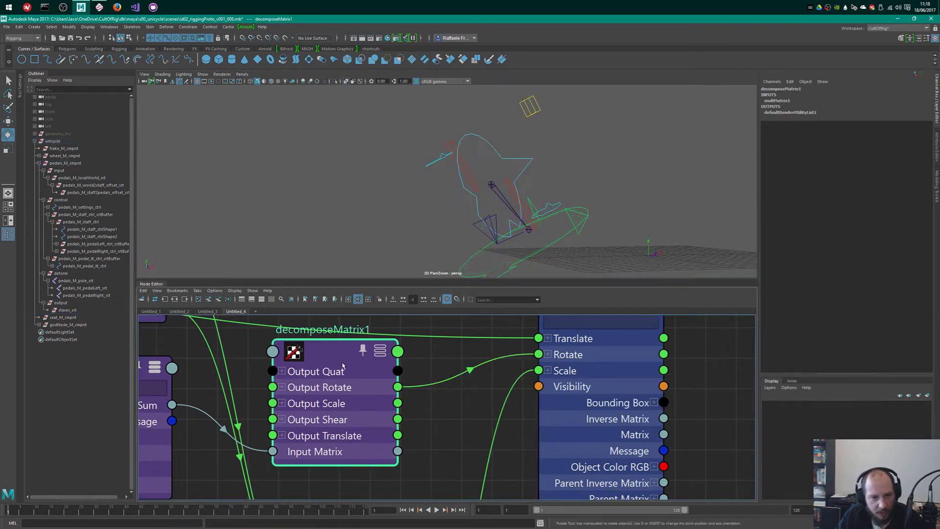
pyautogui.press('1')
pyautogui.moveTo(342, 355); pyautogui.dragTo(351, 390)
pyautogui.keyDown('alt'); pyautogui.moveTo(415, 460); pyautogui.dragTo(306, 440, button='right'); pyautogui.keyUp('alt')
pyautogui.keyDown('alt'); pyautogui.moveTo(306, 441); pyautogui.dragTo(433, 463, button='middle'); pyautogui.keyUp('alt')
pyautogui.keyDown('alt'); pyautogui.moveTo(433, 463); pyautogui.dragTo(367, 421, button='right'); pyautogui.keyUp('alt')
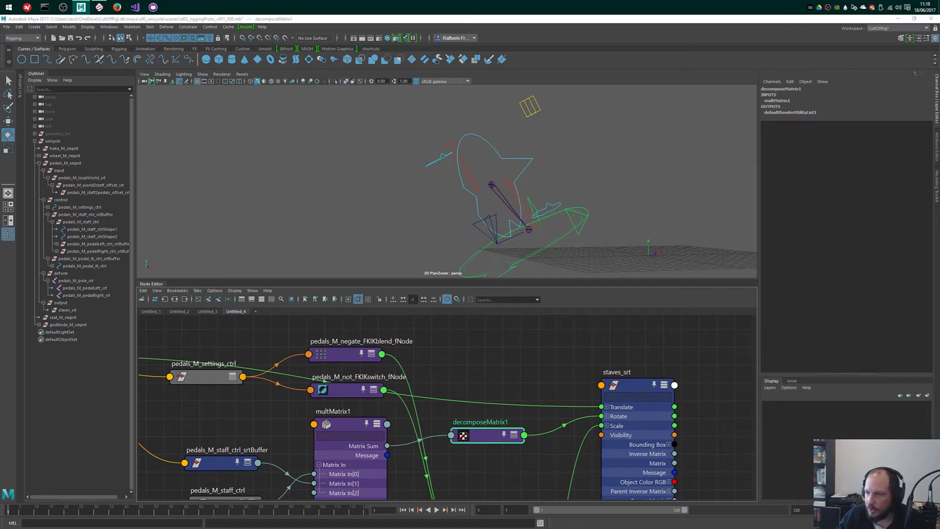
pyautogui.keyDown('alt'); pyautogui.moveTo(540, 399); pyautogui.dragTo(492, 390, button='middle'); pyautogui.keyUp('alt')
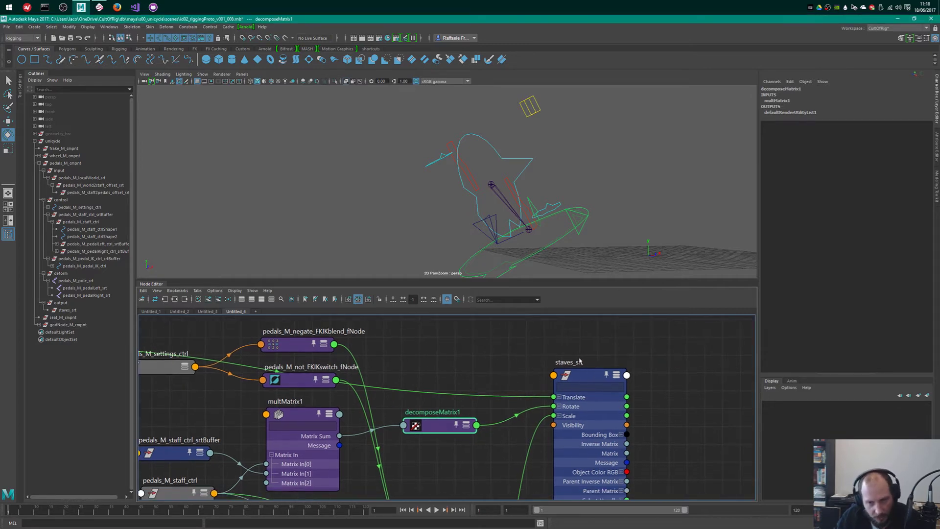
# - Examine the orientation of staves_srt against the pedal IK and wheel controls from several angles
pyautogui.click(581, 367)
pyautogui.keyDown('alt'); pyautogui.moveTo(567, 198); pyautogui.dragTo(590, 187); pyautogui.keyUp('alt')
pyautogui.click(557, 217)
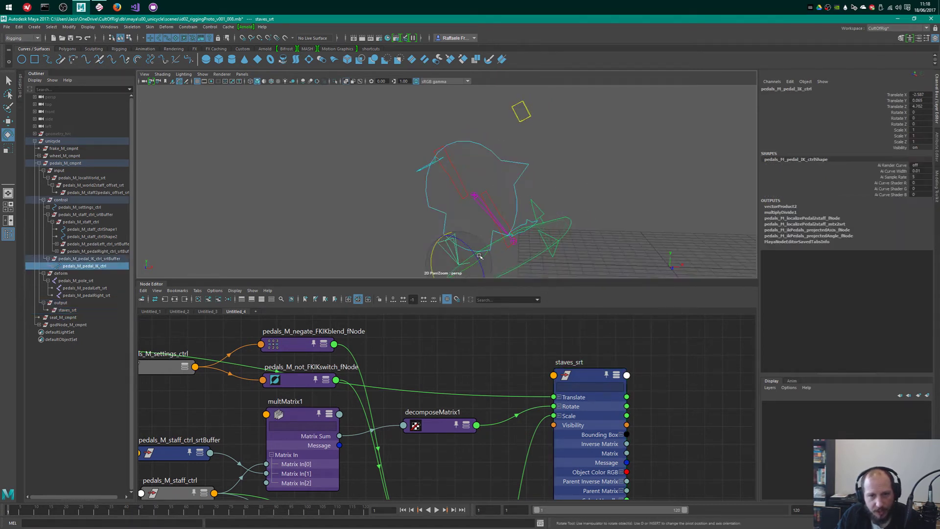
pyautogui.keyDown('alt'); pyautogui.moveTo(556, 217); pyautogui.dragTo(591, 239); pyautogui.keyUp('alt')
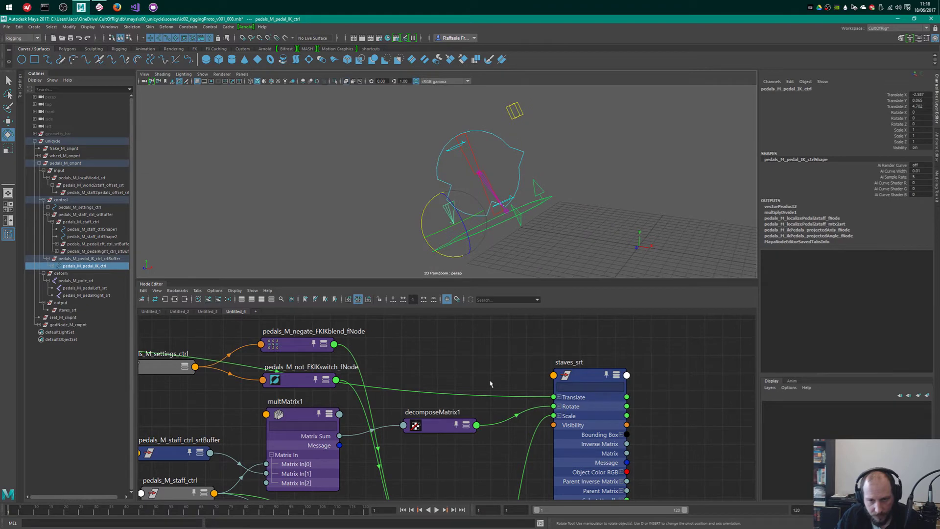
pyautogui.keyDown('alt'); pyautogui.moveTo(534, 172); pyautogui.dragTo(504, 211); pyautogui.keyUp('alt')
pyautogui.click(608, 387)
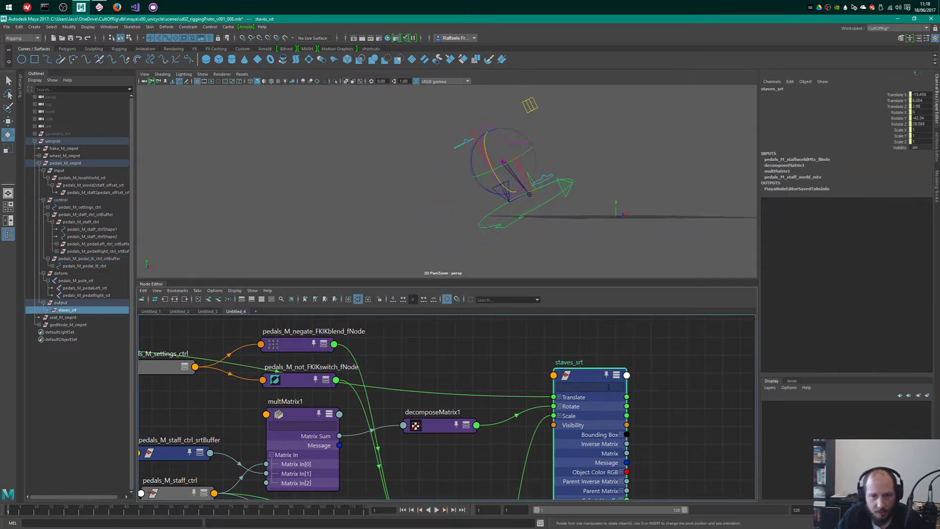
pyautogui.keyDown('alt'); pyautogui.moveTo(507, 128); pyautogui.dragTo(570, 145); pyautogui.keyUp('alt')
pyautogui.click(497, 129)
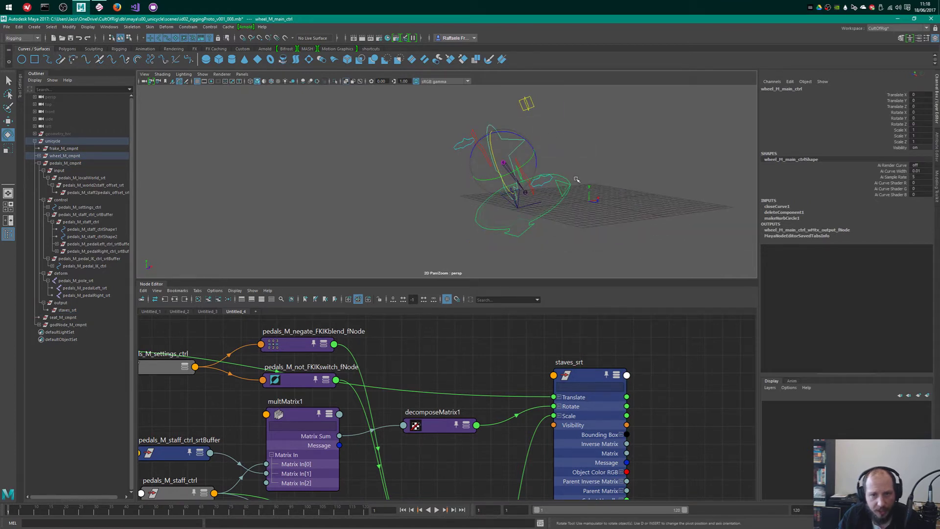
pyautogui.keyDown('alt'); pyautogui.moveTo(576, 180); pyautogui.dragTo(560, 210); pyautogui.keyUp('alt')
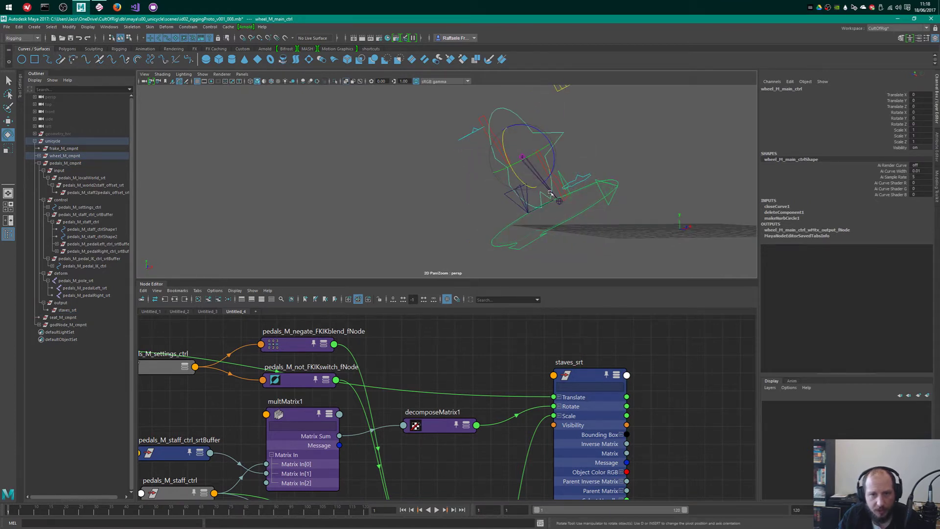
pyautogui.scroll(-2, 651, 377)
pyautogui.keyDown('alt'); pyautogui.moveTo(668, 368); pyautogui.dragTo(654, 314, button='middle'); pyautogui.keyUp('alt')
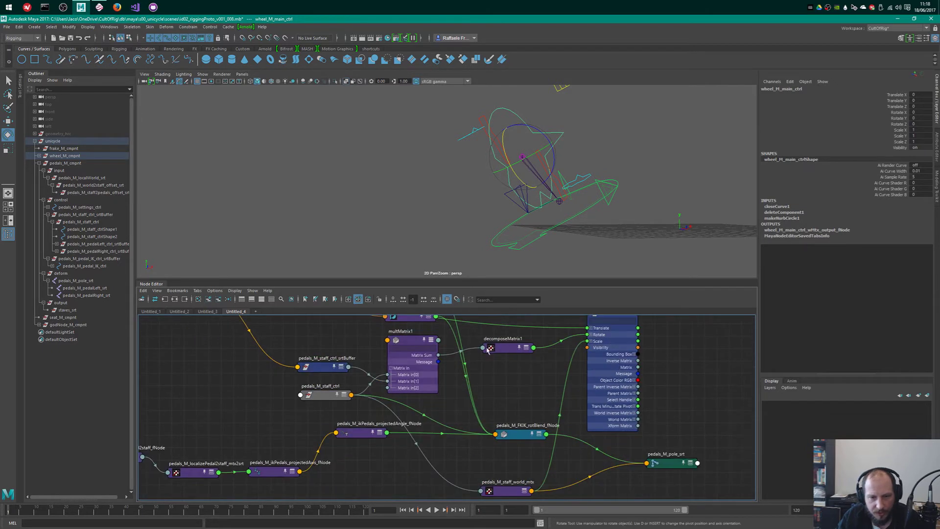
# - Select pedals_M_settings_ctrl in the viewport and turn its FKIK Switch on
pyautogui.click(497, 347)
pyautogui.keyDown('alt'); pyautogui.moveTo(692, 355); pyautogui.dragTo(665, 375, button='middle'); pyautogui.keyUp('alt')
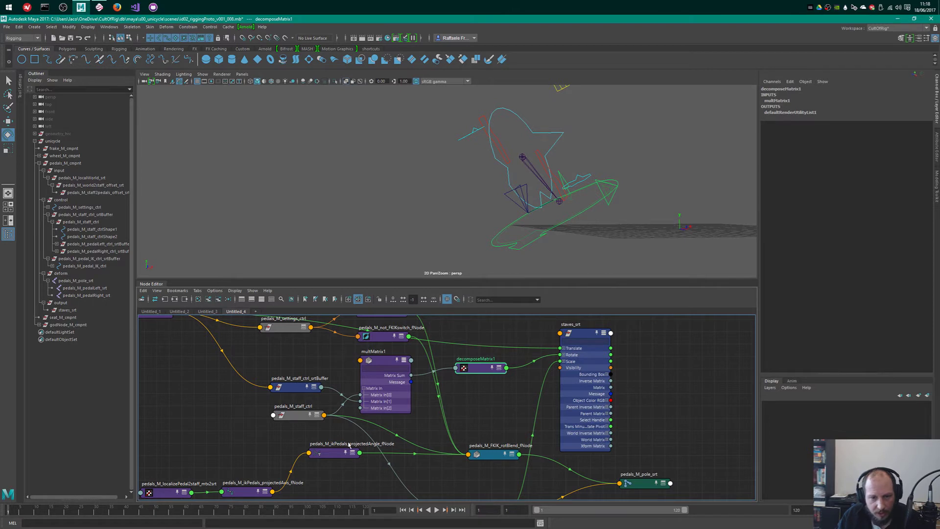
pyautogui.keyDown('alt'); pyautogui.moveTo(653, 171); pyautogui.dragTo(660, 214, button='middle'); pyautogui.keyUp('alt')
pyautogui.moveTo(538, 118); pyautogui.dragTo(641, 145)
pyautogui.click(902, 95)
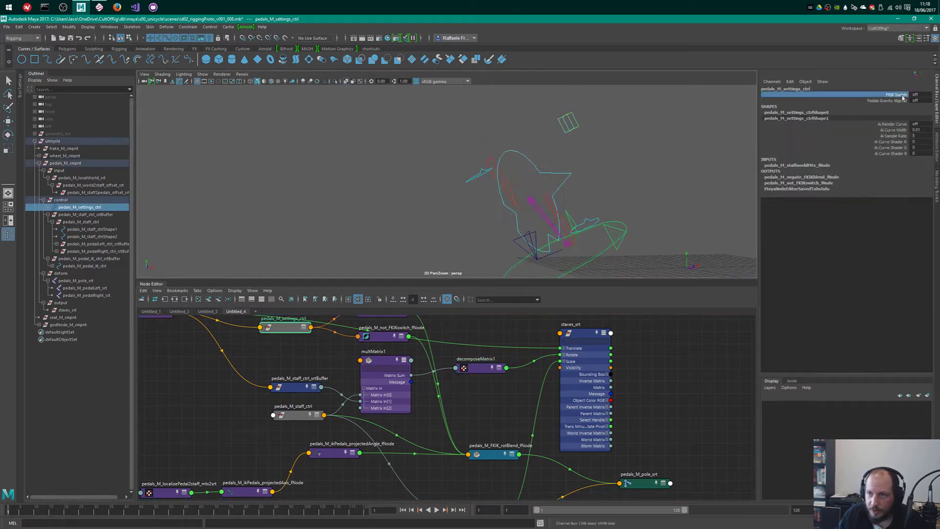
pyautogui.keyDown('alt'); pyautogui.moveTo(660, 196); pyautogui.dragTo(603, 199); pyautogui.keyUp('alt')
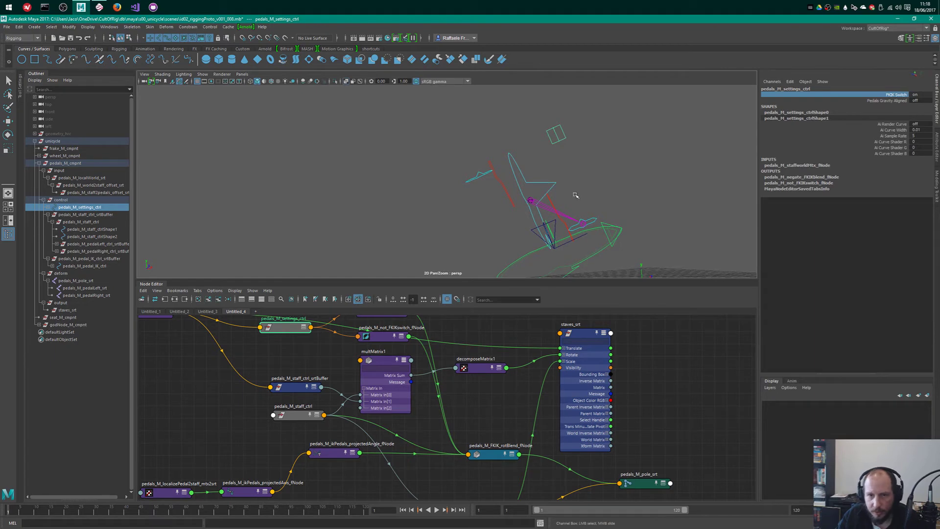
# - Move staves_srt farther from decomposeMatrix1 in the graph and nudge decomposeMatrix1 slightly
pyautogui.moveTo(582, 357); pyautogui.dragTo(626, 358)
pyautogui.press('e')
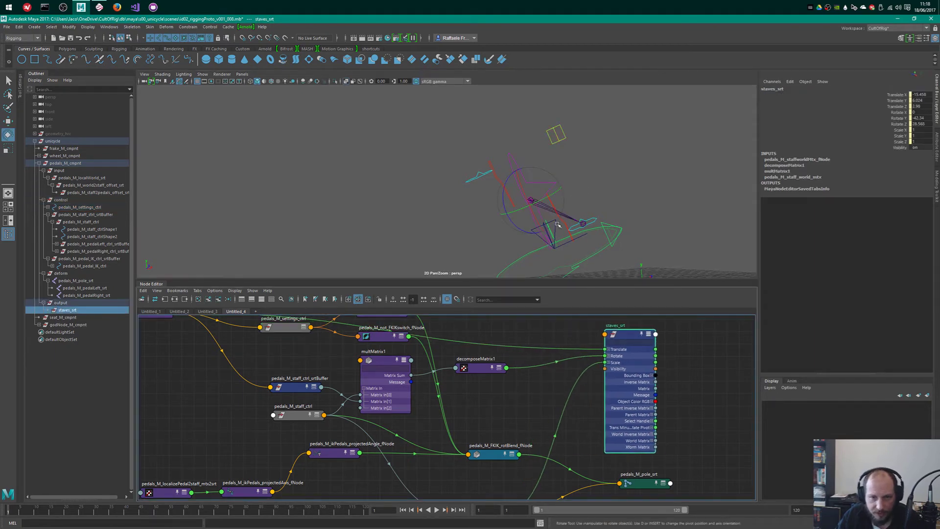
pyautogui.scroll(2, 525, 411)
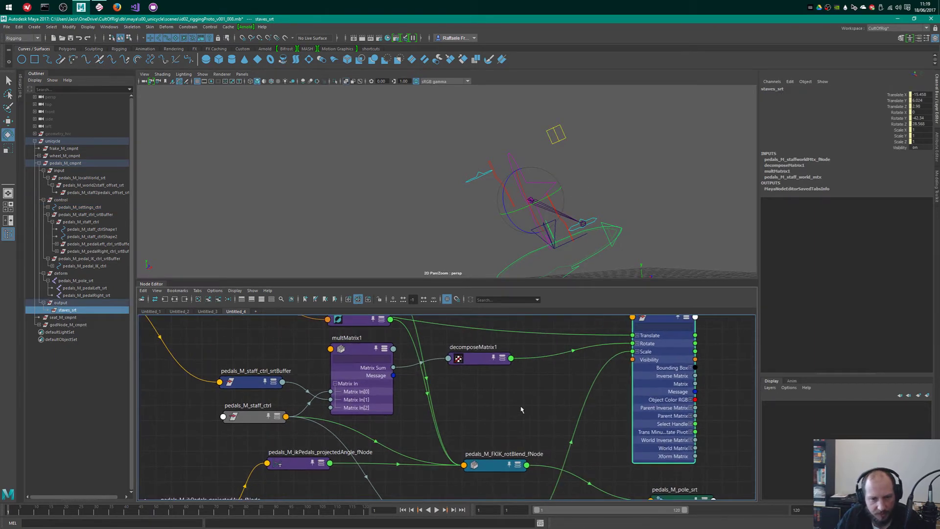
pyautogui.keyDown('alt'); pyautogui.moveTo(523, 409); pyautogui.dragTo(550, 414, button='middle'); pyautogui.keyUp('alt')
pyautogui.moveTo(522, 365); pyautogui.dragTo(520, 371)
pyautogui.keyDown('alt'); pyautogui.moveTo(453, 447); pyautogui.dragTo(597, 357, button='middle'); pyautogui.keyUp('alt')
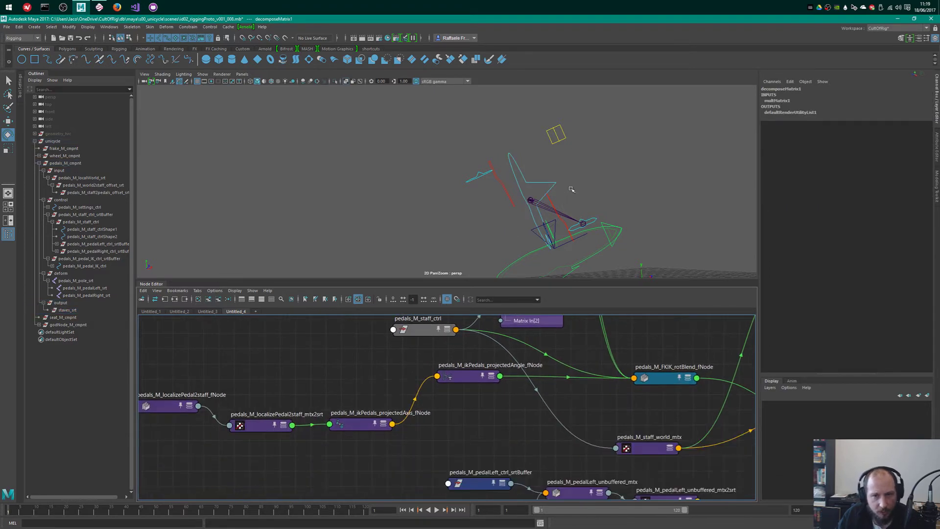
# - Lower pedals_M_ikPedals_projectedAngle_fNode and pedals_M_FKIK_rotBlend_fNode to line up with the IK node chain
pyautogui.scroll(-4, 615, 408)
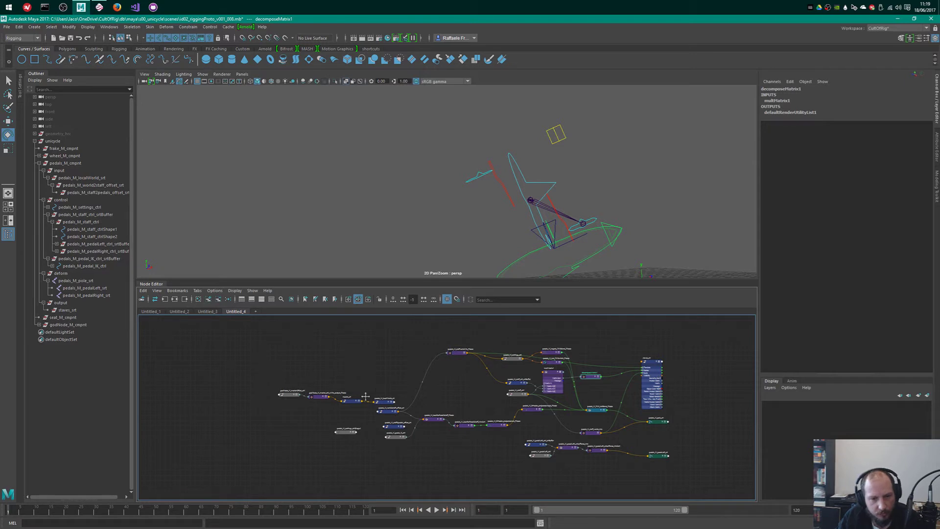
pyautogui.keyDown('alt'); pyautogui.moveTo(360, 396); pyautogui.dragTo(559, 403, button='right'); pyautogui.keyUp('alt')
pyautogui.keyDown('alt'); pyautogui.moveTo(560, 403); pyautogui.dragTo(505, 396, button='middle'); pyautogui.keyUp('alt')
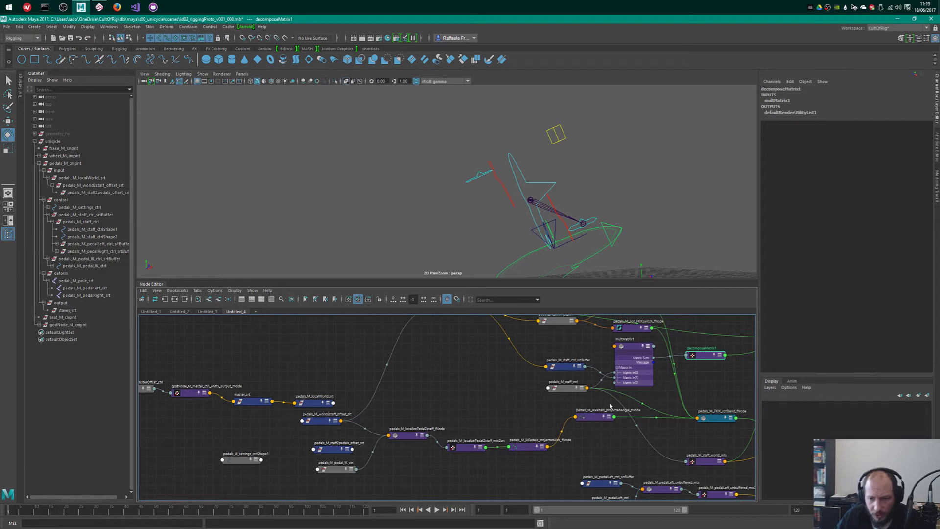
pyautogui.keyDown('alt'); pyautogui.moveTo(611, 405); pyautogui.dragTo(544, 407, button='middle'); pyautogui.keyUp('alt')
pyautogui.moveTo(498, 441); pyautogui.dragTo(501, 462)
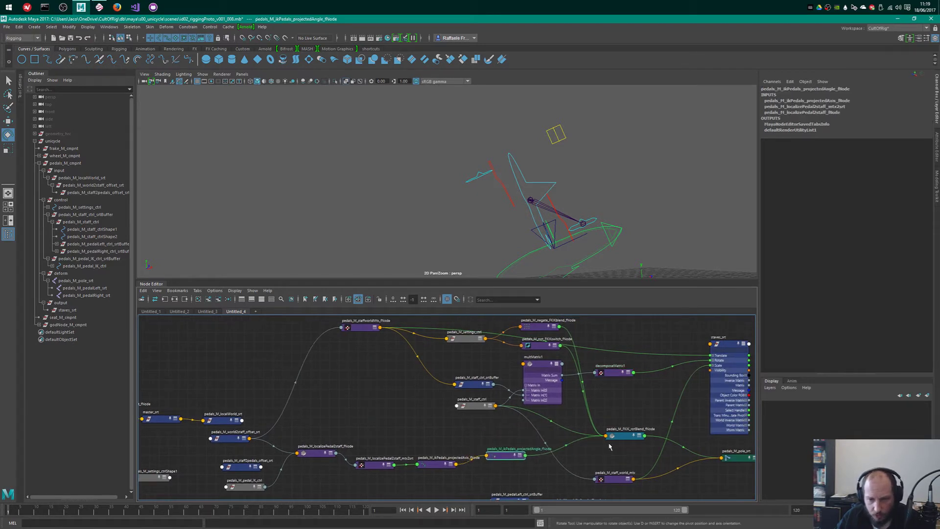
pyautogui.moveTo(622, 437); pyautogui.dragTo(613, 457)
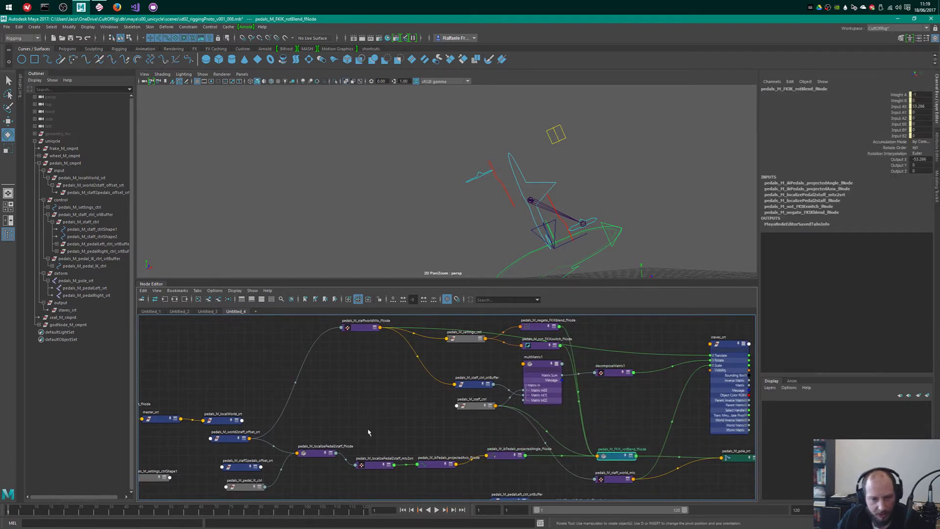
pyautogui.click(437, 464)
pyautogui.keyDown('alt'); pyautogui.moveTo(372, 439); pyautogui.dragTo(377, 437, button='middle'); pyautogui.keyUp('alt')
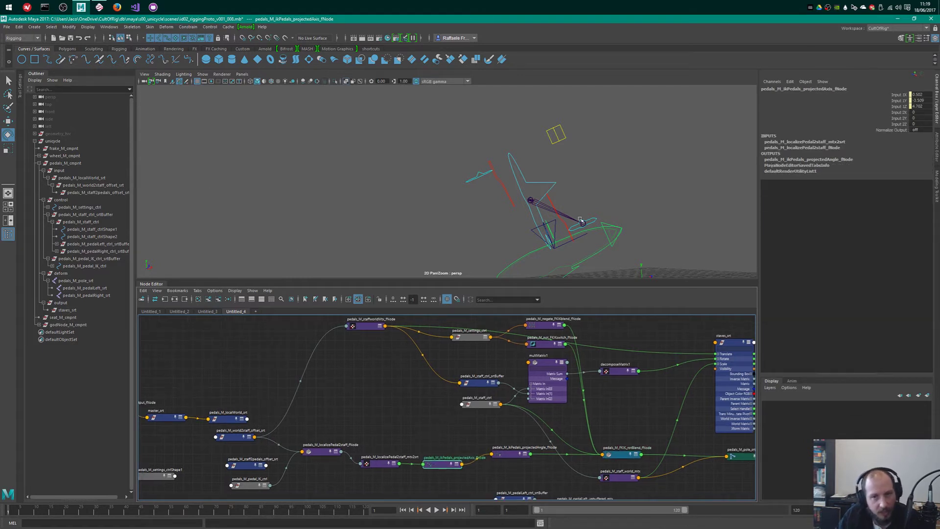
# - Select pedals_M_pedal_IK_ctrl in the viewport and show its connected attributes in the node graph
pyautogui.click(548, 233)
pyautogui.press('q')
pyautogui.click(596, 197)
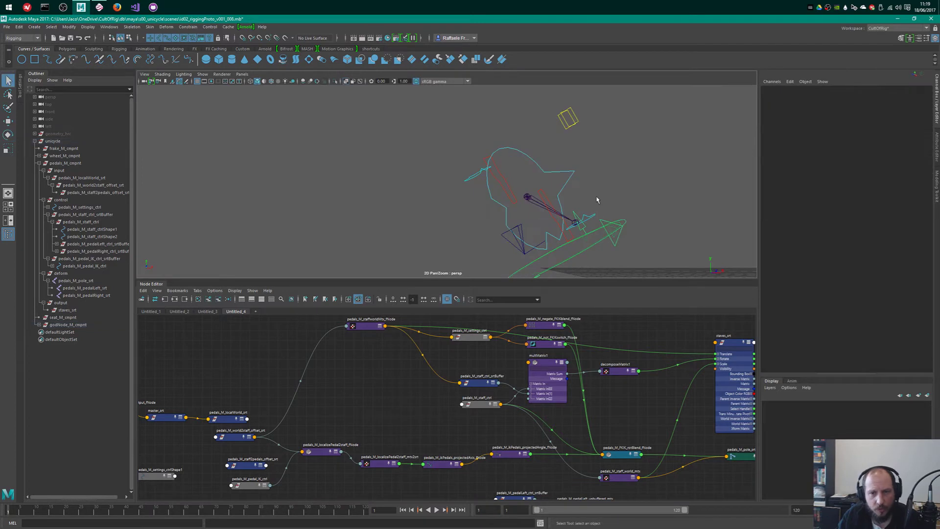
pyautogui.click(524, 252)
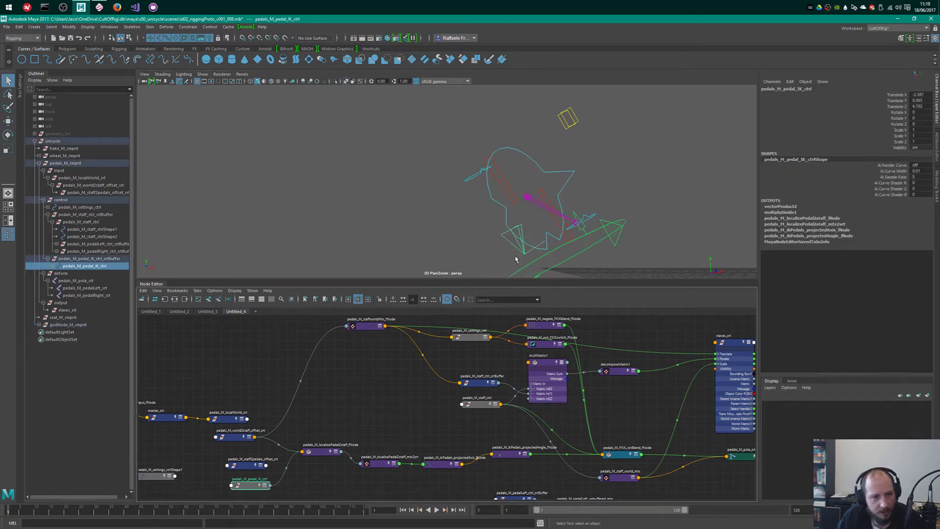
pyautogui.keyDown('alt'); pyautogui.moveTo(534, 256); pyautogui.dragTo(543, 226); pyautogui.keyUp('alt')
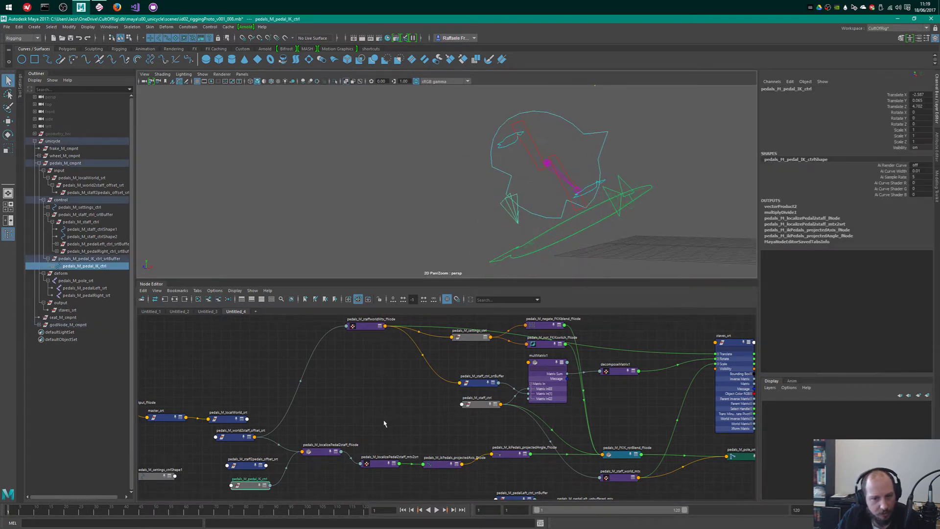
pyautogui.scroll(-3, 382, 414)
pyautogui.scroll(3, 382, 453)
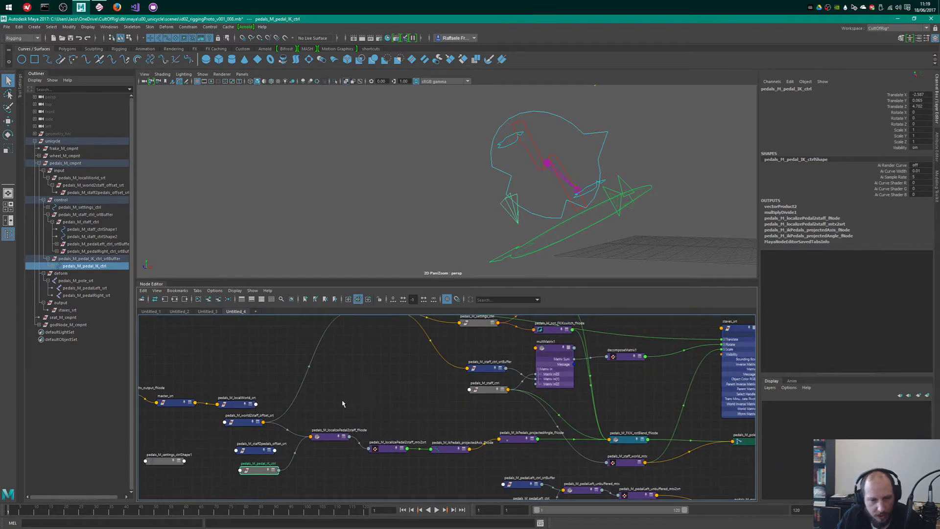
pyautogui.click(261, 470)
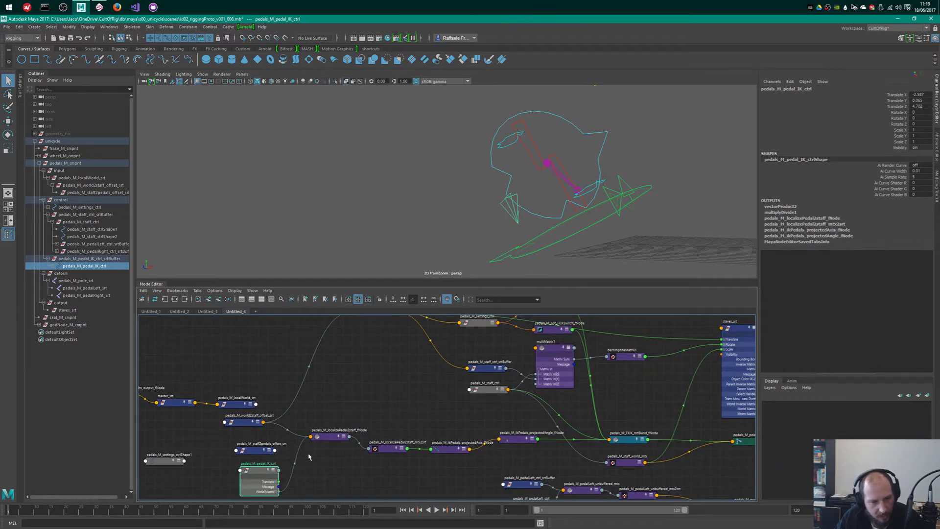
pyautogui.keyDown('alt'); pyautogui.moveTo(325, 472); pyautogui.dragTo(348, 450, button='middle'); pyautogui.keyUp('alt')
pyautogui.scroll(3, 341, 442)
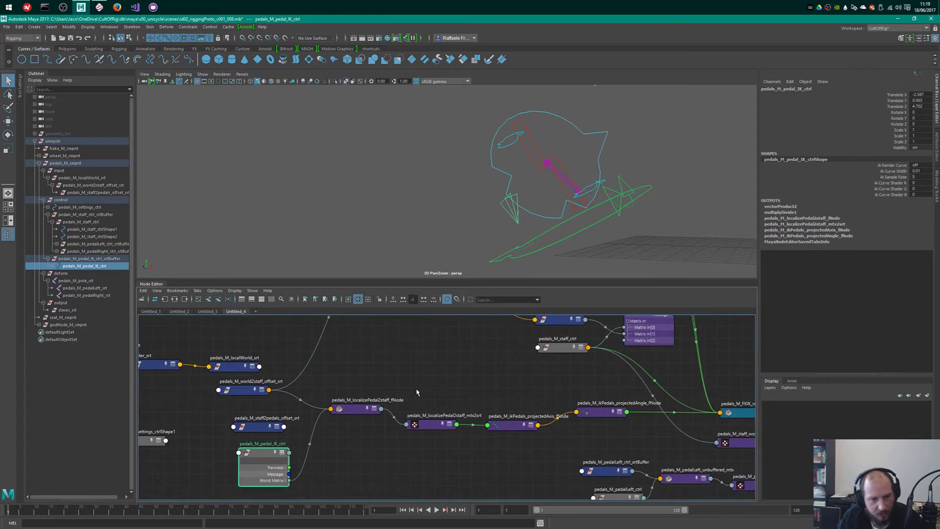
pyautogui.keyDown('alt'); pyautogui.moveTo(500, 243); pyautogui.dragTo(566, 218); pyautogui.keyUp('alt')
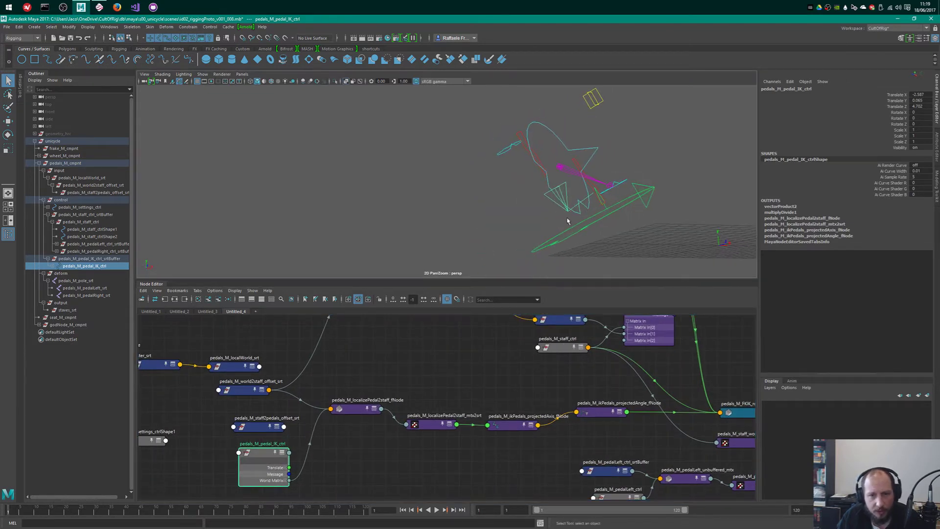
# - Select pedals_M_staff2pedals_offset_srt in the graph, and in the annotation overlay move the existing sketch down off the viewport controls
pyautogui.click(260, 427)
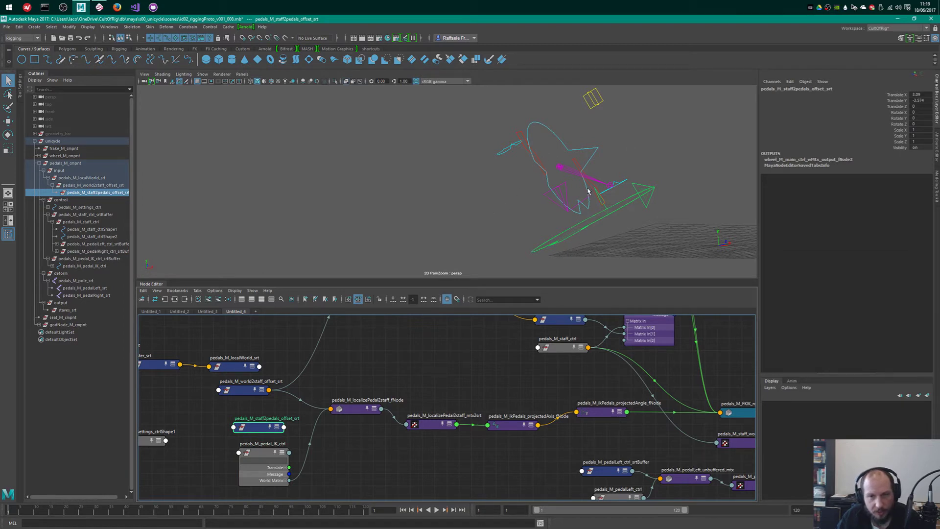
pyautogui.keyDown('alt'); pyautogui.moveTo(588, 191); pyautogui.dragTo(533, 218); pyautogui.keyUp('alt')
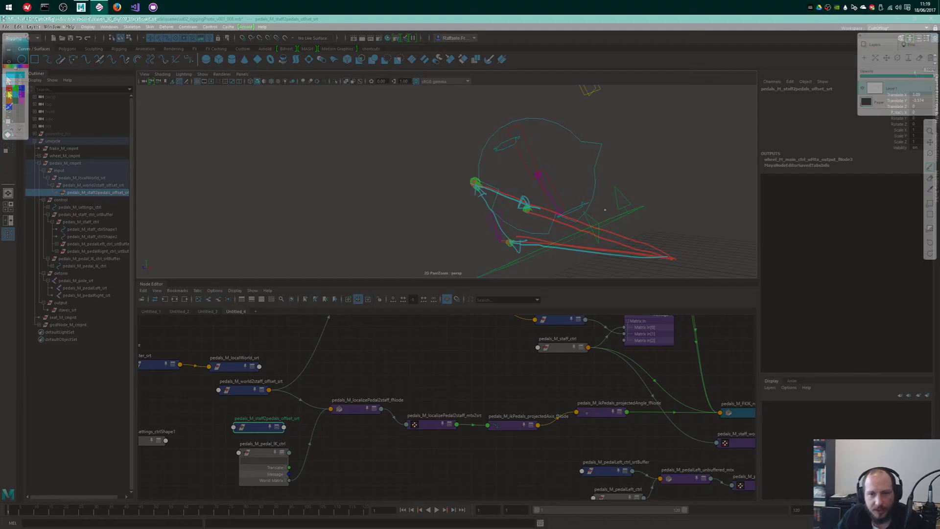
pyautogui.moveTo(617, 186); pyautogui.dragTo(509, 283)
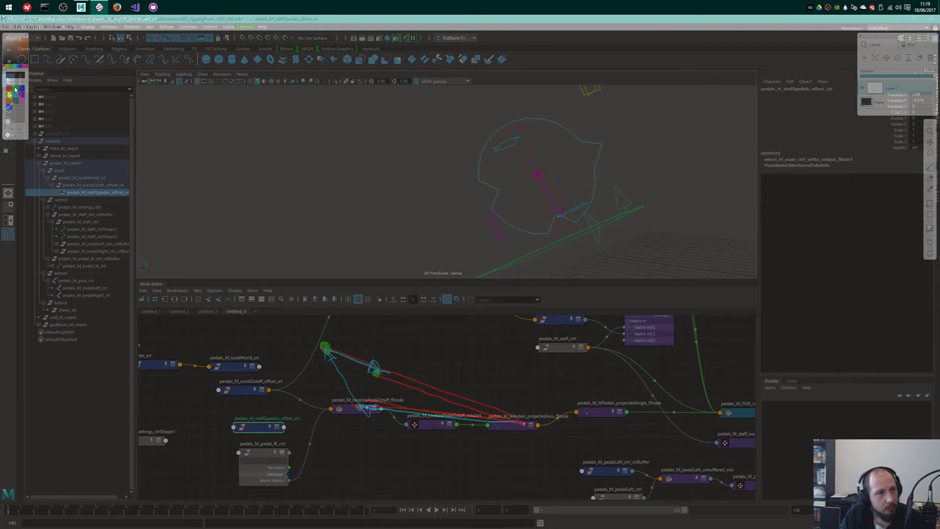
# - Sketch a green arrow in the annotation overlay from the staff's centre to the IK pedal control, redrawing the first stroke
pyautogui.moveTo(534, 182); pyautogui.dragTo(506, 235)
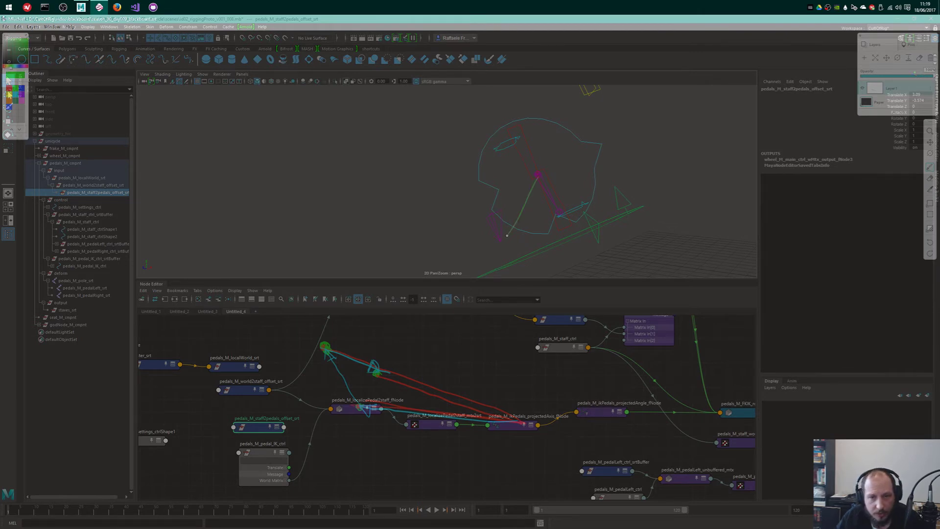
pyautogui.hotkey('ctrl', 'z')
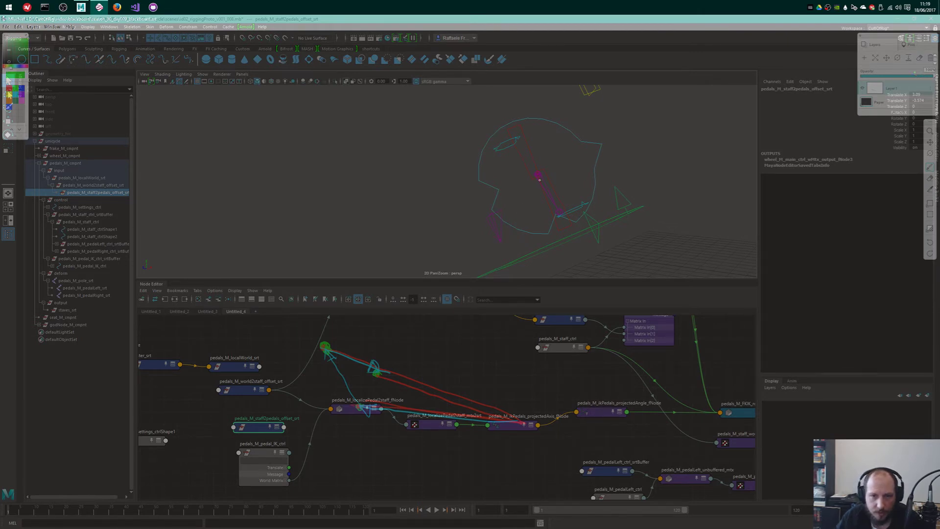
pyautogui.moveTo(536, 180)
pyautogui.mouseDown()
pyautogui.moveTo(495, 235)
pyautogui.moveTo(506, 241)
pyautogui.mouseUp()
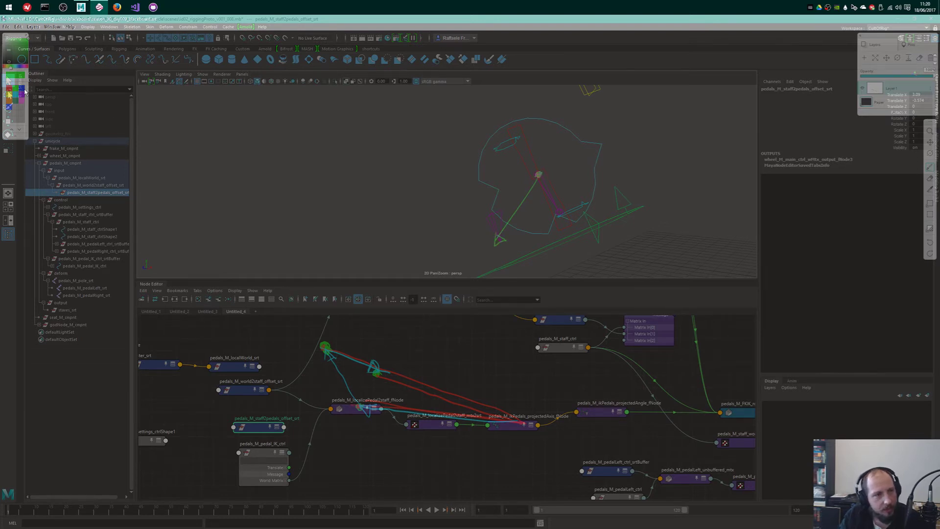
# - Sketch green, red and blue axis marks around the green arrow near the IK pedal control
pyautogui.click(9, 91)
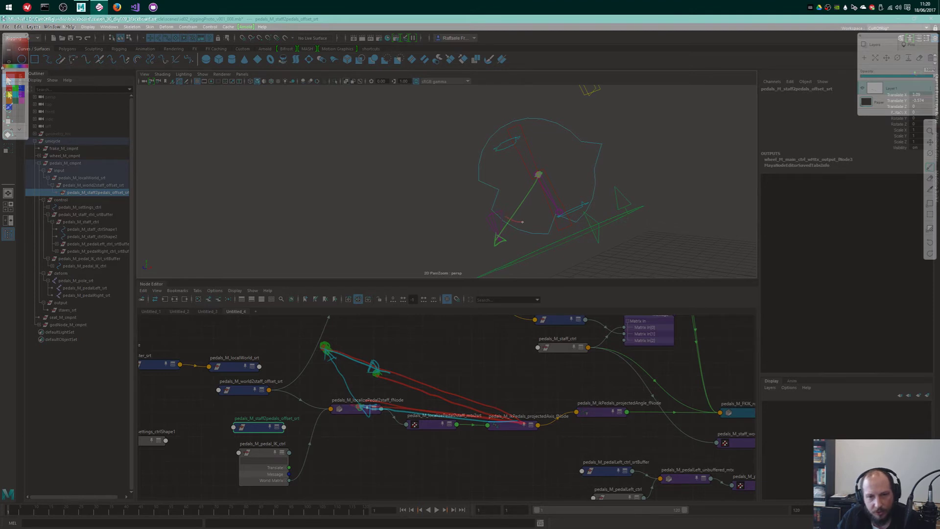
pyautogui.click(16, 90)
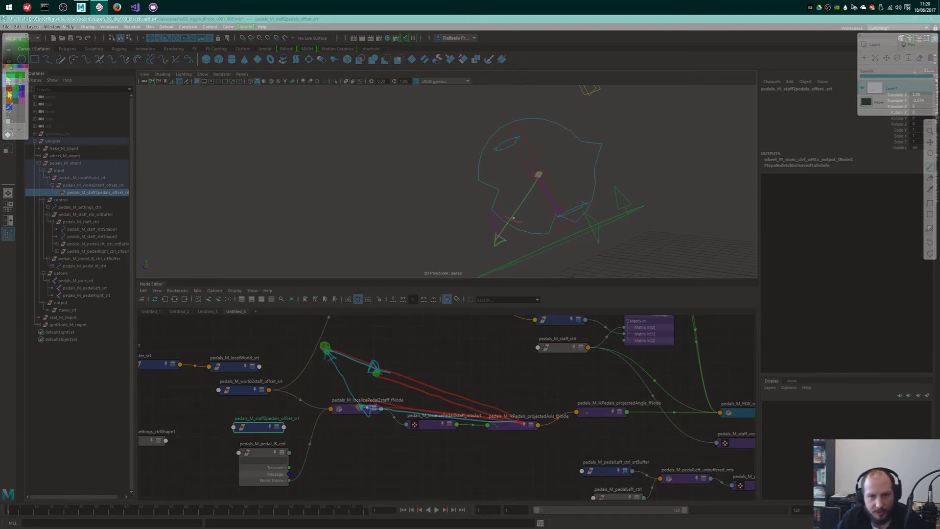
pyautogui.moveTo(513, 209)
pyautogui.mouseDown()
pyautogui.moveTo(510, 217)
pyautogui.moveTo(518, 212)
pyautogui.mouseUp()
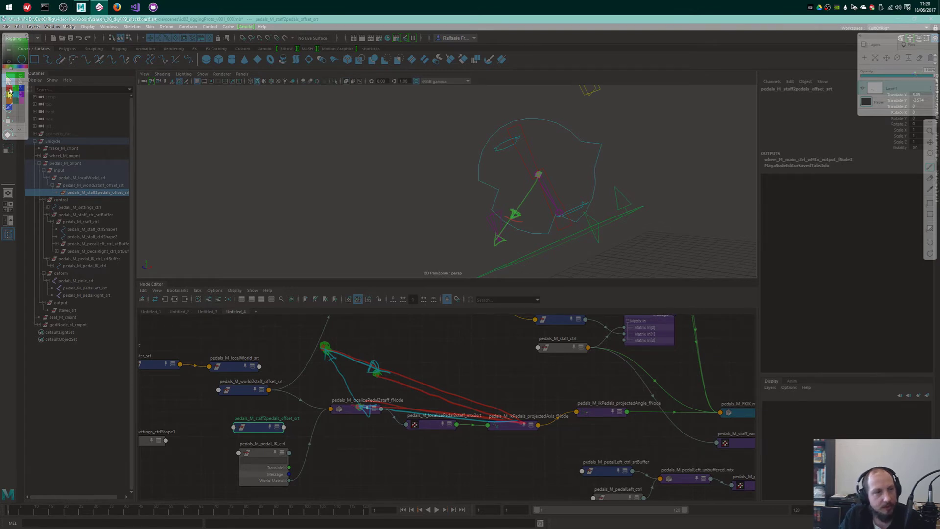
pyautogui.click(9, 90)
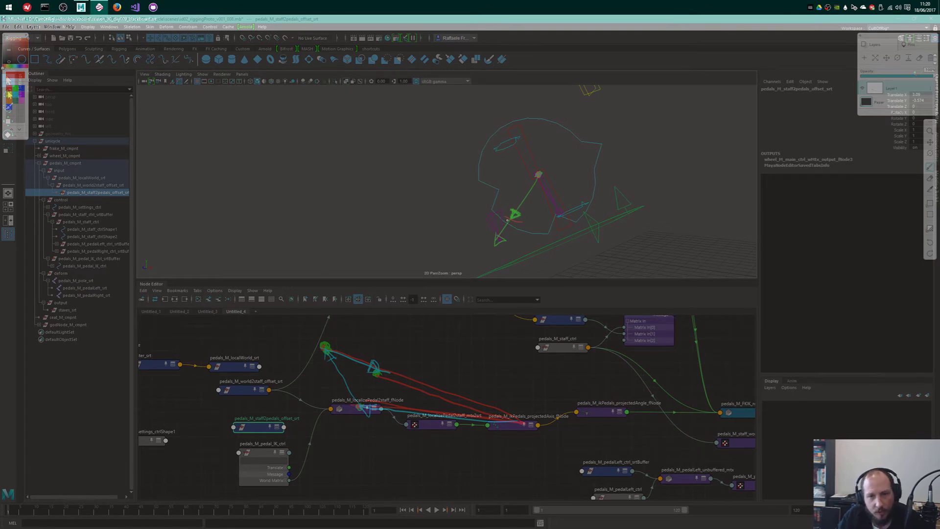
pyautogui.moveTo(507, 221); pyautogui.dragTo(554, 206)
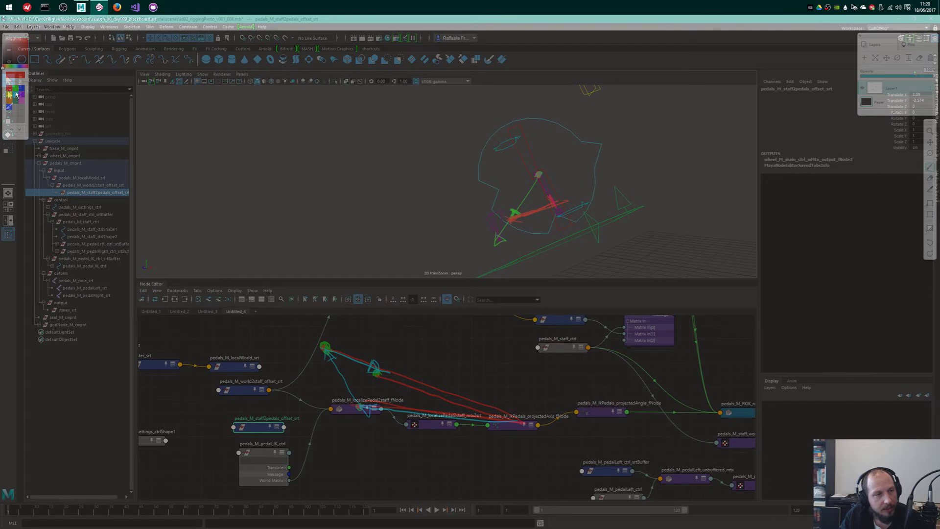
pyautogui.click(22, 91)
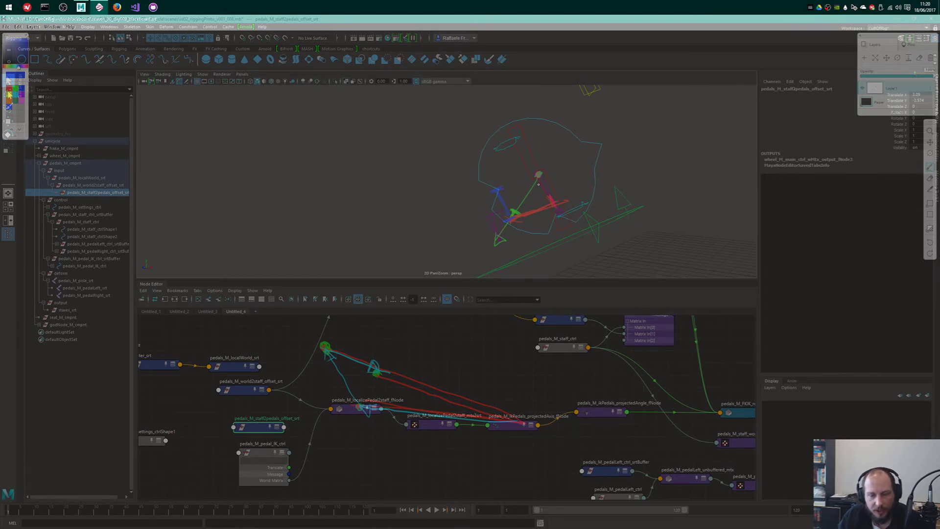
# - Mark the projection across the wheel outline with red strokes, then switch back to Maya
pyautogui.click(9, 93)
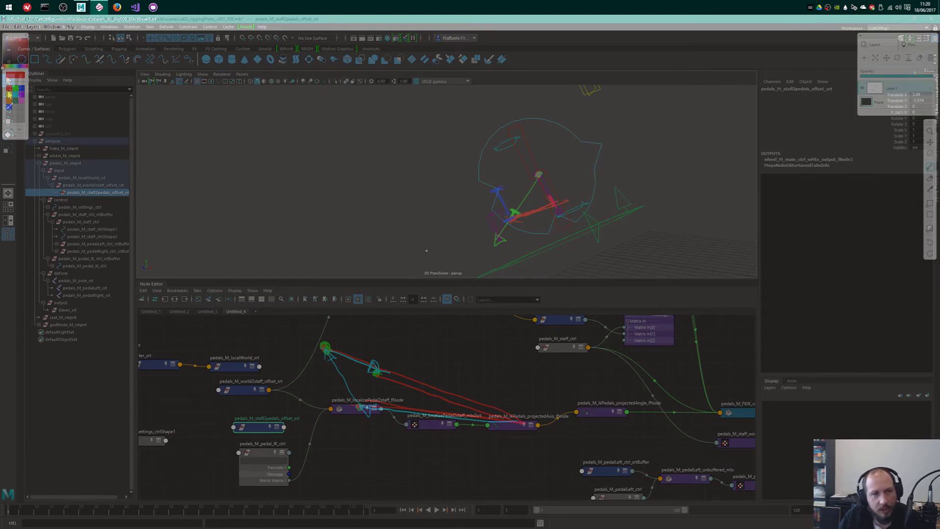
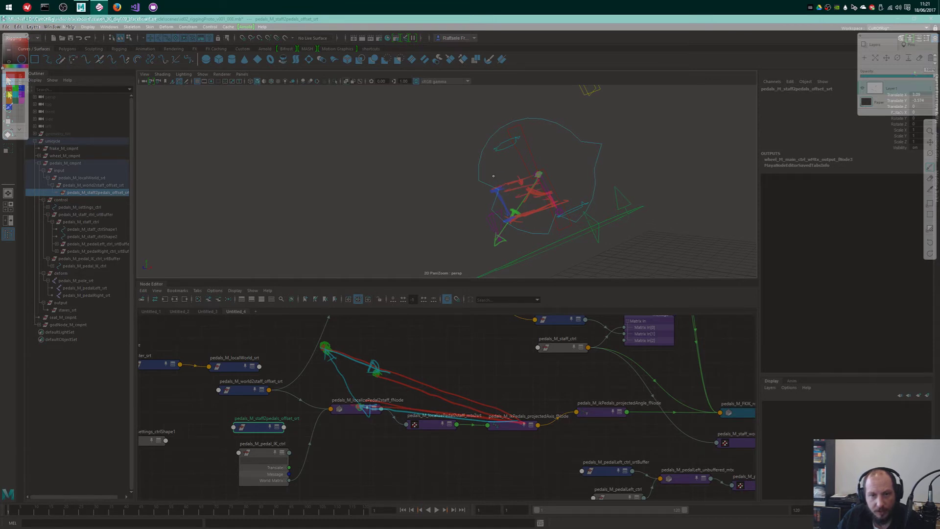
pyautogui.moveTo(492, 176); pyautogui.dragTo(530, 167)
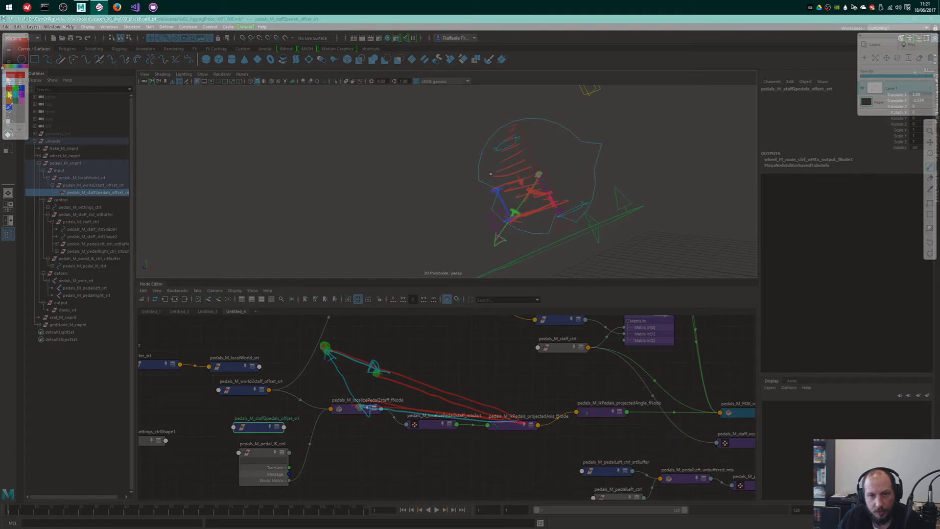
pyautogui.hotkey('ctrl', 'z')
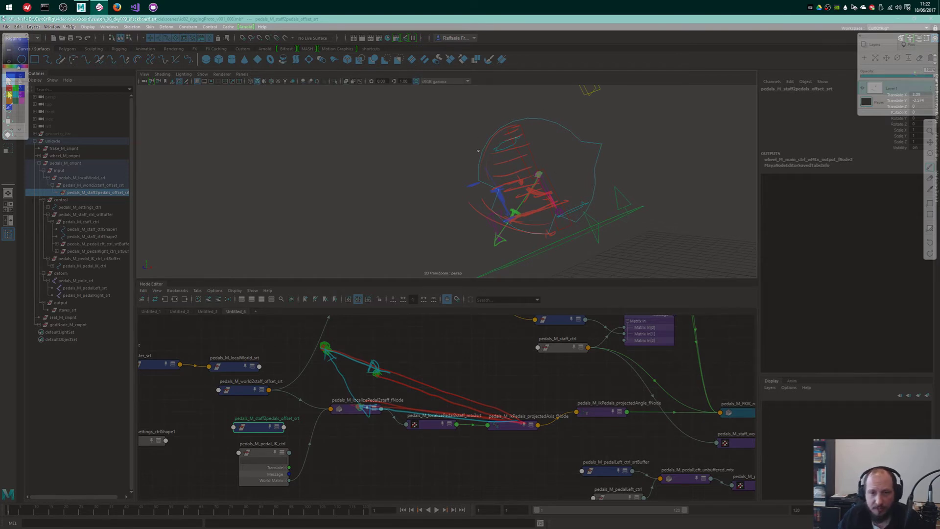
pyautogui.click(84, 7)
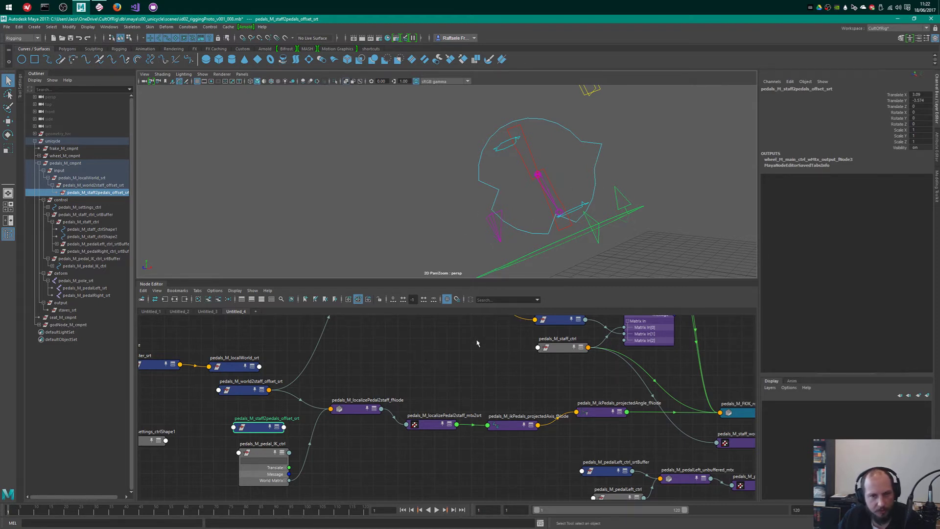
# - Show the connected attributes of pedals_M_localizePedal2staff_fNode and expand its Matrix In entries
pyautogui.click(358, 408)
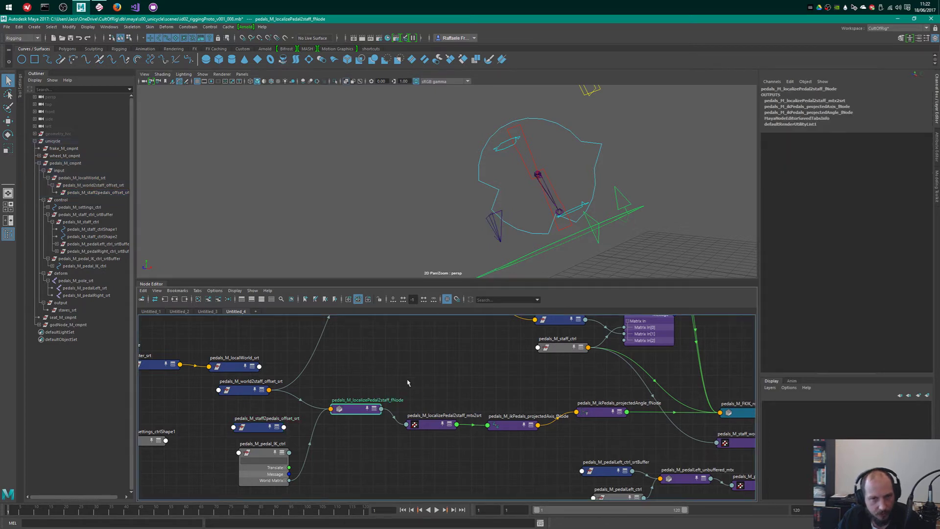
pyautogui.moveTo(407, 383); pyautogui.dragTo(479, 377, button='middle')
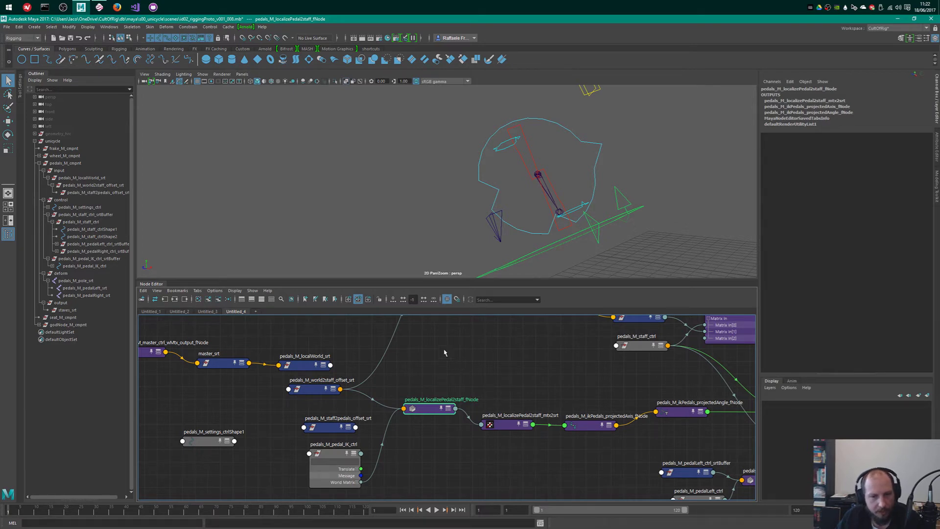
pyautogui.moveTo(411, 345); pyautogui.dragTo(379, 331, button='middle')
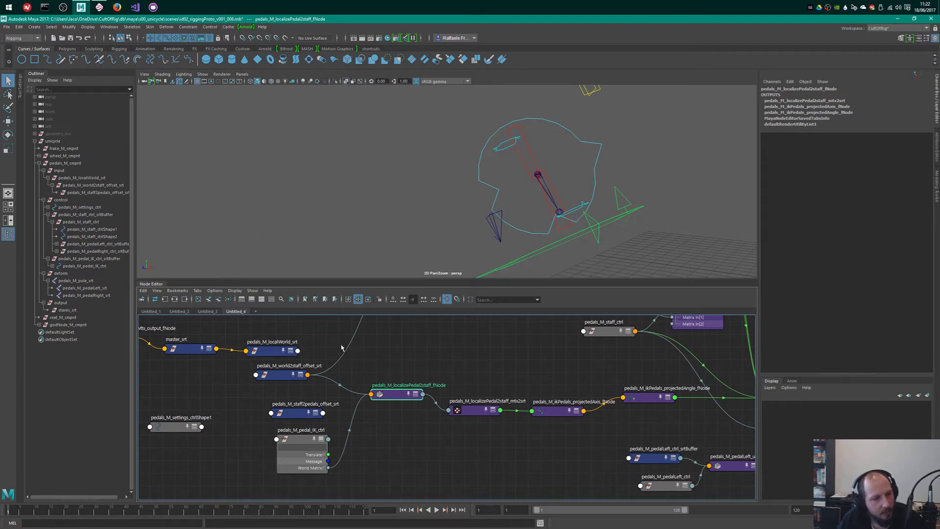
pyautogui.click(401, 373)
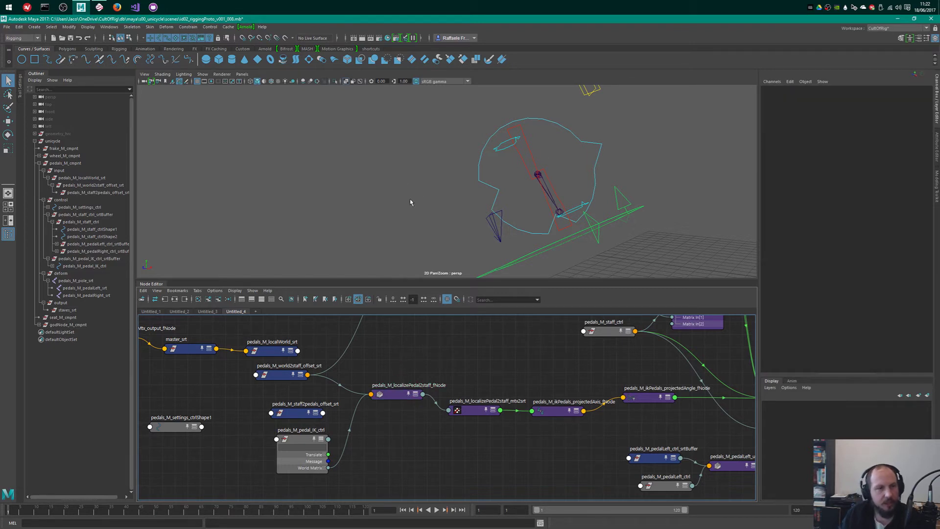
pyautogui.click(400, 393)
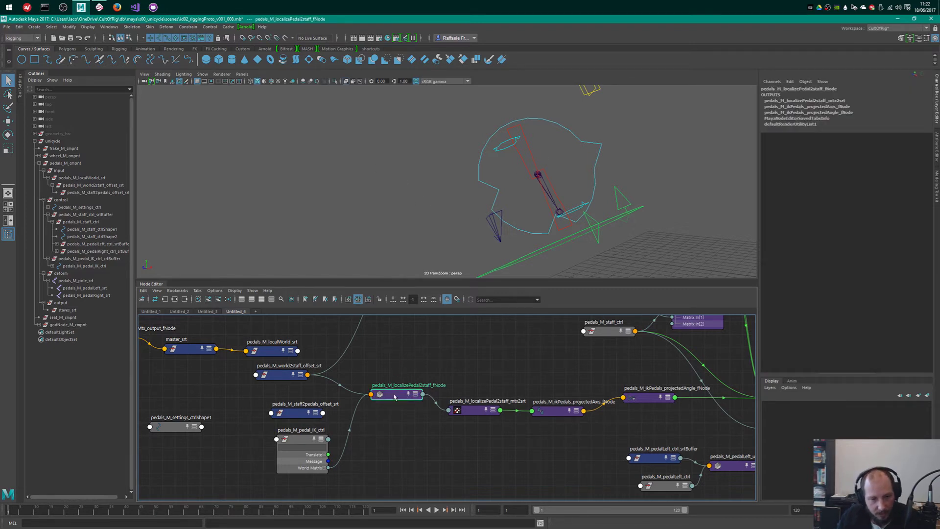
pyautogui.press('2')
pyautogui.moveTo(393, 392); pyautogui.dragTo(391, 385)
pyautogui.keyDown('alt'); pyautogui.moveTo(387, 360); pyautogui.dragTo(470, 352, button='middle'); pyautogui.keyUp('alt')
pyautogui.keyDown('alt'); pyautogui.moveTo(470, 353); pyautogui.dragTo(451, 370, button='right'); pyautogui.keyUp('alt')
pyautogui.click(466, 410)
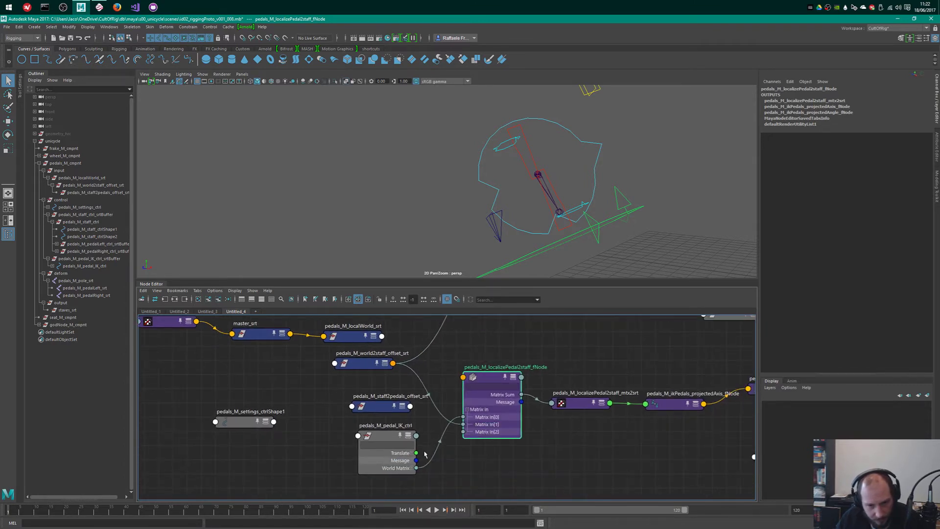
# - Examine the viewport pivots of pedals_M_pedal_IK_ctrl and pedals_M_world2staff_offset_srt with the Move tool active
pyautogui.moveTo(331, 452); pyautogui.dragTo(439, 458)
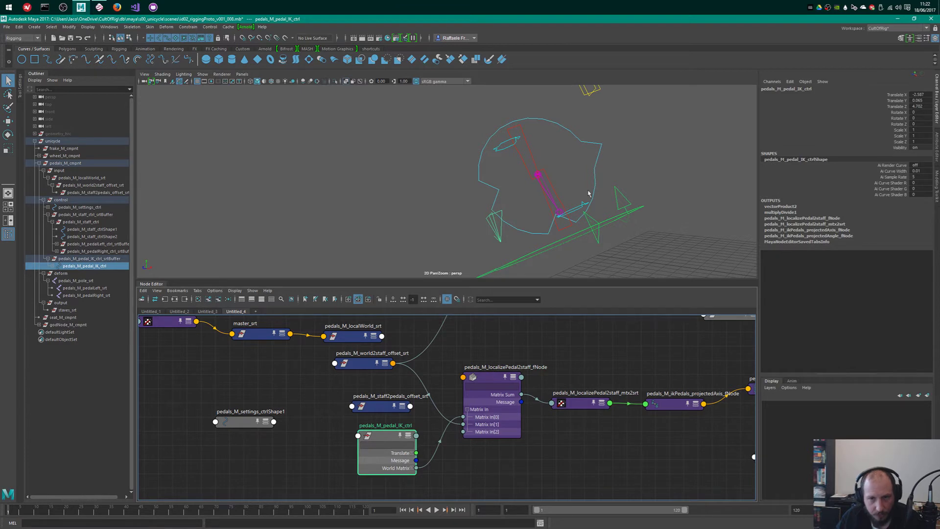
pyautogui.press('w')
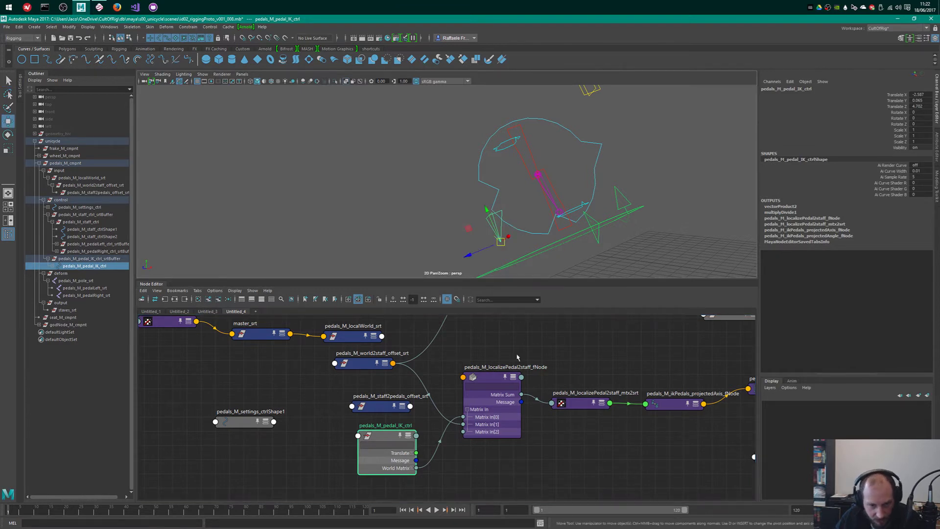
pyautogui.click(382, 364)
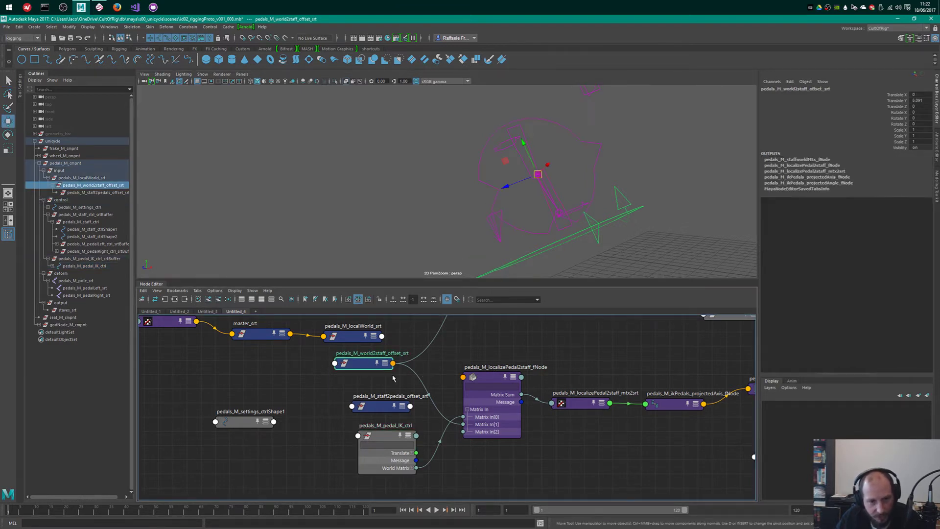
pyautogui.press('2')
pyautogui.moveTo(365, 365)
pyautogui.mouseDown()
pyautogui.moveTo(316, 361)
pyautogui.moveTo(376, 365)
pyautogui.mouseUp()
pyautogui.press('1')
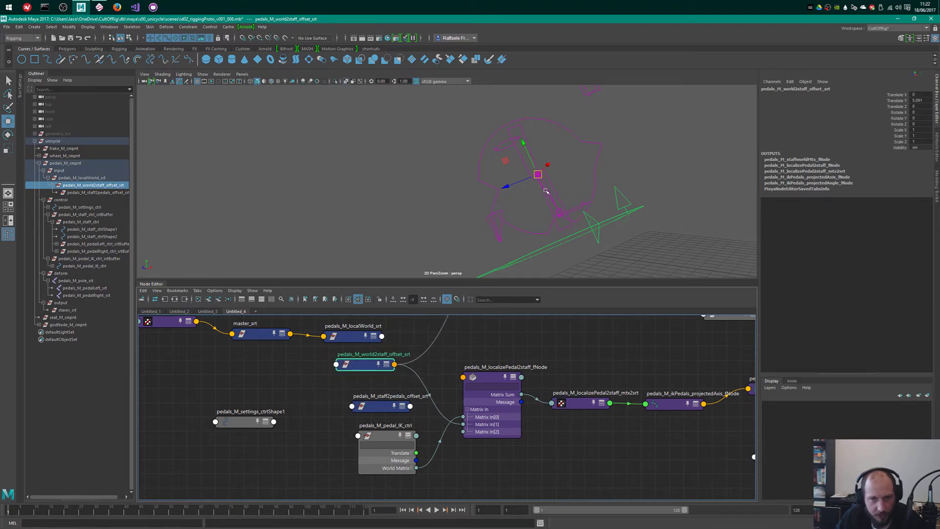
pyautogui.keyDown('alt'); pyautogui.moveTo(533, 194); pyautogui.dragTo(566, 187); pyautogui.keyUp('alt')
pyautogui.keyDown('alt'); pyautogui.moveTo(579, 176); pyautogui.dragTo(586, 170, button='right'); pyautogui.keyUp('alt')
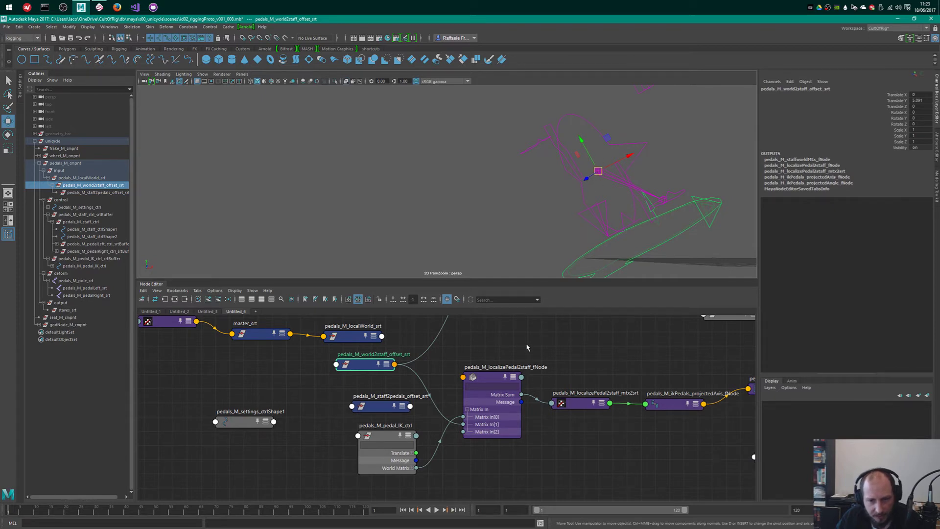
# - Show the connected attributes of pedals_M_localizePedal2staff_mtx2srt and pedals_M_ikPedals_projectedAxis_fNode, placing the mtx2srt node slightly lower
pyautogui.click(490, 377)
pyautogui.click(584, 403)
pyautogui.press('2')
pyautogui.moveTo(579, 402)
pyautogui.mouseDown()
pyautogui.moveTo(565, 376)
pyautogui.moveTo(575, 383)
pyautogui.moveTo(576, 419)
pyautogui.mouseUp()
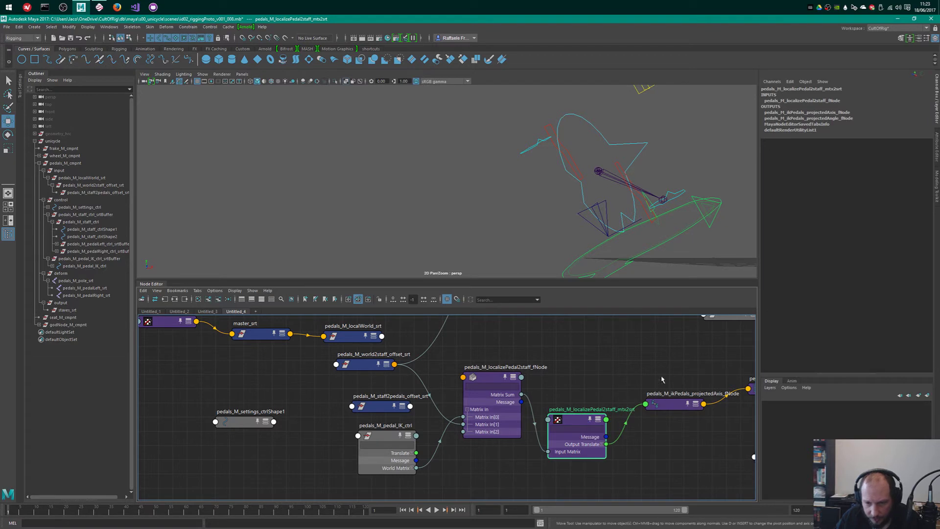
pyautogui.click(667, 404)
pyautogui.press('2')
pyautogui.click(592, 428)
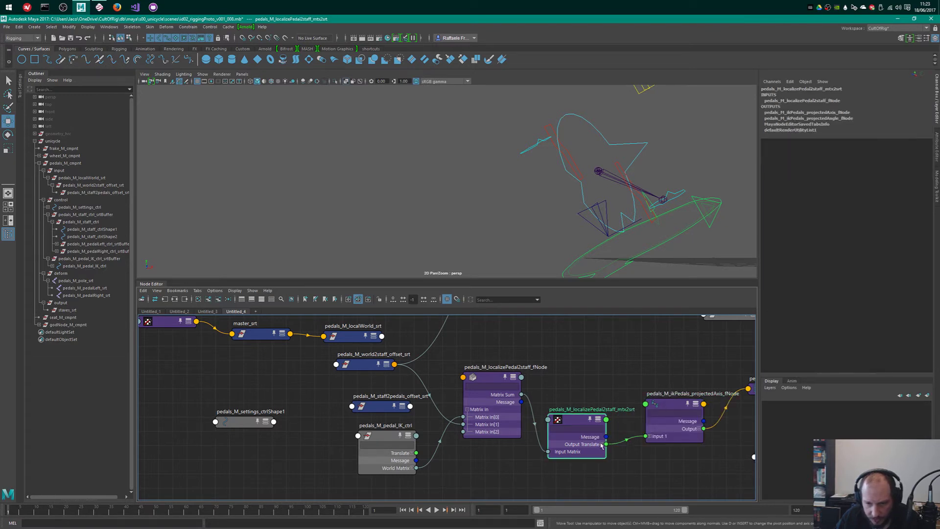
# - Expand mtx2srt's Output Translate and projectedAxis's Input 1 into their components, and nudge the mtx2srt node up
pyautogui.click(601, 444)
pyautogui.click(649, 436)
pyautogui.keyDown('alt'); pyautogui.moveTo(627, 390); pyautogui.dragTo(506, 391, button='middle'); pyautogui.keyUp('alt')
pyautogui.moveTo(456, 422); pyautogui.dragTo(452, 410)
pyautogui.keyDown('alt'); pyautogui.moveTo(544, 361); pyautogui.dragTo(483, 365, button='middle'); pyautogui.keyUp('alt')
# - Examine the attributes of the projectedAxis, mtx2srt and projectedAngle nodes, opening the Attribute Editor for the projected angle and axis
pyautogui.click(498, 413)
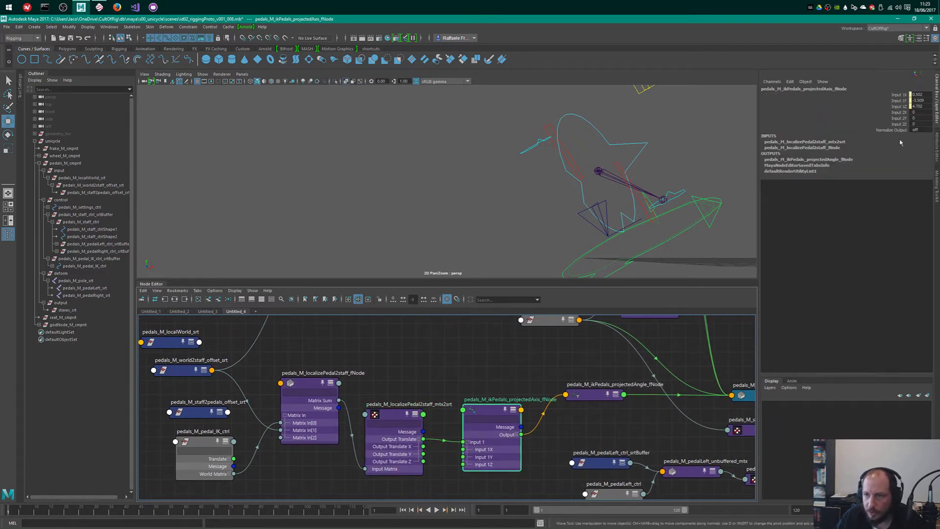
pyautogui.click(416, 417)
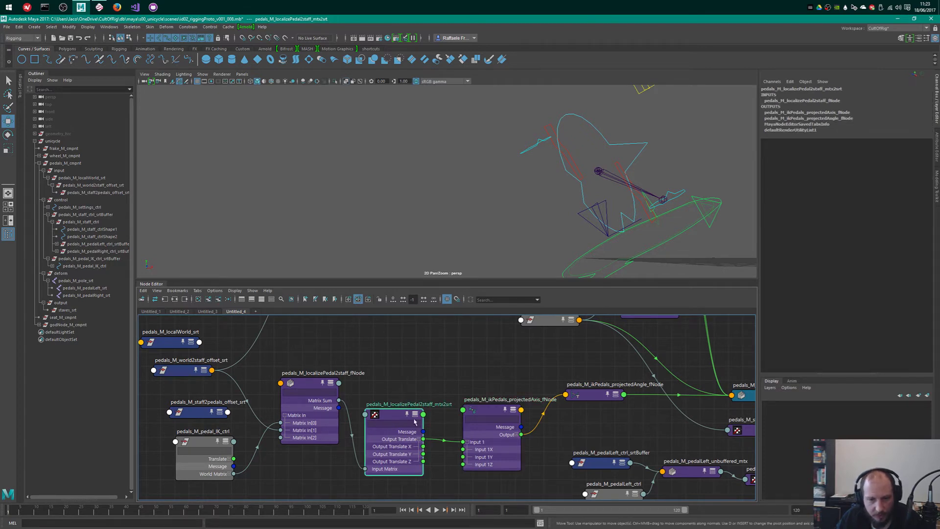
pyautogui.keyDown('alt'); pyautogui.moveTo(531, 386); pyautogui.dragTo(415, 399, button='middle'); pyautogui.keyUp('alt')
pyautogui.click(483, 408)
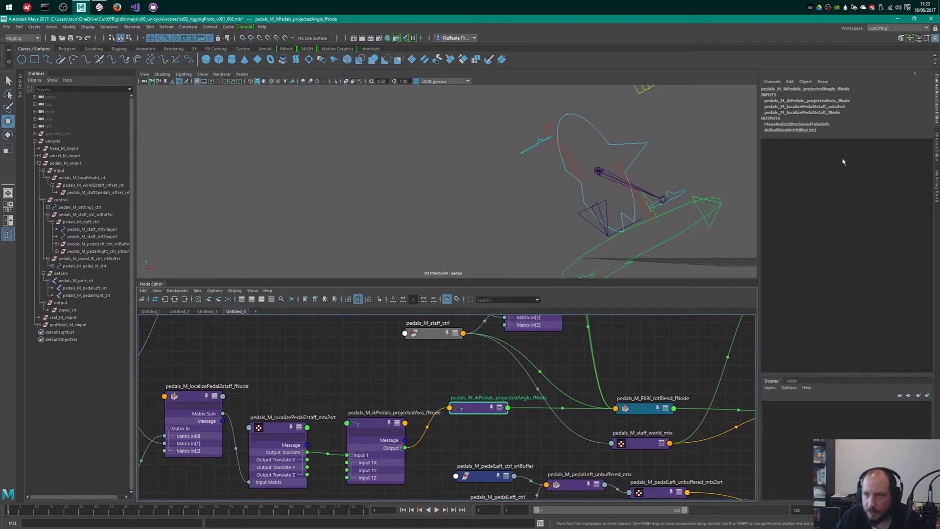
pyautogui.hotkey('ctrl', 'a')
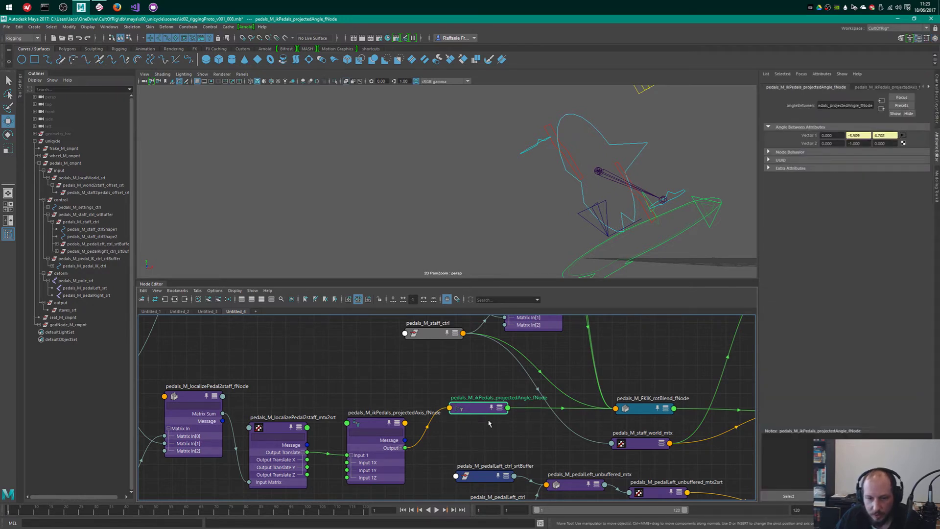
pyautogui.click(353, 430)
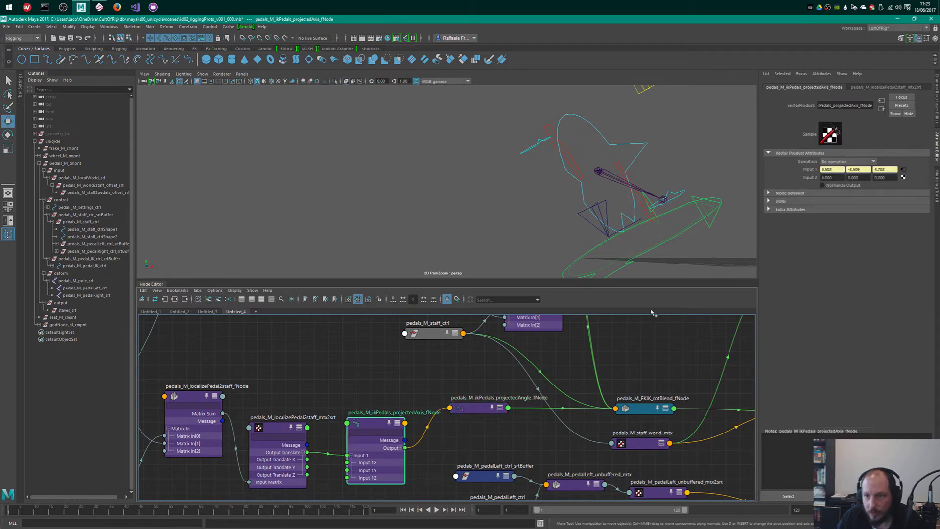
# - Examine the attributes of the localizePedal2staff mtx2srt and projected angle nodes, along with the surrounding connections
pyautogui.click(278, 465)
pyautogui.keyDown('alt'); pyautogui.moveTo(375, 403); pyautogui.dragTo(439, 339, button='middle'); pyautogui.keyUp('alt')
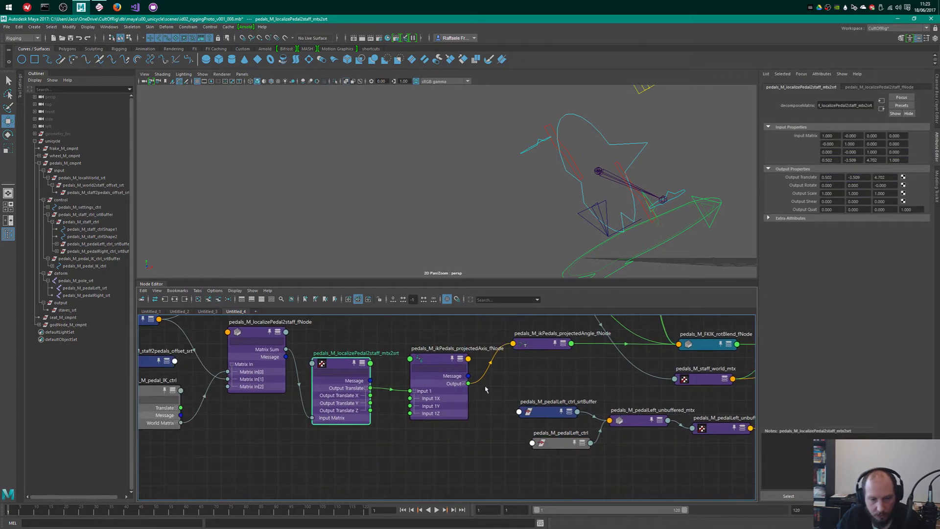
pyautogui.keyDown('alt'); pyautogui.moveTo(457, 447); pyautogui.dragTo(471, 465, button='middle'); pyautogui.keyUp('alt')
pyautogui.scroll(-2, 472, 465)
pyautogui.click(538, 383)
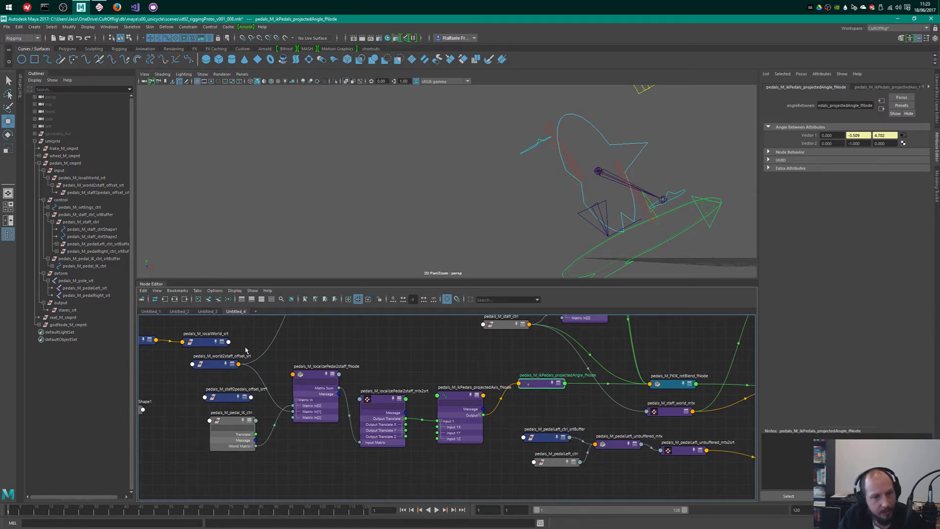
pyautogui.keyDown('alt'); pyautogui.moveTo(538, 380); pyautogui.dragTo(521, 408, button='middle'); pyautogui.keyUp('alt')
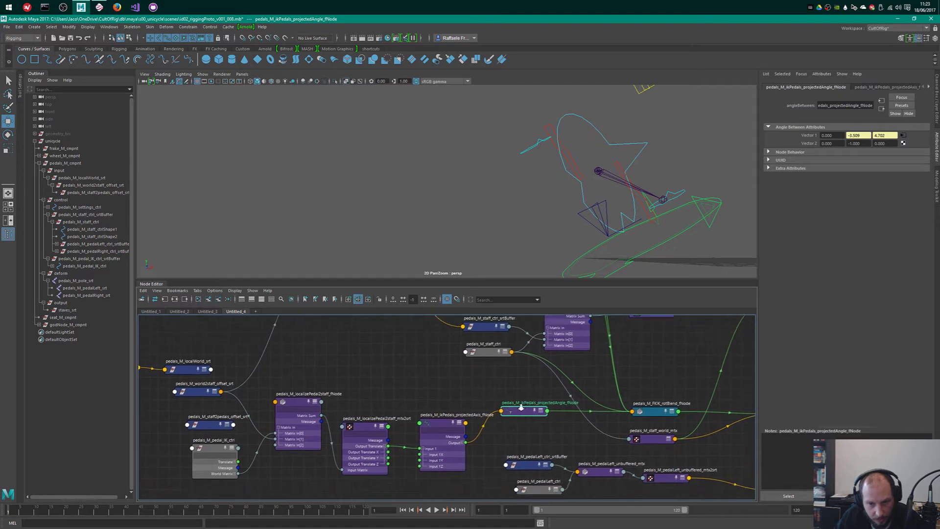
pyautogui.keyDown('alt'); pyautogui.moveTo(521, 407); pyautogui.dragTo(467, 406, button='right'); pyautogui.keyUp('alt')
pyautogui.keyDown('alt'); pyautogui.moveTo(467, 406); pyautogui.dragTo(438, 425, button='middle'); pyautogui.keyUp('alt')
pyautogui.keyDown('alt'); pyautogui.moveTo(438, 425); pyautogui.dragTo(498, 406, button='right'); pyautogui.keyUp('alt')
pyautogui.keyDown('alt'); pyautogui.moveTo(497, 407); pyautogui.dragTo(492, 406, button='middle'); pyautogui.keyUp('alt')
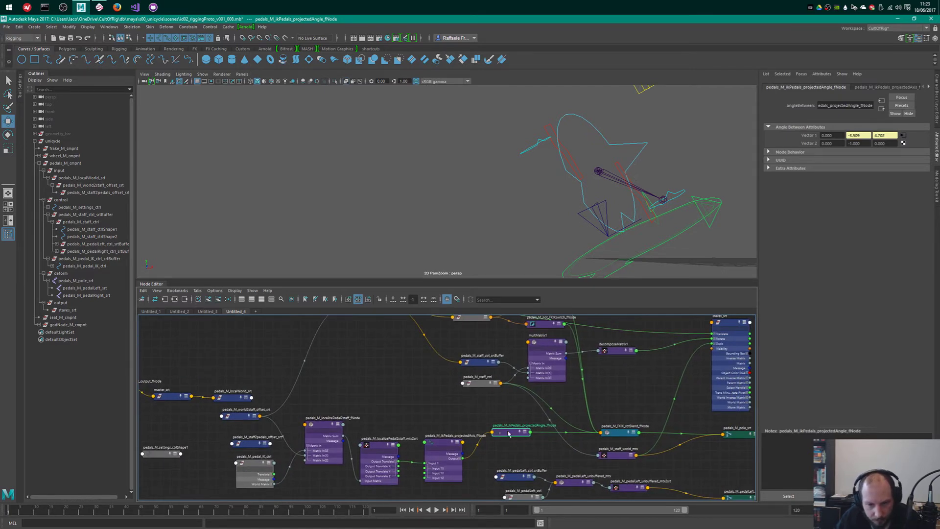
# - Show the connected attributes of pedals_M_ikPedals_projectedAngle_fNode and place the node slightly higher in the graph
pyautogui.press('2')
pyautogui.moveTo(509, 431); pyautogui.dragTo(507, 408)
pyautogui.keyDown('alt'); pyautogui.moveTo(507, 407); pyautogui.dragTo(411, 362, button='right'); pyautogui.keyUp('alt')
pyautogui.keyDown('alt'); pyautogui.moveTo(411, 362); pyautogui.dragTo(535, 399, button='middle'); pyautogui.keyUp('alt')
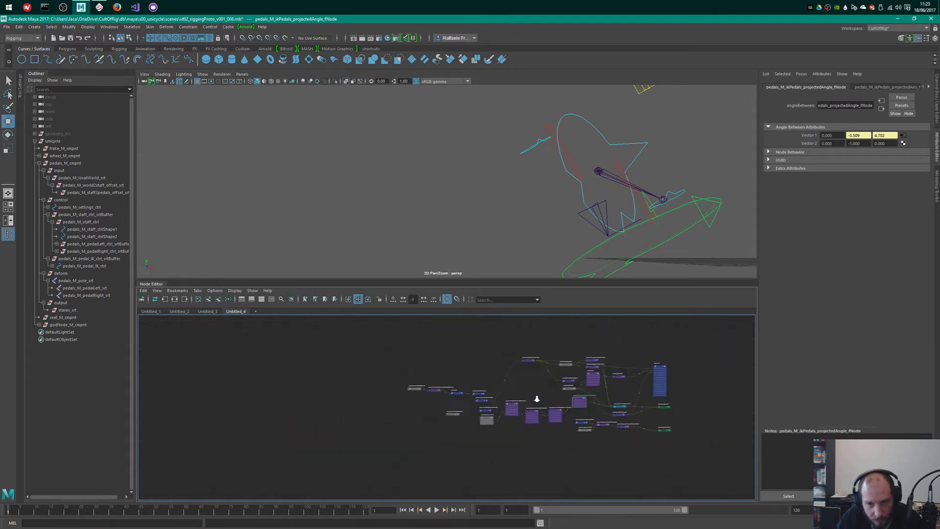
pyautogui.keyDown('alt'); pyautogui.moveTo(535, 398); pyautogui.dragTo(577, 392, button='right'); pyautogui.keyUp('alt')
pyautogui.keyDown('alt'); pyautogui.moveTo(577, 392); pyautogui.dragTo(465, 401, button='middle'); pyautogui.keyUp('alt')
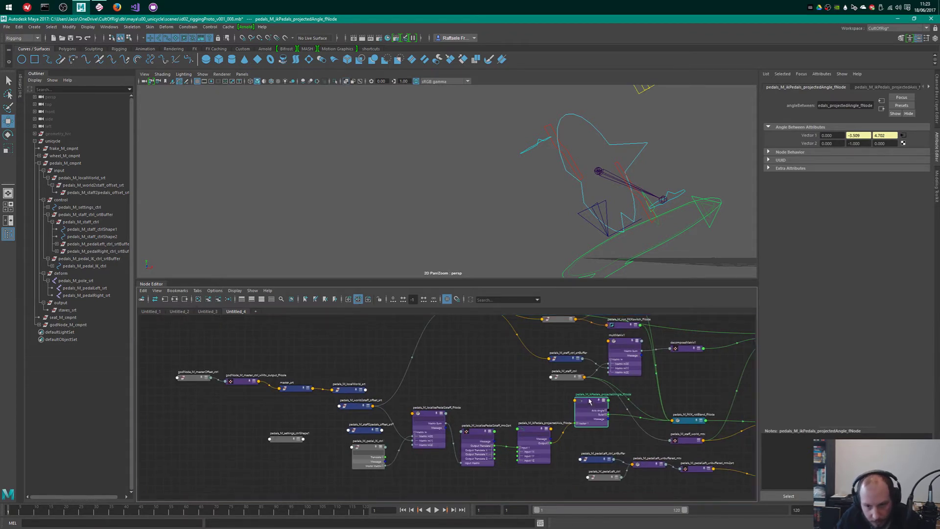
pyautogui.moveTo(589, 401); pyautogui.dragTo(582, 410)
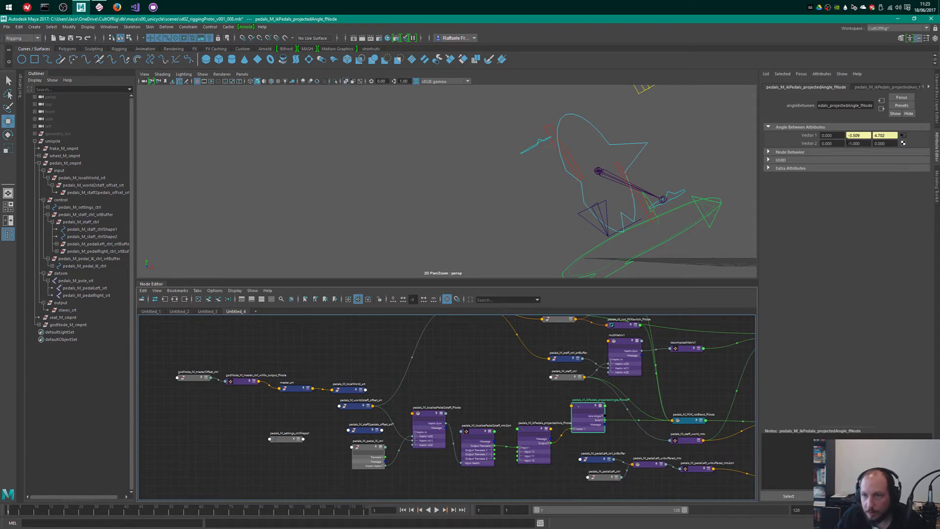
# - Examine the attributes of pedals_M_FKIK_rotBlend_fNode and its incoming projected angle node
pyautogui.keyDown('alt'); pyautogui.moveTo(659, 399); pyautogui.dragTo(563, 409, button='middle'); pyautogui.keyUp('alt')
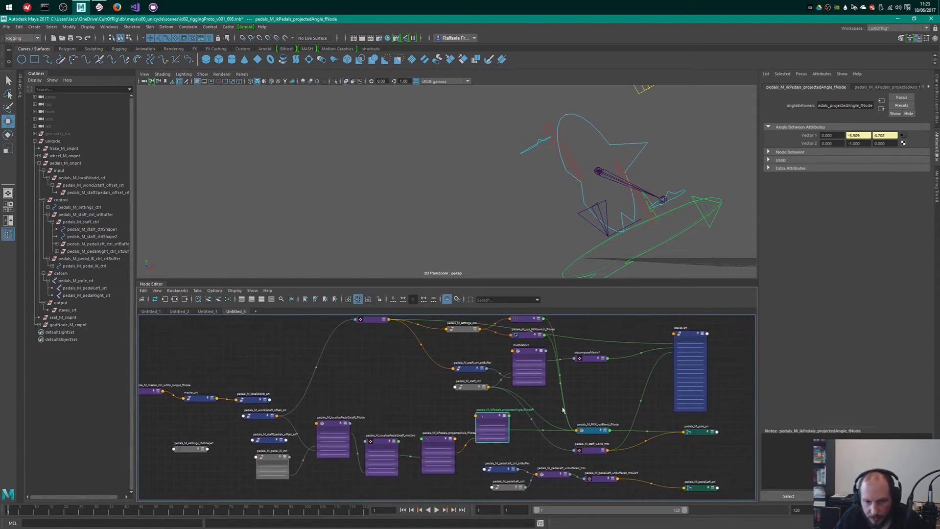
pyautogui.keyDown('alt'); pyautogui.moveTo(570, 409); pyautogui.dragTo(612, 424, button='right'); pyautogui.keyUp('alt')
pyautogui.click(610, 435)
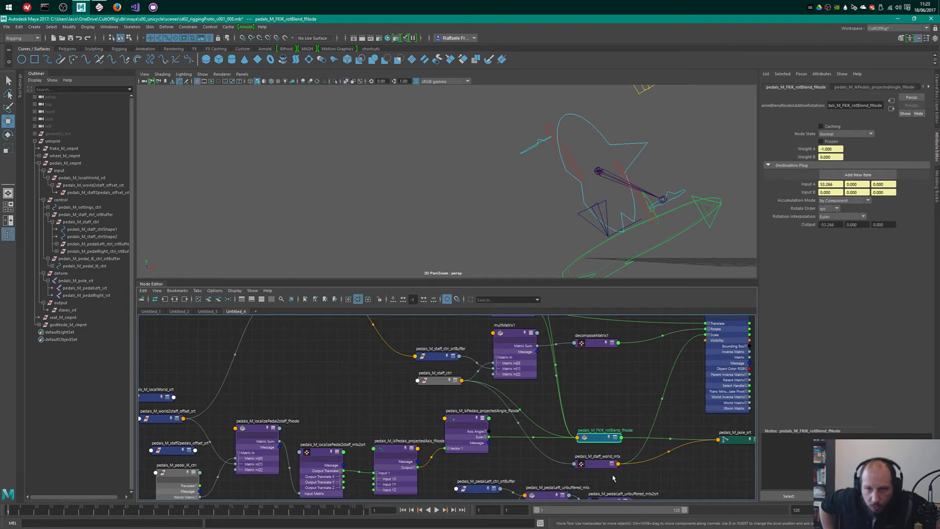
pyautogui.scroll(-3, 595, 469)
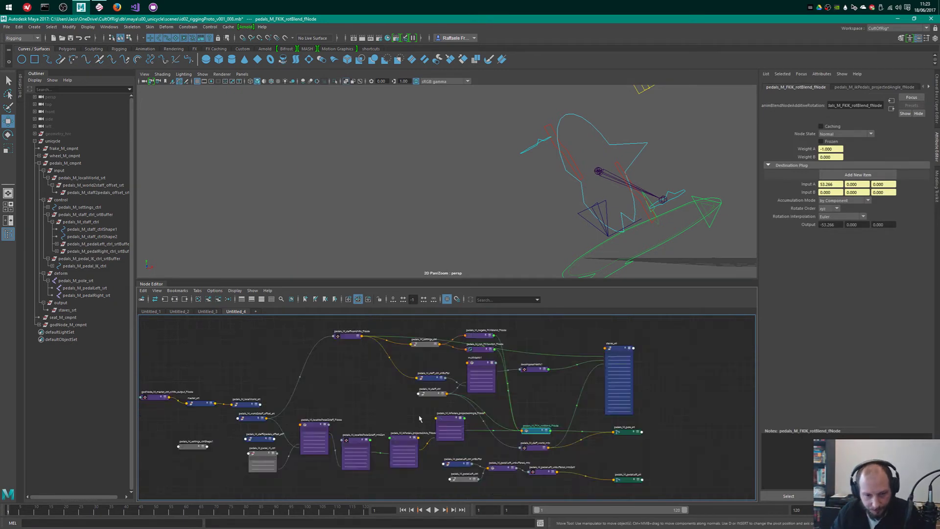
pyautogui.click(450, 420)
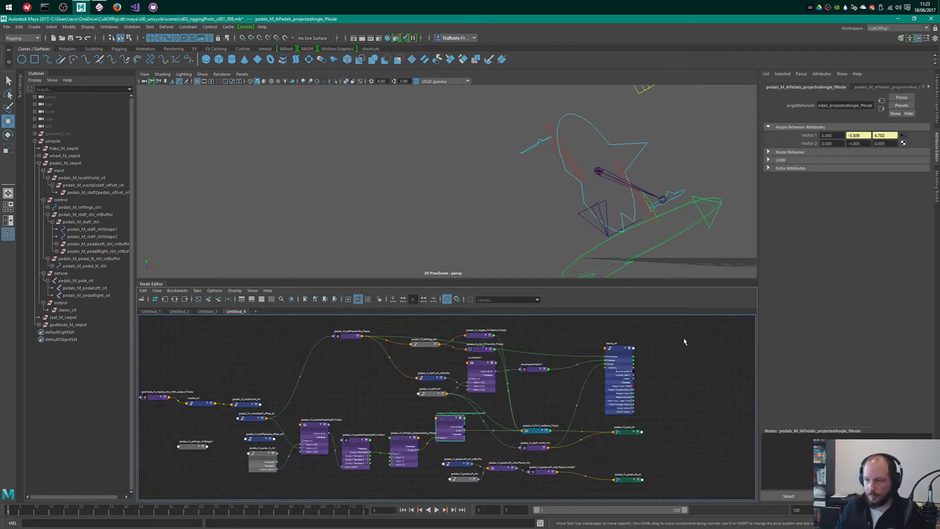
# - Collapse pedals_M_localizePedal2staff_fNode to hide its attributes
pyautogui.keyDown('alt'); pyautogui.moveTo(380, 398); pyautogui.dragTo(400, 411, button='right'); pyautogui.keyUp('alt')
pyautogui.keyDown('alt'); pyautogui.moveTo(401, 411); pyautogui.dragTo(506, 360, button='middle'); pyautogui.keyUp('alt')
pyautogui.moveTo(377, 370); pyautogui.dragTo(368, 414)
pyautogui.press('1')
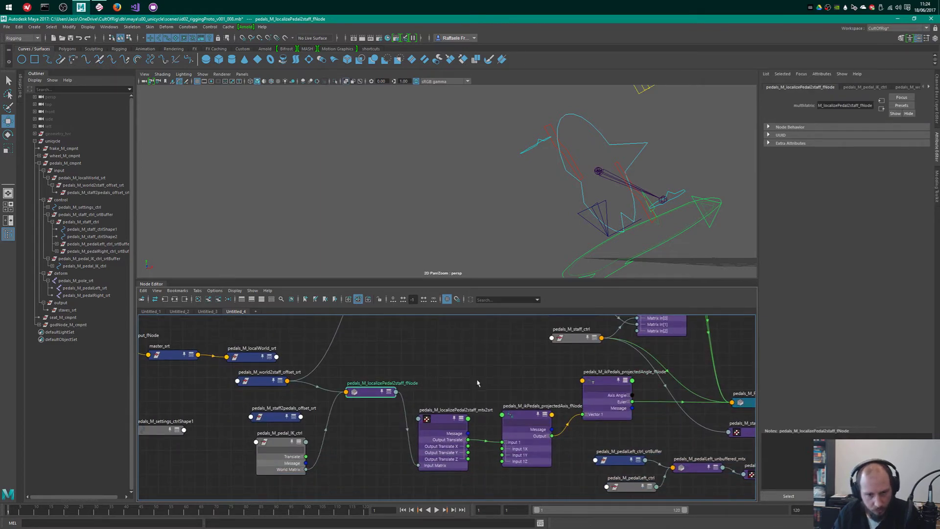
# - Collapse pedals_M_localizePedal2staff_mtx2srt and move it slightly above the level of the matrix node feeding it
pyautogui.click(444, 425)
pyautogui.keyDown('alt'); pyautogui.moveTo(734, 339); pyautogui.dragTo(636, 388, button='middle'); pyautogui.keyUp('alt')
pyautogui.keyDown('alt'); pyautogui.moveTo(636, 387); pyautogui.dragTo(610, 347, button='right'); pyautogui.keyUp('alt')
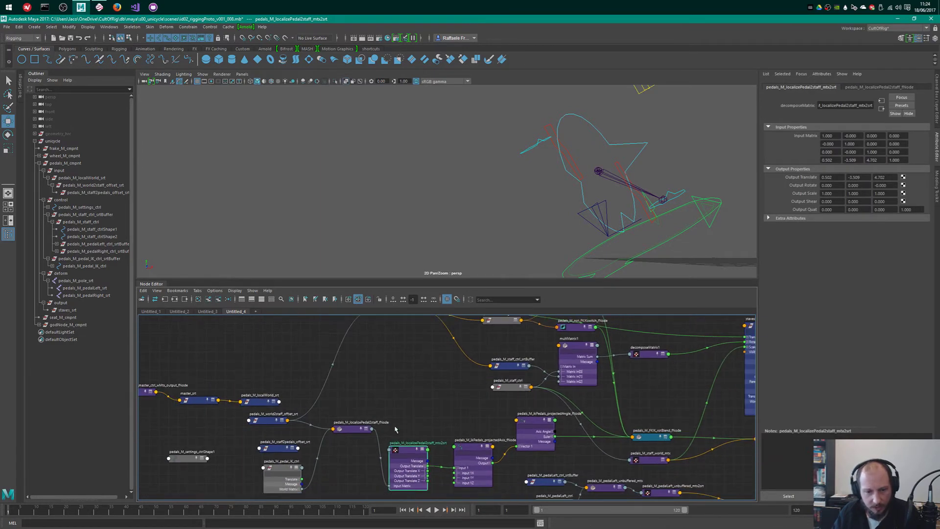
pyautogui.press('1')
pyautogui.moveTo(412, 449); pyautogui.dragTo(416, 413)
pyautogui.click(401, 385)
pyautogui.keyDown('alt'); pyautogui.moveTo(379, 386); pyautogui.dragTo(394, 417, button='right'); pyautogui.keyUp('alt')
pyautogui.keyDown('alt'); pyautogui.moveTo(394, 417); pyautogui.dragTo(436, 381, button='middle'); pyautogui.keyUp('alt')
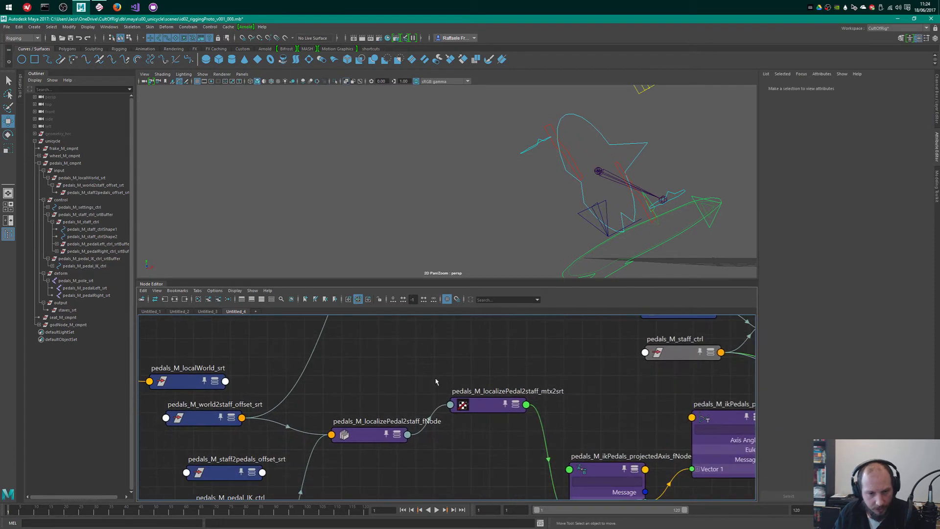
# - Nudge pedals_M_staff_ctrl_srtBuffer to the left and multMatrix1 up and to the left in the node graph
pyautogui.click(385, 435)
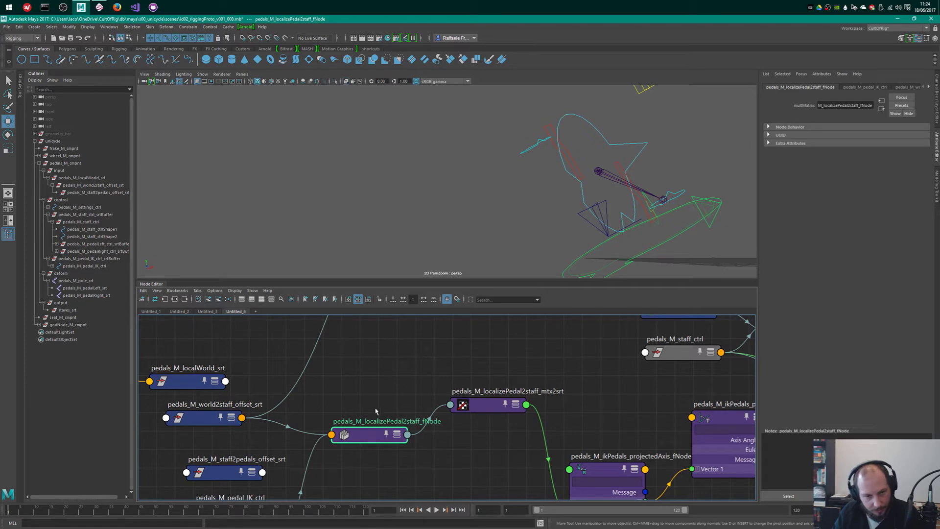
pyautogui.keyDown('alt'); pyautogui.moveTo(377, 411); pyautogui.dragTo(411, 389, button='middle'); pyautogui.keyUp('alt')
pyautogui.scroll(-5, 509, 377)
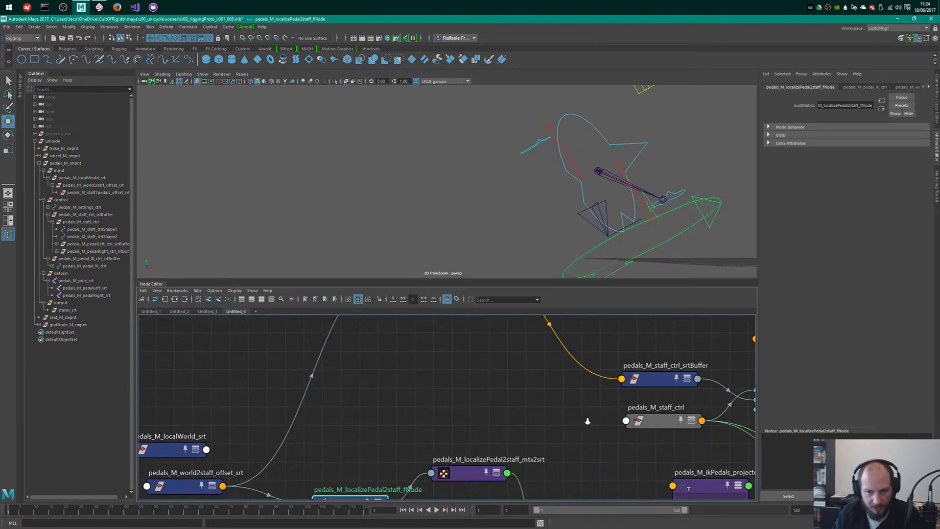
pyautogui.scroll(5, 519, 406)
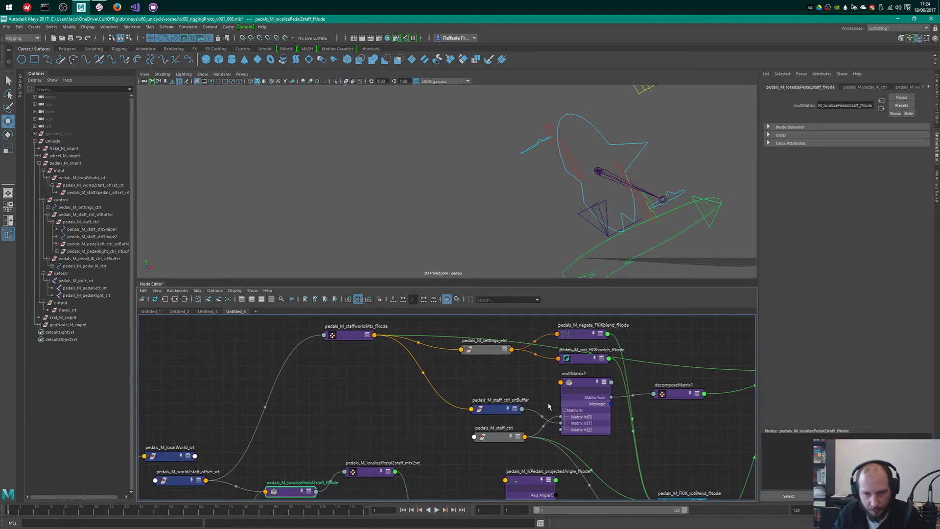
pyautogui.moveTo(499, 412); pyautogui.dragTo(491, 413)
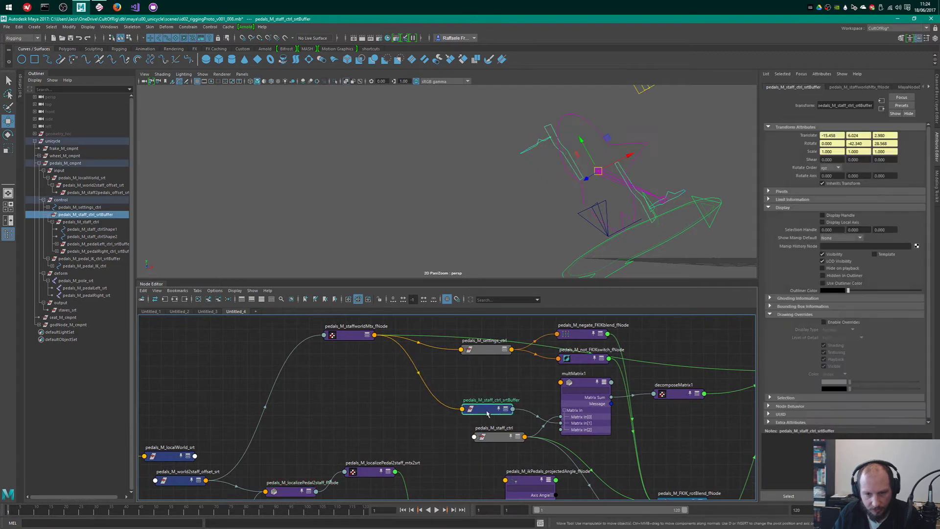
pyautogui.click(502, 439)
pyautogui.keyDown('alt'); pyautogui.moveTo(615, 430); pyautogui.dragTo(507, 388, button='middle'); pyautogui.keyUp('alt')
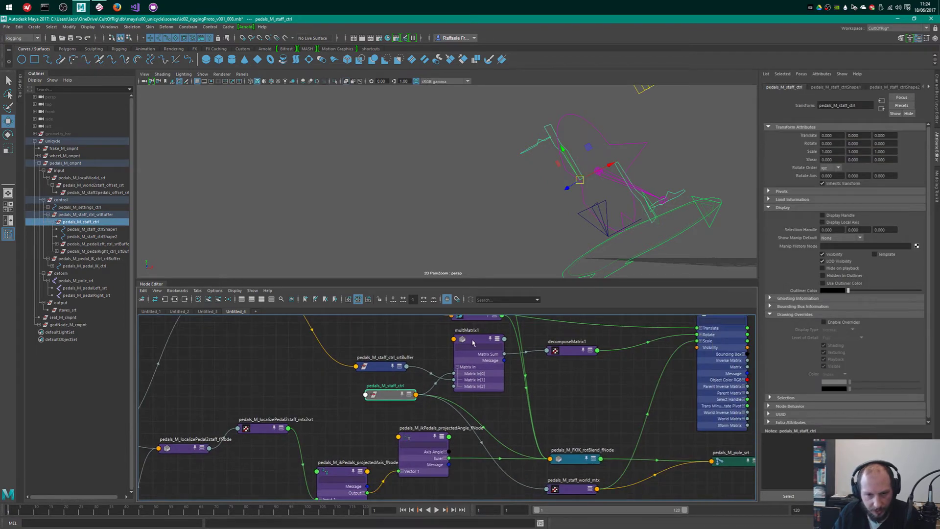
pyautogui.moveTo(472, 343); pyautogui.dragTo(461, 336)
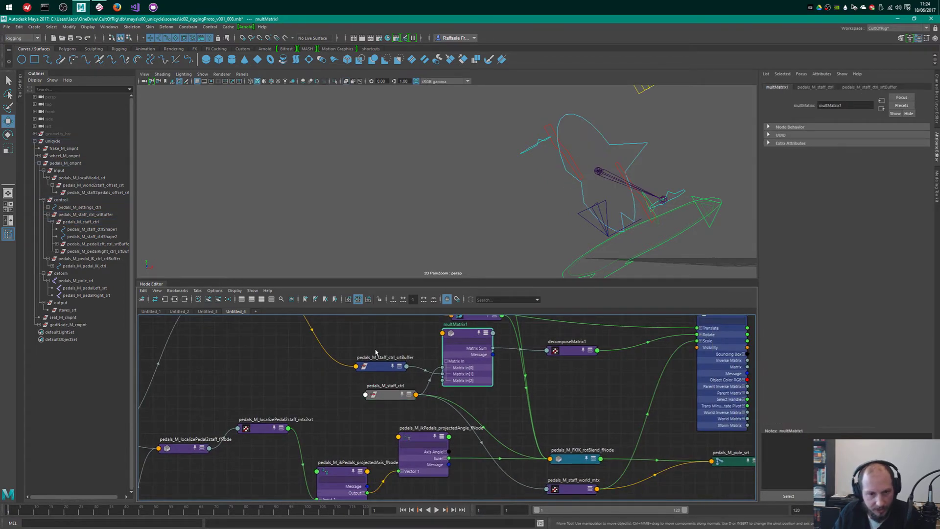
# - Examine the staff control, its srtBuffer, the localizePedal2staff matrix node and decomposeMatrix1
pyautogui.click(378, 365)
pyautogui.click(394, 400)
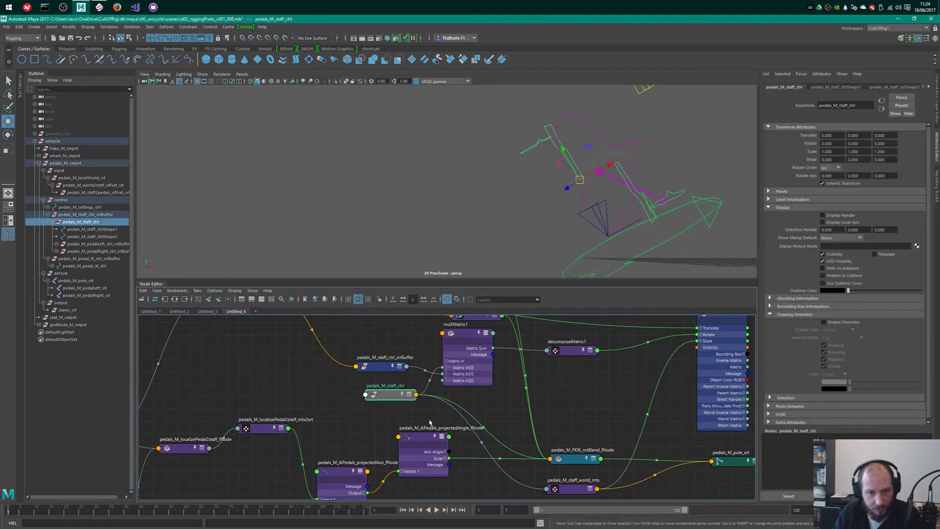
pyautogui.keyDown('alt'); pyautogui.moveTo(619, 398); pyautogui.dragTo(611, 372, button='middle'); pyautogui.keyUp('alt')
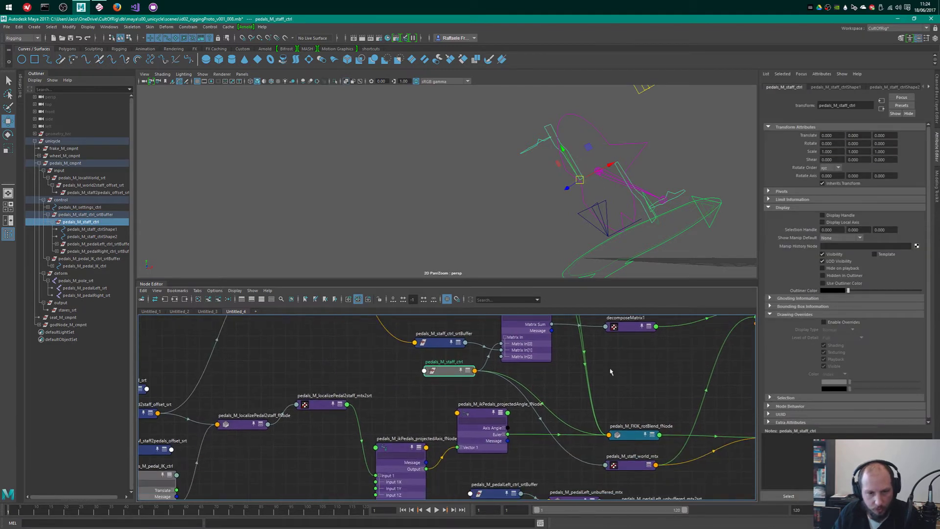
pyautogui.click(242, 424)
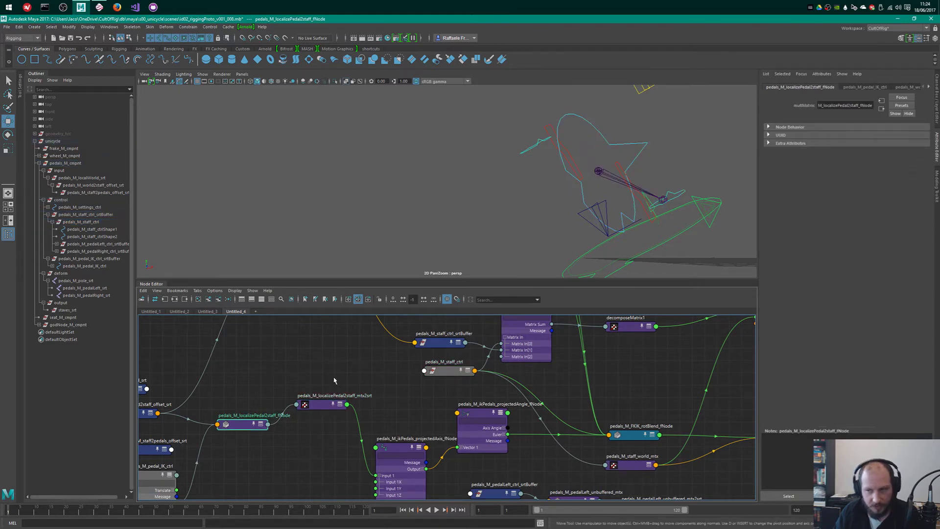
pyautogui.keyDown('alt'); pyautogui.moveTo(666, 377); pyautogui.dragTo(528, 449, button='middle'); pyautogui.keyUp('alt')
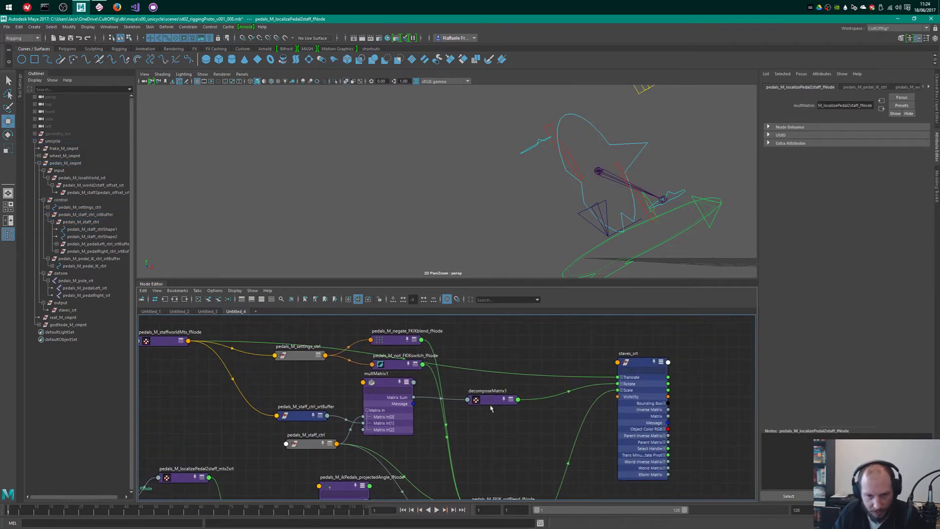
pyautogui.moveTo(489, 405); pyautogui.dragTo(488, 401)
pyautogui.keyDown('alt'); pyautogui.moveTo(412, 432); pyautogui.dragTo(524, 411, button='middle'); pyautogui.keyUp('alt')
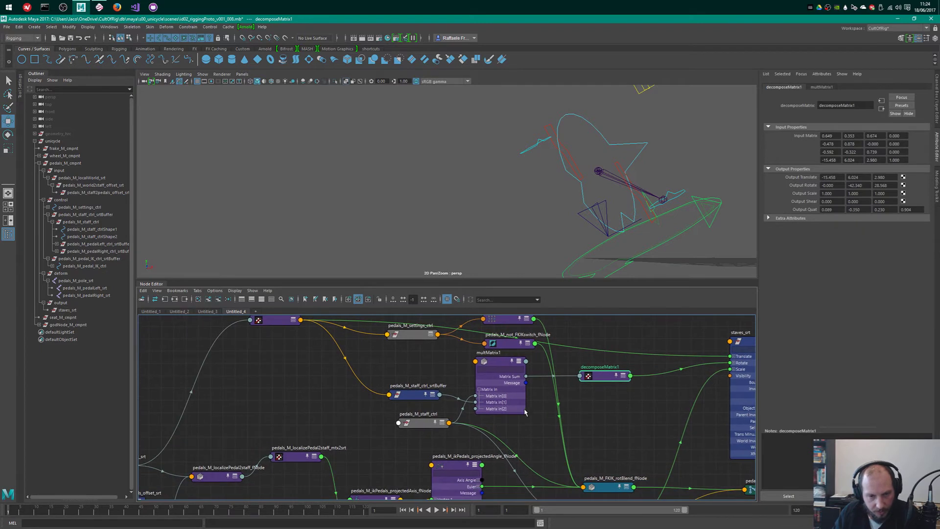
# - Rearrange the staff inputs so pedals_M_staff_ctrl_srtBuffer sits below pedals_M_staff_ctrl
pyautogui.moveTo(395, 375); pyautogui.dragTo(399, 407)
pyautogui.click(417, 350)
pyautogui.moveTo(384, 355); pyautogui.dragTo(395, 385)
pyautogui.keyDown('alt'); pyautogui.moveTo(601, 467); pyautogui.dragTo(510, 379, button='middle'); pyautogui.keyUp('alt')
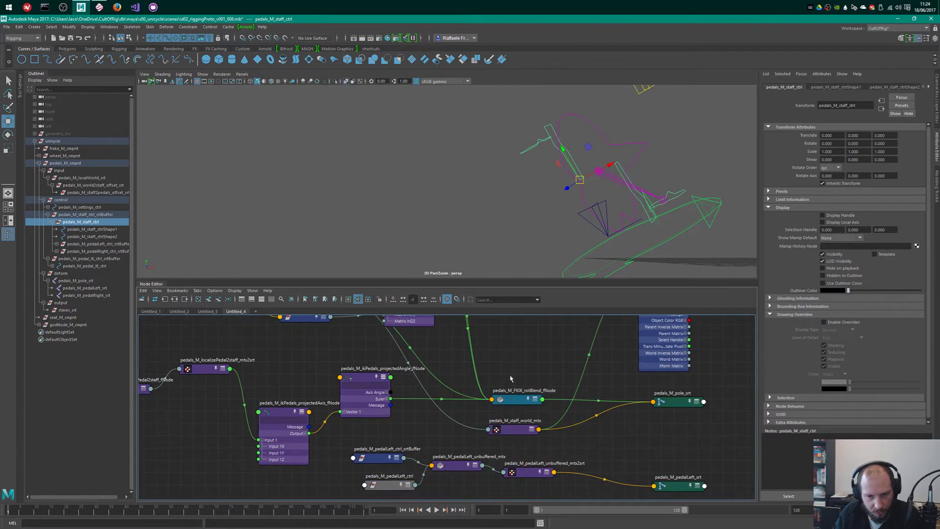
# - Delete pedals_M_FKIK_rotBlend_fNode and pedals_M_staff_world_mtx, and disconnect the projected angle's Euler output from pedals_M_pole_srt's rotate
pyautogui.click(520, 399)
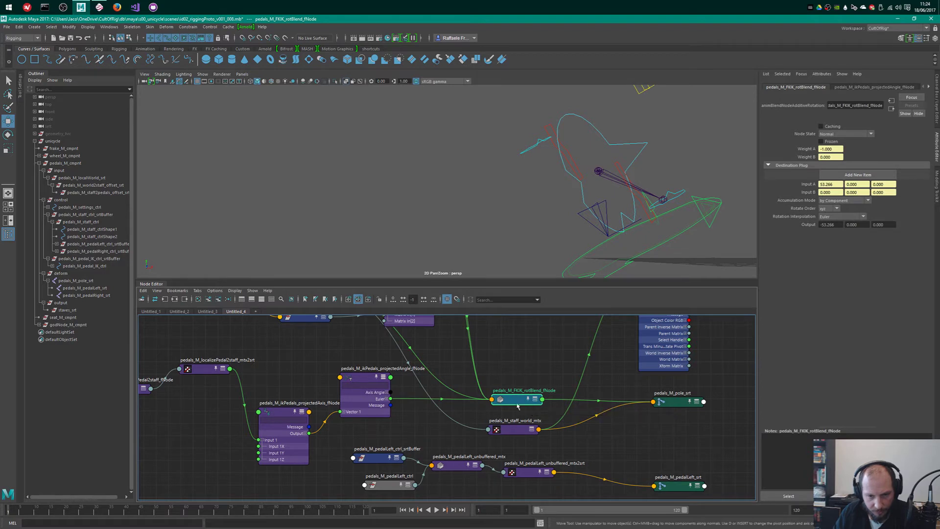
pyautogui.click(512, 429)
pyautogui.moveTo(560, 369); pyautogui.dragTo(487, 408, button='middle')
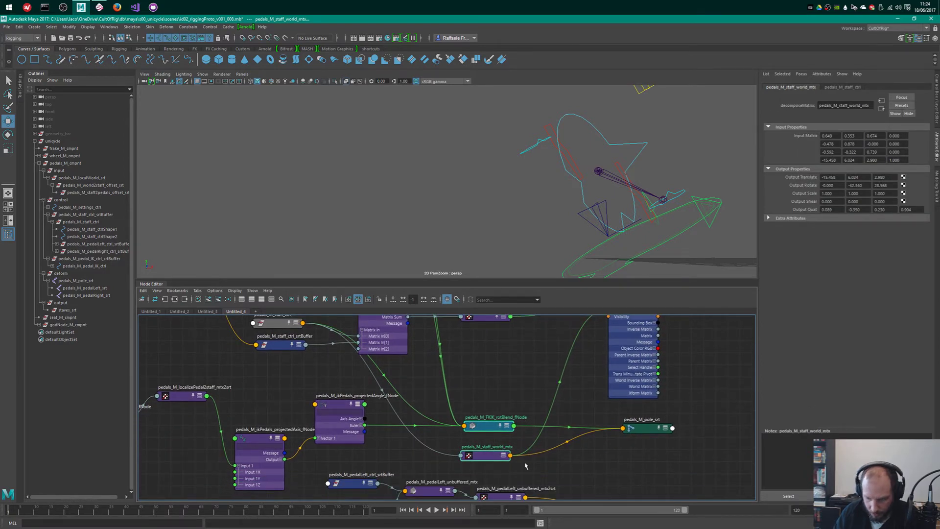
pyautogui.hotkey('ctrl', 'z')
pyautogui.moveTo(637, 428); pyautogui.dragTo(625, 425)
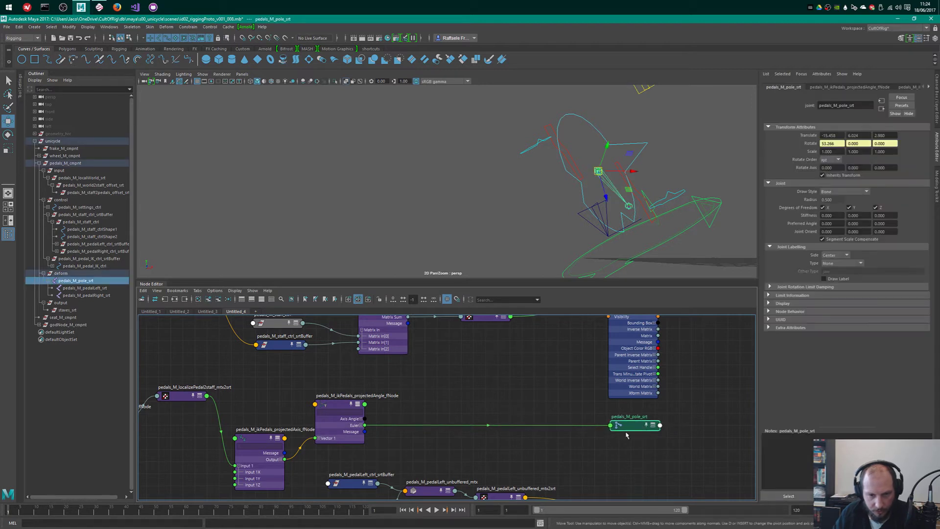
pyautogui.keyDown('ctrl'); pyautogui.keyDown('alt'); pyautogui.keyDown('shift'); pyautogui.moveTo(523, 433); pyautogui.dragTo(525, 416); pyautogui.keyUp('shift'); pyautogui.keyUp('alt'); pyautogui.keyUp('ctrl')
# - Move decomposeMatrix1 closer to multMatrix1
pyautogui.keyDown('alt'); pyautogui.moveTo(483, 422); pyautogui.dragTo(556, 417, button='middle'); pyautogui.keyUp('alt')
pyautogui.keyDown('alt'); pyautogui.moveTo(627, 346); pyautogui.dragTo(592, 449, button='middle'); pyautogui.keyUp('alt')
pyautogui.moveTo(516, 419); pyautogui.dragTo(483, 419)
# - Lower pedals_M_localizePedal2staff_mtx2srt in the chain and move the projected angle node further from the projected axis node
pyautogui.keyDown('alt'); pyautogui.moveTo(539, 411); pyautogui.dragTo(605, 374, button='middle'); pyautogui.keyUp('alt')
pyautogui.keyDown('alt'); pyautogui.moveTo(505, 444); pyautogui.dragTo(541, 430, button='middle'); pyautogui.keyUp('alt')
pyautogui.keyDown('alt'); pyautogui.moveTo(255, 446); pyautogui.dragTo(272, 393, button='middle'); pyautogui.keyUp('alt')
pyautogui.moveTo(349, 390); pyautogui.dragTo(351, 418)
pyautogui.moveTo(504, 398); pyautogui.dragTo(619, 389)
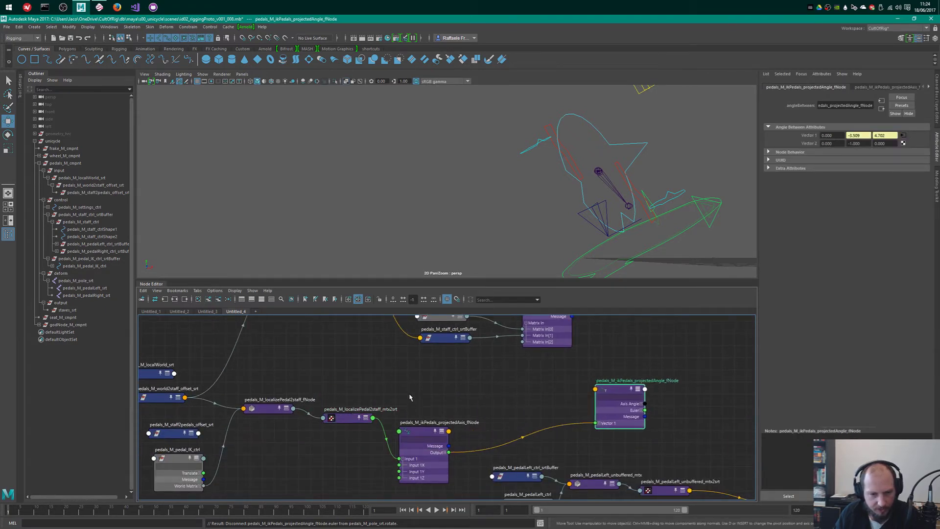
# - Collapse pedals_M_ikPedals_projectedAxis_fNode, align it with mtx2srt, and bring the projected angle node closer to it
pyautogui.click(424, 432)
pyautogui.press('1')
pyautogui.moveTo(424, 432); pyautogui.dragTo(443, 419)
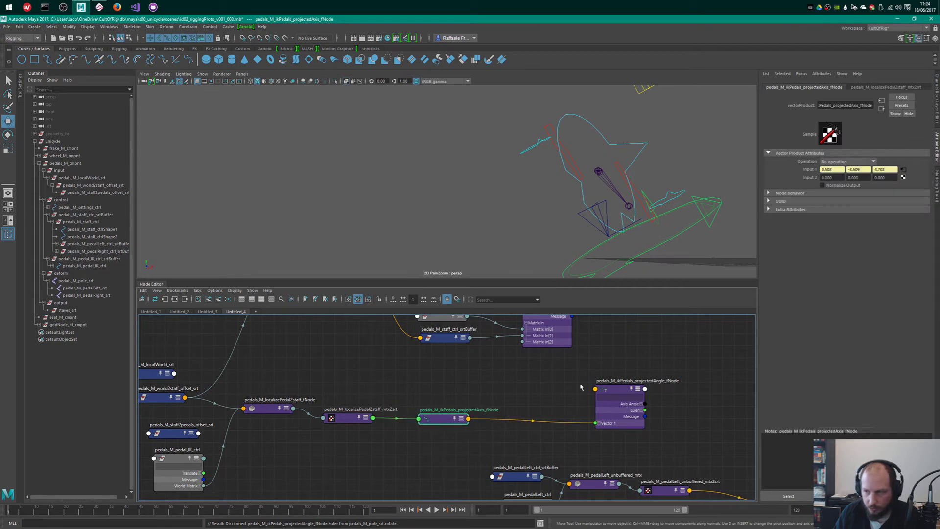
pyautogui.moveTo(623, 381); pyautogui.dragTo(551, 389)
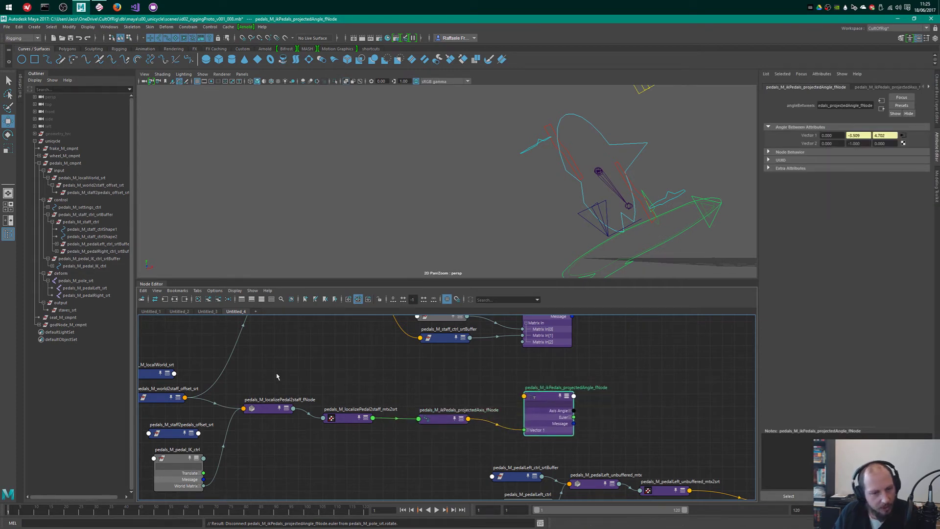
# - Nudge pedals_M_staff2pedals_offset_srt to the left and review the chain from pedals_M_pedal_IK_ctrl to the projected axis node
pyautogui.keyDown('alt'); pyautogui.moveTo(139, 454); pyautogui.dragTo(281, 442, button='middle'); pyautogui.keyUp('alt')
pyautogui.moveTo(308, 422); pyautogui.dragTo(295, 425)
pyautogui.click(320, 454)
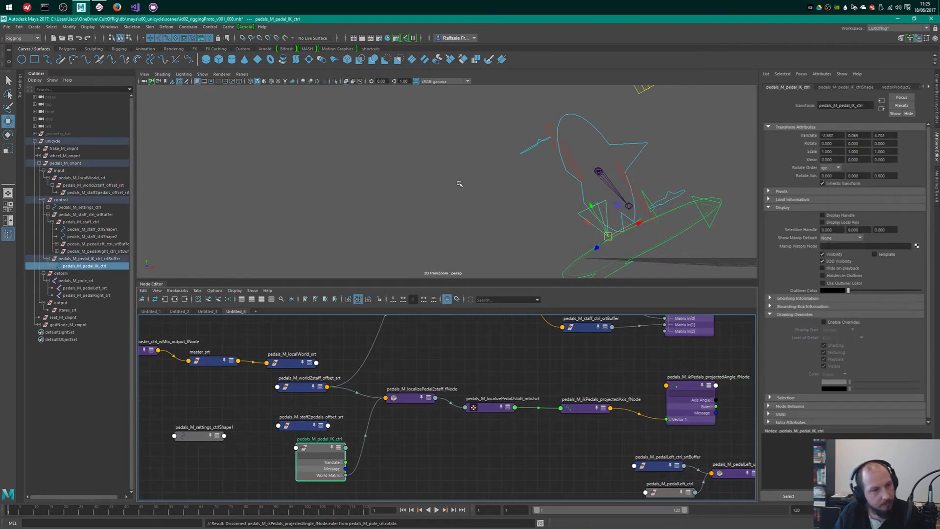
pyautogui.click(414, 384)
pyautogui.click(585, 407)
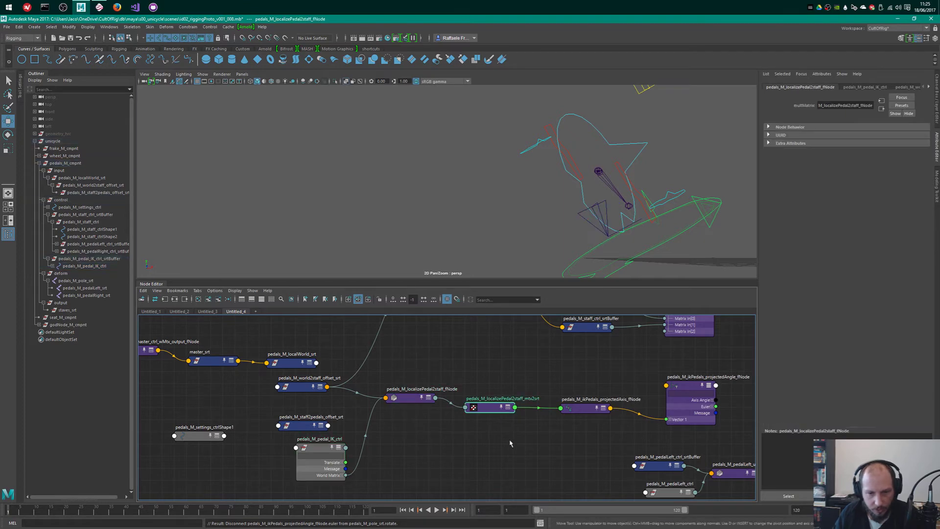
pyautogui.keyDown('alt'); pyautogui.moveTo(609, 391); pyautogui.dragTo(529, 399, button='middle'); pyautogui.keyUp('alt')
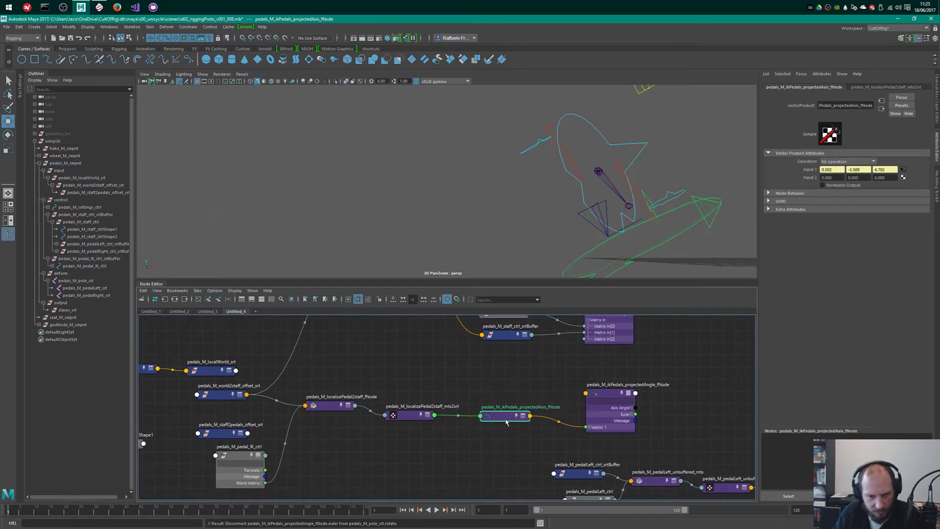
# - Align pedals_M_ikPedals_projectedAxis_fNode with the mtx2srt node and move the projected angle node slightly further from it
pyautogui.moveTo(506, 422); pyautogui.dragTo(506, 411)
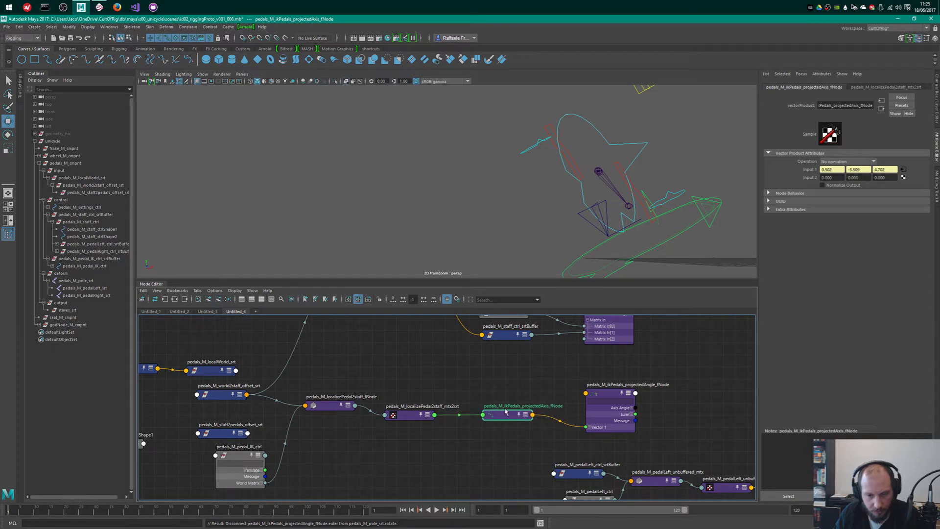
pyautogui.click(607, 393)
pyautogui.moveTo(607, 393); pyautogui.dragTo(618, 388)
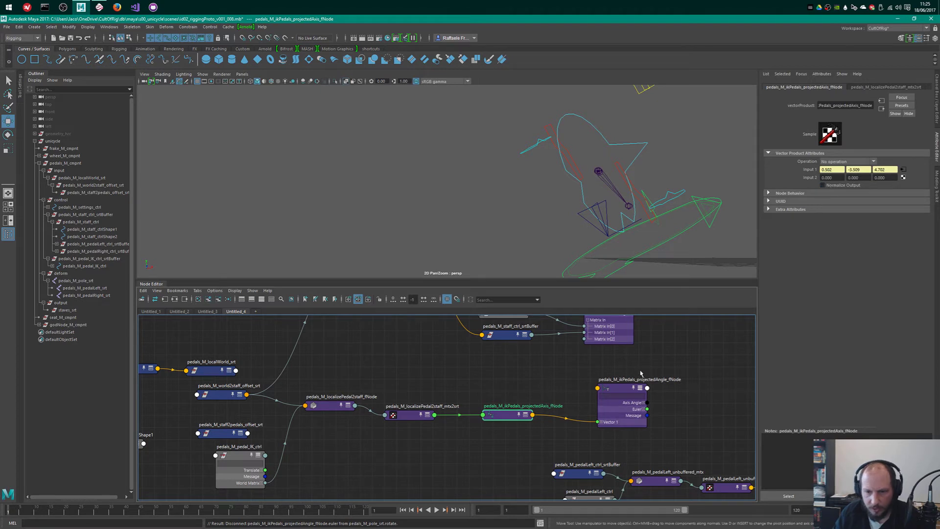
# - Enable Normalize Output on pedals_M_ikPedals_projectedAxis_fNode and nudge the node slightly down
pyautogui.click(635, 391)
pyautogui.click(514, 407)
pyautogui.click(823, 186)
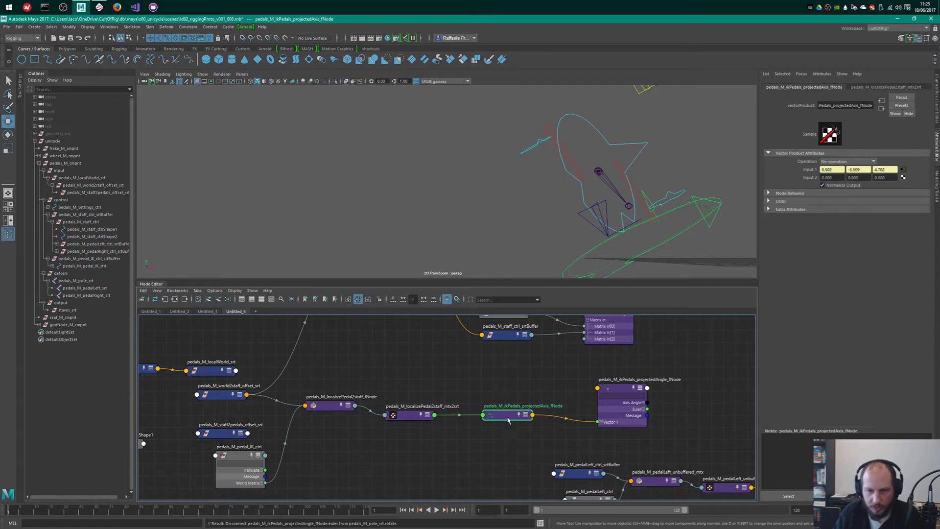
pyautogui.moveTo(509, 415); pyautogui.dragTo(510, 417)
# - Check the input vectors of pedals_M_ikPedals_projectedAngle_fNode and move the node closer to the projected axis node
pyautogui.click(600, 398)
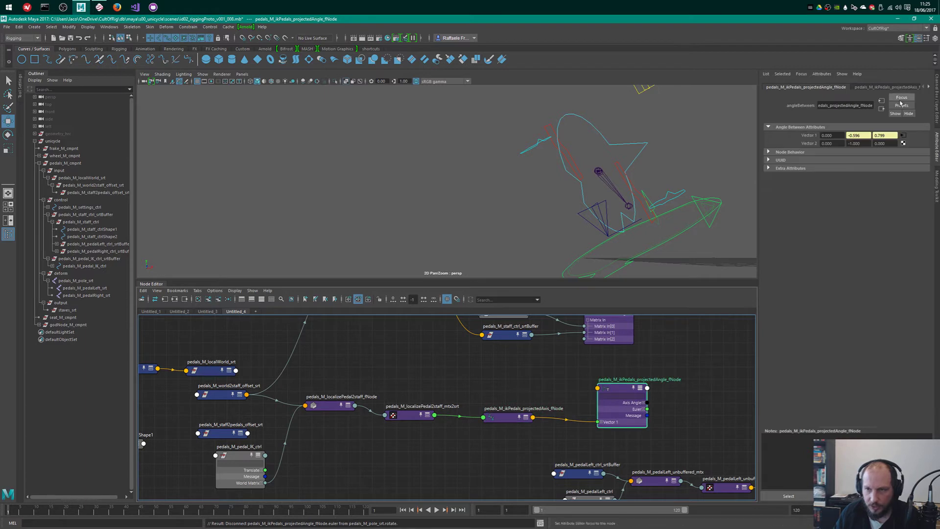
pyautogui.keyDown('alt'); pyautogui.moveTo(609, 190); pyautogui.dragTo(570, 174); pyautogui.keyUp('alt')
pyautogui.moveTo(619, 388); pyautogui.dragTo(584, 384)
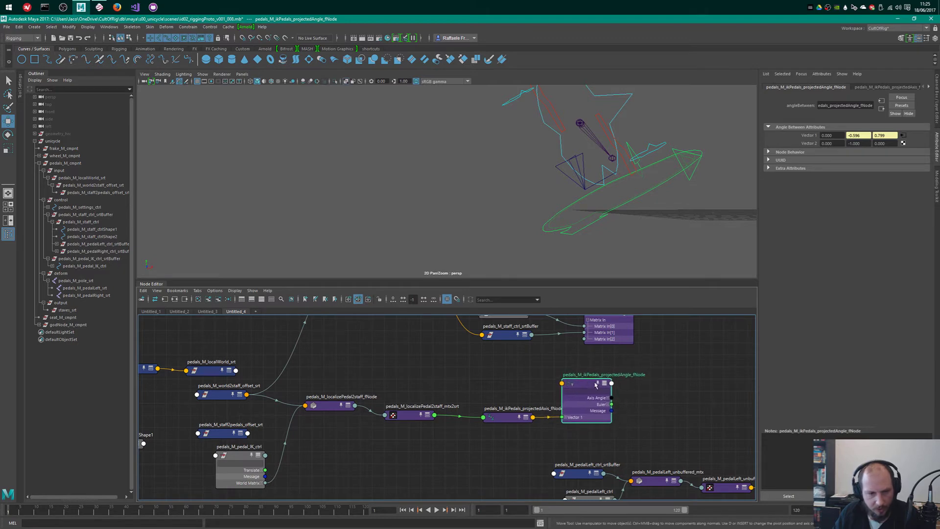
# - Expand decomposeMatrix1 to its connected attributes and nudge it while reviewing its rotation link to staves_srt
pyautogui.keyDown('alt'); pyautogui.moveTo(654, 353); pyautogui.dragTo(526, 402, button='middle'); pyautogui.keyUp('alt')
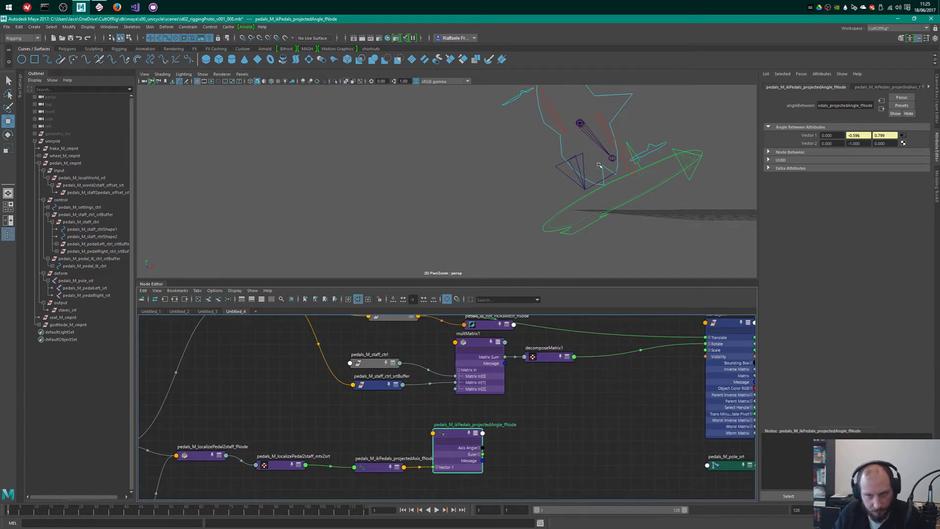
pyautogui.keyDown('alt'); pyautogui.moveTo(539, 401); pyautogui.dragTo(536, 419, button='middle'); pyautogui.keyUp('alt')
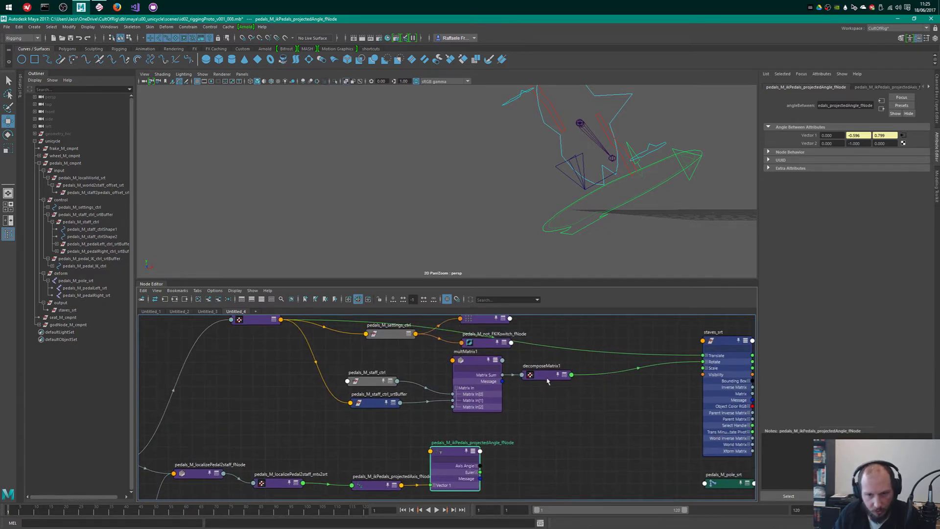
pyautogui.click(555, 378)
pyautogui.moveTo(546, 375); pyautogui.dragTo(554, 373)
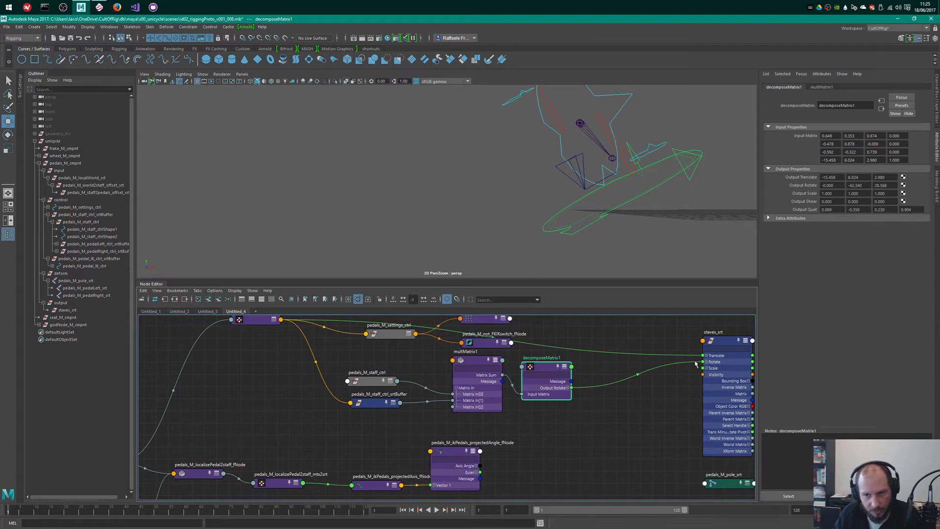
pyautogui.keyDown('alt'); pyautogui.moveTo(507, 366); pyautogui.dragTo(513, 327, button='middle'); pyautogui.keyUp('alt')
# - Shift pedals_M_staff_ctrl slightly to the left in the graph and inspect the attributes of pedals_M_staff_ctrl_srtBuffer
pyautogui.click(473, 420)
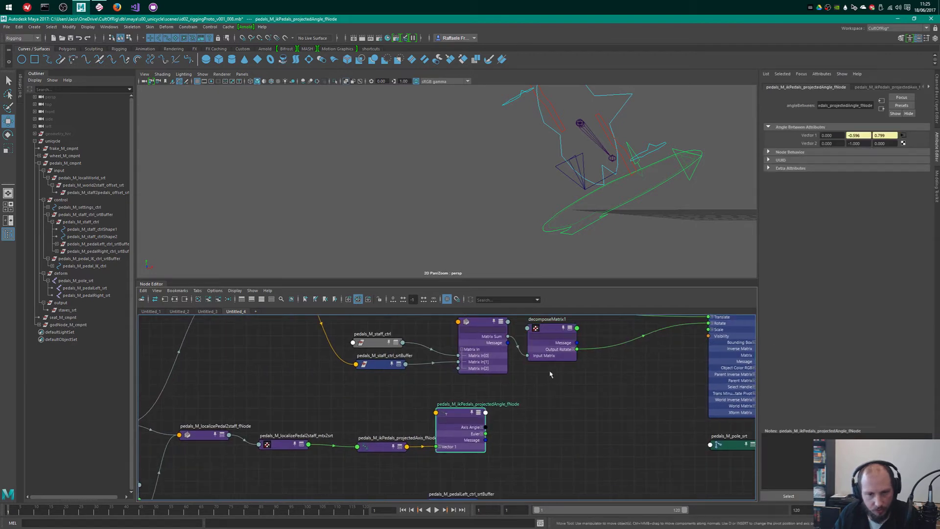
pyautogui.keyDown('alt'); pyautogui.moveTo(509, 371); pyautogui.dragTo(509, 407, button='middle'); pyautogui.keyUp('alt')
pyautogui.moveTo(371, 381); pyautogui.dragTo(378, 405)
pyautogui.click(372, 376)
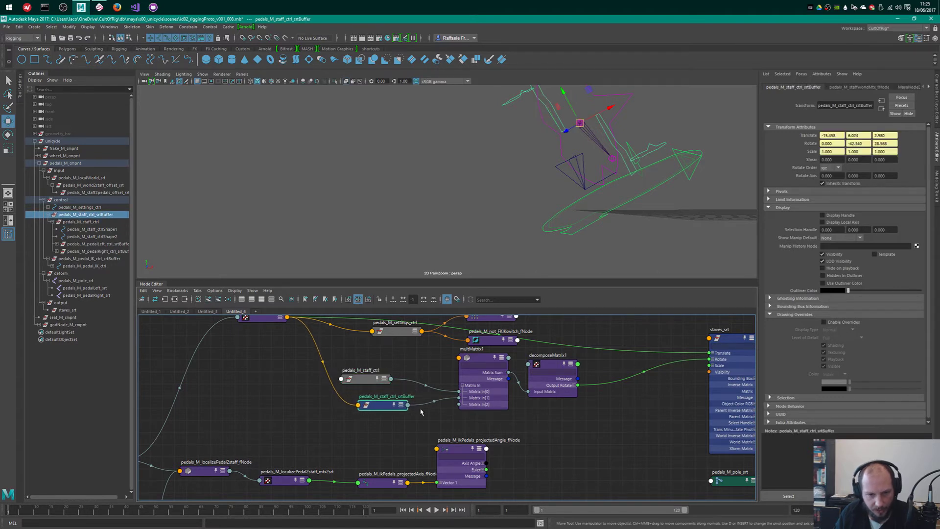
# - Create a composeMatrix node in the empty graph area near the projected angle node
pyautogui.click(531, 457)
pyautogui.press('Tab')
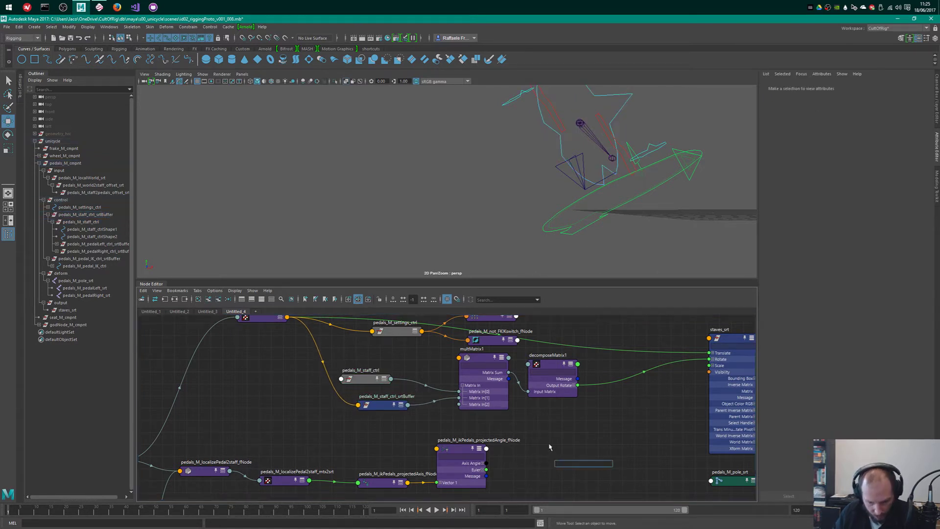
pyautogui.write('compo')
pyautogui.press('Down')
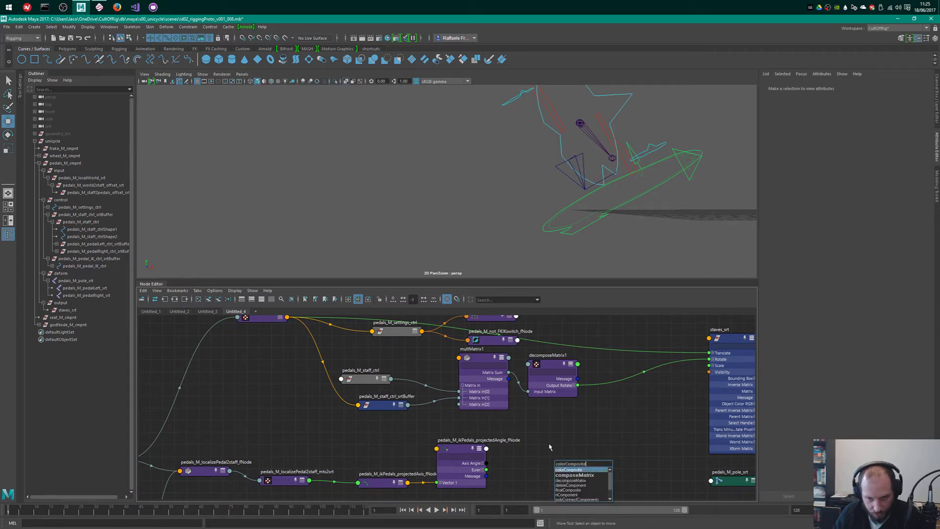
pyautogui.press('Down')
pyautogui.press('Return')
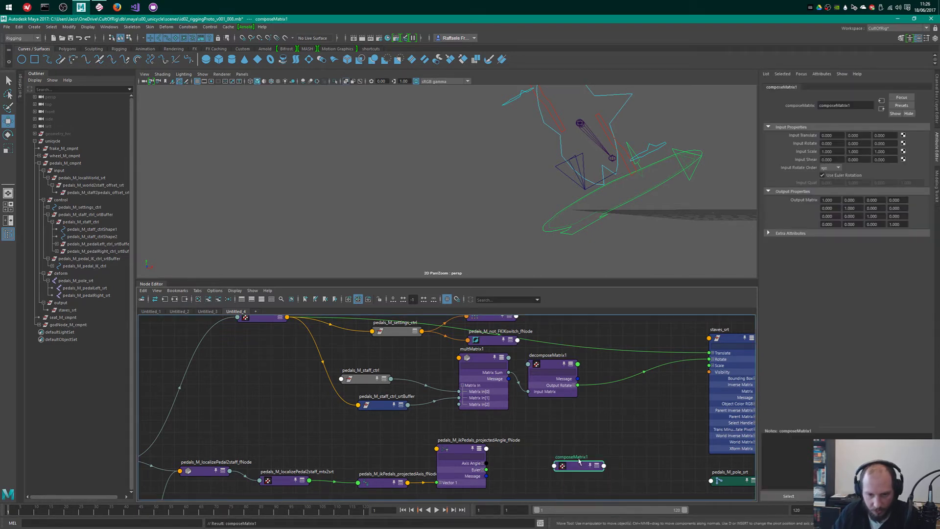
# - Place the new composeMatrix node beside pedals_M_ikPedals_projectedAngle_fNode and expand it to expose its attributes
pyautogui.click(596, 465)
pyautogui.moveTo(597, 465); pyautogui.dragTo(553, 450)
pyautogui.press('4')
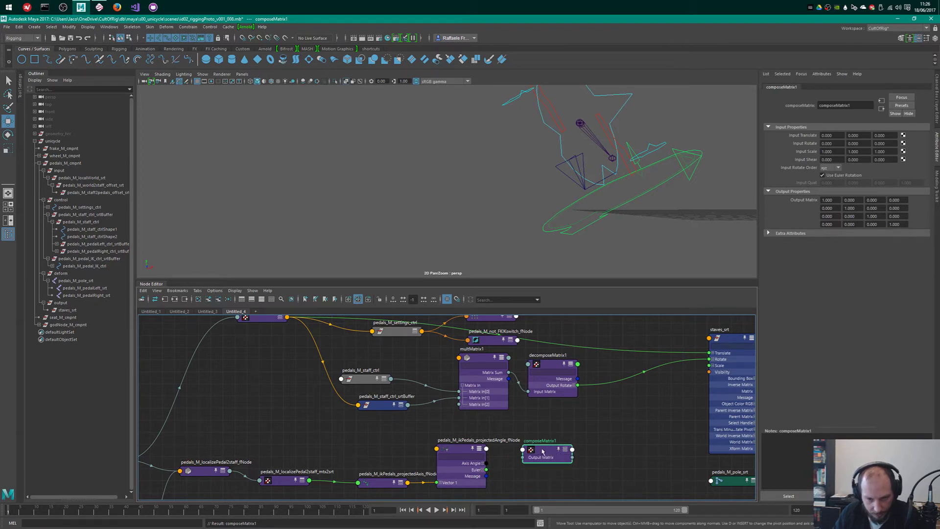
pyautogui.scroll(5, 577, 447)
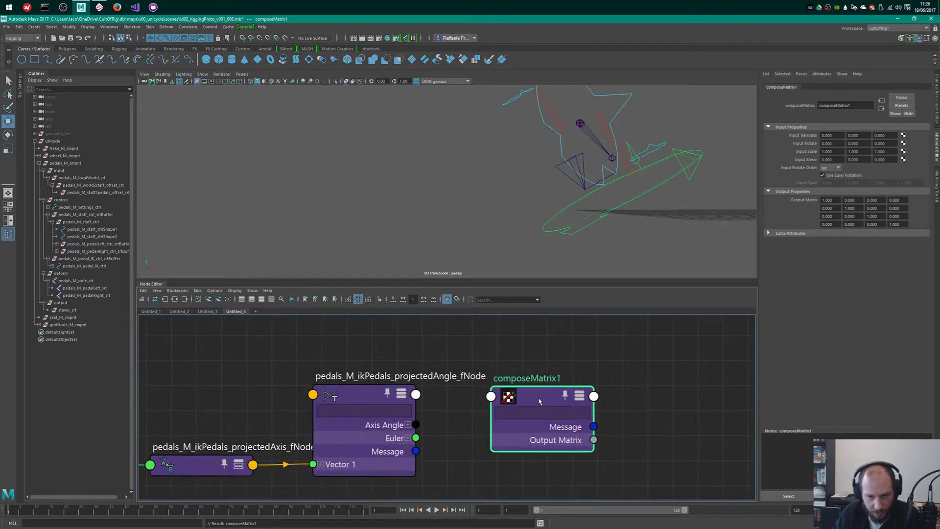
# - Connect the Euler output of pedals_M_ikPedals_projectedAngle_fNode to composeMatrix1's Input Rotate and expand both attributes into their X, Y and Z channels
pyautogui.click(552, 361)
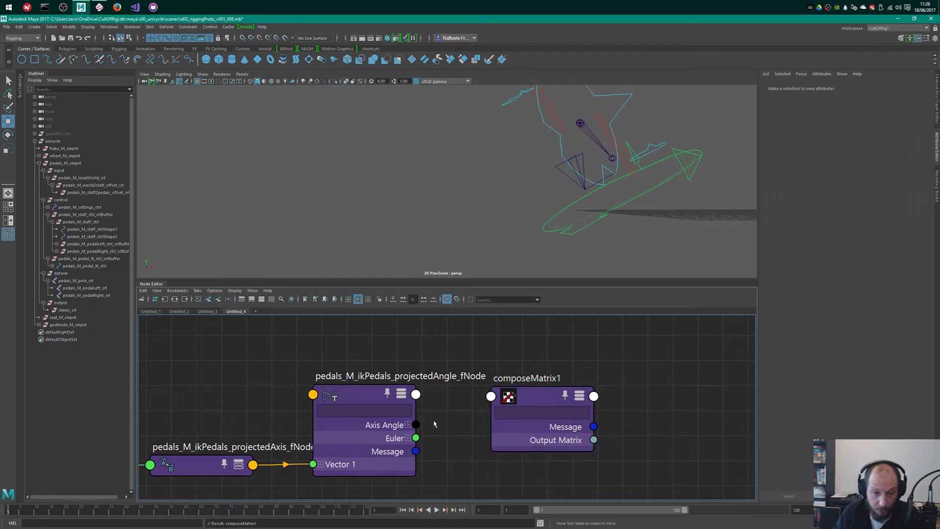
pyautogui.moveTo(415, 438); pyautogui.dragTo(508, 405)
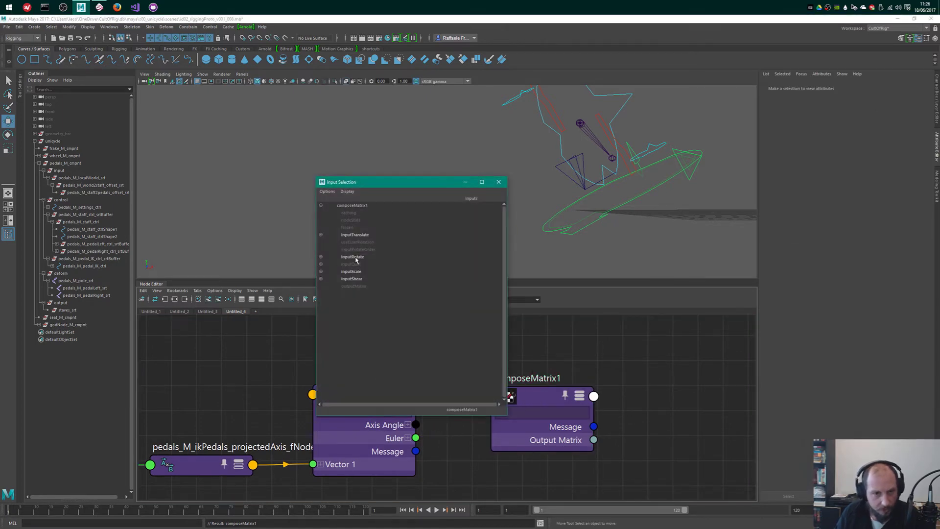
pyautogui.click(354, 257)
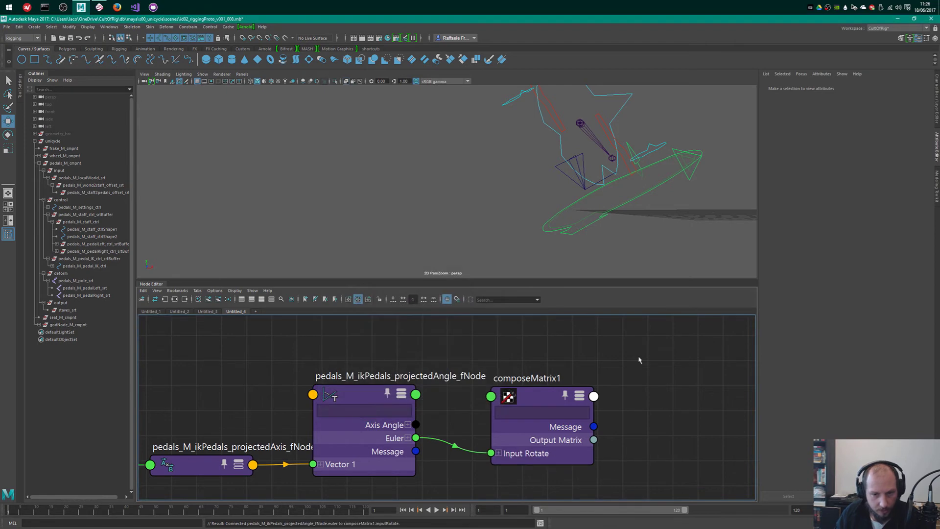
pyautogui.click(408, 437)
pyautogui.click(497, 452)
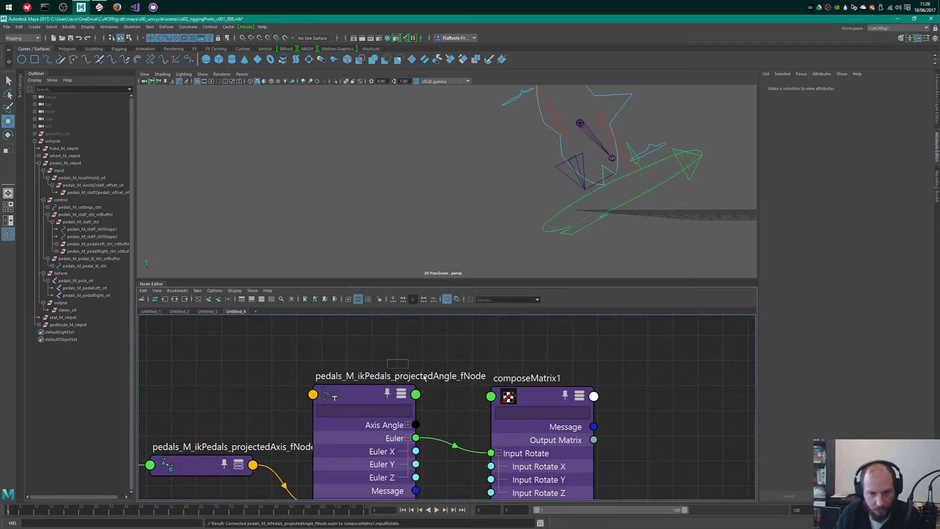
# - Collapse the projected angle node and composeMatrix1 to their compact display and place composeMatrix1 just after the angle node, slightly lower
pyautogui.moveTo(397, 363); pyautogui.dragTo(587, 387)
pyautogui.press('1')
pyautogui.keyDown('alt'); pyautogui.moveTo(586, 386); pyautogui.dragTo(645, 367, button='middle'); pyautogui.keyUp('alt')
pyautogui.keyDown('alt'); pyautogui.moveTo(645, 367); pyautogui.dragTo(440, 392, button='right'); pyautogui.keyUp('alt')
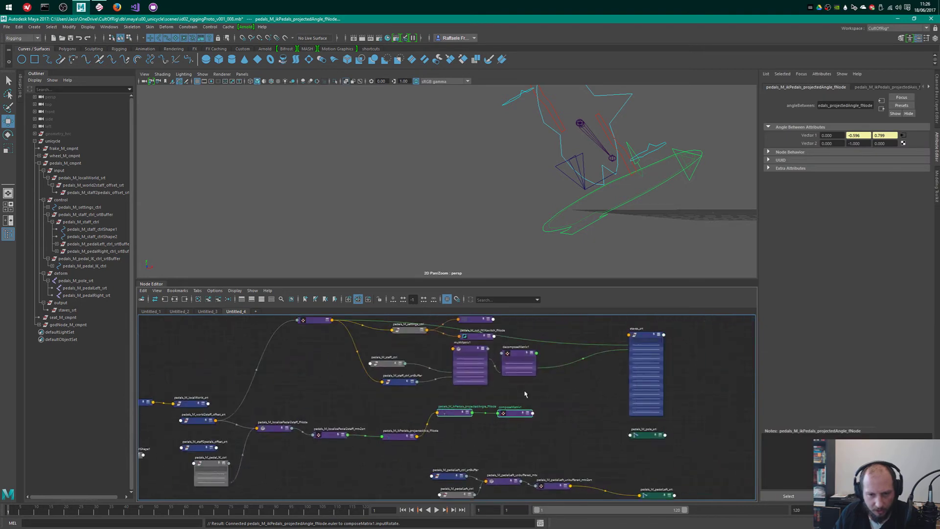
pyautogui.click(545, 389)
pyautogui.keyDown('alt'); pyautogui.moveTo(545, 402); pyautogui.dragTo(634, 415, button='right'); pyautogui.keyUp('alt')
pyautogui.moveTo(481, 421); pyautogui.dragTo(461, 422)
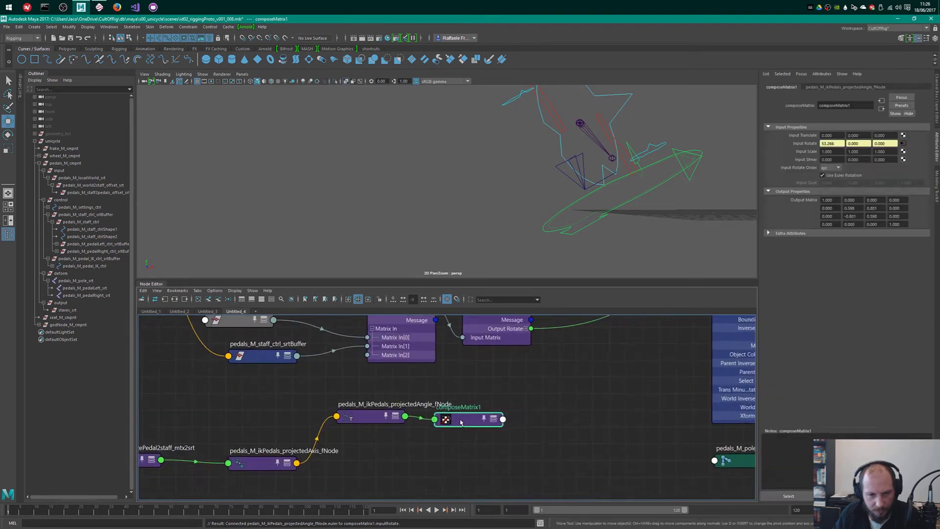
pyautogui.keyDown('alt'); pyautogui.moveTo(506, 404); pyautogui.dragTo(553, 440, button='middle'); pyautogui.keyUp('alt')
pyautogui.moveTo(527, 449); pyautogui.dragTo(527, 462)
pyautogui.keyDown('alt'); pyautogui.moveTo(592, 427); pyautogui.dragTo(561, 414, button='right'); pyautogui.keyUp('alt')
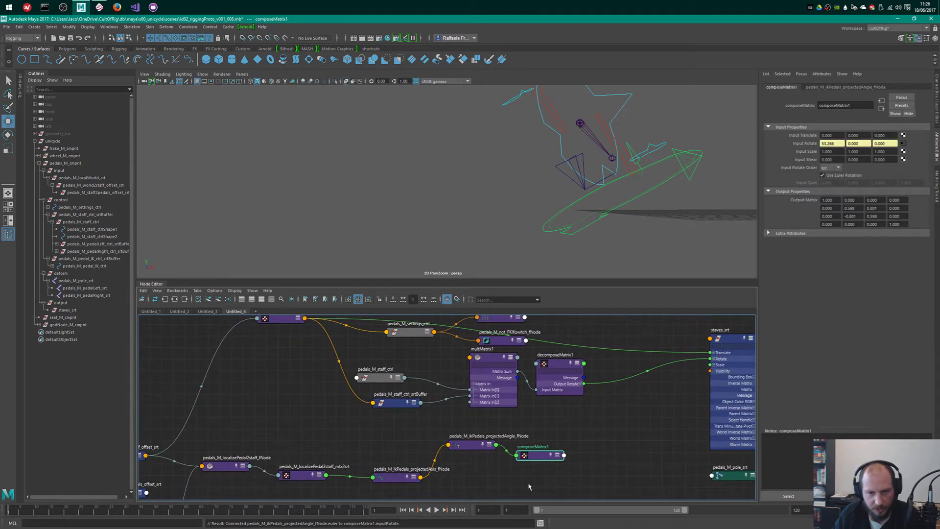
pyautogui.moveTo(532, 455); pyautogui.dragTo(541, 460)
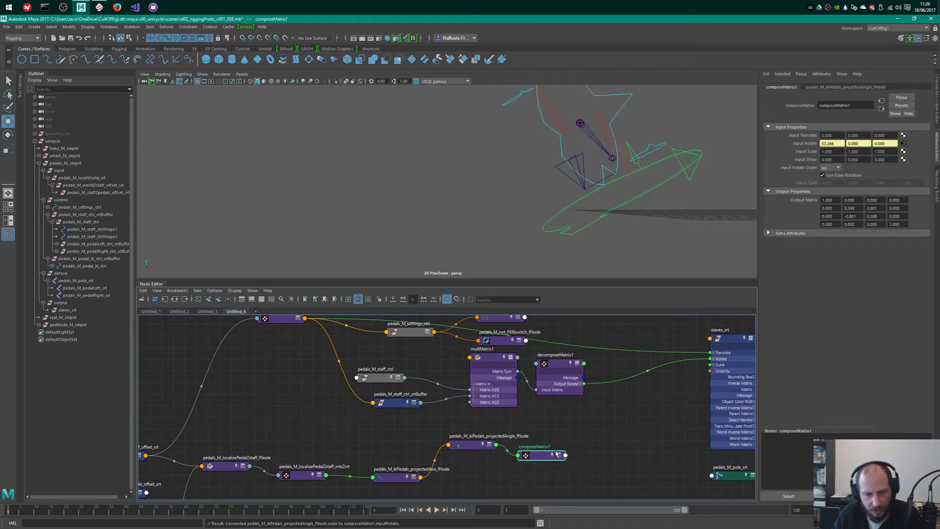
pyautogui.doubleClick(541, 458)
pyautogui.click(597, 445)
# - Tighten the layout of the IK chain by moving the mtx2srt, projected axis, projected angle and composeMatrix1 nodes closer together
pyautogui.keyDown('alt'); pyautogui.moveTo(445, 455); pyautogui.dragTo(532, 420, button='middle'); pyautogui.keyUp('alt')
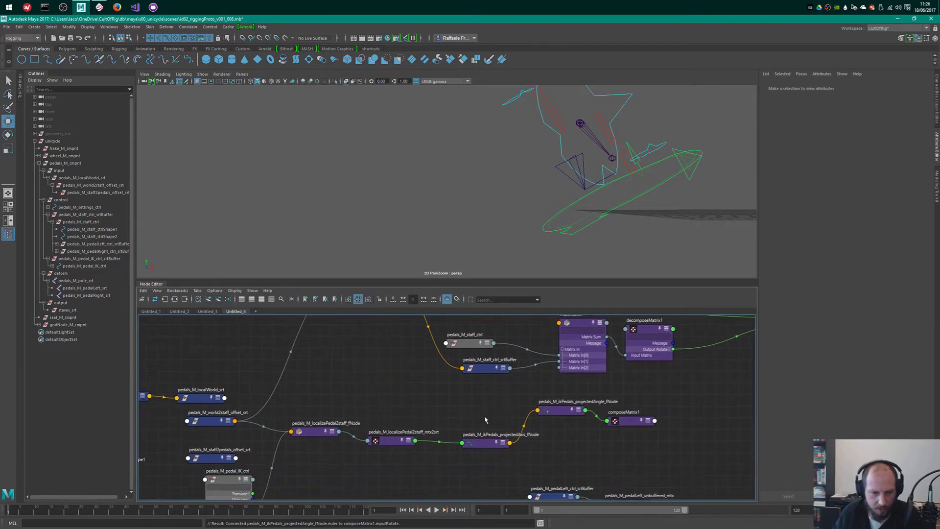
pyautogui.moveTo(484, 401); pyautogui.dragTo(594, 422)
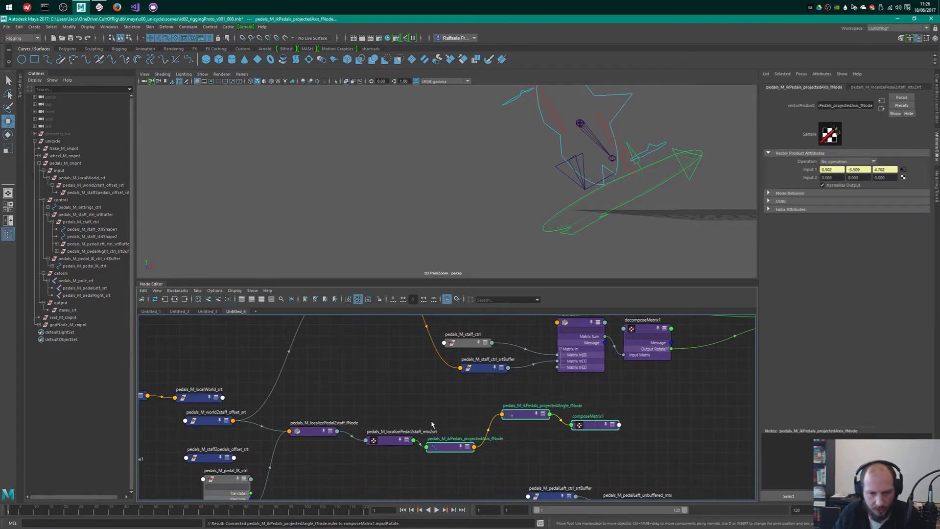
pyautogui.moveTo(389, 443); pyautogui.dragTo(377, 443)
pyautogui.click(447, 446)
pyautogui.moveTo(530, 417); pyautogui.dragTo(528, 425)
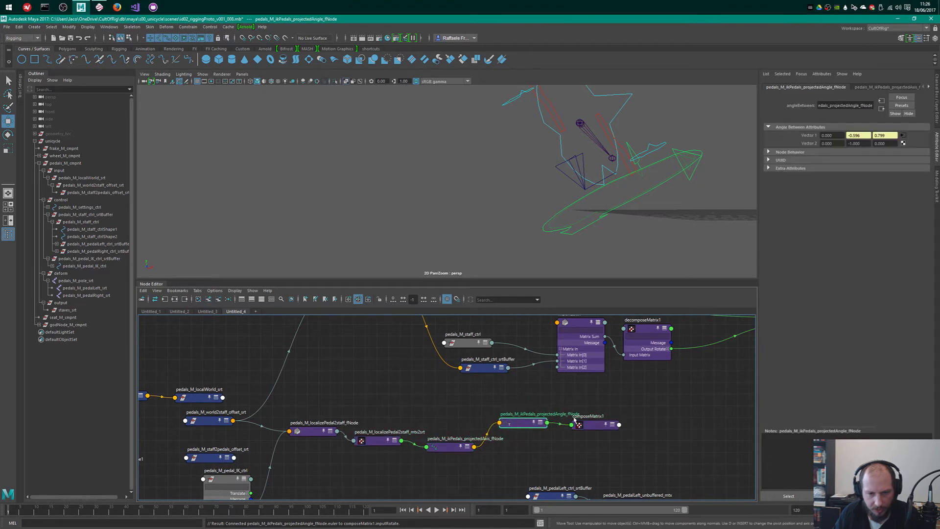
pyautogui.click(577, 440)
pyautogui.moveTo(595, 425); pyautogui.dragTo(591, 435)
# - Examine how pedals_M_staff_ctrl feeds multMatrix1, compare it with composeMatrix1, and check the pedal rig in the viewport
pyautogui.keyDown('alt'); pyautogui.moveTo(681, 412); pyautogui.dragTo(588, 433, button='middle'); pyautogui.keyUp('alt')
pyautogui.scroll(1, 588, 433)
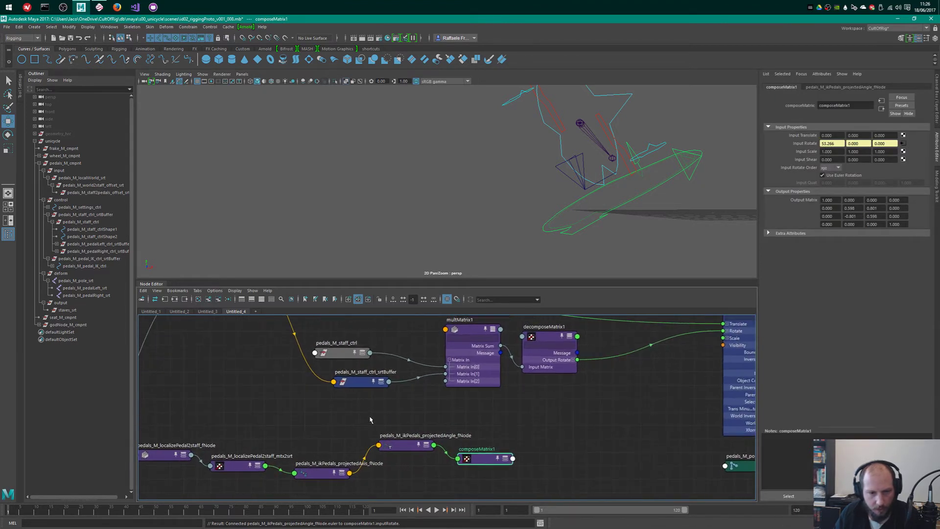
pyautogui.click(338, 351)
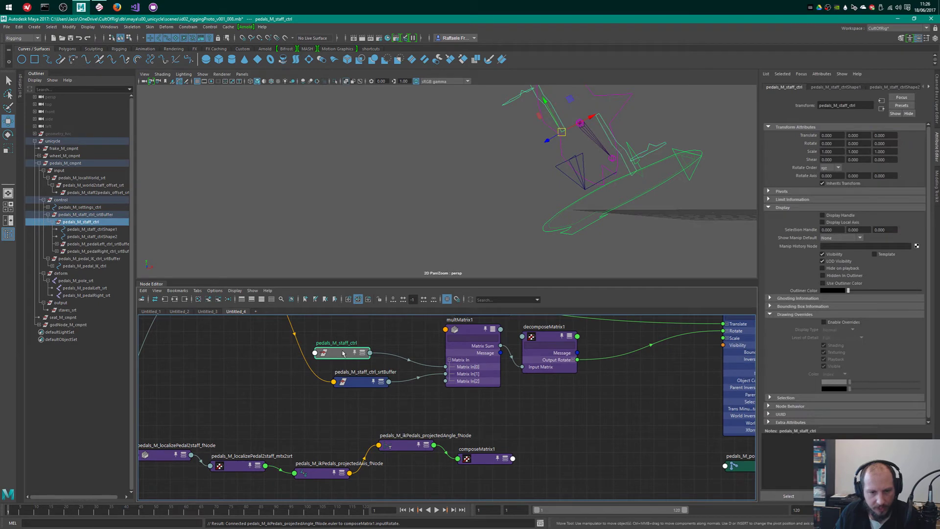
pyautogui.moveTo(492, 381); pyautogui.dragTo(497, 386)
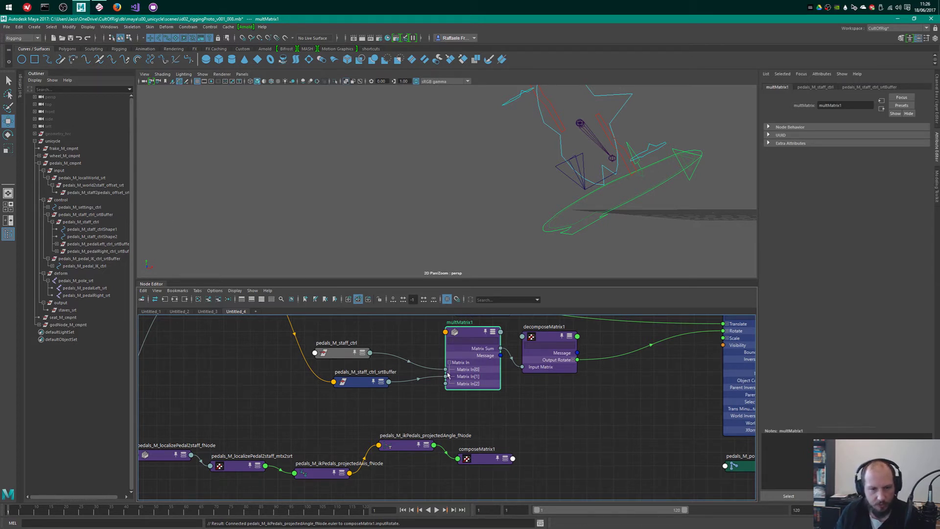
pyautogui.click(473, 411)
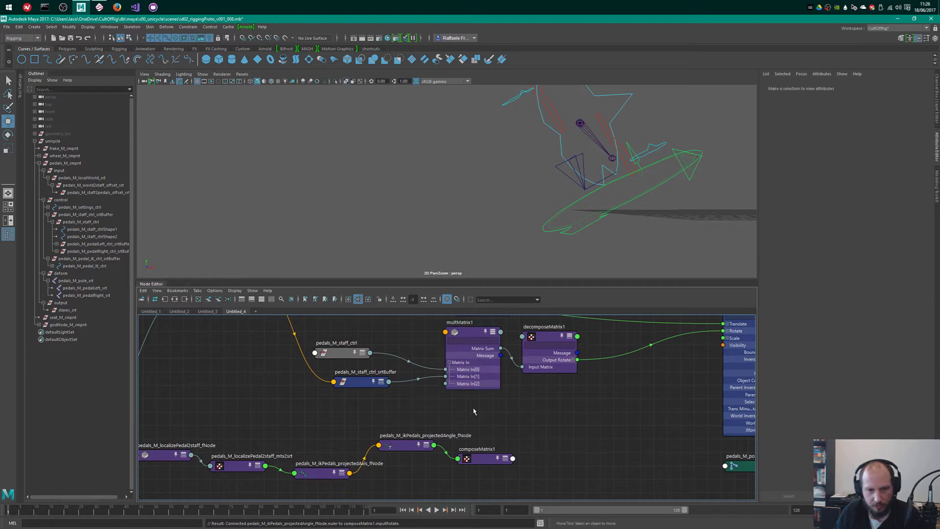
pyautogui.click(499, 455)
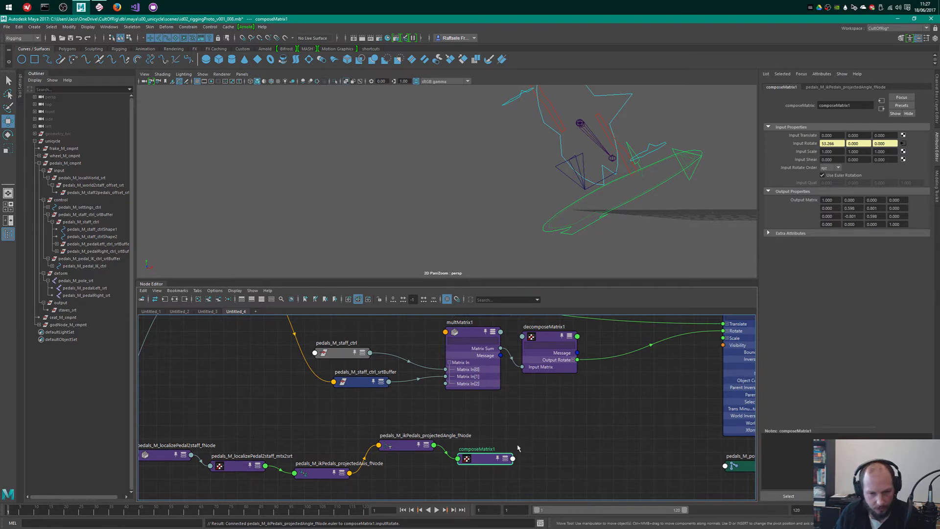
pyautogui.keyDown('alt'); pyautogui.moveTo(607, 207); pyautogui.dragTo(620, 207); pyautogui.keyUp('alt')
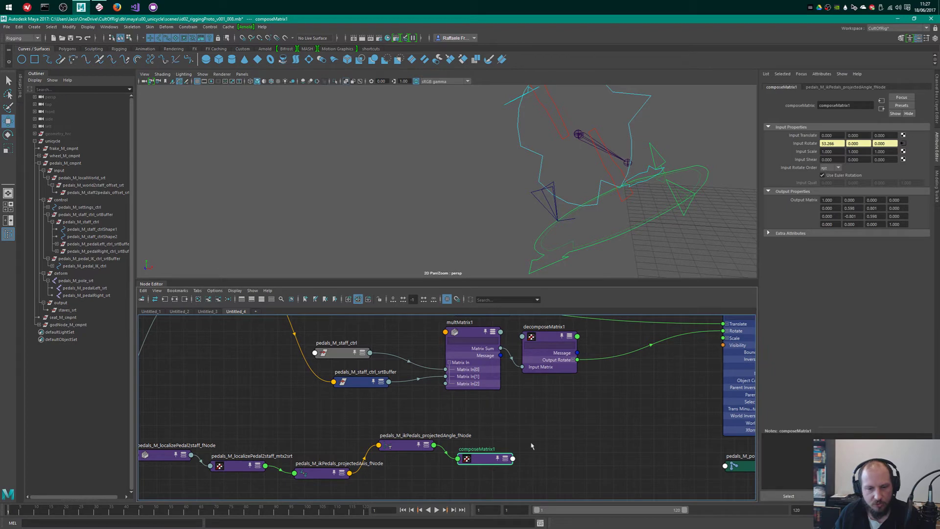
# - Create a second multMatrix node, show its Matrix Sum attribute, and place it beyond and slightly above composeMatrix1
pyautogui.press('Tab')
pyautogui.write('mult')
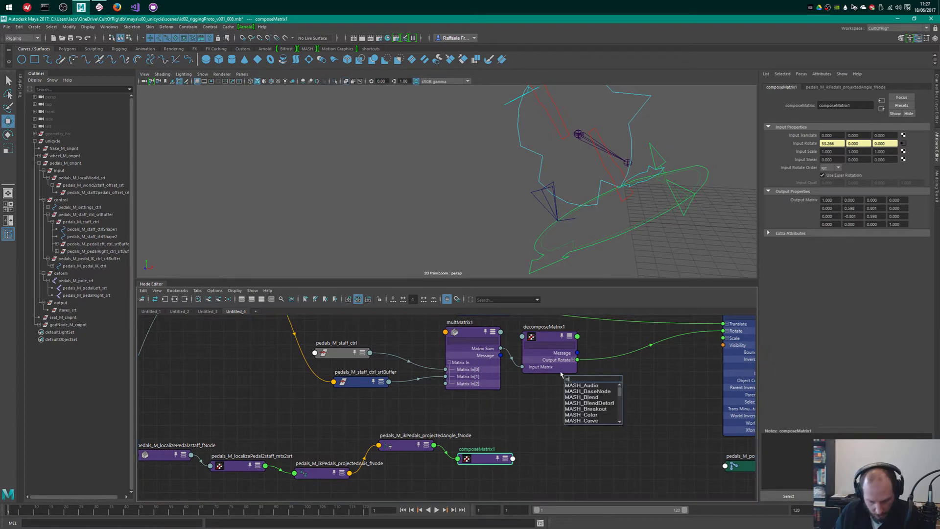
pyautogui.click(590, 396)
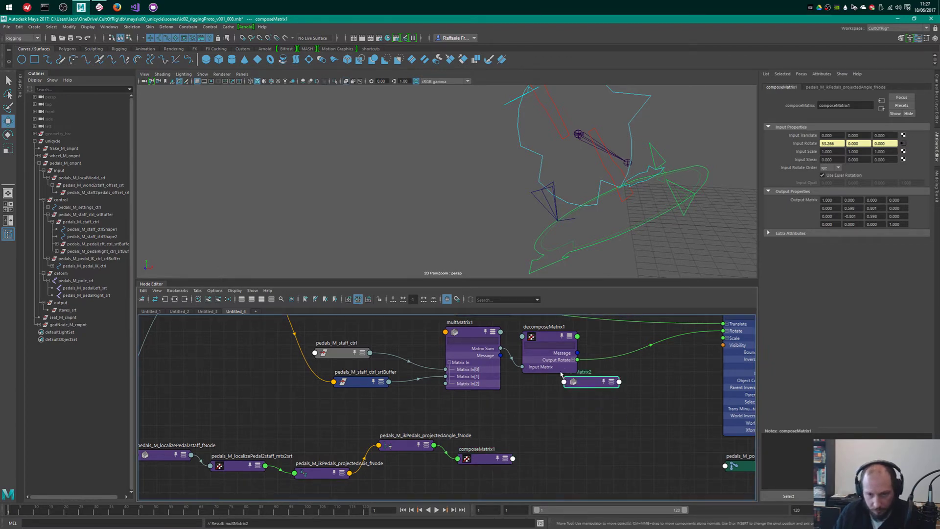
pyautogui.press('4')
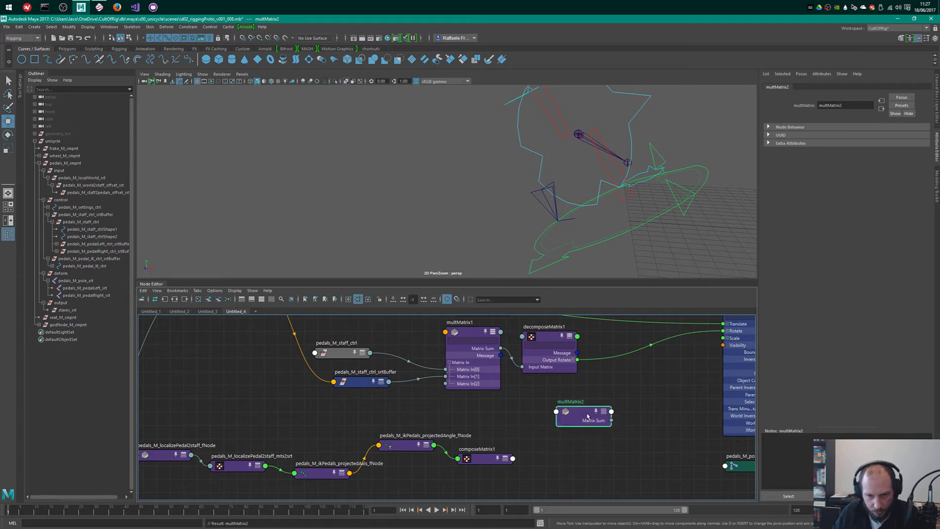
pyautogui.press('`')
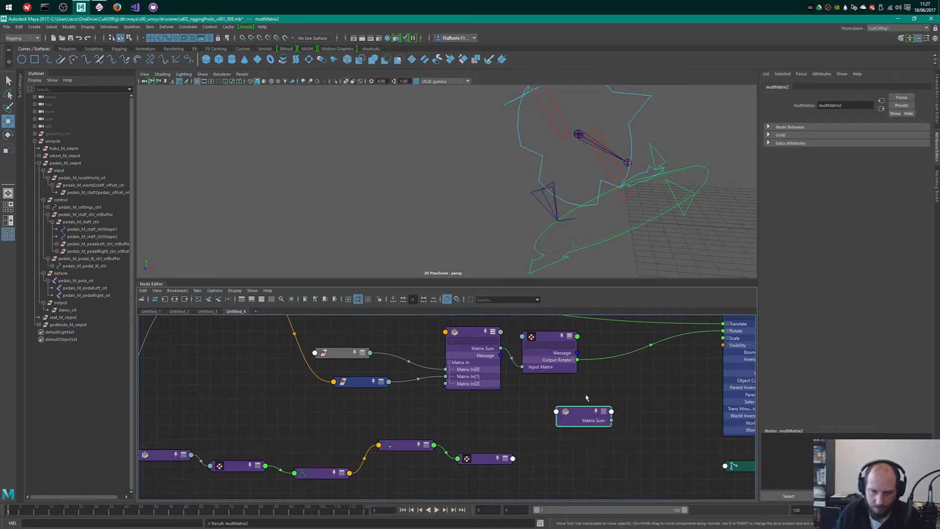
pyautogui.press('`')
pyautogui.moveTo(584, 412); pyautogui.dragTo(584, 419)
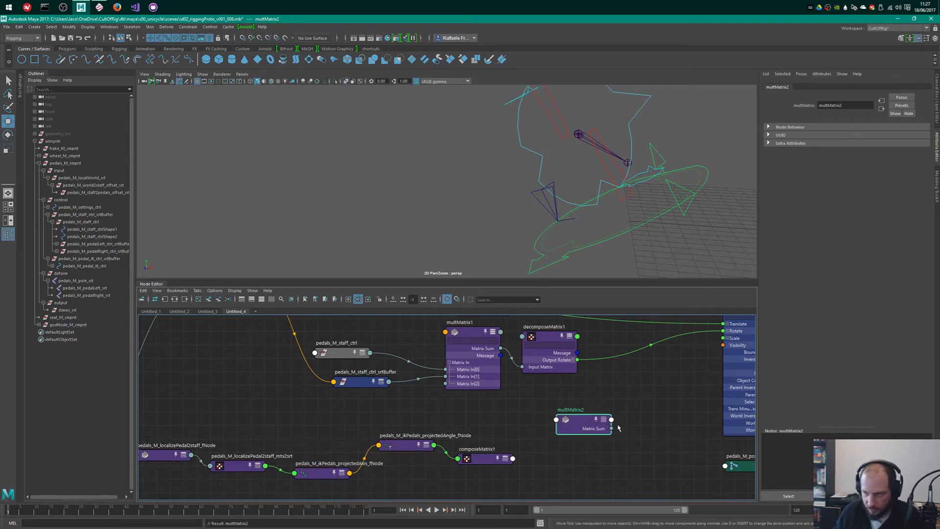
pyautogui.click(620, 406)
pyautogui.click(596, 419)
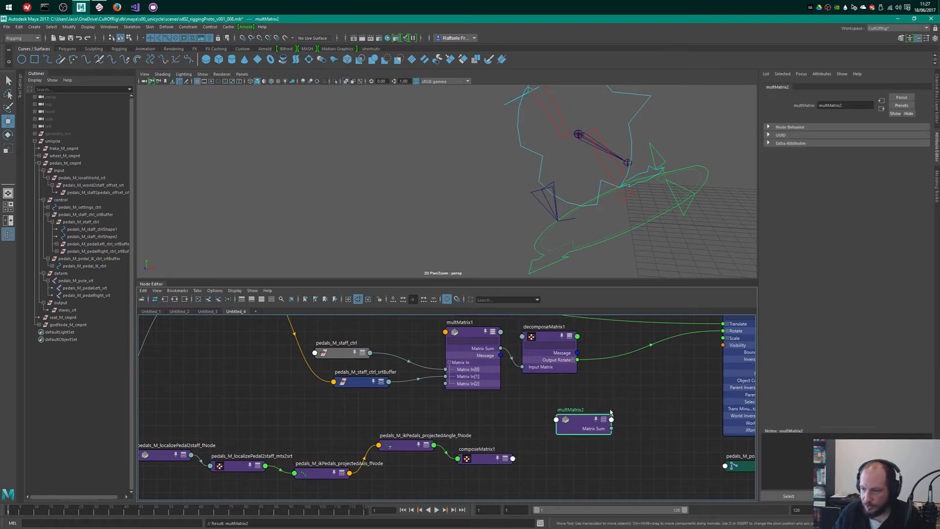
pyautogui.moveTo(589, 421); pyautogui.dragTo(579, 432)
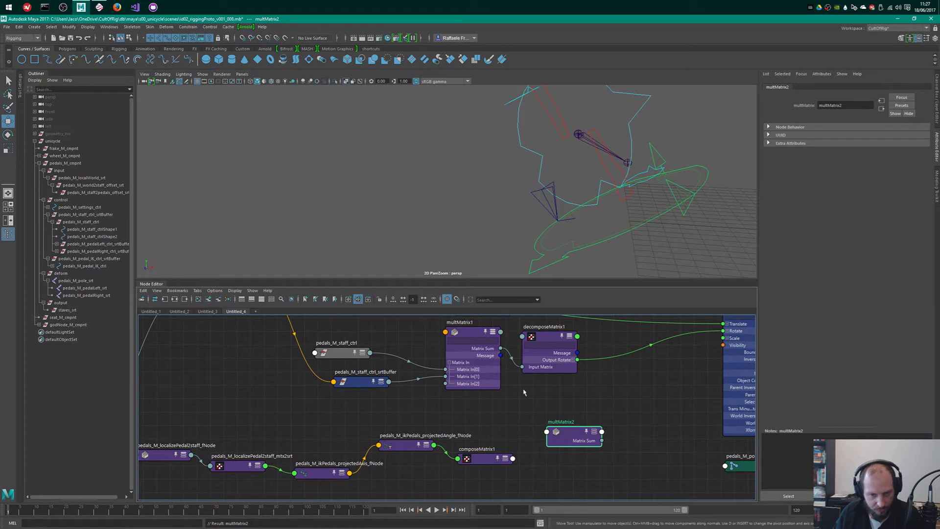
# - Show all attributes on multMatrix2 and move the expanded node up below decomposeMatrix1
pyautogui.rightClick(575, 435)
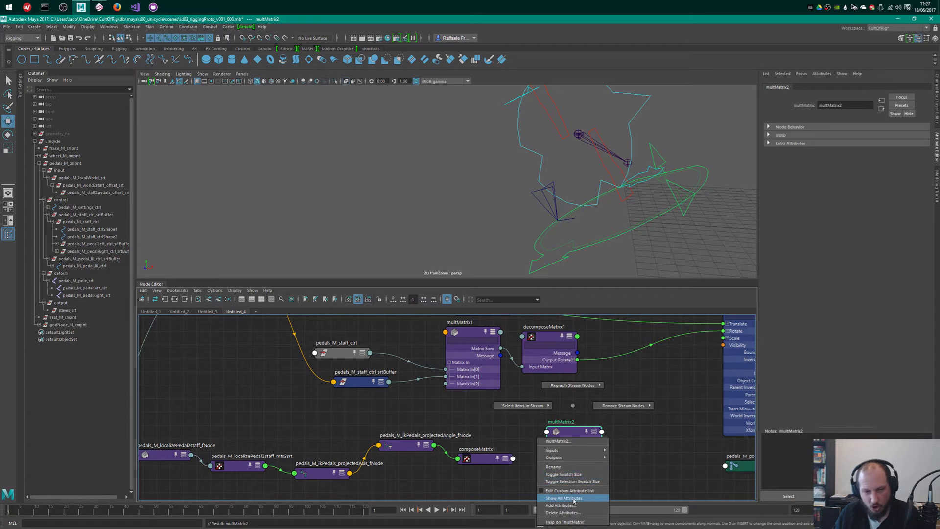
pyautogui.click(573, 498)
pyautogui.scroll(2, 548, 421)
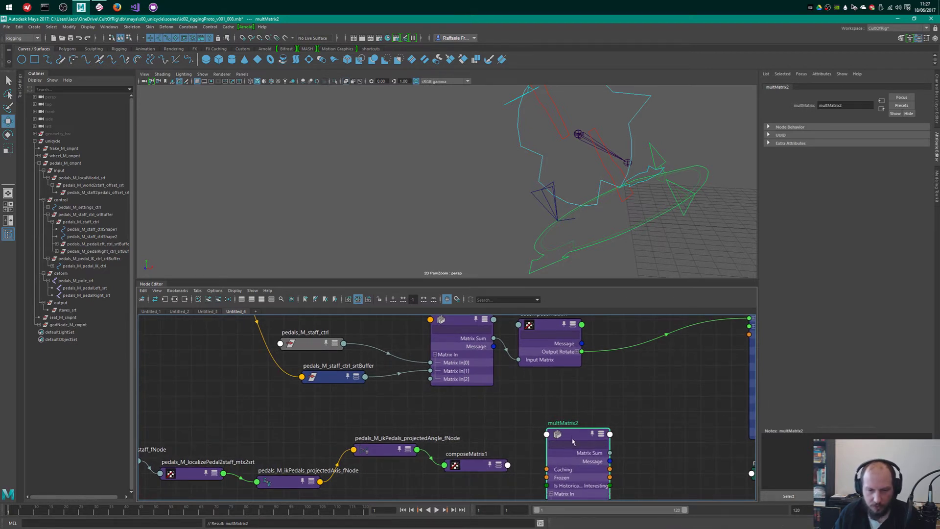
pyautogui.moveTo(573, 441); pyautogui.dragTo(575, 394)
# - Expand composeMatrix1 to its connected attributes and move multMatrix2 down closer to its level
pyautogui.click(471, 468)
pyautogui.press('2')
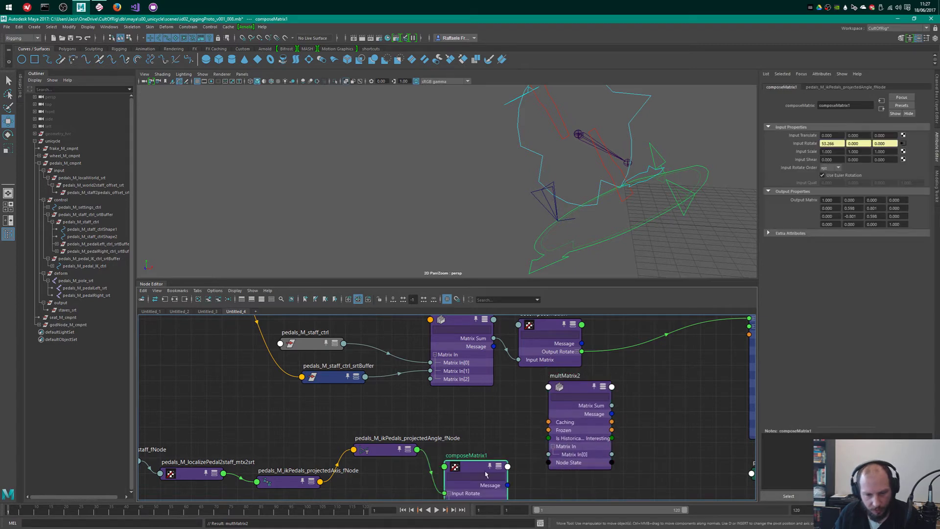
pyautogui.click(504, 423)
pyautogui.scroll(-2, 509, 429)
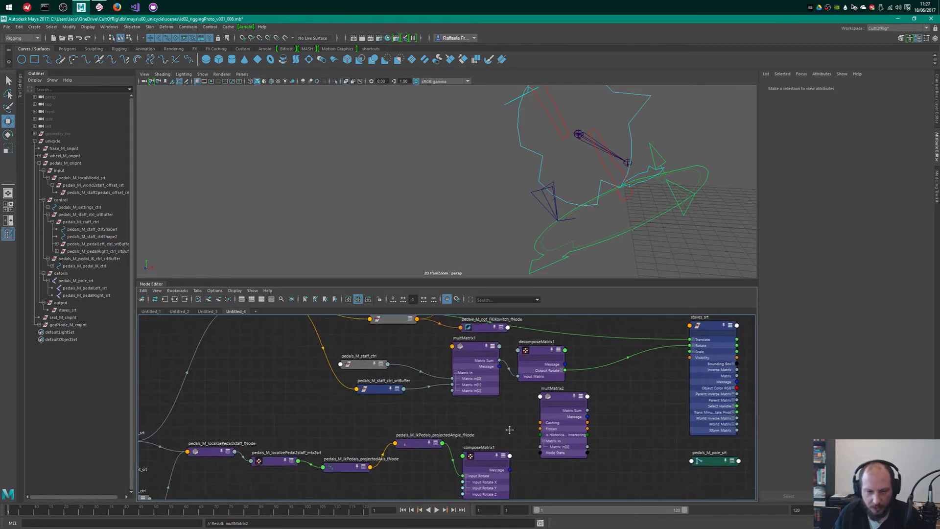
pyautogui.keyDown('alt'); pyautogui.moveTo(509, 429); pyautogui.dragTo(481, 403, button='middle'); pyautogui.keyUp('alt')
pyautogui.moveTo(528, 370); pyautogui.dragTo(528, 391)
pyautogui.click(481, 406)
pyautogui.keyDown('alt'); pyautogui.moveTo(481, 407); pyautogui.dragTo(500, 429, button='right'); pyautogui.keyUp('alt')
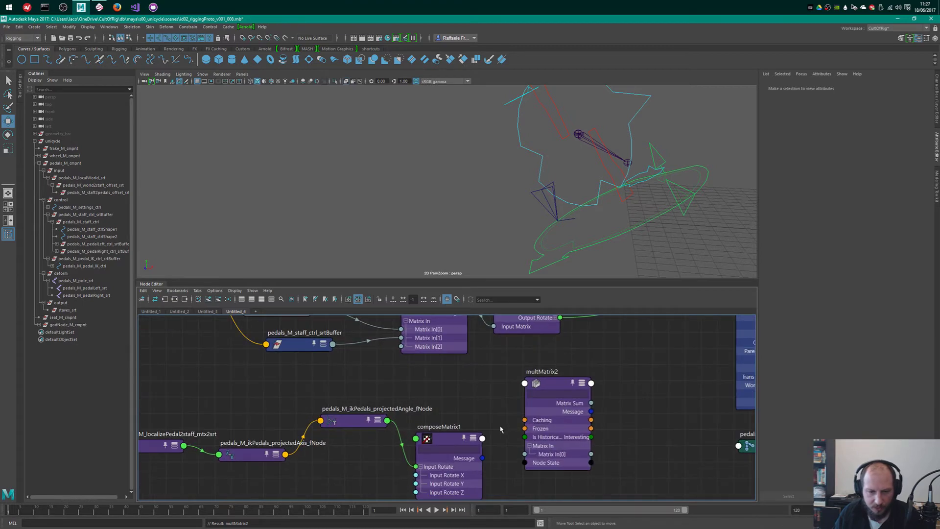
# - Reveal the Output Matrix attribute on composeMatrix1 and move the node up beside multMatrix2
pyautogui.click(453, 440)
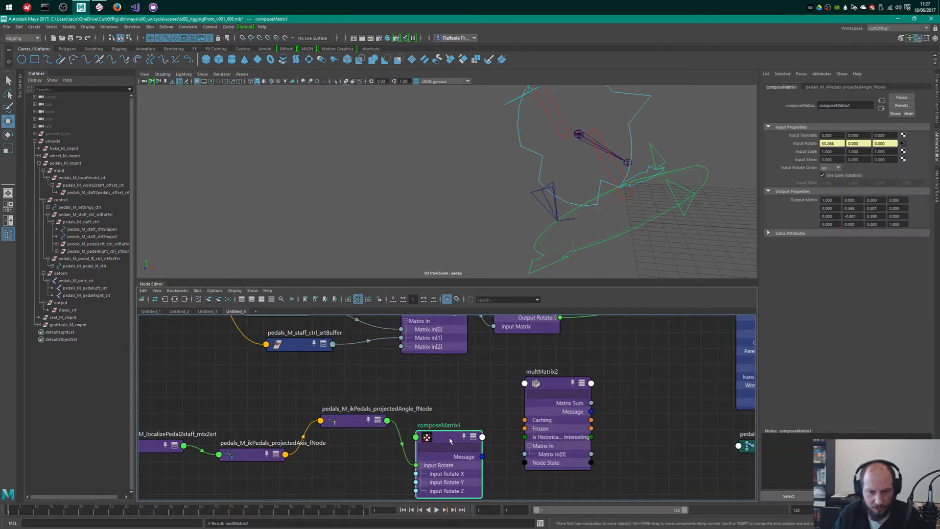
pyautogui.moveTo(452, 440); pyautogui.dragTo(455, 414)
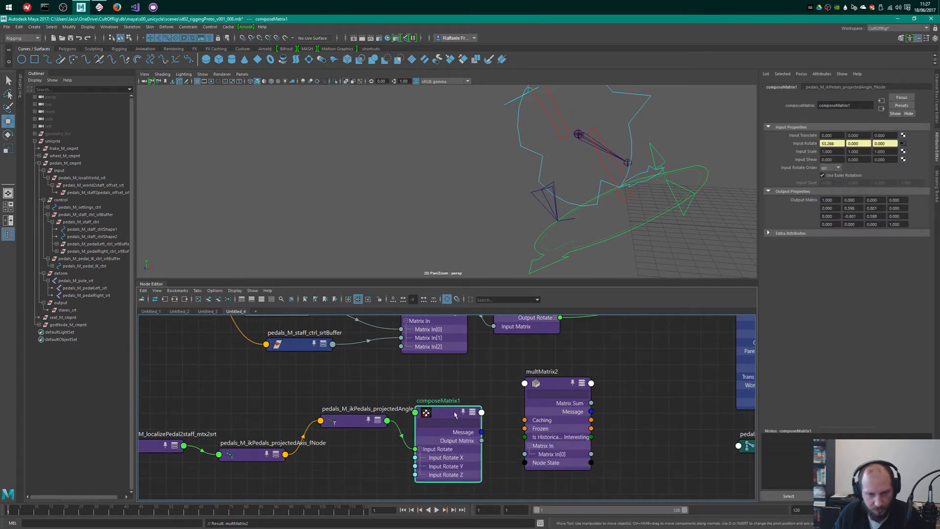
pyautogui.click(492, 441)
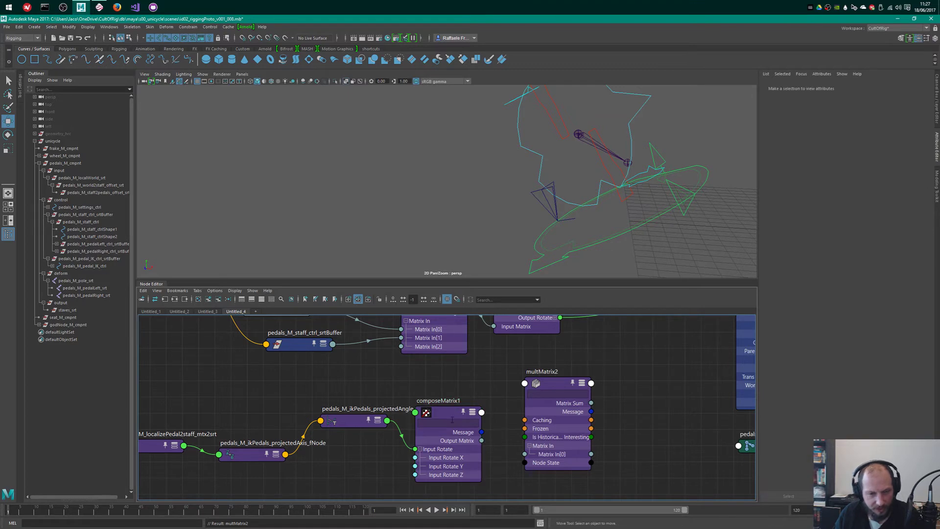
pyautogui.scroll(2, 456, 422)
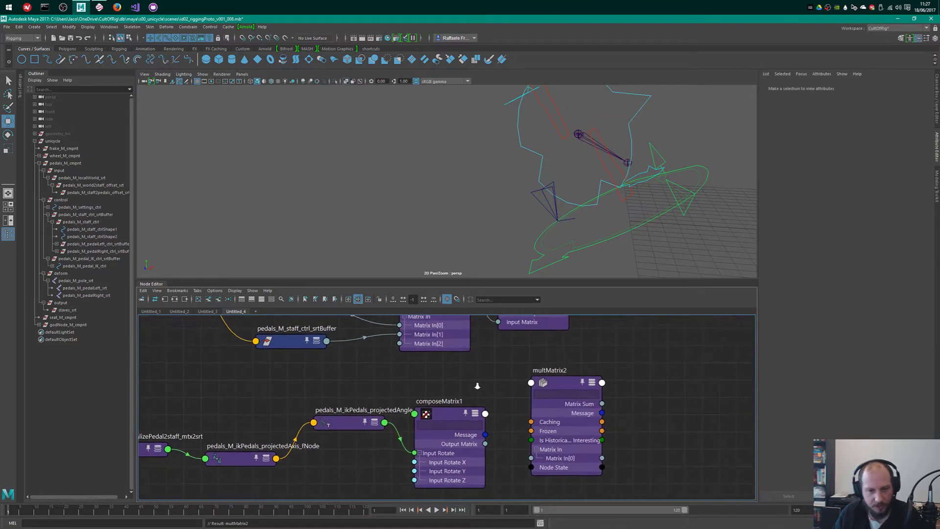
pyautogui.click(459, 425)
pyautogui.scroll(-2, 472, 391)
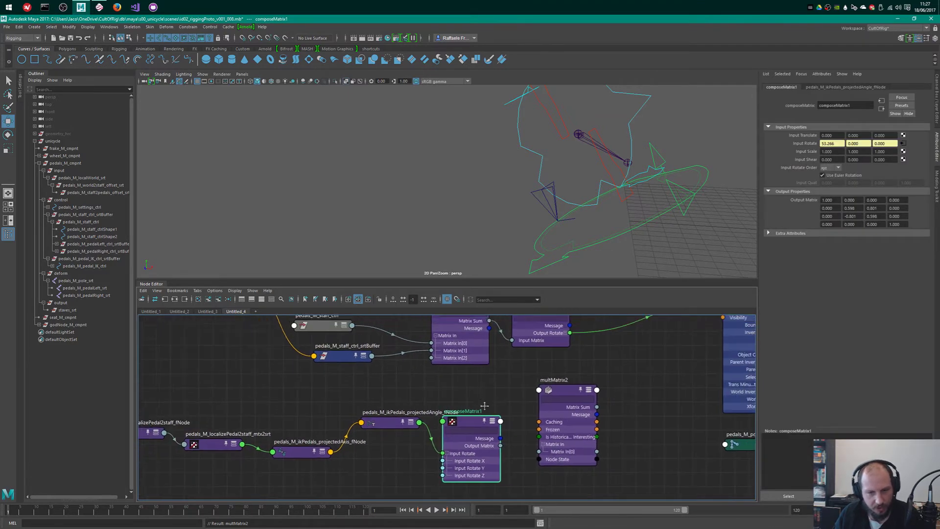
# - Expand pedals_M_staff_ctrl_srtBuffer to its connected attributes and connect composeMatrix1's Output Matrix to Matrix In[0] of multMatrix2
pyautogui.keyDown('alt'); pyautogui.moveTo(484, 405); pyautogui.dragTo(499, 440, button='middle'); pyautogui.keyUp('alt')
pyautogui.click(353, 360)
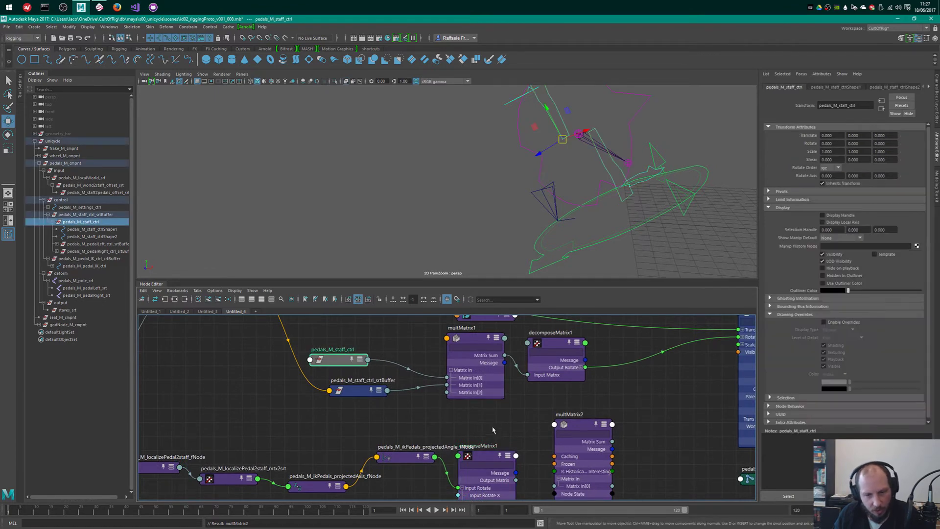
pyautogui.keyDown('alt'); pyautogui.moveTo(501, 494); pyautogui.dragTo(469, 441, button='middle'); pyautogui.keyUp('alt')
pyautogui.click(329, 338)
pyautogui.press('2')
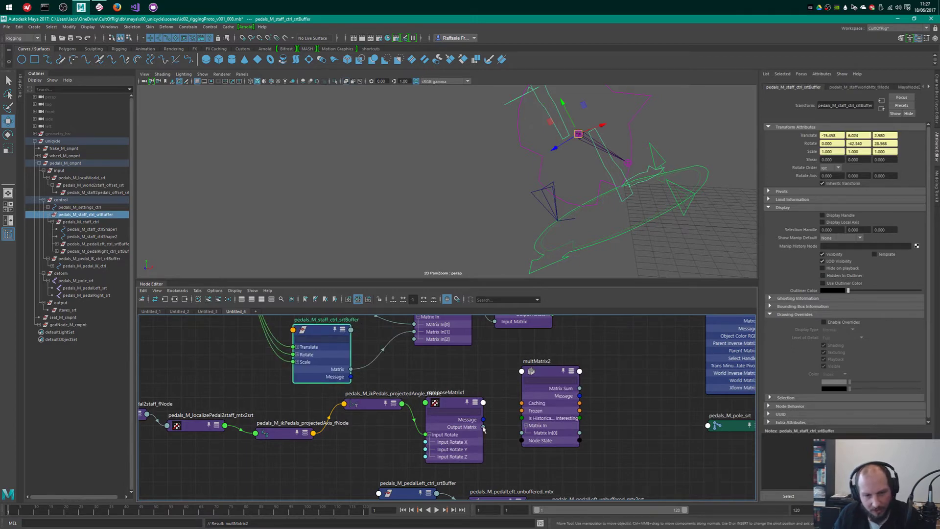
pyautogui.keyDown('alt'); pyautogui.moveTo(490, 414); pyautogui.dragTo(500, 435, button='middle'); pyautogui.keyUp('alt')
pyautogui.moveTo(491, 447); pyautogui.dragTo(531, 454)
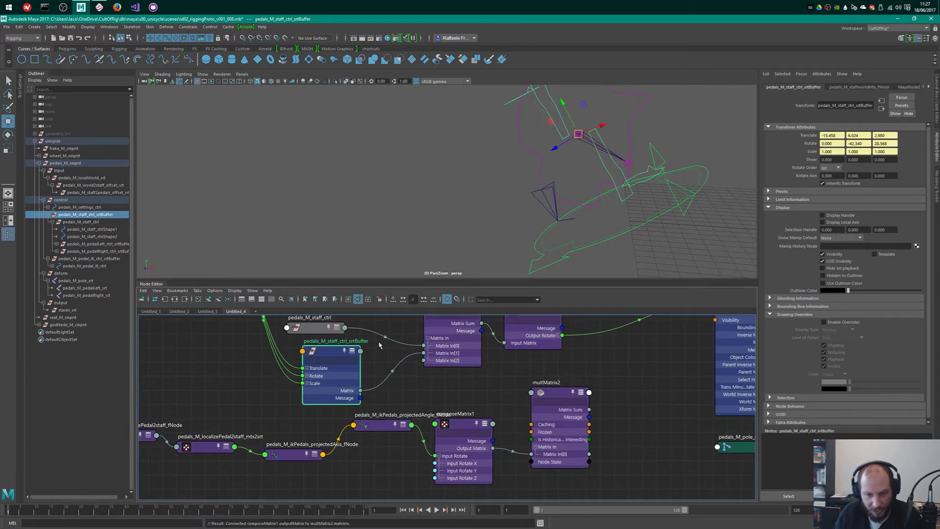
# - Reduce multMatrix2 to its connected attributes and connect the Matrix output of pedals_M_staff_ctrl_srtBuffer to its Matrix In[1]
pyautogui.click(562, 397)
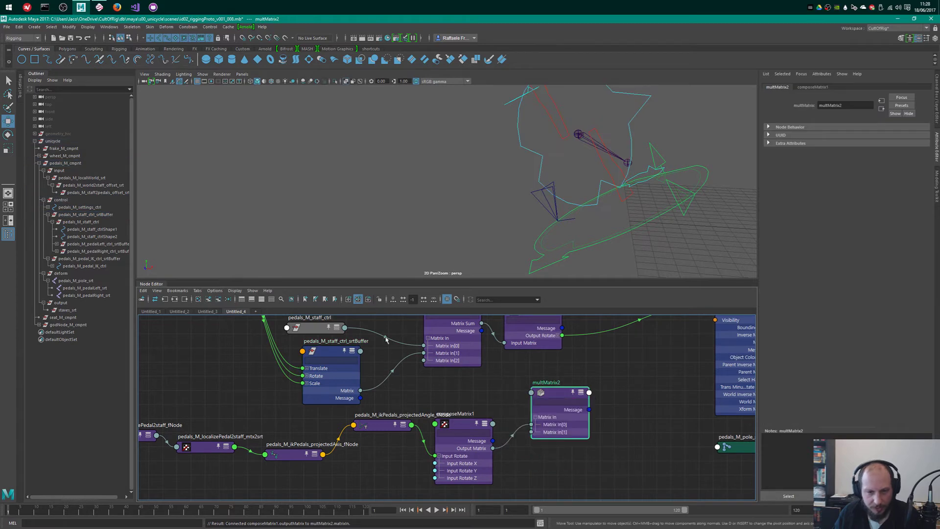
pyautogui.moveTo(360, 390); pyautogui.dragTo(491, 422)
pyautogui.moveTo(536, 431); pyautogui.dragTo(535, 431)
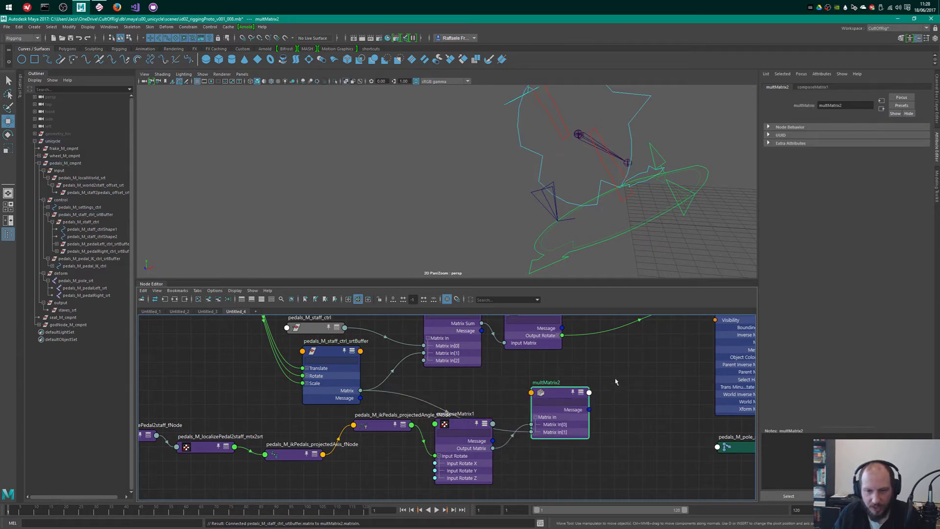
# - Collapse multMatrix2 and pedals_M_staff_ctrl_srtBuffer to their headers and shift them and composeMatrix1 slightly down
pyautogui.click(461, 415)
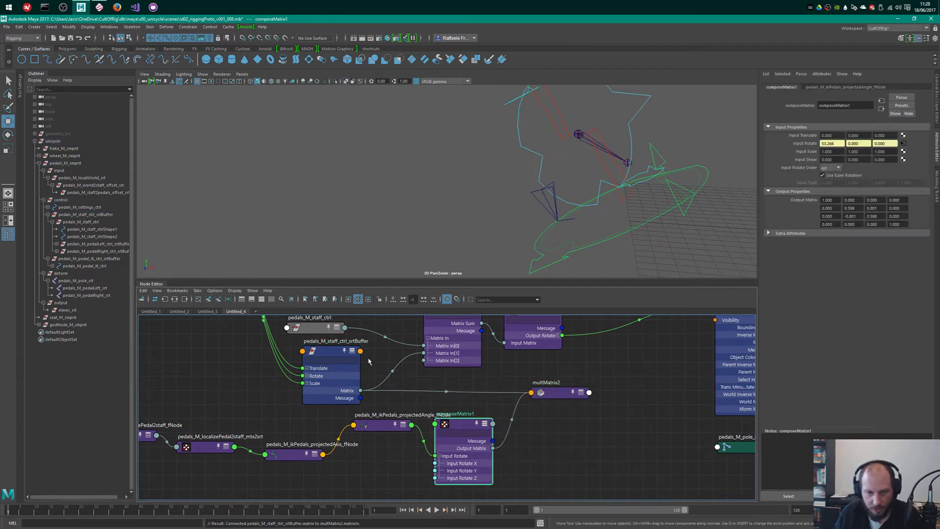
pyautogui.click(358, 371)
pyautogui.moveTo(342, 358); pyautogui.dragTo(342, 390)
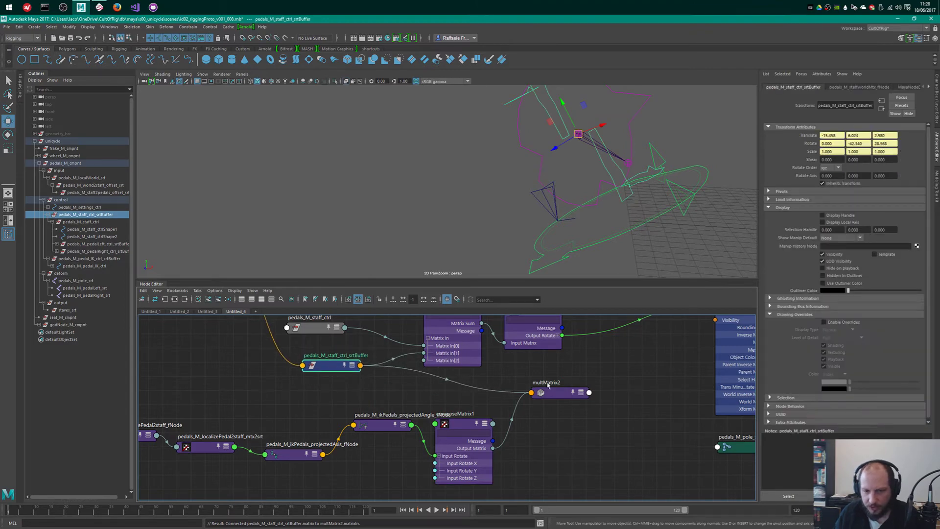
pyautogui.moveTo(548, 391); pyautogui.dragTo(548, 409)
pyautogui.moveTo(463, 430); pyautogui.dragTo(462, 441)
# - Line up pedals_M_staff_ctrl_srtBuffer and multMatrix2 on one level between multMatrix1 and composeMatrix1
pyautogui.scroll(-2, 555, 432)
pyautogui.scroll(-1, 555, 432)
pyautogui.moveTo(562, 418); pyautogui.dragTo(550, 422)
pyautogui.moveTo(555, 406); pyautogui.dragTo(533, 408, button='middle')
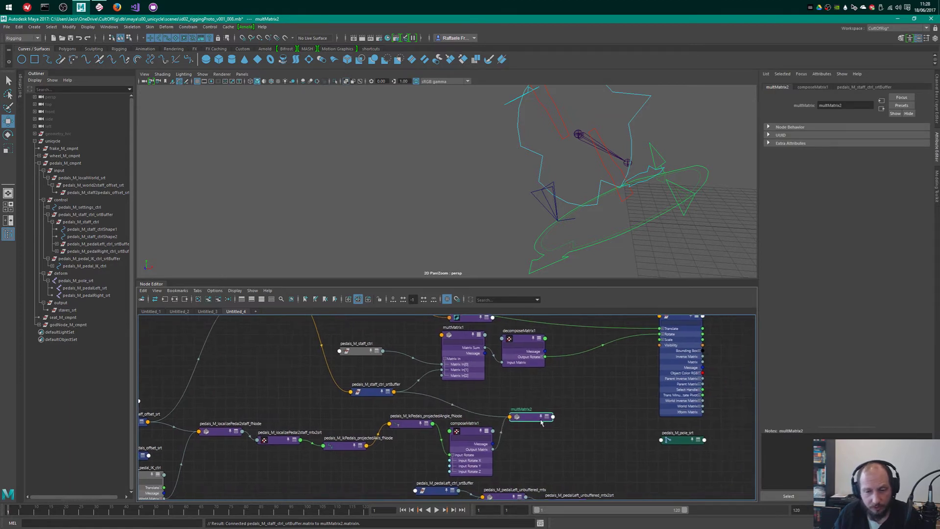
pyautogui.moveTo(542, 423); pyautogui.dragTo(535, 403)
pyautogui.moveTo(358, 394); pyautogui.dragTo(345, 403)
pyautogui.moveTo(539, 395); pyautogui.dragTo(544, 397)
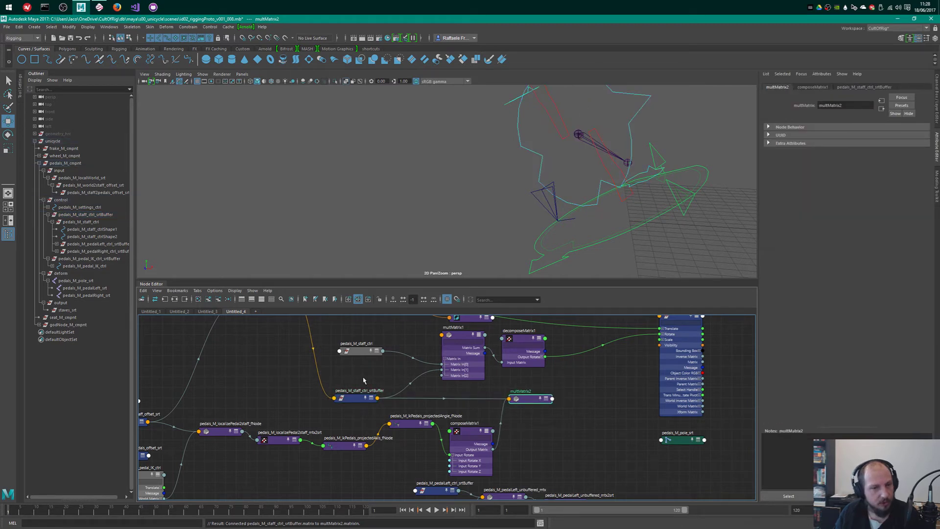
pyautogui.scroll(-5, 461, 391)
pyautogui.scroll(4, 455, 398)
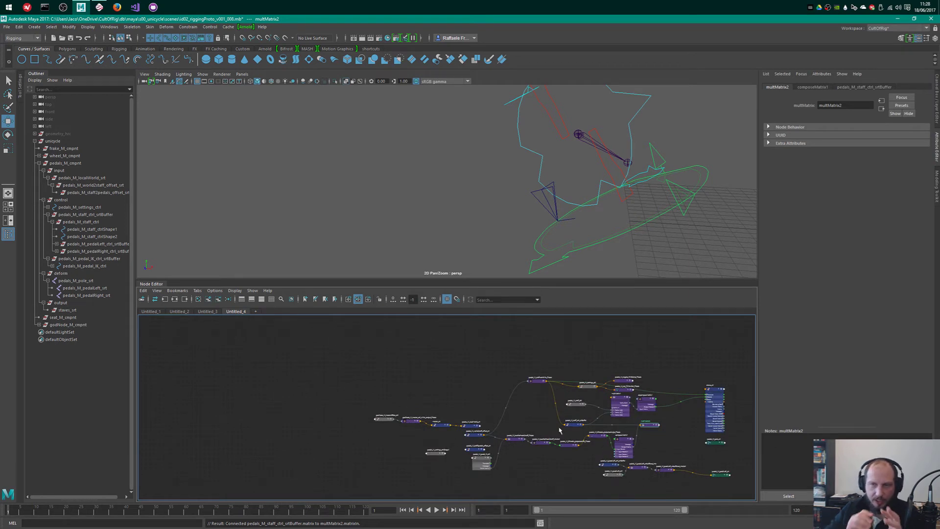
pyautogui.scroll(4, 686, 366)
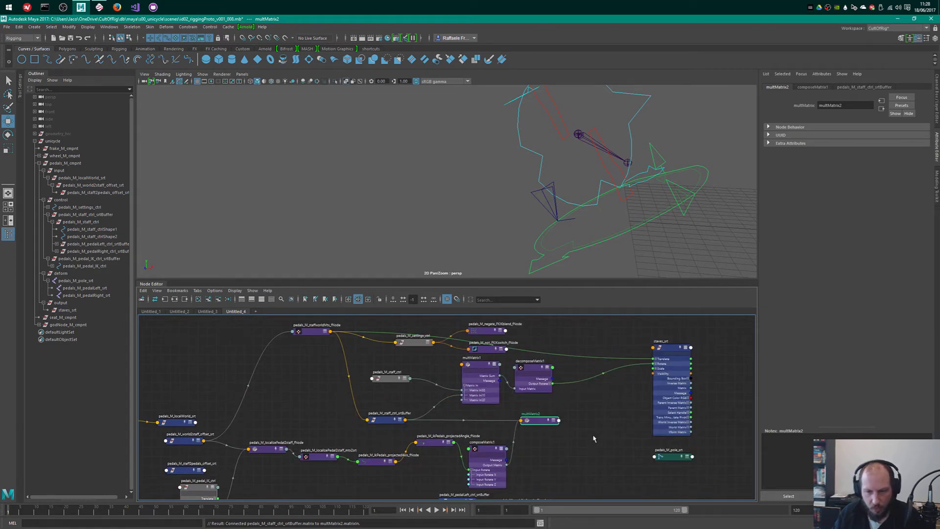
pyautogui.scroll(1, 568, 415)
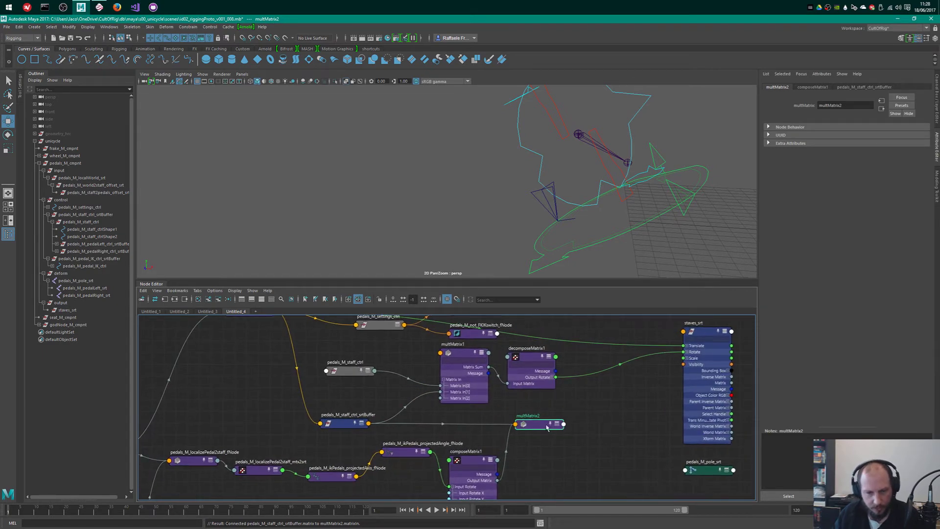
pyautogui.moveTo(536, 426); pyautogui.dragTo(537, 424)
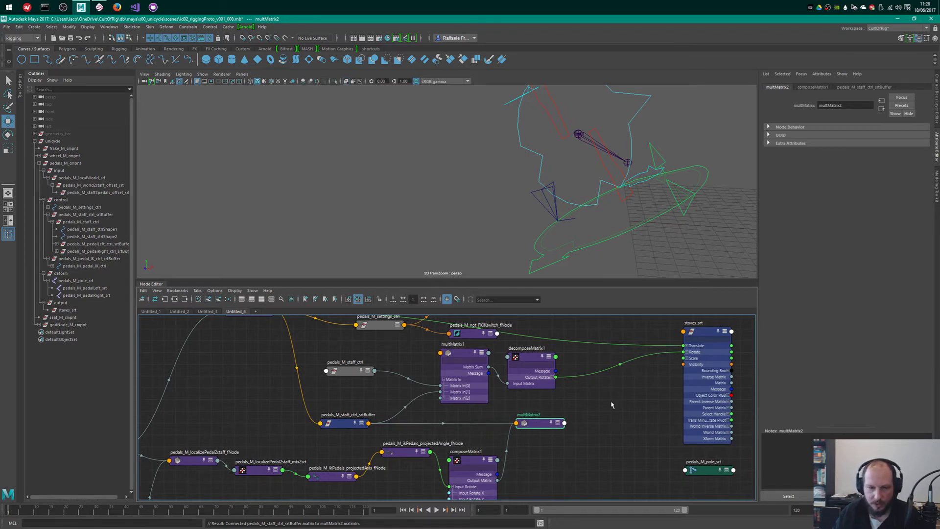
# - Duplicate decomposeMatrix1 and place the copy just below the pedals_M_settings_ctrlShape1 node
pyautogui.scroll(1, 585, 424)
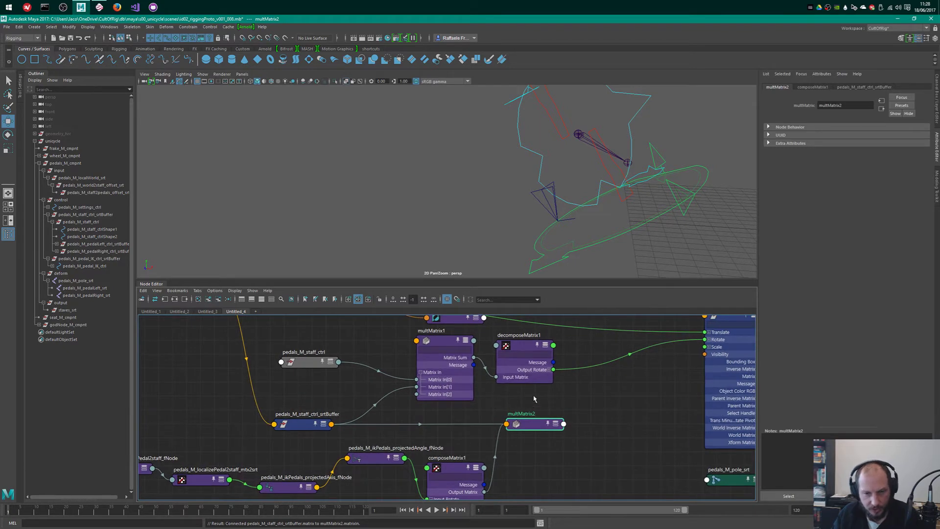
pyautogui.keyDown('alt'); pyautogui.moveTo(589, 406); pyautogui.dragTo(550, 437, button='middle'); pyautogui.keyUp('alt')
pyautogui.click(489, 381)
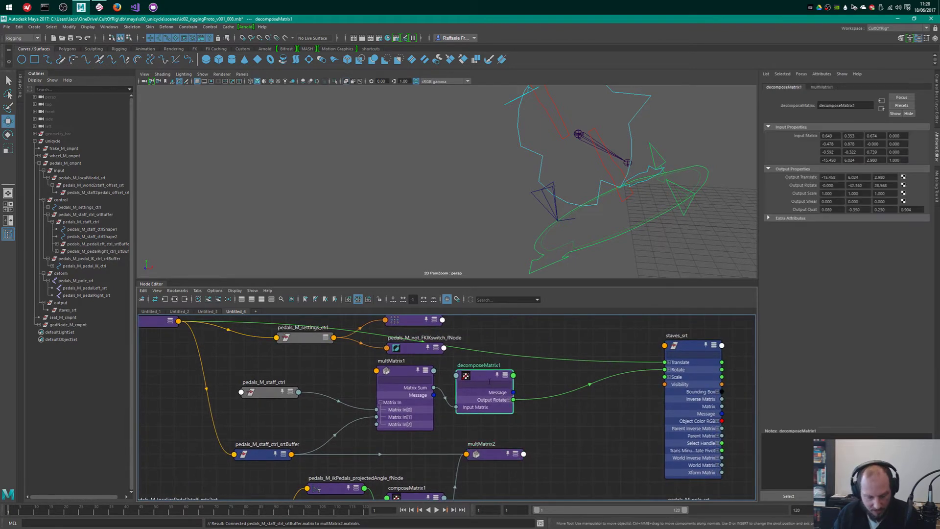
pyautogui.scroll(-2, 522, 391)
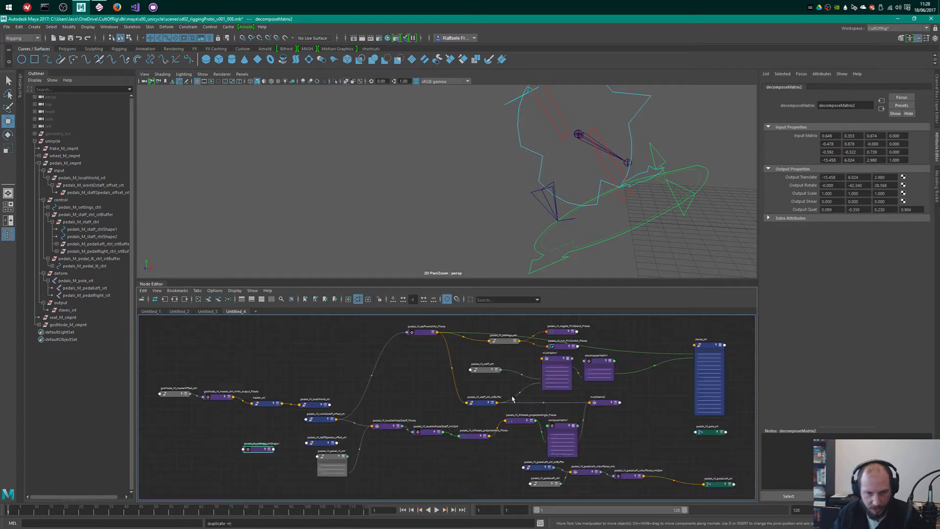
pyautogui.hotkey('ctrl', 'd')
pyautogui.scroll(-1, 522, 391)
pyautogui.moveTo(305, 448); pyautogui.dragTo(310, 471)
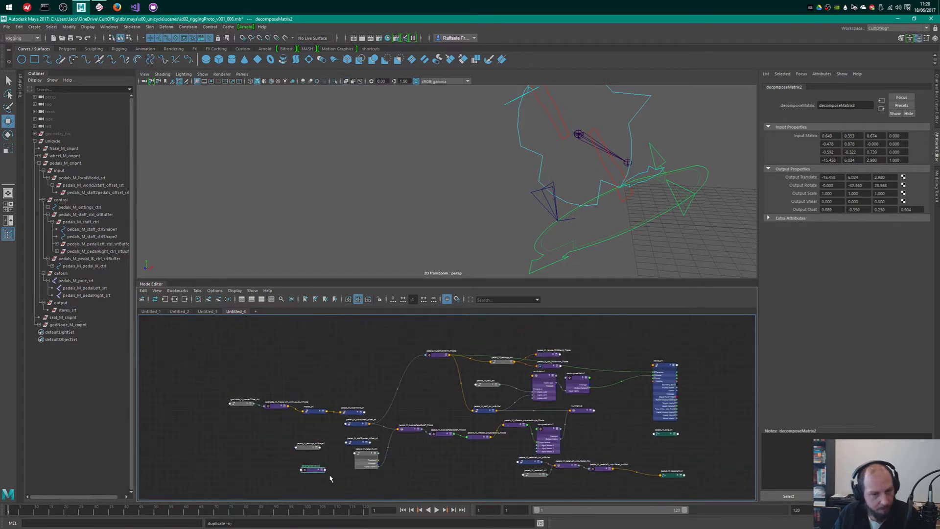
# - Select the stray pedals_M_settings_ctrlShape1 node and expand pedals_M_settings_ctrl in the Outliner to locate it
pyautogui.scroll(3, 314, 458)
pyautogui.click(308, 441)
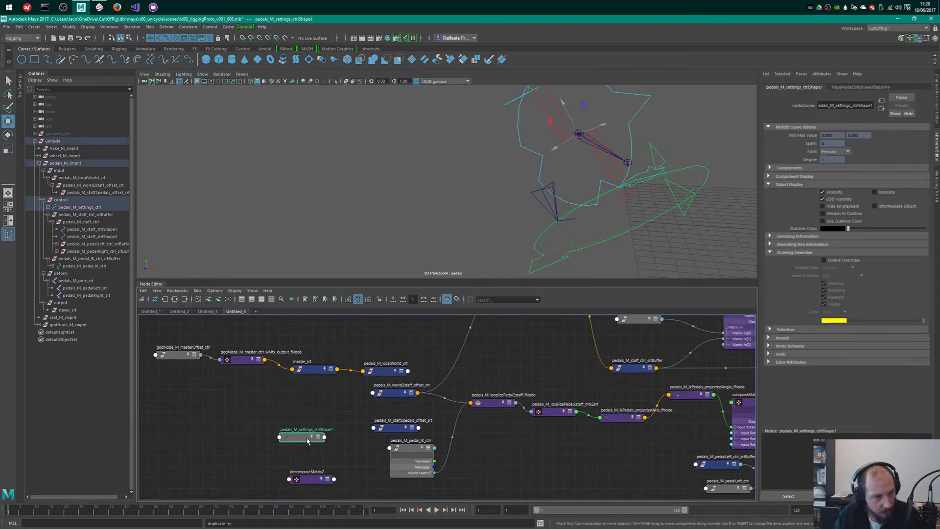
pyautogui.click(48, 208)
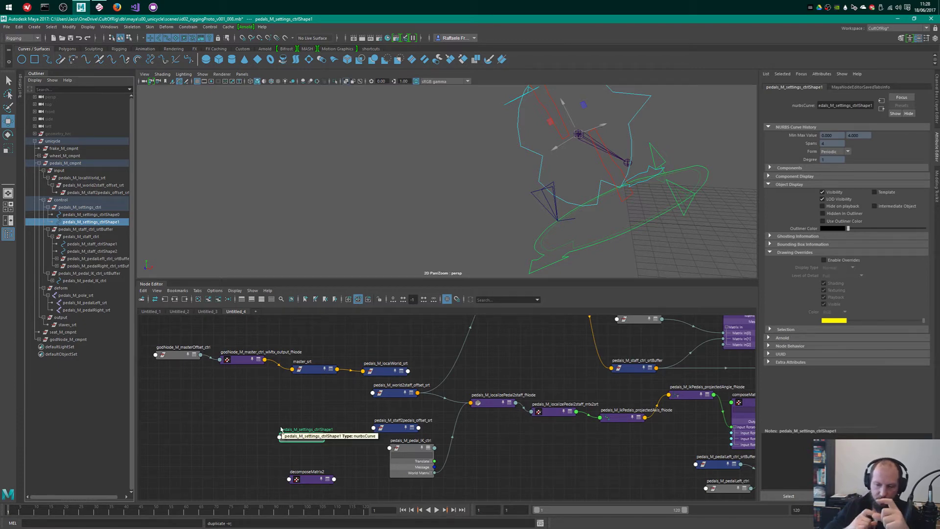
pyautogui.scroll(-2, 486, 374)
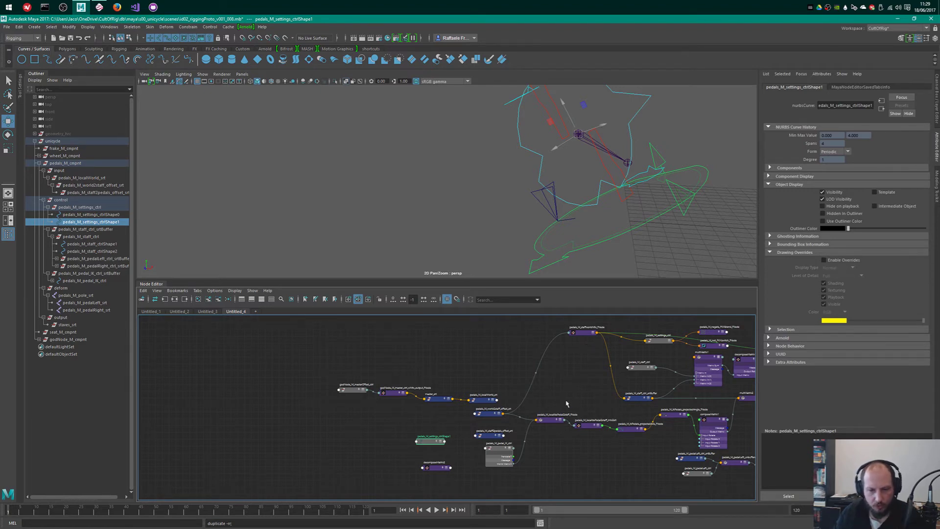
pyautogui.moveTo(463, 401)
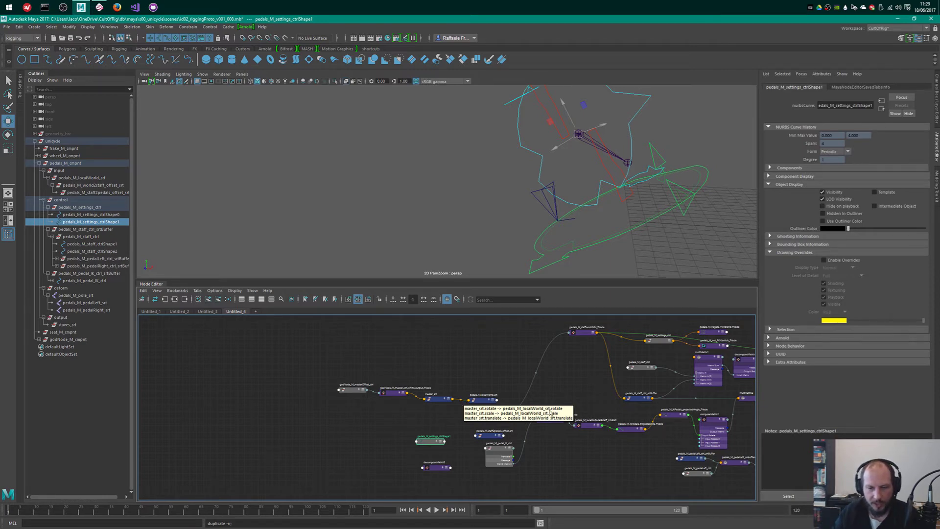
# - Move decomposeMatrix2 across the graph to sit between multMatrix2 and staves_srt, and show all its attributes
pyautogui.scroll(2, 516, 446)
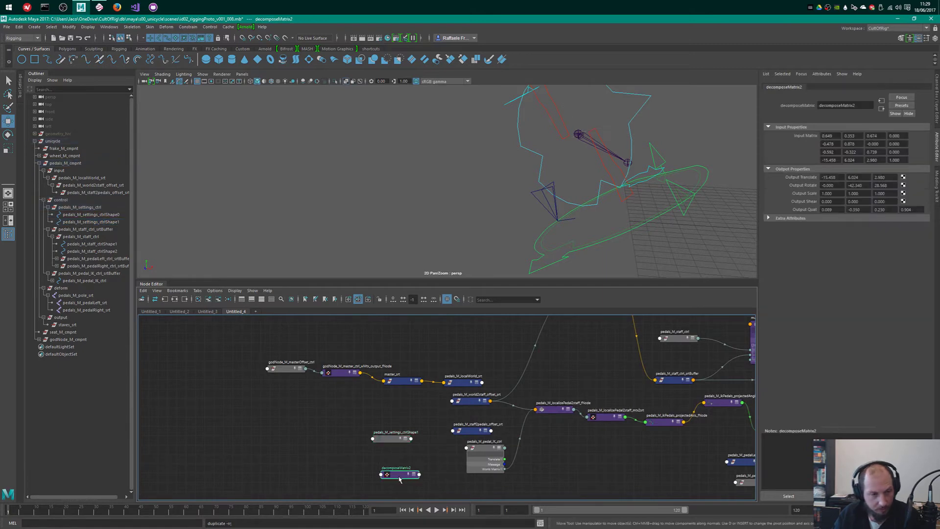
pyautogui.moveTo(392, 472); pyautogui.dragTo(598, 442)
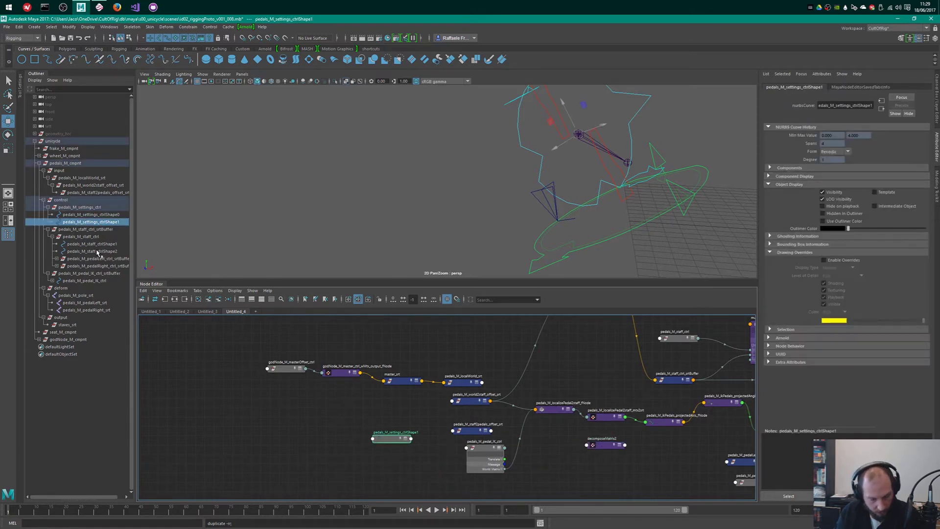
pyautogui.click(610, 438)
pyautogui.moveTo(610, 434); pyautogui.dragTo(405, 450, button='middle')
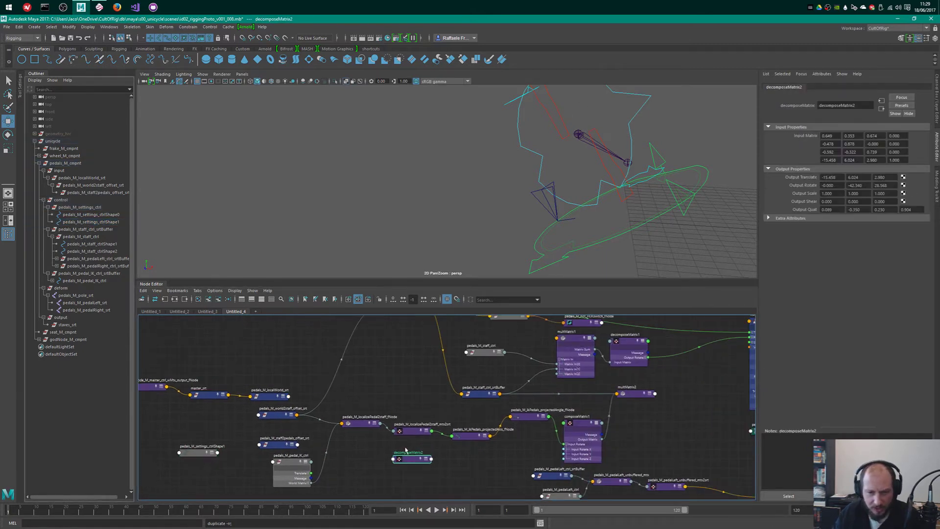
pyautogui.moveTo(409, 459); pyautogui.dragTo(653, 417)
pyautogui.keyDown('alt'); pyautogui.moveTo(669, 431); pyautogui.dragTo(509, 458, button='middle'); pyautogui.keyUp('alt')
pyautogui.keyDown('alt'); pyautogui.moveTo(509, 458); pyautogui.dragTo(535, 431, button='right'); pyautogui.keyUp('alt')
pyautogui.moveTo(517, 440); pyautogui.dragTo(559, 395)
pyautogui.scroll(2, 580, 392)
pyautogui.press('3')
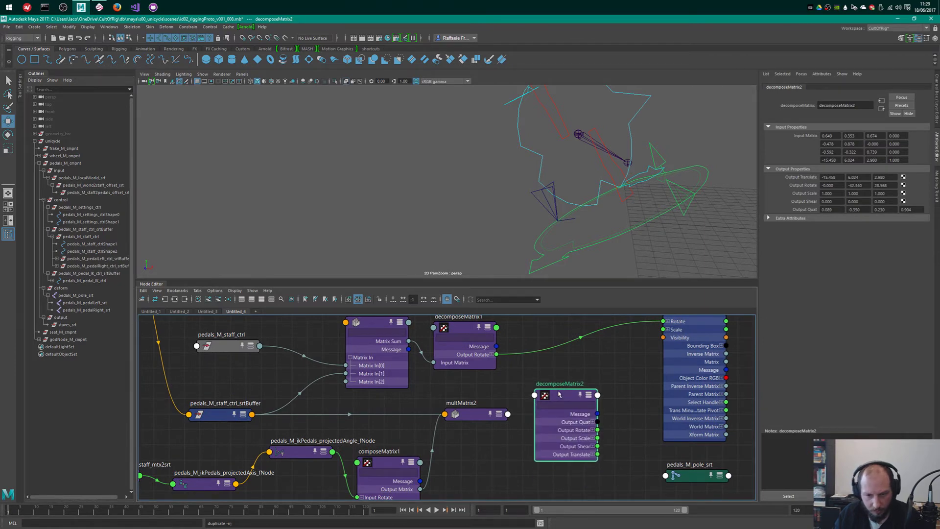
# - Show all attributes of multMatrix2 and connect its Matrix Sum to the inputMatrix of decomposeMatrix2
pyautogui.click(511, 421)
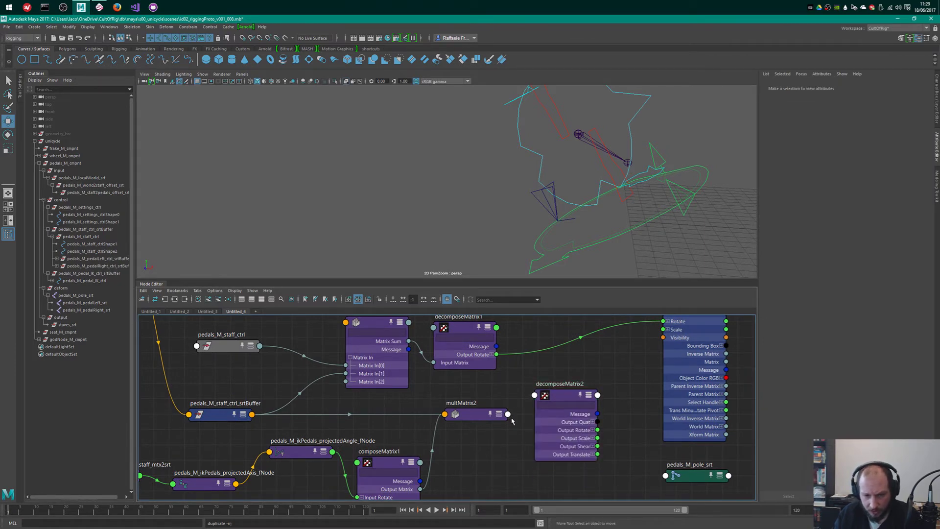
pyautogui.click(480, 415)
pyautogui.press('3')
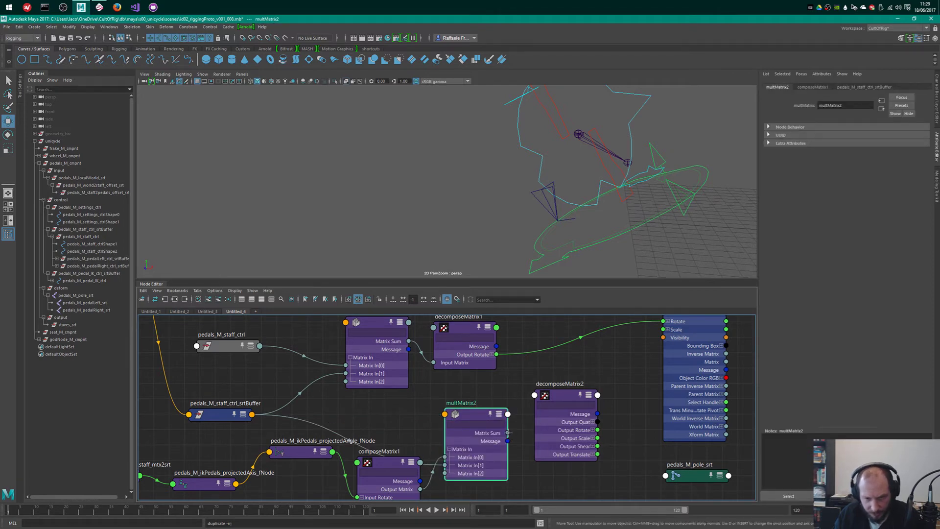
pyautogui.moveTo(508, 433); pyautogui.dragTo(588, 392)
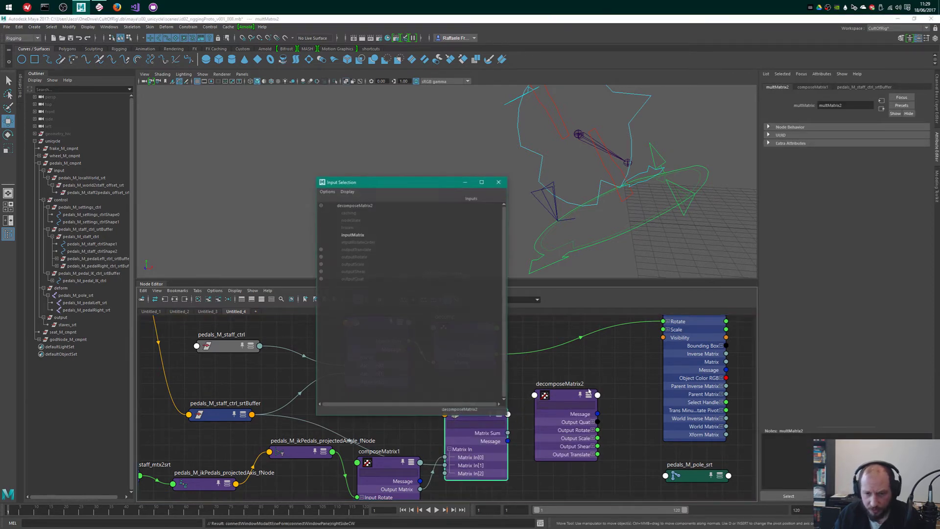
pyautogui.click(352, 235)
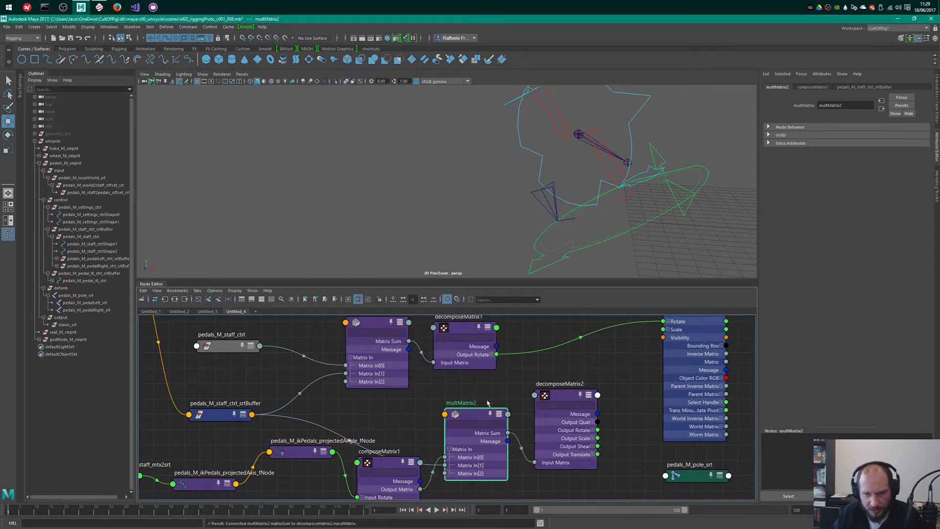
# - Collapse multMatrix2 to its header and shift it slightly away from decomposeMatrix2
pyautogui.click(500, 414)
pyautogui.moveTo(469, 419); pyautogui.dragTo(462, 419)
pyautogui.keyDown('alt'); pyautogui.moveTo(558, 387); pyautogui.dragTo(480, 408, button='middle'); pyautogui.keyUp('alt')
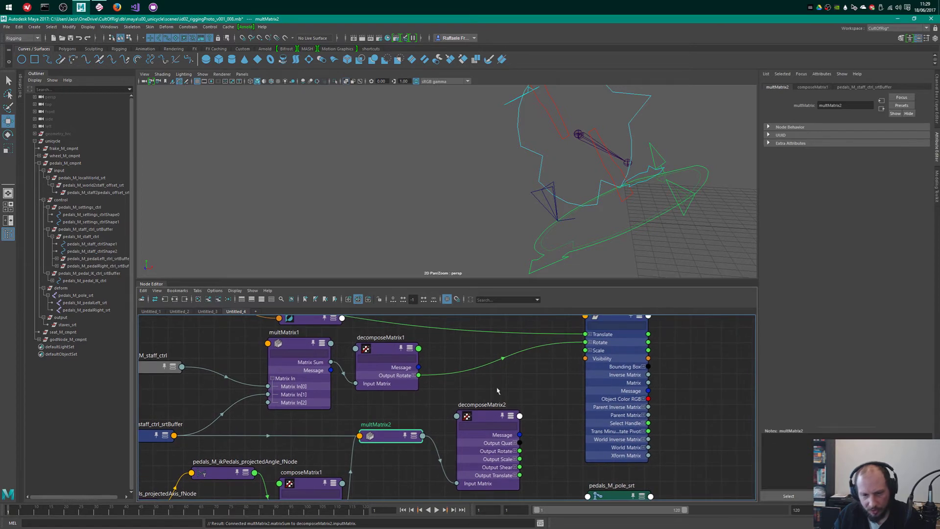
# - Move decomposeMatrix2 up closer to multMatrix2 and connect its Output Rotate to the Rotate of staves_srt
pyautogui.click(486, 401)
pyautogui.moveTo(486, 401); pyautogui.dragTo(483, 402)
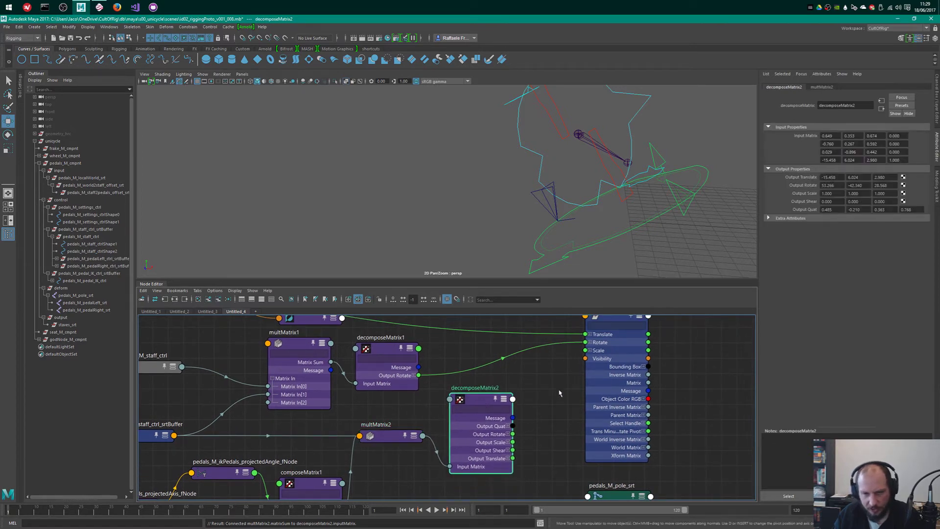
pyautogui.keyDown('alt'); pyautogui.moveTo(547, 401); pyautogui.dragTo(539, 422, button='middle'); pyautogui.keyUp('alt')
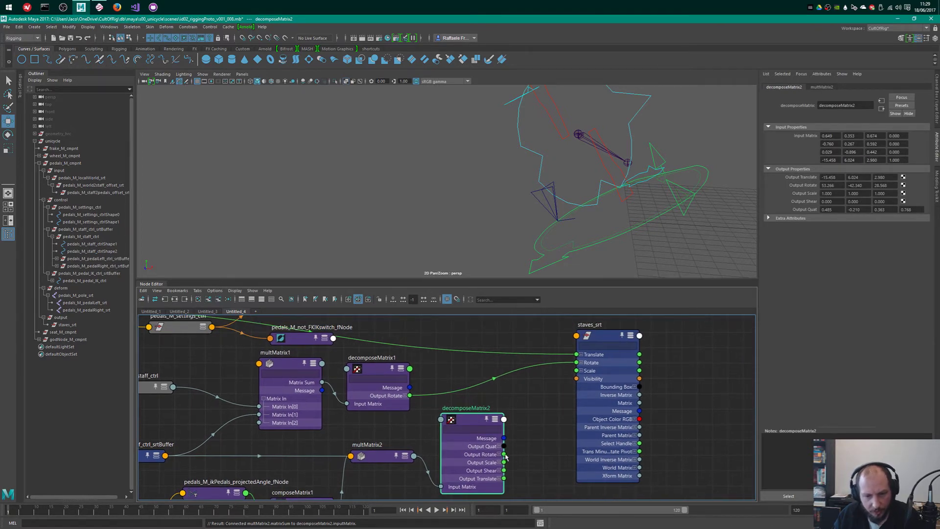
pyautogui.moveTo(504, 454); pyautogui.dragTo(576, 362)
# - Test the pedal rotation by moving pedals_M_pedal_IK_ctrl around the wheel in the viewport, and undo the last move
pyautogui.keyDown('alt'); pyautogui.moveTo(622, 196); pyautogui.dragTo(601, 185); pyautogui.keyUp('alt')
pyautogui.scroll(-2, 654, 325)
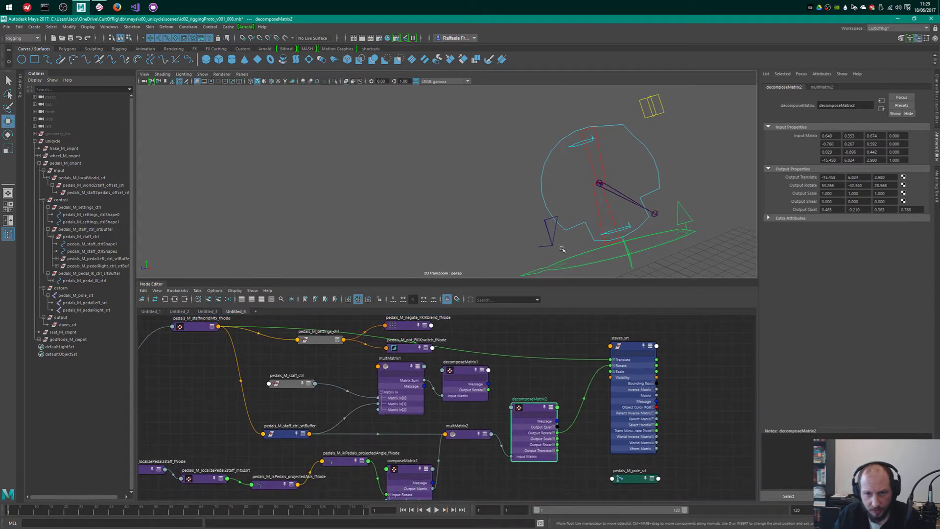
pyautogui.click(490, 159)
pyautogui.moveTo(493, 157); pyautogui.dragTo(513, 242)
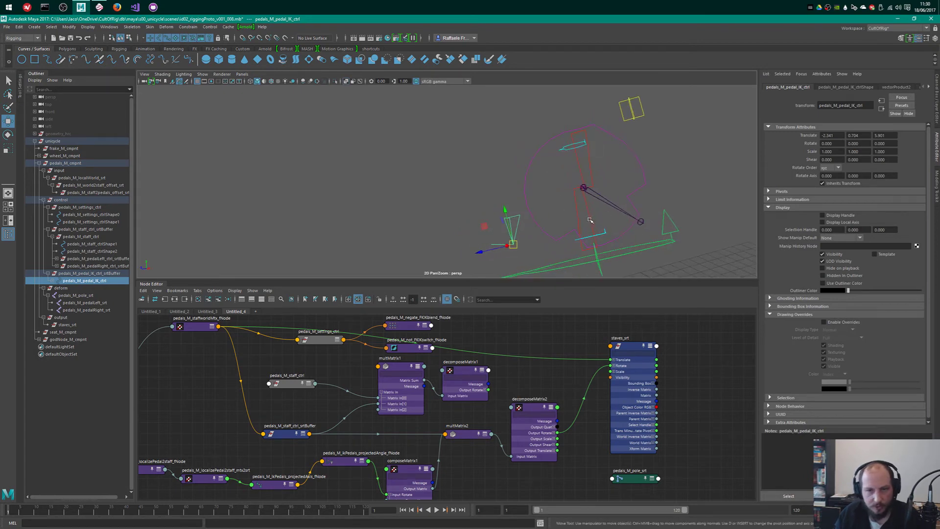
pyautogui.keyDown('alt'); pyautogui.moveTo(578, 211); pyautogui.dragTo(535, 231); pyautogui.keyUp('alt')
pyautogui.moveTo(449, 221); pyautogui.dragTo(473, 223)
pyautogui.hotkey('ctrl', 'z')
# - Set the Y of Vector 2 on pedals_M_ikPedals_projectedAngle_fNode to 1, test-move pedals_M_pedal_IK_ctrl, and undo that move
pyautogui.keyDown('alt'); pyautogui.moveTo(425, 468); pyautogui.dragTo(489, 425, button='middle'); pyautogui.keyUp('alt')
pyautogui.click(480, 434)
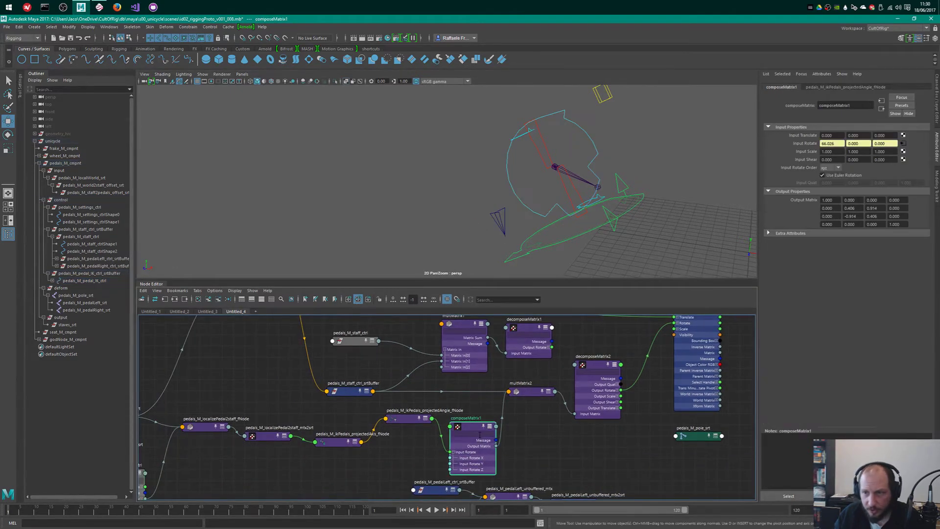
pyautogui.moveTo(473, 424); pyautogui.dragTo(473, 424)
pyautogui.click(411, 419)
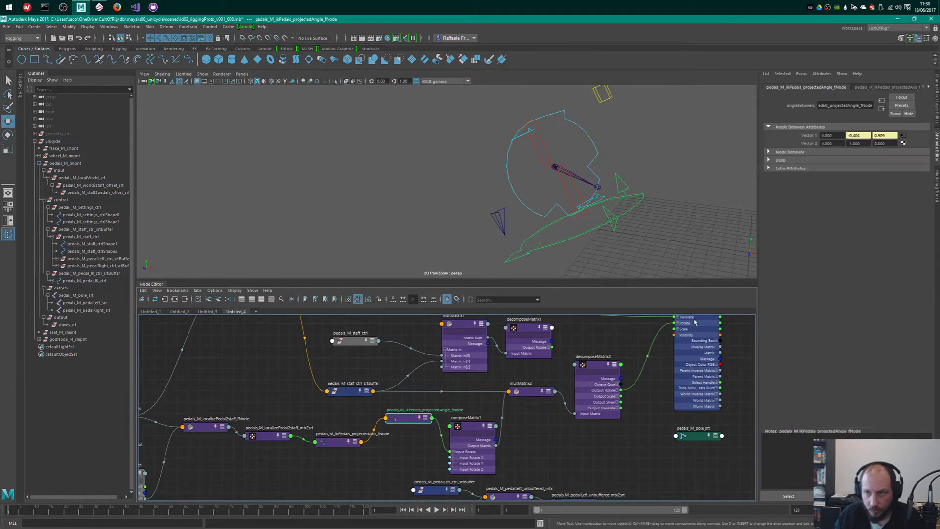
pyautogui.moveTo(868, 145); pyautogui.dragTo(766, 160)
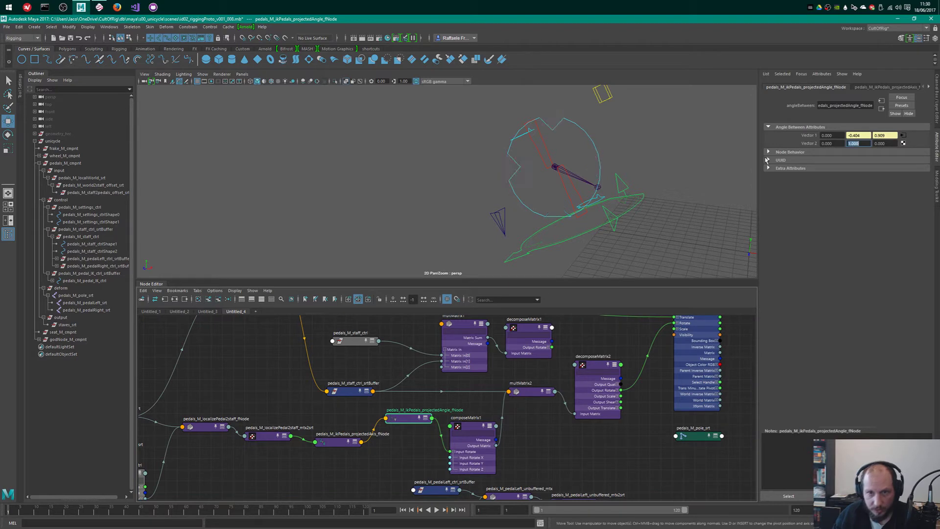
pyautogui.moveTo(478, 266); pyautogui.dragTo(410, 227)
pyautogui.hotkey('ctrl', 'z')
# - Inspect the nodes from pedals_M_localizePedal2staff_fNode to multMatrix2, and check the response to pedals_M_pedal_IK_ctrl
pyautogui.keyDown('alt'); pyautogui.moveTo(529, 365); pyautogui.dragTo(598, 332, button='middle'); pyautogui.keyUp('alt')
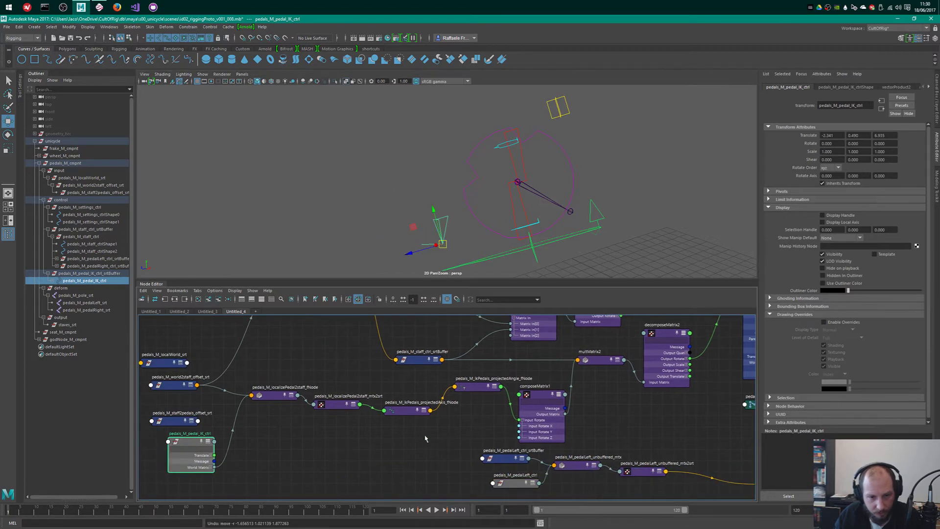
pyautogui.click(421, 410)
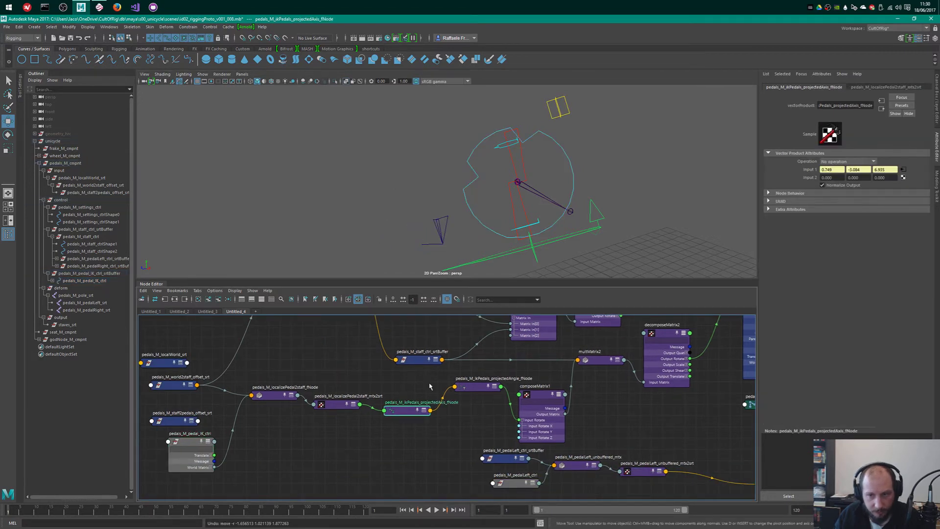
pyautogui.click(487, 389)
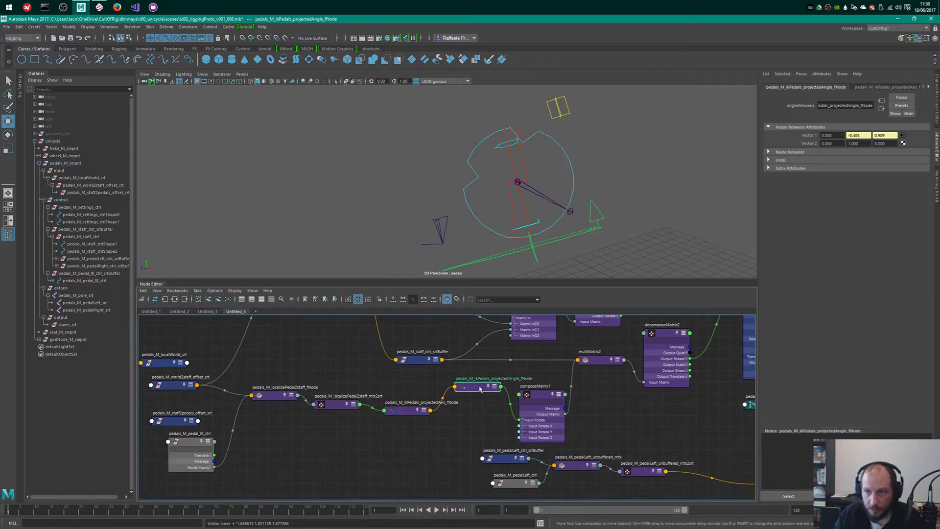
pyautogui.click(337, 404)
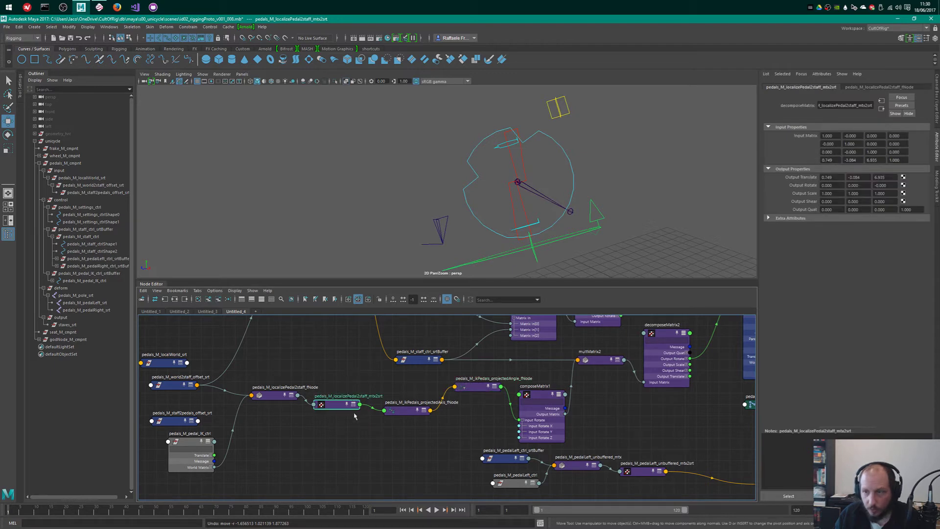
pyautogui.click(274, 395)
pyautogui.click(565, 428)
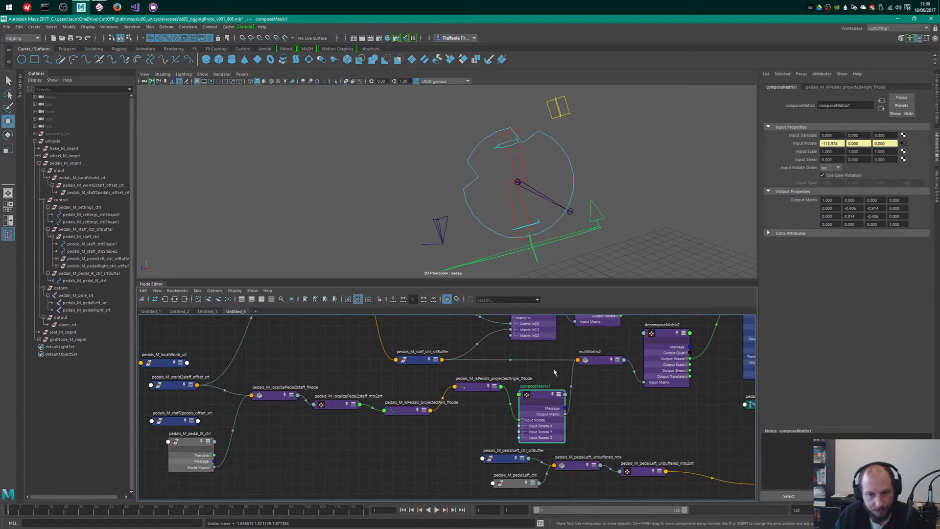
pyautogui.click(605, 360)
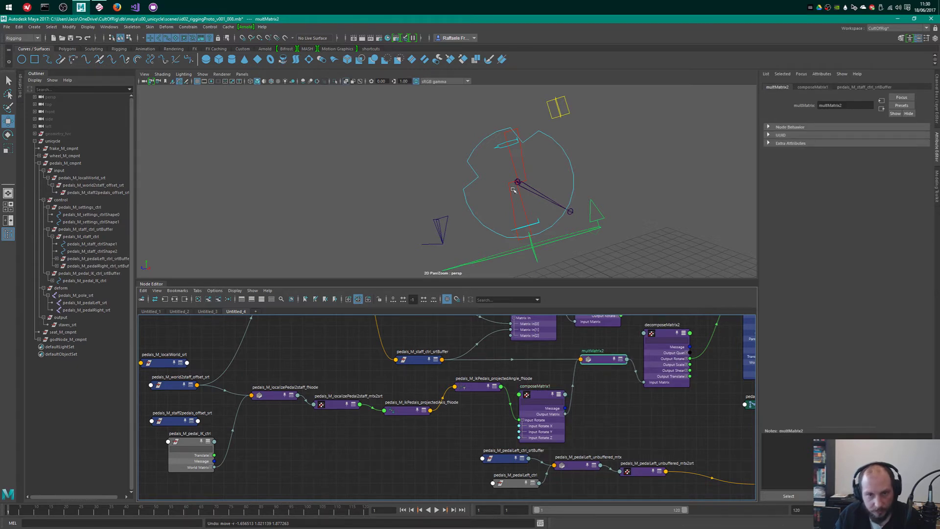
pyautogui.click(455, 251)
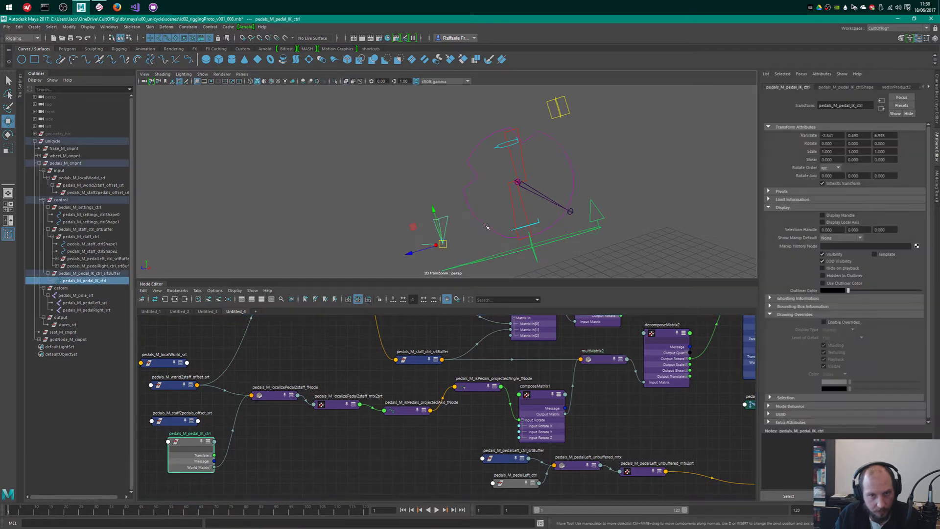
pyautogui.moveTo(439, 245)
pyautogui.mouseDown()
pyautogui.moveTo(574, 200)
pyautogui.moveTo(499, 126)
pyautogui.moveTo(416, 258)
pyautogui.moveTo(575, 110)
pyautogui.moveTo(492, 290)
pyautogui.moveTo(409, 252)
pyautogui.moveTo(424, 142)
pyautogui.moveTo(393, 196)
pyautogui.moveTo(440, 244)
pyautogui.mouseUp()
# - Compare the output values of decomposeMatrix2 with the translate and rotate values of staves_srt
pyautogui.keyDown('alt'); pyautogui.moveTo(643, 399); pyautogui.dragTo(545, 422, button='middle'); pyautogui.keyUp('alt')
pyautogui.scroll(3, 616, 441)
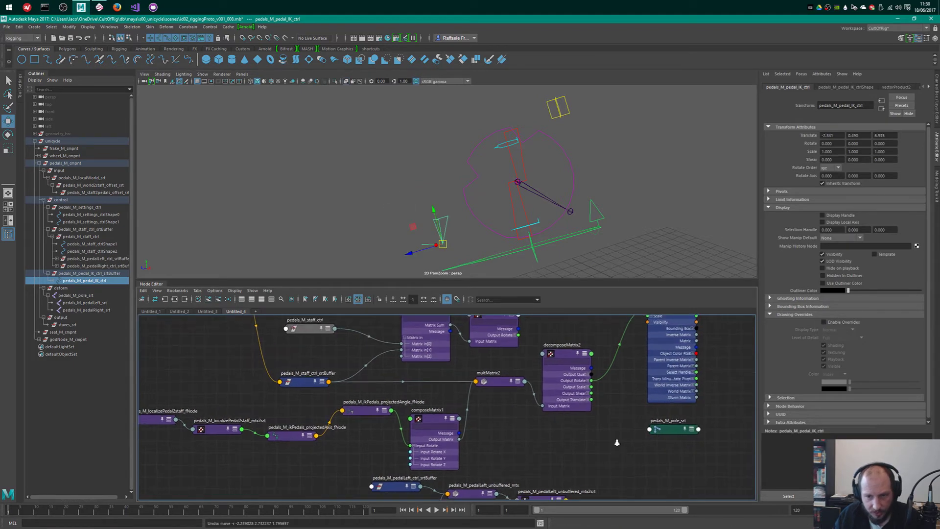
pyautogui.keyDown('alt'); pyautogui.moveTo(616, 386); pyautogui.dragTo(543, 446, button='middle'); pyautogui.keyUp('alt')
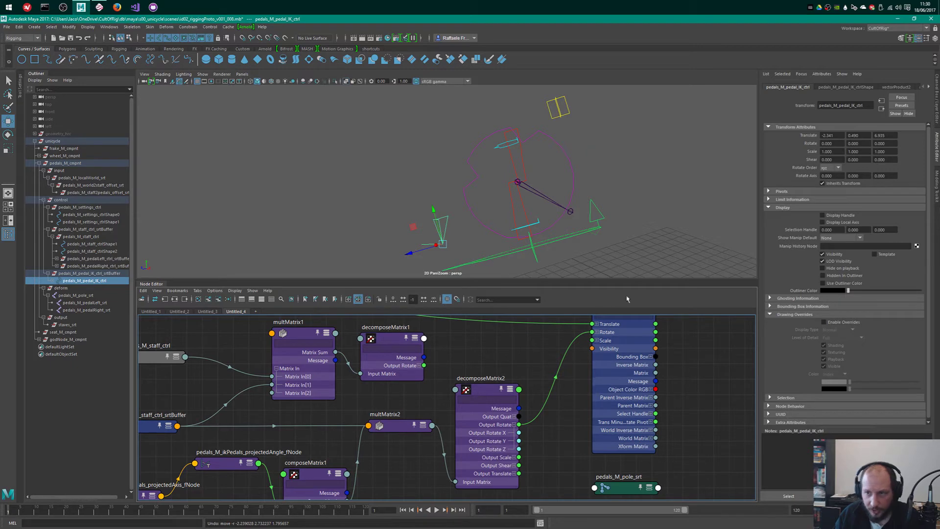
pyautogui.scroll(-3, 547, 409)
pyautogui.click(506, 395)
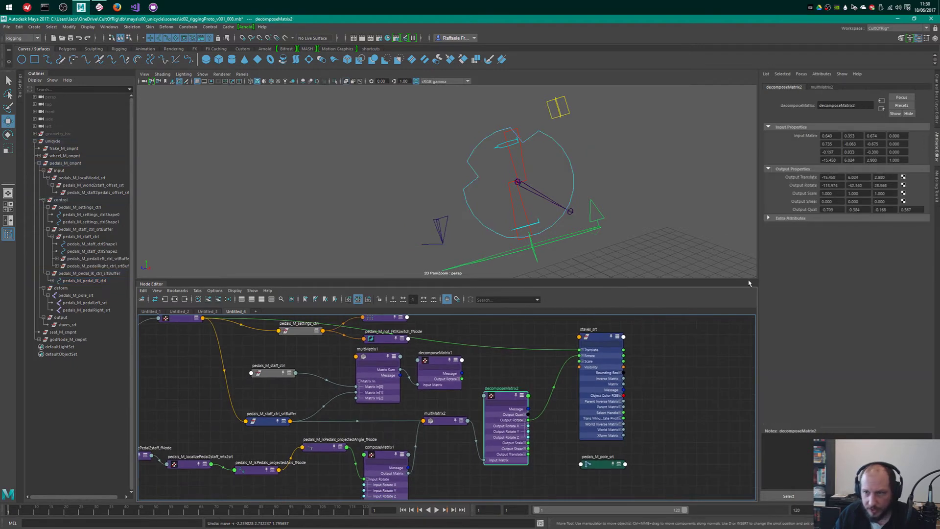
pyautogui.moveTo(623, 395); pyautogui.dragTo(617, 367)
pyautogui.click(606, 339)
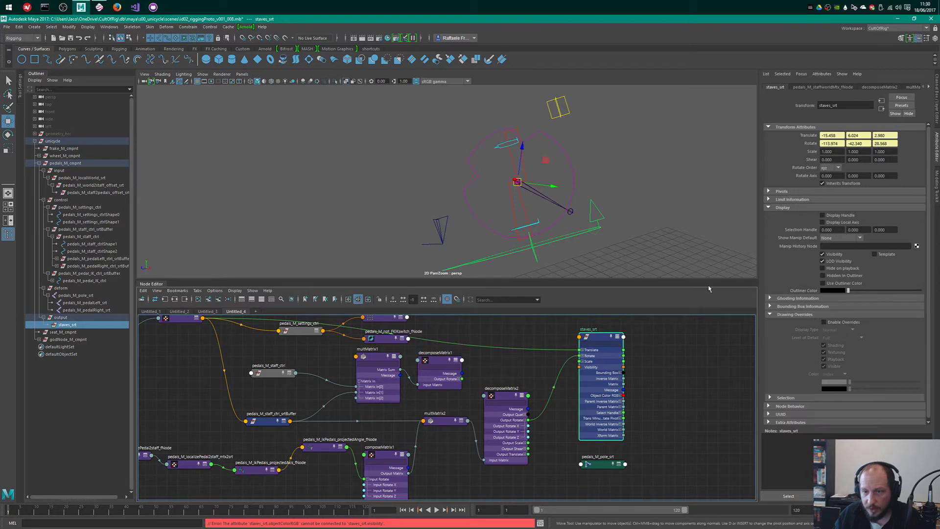
pyautogui.moveTo(589, 329); pyautogui.dragTo(595, 317)
# - Trace the network from pedals_M_ikPedals_projectedAxis_fNode back to pedals_M_pedal_IK_ctrl, examining the localizePedal2staff matrix and decompose nodes
pyautogui.keyDown('alt'); pyautogui.moveTo(475, 403); pyautogui.dragTo(639, 329, button='middle'); pyautogui.keyUp('alt')
pyautogui.keyDown('alt'); pyautogui.moveTo(425, 453); pyautogui.dragTo(496, 453, button='right'); pyautogui.keyUp('alt')
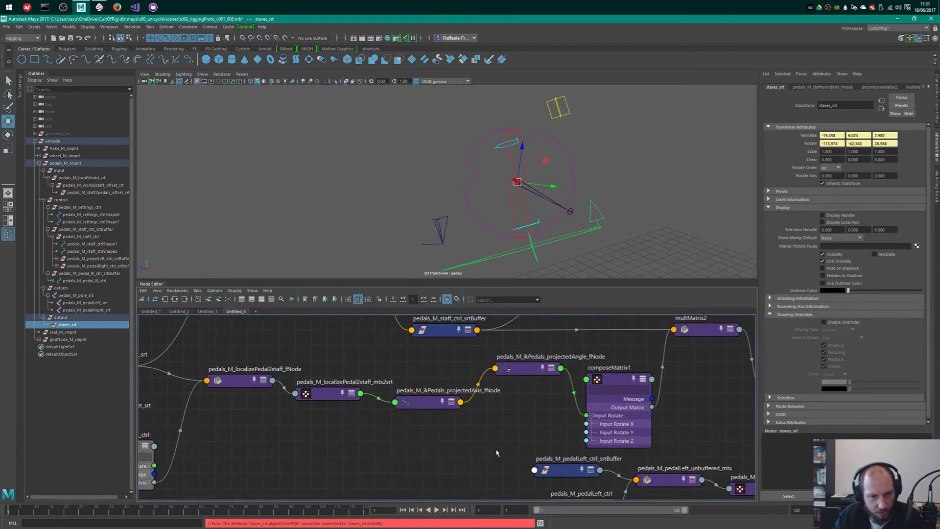
pyautogui.click(420, 394)
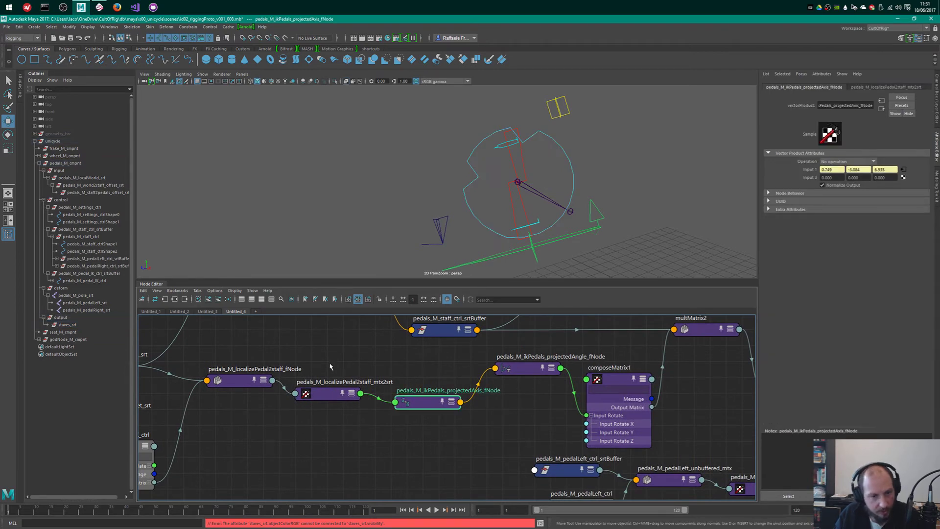
pyautogui.click(238, 380)
pyautogui.keyDown('alt'); pyautogui.moveTo(401, 414); pyautogui.dragTo(468, 400, button='middle'); pyautogui.keyUp('alt')
pyautogui.keyDown('alt'); pyautogui.moveTo(469, 399); pyautogui.dragTo(329, 414, button='right'); pyautogui.keyUp('alt')
pyautogui.keyDown('alt'); pyautogui.moveTo(329, 414); pyautogui.dragTo(450, 381, button='middle'); pyautogui.keyUp('alt')
pyautogui.keyDown('alt'); pyautogui.moveTo(449, 382); pyautogui.dragTo(509, 458, button='right'); pyautogui.keyUp('alt')
pyautogui.click(337, 426)
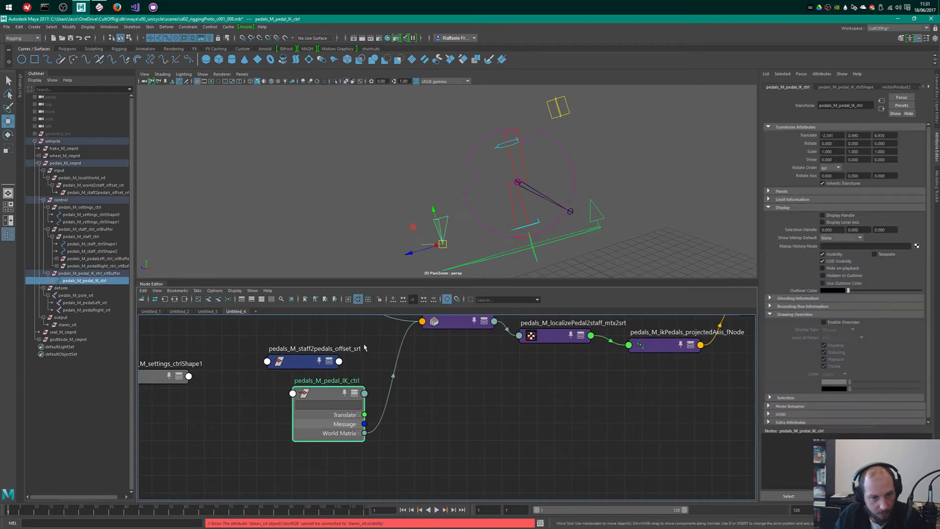
pyautogui.keyDown('alt'); pyautogui.moveTo(373, 356); pyautogui.dragTo(396, 410, button='middle'); pyautogui.keyUp('alt')
pyautogui.click(484, 376)
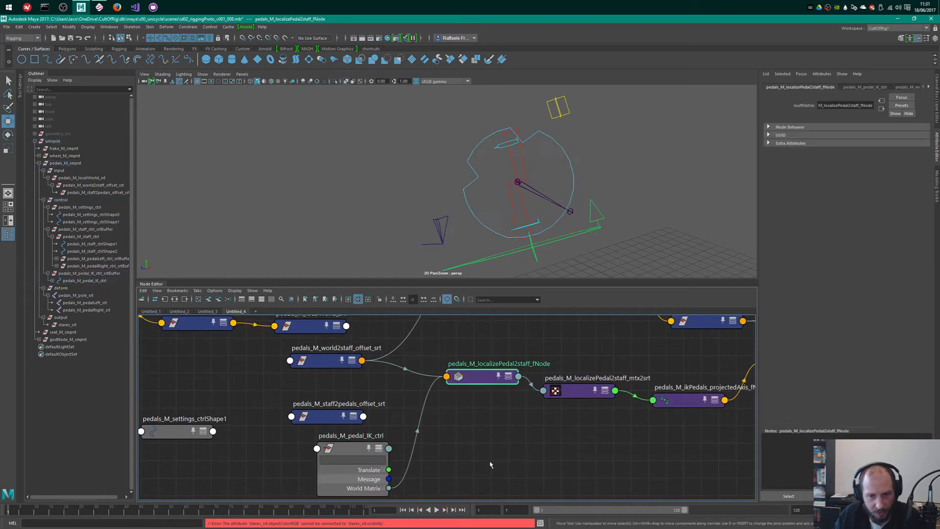
pyautogui.click(580, 392)
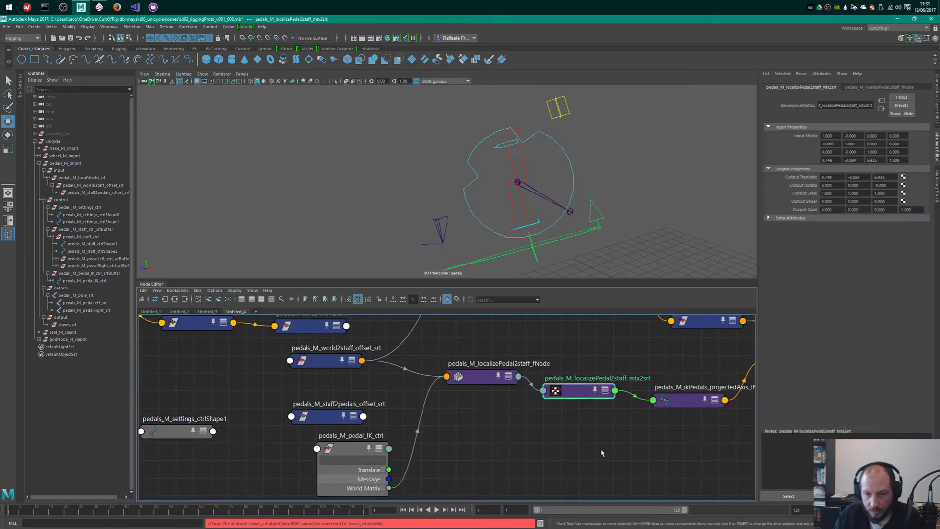
# - Expand pedals_M_localizePedal2staff_fNode to show its matrix inputs, and select pedals_M_staff2pedals_offset_srt together with pedals_M_pedal_IK_ctrl
pyautogui.click(482, 376)
pyautogui.press('3')
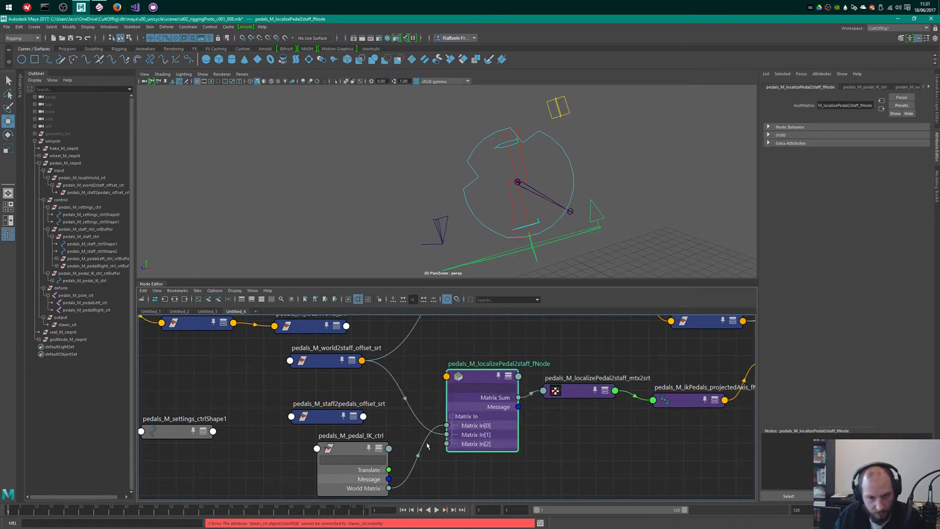
pyautogui.keyDown('alt'); pyautogui.moveTo(344, 450); pyautogui.dragTo(506, 411, button='middle'); pyautogui.keyUp('alt')
pyautogui.click(506, 410)
pyautogui.moveTo(419, 361); pyautogui.dragTo(501, 407)
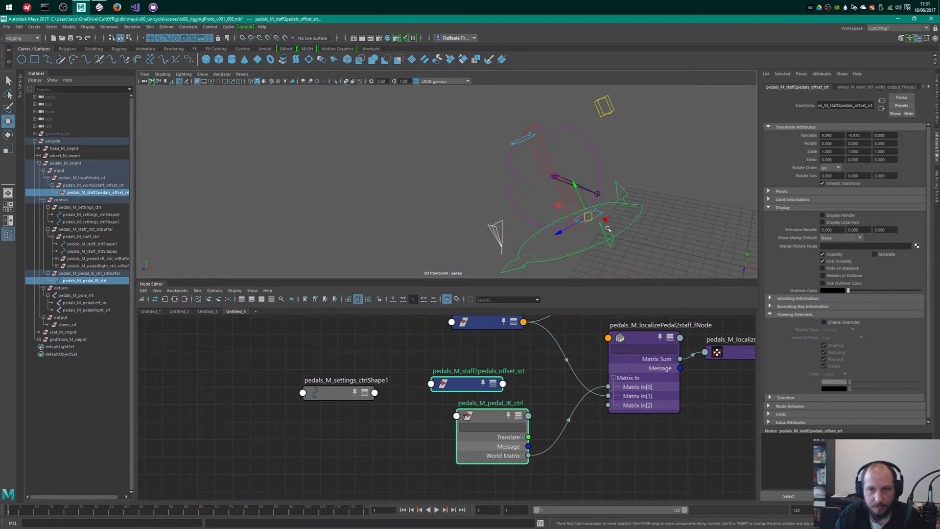
# - Test the pedal rotation by moving only pedals_M_pedal_IK_ctrl in the viewport to about -2.232, 0.974, 7.866
pyautogui.moveTo(589, 226); pyautogui.dragTo(568, 219)
pyautogui.moveTo(508, 223); pyautogui.dragTo(491, 232)
pyautogui.keyDown('alt'); pyautogui.moveTo(492, 244); pyautogui.dragTo(600, 211); pyautogui.keyUp('alt')
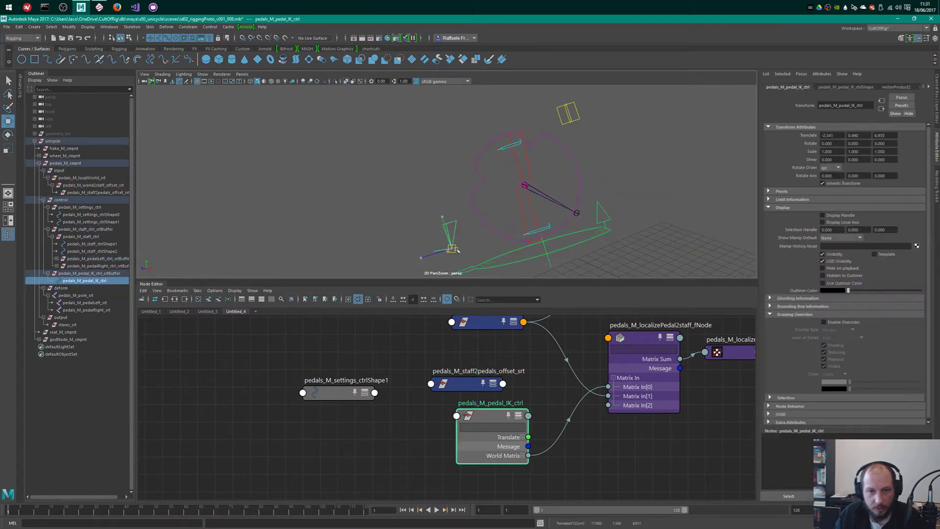
pyautogui.moveTo(451, 248)
pyautogui.mouseDown()
pyautogui.moveTo(646, 192)
pyautogui.moveTo(405, 227)
pyautogui.moveTo(580, 225)
pyautogui.moveTo(440, 252)
pyautogui.mouseUp()
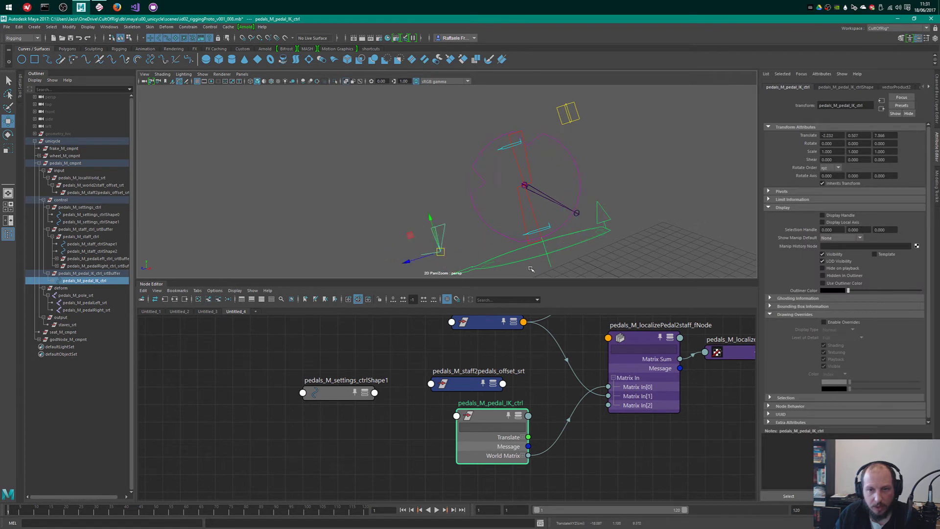
pyautogui.keyDown('alt'); pyautogui.moveTo(494, 239); pyautogui.dragTo(542, 205); pyautogui.keyUp('alt')
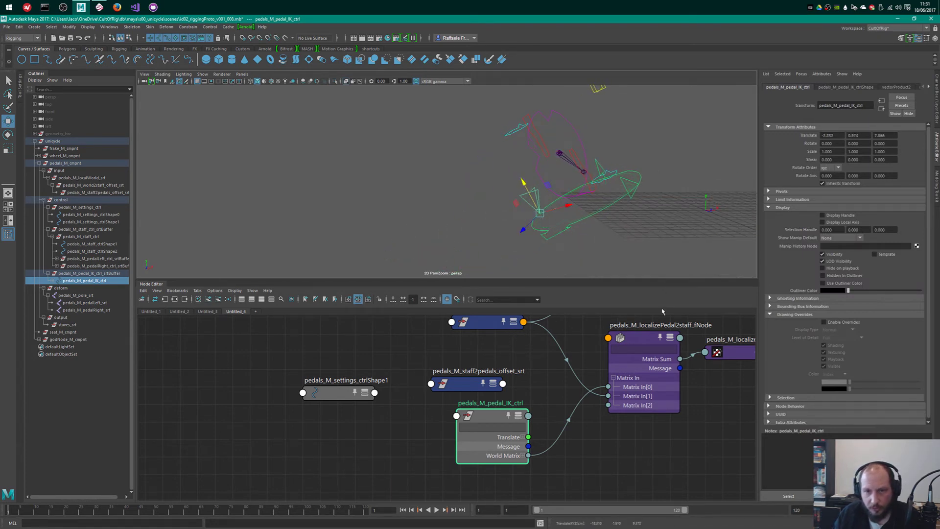
# - Disconnect the Output Rotate of decomposeMatrix2 from the Rotate of staves_srt
pyautogui.keyDown('alt'); pyautogui.moveTo(715, 344); pyautogui.dragTo(471, 402, button='middle'); pyautogui.keyUp('alt')
pyautogui.keyDown('alt'); pyautogui.moveTo(745, 414); pyautogui.dragTo(514, 454, button='middle'); pyautogui.keyUp('alt')
pyautogui.scroll(-2, 517, 453)
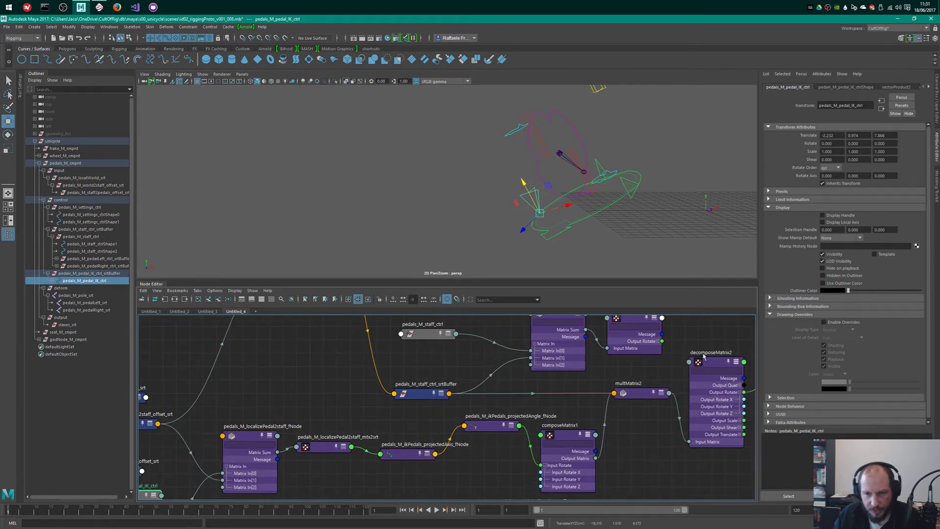
pyautogui.click(710, 369)
pyautogui.keyDown('alt'); pyautogui.moveTo(710, 369); pyautogui.dragTo(426, 444, button='middle'); pyautogui.keyUp('alt')
pyautogui.click(523, 393)
pyautogui.press('Delete')
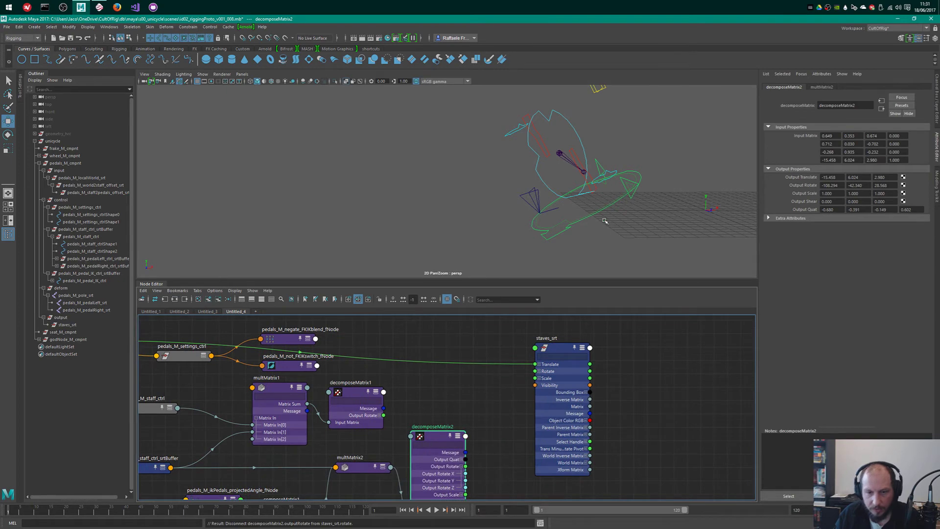
# - Try rotating staves_srt about its Y axis with the Rotate tool, and undo the rotation
pyautogui.click(573, 345)
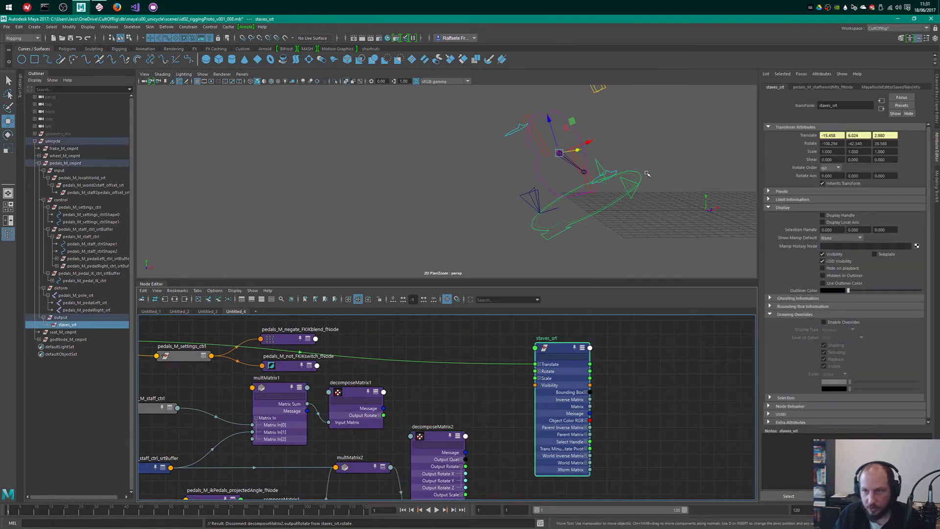
pyautogui.keyDown('alt'); pyautogui.moveTo(538, 186); pyautogui.dragTo(633, 200); pyautogui.keyUp('alt')
pyautogui.press('e')
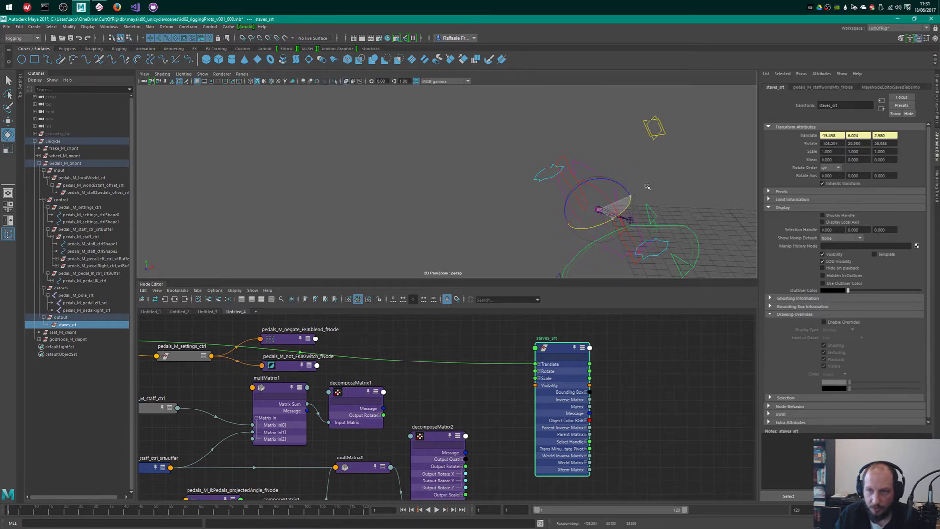
pyautogui.hotkey('ctrl', 'z')
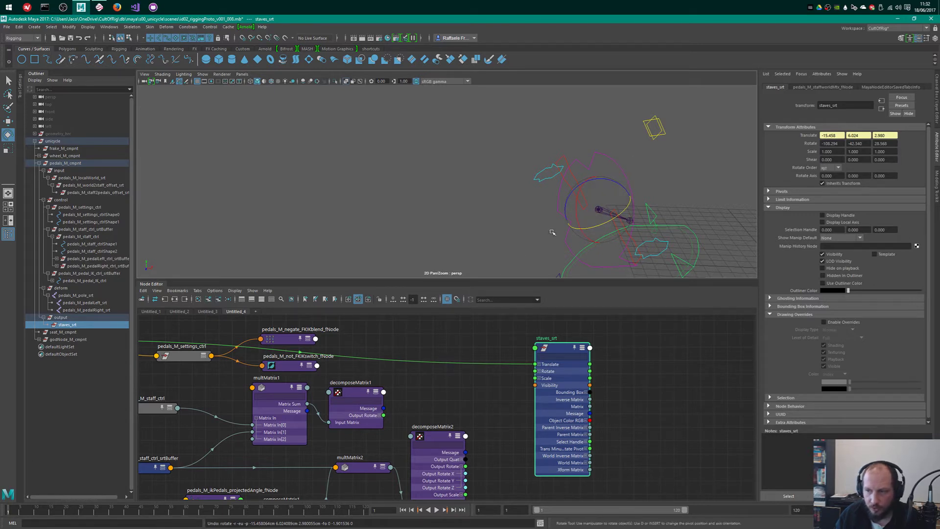
# - Rearrange staves_srt and decomposeMatrix2 to leave a gap between them, with decomposeMatrix2 level with decomposeMatrix1
pyautogui.moveTo(541, 416); pyautogui.dragTo(579, 408, button='middle')
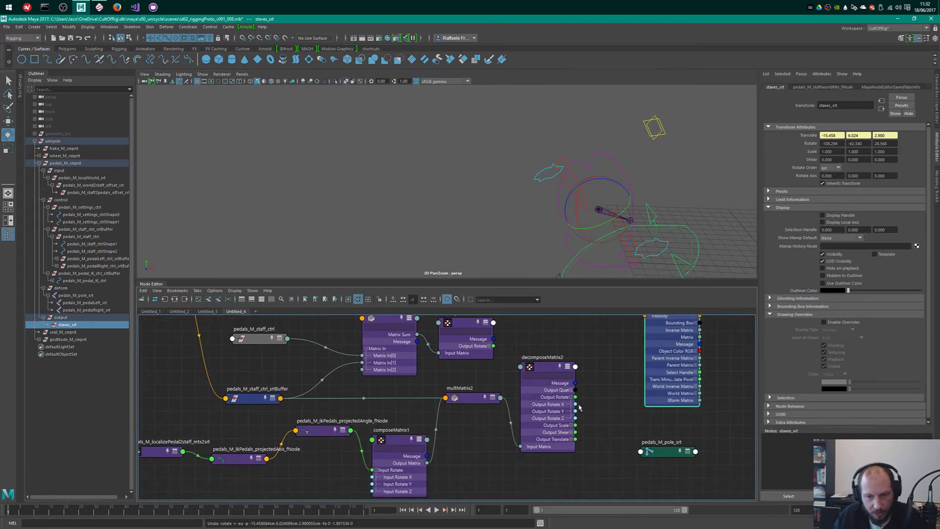
pyautogui.keyDown('alt'); pyautogui.moveTo(583, 368); pyautogui.dragTo(602, 343, button='right'); pyautogui.keyUp('alt')
pyautogui.keyDown('alt'); pyautogui.moveTo(602, 343); pyautogui.dragTo(574, 390, button='middle'); pyautogui.keyUp('alt')
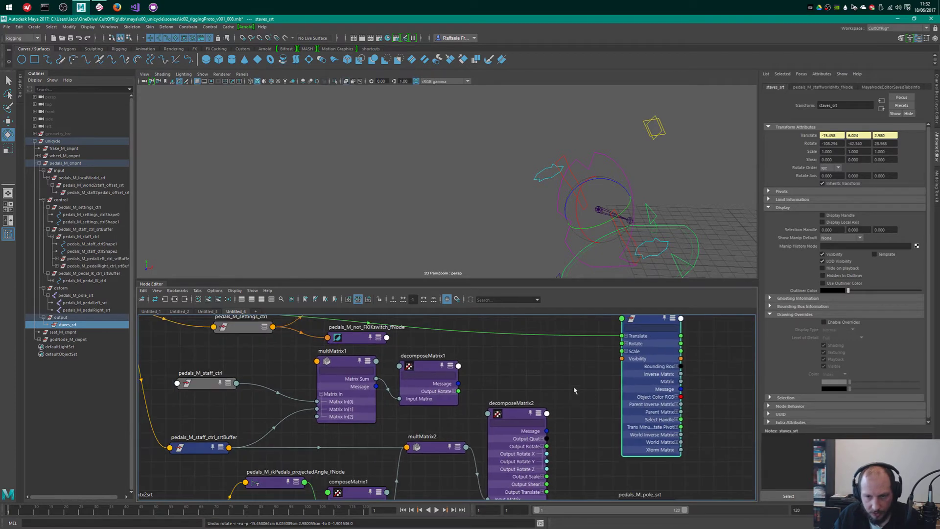
pyautogui.moveTo(514, 416); pyautogui.dragTo(514, 401)
pyautogui.keyDown('alt'); pyautogui.moveTo(605, 383); pyautogui.dragTo(549, 380, button='middle'); pyautogui.keyUp('alt')
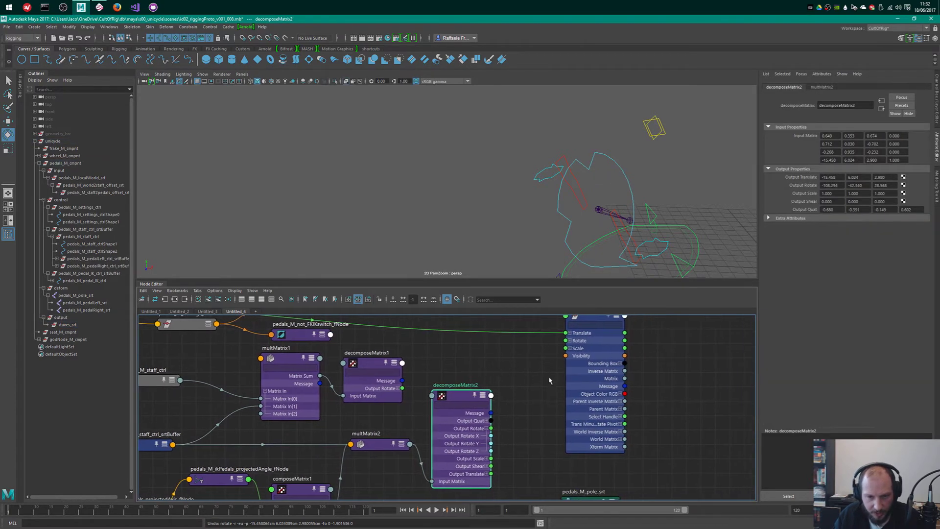
pyautogui.moveTo(568, 363)
pyautogui.keyDown('alt'); pyautogui.mouseDown(button='right')
pyautogui.moveTo(549, 382)
pyautogui.moveTo(576, 361)
pyautogui.mouseUp(button='right'); pyautogui.keyUp('alt')
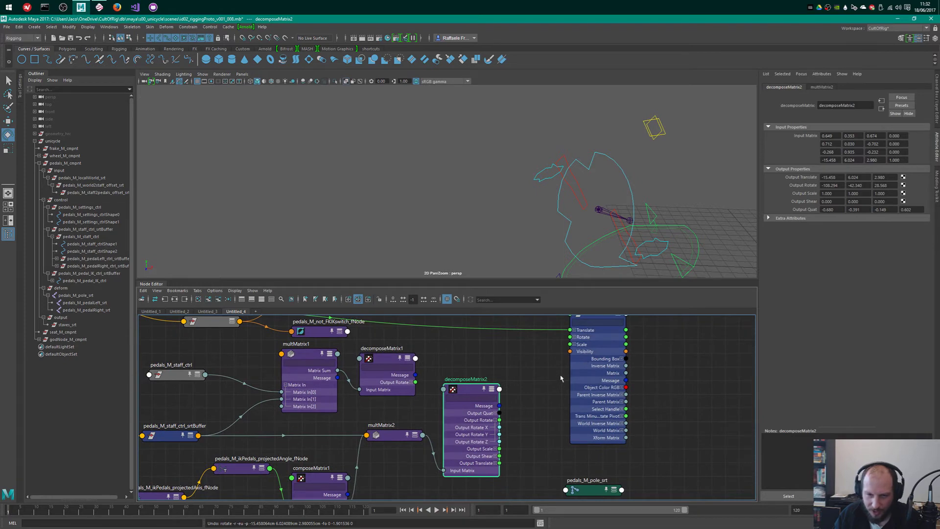
pyautogui.click(578, 380)
pyautogui.keyDown('alt'); pyautogui.moveTo(560, 406); pyautogui.dragTo(506, 442, button='middle'); pyautogui.keyUp('alt')
pyautogui.moveTo(542, 353); pyautogui.dragTo(561, 350)
pyautogui.moveTo(499, 395)
pyautogui.keyDown('alt'); pyautogui.mouseDown(button='middle')
pyautogui.moveTo(523, 355)
pyautogui.moveTo(511, 396)
pyautogui.mouseUp(button='middle'); pyautogui.keyUp('alt')
pyautogui.click(504, 357)
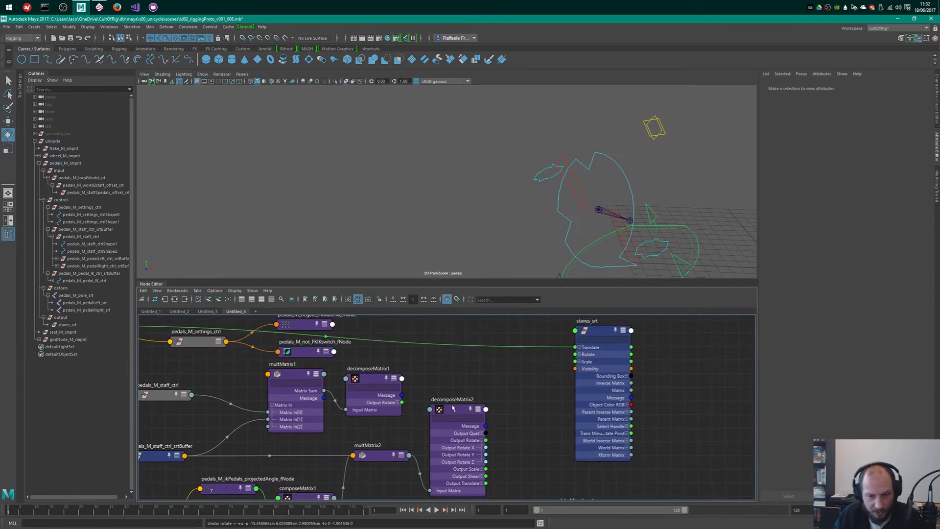
pyautogui.moveTo(452, 408); pyautogui.dragTo(454, 377)
# - Look through the node types matching "mult" and "blend" for a node that can negate a rotation
pyautogui.click(508, 395)
pyautogui.press('Tab')
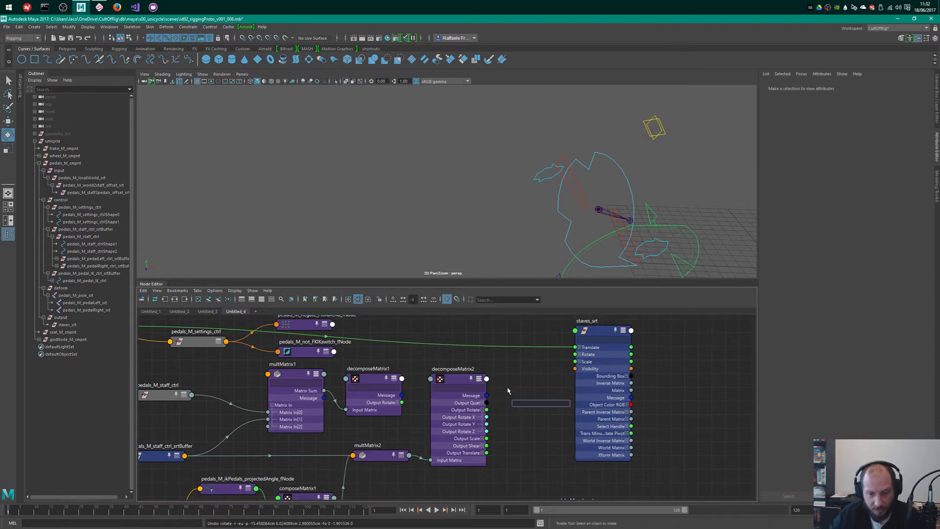
pyautogui.write('m')
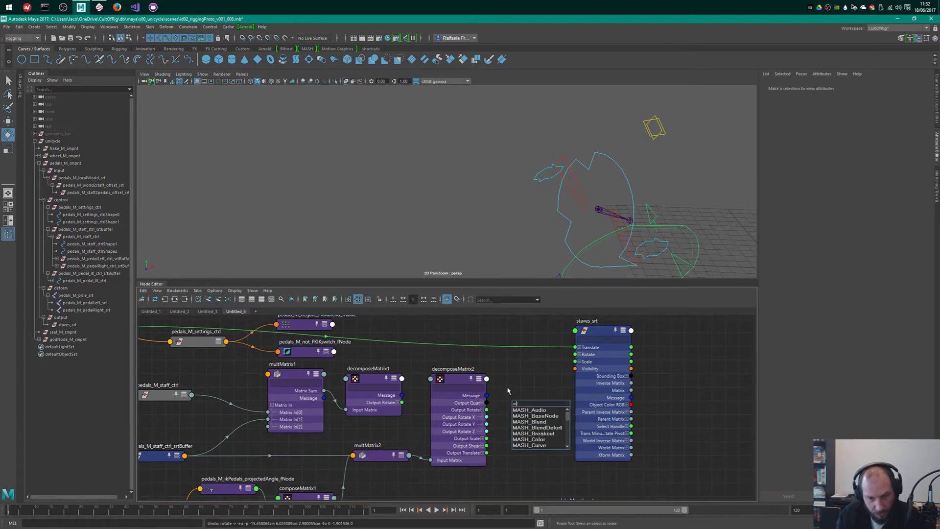
pyautogui.write('ult')
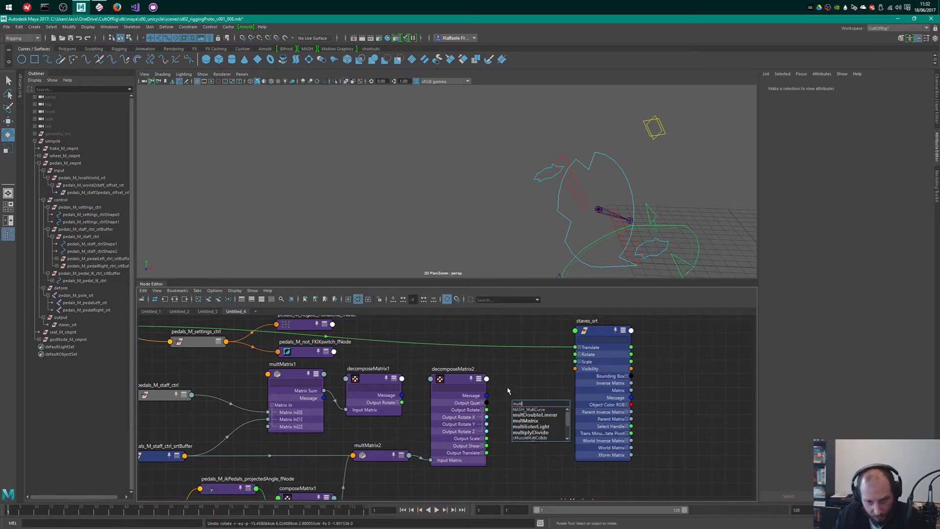
pyautogui.press('Down')
pyautogui.press('Down')
pyautogui.press('Down')
pyautogui.press('Up')
pyautogui.press('Up')
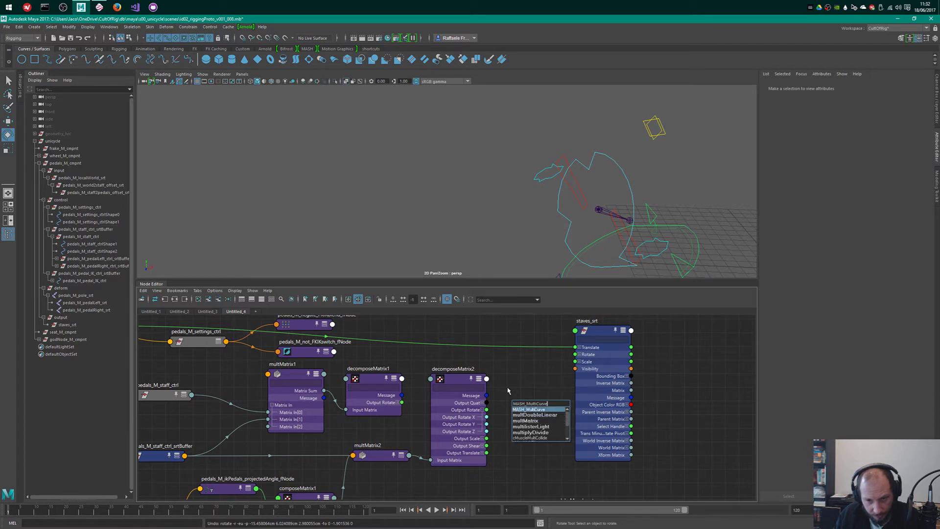
pyautogui.press('Down')
pyautogui.press('Down')
pyautogui.press('Down')
pyautogui.press('Down')
pyautogui.press('Down')
pyautogui.press('Down')
pyautogui.press('Down')
pyautogui.press('Down')
pyautogui.press('Down')
pyautogui.press('Down')
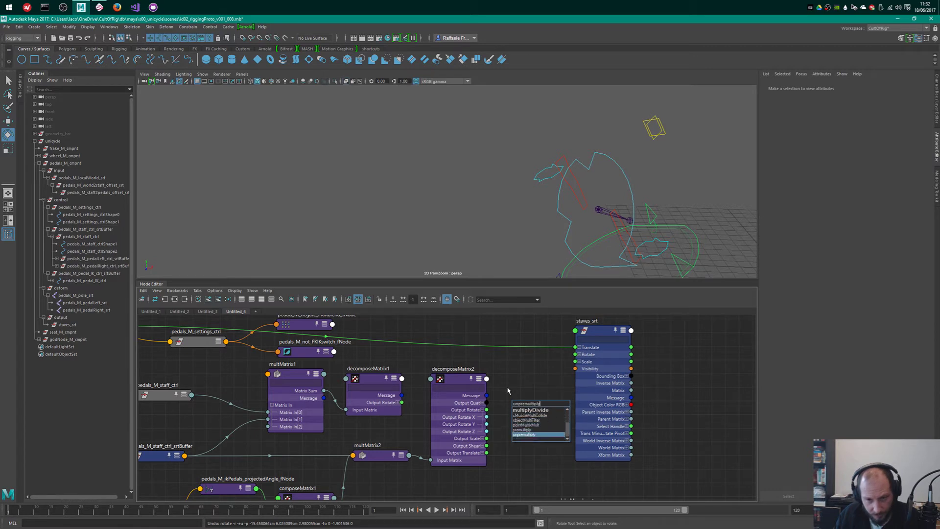
pyautogui.press('Up')
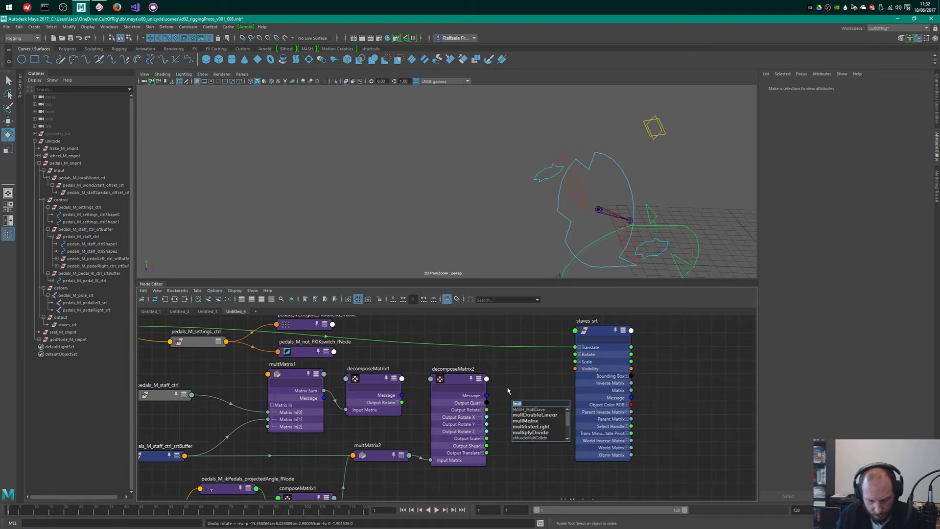
pyautogui.write('blend')
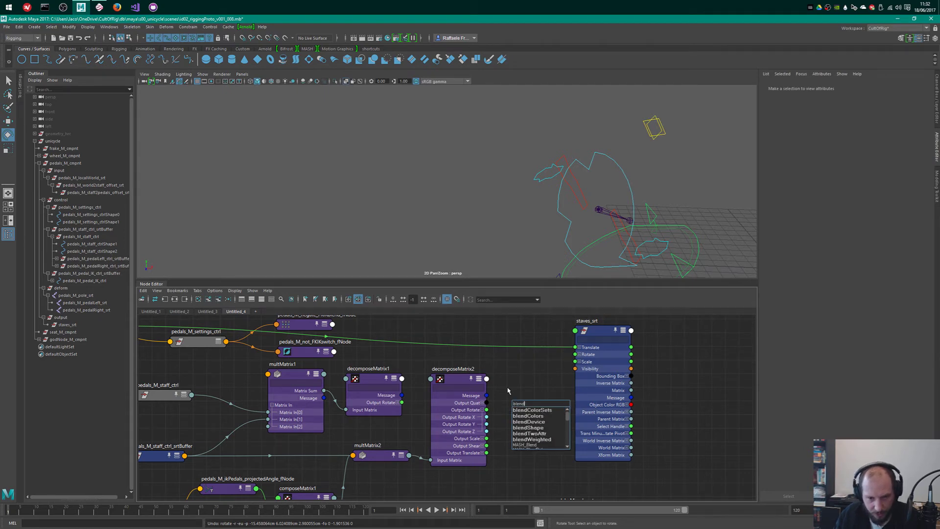
pyautogui.hotkey('ctrl', 'a')
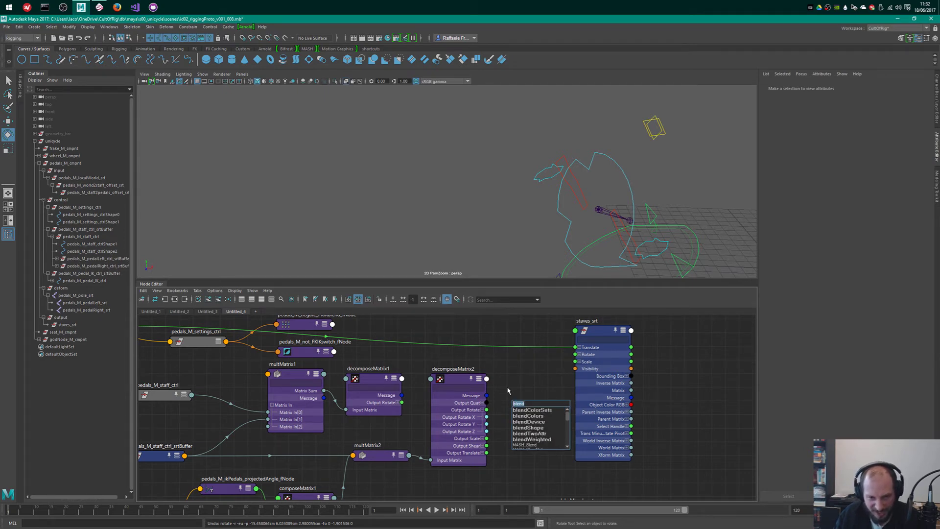
# - Create an animBlendNodeAdditiveDA node between decomposeMatrix2 and staves_srt
pyautogui.write('animble')
pyautogui.press('Down')
pyautogui.press('Down')
pyautogui.press('Down')
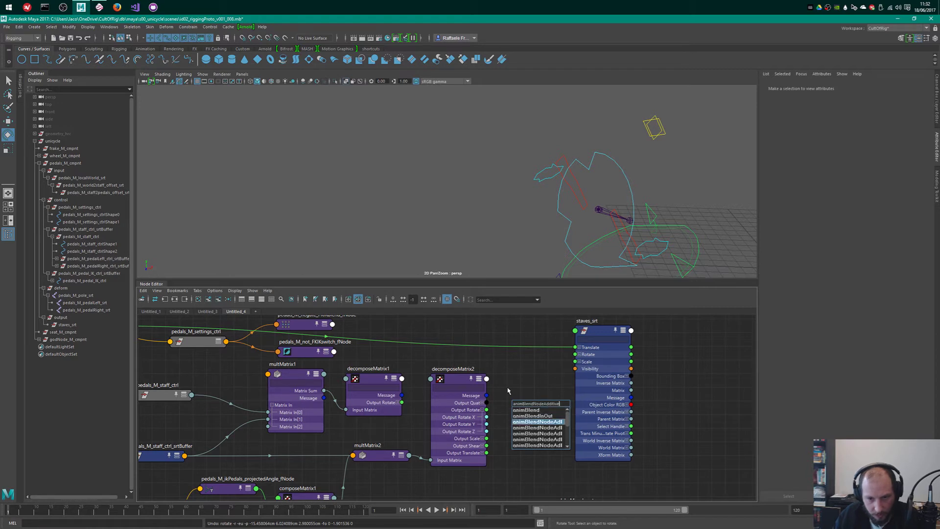
pyautogui.press('Down')
pyautogui.press('Return')
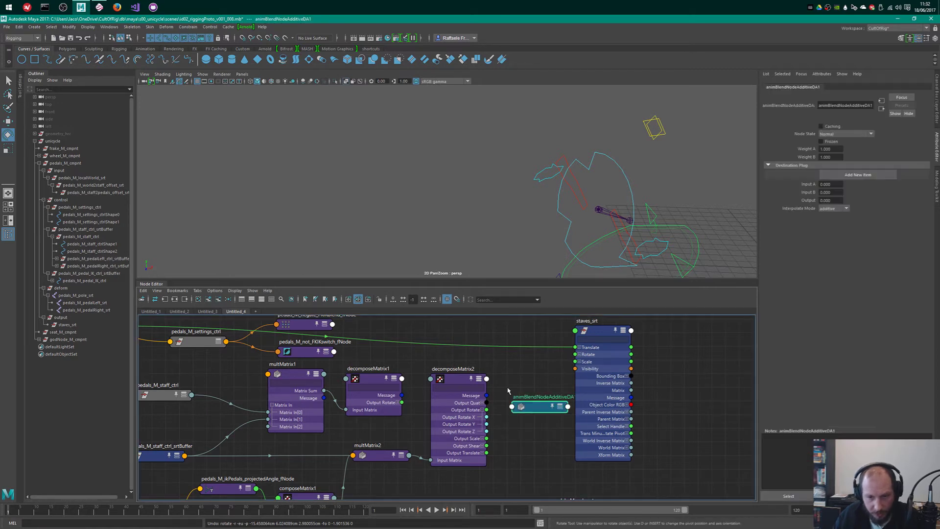
# - Expand the new animBlendNodeAdditiveDA1 to show its attributes, align it beside decomposeMatrix2, and move staves_srt farther away
pyautogui.moveTo(548, 409); pyautogui.dragTo(528, 396)
pyautogui.press('3')
pyautogui.scroll(1, 486, 379)
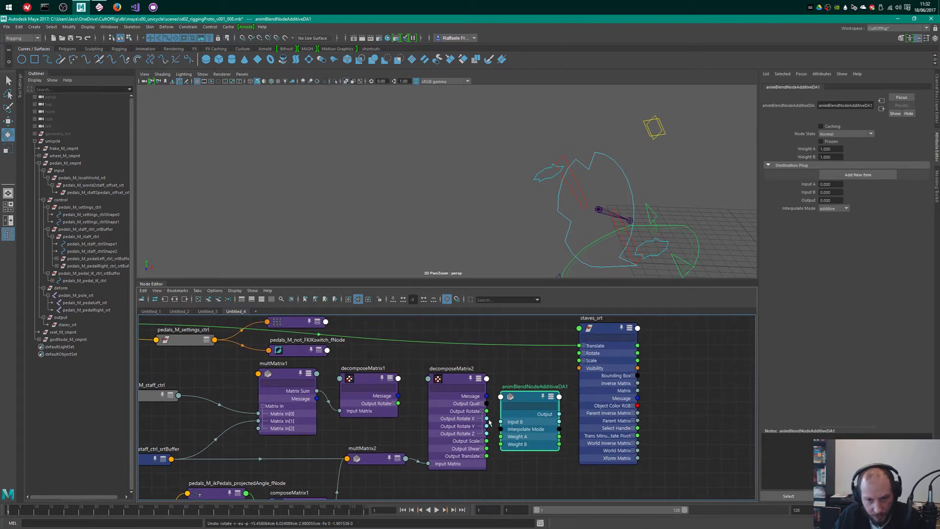
pyautogui.moveTo(527, 402); pyautogui.dragTo(528, 393)
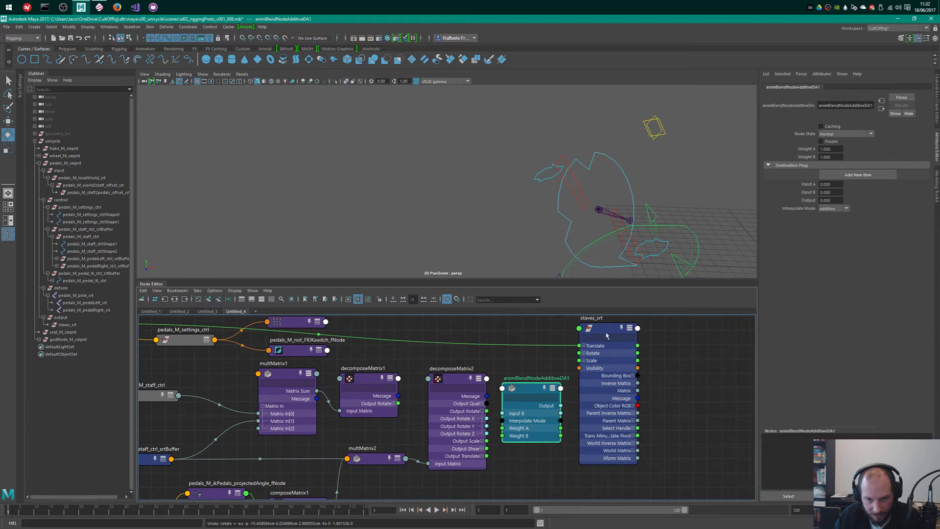
pyautogui.moveTo(606, 333); pyautogui.dragTo(653, 327)
pyautogui.scroll(3, 574, 385)
pyautogui.click(534, 399)
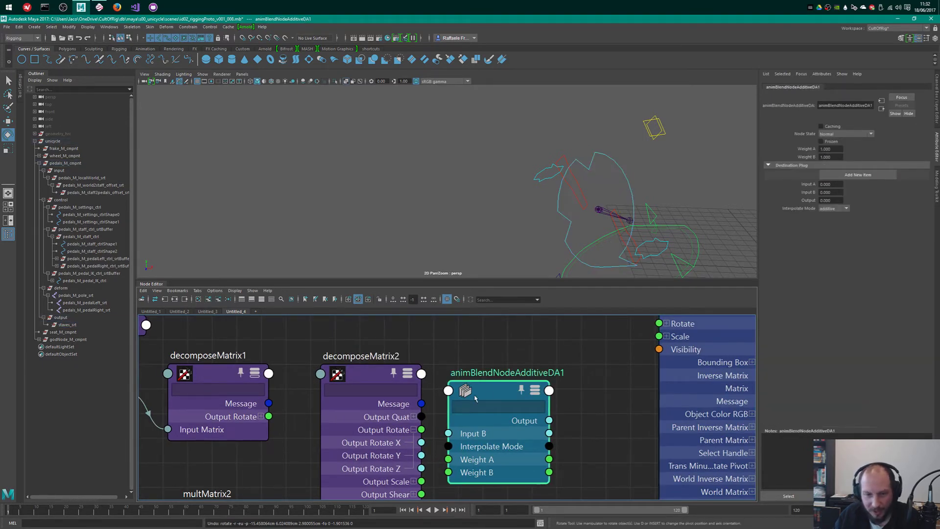
pyautogui.moveTo(496, 388); pyautogui.dragTo(508, 369)
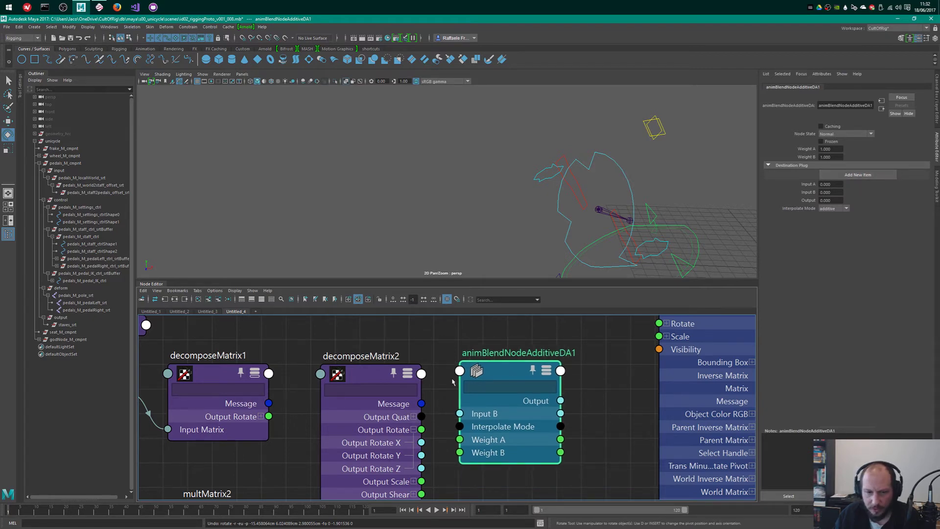
# - Connect the Output Rotate X of decomposeMatrix2 to Input B of animBlendNodeAdditiveDA1
pyautogui.click(432, 450)
pyautogui.moveTo(422, 443); pyautogui.dragTo(459, 371)
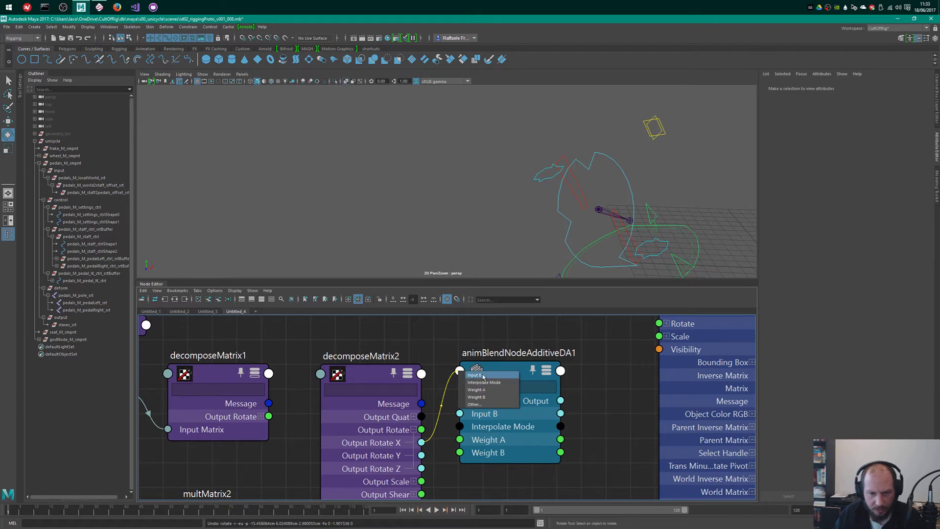
pyautogui.click(483, 375)
pyautogui.click(540, 368)
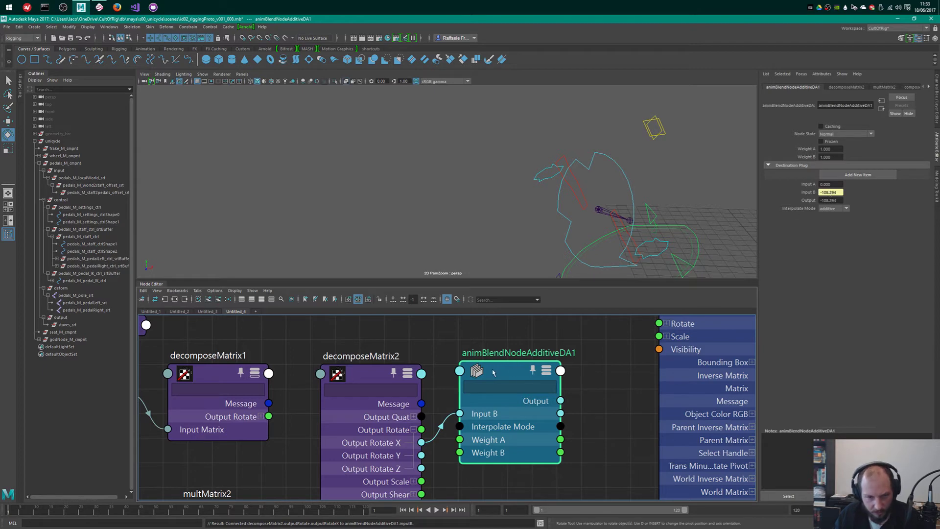
# - Regraph animBlendNodeAdditiveDA1 with its input connections and lay out the stacked upstream nodes
pyautogui.moveTo(507, 371); pyautogui.dragTo(505, 378, button='right')
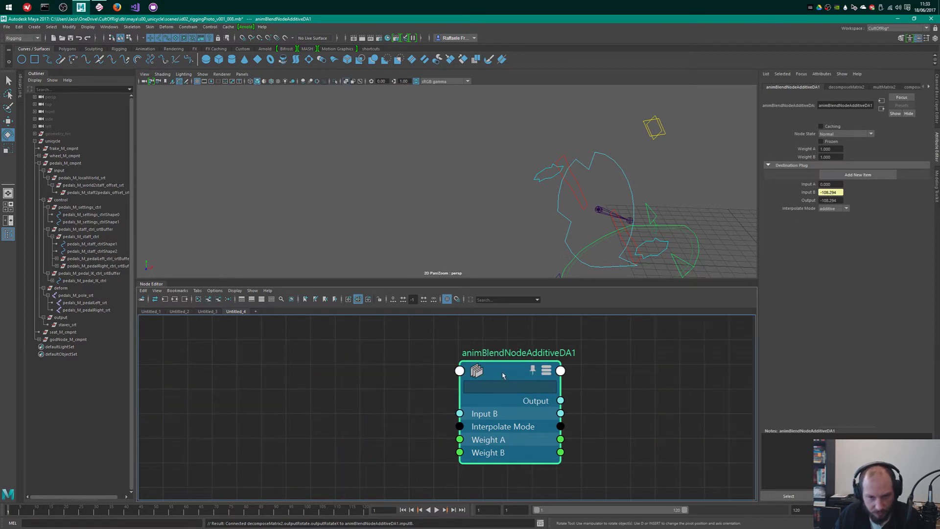
pyautogui.click(664, 356)
pyautogui.keyDown('alt'); pyautogui.moveTo(664, 356); pyautogui.dragTo(630, 386, button='right'); pyautogui.keyUp('alt')
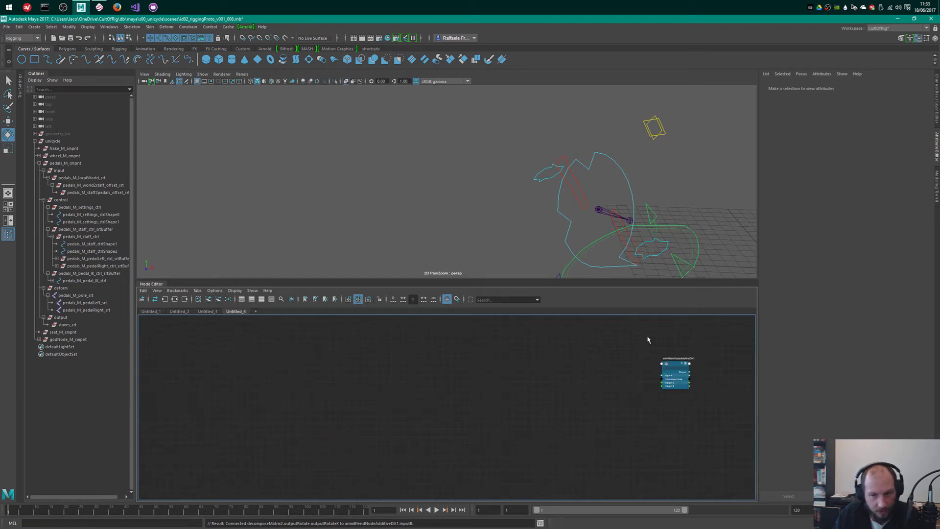
pyautogui.click(673, 364)
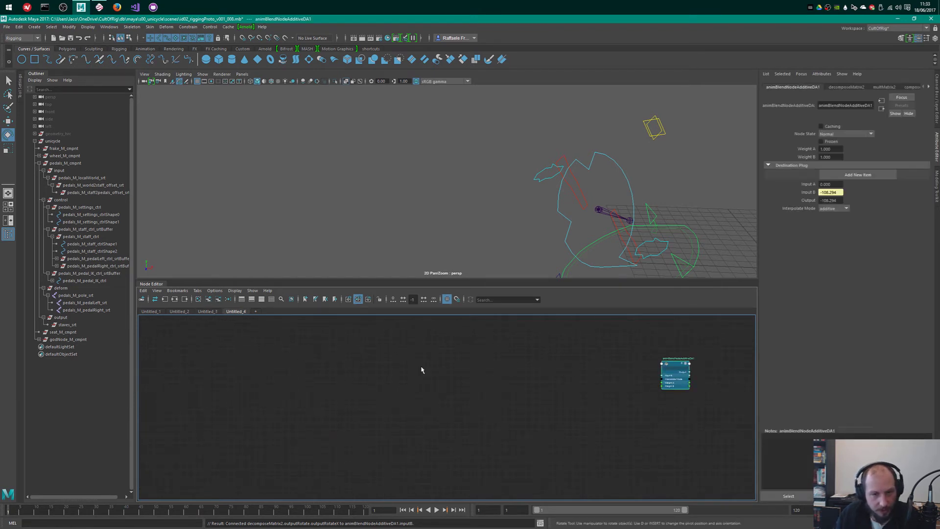
pyautogui.click(174, 299)
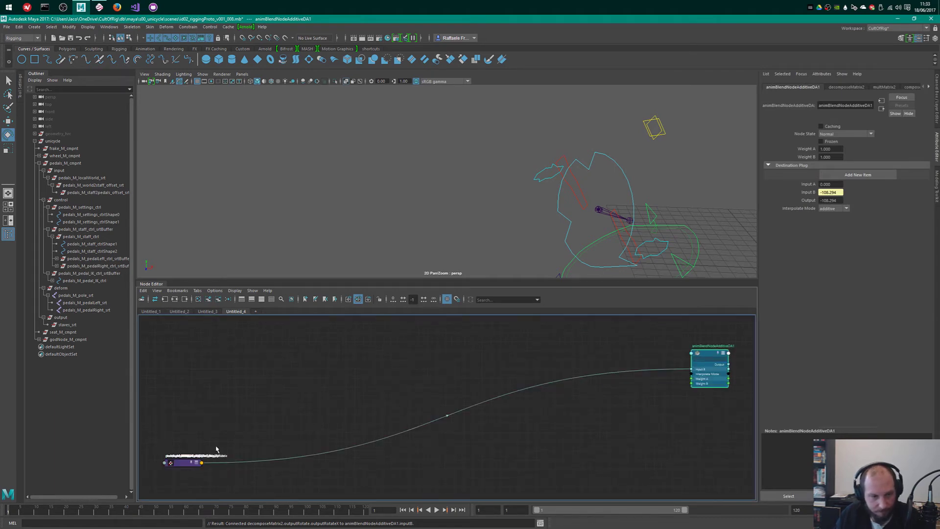
pyautogui.moveTo(149, 374); pyautogui.dragTo(226, 488)
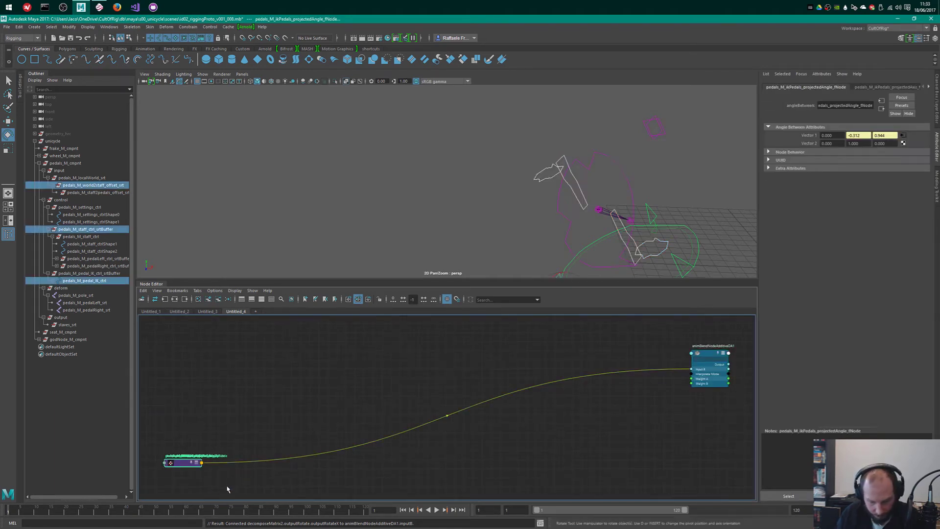
pyautogui.click(228, 299)
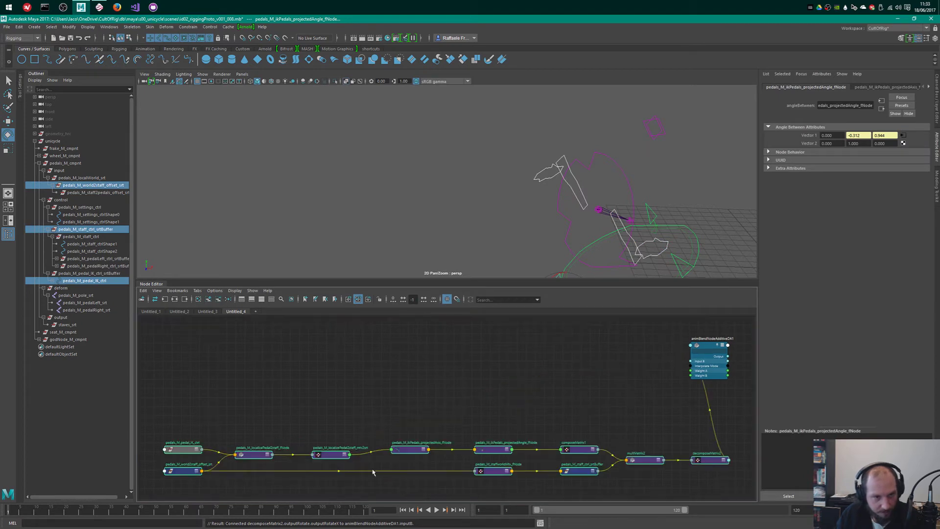
# - Show all attributes of animBlendNodeAdditiveDA1 and reroute the decomposeMatrix2 rotation connection from Input B to Input A
pyautogui.keyDown('alt'); pyautogui.moveTo(454, 414); pyautogui.dragTo(388, 409, button='middle'); pyautogui.keyUp('alt')
pyautogui.moveTo(557, 341); pyautogui.dragTo(607, 436)
pyautogui.keyDown('alt'); pyautogui.moveTo(563, 437); pyautogui.dragTo(521, 384, button='middle'); pyautogui.keyUp('alt')
pyautogui.keyDown('alt'); pyautogui.moveTo(544, 435); pyautogui.dragTo(634, 457, button='right'); pyautogui.keyUp('alt')
pyautogui.keyDown('alt'); pyautogui.moveTo(623, 356); pyautogui.dragTo(600, 446, button='middle'); pyautogui.keyUp('alt')
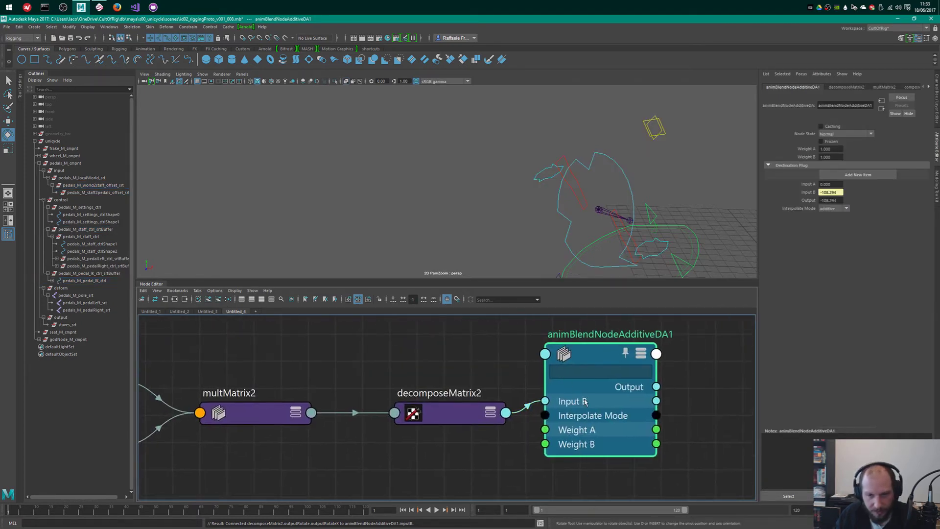
pyautogui.rightClick(587, 359)
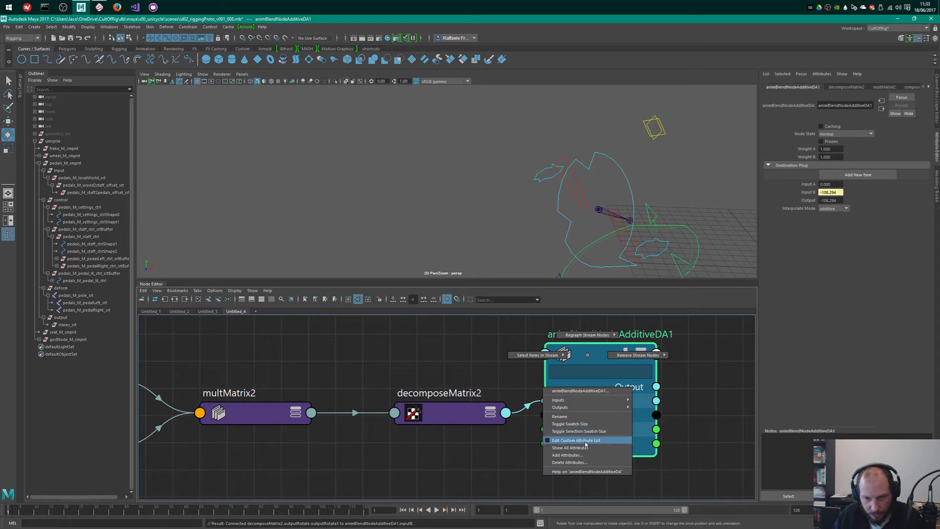
pyautogui.click(570, 447)
pyautogui.keyDown('alt'); pyautogui.moveTo(536, 461); pyautogui.dragTo(554, 427, button='middle'); pyautogui.keyUp('alt')
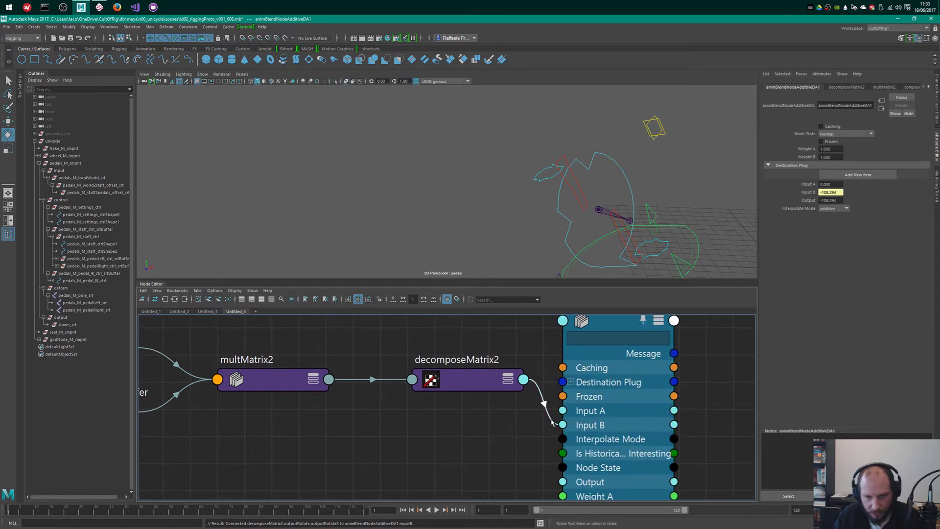
pyautogui.moveTo(555, 421); pyautogui.dragTo(564, 411)
# - Return animBlendNodeAdditiveDA1 to its shorter attribute display
pyautogui.click(652, 349)
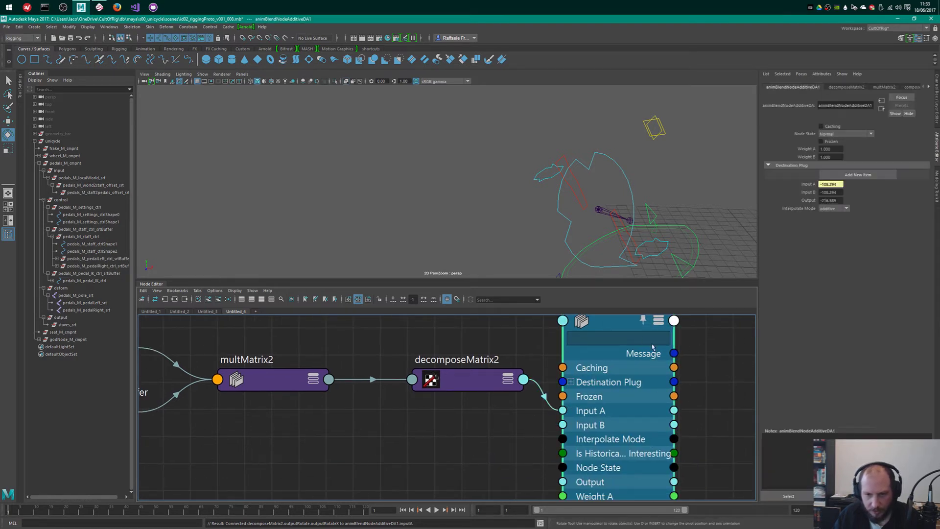
pyautogui.press('1')
pyautogui.press('2')
pyautogui.press('3')
pyautogui.keyDown('alt'); pyautogui.moveTo(630, 368); pyautogui.dragTo(557, 414, button='middle'); pyautogui.keyUp('alt')
# - Set Input B to 0, Weight A to -1 and Weight B to 0 on animBlendNodeAdditiveDA1
pyautogui.moveTo(836, 192); pyautogui.dragTo(775, 205)
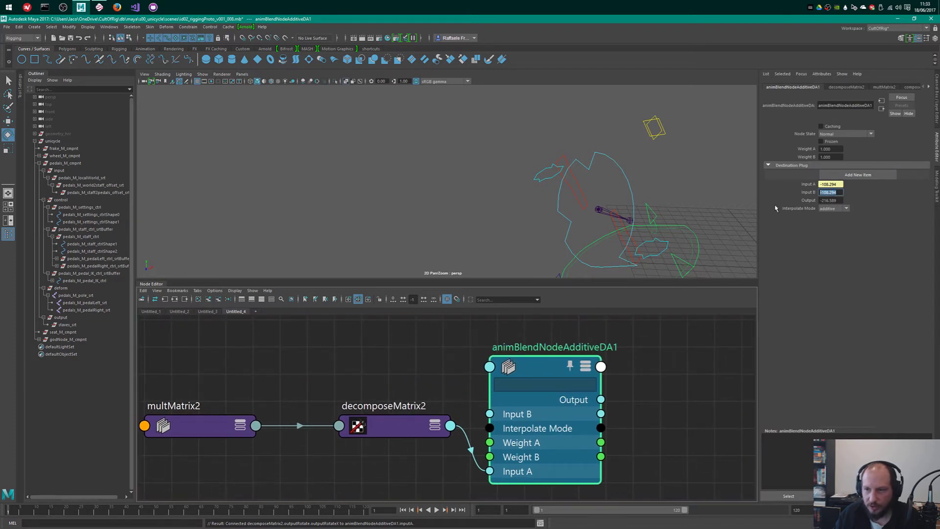
pyautogui.write('0')
pyautogui.press('Tab')
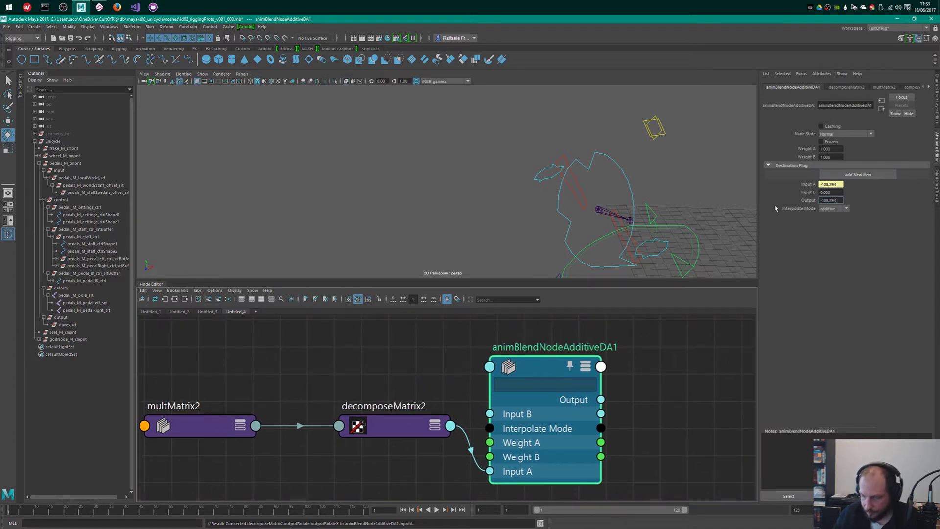
pyautogui.moveTo(837, 149); pyautogui.dragTo(716, 174)
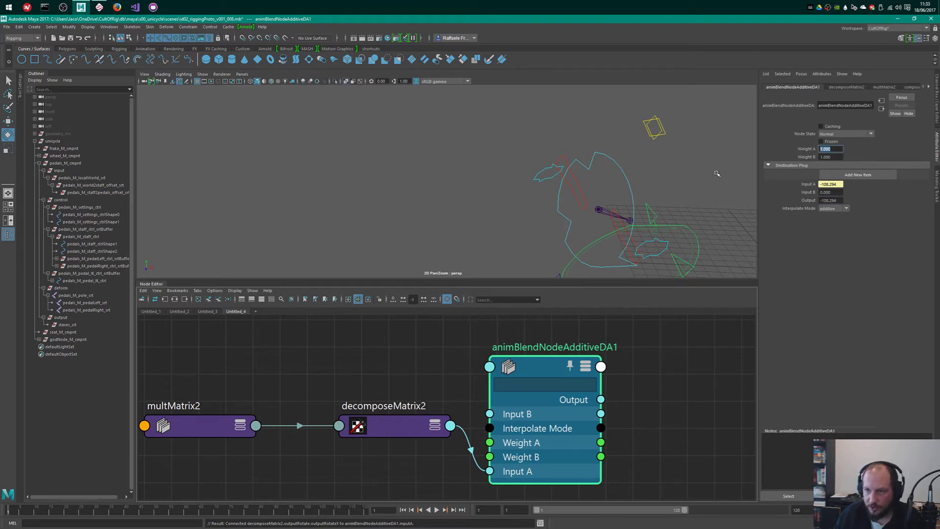
pyautogui.write('-1')
pyautogui.press('Tab')
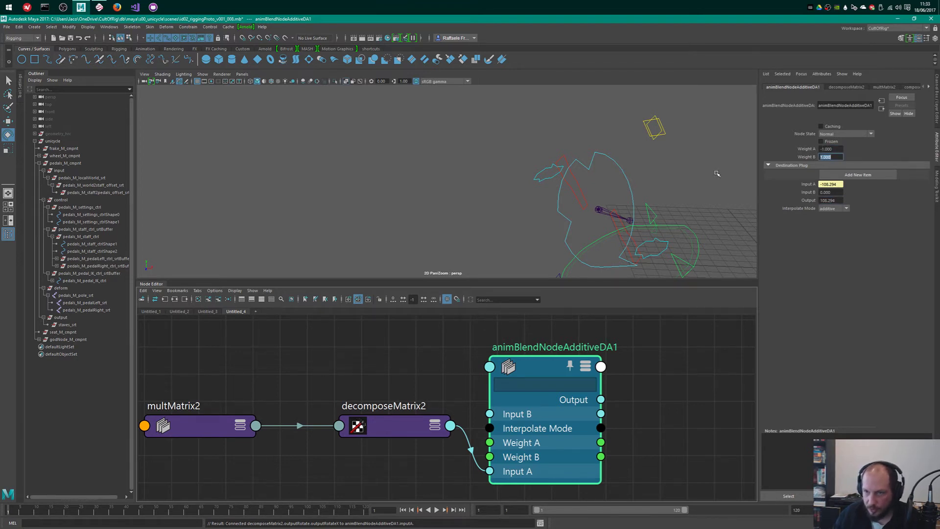
pyautogui.click(495, 390)
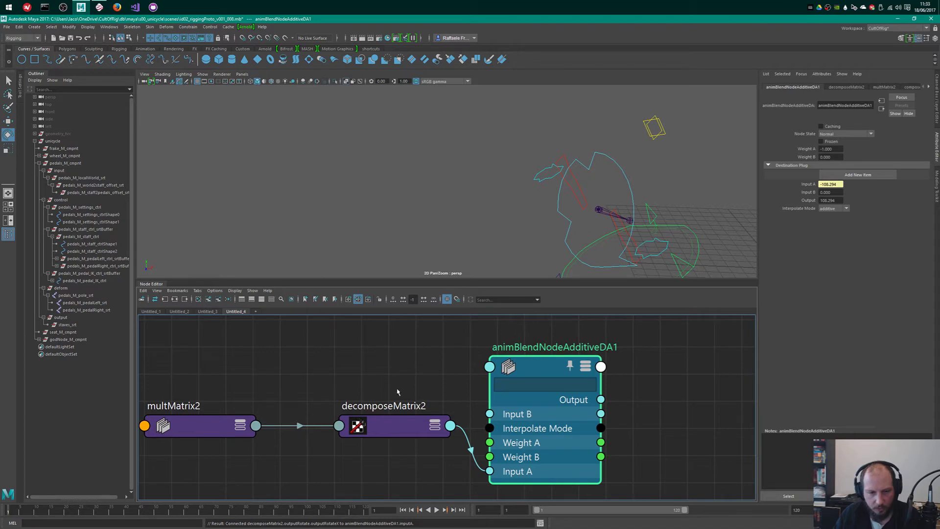
# - Add the output group's staves_srt transform to the node graph alongside decomposeMatrix2 and animBlendNodeAdditiveDA1
pyautogui.click(399, 425)
pyautogui.scroll(-4, 661, 391)
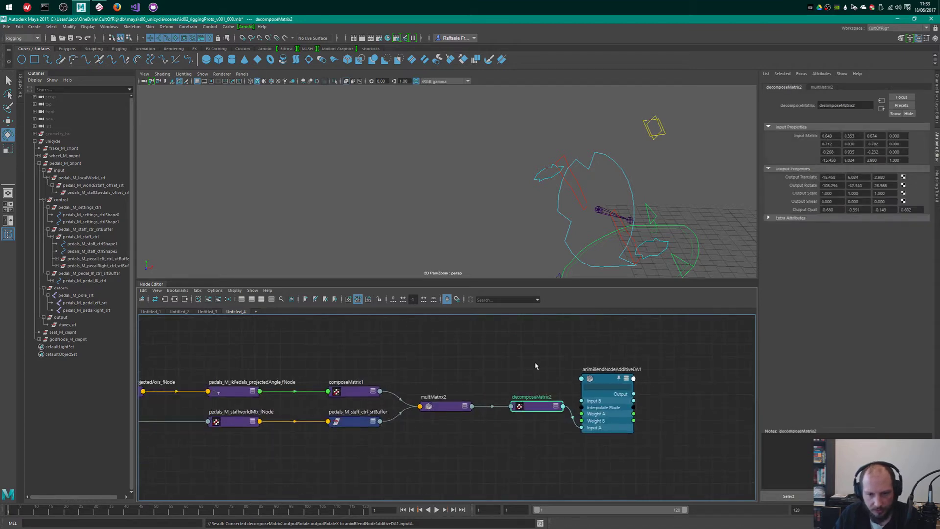
pyautogui.moveTo(536, 366); pyautogui.dragTo(594, 404)
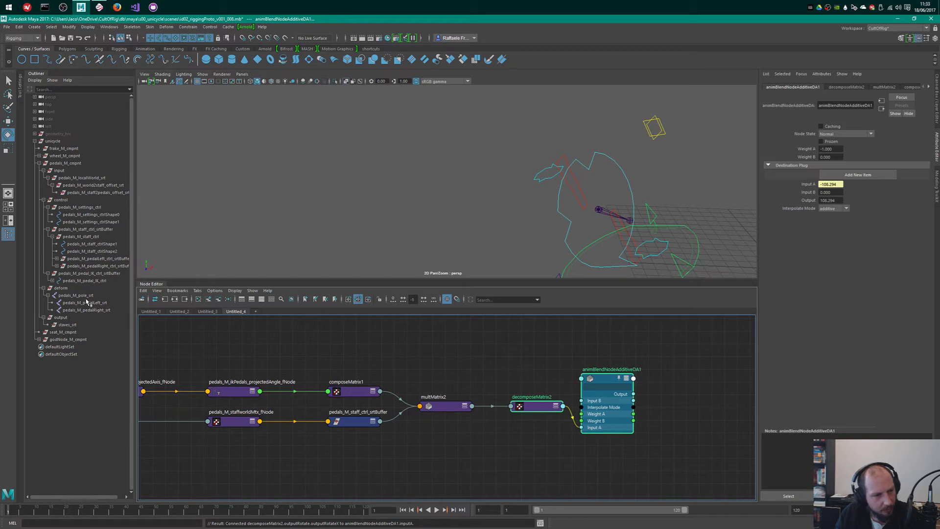
pyautogui.click(94, 281)
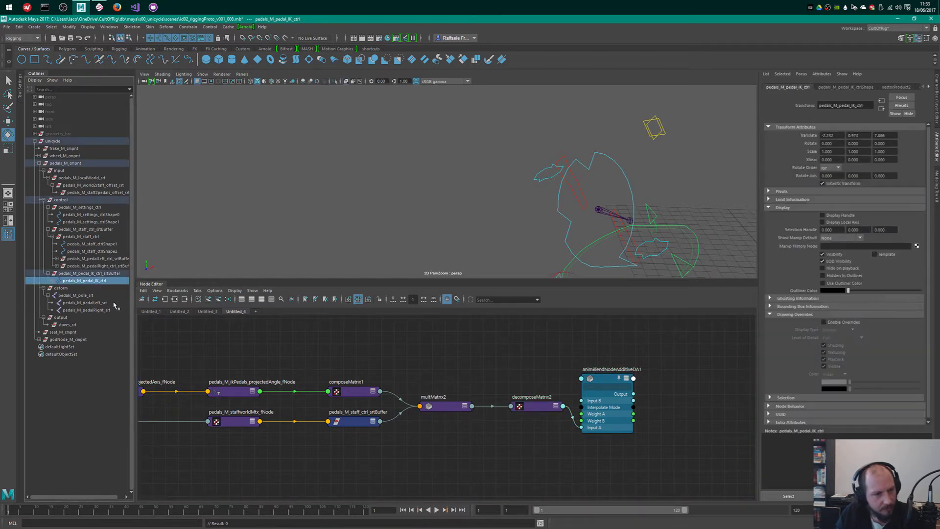
pyautogui.click(71, 325)
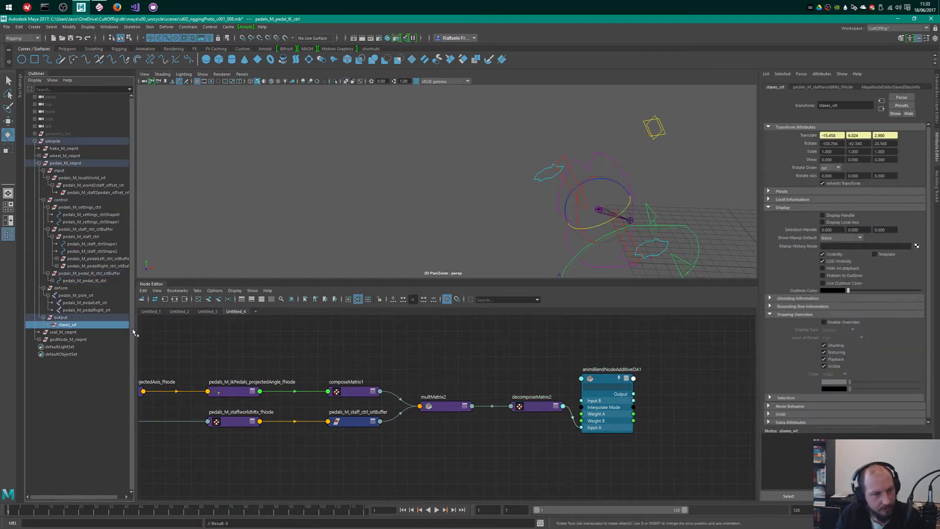
pyautogui.click(167, 301)
# - Arrange the graph with animBlendNodeAdditiveDA1 after decomposeMatrix2 and staves_srt downstream of the blend node
pyautogui.moveTo(166, 395); pyautogui.dragTo(687, 362)
pyautogui.scroll(4, 653, 360)
pyautogui.keyDown('alt'); pyautogui.moveTo(654, 360); pyautogui.dragTo(536, 306, button='middle'); pyautogui.keyUp('alt')
pyautogui.moveTo(483, 366); pyautogui.dragTo(483, 308)
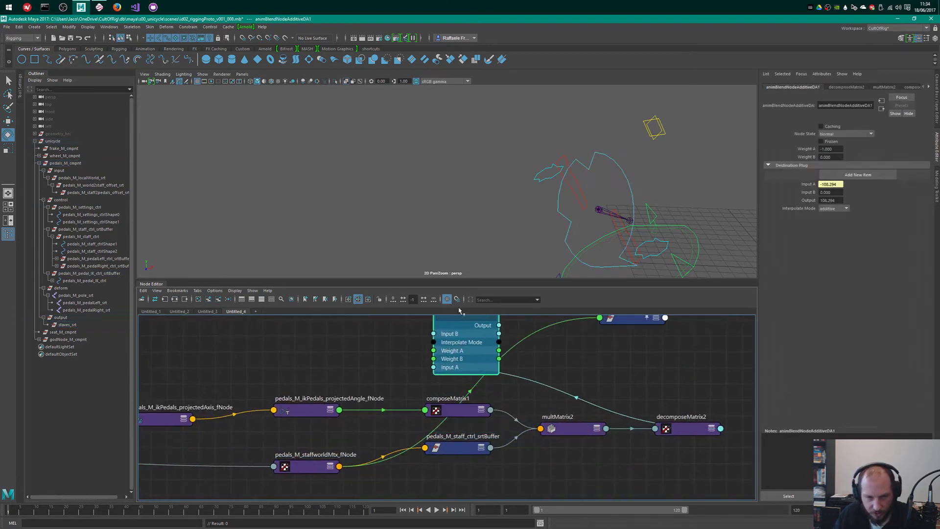
pyautogui.keyDown('alt'); pyautogui.moveTo(483, 307); pyautogui.dragTo(273, 359, button='middle'); pyautogui.keyUp('alt')
pyautogui.moveTo(273, 359); pyautogui.dragTo(602, 377)
pyautogui.keyDown('alt'); pyautogui.moveTo(601, 407); pyautogui.dragTo(530, 373, button='middle'); pyautogui.keyUp('alt')
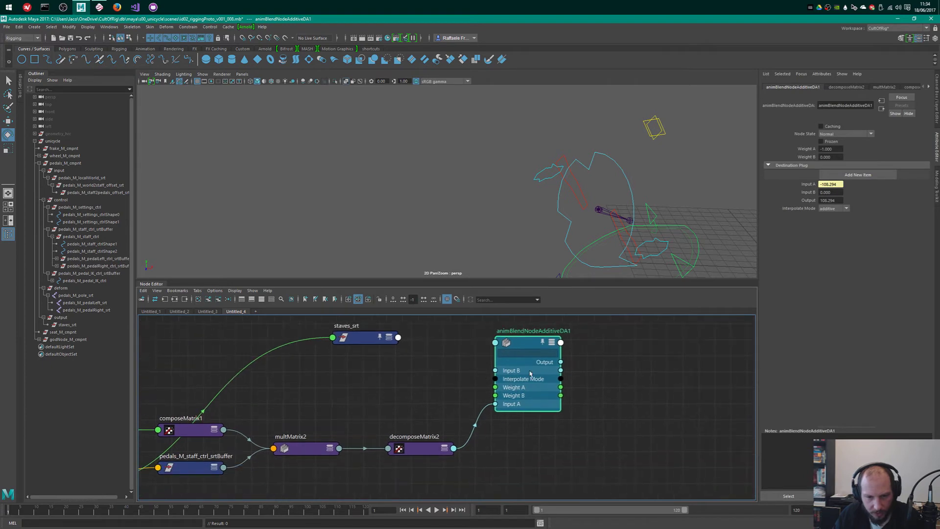
pyautogui.moveTo(524, 344); pyautogui.dragTo(521, 364)
pyautogui.moveTo(365, 338); pyautogui.dragTo(656, 411)
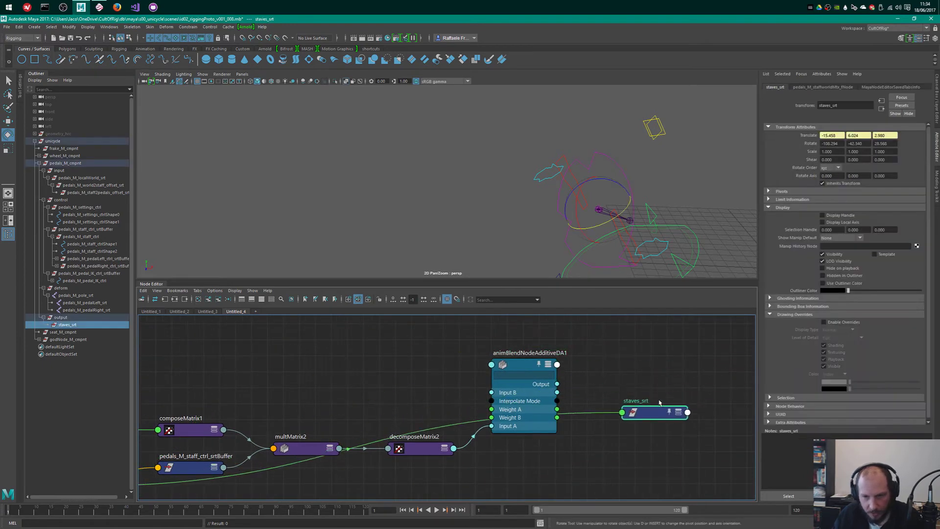
# - Show the main attributes of staves_srt, expand its Rotate attribute into separate axes, and space the node clear of its neighbours
pyautogui.keyDown('alt'); pyautogui.moveTo(708, 343); pyautogui.dragTo(647, 347, button='right'); pyautogui.keyUp('alt')
pyautogui.keyDown('alt'); pyautogui.moveTo(647, 347); pyautogui.dragTo(620, 338, button='middle'); pyautogui.keyUp('alt')
pyautogui.click(563, 363)
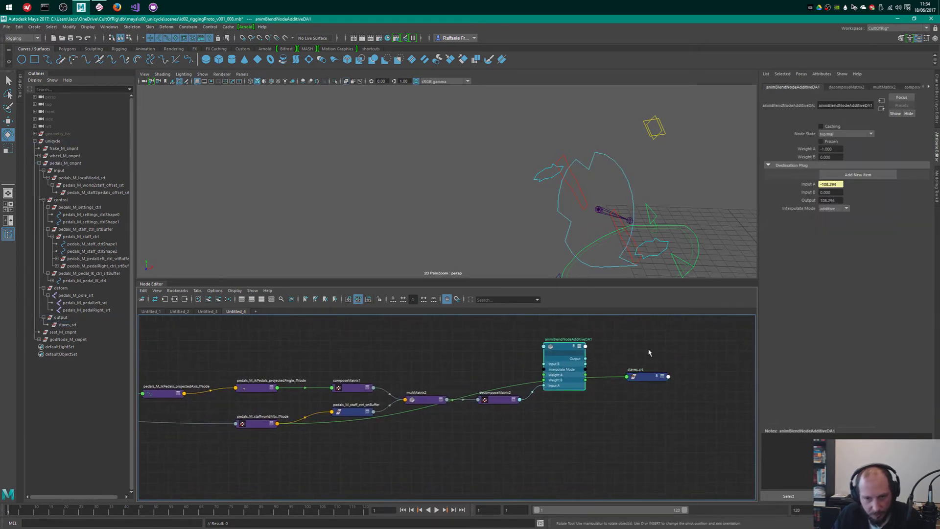
pyautogui.click(642, 379)
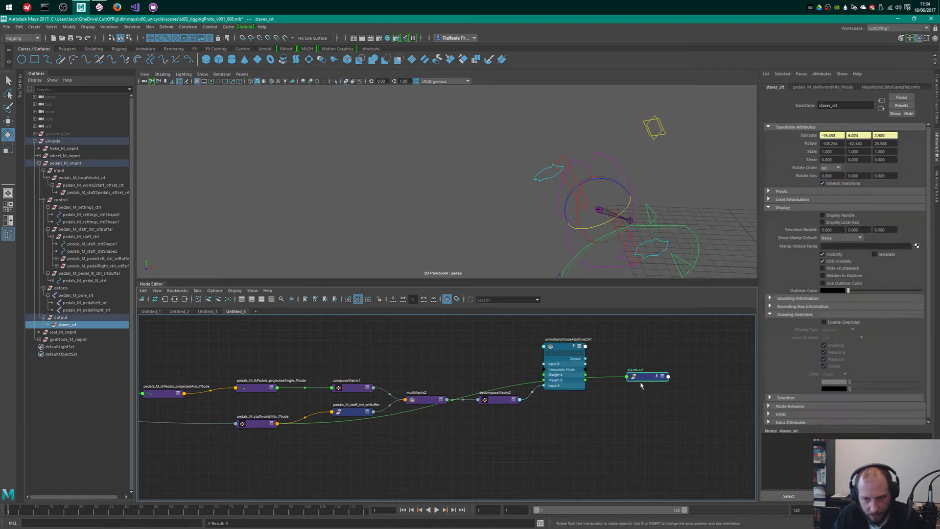
pyautogui.press('2')
pyautogui.keyDown('alt'); pyautogui.moveTo(642, 393); pyautogui.dragTo(658, 401, button='right'); pyautogui.keyUp('alt')
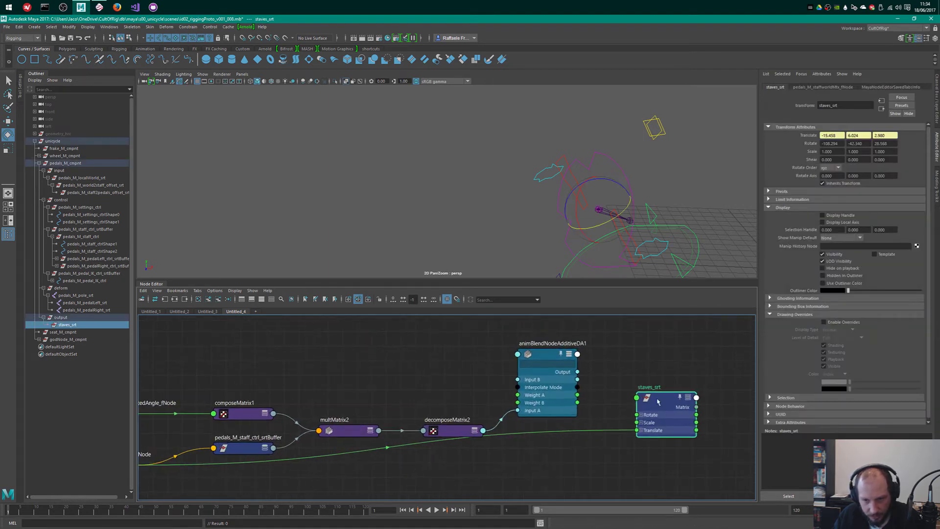
pyautogui.click(640, 414)
pyautogui.moveTo(479, 434); pyautogui.dragTo(477, 430)
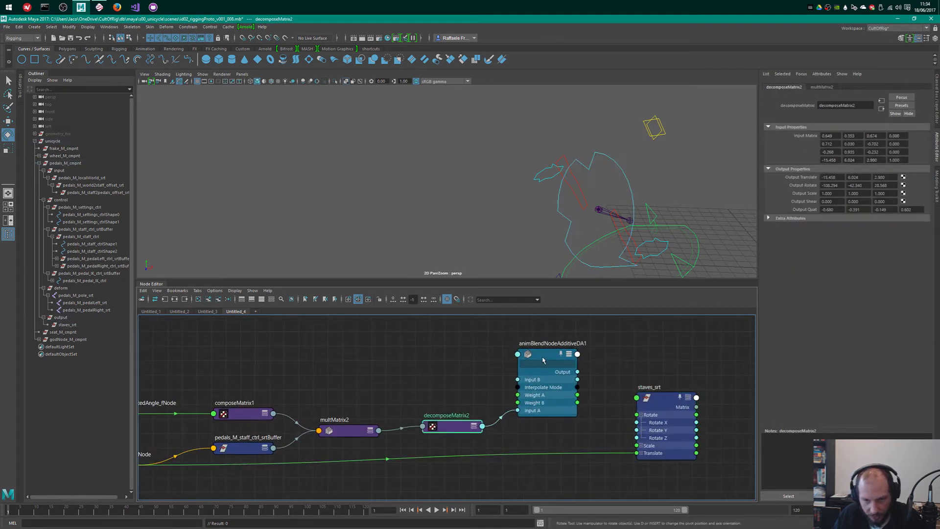
pyautogui.moveTo(645, 398); pyautogui.dragTo(669, 394)
# - Show all attributes of decomposeMatrix2 and expand Output Rotate into its X, Y and Z components
pyautogui.click(472, 428)
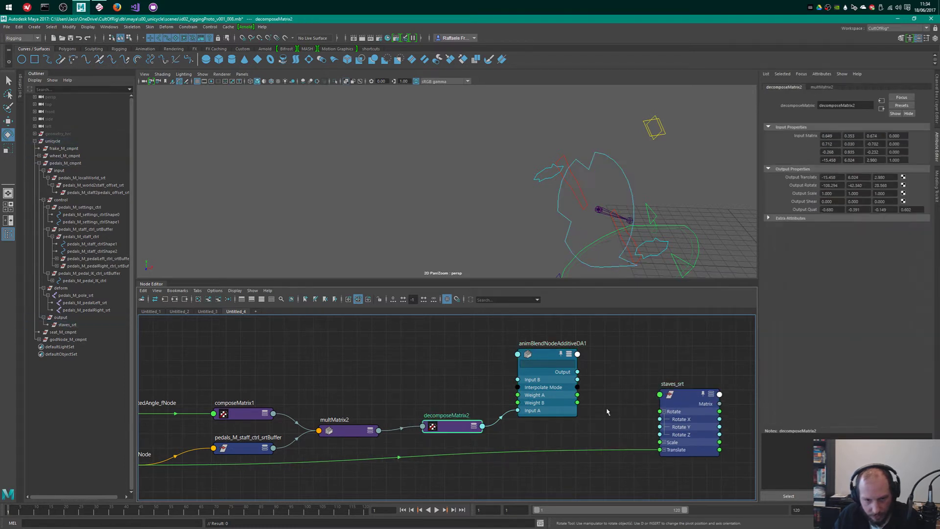
pyautogui.press('3')
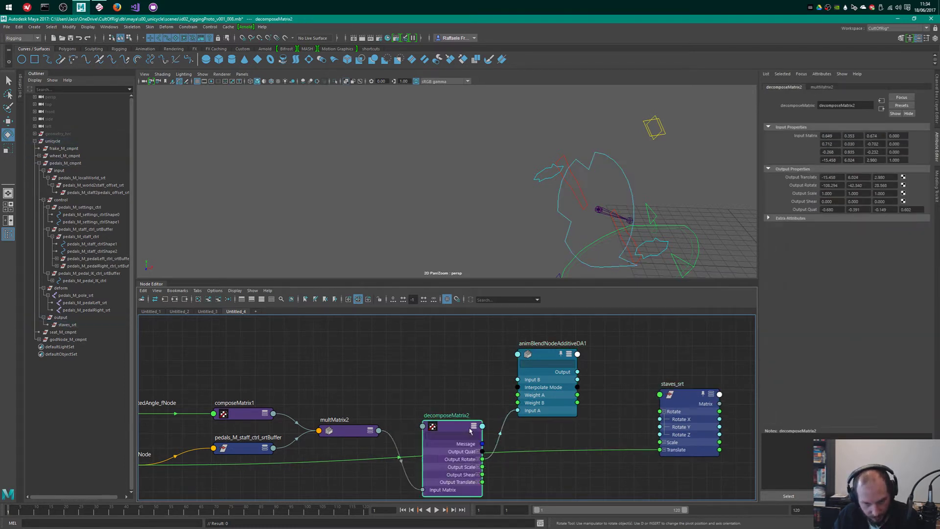
pyautogui.keyDown('alt'); pyautogui.moveTo(490, 446); pyautogui.dragTo(488, 408, button='middle'); pyautogui.keyUp('alt')
pyautogui.click(475, 422)
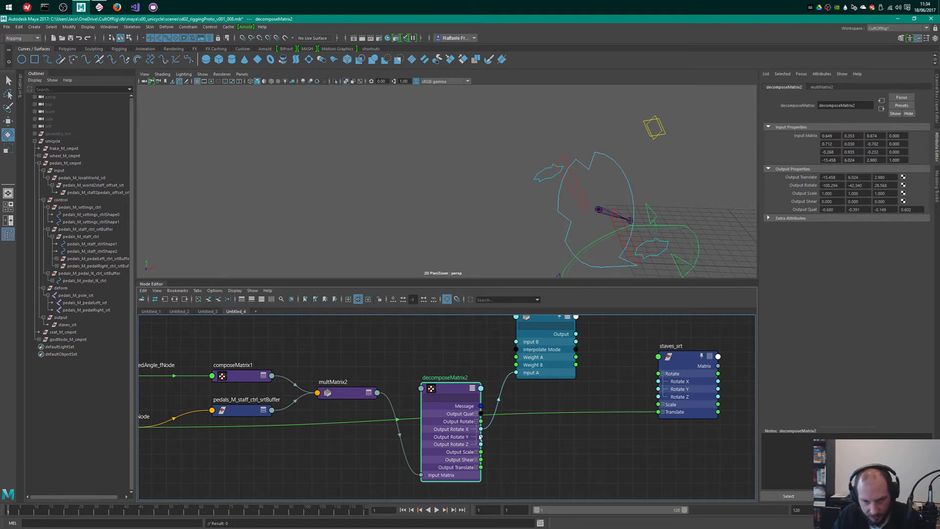
# - Connect decomposeMatrix2's Output Rotate Y and Z to staves_srt's Rotate Y and Z, and animBlendNodeAdditiveDA1's Output to its Rotate X
pyautogui.moveTo(480, 437)
pyautogui.mouseDown()
pyautogui.moveTo(663, 382)
pyautogui.moveTo(488, 440)
pyautogui.mouseUp()
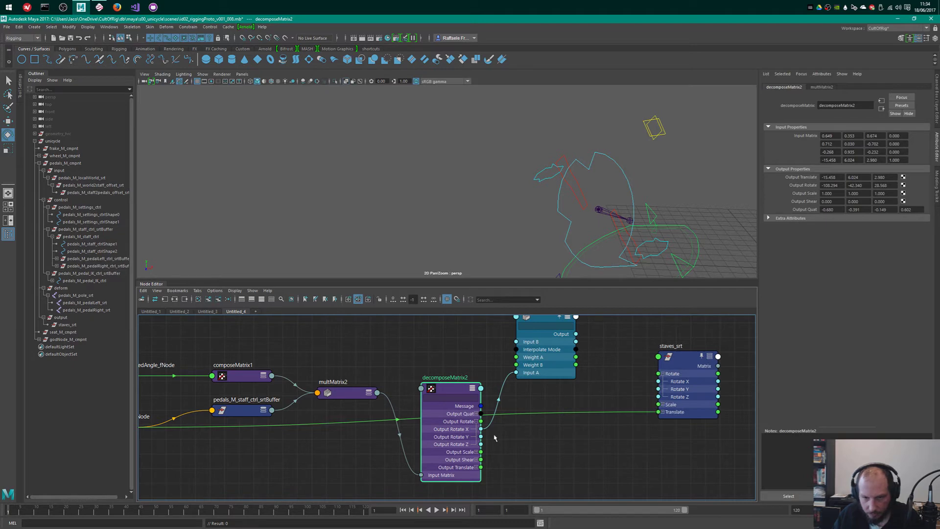
pyautogui.moveTo(481, 436); pyautogui.dragTo(657, 389)
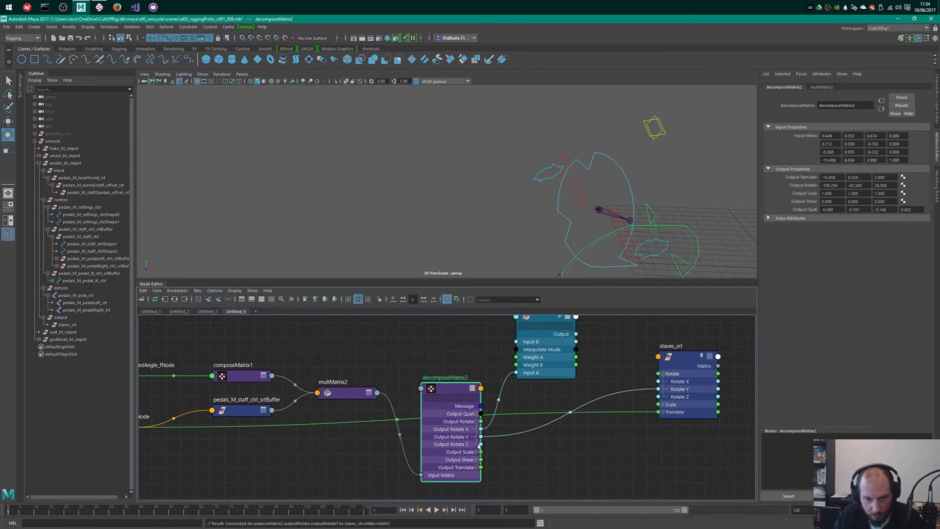
pyautogui.moveTo(480, 444); pyautogui.dragTo(679, 390)
pyautogui.keyDown('alt'); pyautogui.moveTo(574, 351); pyautogui.dragTo(562, 370, button='middle'); pyautogui.keyUp('alt')
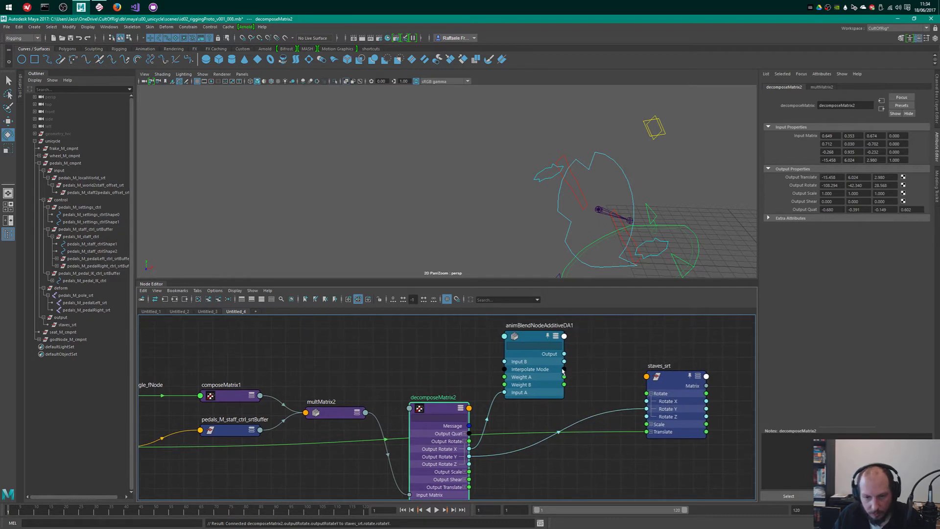
pyautogui.moveTo(488, 462); pyautogui.dragTo(646, 417)
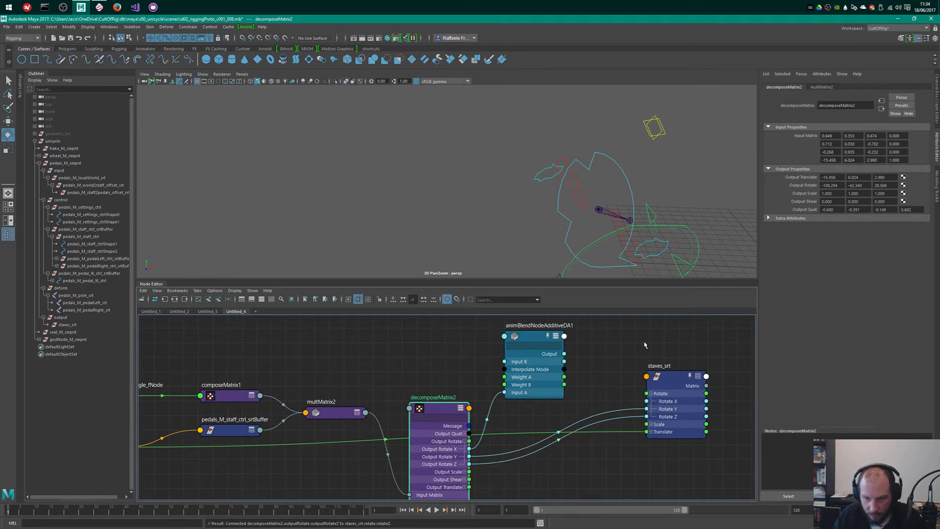
pyautogui.moveTo(564, 362); pyautogui.dragTo(646, 393)
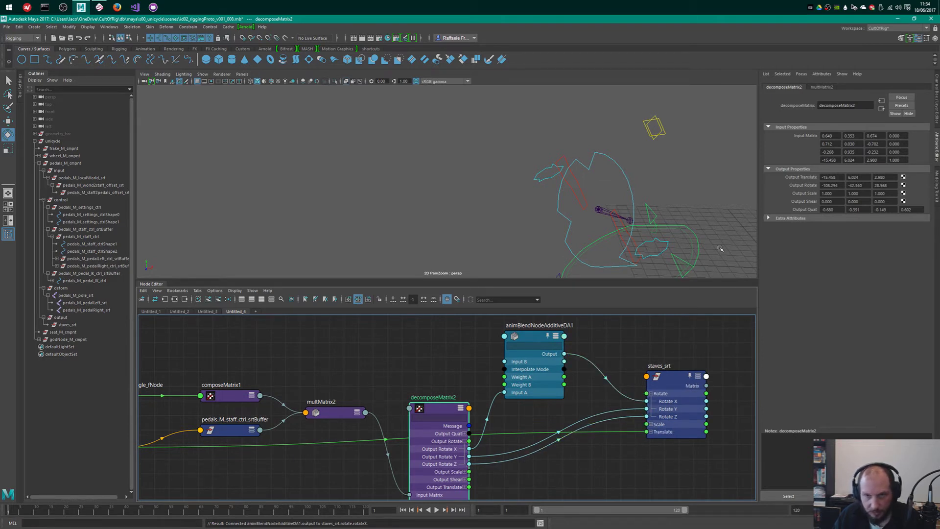
# - Test the rig by moving the pedal IK control from in front of the wheel to underneath it
pyautogui.keyDown('alt'); pyautogui.moveTo(647, 218); pyautogui.dragTo(654, 192, button='middle'); pyautogui.keyUp('alt')
pyautogui.keyDown('alt'); pyautogui.moveTo(655, 192); pyautogui.dragTo(607, 195); pyautogui.keyUp('alt')
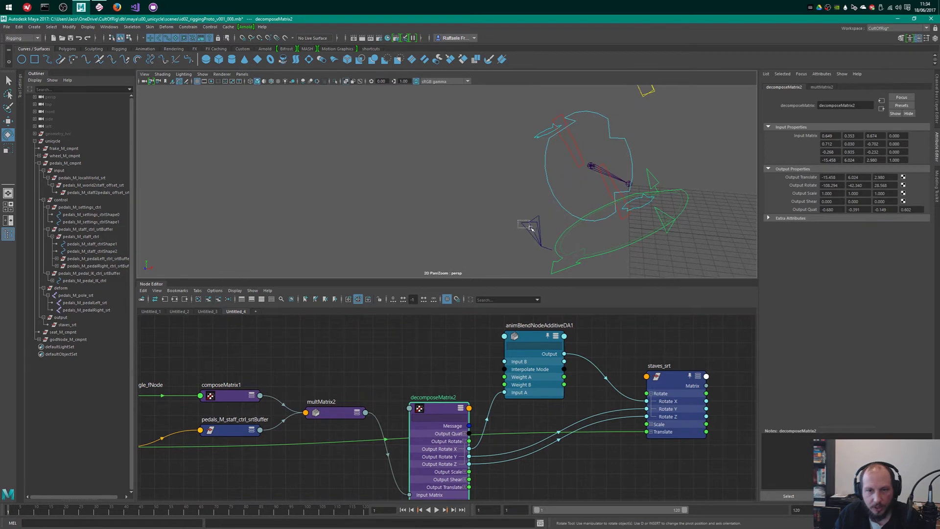
pyautogui.click(518, 222)
pyautogui.press('w')
pyautogui.moveTo(514, 249)
pyautogui.mouseDown()
pyautogui.moveTo(482, 230)
pyautogui.moveTo(540, 274)
pyautogui.moveTo(451, 239)
pyautogui.moveTo(584, 105)
pyautogui.moveTo(499, 250)
pyautogui.moveTo(592, 271)
pyautogui.moveTo(503, 240)
pyautogui.mouseUp()
pyautogui.click(617, 135)
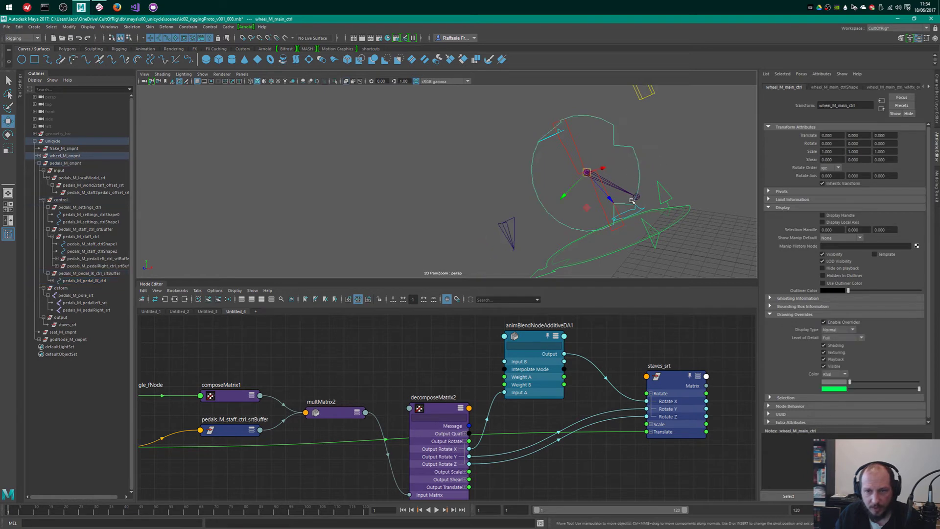
pyautogui.keyDown('alt'); pyautogui.moveTo(631, 200); pyautogui.dragTo(593, 195); pyautogui.keyUp('alt')
pyautogui.keyDown('alt'); pyautogui.moveTo(521, 213); pyautogui.dragTo(512, 156, button='middle'); pyautogui.keyUp('alt')
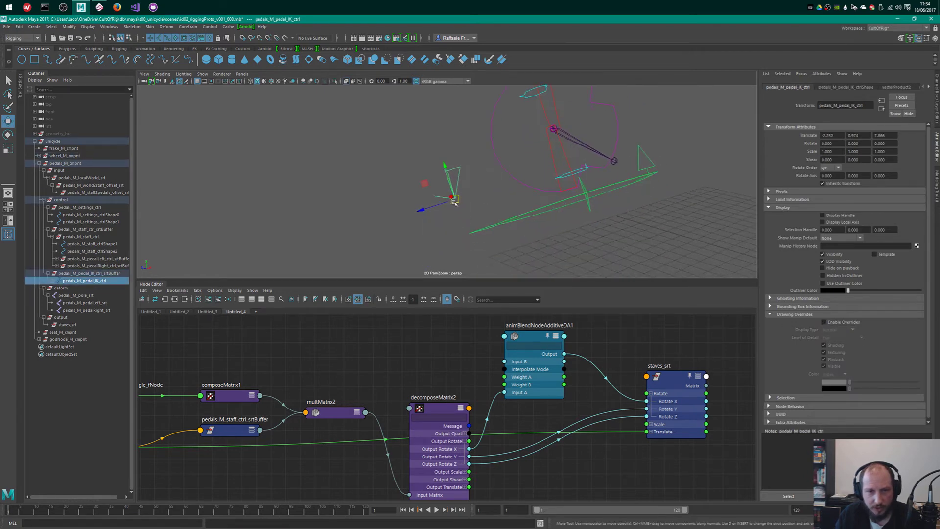
pyautogui.moveTo(454, 198); pyautogui.dragTo(592, 228)
pyautogui.click(609, 117)
pyautogui.keyDown('alt'); pyautogui.moveTo(552, 128); pyautogui.dragTo(544, 173, button='middle'); pyautogui.keyUp('alt')
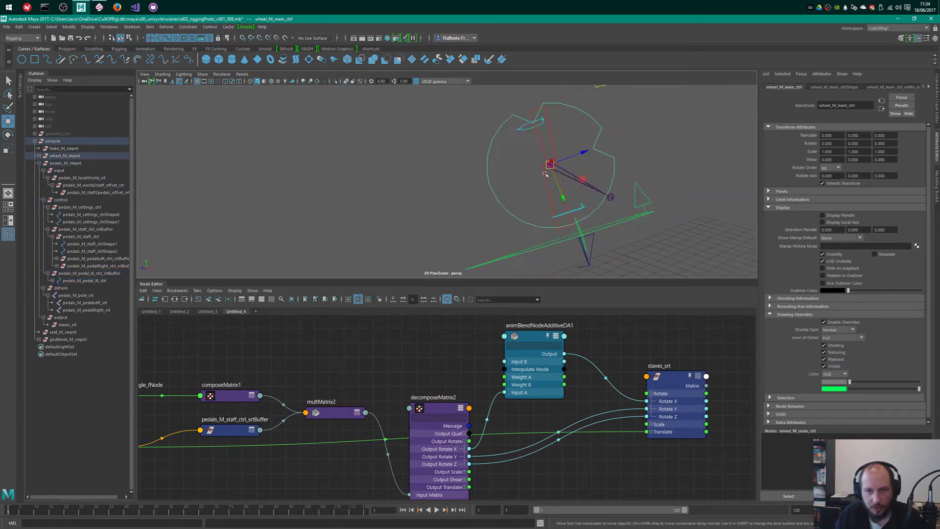
# - Move the pedal IK control back out in front of the wheel, to a translation of about -2.4, -0.6, 7.9
pyautogui.click(575, 243)
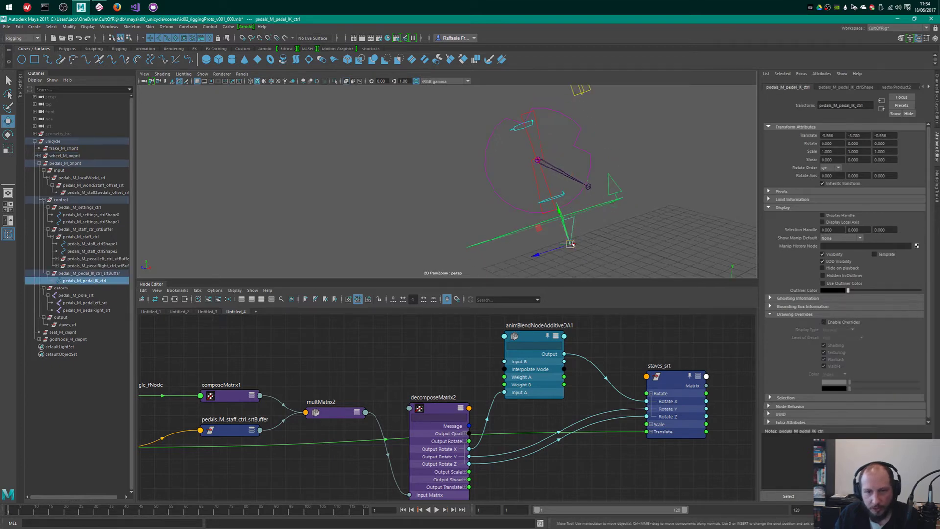
pyautogui.moveTo(575, 244); pyautogui.dragTo(507, 236)
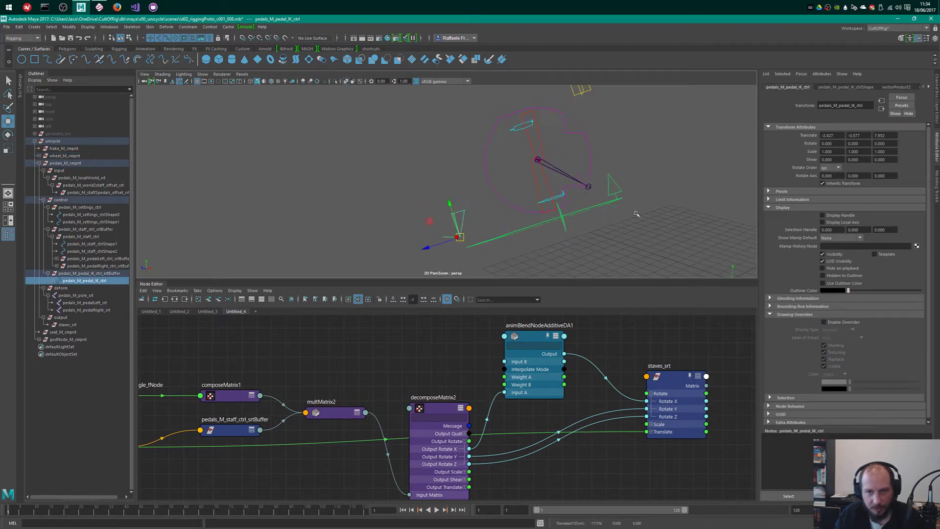
pyautogui.keyDown('alt'); pyautogui.moveTo(612, 214); pyautogui.dragTo(646, 174); pyautogui.keyUp('alt')
# - Toggle the FKIK Switch on pedals_M_settings_ctrl off and back on to test the pedal rig
pyautogui.click(595, 119)
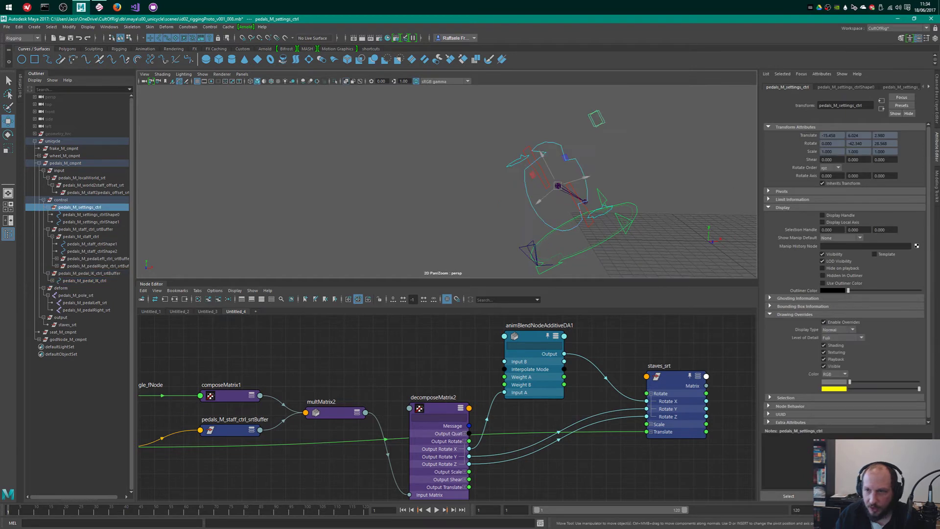
pyautogui.hotkey('ctrl', 'a')
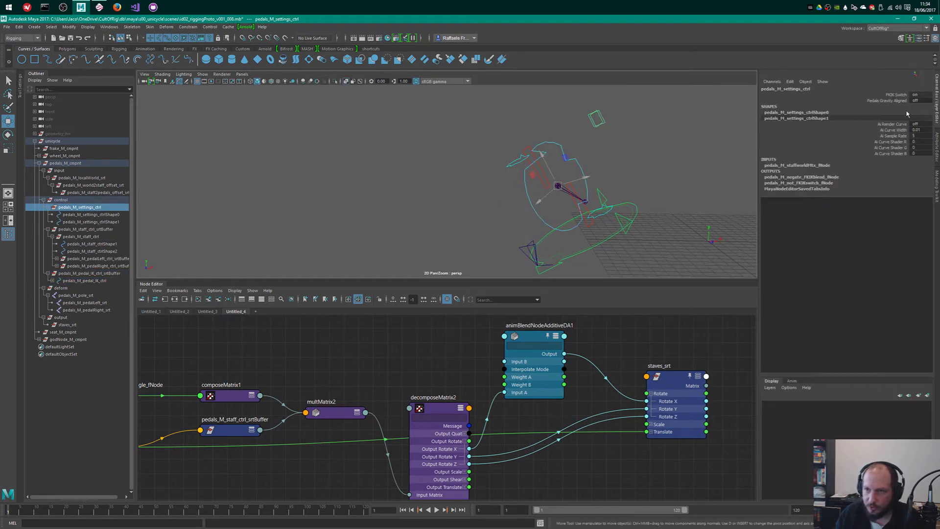
pyautogui.click(896, 95)
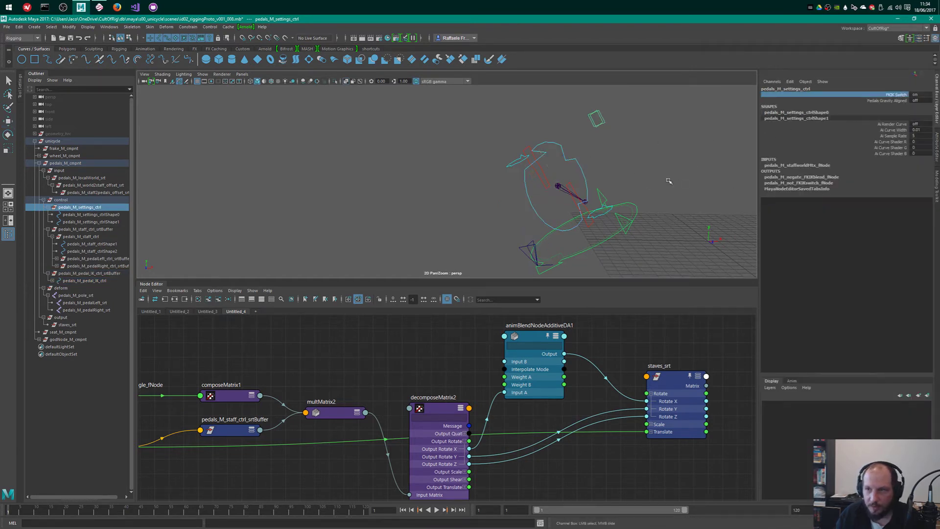
pyautogui.moveTo(581, 189); pyautogui.dragTo(700, 154, button='middle')
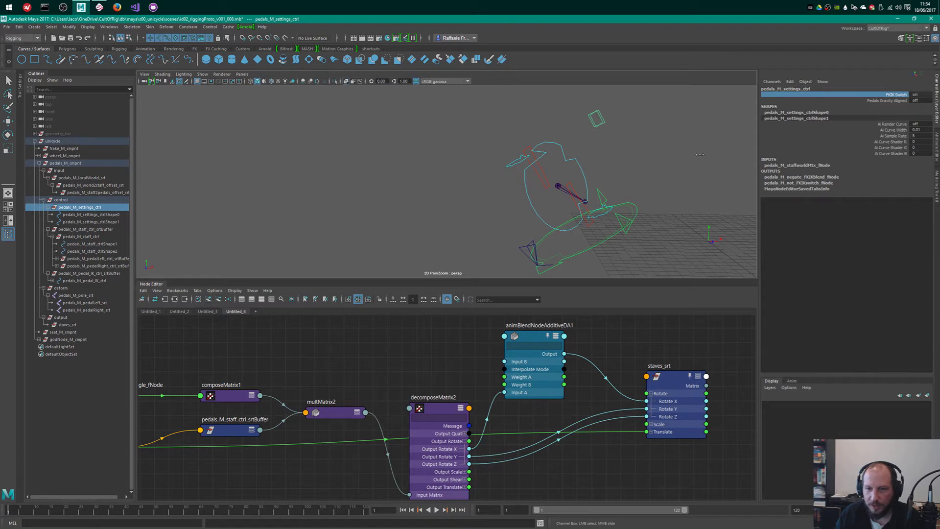
# - Review the IK pedal node network up to staves_srt, select pedals_M_staff_ctrl with the Move tool, and frame the whole graph
pyautogui.scroll(-4, 413, 346)
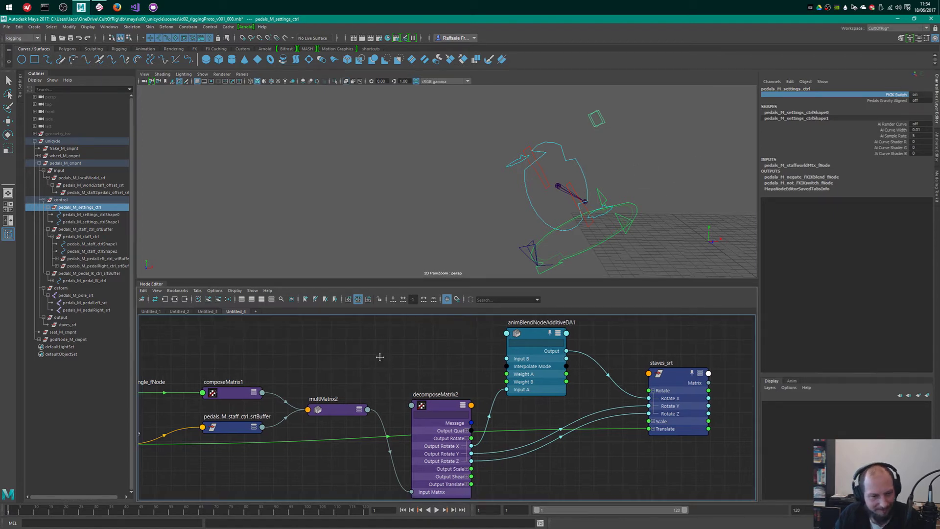
pyautogui.keyDown('alt'); pyautogui.moveTo(333, 352); pyautogui.dragTo(522, 366, button='middle'); pyautogui.keyUp('alt')
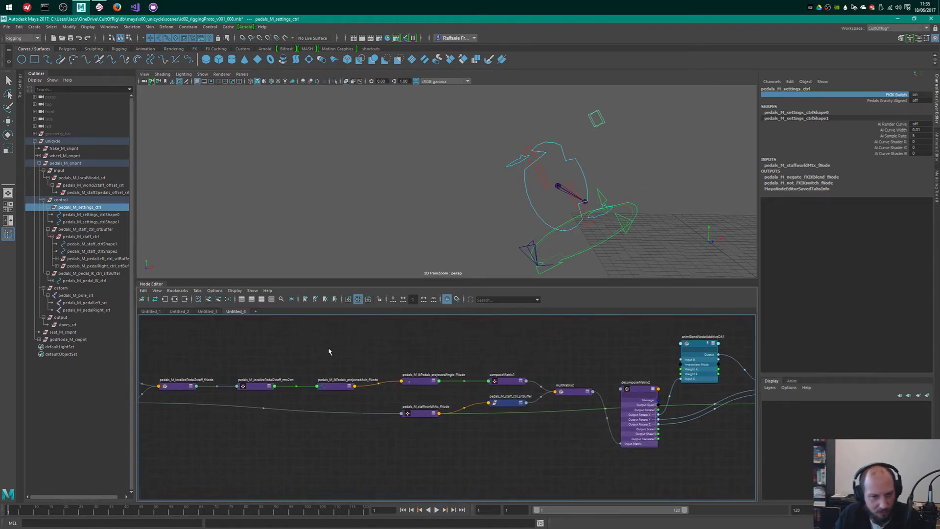
pyautogui.keyDown('alt'); pyautogui.moveTo(329, 352); pyautogui.dragTo(499, 344, button='middle'); pyautogui.keyUp('alt')
pyautogui.keyDown('alt'); pyautogui.moveTo(629, 367); pyautogui.dragTo(547, 376, button='middle'); pyautogui.keyUp('alt')
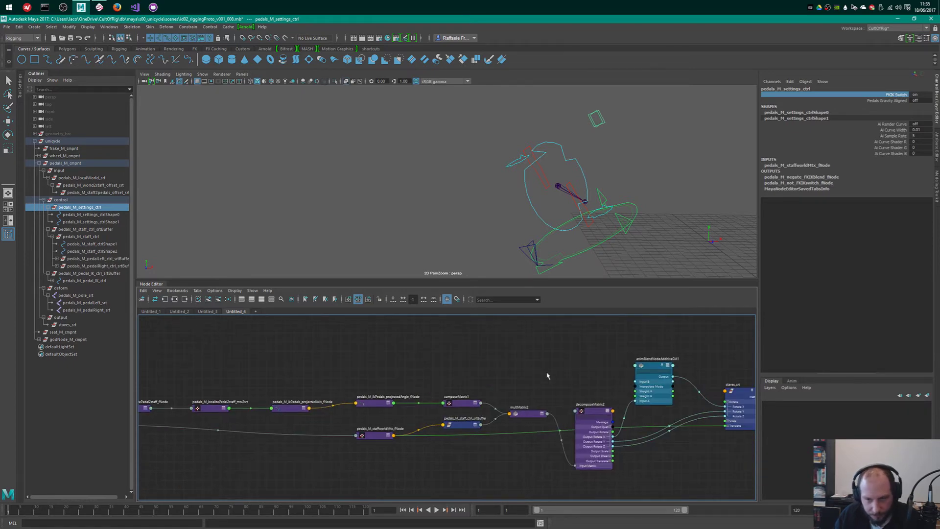
pyautogui.scroll(2, 608, 363)
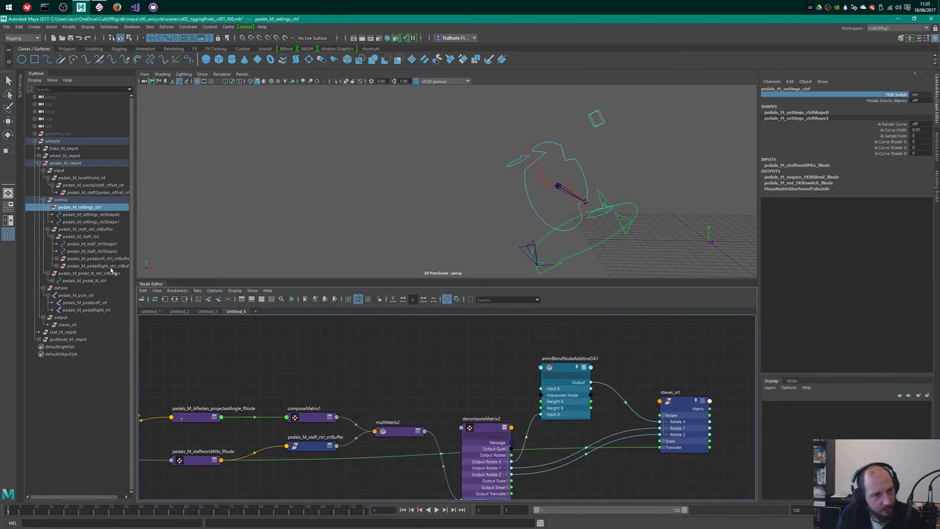
pyautogui.click(84, 237)
pyautogui.press('w')
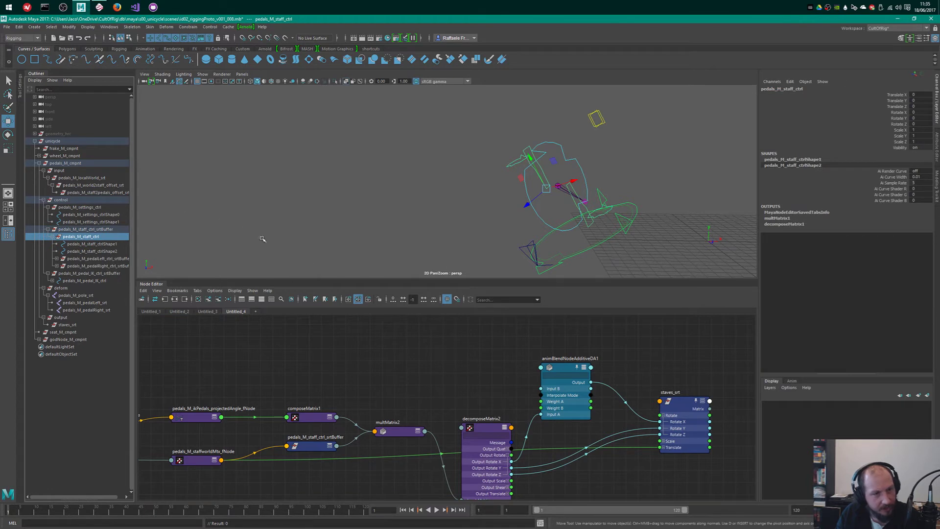
pyautogui.press('a')
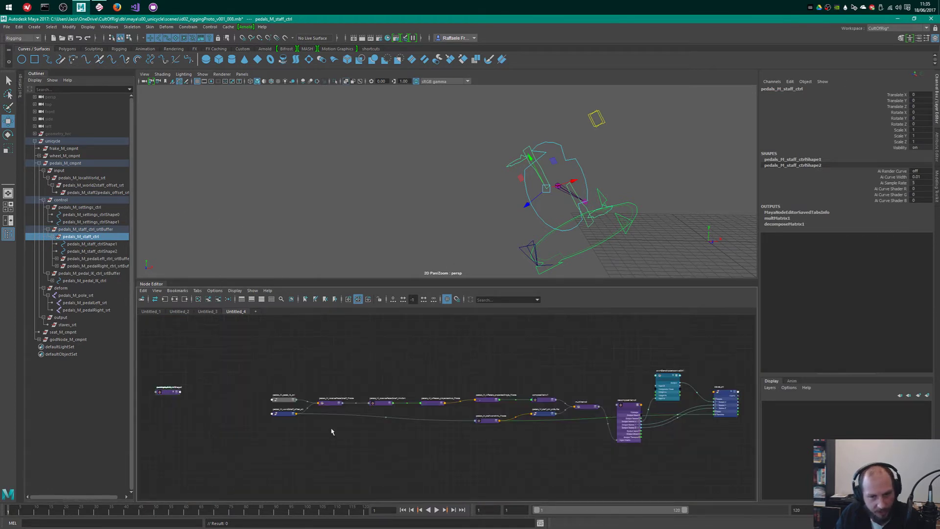
# - Spread out the stacked pedals_M_staff_ctrl nodes in the graph and remove its two shape nodes from it
pyautogui.click(170, 391)
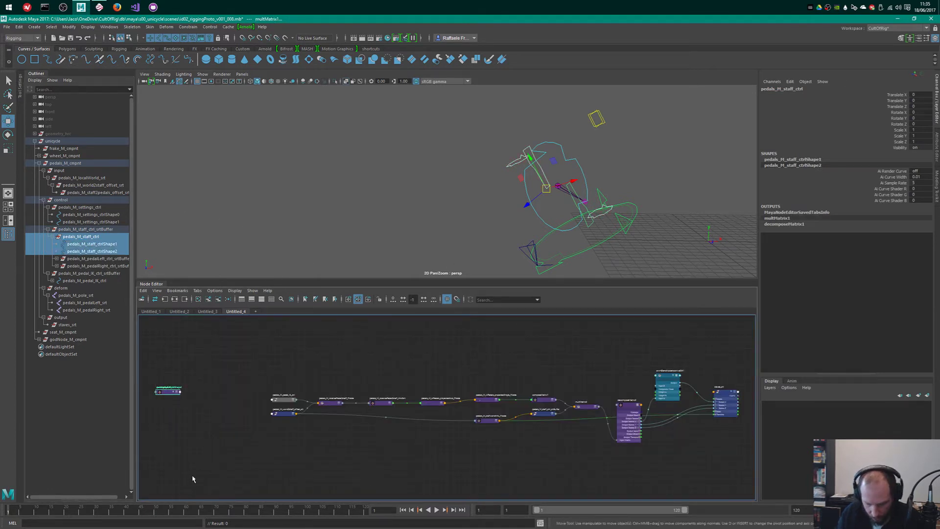
pyautogui.click(231, 300)
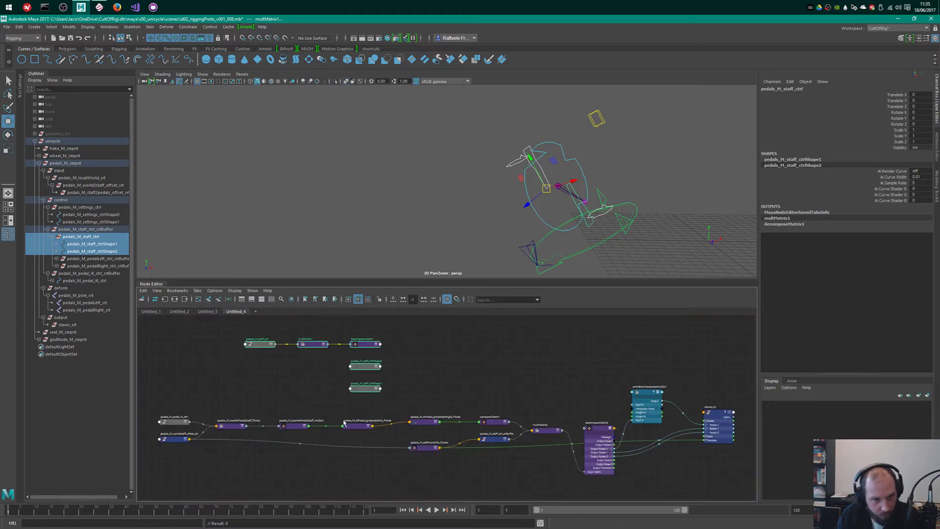
pyautogui.moveTo(309, 362); pyautogui.dragTo(391, 397)
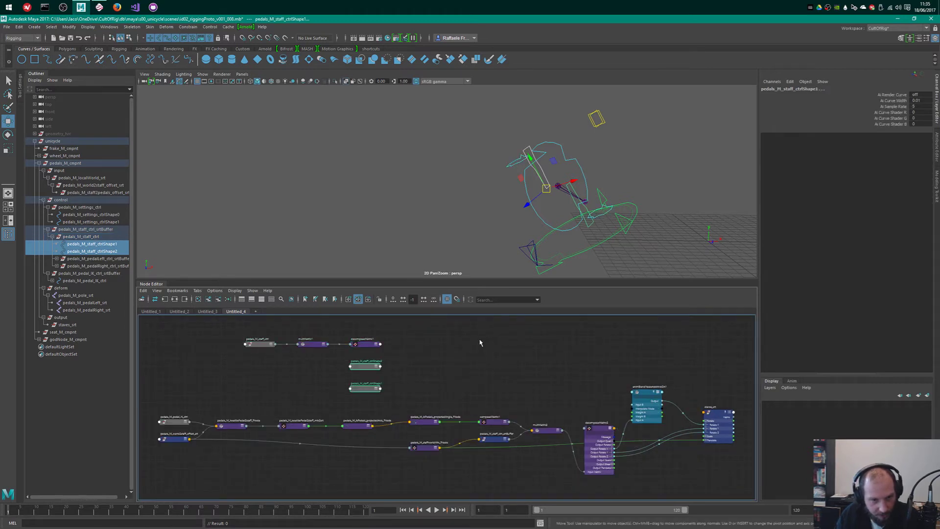
pyautogui.press('-')
pyautogui.keyDown('alt'); pyautogui.moveTo(337, 350); pyautogui.dragTo(344, 358, button='middle'); pyautogui.keyUp('alt')
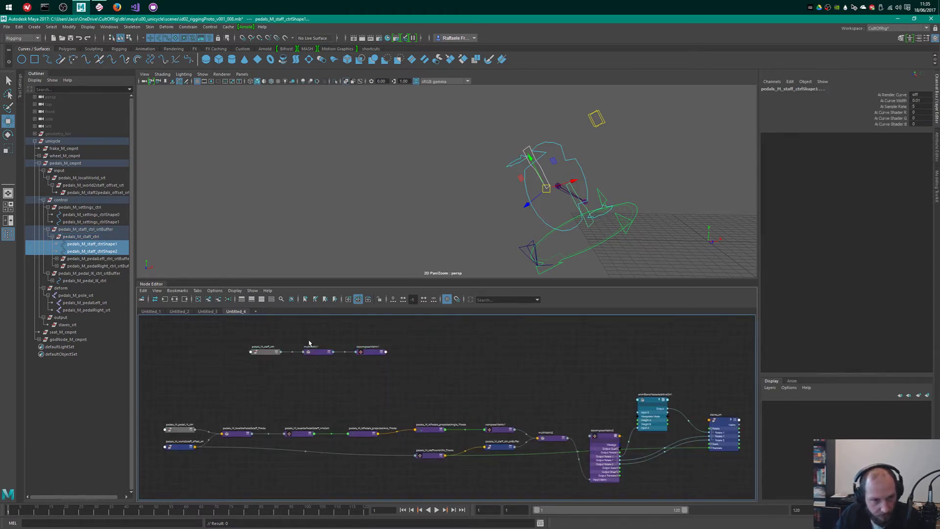
# - Move the pedals_M_staff_ctrl, multMatrix1 and decomposeMatrix1 chain above the end of the IK network and select staves_srt
pyautogui.moveTo(233, 322); pyautogui.dragTo(644, 373)
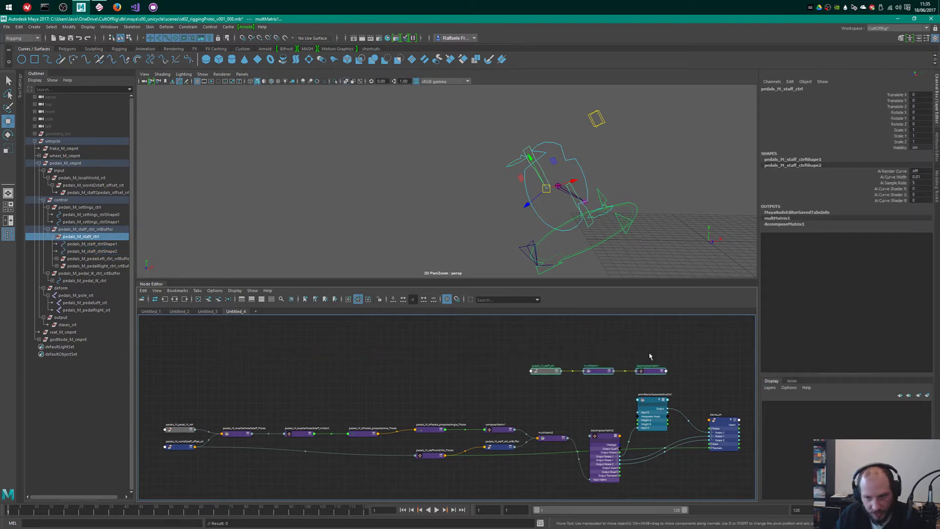
pyautogui.keyDown('alt'); pyautogui.moveTo(652, 355); pyautogui.dragTo(724, 363, button='right'); pyautogui.keyUp('alt')
pyautogui.keyDown('alt'); pyautogui.moveTo(729, 395); pyautogui.dragTo(648, 329, button='middle'); pyautogui.keyUp('alt')
pyautogui.keyDown('alt'); pyautogui.moveTo(698, 355); pyautogui.dragTo(635, 346, button='right'); pyautogui.keyUp('alt')
pyautogui.click(643, 400)
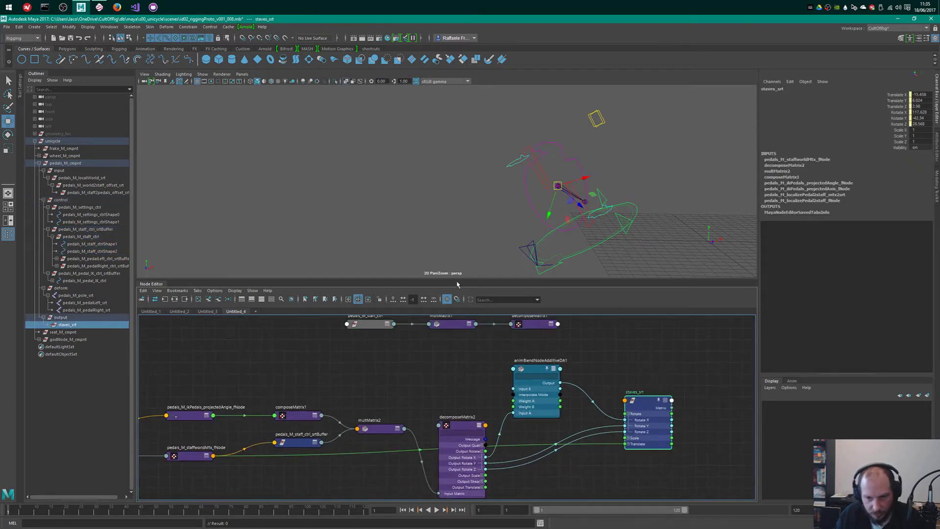
# - Lower pedals_M_staffworldMtx_fNode and staves_srt in the graph to make room beneath the IK rotation nodes
pyautogui.keyDown('alt'); pyautogui.moveTo(407, 492); pyautogui.dragTo(373, 409, button='right'); pyautogui.keyUp('alt')
pyautogui.moveTo(373, 409); pyautogui.dragTo(369, 446)
pyautogui.keyDown('alt'); pyautogui.moveTo(494, 435); pyautogui.dragTo(669, 377, button='right'); pyautogui.keyUp('alt')
pyautogui.keyDown('alt'); pyautogui.moveTo(669, 377); pyautogui.dragTo(566, 440, button='middle'); pyautogui.keyUp('alt')
pyautogui.moveTo(403, 427); pyautogui.dragTo(397, 463)
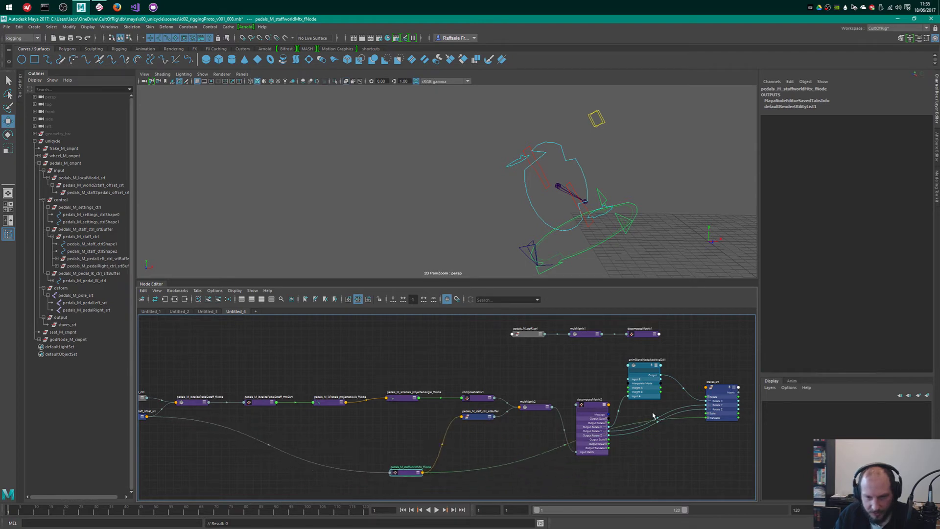
pyautogui.keyDown('alt'); pyautogui.moveTo(711, 360); pyautogui.dragTo(606, 351, button='middle'); pyautogui.keyUp('alt')
pyautogui.click(621, 377)
pyautogui.moveTo(621, 378); pyautogui.dragTo(633, 432)
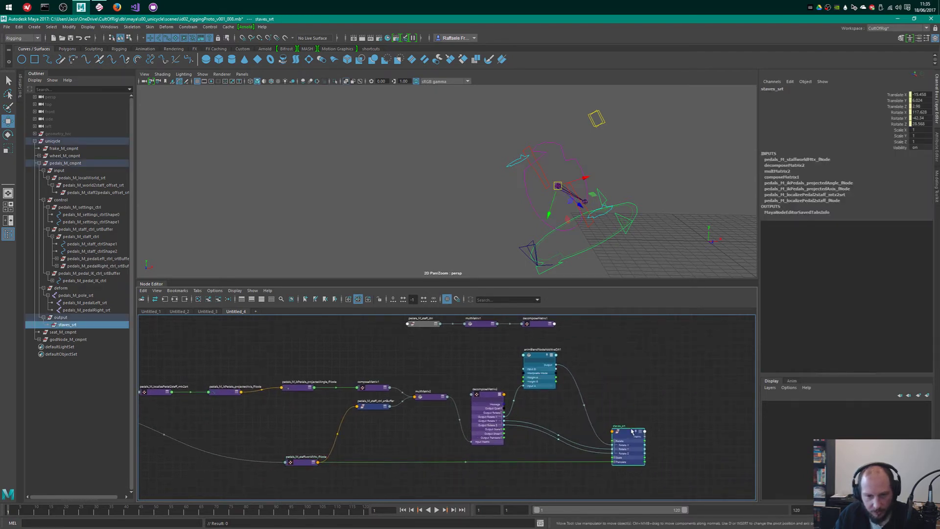
# - Lower animBlendNodeAdditiveDA1 slightly and collapse both it and decomposeMatrix2 to their compact display
pyautogui.keyDown('alt'); pyautogui.moveTo(635, 386); pyautogui.dragTo(652, 378, button='right'); pyautogui.keyUp('alt')
pyautogui.moveTo(549, 353); pyautogui.dragTo(557, 377)
pyautogui.press('1')
pyautogui.click(496, 420)
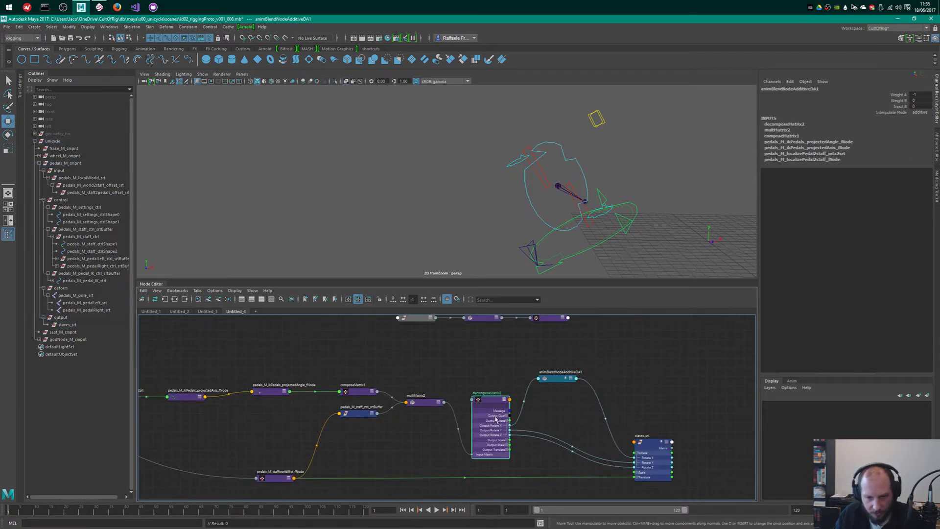
pyautogui.press('1')
pyautogui.scroll(-3, 473, 348)
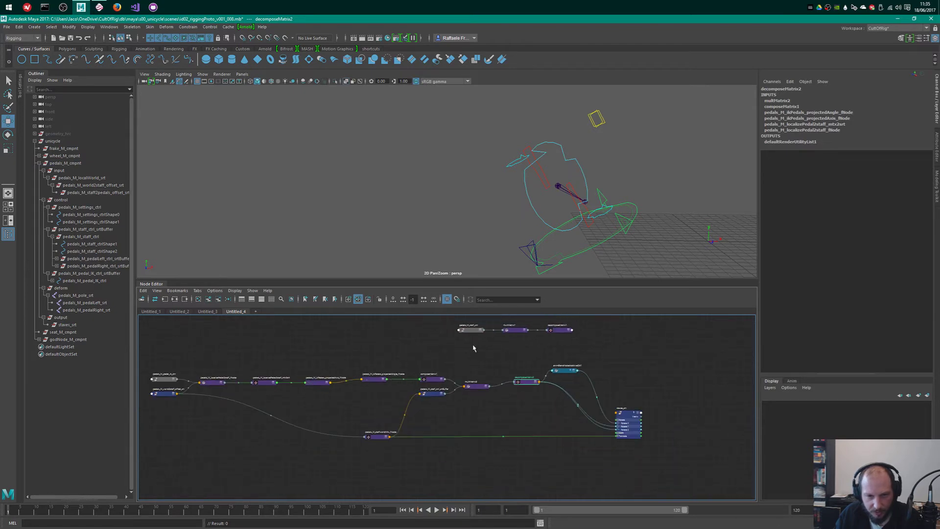
# - Move the pedals_M_staff_ctrl, multMatrix1 and decomposeMatrix1 chain into the gap between the IK network and the translate connection
pyautogui.moveTo(441, 318); pyautogui.dragTo(597, 337)
pyautogui.moveTo(564, 330); pyautogui.dragTo(556, 424)
pyautogui.keyDown('alt'); pyautogui.moveTo(534, 428); pyautogui.dragTo(635, 433, button='right'); pyautogui.keyUp('alt')
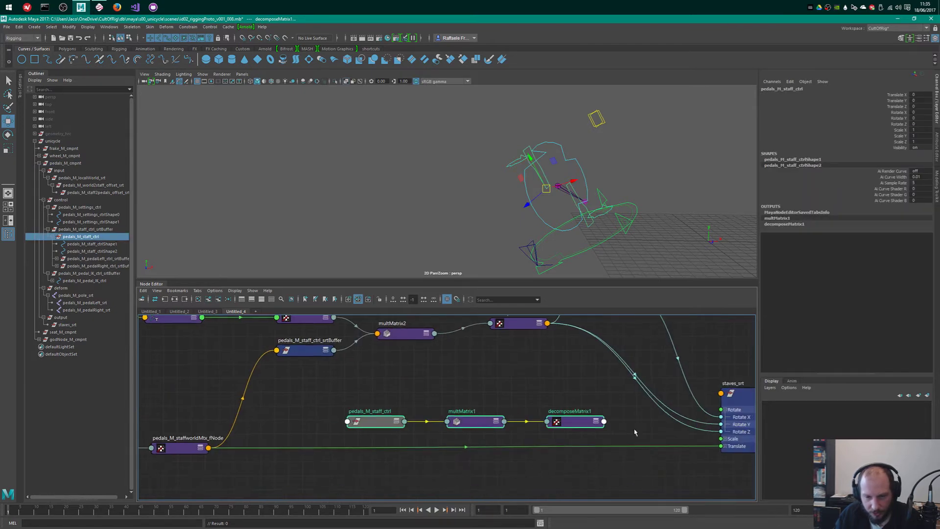
pyautogui.keyDown('alt'); pyautogui.moveTo(591, 426); pyautogui.dragTo(503, 430, button='middle'); pyautogui.keyUp('alt')
pyautogui.click(501, 403)
pyautogui.scroll(2, 564, 452)
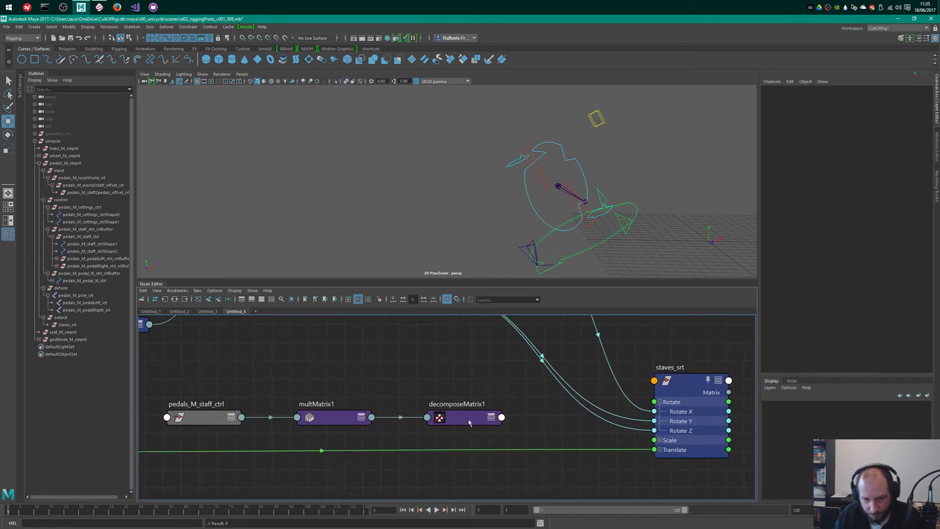
# - Expand decomposeMatrix1 to show all its attributes beside staves_srt
pyautogui.click(468, 422)
pyautogui.press('3')
pyautogui.scroll(1, 450, 384)
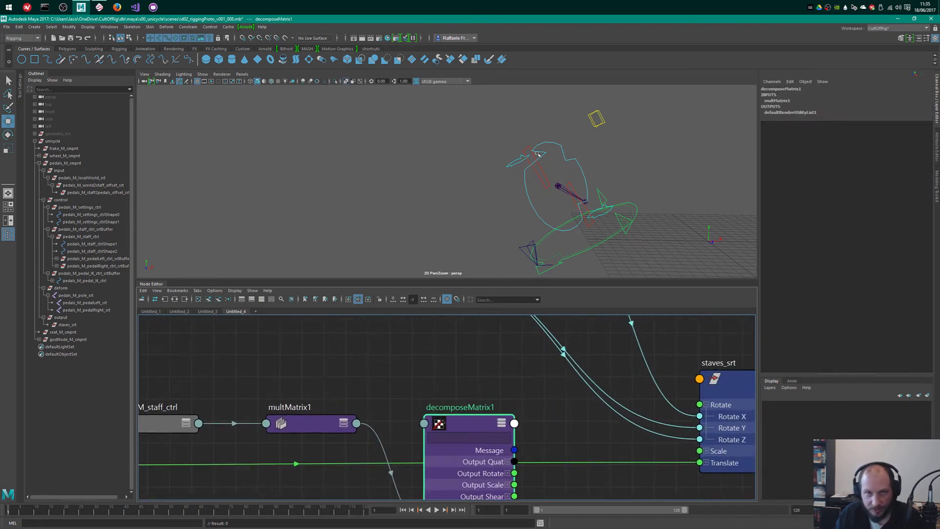
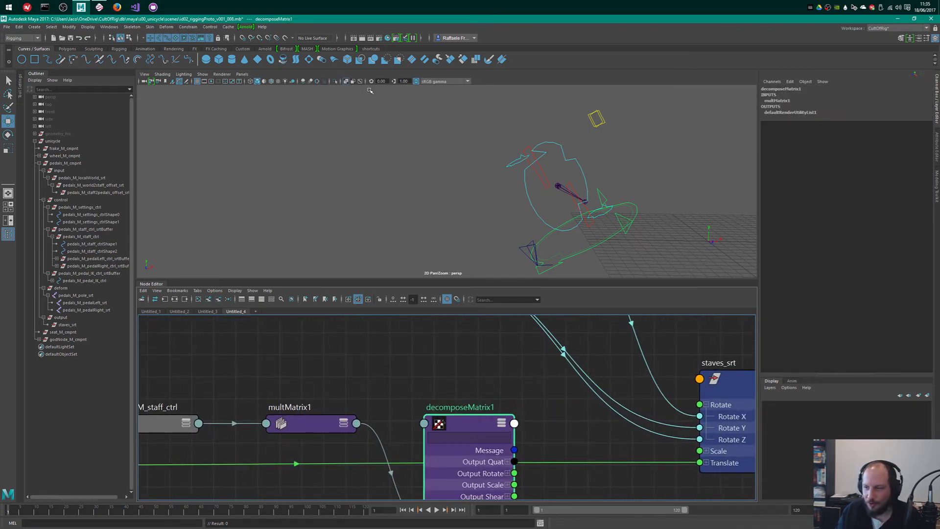
# - Save the scene as a new Maya ASCII version whose file name ends in riggingProto_v001_010.ma
pyautogui.click(7, 28)
pyautogui.click(7, 28)
pyautogui.click(7, 28)
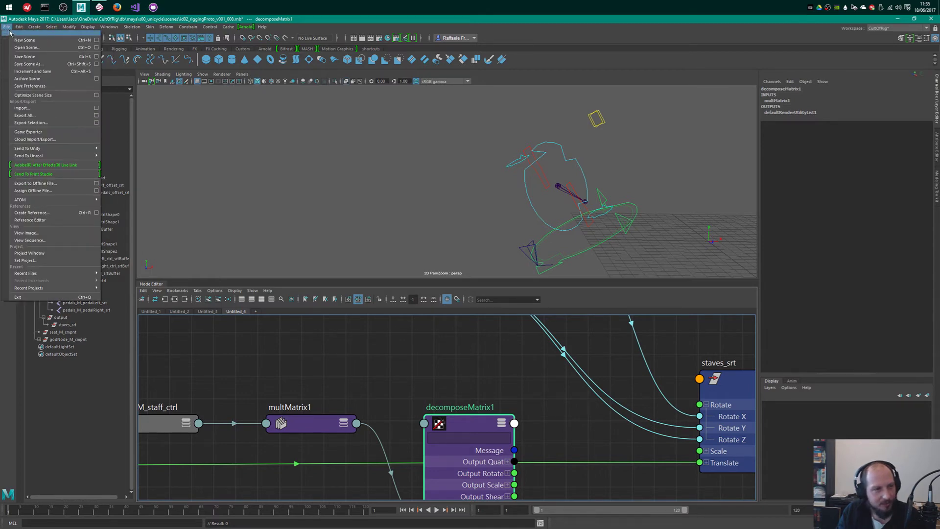
pyautogui.click(6, 28)
pyautogui.hotkey('ctrl', 'shift', 's')
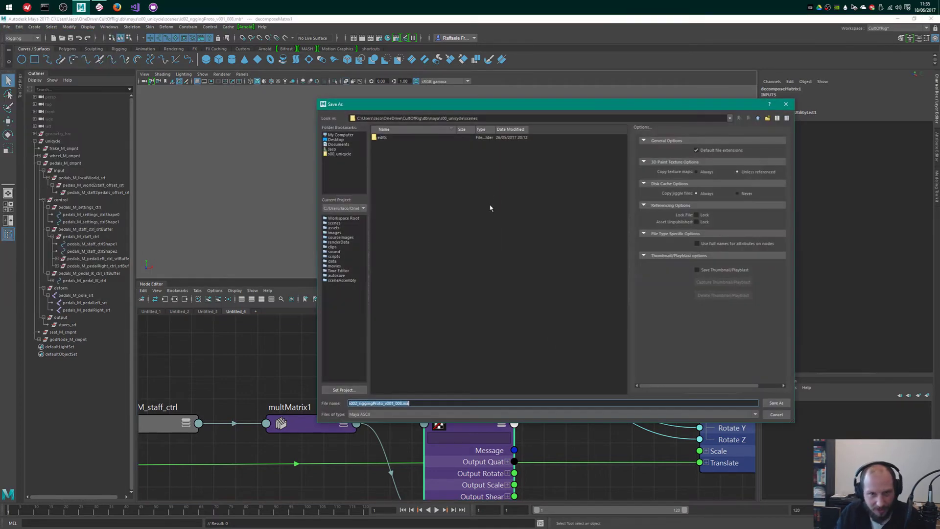
pyautogui.click(436, 402)
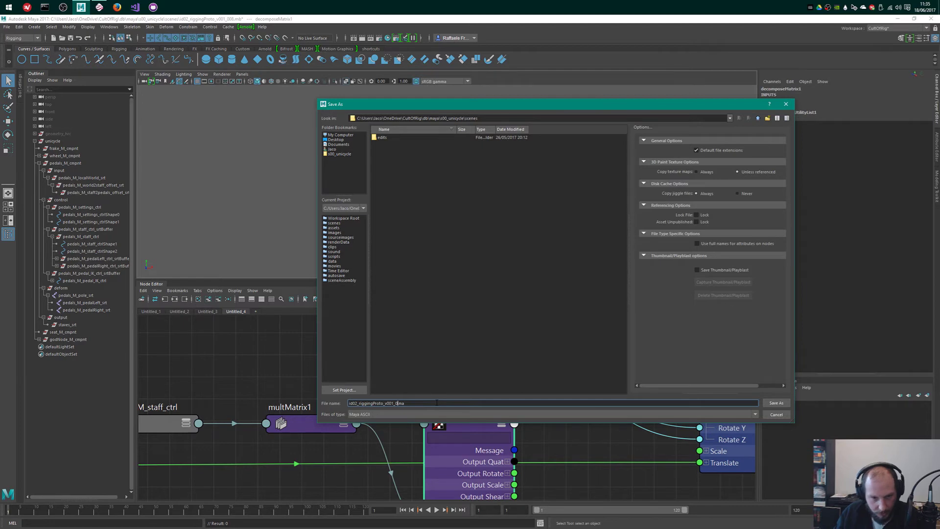
pyautogui.press('Return')
pyautogui.press('w')
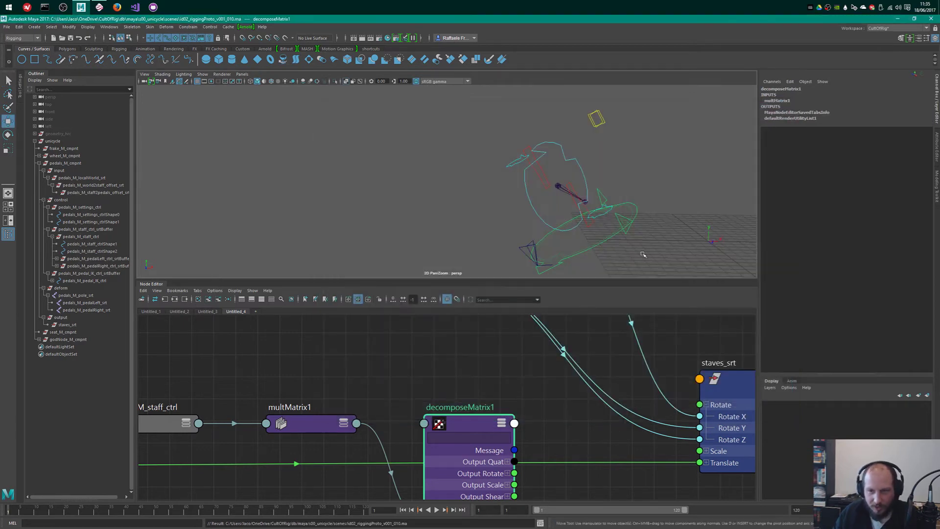
# - Raise the expanded decomposeMatrix1 so it sits above the translate connection, beside staves_srt
pyautogui.scroll(-3, 514, 406)
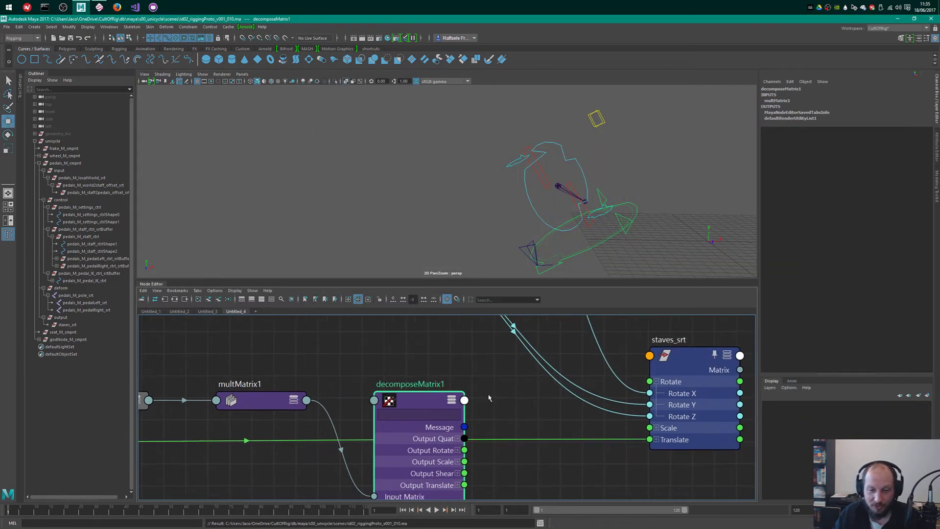
pyautogui.scroll(2, 514, 413)
pyautogui.moveTo(447, 391); pyautogui.dragTo(433, 334)
pyautogui.scroll(3, 514, 392)
pyautogui.keyDown('alt'); pyautogui.moveTo(532, 399); pyautogui.dragTo(459, 427, button='middle'); pyautogui.keyUp('alt')
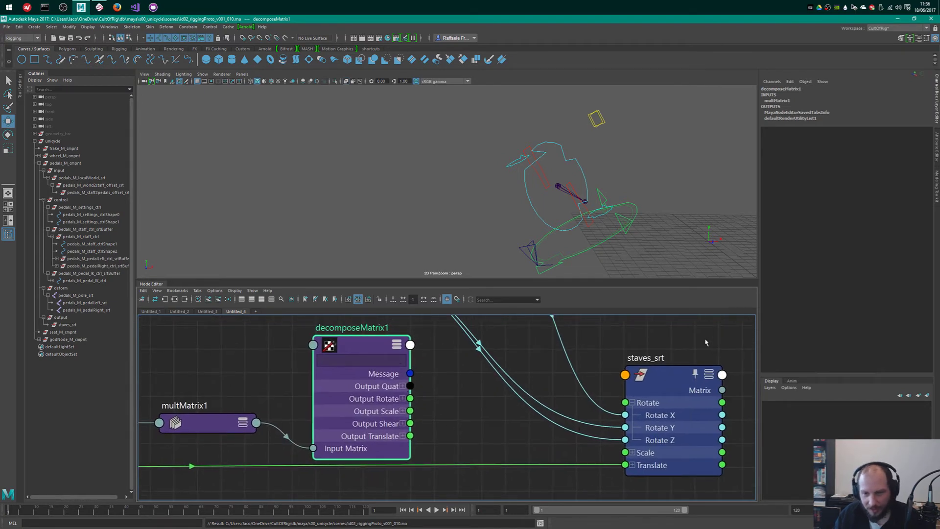
# - Show the input connections of multMatrix1 in the graph and shift pedals_M_staff_ctrl farther away from it
pyautogui.click(659, 413)
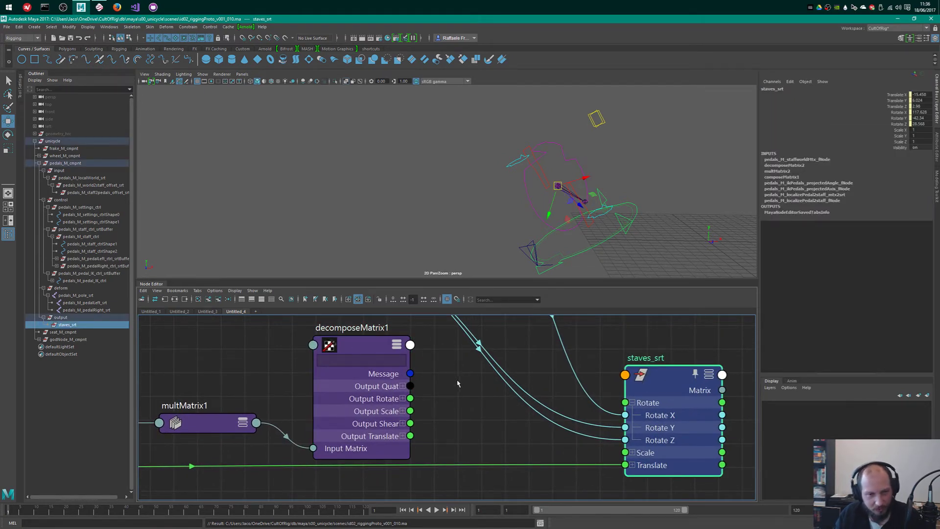
pyautogui.scroll(-3, 459, 384)
pyautogui.keyDown('alt'); pyautogui.moveTo(459, 383); pyautogui.dragTo(531, 401, button='middle'); pyautogui.keyUp('alt')
pyautogui.keyDown('alt'); pyautogui.moveTo(294, 401); pyautogui.dragTo(377, 406, button='middle'); pyautogui.keyUp('alt')
pyautogui.click(376, 427)
pyautogui.keyDown('alt'); pyautogui.moveTo(616, 374); pyautogui.dragTo(544, 368, button='middle'); pyautogui.keyUp('alt')
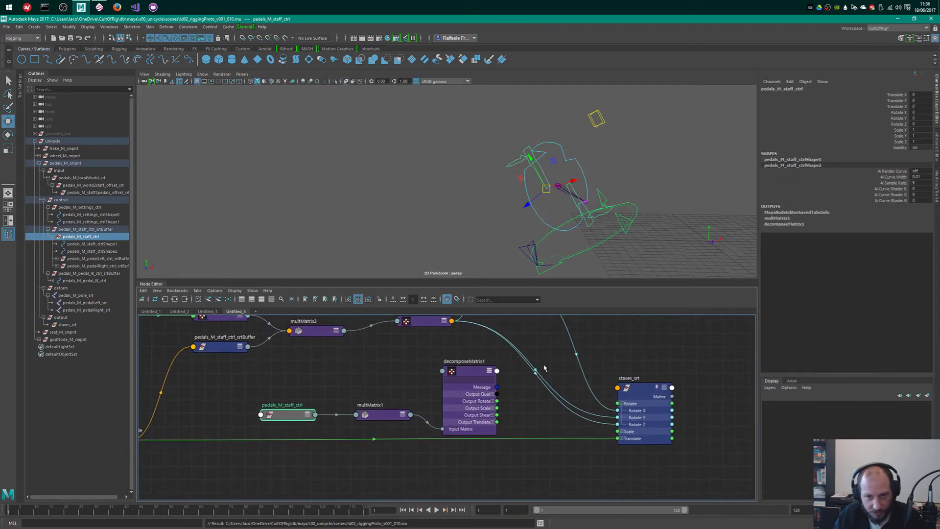
pyautogui.click(387, 420)
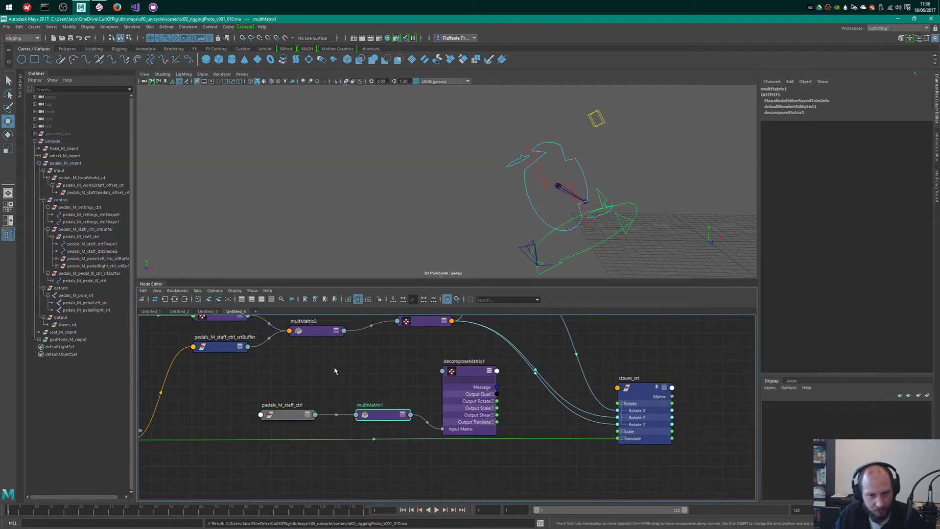
pyautogui.click(166, 297)
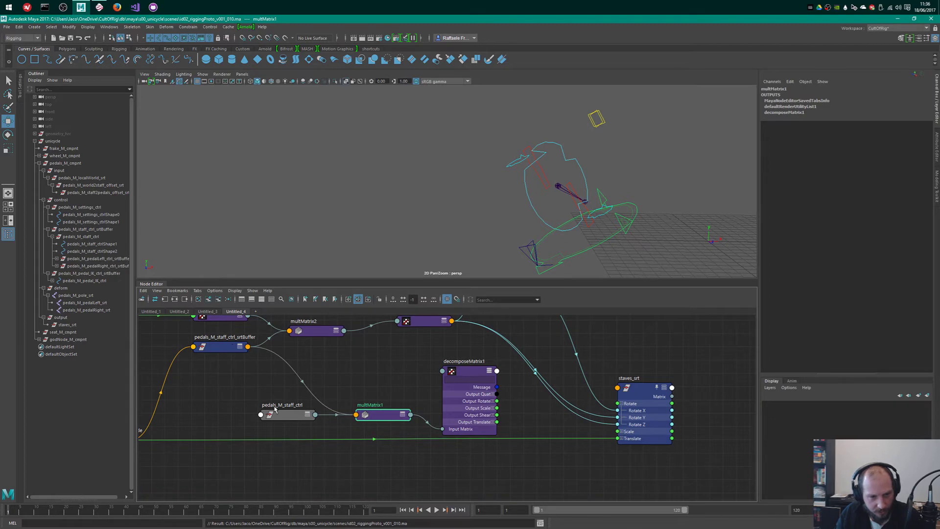
pyautogui.moveTo(275, 409); pyautogui.dragTo(230, 416)
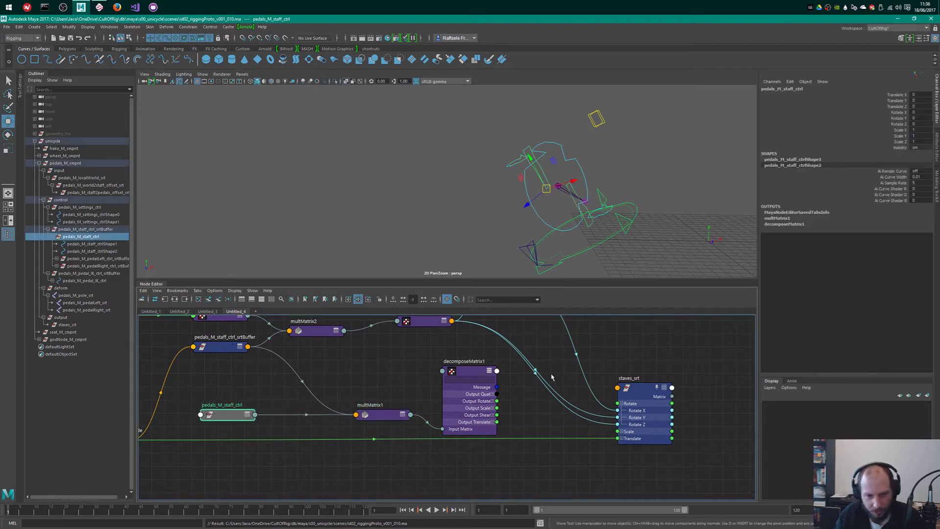
# - Nudge pedals_M_staffworldMtx_fNode slightly lower in the graph
pyautogui.scroll(1, 541, 409)
pyautogui.keyDown('alt'); pyautogui.moveTo(579, 379); pyautogui.dragTo(527, 384, button='middle'); pyautogui.keyUp('alt')
pyautogui.click(490, 409)
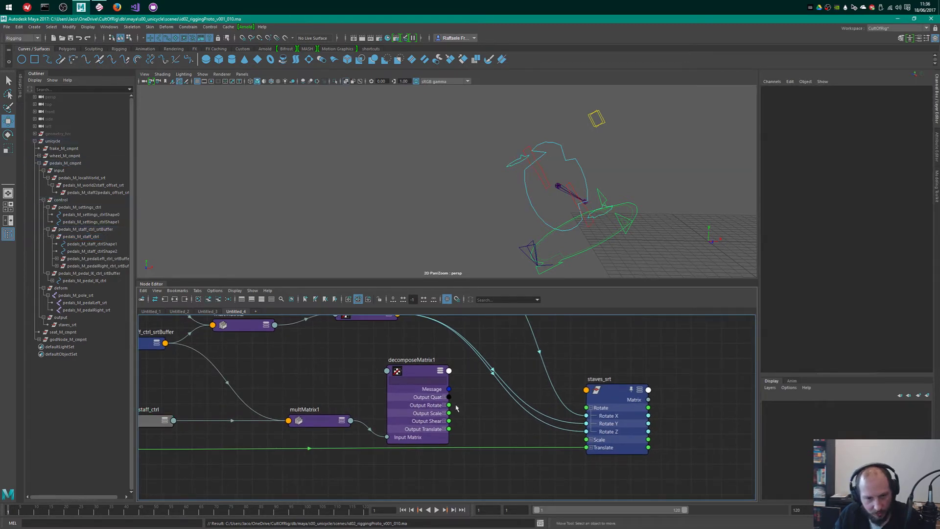
pyautogui.moveTo(626, 379); pyautogui.dragTo(621, 436)
pyautogui.keyDown('alt'); pyautogui.moveTo(265, 473); pyautogui.dragTo(719, 417, button='middle'); pyautogui.keyUp('alt')
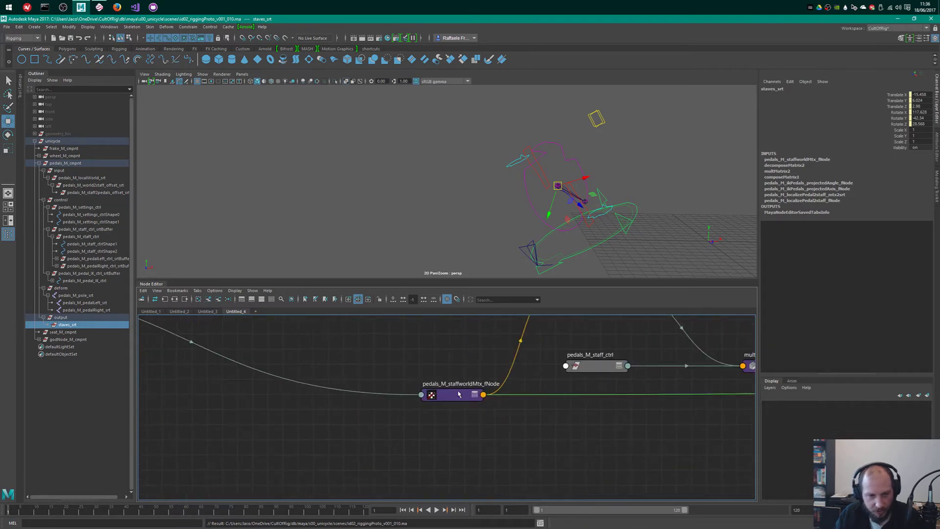
pyautogui.click(449, 396)
pyautogui.moveTo(447, 398); pyautogui.dragTo(443, 402)
pyautogui.keyDown('alt'); pyautogui.moveTo(642, 425); pyautogui.dragTo(515, 435, button='middle'); pyautogui.keyUp('alt')
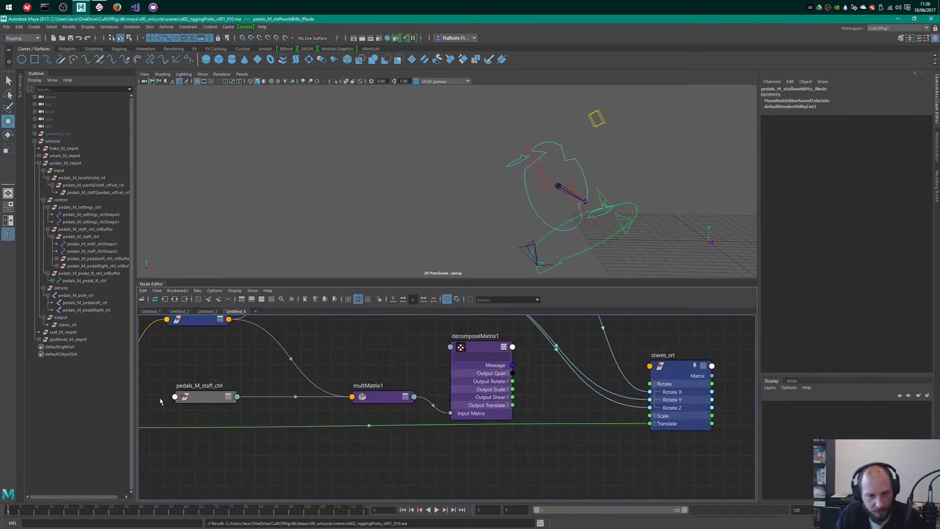
# - Test moving pedals_M_staff_ctrl in the viewport and undo the move
pyautogui.keyDown('alt'); pyautogui.moveTo(160, 401); pyautogui.dragTo(373, 367, button='middle'); pyautogui.keyUp('alt')
pyautogui.moveTo(589, 220); pyautogui.dragTo(598, 230)
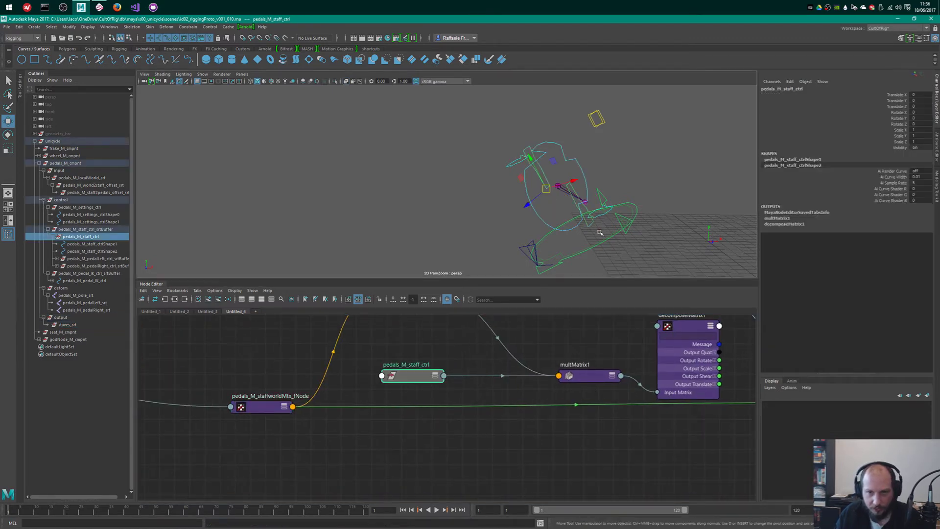
pyautogui.moveTo(546, 189); pyautogui.dragTo(562, 185)
pyautogui.hotkey('ctrl', 'z')
# - Raise pedals_M_staffworldMtx_fNode slightly so its connection to the Translate input of staves_srt runs level
pyautogui.keyDown('alt'); pyautogui.moveTo(653, 355); pyautogui.dragTo(453, 394, button='middle'); pyautogui.keyUp('alt')
pyautogui.keyDown('alt'); pyautogui.moveTo(238, 417); pyautogui.dragTo(397, 377, button='middle'); pyautogui.keyUp('alt')
pyautogui.click(219, 407)
pyautogui.moveTo(216, 407); pyautogui.dragTo(215, 403)
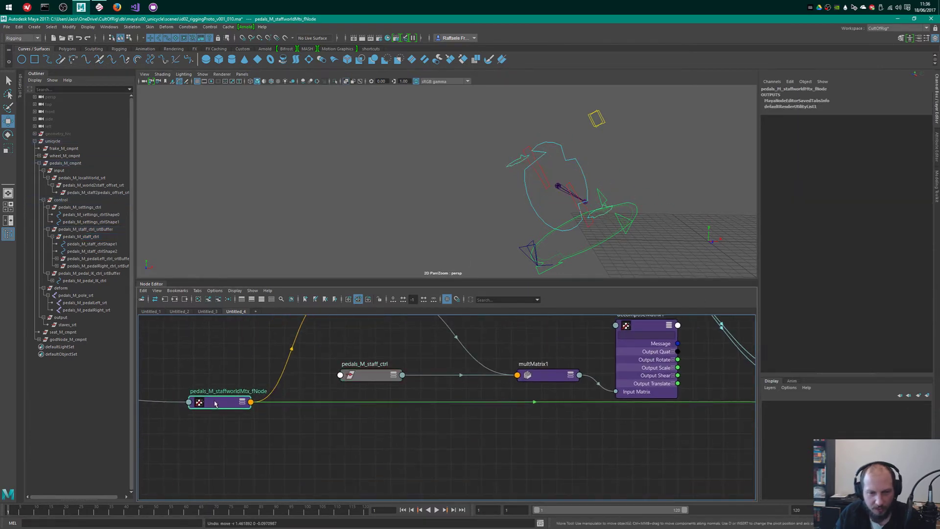
pyautogui.keyDown('alt'); pyautogui.moveTo(705, 329); pyautogui.dragTo(407, 362, button='middle'); pyautogui.keyUp('alt')
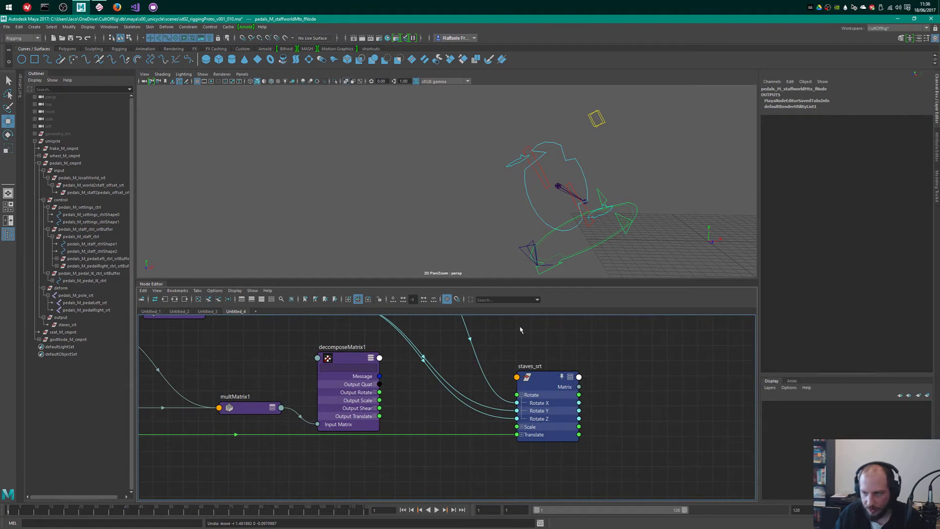
# - Examine how decomposeMatrix2 and animBlendNodeAdditiveDA1 feed the rotation inputs of staves_srt, compared with the outputs of decomposeMatrix1
pyautogui.keyDown('alt'); pyautogui.moveTo(562, 346); pyautogui.dragTo(595, 358, button='right'); pyautogui.keyUp('alt')
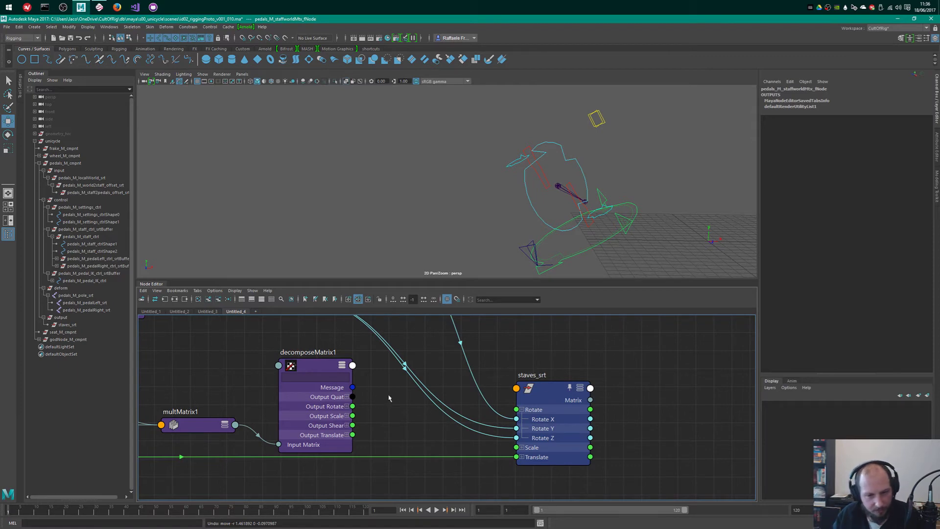
pyautogui.click(397, 411)
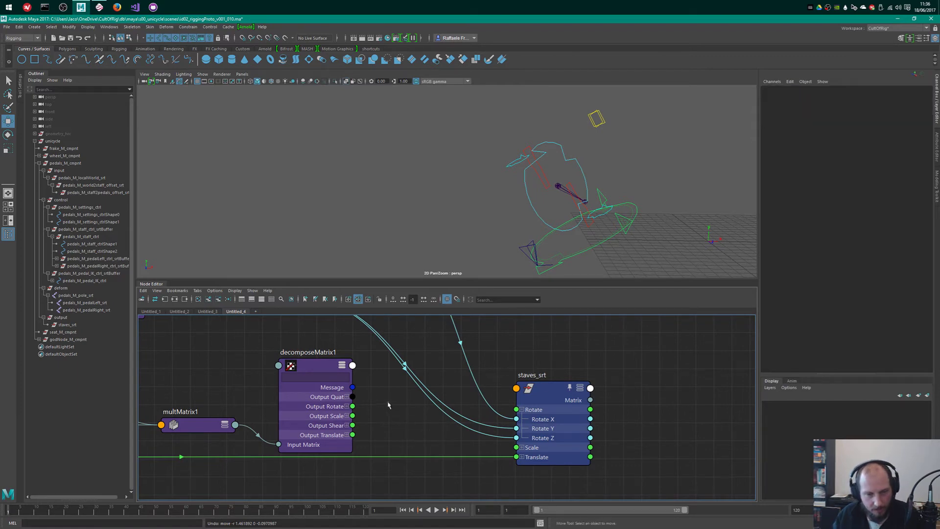
pyautogui.keyDown('alt'); pyautogui.moveTo(561, 351); pyautogui.dragTo(546, 358, button='right'); pyautogui.keyUp('alt')
pyautogui.keyDown('alt'); pyautogui.moveTo(546, 358); pyautogui.dragTo(527, 422, button='middle'); pyautogui.keyUp('alt')
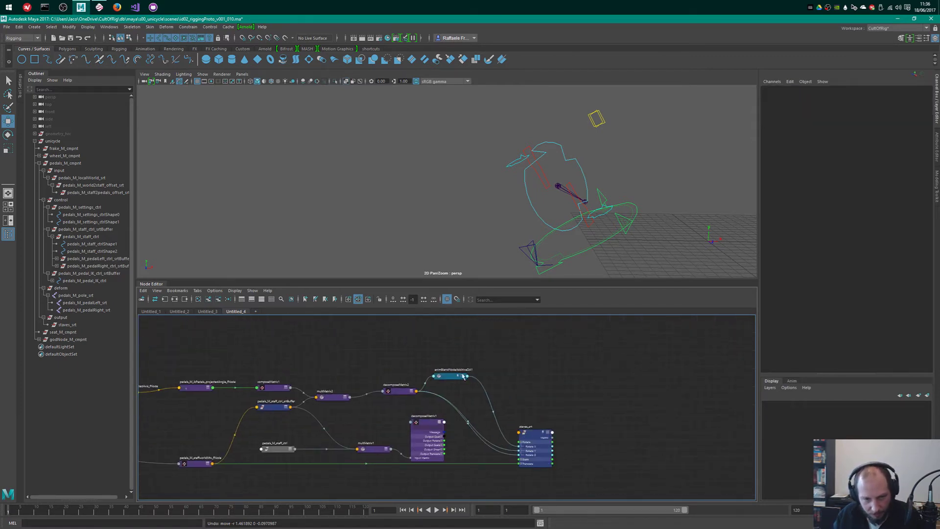
pyautogui.click(464, 384)
pyautogui.keyDown('alt'); pyautogui.moveTo(515, 382); pyautogui.dragTo(560, 389, button='right'); pyautogui.keyUp('alt')
pyautogui.keyDown('alt'); pyautogui.moveTo(543, 436); pyautogui.dragTo(537, 401, button='middle'); pyautogui.keyUp('alt')
pyautogui.keyDown('alt'); pyautogui.moveTo(538, 411); pyautogui.dragTo(581, 403, button='right'); pyautogui.keyUp('alt')
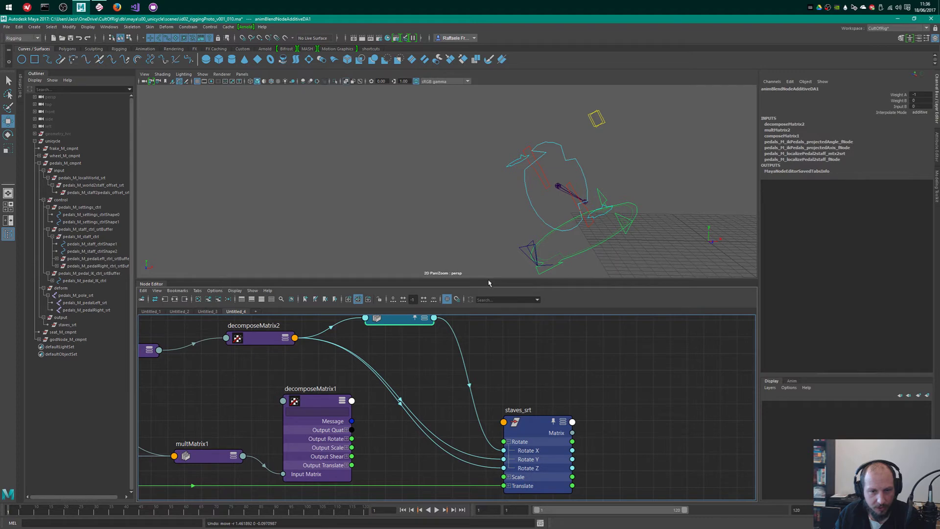
# - Examine the pedal staff, wheel curves and staff control in the perspective view from several angles
pyautogui.moveTo(488, 279); pyautogui.dragTo(489, 246)
pyautogui.keyDown('alt'); pyautogui.moveTo(590, 211); pyautogui.dragTo(634, 193, button='right'); pyautogui.keyUp('alt')
pyautogui.keyDown('alt'); pyautogui.moveTo(641, 198); pyautogui.dragTo(619, 176, button='middle'); pyautogui.keyUp('alt')
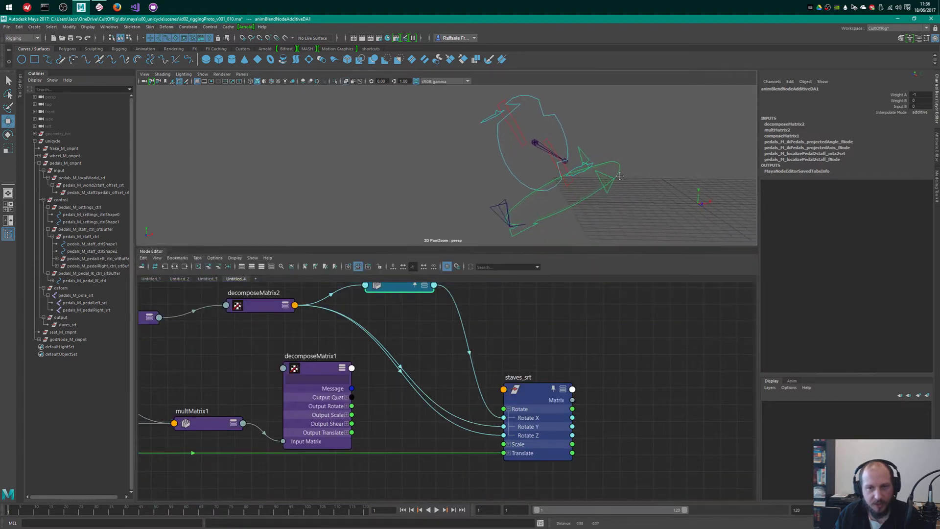
pyautogui.keyDown('alt'); pyautogui.moveTo(620, 176); pyautogui.dragTo(557, 278); pyautogui.keyUp('alt')
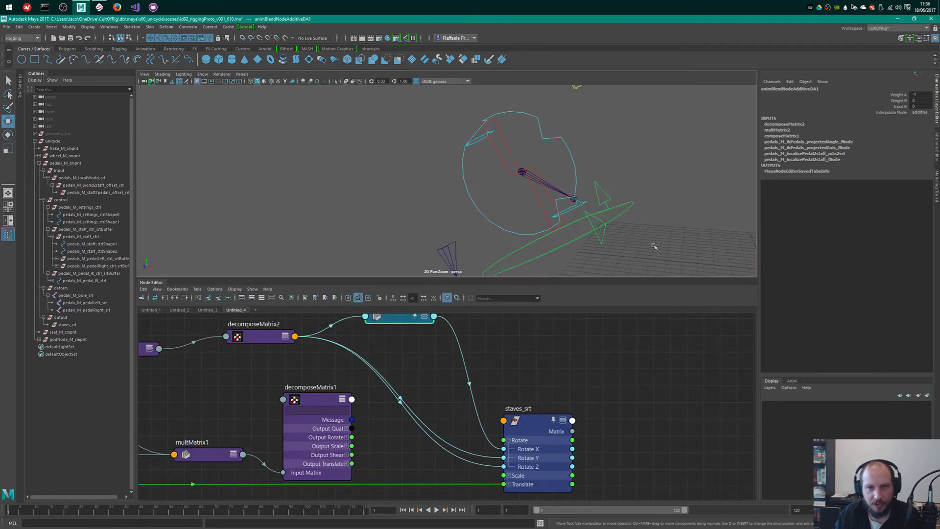
pyautogui.keyDown('alt'); pyautogui.moveTo(625, 169); pyautogui.dragTo(592, 222, button='middle'); pyautogui.keyUp('alt')
pyautogui.keyDown('alt'); pyautogui.moveTo(592, 222); pyautogui.dragTo(609, 218); pyautogui.keyUp('alt')
pyautogui.keyDown('alt'); pyautogui.moveTo(609, 219); pyautogui.dragTo(616, 189, button='middle'); pyautogui.keyUp('alt')
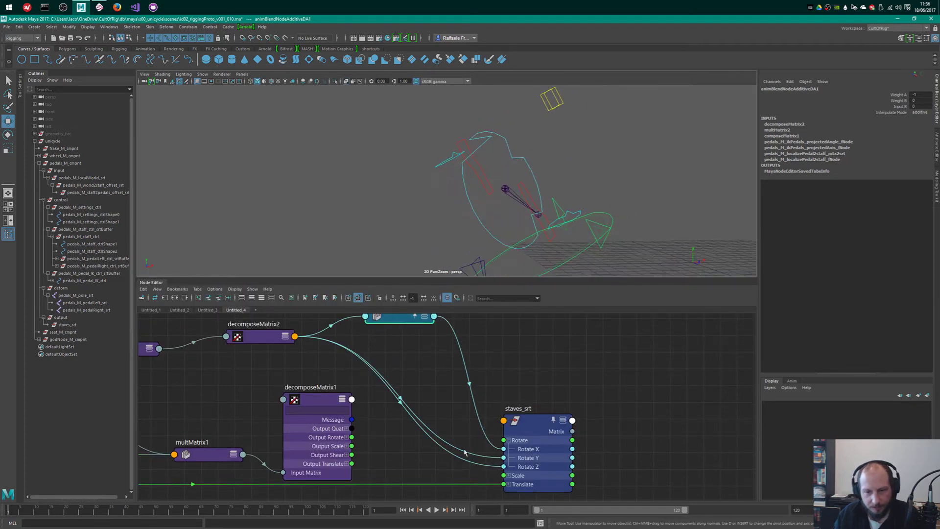
# - Collapse decomposeMatrix1 to its compact display in the node graph
pyautogui.click(337, 429)
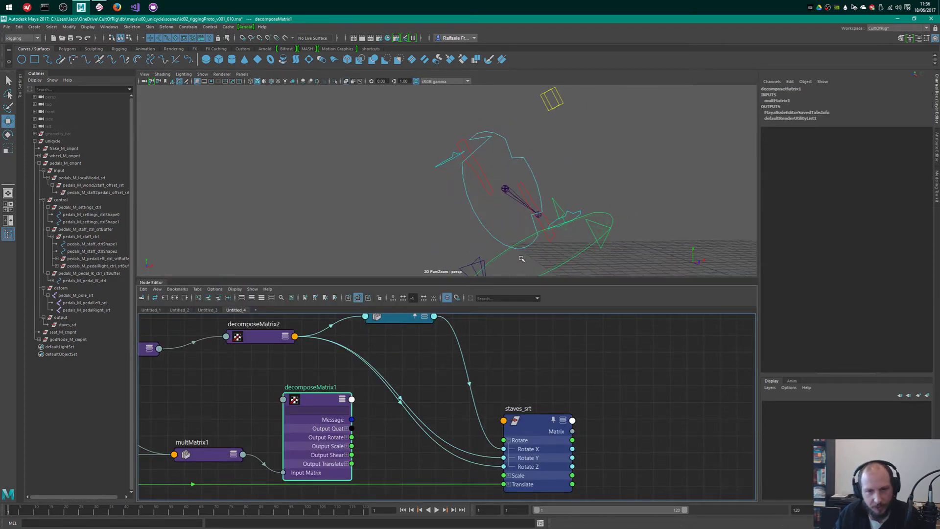
pyautogui.keyDown('alt'); pyautogui.moveTo(565, 211); pyautogui.dragTo(618, 207, button='middle'); pyautogui.keyUp('alt')
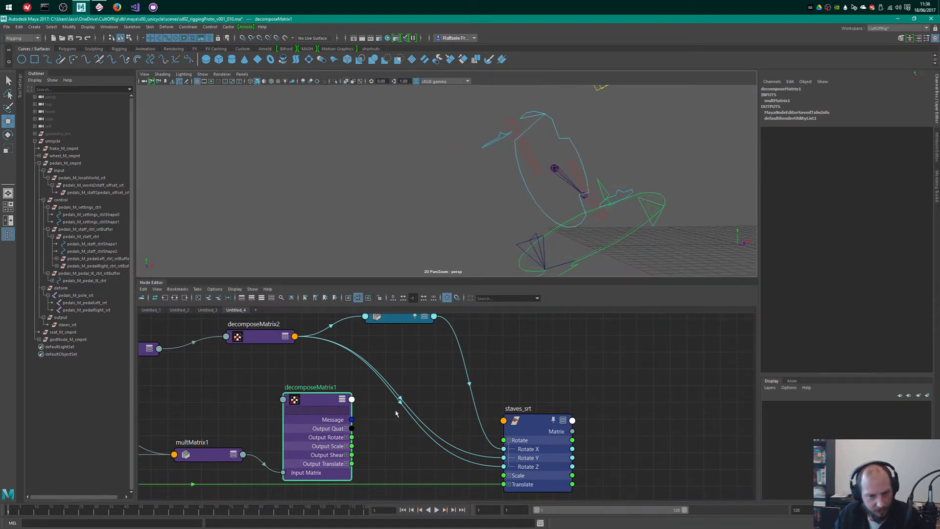
pyautogui.keyDown('alt'); pyautogui.moveTo(395, 414); pyautogui.dragTo(489, 429, button='middle'); pyautogui.keyUp('alt')
pyautogui.moveTo(397, 417); pyautogui.dragTo(403, 443)
pyautogui.press('1')
pyautogui.keyDown('alt'); pyautogui.moveTo(471, 434); pyautogui.dragTo(416, 403, button='middle'); pyautogui.keyUp('alt')
pyautogui.scroll(1, 412, 420)
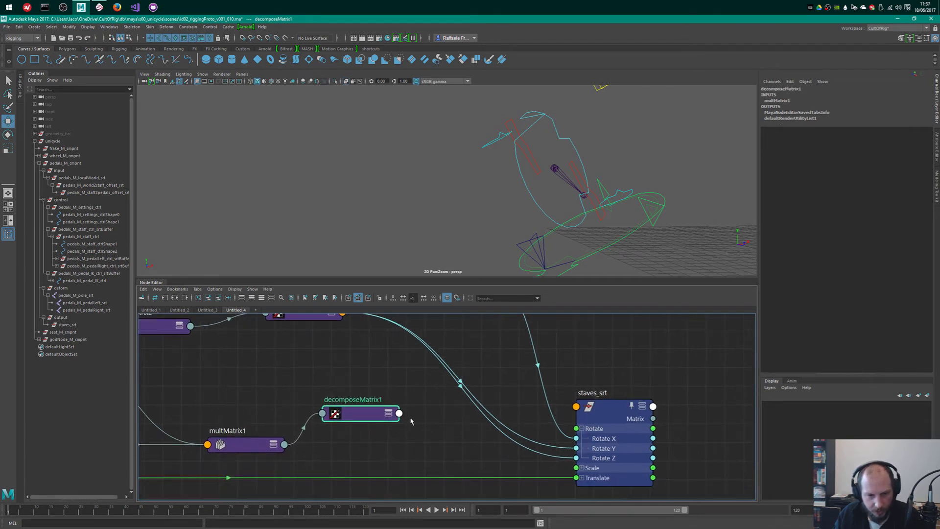
pyautogui.scroll(-4, 557, 382)
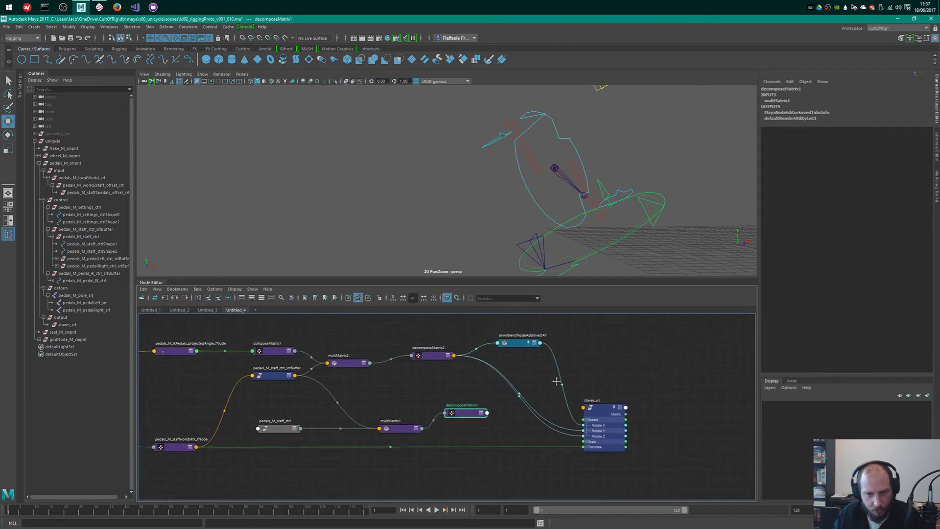
pyautogui.keyDown('alt'); pyautogui.moveTo(556, 381); pyautogui.dragTo(553, 380, button='middle'); pyautogui.keyUp('alt')
pyautogui.press('Tab')
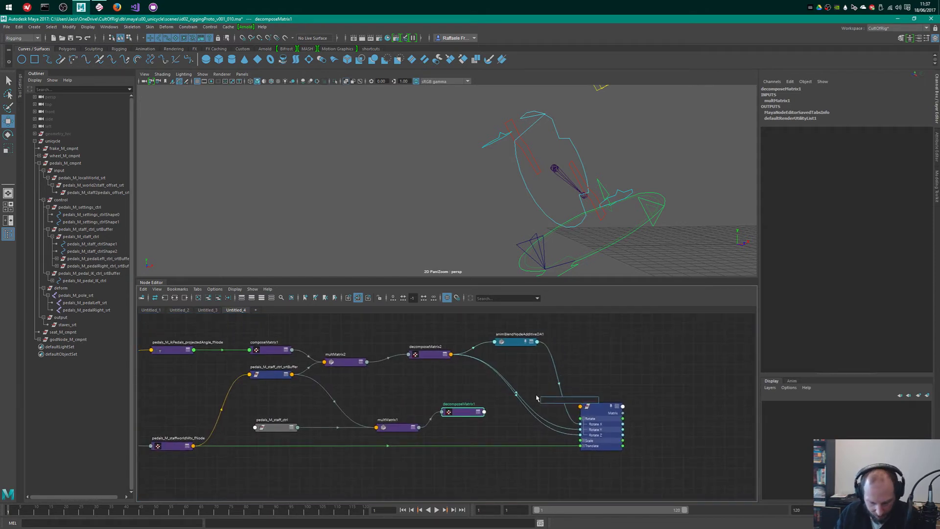
pyautogui.write('blends')
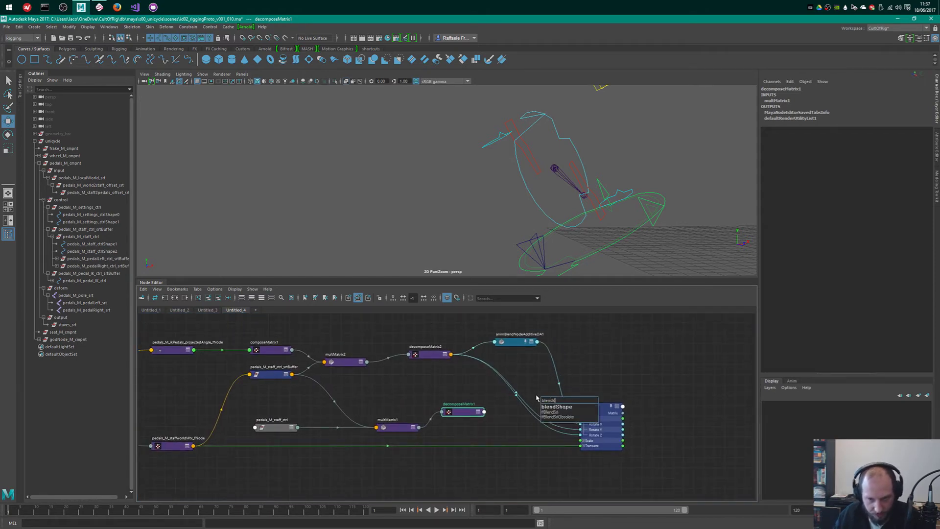
pyautogui.hotkey('ctrl', 'a')
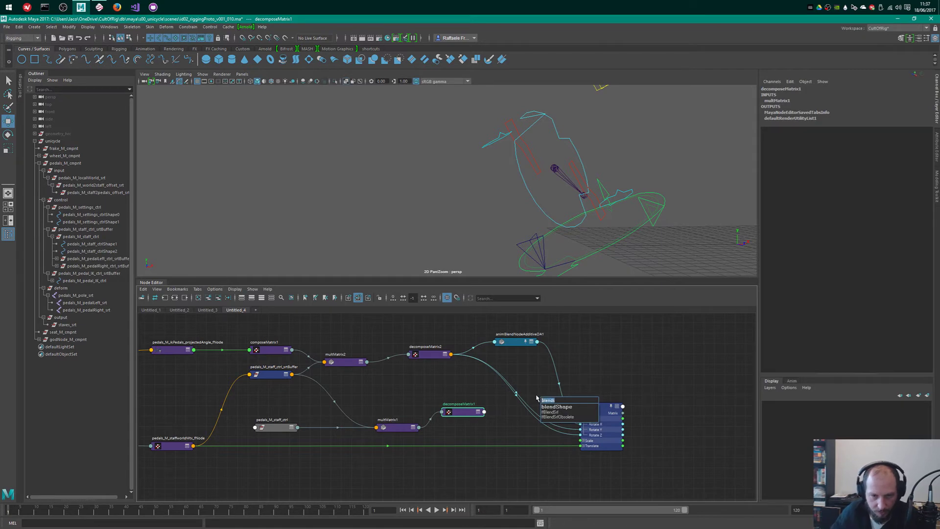
pyautogui.click(590, 371)
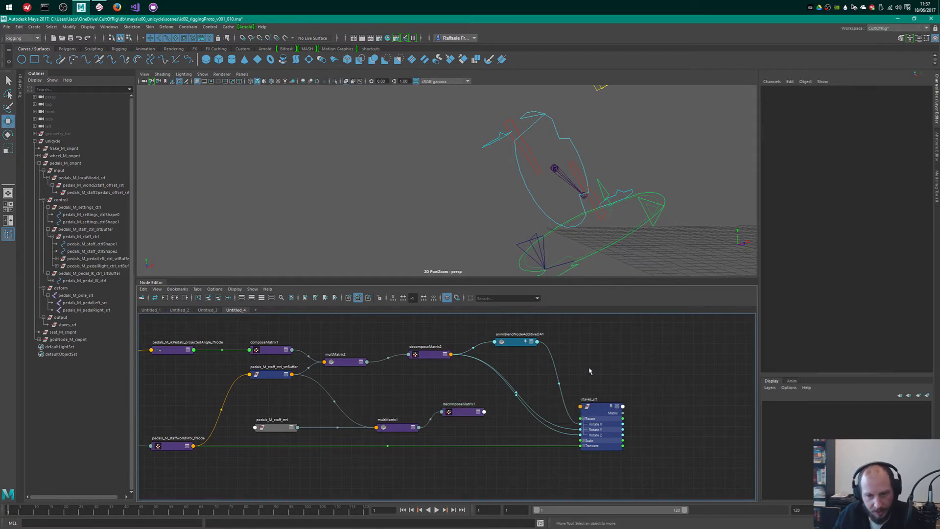
# - Show the attributes of animBlendNodeAdditiveDA1, expand the node to its full attribute list and shift it slightly towards staves_srt
pyautogui.click(519, 346)
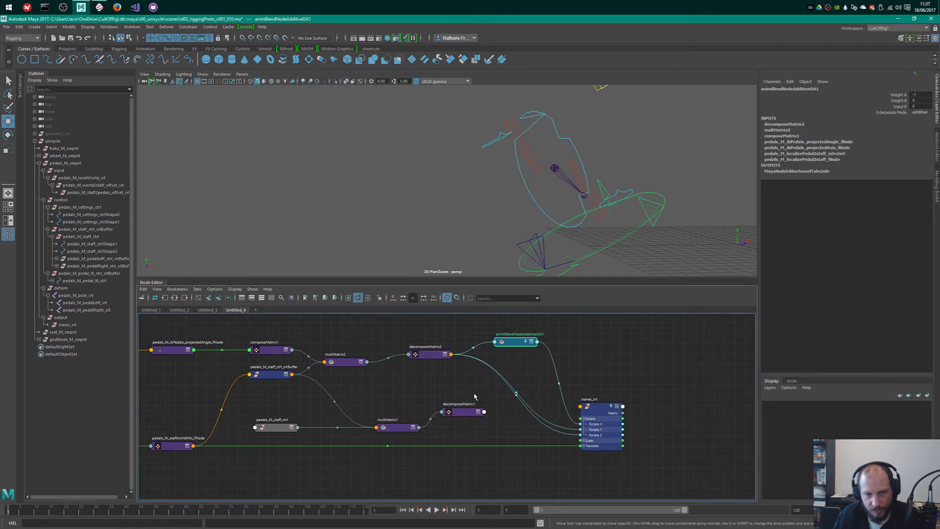
pyautogui.hotkey('ctrl', 'a')
pyautogui.press('2')
pyautogui.press('3')
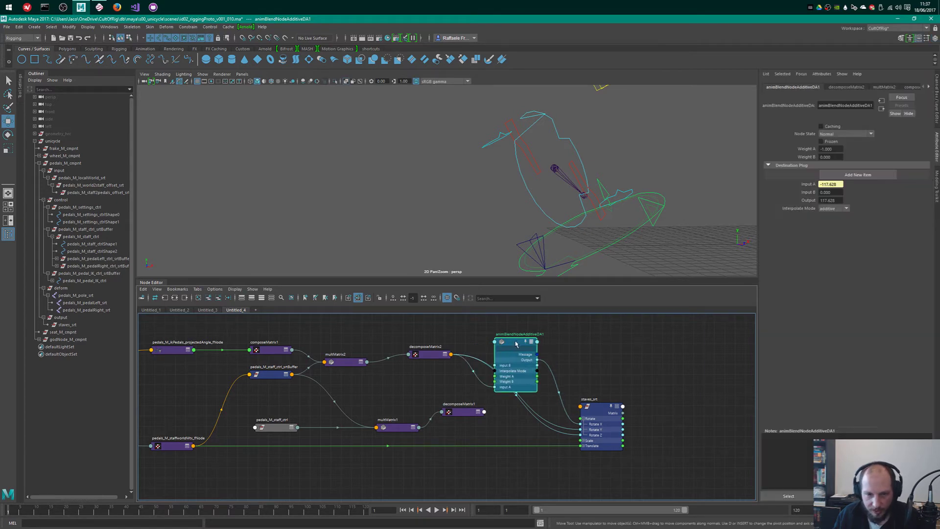
pyautogui.moveTo(516, 342); pyautogui.dragTo(533, 343)
pyautogui.scroll(4, 558, 356)
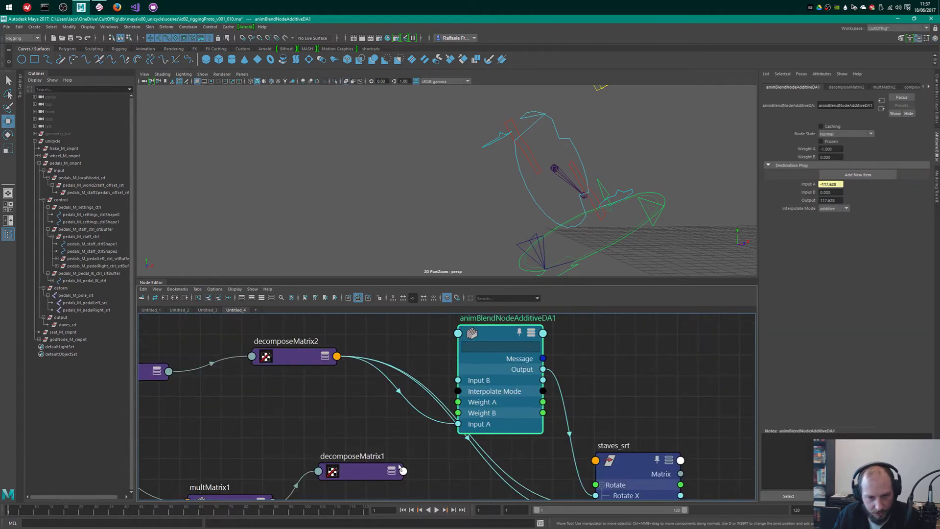
# - Expand decomposeMatrix1 to its full attribute list and place it just below decomposeMatrix2
pyautogui.click(399, 470)
pyautogui.press('3')
pyautogui.moveTo(371, 471); pyautogui.dragTo(353, 403)
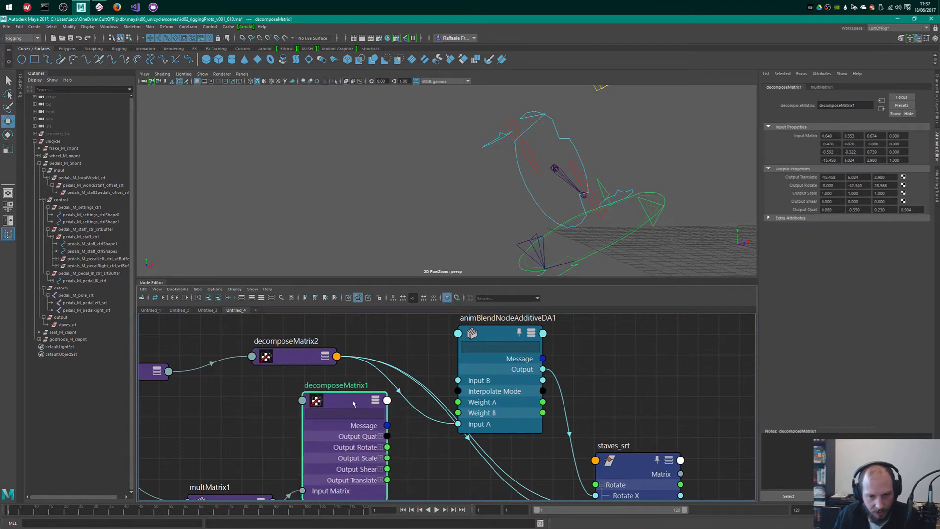
pyautogui.scroll(-3, 381, 415)
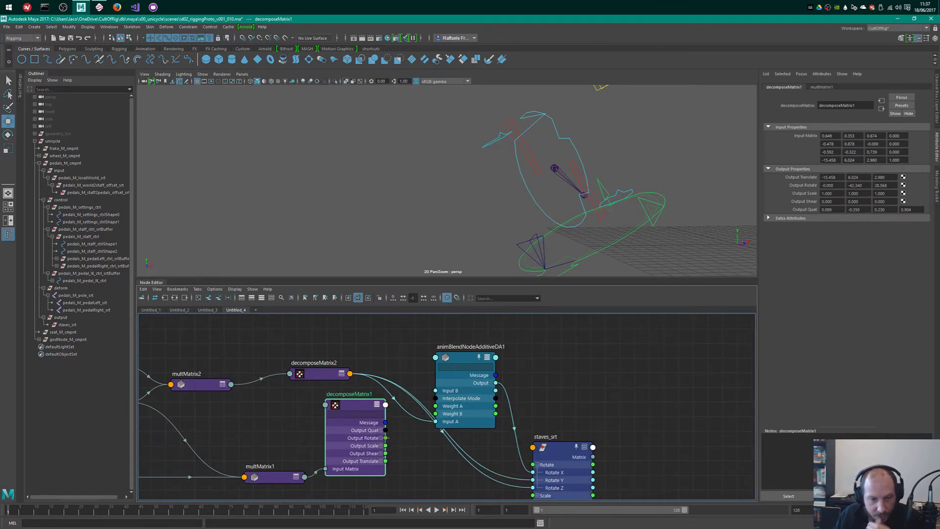
pyautogui.moveTo(386, 437); pyautogui.dragTo(384, 445)
pyautogui.press('a')
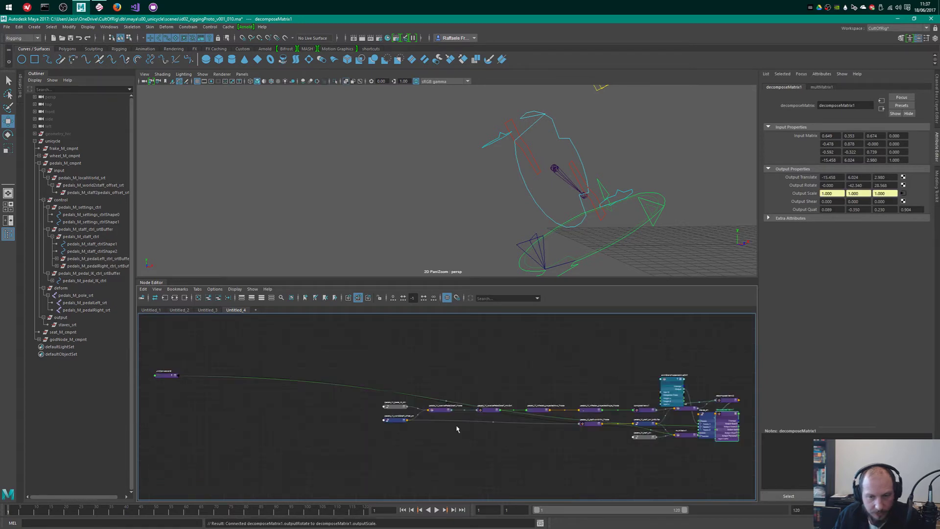
pyautogui.hotkey('ctrl', 'z')
# - Pull the overlapping decomposeMatrix1 and staves_srt apart, placing staves_srt at the far output end of the graph
pyautogui.moveTo(513, 380); pyautogui.dragTo(323, 379, button='middle')
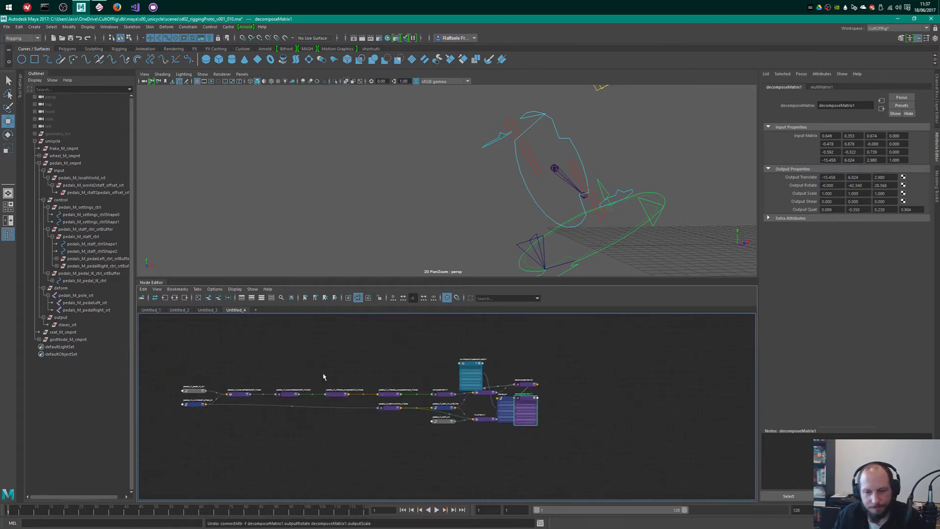
pyautogui.scroll(8, 430, 398)
pyautogui.scroll(-8, 457, 393)
pyautogui.keyDown('alt'); pyautogui.moveTo(552, 406); pyautogui.dragTo(472, 412, button='middle'); pyautogui.keyUp('alt')
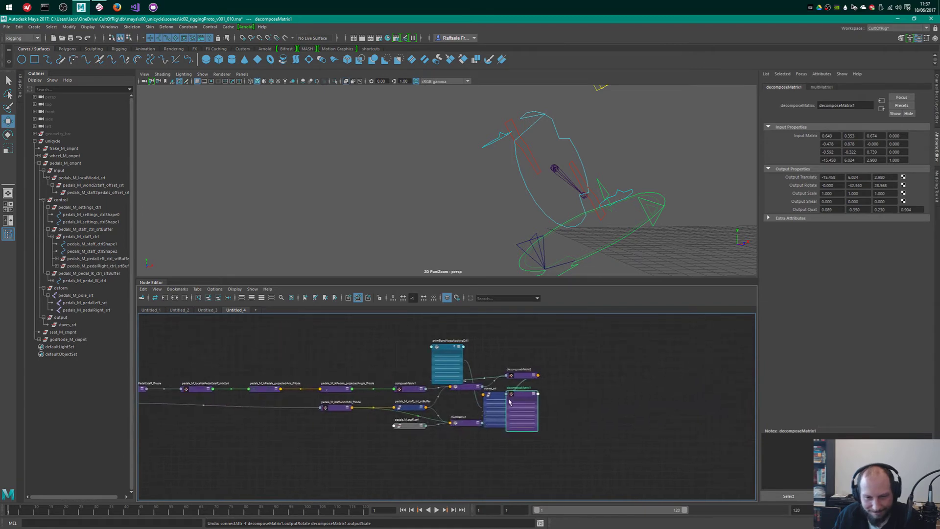
pyautogui.moveTo(514, 400); pyautogui.dragTo(566, 389)
pyautogui.scroll(3, 536, 435)
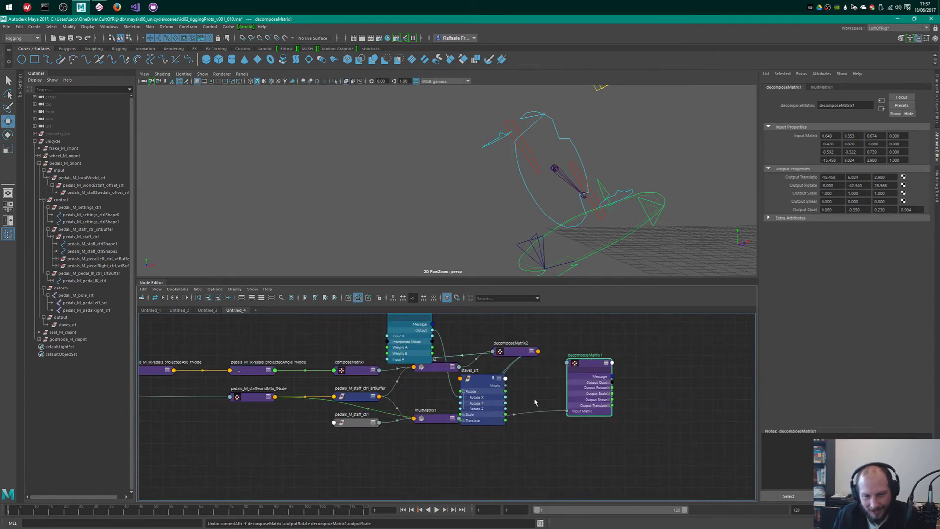
pyautogui.moveTo(491, 379); pyautogui.dragTo(680, 318)
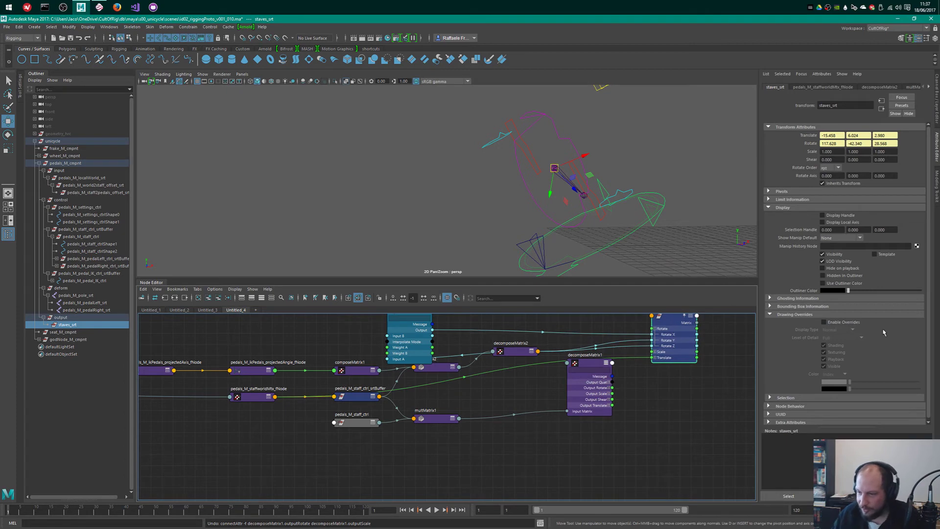
pyautogui.keyDown('alt'); pyautogui.moveTo(646, 390); pyautogui.dragTo(621, 433, button='middle'); pyautogui.keyUp('alt')
pyautogui.scroll(-1, 604, 419)
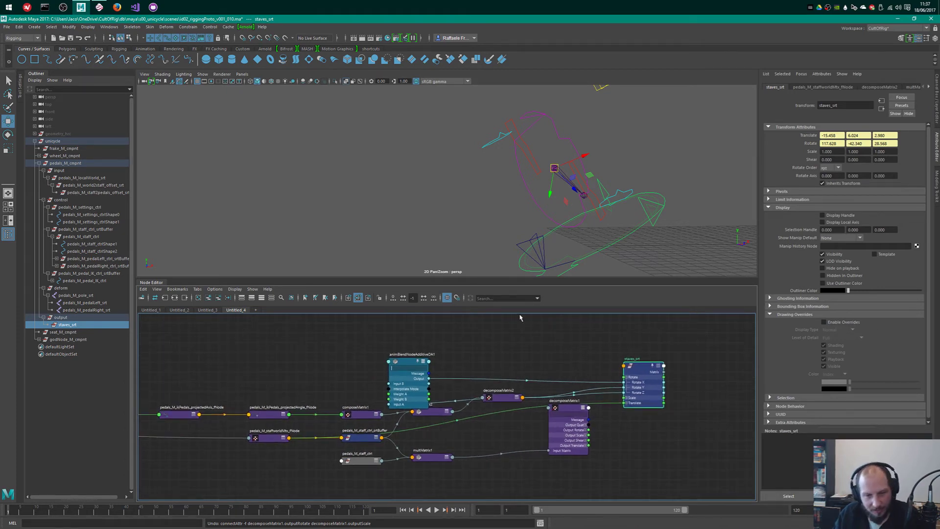
# - Place animBlendNodeAdditiveDA1 above and between decomposeMatrix2 and staves_srt, and set decomposeMatrix1 beside multMatrix1 below decomposeMatrix2
pyautogui.moveTo(413, 362); pyautogui.dragTo(574, 323)
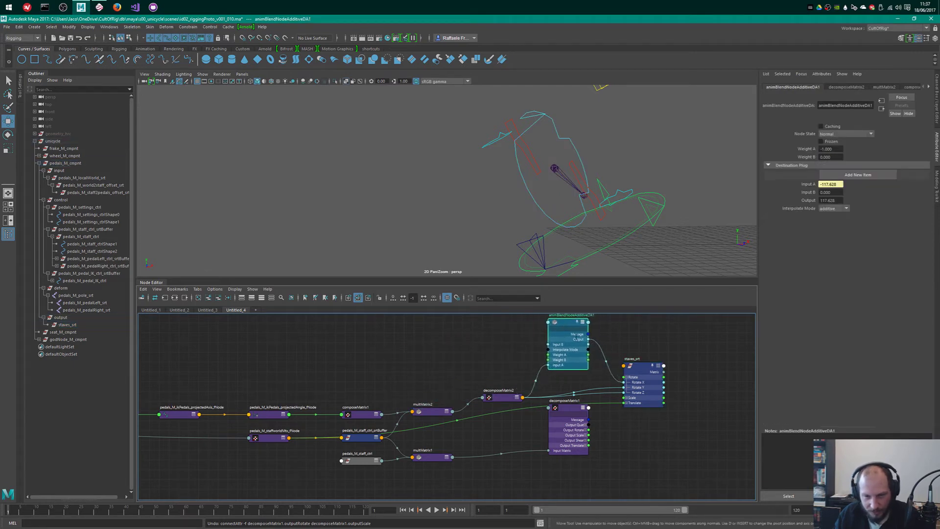
pyautogui.scroll(1, 574, 436)
pyautogui.moveTo(574, 435); pyautogui.dragTo(497, 448)
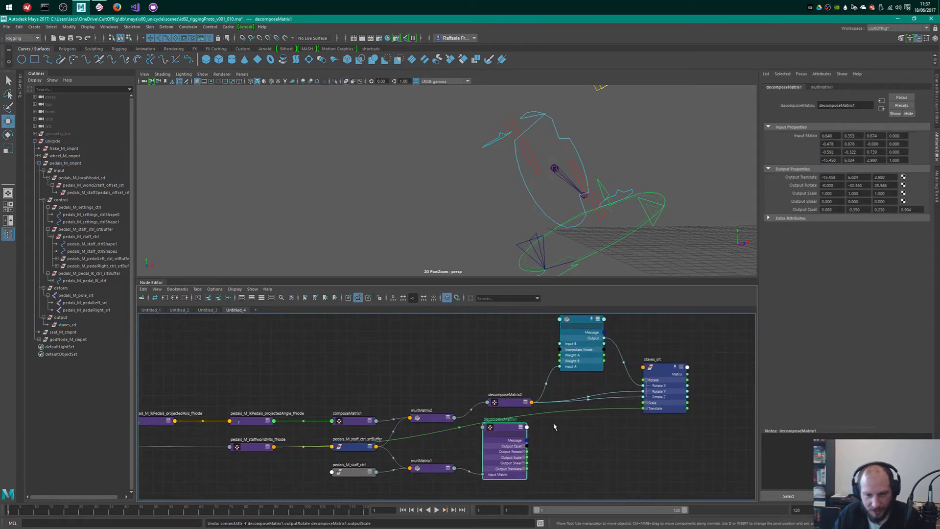
pyautogui.scroll(1, 595, 452)
pyautogui.scroll(1, 595, 452)
pyautogui.keyDown('alt'); pyautogui.moveTo(595, 452); pyautogui.dragTo(559, 437, button='middle'); pyautogui.keyUp('alt')
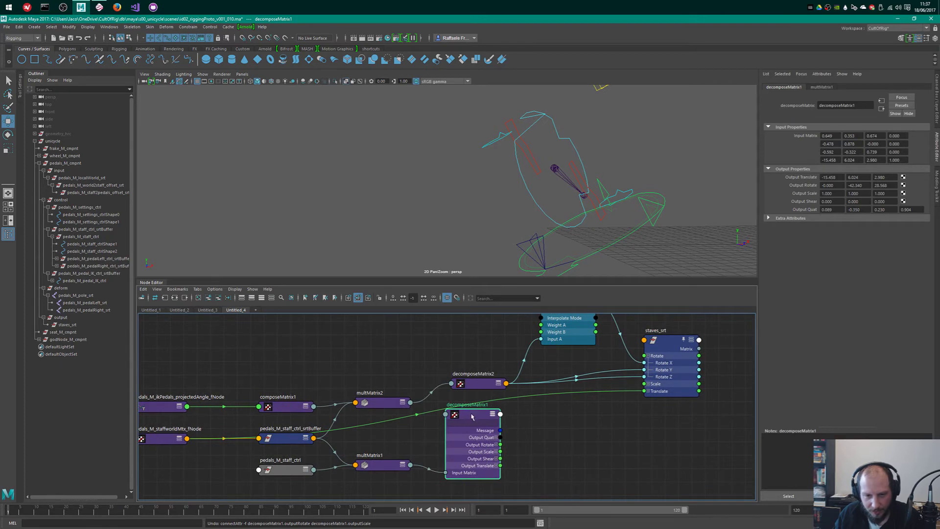
pyautogui.moveTo(471, 416); pyautogui.dragTo(478, 425)
pyautogui.keyDown('alt'); pyautogui.moveTo(588, 416); pyautogui.dragTo(602, 463, button='middle'); pyautogui.keyUp('alt')
pyautogui.keyDown('alt'); pyautogui.moveTo(602, 463); pyautogui.dragTo(565, 468, button='right'); pyautogui.keyUp('alt')
pyautogui.keyDown('alt'); pyautogui.moveTo(565, 468); pyautogui.dragTo(535, 425, button='middle'); pyautogui.keyUp('alt')
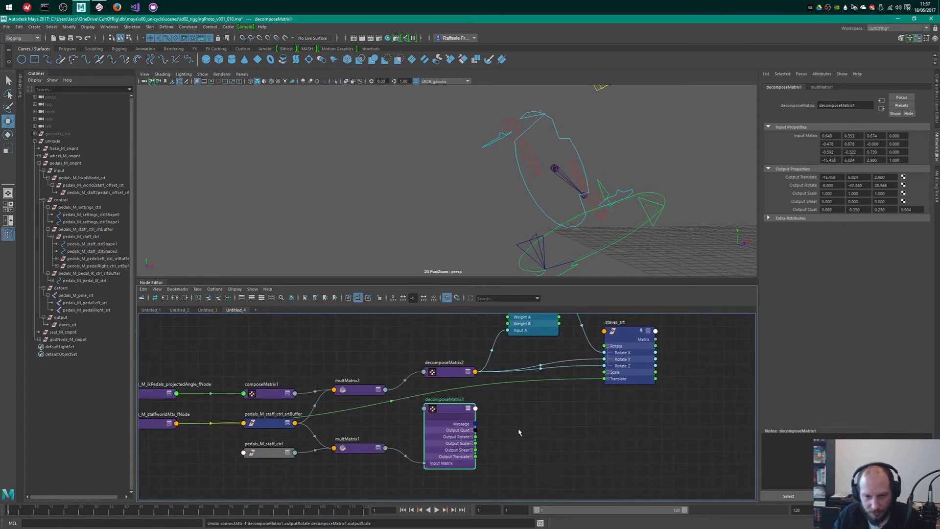
pyautogui.keyDown('alt'); pyautogui.moveTo(492, 394); pyautogui.dragTo(496, 433, button='middle'); pyautogui.keyUp('alt')
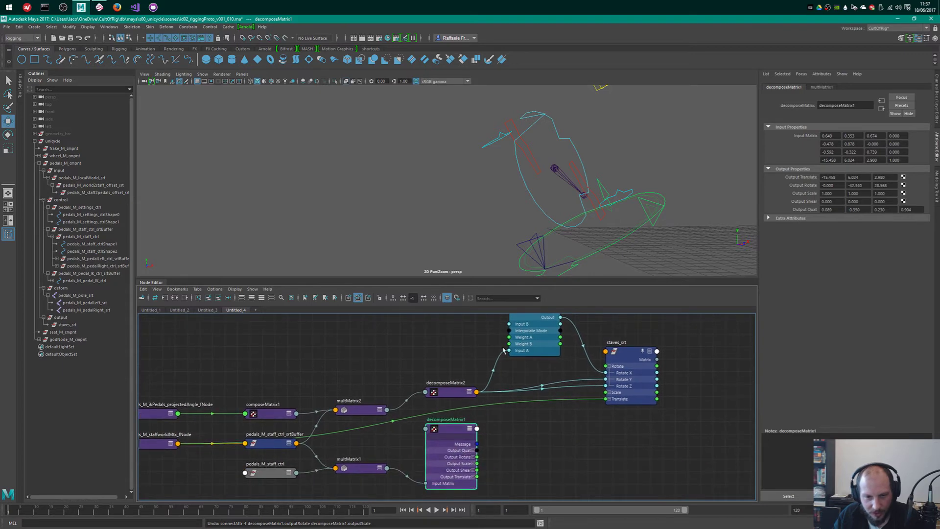
pyautogui.moveTo(543, 347); pyautogui.dragTo(550, 365)
pyautogui.click(535, 412)
pyautogui.scroll(1, 534, 413)
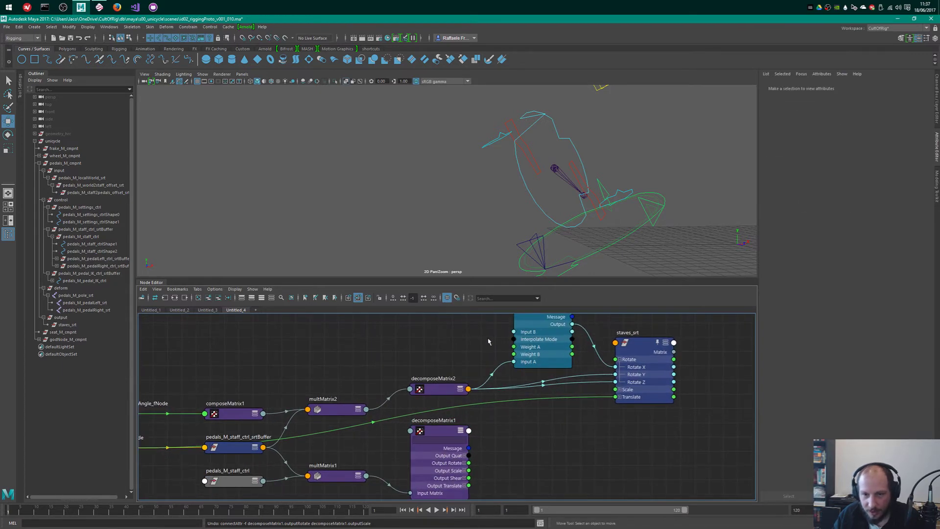
pyautogui.keyDown('alt'); pyautogui.moveTo(488, 341); pyautogui.dragTo(482, 405, button='middle'); pyautogui.keyUp('alt')
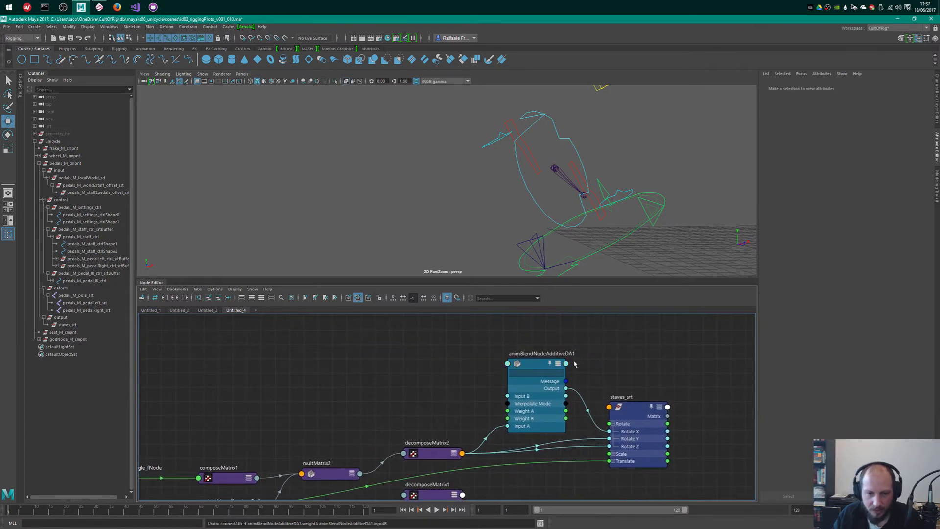
# - Raise composeMatrix1 slightly so it sits further above pedals_M_staff_ctrl_srtBuffer
pyautogui.keyDown('alt'); pyautogui.moveTo(547, 453); pyautogui.dragTo(562, 387, button='middle'); pyautogui.keyUp('alt')
pyautogui.scroll(-1, 543, 417)
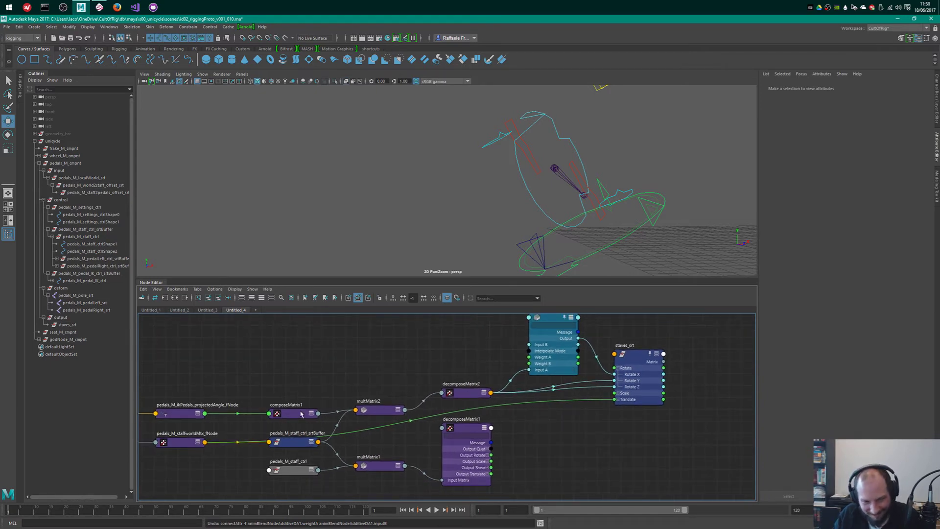
pyautogui.moveTo(301, 414); pyautogui.dragTo(303, 402)
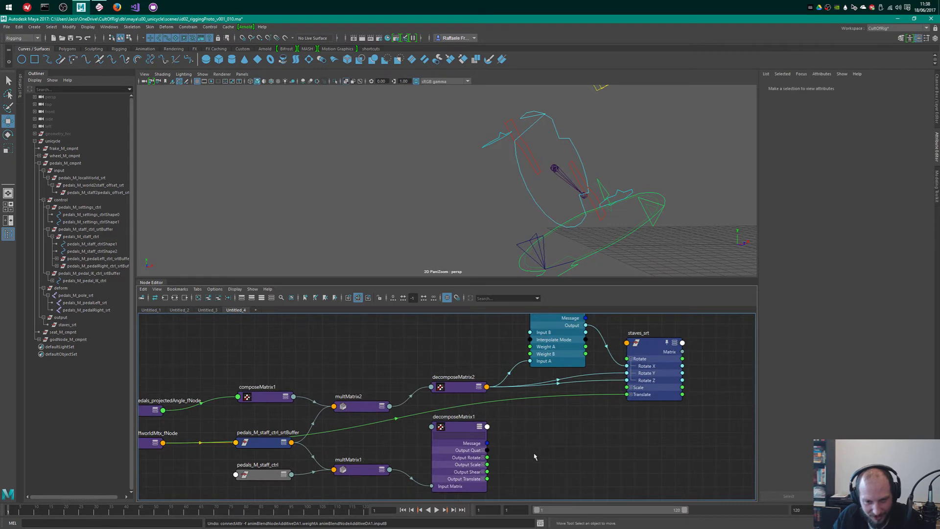
# - Expand Output Rotate on decomposeMatrix1 into its X, Y and Z channels
pyautogui.click(482, 457)
pyautogui.click(483, 457)
pyautogui.keyDown('alt'); pyautogui.moveTo(555, 347); pyautogui.dragTo(529, 335, button='middle'); pyautogui.keyUp('alt')
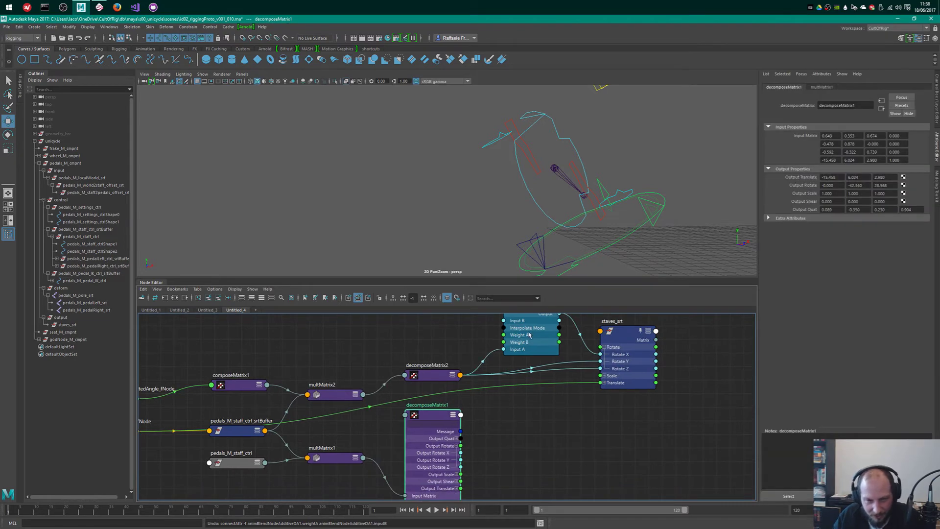
# - Move animBlendNodeAdditiveDA1 down beside decomposeMatrix1 and lower staves_srt so its Translate connection runs level
pyautogui.moveTo(529, 335); pyautogui.dragTo(532, 456)
pyautogui.keyDown('alt'); pyautogui.moveTo(608, 410); pyautogui.dragTo(634, 378, button='middle'); pyautogui.keyUp('alt')
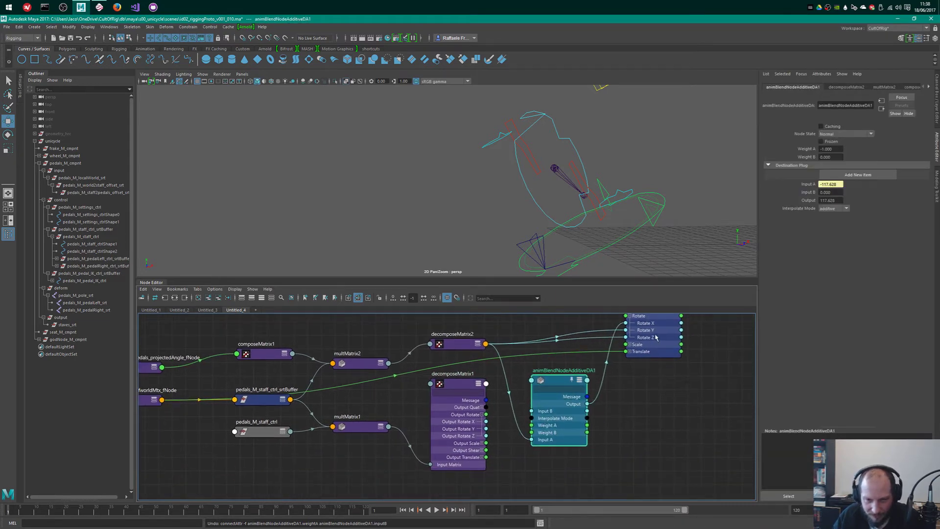
pyautogui.moveTo(656, 337); pyautogui.dragTo(664, 381)
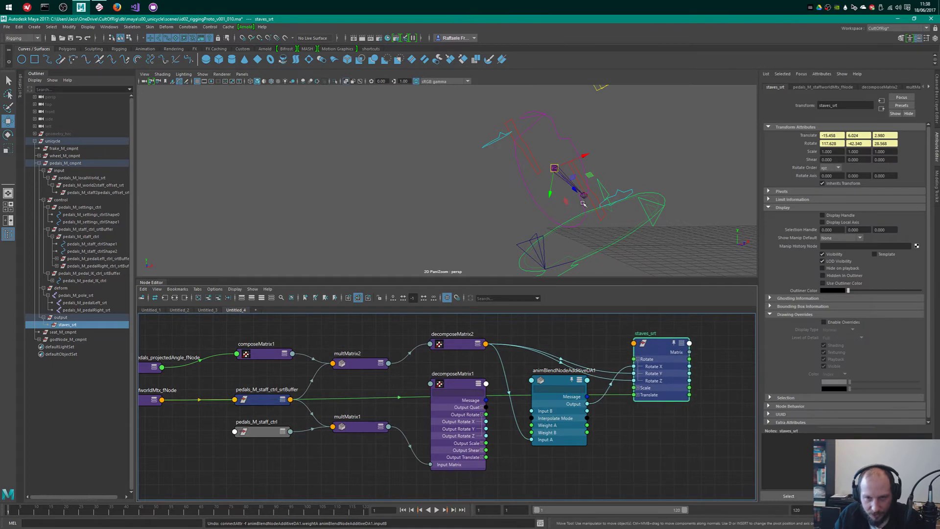
pyautogui.keyDown('alt'); pyautogui.moveTo(548, 408); pyautogui.dragTo(547, 391, button='middle'); pyautogui.keyUp('alt')
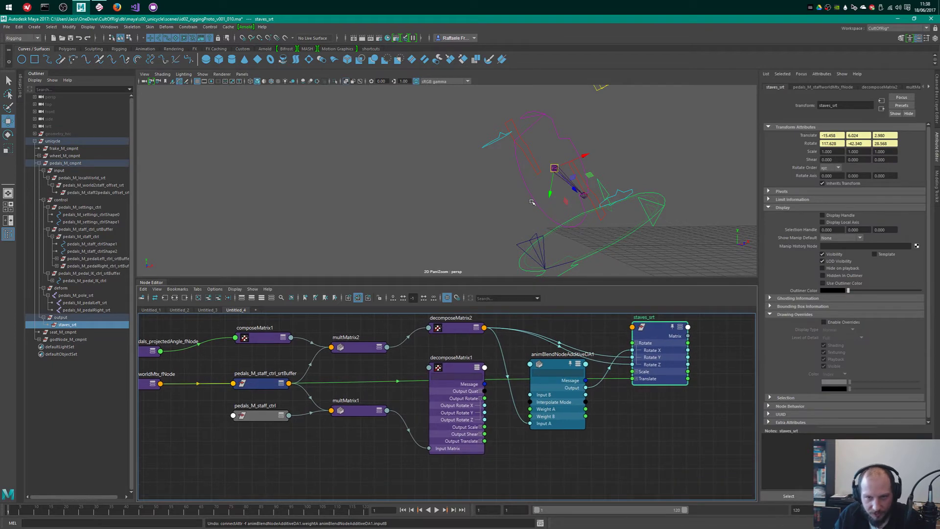
# - Try rotating pedals_M_staff_ctrl in the viewport
pyautogui.click(601, 223)
pyautogui.press('e')
pyautogui.moveTo(577, 165); pyautogui.dragTo(592, 183)
# - Connect Output Rotate X of decomposeMatrix1 to Input B of animBlendNodeAdditiveDA1
pyautogui.scroll(2, 572, 444)
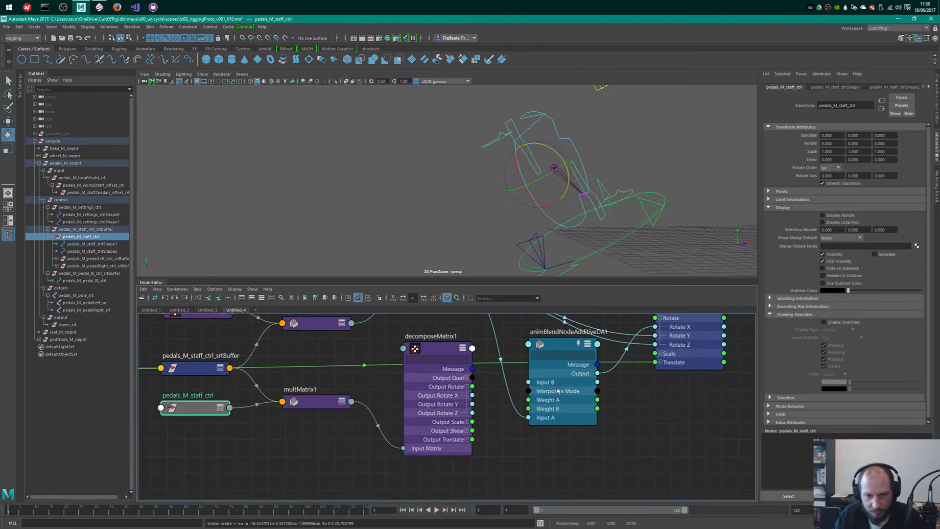
pyautogui.keyDown('alt'); pyautogui.moveTo(475, 423); pyautogui.dragTo(444, 427, button='middle'); pyautogui.keyUp('alt')
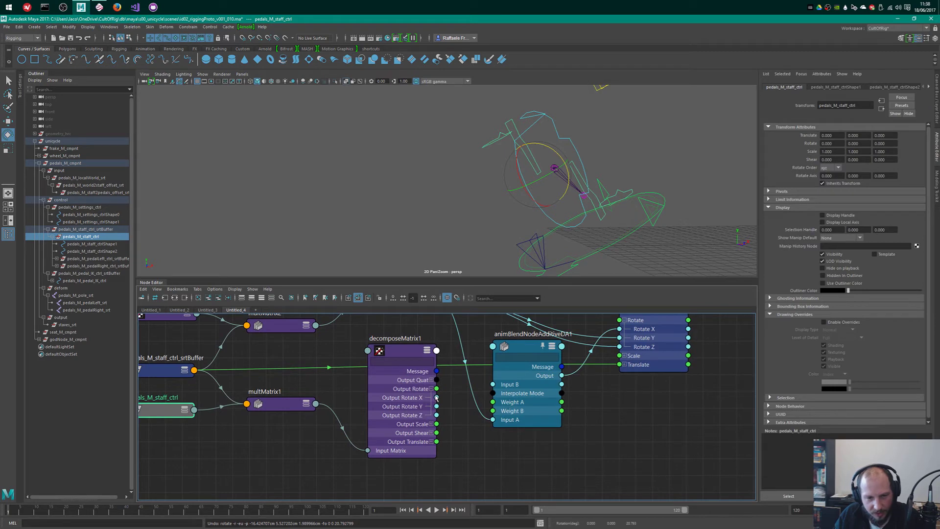
pyautogui.moveTo(436, 397); pyautogui.dragTo(494, 384)
# - Set animBlendNodeAdditiveDA1's Weight A to 0 and Weight B to 1
pyautogui.click(549, 419)
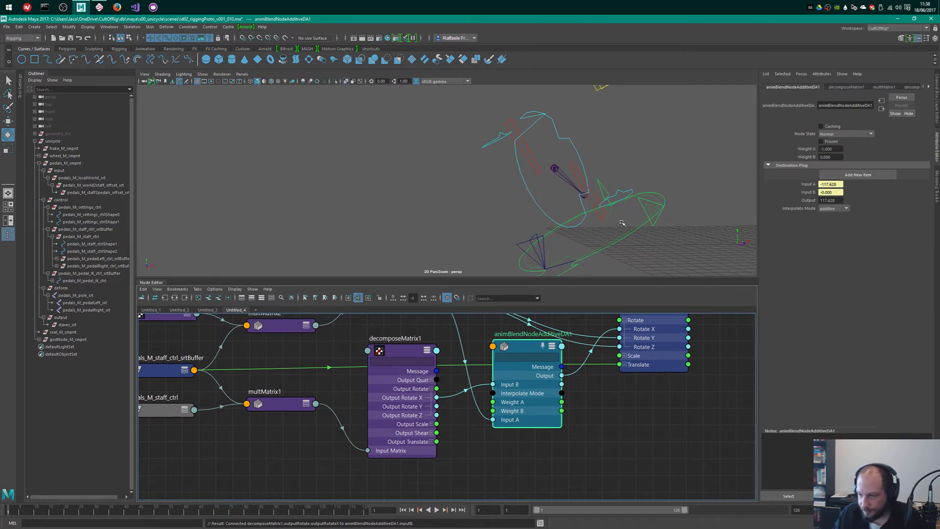
pyautogui.keyDown('alt'); pyautogui.moveTo(621, 223); pyautogui.dragTo(556, 220); pyautogui.keyUp('alt')
pyautogui.keyDown('alt'); pyautogui.moveTo(555, 220); pyautogui.dragTo(563, 213, button='right'); pyautogui.keyUp('alt')
pyautogui.keyDown('alt'); pyautogui.moveTo(563, 213); pyautogui.dragTo(575, 201); pyautogui.keyUp('alt')
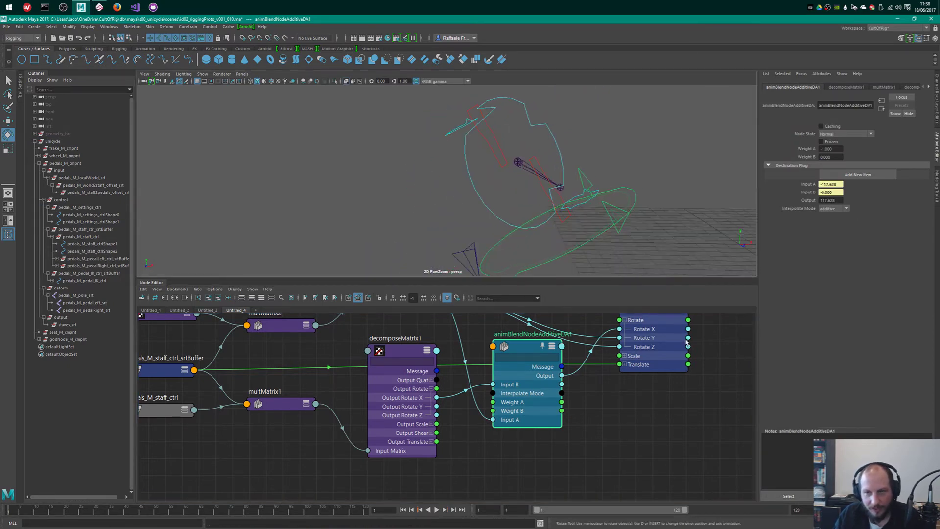
pyautogui.keyDown('alt'); pyautogui.moveTo(675, 384); pyautogui.dragTo(659, 432, button='middle'); pyautogui.keyUp('alt')
pyautogui.moveTo(507, 394); pyautogui.dragTo(506, 389)
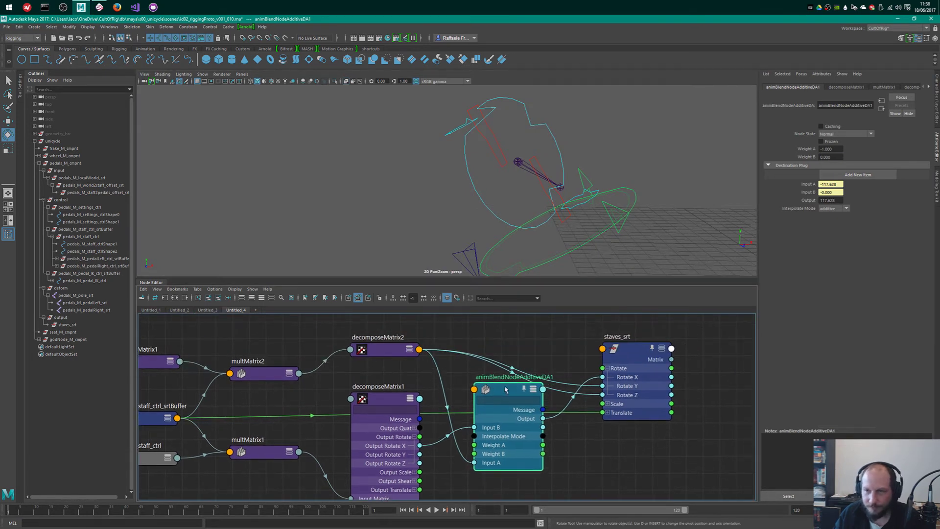
pyautogui.doubleClick(831, 149)
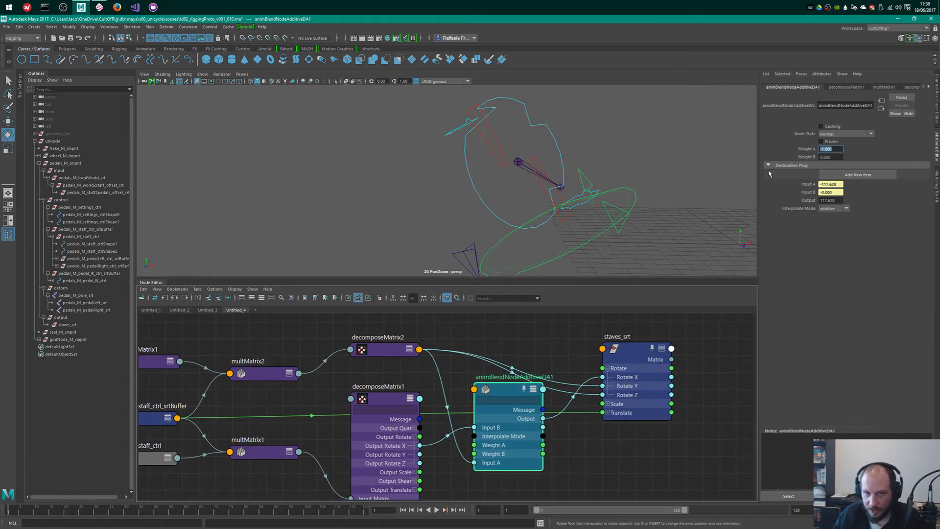
pyautogui.write('0')
pyautogui.press('Tab')
pyautogui.write('1')
pyautogui.press('Return')
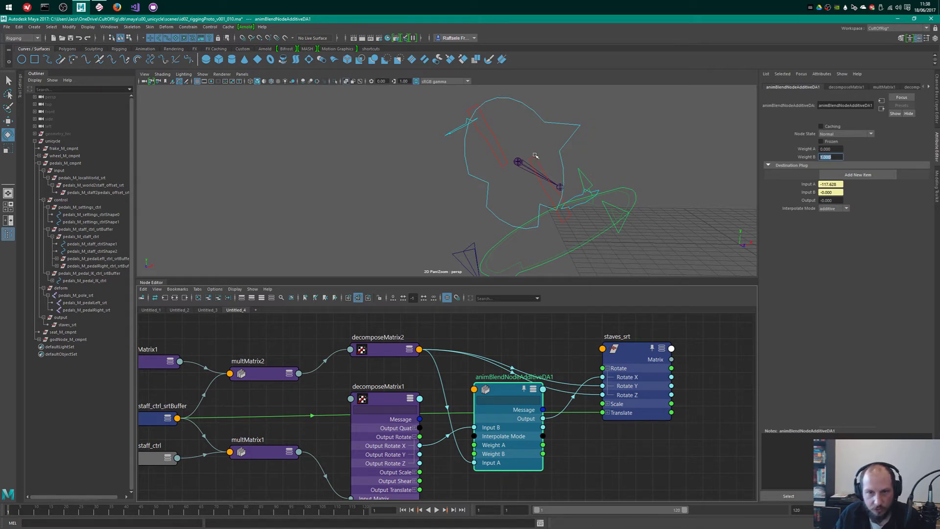
# - Rotate pedals_M_staff_ctrl to about -49.275 in X, undoing the trial rotations on its other axes
pyautogui.click(477, 166)
pyautogui.moveTo(477, 166); pyautogui.dragTo(523, 153)
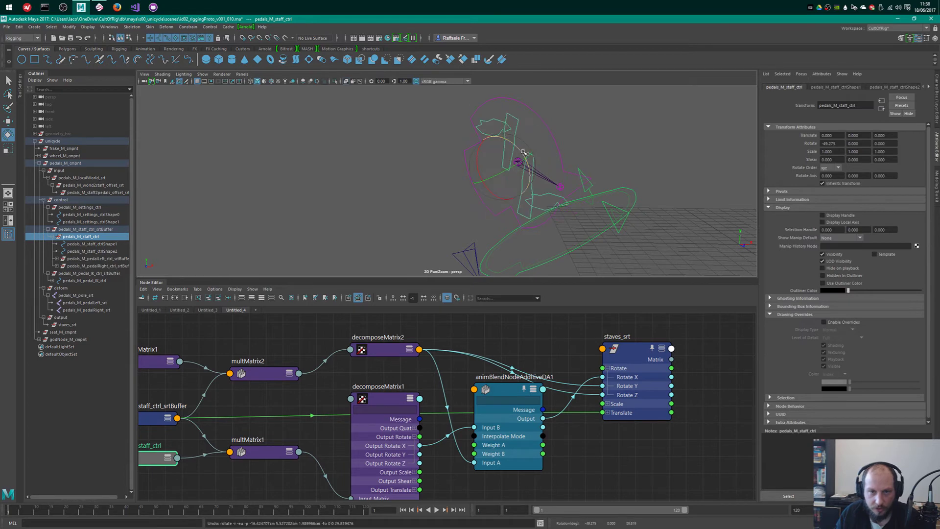
pyautogui.hotkey('ctrl', 'z')
pyautogui.hotkey('ctrl', 'z')
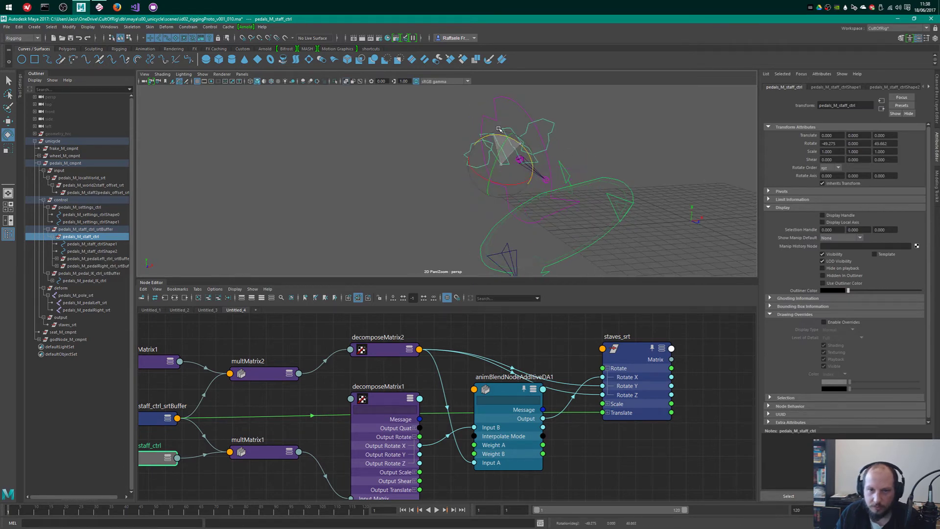
pyautogui.hotkey('ctrl', 'z')
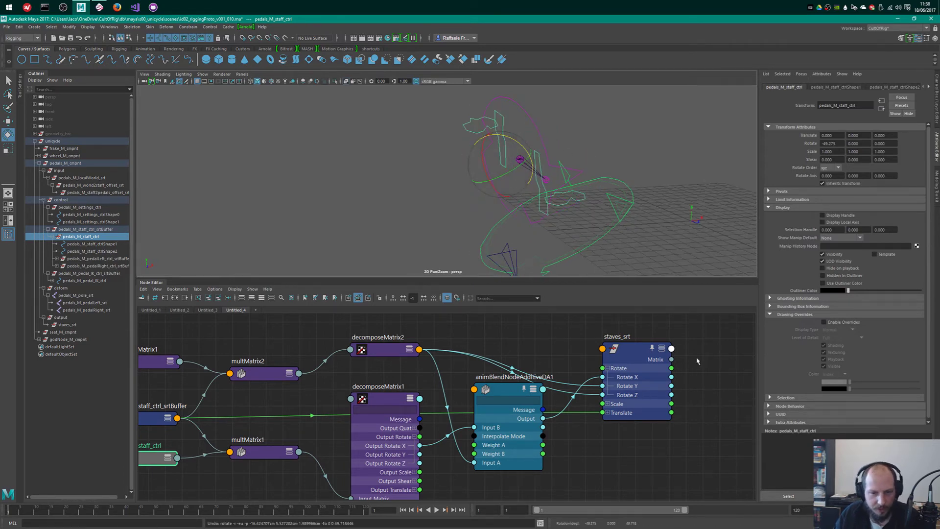
# - Nudge multMatrix2 slightly lower between composeMatrix1 and decomposeMatrix2
pyautogui.moveTo(263, 454); pyautogui.dragTo(339, 447, button='middle')
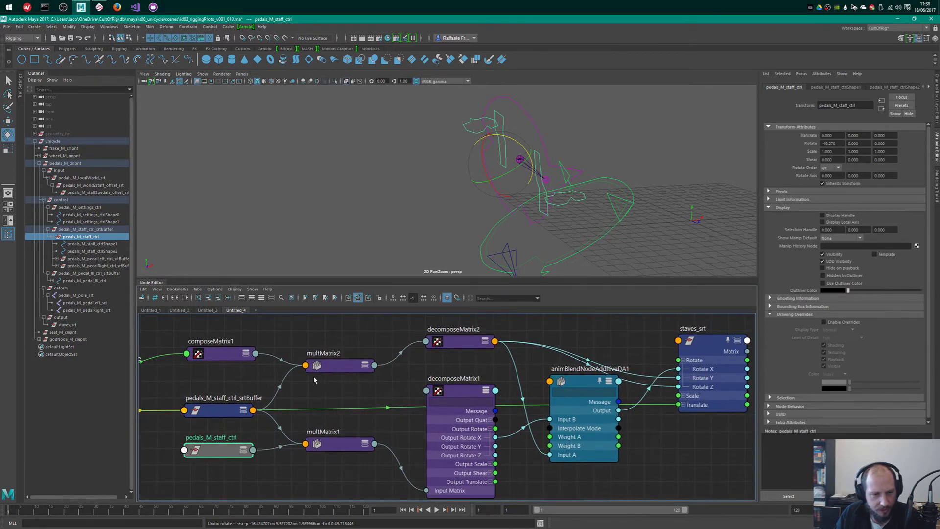
pyautogui.moveTo(326, 371); pyautogui.dragTo(326, 375)
pyautogui.keyDown('alt'); pyautogui.moveTo(575, 174); pyautogui.dragTo(570, 165); pyautogui.keyUp('alt')
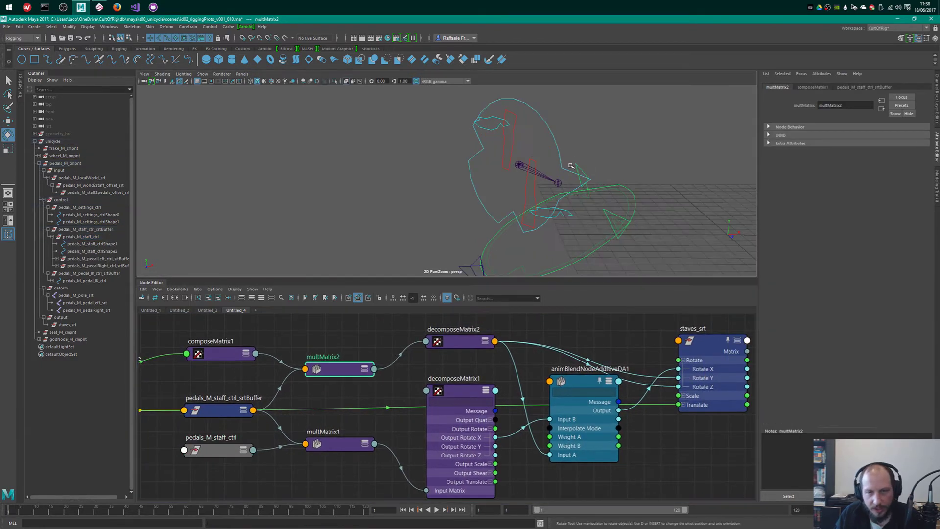
# - Examine from several angles how pedals_M_staff_ctrl's rotation orients the staff and pedals, leaving that control selected
pyautogui.hotkey('ctrl', 'z')
pyautogui.moveTo(520, 205); pyautogui.dragTo(527, 187)
pyautogui.keyDown('alt'); pyautogui.moveTo(561, 160); pyautogui.dragTo(581, 168); pyautogui.keyUp('alt')
pyautogui.hotkey('ctrl', 'z')
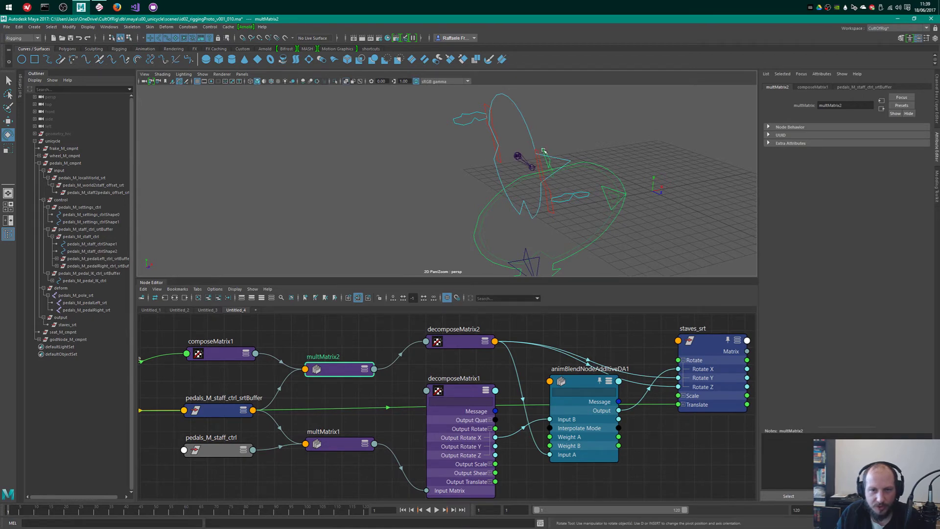
pyautogui.keyDown('alt'); pyautogui.moveTo(544, 151); pyautogui.dragTo(483, 166); pyautogui.keyUp('alt')
pyautogui.click(485, 154)
pyautogui.hotkey('ctrl', 'z')
pyautogui.hotkey('ctrl', 'z')
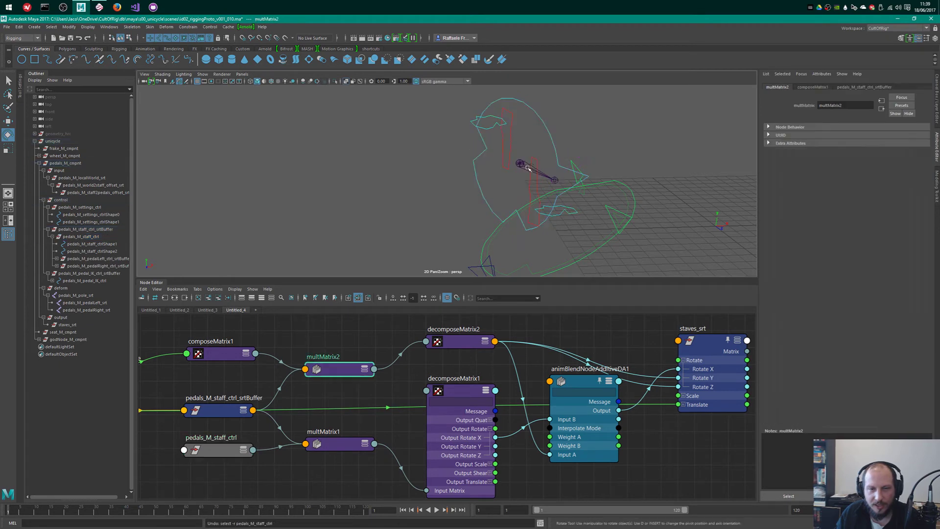
pyautogui.hotkey('shift', 'z')
pyautogui.hotkey('shift', 'z')
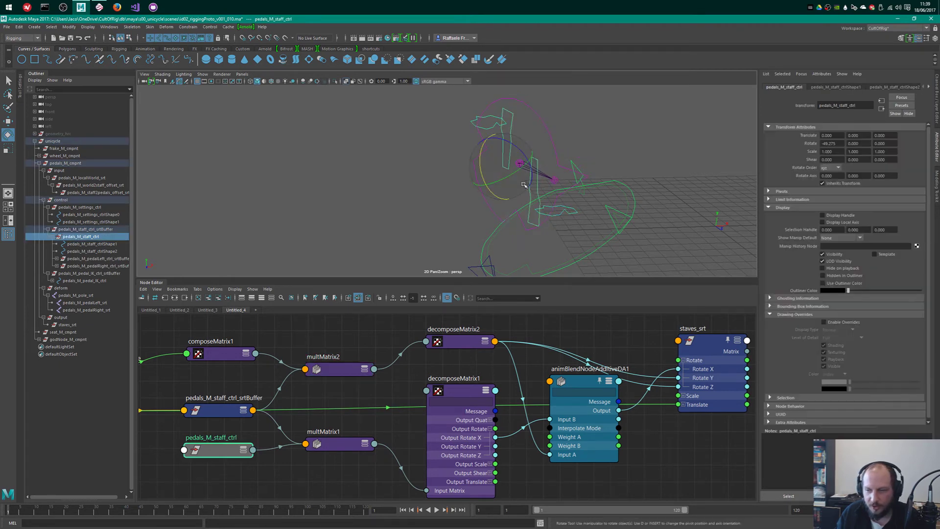
pyautogui.keyDown('alt'); pyautogui.moveTo(556, 169); pyautogui.dragTo(581, 170); pyautogui.keyUp('alt')
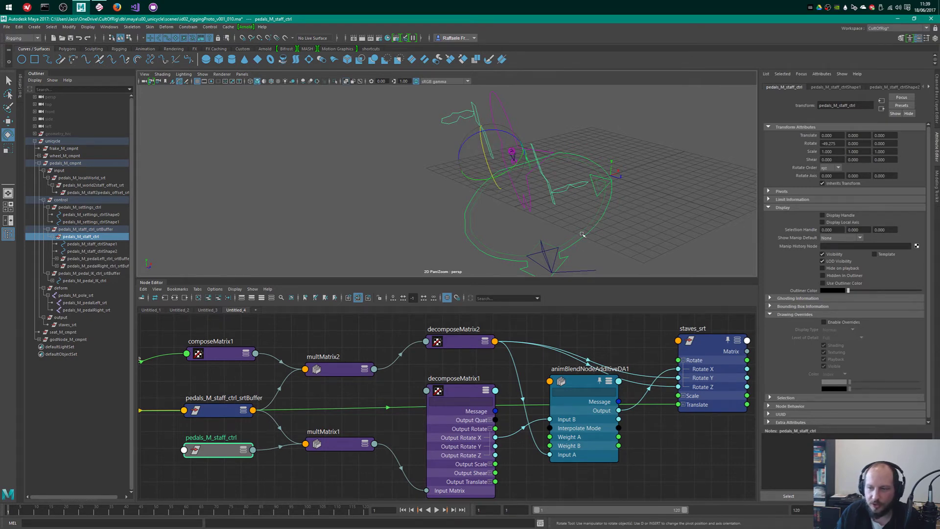
pyautogui.keyDown('alt'); pyautogui.moveTo(508, 147); pyautogui.dragTo(538, 148); pyautogui.keyUp('alt')
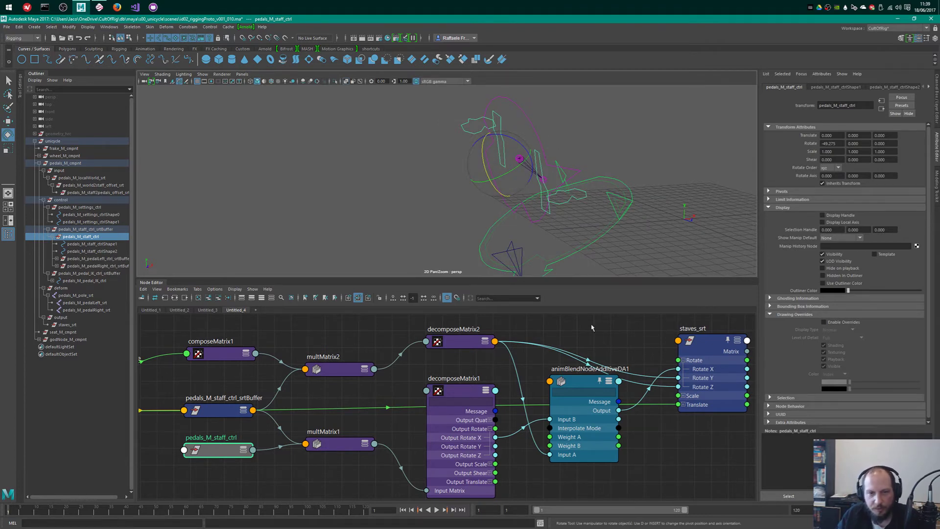
# - Collapse animBlendNodeAdditiveDA1 and place it above and between decomposeMatrix2 and staves_srt
pyautogui.moveTo(586, 379); pyautogui.dragTo(579, 333)
pyautogui.keyDown('alt'); pyautogui.moveTo(584, 350); pyautogui.dragTo(480, 372, button='middle'); pyautogui.keyUp('alt')
pyautogui.click(616, 347)
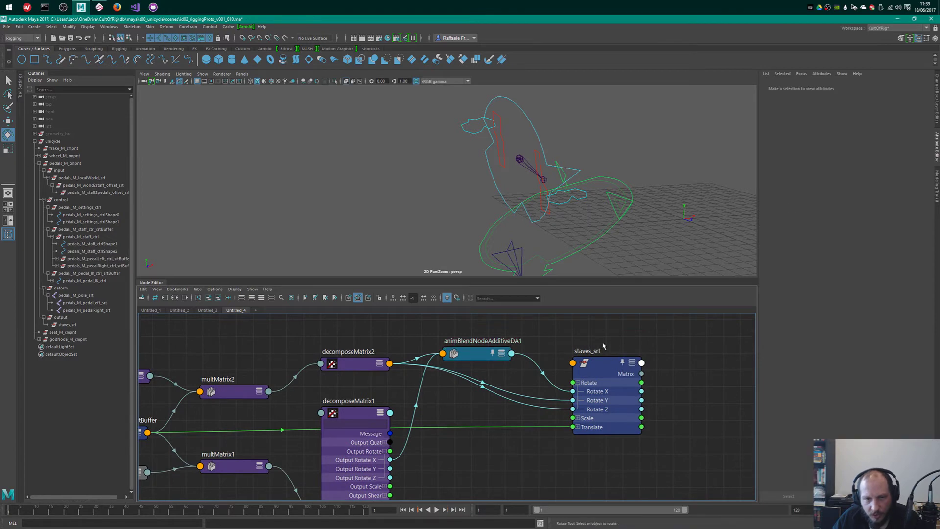
pyautogui.keyDown('alt'); pyautogui.moveTo(578, 191); pyautogui.dragTo(554, 191); pyautogui.keyUp('alt')
pyautogui.keyDown('alt'); pyautogui.moveTo(554, 190); pyautogui.dragTo(616, 166, button='middle'); pyautogui.keyUp('alt')
pyautogui.click(447, 197)
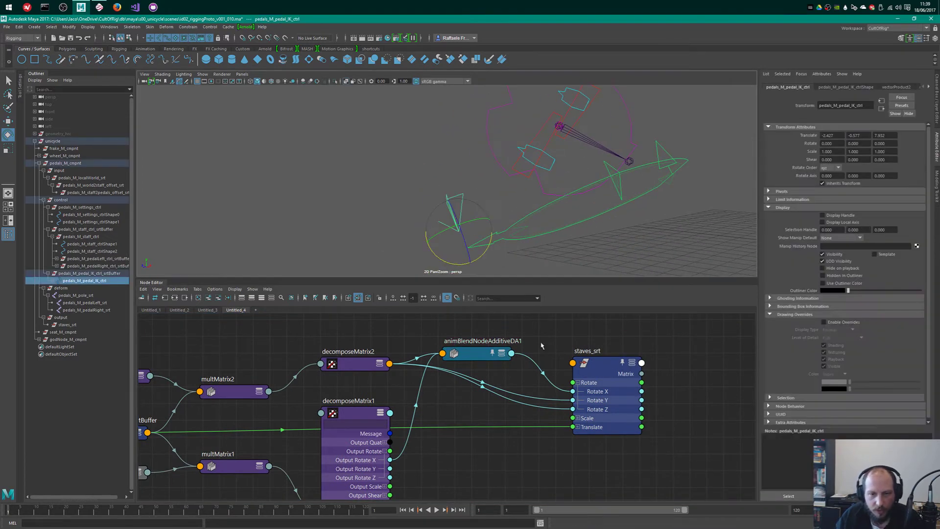
pyautogui.click(614, 359)
# - Select pedals_M_settings_ctrl and add it to the node graph below pedals_M_staff_ctrl
pyautogui.keyDown('alt'); pyautogui.moveTo(540, 332); pyautogui.dragTo(609, 336, button='middle'); pyautogui.keyUp('alt')
pyautogui.keyDown('alt'); pyautogui.moveTo(609, 336); pyautogui.dragTo(509, 328, button='right'); pyautogui.keyUp('alt')
pyautogui.keyDown('alt'); pyautogui.moveTo(420, 371); pyautogui.dragTo(518, 372, button='middle'); pyautogui.keyUp('alt')
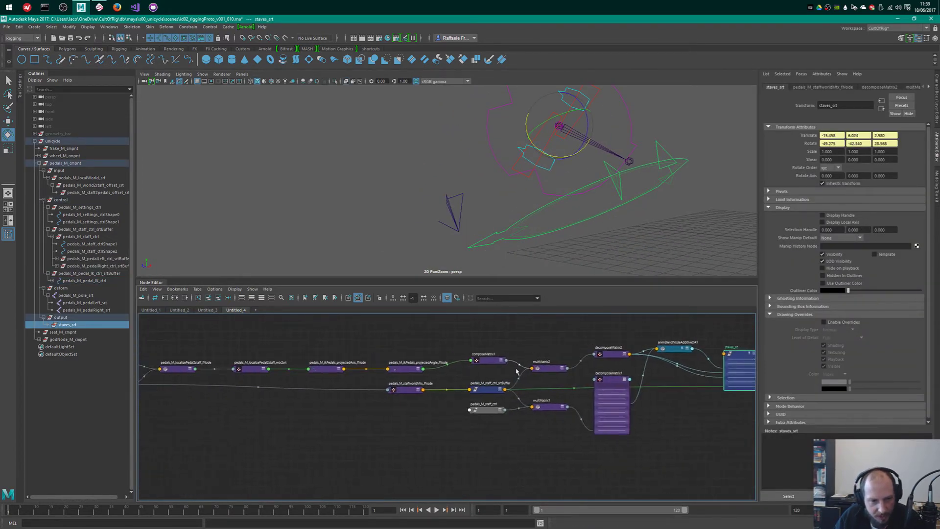
pyautogui.keyDown('alt'); pyautogui.moveTo(643, 123); pyautogui.dragTo(600, 171); pyautogui.keyUp('alt')
pyautogui.click(585, 129)
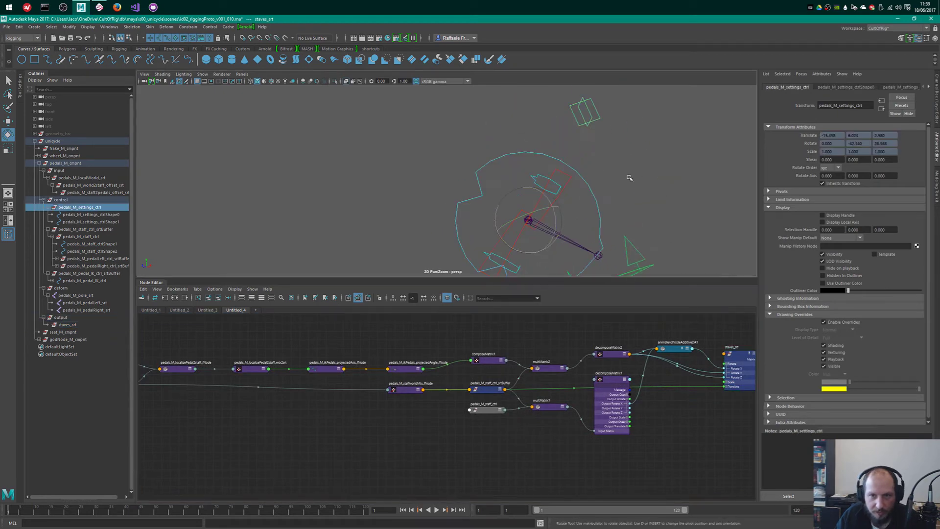
pyautogui.moveTo(71, 207); pyautogui.dragTo(470, 436, button='middle')
# - Separate the two pedals_M_settings_ctrl shape nodes from the network and remove them from the graph
pyautogui.moveTo(339, 442); pyautogui.dragTo(407, 460)
pyautogui.moveTo(347, 422); pyautogui.dragTo(376, 470)
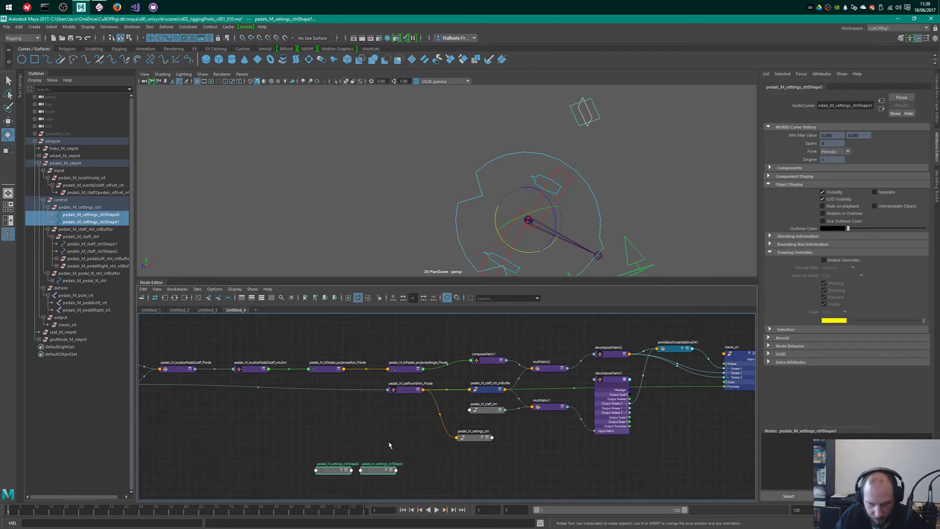
pyautogui.press('-')
# - Move the pedals_M_settings_ctrl node above composeMatrix1
pyautogui.keyDown('alt'); pyautogui.moveTo(545, 424); pyautogui.dragTo(452, 447, button='middle'); pyautogui.keyUp('alt')
pyautogui.scroll(2, 453, 447)
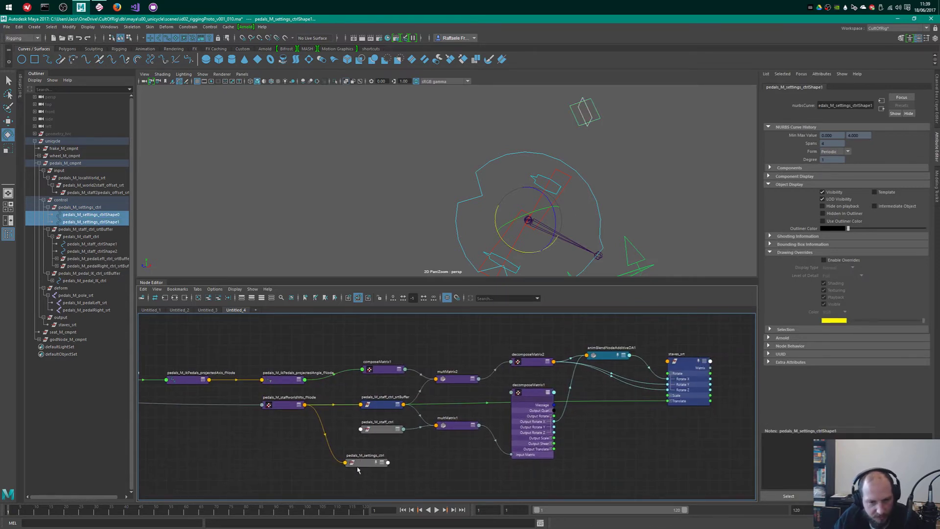
pyautogui.moveTo(360, 464); pyautogui.dragTo(390, 338)
pyautogui.keyDown('alt'); pyautogui.moveTo(419, 353); pyautogui.dragTo(409, 406, button='middle'); pyautogui.keyUp('alt')
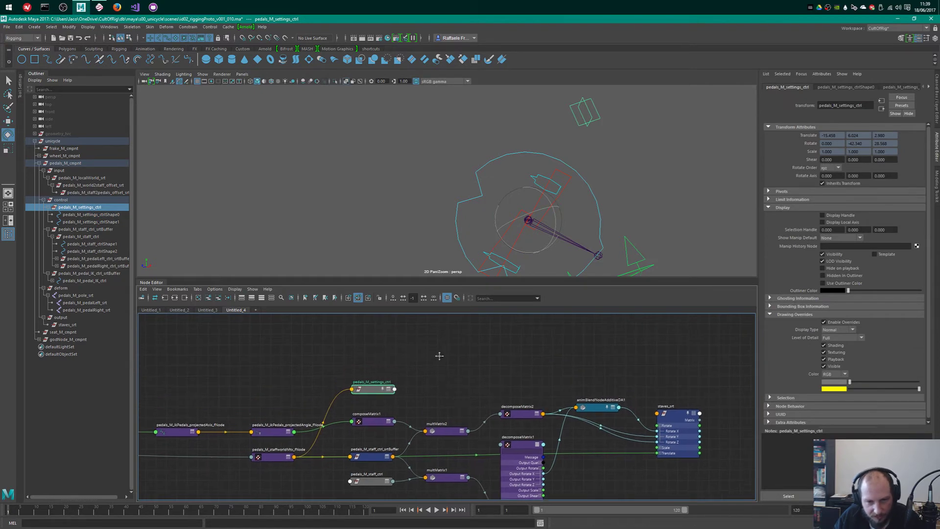
# - Move animBlendNodeAdditiveDA1 down to the right of decomposeMatrix1, below the Translate connection
pyautogui.scroll(3, 436, 356)
pyautogui.keyDown('alt'); pyautogui.moveTo(569, 380); pyautogui.dragTo(427, 334, button='middle'); pyautogui.keyUp('alt')
pyautogui.click(545, 386)
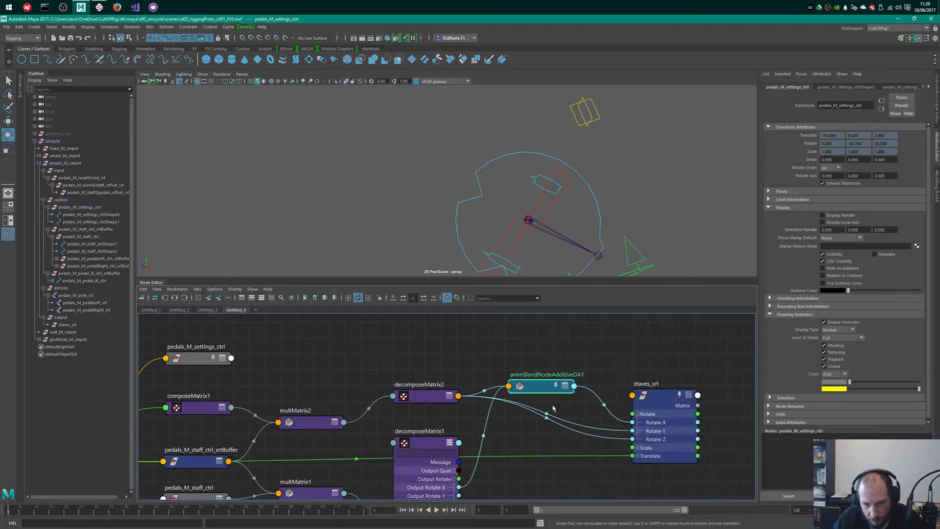
pyautogui.moveTo(544, 387); pyautogui.dragTo(565, 489)
pyautogui.keyDown('alt'); pyautogui.moveTo(228, 352); pyautogui.dragTo(379, 347, button='middle'); pyautogui.keyUp('alt')
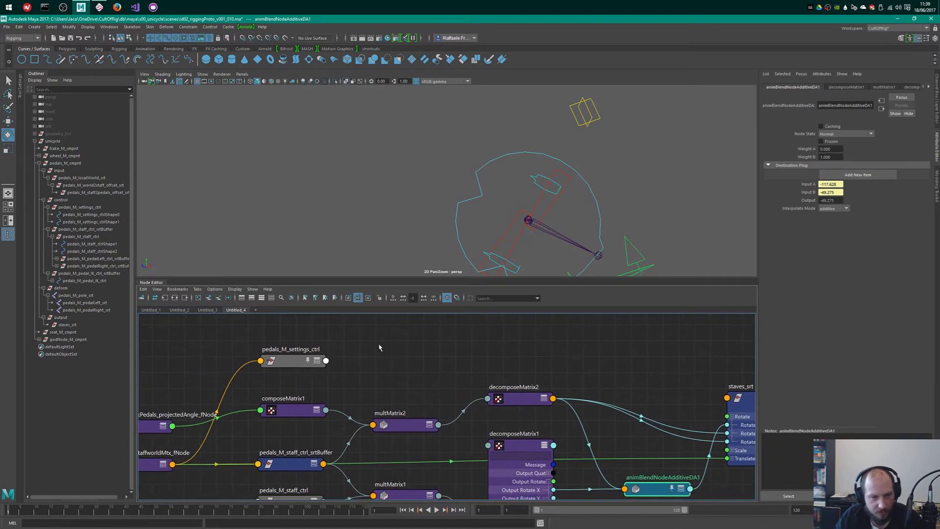
# - Show only the connected attributes on the pedals_M_settings_ctrl node and raise it clear of composeMatrix1
pyautogui.click(302, 362)
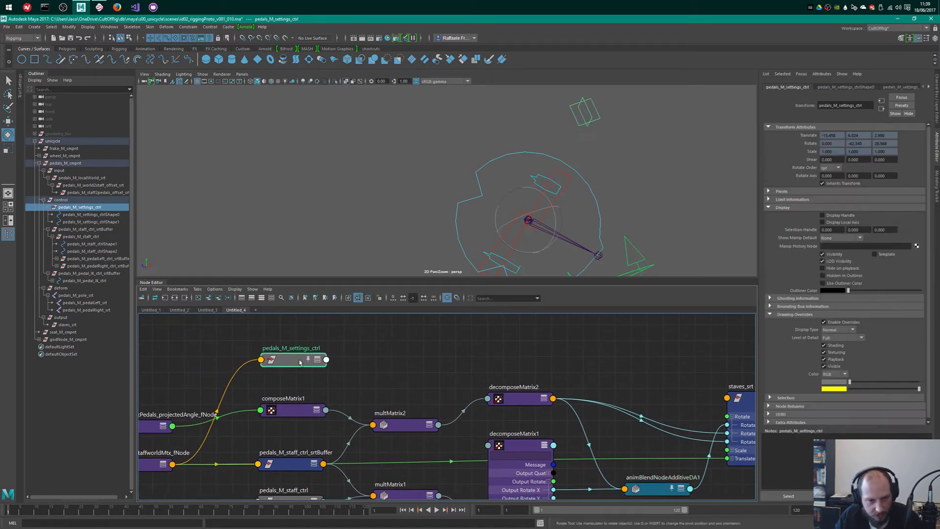
pyautogui.press('2')
pyautogui.moveTo(296, 362); pyautogui.dragTo(294, 329)
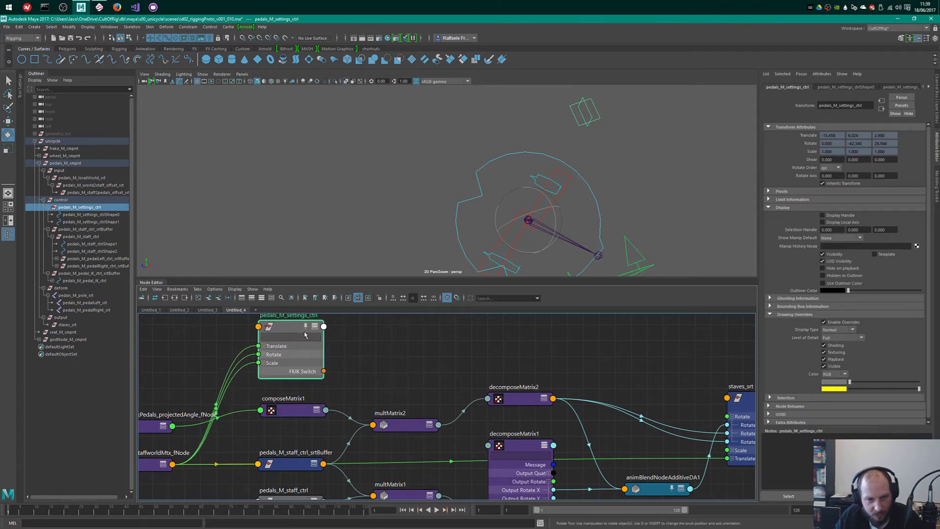
pyautogui.keyDown('alt'); pyautogui.moveTo(692, 360); pyautogui.dragTo(613, 363, button='middle'); pyautogui.keyUp('alt')
pyautogui.keyDown('alt'); pyautogui.moveTo(613, 362); pyautogui.dragTo(565, 362, button='right'); pyautogui.keyUp('alt')
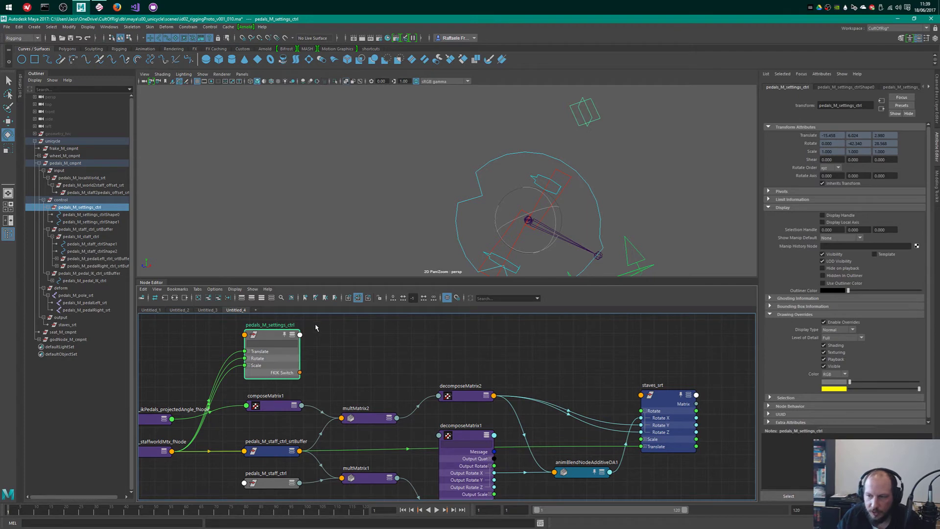
pyautogui.moveTo(267, 332); pyautogui.dragTo(268, 334)
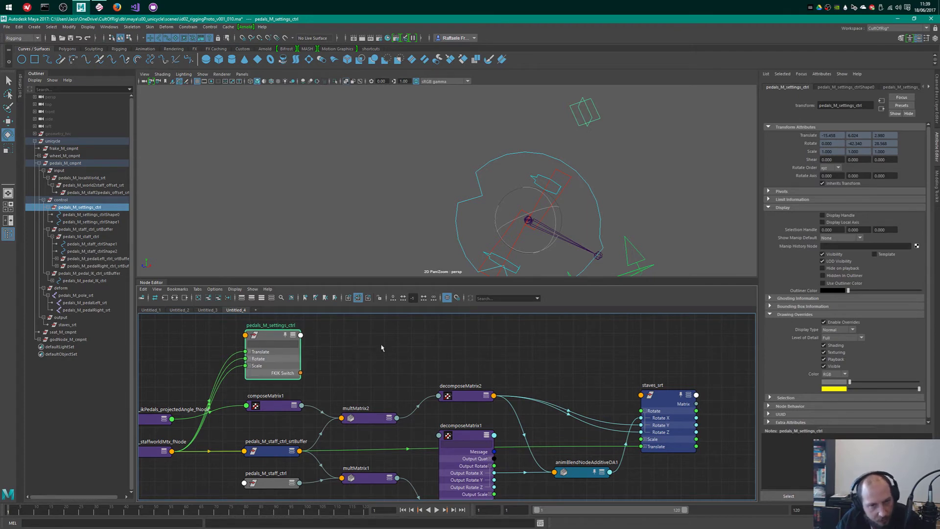
# - Expand pedals_M_settings_ctrl to its full attribute list and move it up off the nodes below
pyautogui.keyDown('alt'); pyautogui.moveTo(545, 184); pyautogui.dragTo(523, 178); pyautogui.keyUp('alt')
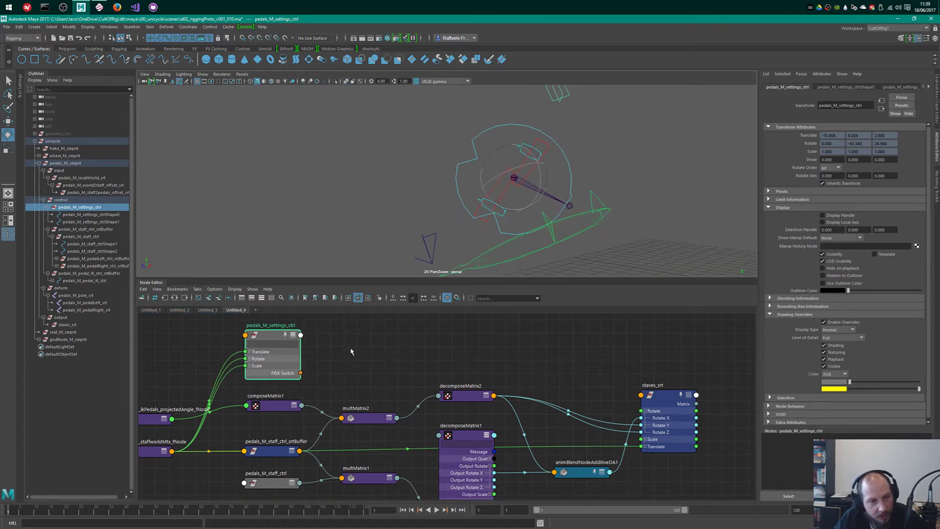
pyautogui.click(292, 335)
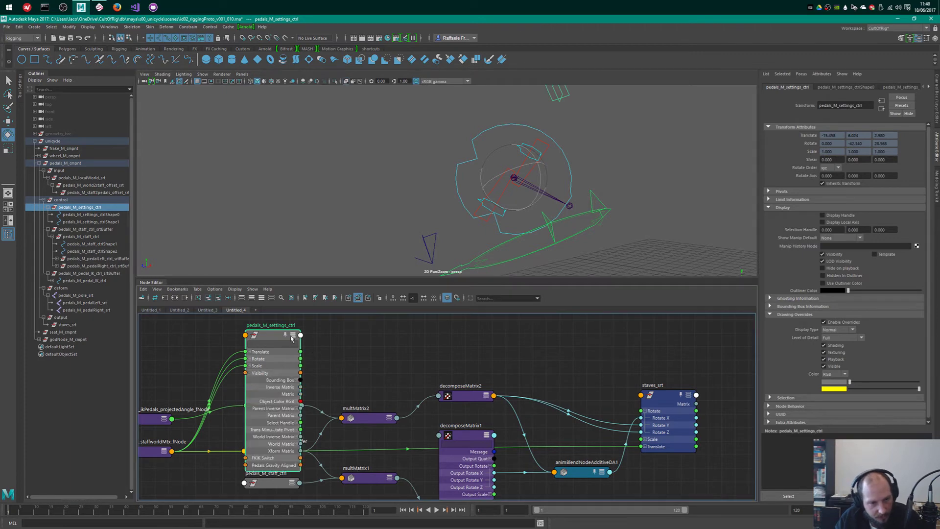
pyautogui.moveTo(280, 360); pyautogui.dragTo(292, 288)
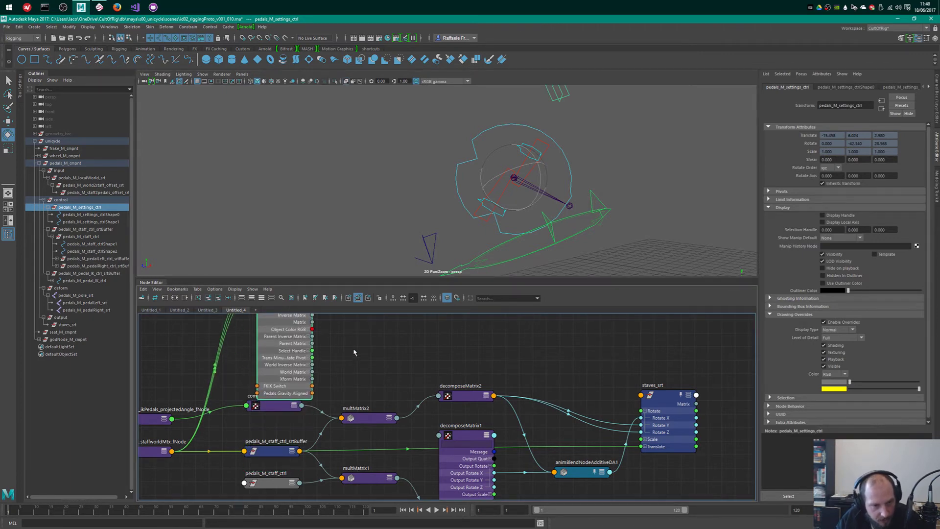
pyautogui.keyDown('alt'); pyautogui.moveTo(375, 344); pyautogui.dragTo(430, 356, button='right'); pyautogui.keyUp('alt')
pyautogui.keyDown('alt'); pyautogui.moveTo(282, 387); pyautogui.dragTo(332, 365, button='middle'); pyautogui.keyUp('alt')
pyautogui.keyDown('alt'); pyautogui.moveTo(425, 366); pyautogui.dragTo(346, 340, button='right'); pyautogui.keyUp('alt')
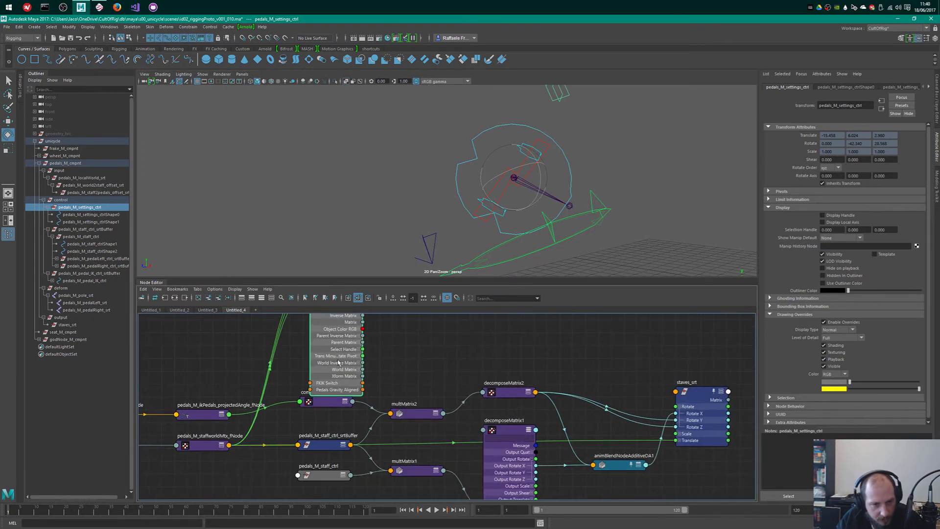
# - Raise pedals_M_settings_ctrl above composeMatrix1 and bring its connected nodes into the graph
pyautogui.moveTo(341, 362); pyautogui.dragTo(332, 345)
pyautogui.click(185, 298)
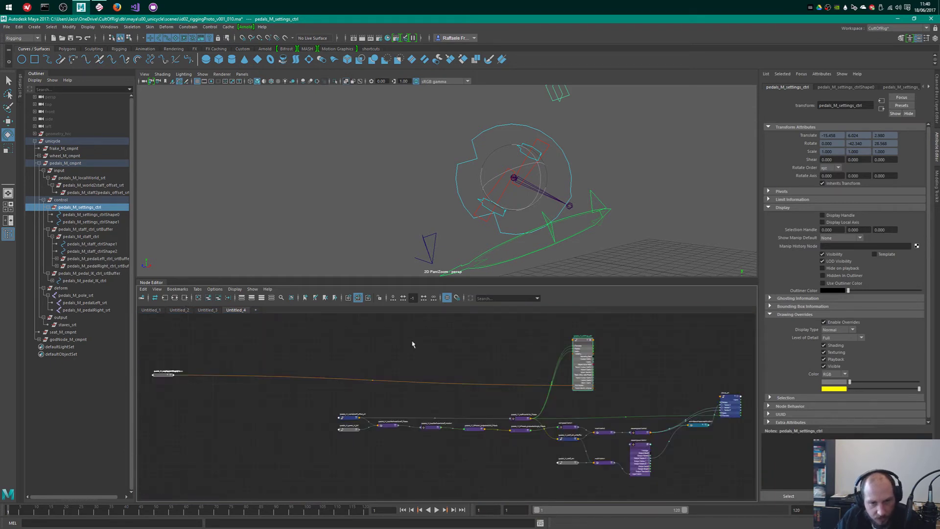
# - Move the stacked FKIK helper nodes from the far left to the right of pedals_M_settings_ctrl, separating pedals_M_settings_ctrlShape0 from them
pyautogui.moveTo(164, 376); pyautogui.dragTo(238, 398)
pyautogui.moveTo(188, 363); pyautogui.dragTo(633, 372)
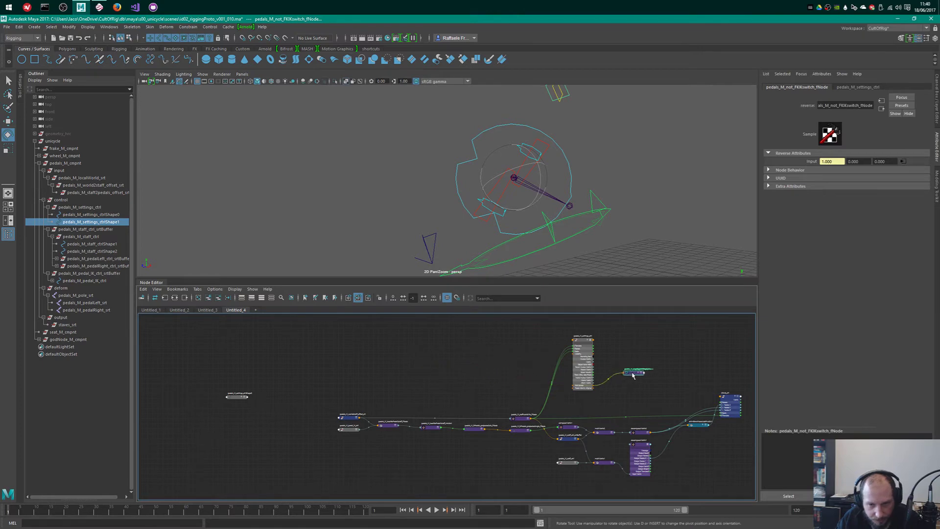
pyautogui.keyDown('shift'); pyautogui.moveTo(236, 397); pyautogui.dragTo(274, 388); pyautogui.keyUp('shift')
pyautogui.moveTo(235, 369); pyautogui.dragTo(305, 406)
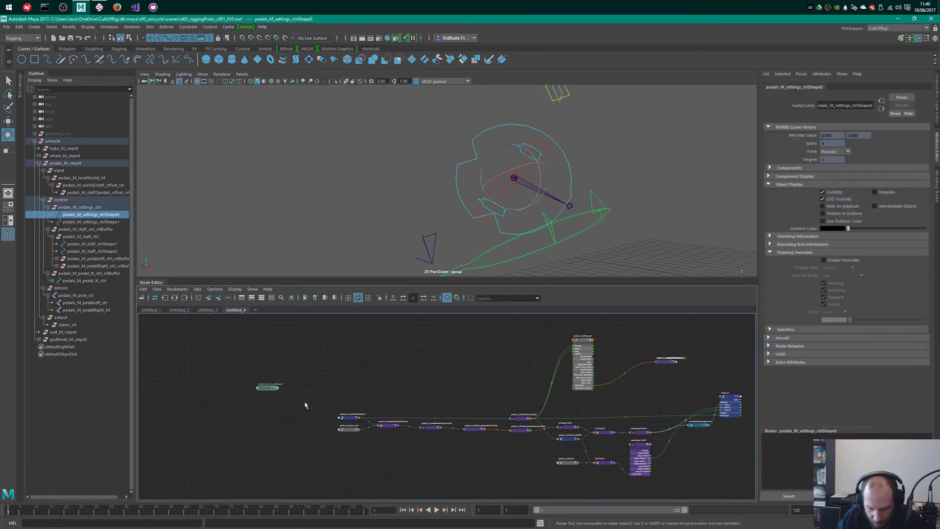
# - Spread the stacked nodes into a column beside pedals_M_settings_ctrl: pedals_M_settings_ctrlShape1, pedals_M_negate_FKIKblend_fNode, then pedals_M_not_FKIKswitch_fNode
pyautogui.scroll(10, 643, 370)
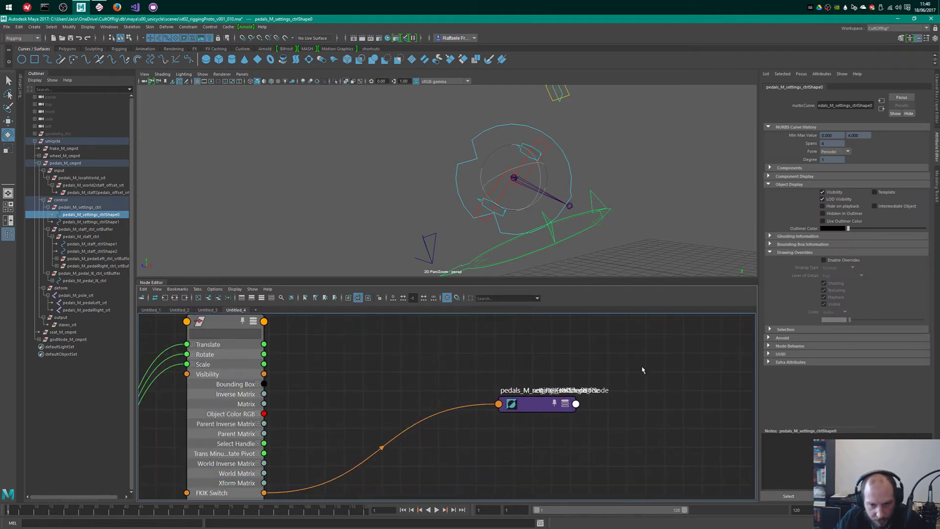
pyautogui.moveTo(534, 404); pyautogui.dragTo(376, 342)
pyautogui.keyDown('alt'); pyautogui.moveTo(552, 387); pyautogui.dragTo(508, 397, button='right'); pyautogui.keyUp('alt')
pyautogui.moveTo(459, 429); pyautogui.dragTo(447, 421)
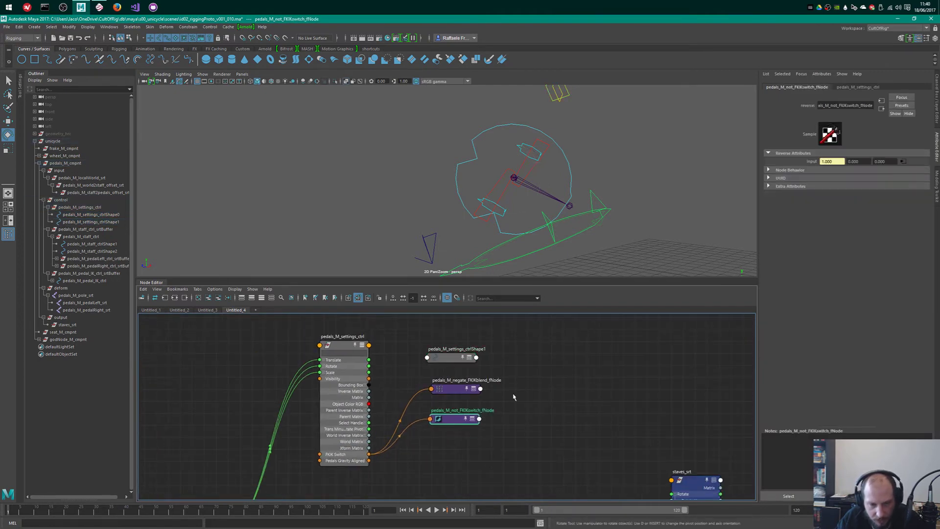
pyautogui.click(514, 397)
pyautogui.scroll(-1, 526, 385)
pyautogui.scroll(3, 552, 366)
pyautogui.click(463, 389)
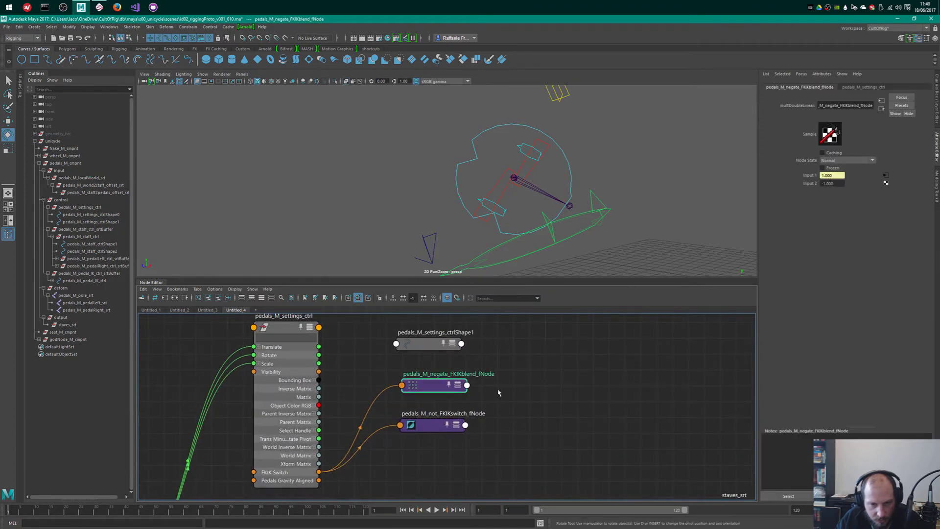
# - Move animBlendNodeAdditiveDA1 up above the staves_srt node, clear of the Translate connection
pyautogui.scroll(-4, 623, 413)
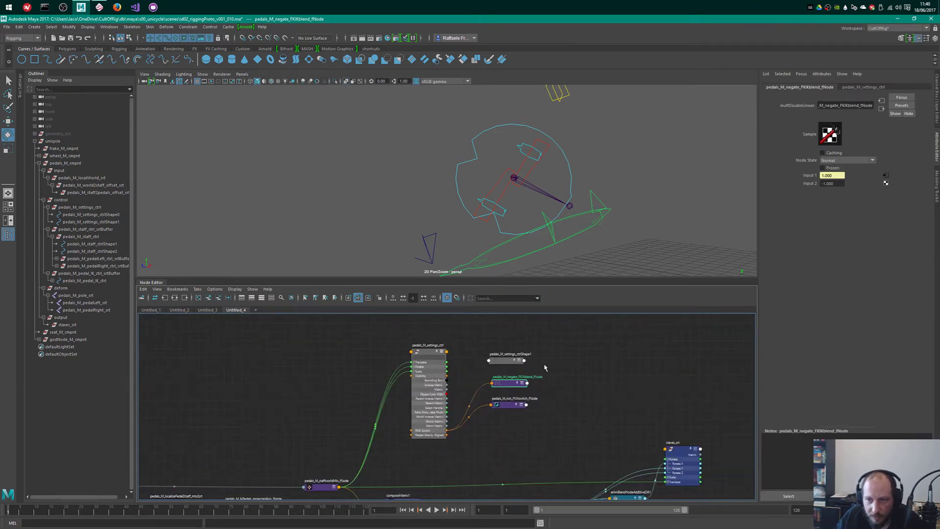
pyautogui.keyDown('alt'); pyautogui.moveTo(641, 479); pyautogui.dragTo(587, 397, button='middle'); pyautogui.keyUp('alt')
pyautogui.keyDown('alt'); pyautogui.moveTo(555, 365); pyautogui.dragTo(642, 360, button='right'); pyautogui.keyUp('alt')
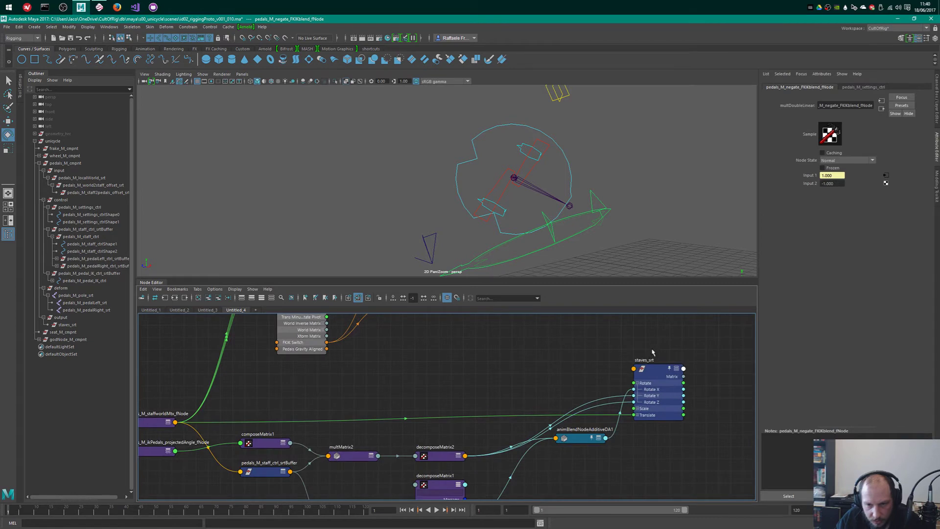
pyautogui.click(663, 366)
pyautogui.moveTo(580, 440); pyautogui.dragTo(573, 340)
pyautogui.keyDown('alt'); pyautogui.moveTo(576, 355); pyautogui.dragTo(584, 423, button='middle'); pyautogui.keyUp('alt')
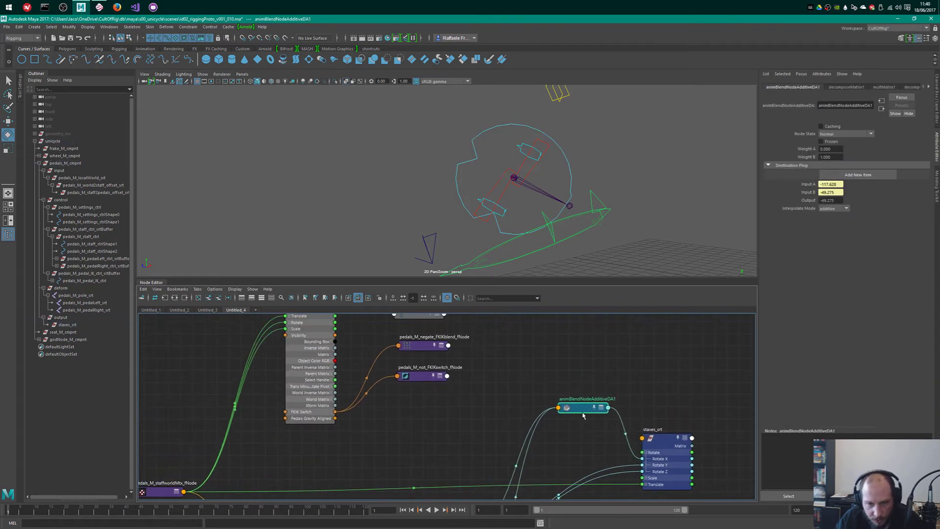
# - Expand animBlendNodeAdditiveDA1 to its full attribute list and place it to the right of the FKIK helper nodes
pyautogui.press('3')
pyautogui.moveTo(590, 404); pyautogui.dragTo(568, 351)
pyautogui.keyDown('alt'); pyautogui.moveTo(457, 394); pyautogui.dragTo(520, 373, button='right'); pyautogui.keyUp('alt')
pyautogui.keyDown('alt'); pyautogui.moveTo(520, 374); pyautogui.dragTo(527, 432, button='middle'); pyautogui.keyUp('alt')
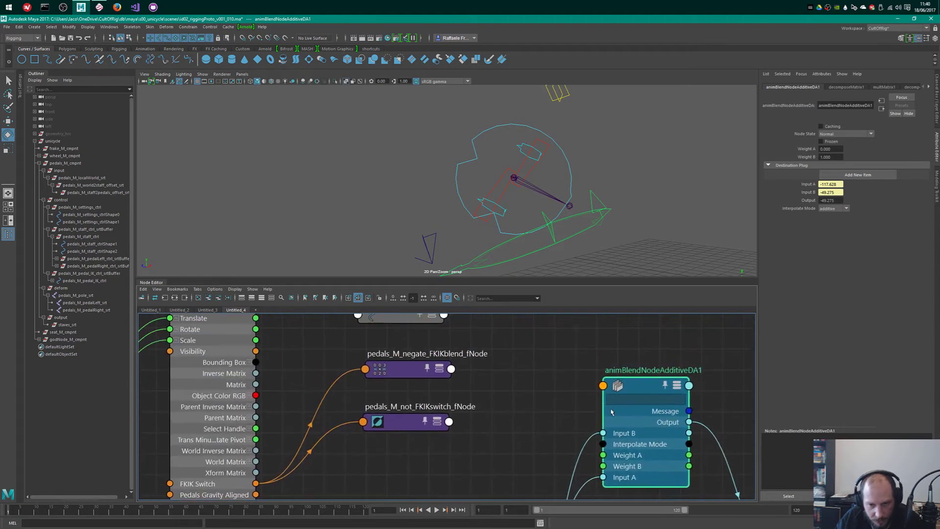
pyautogui.moveTo(641, 385); pyautogui.dragTo(647, 385)
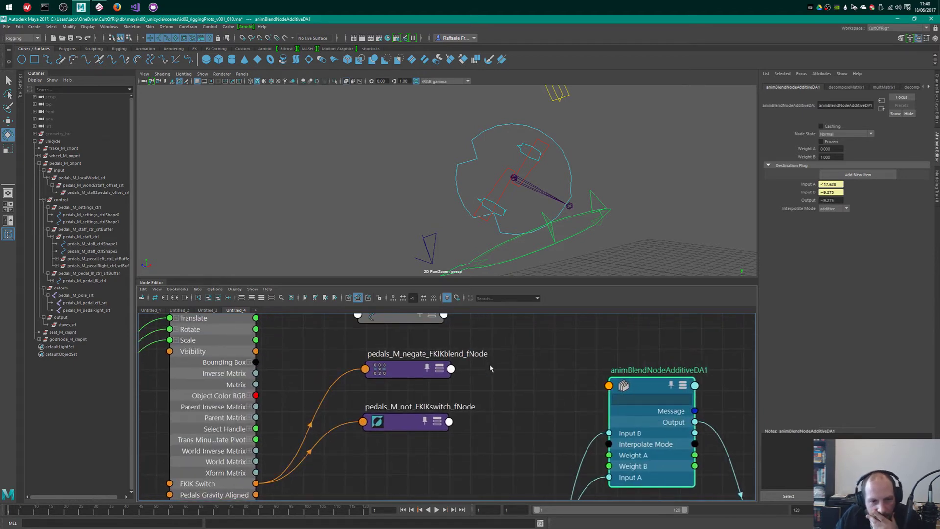
# - Expand pedals_M_negate_FKIKblend_fNode to its full attribute list and raise it clear of pedals_M_not_FKIKswitch_fNode
pyautogui.click(449, 375)
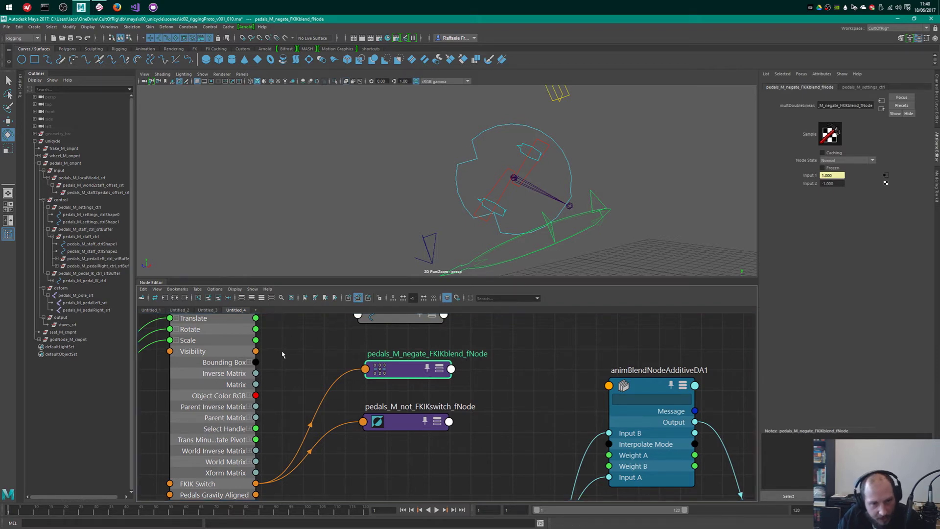
pyautogui.press('2')
pyautogui.press('3')
pyautogui.moveTo(409, 376); pyautogui.dragTo(407, 348)
pyautogui.moveTo(449, 376); pyautogui.dragTo(593, 452)
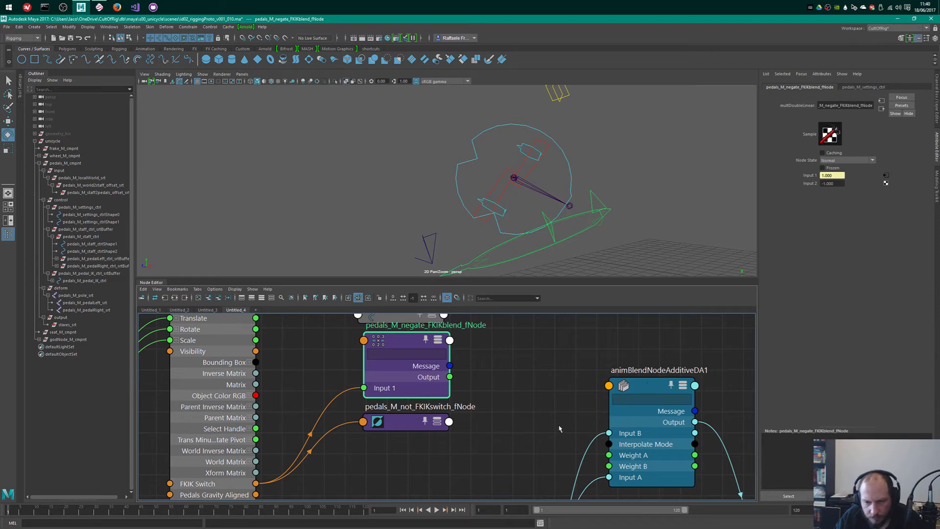
# - Examine how decomposeMatrix2 and decomposeMatrix1 feed the blend node and staves_srt, comparing their output rotations
pyautogui.keyDown('alt'); pyautogui.moveTo(559, 433); pyautogui.dragTo(587, 355, button='middle'); pyautogui.keyUp('alt')
pyautogui.scroll(-3, 528, 403)
pyautogui.keyDown('alt'); pyautogui.moveTo(516, 494); pyautogui.dragTo(527, 403, button='middle'); pyautogui.keyUp('alt')
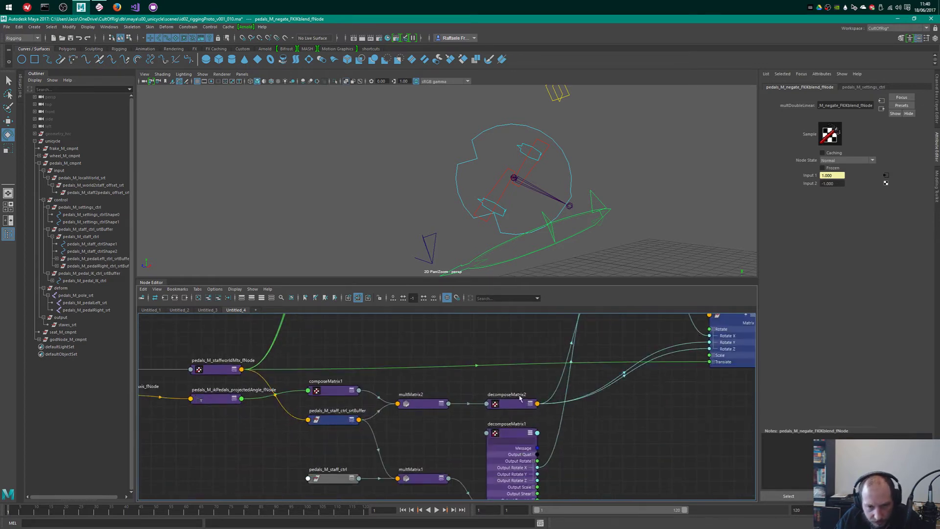
pyautogui.click(521, 399)
pyautogui.keyDown('alt'); pyautogui.moveTo(615, 377); pyautogui.dragTo(568, 423, button='middle'); pyautogui.keyUp('alt')
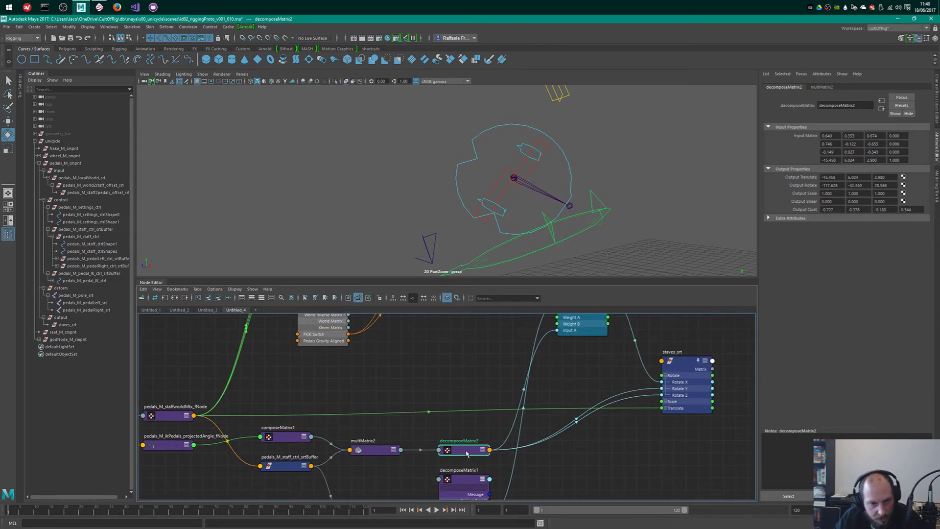
pyautogui.moveTo(467, 454); pyautogui.dragTo(463, 454)
pyautogui.keyDown('alt'); pyautogui.moveTo(416, 426); pyautogui.dragTo(503, 402, button='middle'); pyautogui.keyUp('alt')
pyautogui.click(445, 445)
pyautogui.keyDown('alt'); pyautogui.moveTo(586, 397); pyautogui.dragTo(528, 303, button='middle'); pyautogui.keyUp('alt')
pyautogui.click(490, 424)
pyautogui.keyDown('alt'); pyautogui.moveTo(608, 314); pyautogui.dragTo(562, 490, button='middle'); pyautogui.keyUp('alt')
pyautogui.keyDown('alt'); pyautogui.moveTo(526, 459); pyautogui.dragTo(550, 304, button='middle'); pyautogui.keyUp('alt')
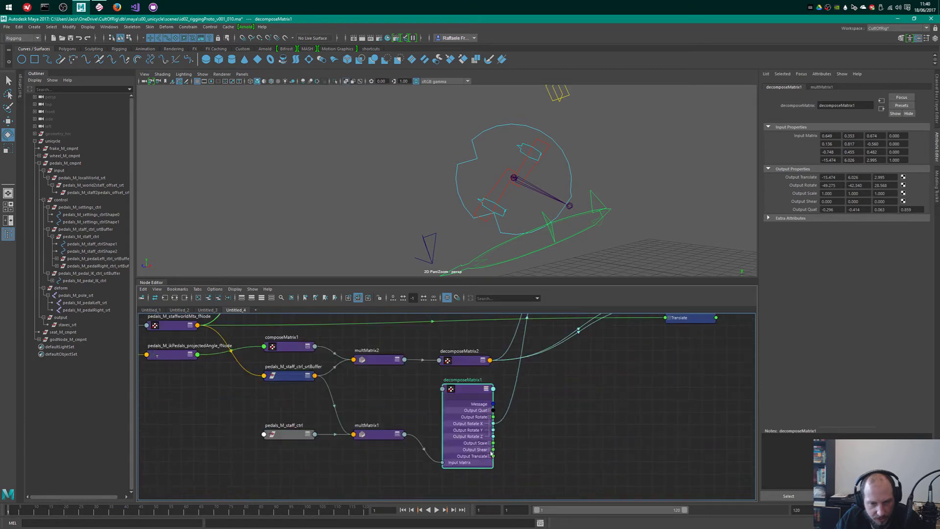
# - Trace the pedals_M_staff_ctrl and projected-angle branches through to decomposeMatrix2 and animBlendNodeAdditiveDA1
pyautogui.click(289, 434)
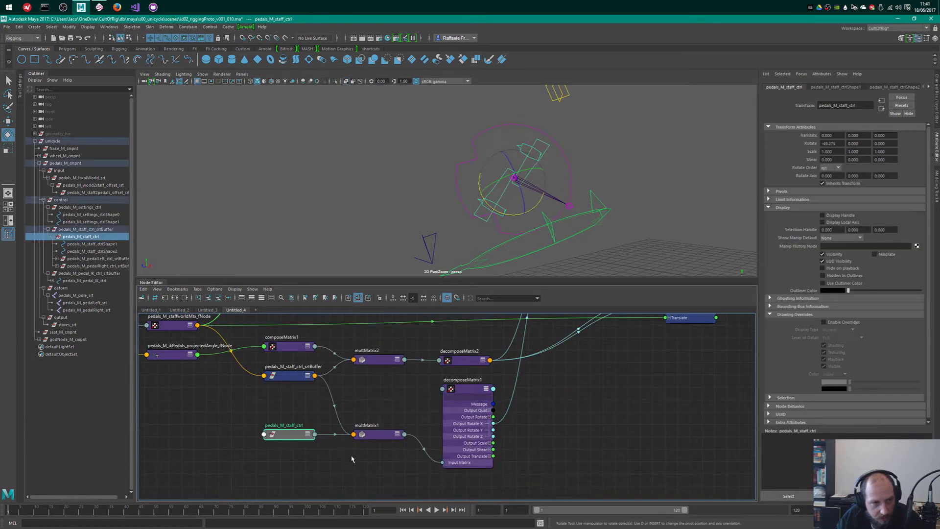
pyautogui.keyDown('alt'); pyautogui.moveTo(392, 398); pyautogui.dragTo(423, 444, button='middle'); pyautogui.keyUp('alt')
pyautogui.keyDown('alt'); pyautogui.moveTo(215, 441); pyautogui.dragTo(455, 434, button='middle'); pyautogui.keyUp('alt')
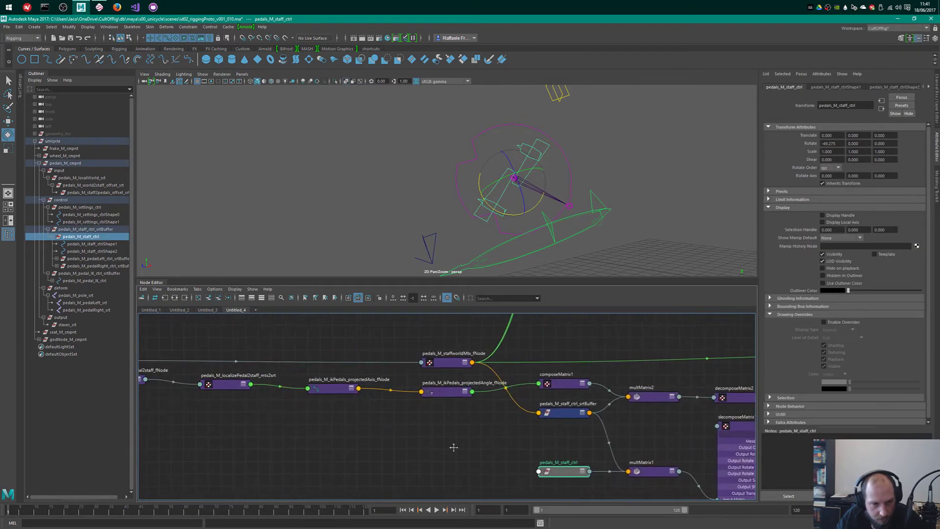
pyautogui.keyDown('alt'); pyautogui.moveTo(558, 428); pyautogui.dragTo(316, 441, button='middle'); pyautogui.keyUp('alt')
pyautogui.keyDown('alt'); pyautogui.moveTo(573, 316); pyautogui.dragTo(468, 425, button='middle'); pyautogui.keyUp('alt')
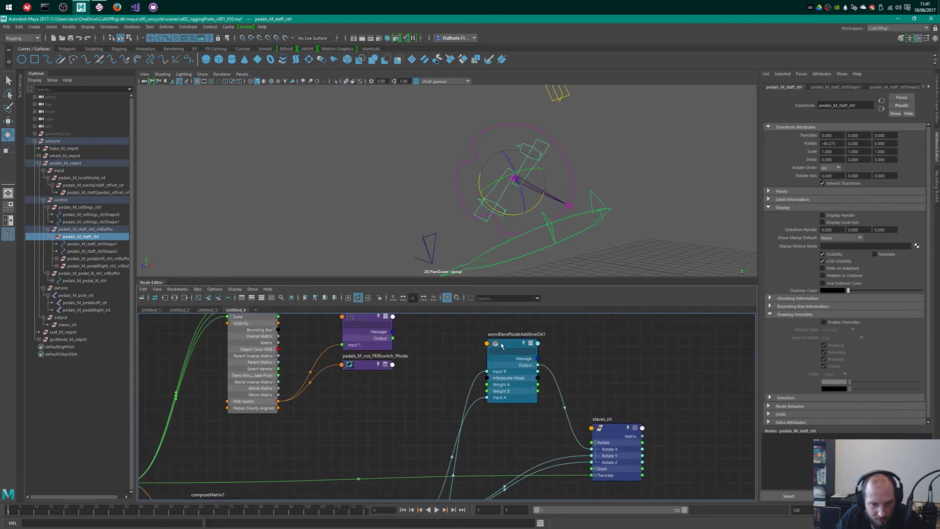
pyautogui.keyDown('alt'); pyautogui.moveTo(501, 346); pyautogui.dragTo(499, 283, button='middle'); pyautogui.keyUp('alt')
pyautogui.click(392, 450)
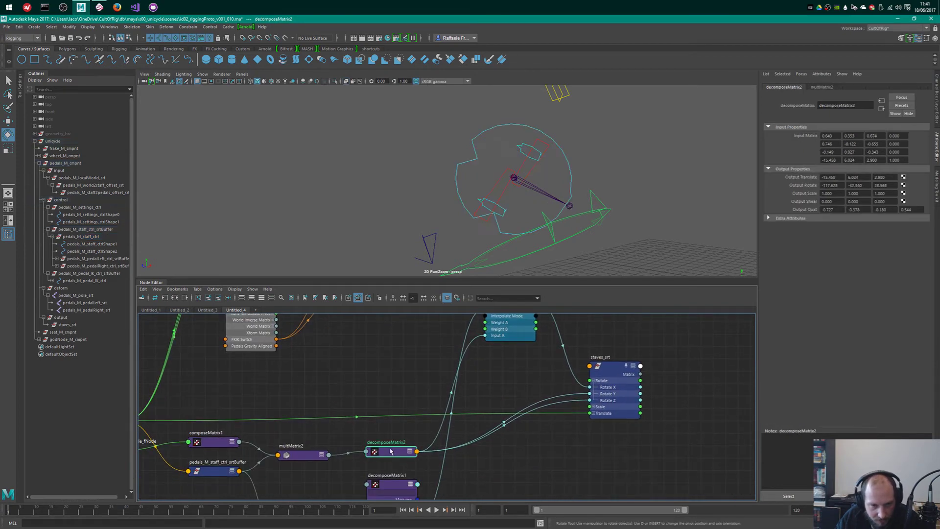
pyautogui.keyDown('alt'); pyautogui.moveTo(513, 337); pyautogui.dragTo(535, 395, button='middle'); pyautogui.keyUp('alt')
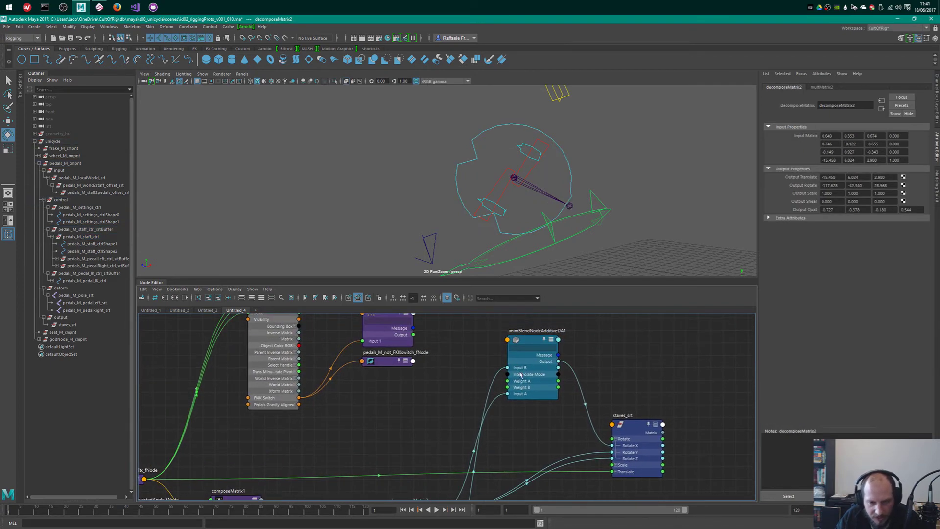
# - Show only the connected attributes on animBlendNodeAdditiveDA1
pyautogui.click(519, 350)
pyautogui.press('2')
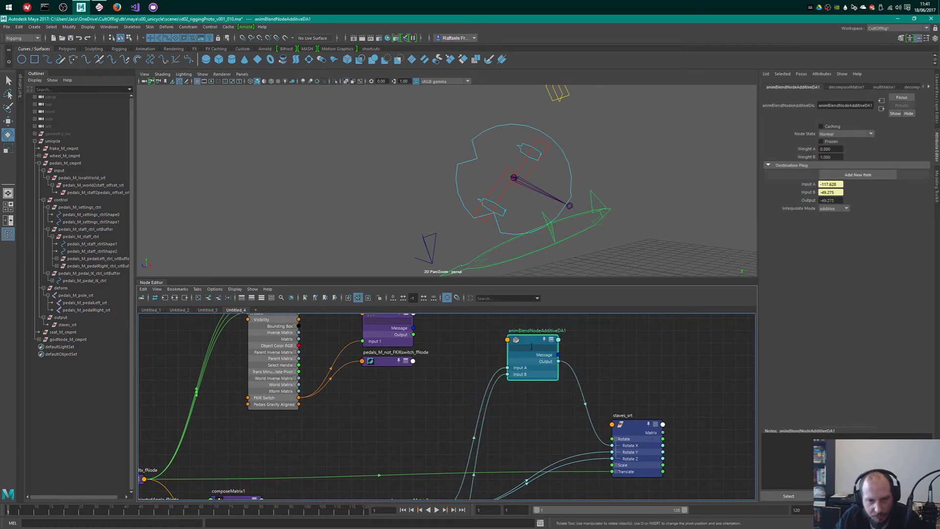
pyautogui.click(530, 420)
pyautogui.scroll(1, 530, 419)
pyautogui.keyDown('alt'); pyautogui.moveTo(530, 401); pyautogui.dragTo(520, 445, button='middle'); pyautogui.keyUp('alt')
pyautogui.keyDown('alt'); pyautogui.moveTo(479, 377); pyautogui.dragTo(475, 399, button='middle'); pyautogui.keyUp('alt')
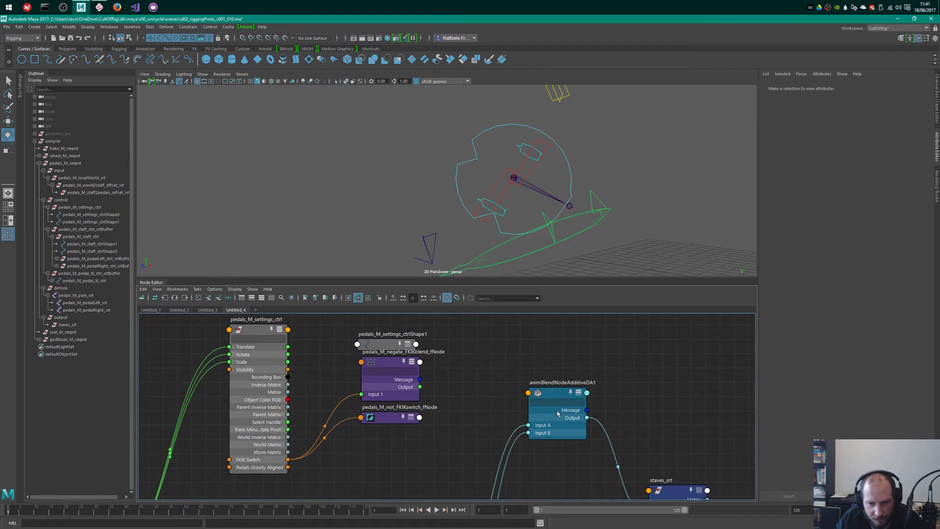
# - Compare the collapsed, connected-only and full attribute displays of animBlendNodeAdditiveDA1, finishing on the full list with its weights
pyautogui.click(566, 398)
pyautogui.press('3')
pyautogui.scroll(2, 526, 389)
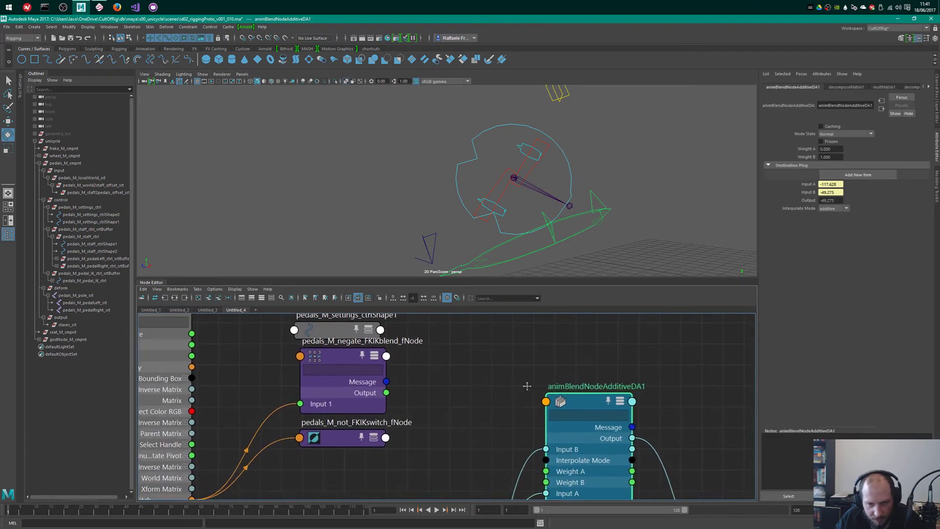
pyautogui.press('1')
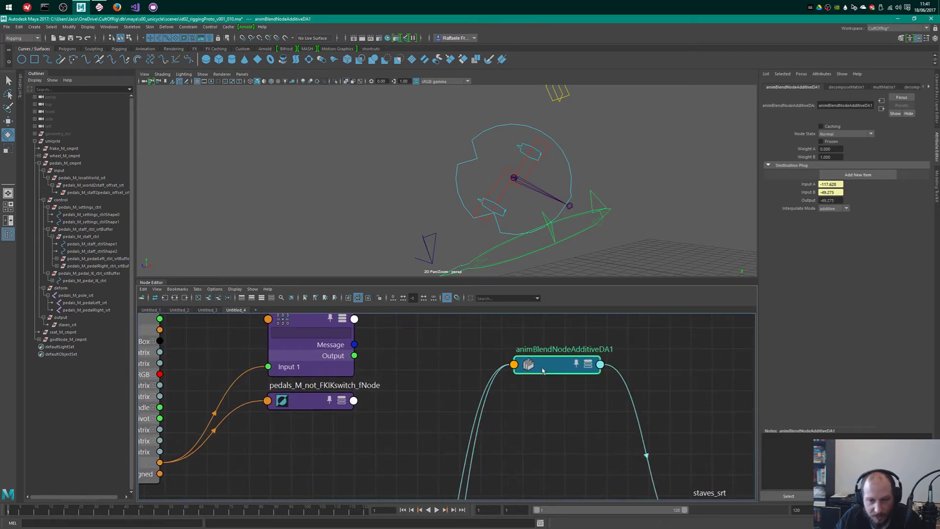
pyautogui.press('2')
pyautogui.moveTo(551, 360)
pyautogui.mouseDown()
pyautogui.moveTo(557, 401)
pyautogui.moveTo(547, 368)
pyautogui.mouseUp()
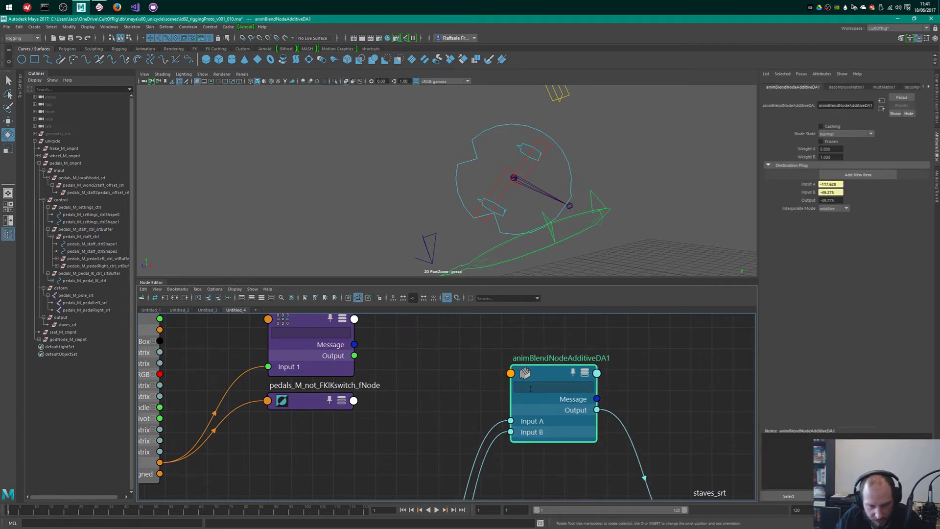
pyautogui.press('3')
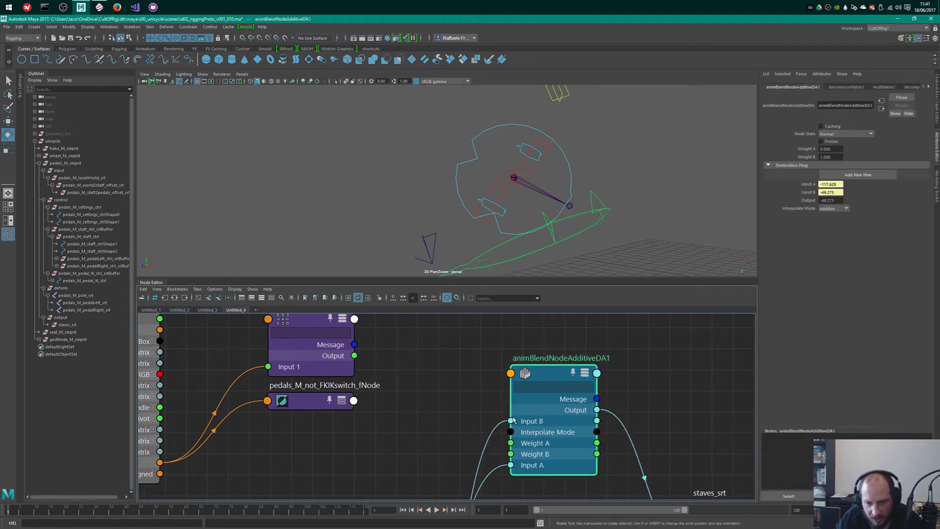
# - Expand pedals_M_not_FKIKswitch_fNode to its full attribute list, including the X, Y and Z components of Output and Input
pyautogui.scroll(-2, 402, 363)
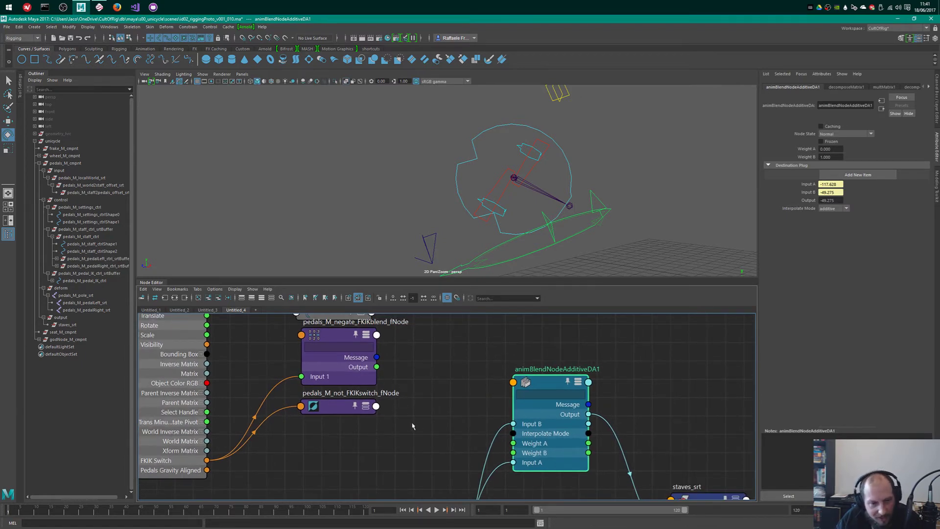
pyautogui.click(348, 414)
pyautogui.press('3')
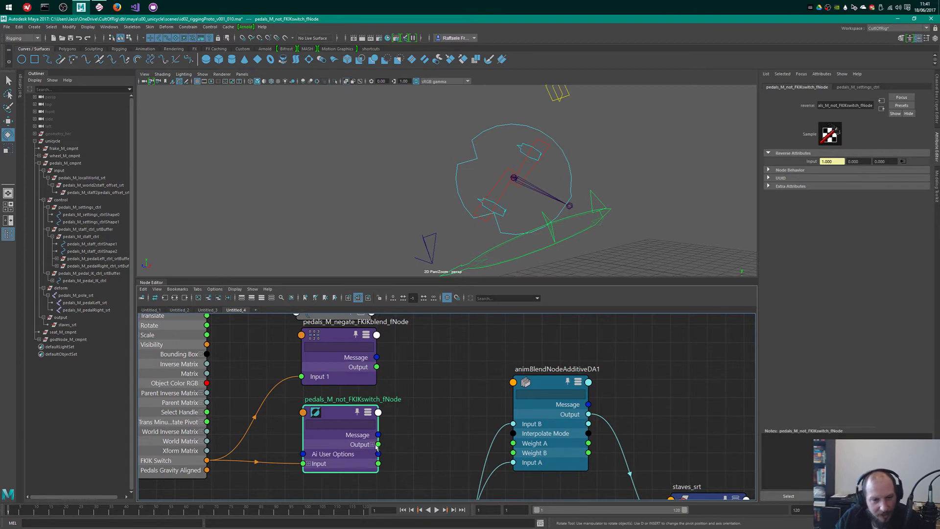
pyautogui.click(372, 444)
pyautogui.press('f')
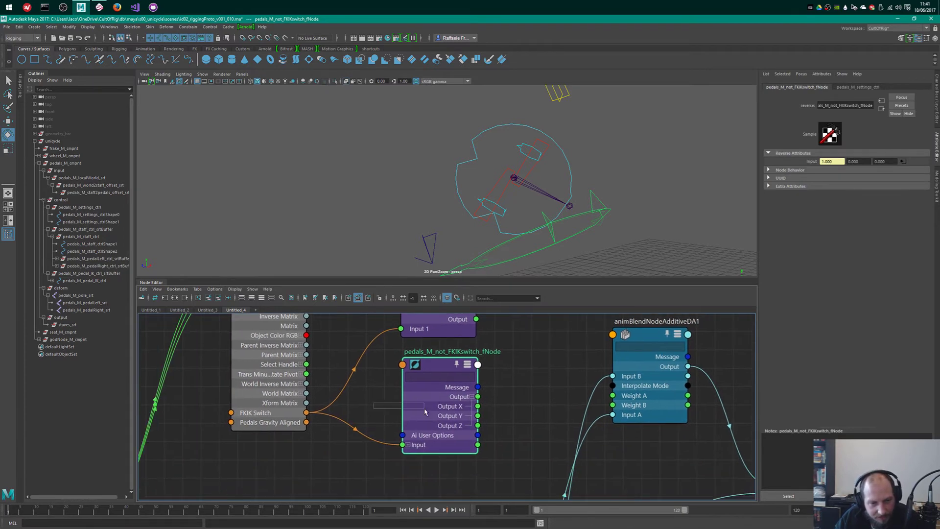
pyautogui.click(407, 444)
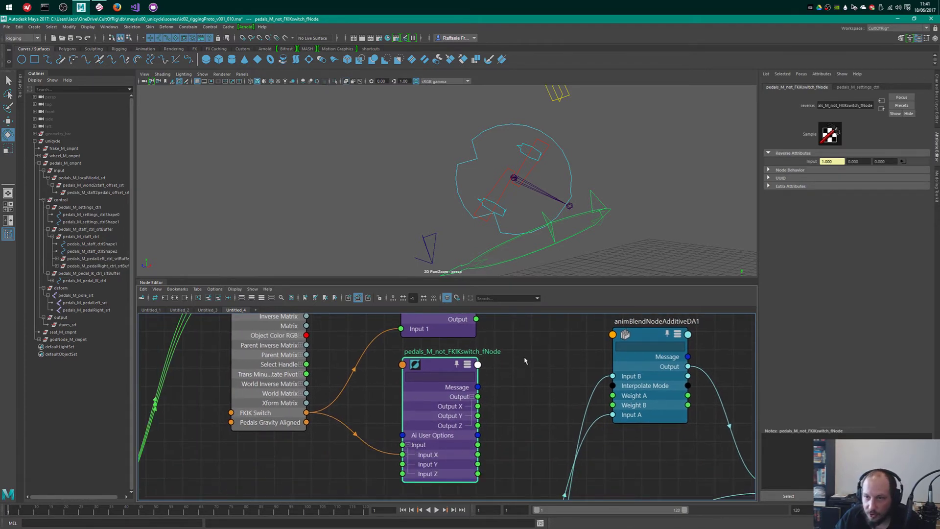
pyautogui.moveTo(498, 416); pyautogui.dragTo(578, 388, button='middle')
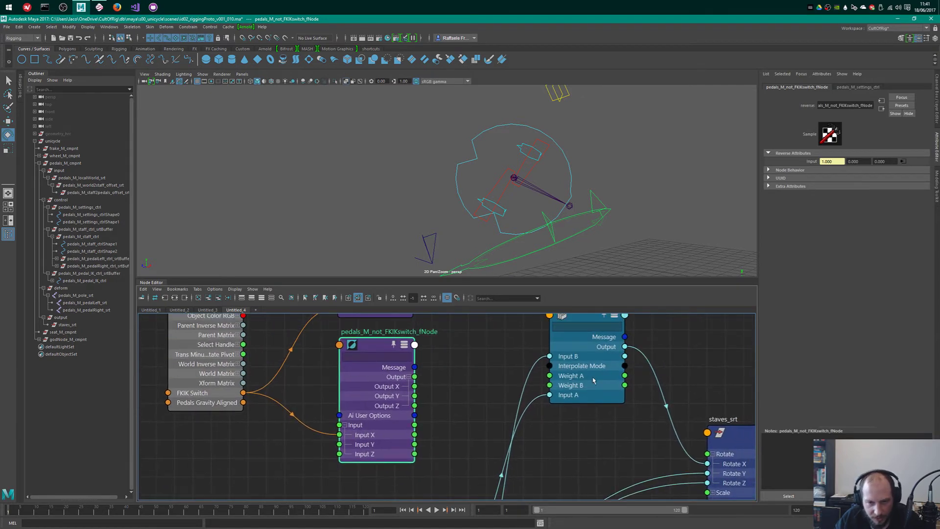
# - Collapse pedals_M_not_FKIKswitch_fNode and show only the connected attributes on animBlendNodeAdditiveDA1
pyautogui.press('1')
pyautogui.click(575, 396)
pyautogui.scroll(-5, 575, 391)
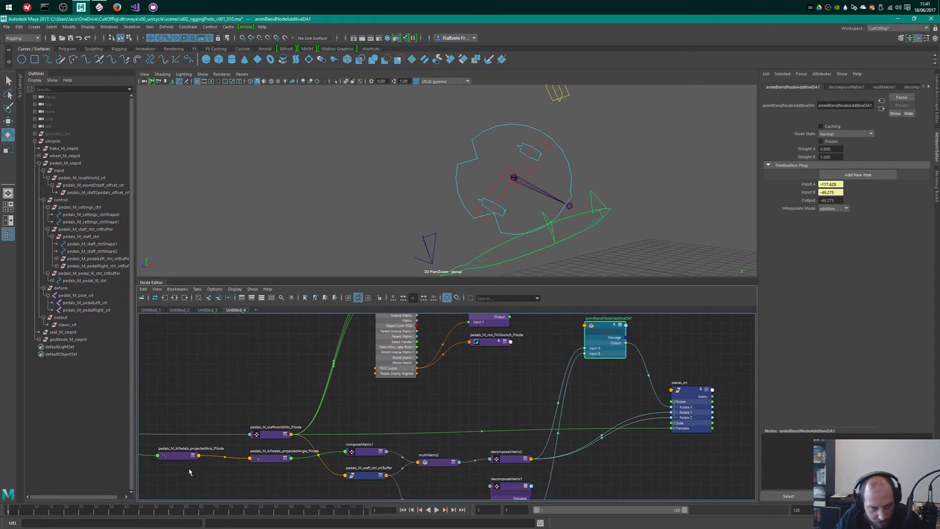
# - Review the whole node chain from the projected pedal angle through the matrices and blend node to staves_srt
pyautogui.moveTo(189, 471); pyautogui.dragTo(410, 424, button='middle')
pyautogui.keyDown('alt'); pyautogui.moveTo(658, 369); pyautogui.dragTo(338, 447, button='middle'); pyautogui.keyUp('alt')
pyautogui.scroll(3, 493, 422)
pyautogui.keyDown('alt'); pyautogui.moveTo(515, 435); pyautogui.dragTo(538, 389, button='middle'); pyautogui.keyUp('alt')
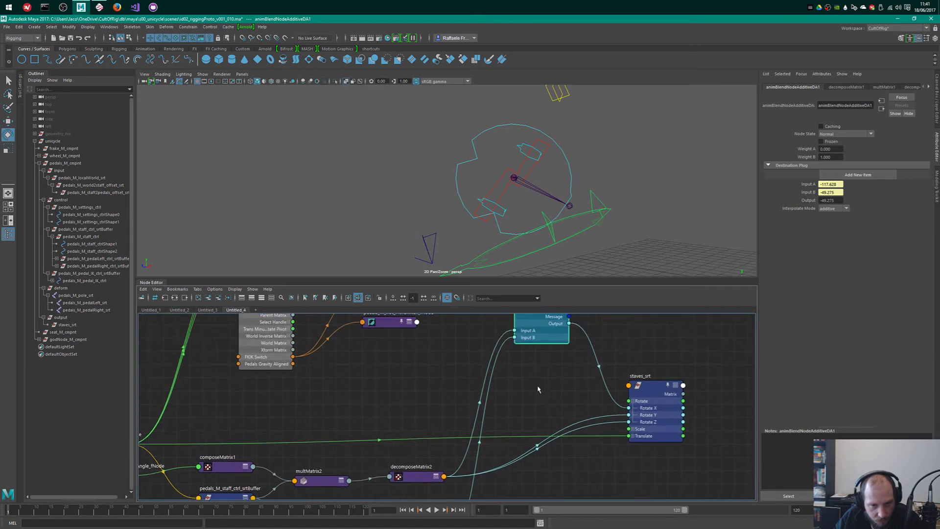
pyautogui.keyDown('alt'); pyautogui.moveTo(424, 398); pyautogui.dragTo(505, 374, button='middle'); pyautogui.keyUp('alt')
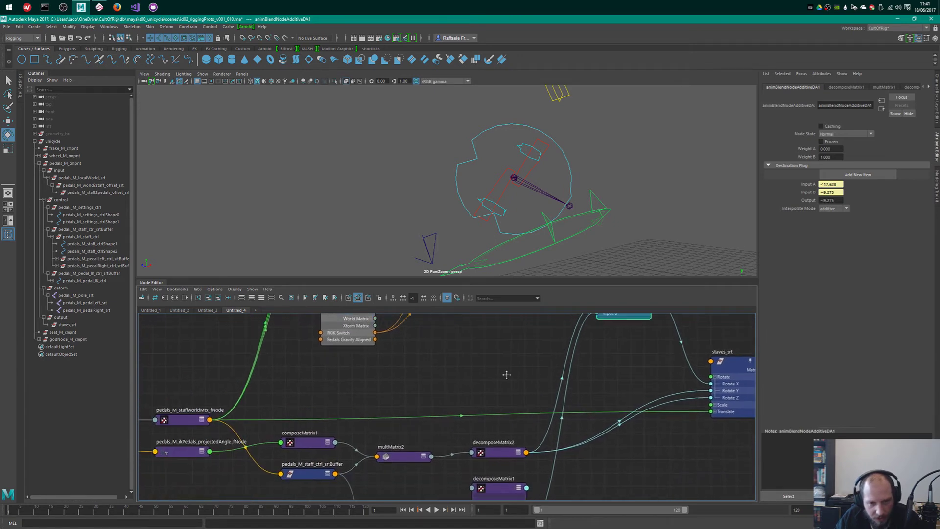
pyautogui.keyDown('alt'); pyautogui.moveTo(503, 371); pyautogui.dragTo(447, 316, button='right'); pyautogui.keyUp('alt')
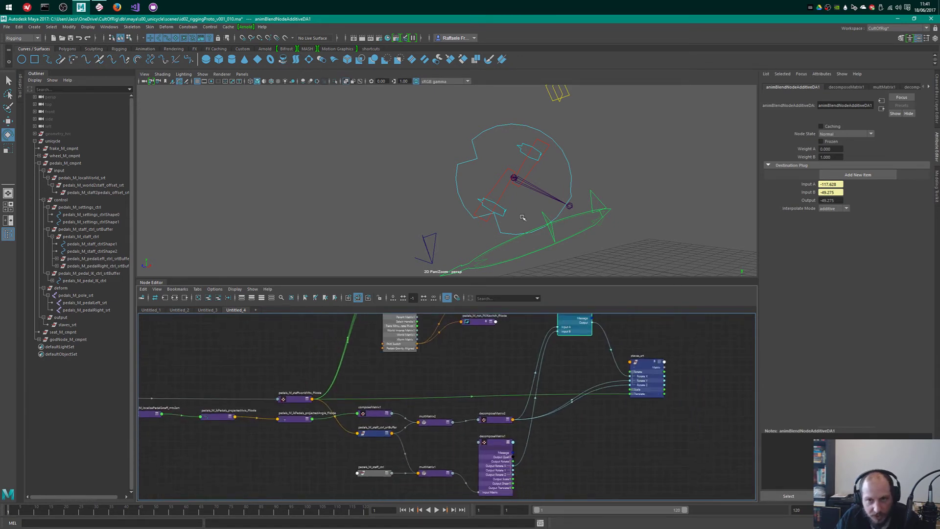
# - Move animBlendNodeAdditiveDA1 down beside the two decomposeMatrix nodes, below staves_srt
pyautogui.scroll(3, 557, 379)
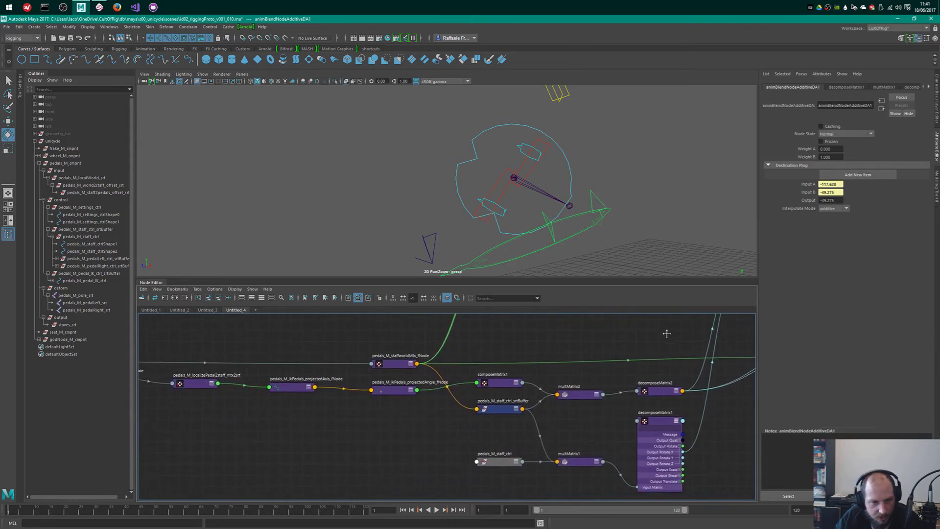
pyautogui.moveTo(554, 317); pyautogui.dragTo(556, 474)
pyautogui.keyDown('alt'); pyautogui.moveTo(548, 418); pyautogui.dragTo(547, 352, button='middle'); pyautogui.keyUp('alt')
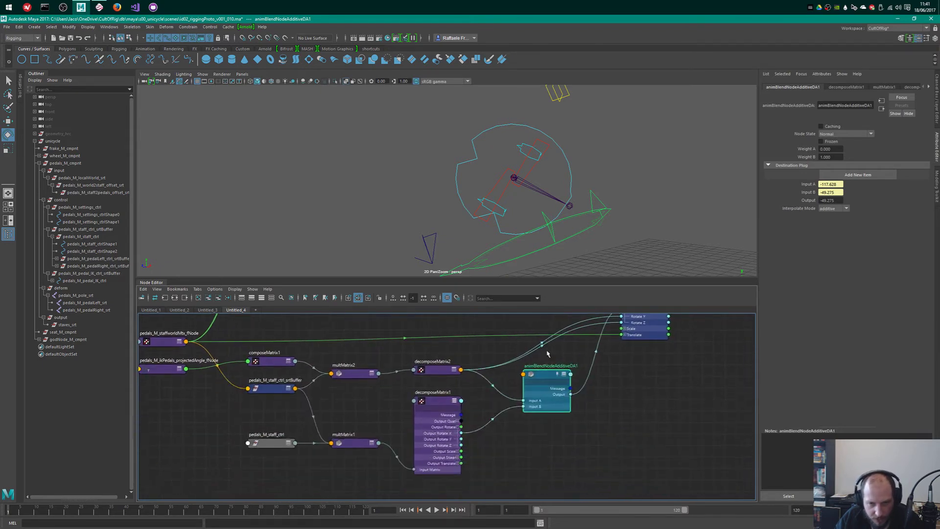
pyautogui.scroll(3, 552, 451)
pyautogui.keyDown('alt'); pyautogui.moveTo(502, 382); pyautogui.dragTo(591, 407, button='middle'); pyautogui.keyUp('alt')
# - Swap the blend sources on animBlendNodeAdditiveDA1: decomposeMatrix2's Output Rotate X into Input B and decomposeMatrix1's Output Rotate X into Input A
pyautogui.press('Delete')
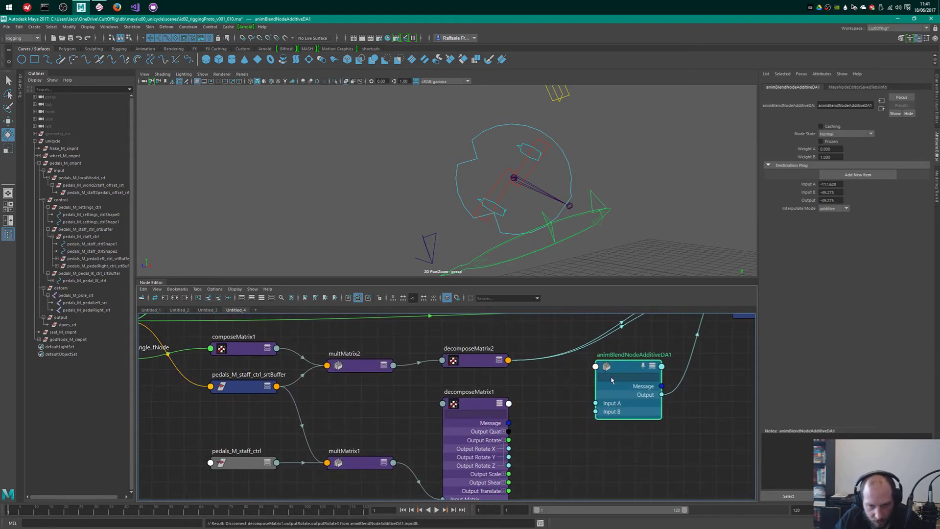
pyautogui.hotkey('ctrl', 'z')
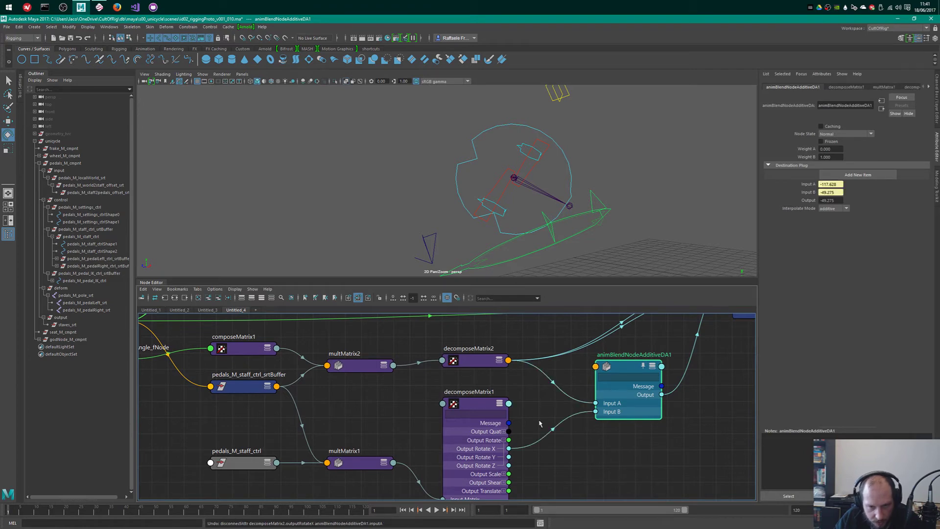
pyautogui.click(498, 360)
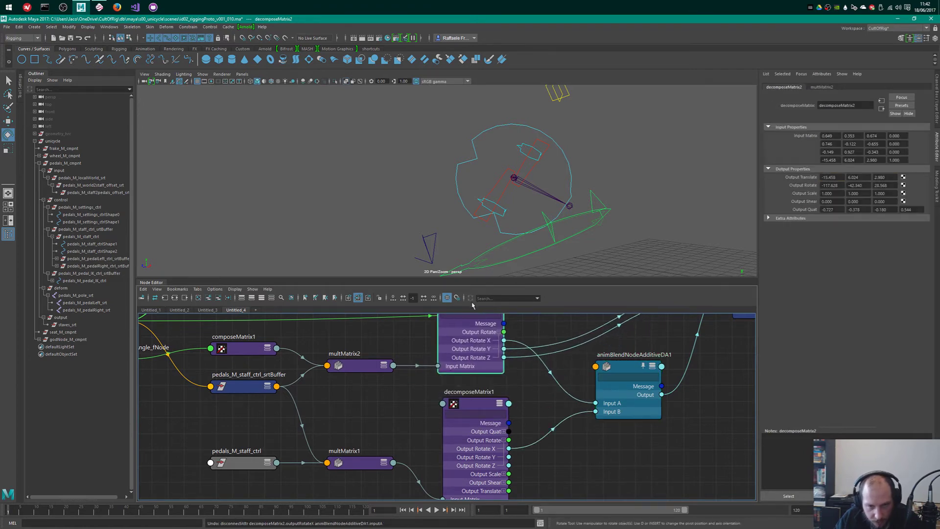
pyautogui.moveTo(507, 345); pyautogui.dragTo(595, 412)
pyautogui.moveTo(509, 448); pyautogui.dragTo(595, 403)
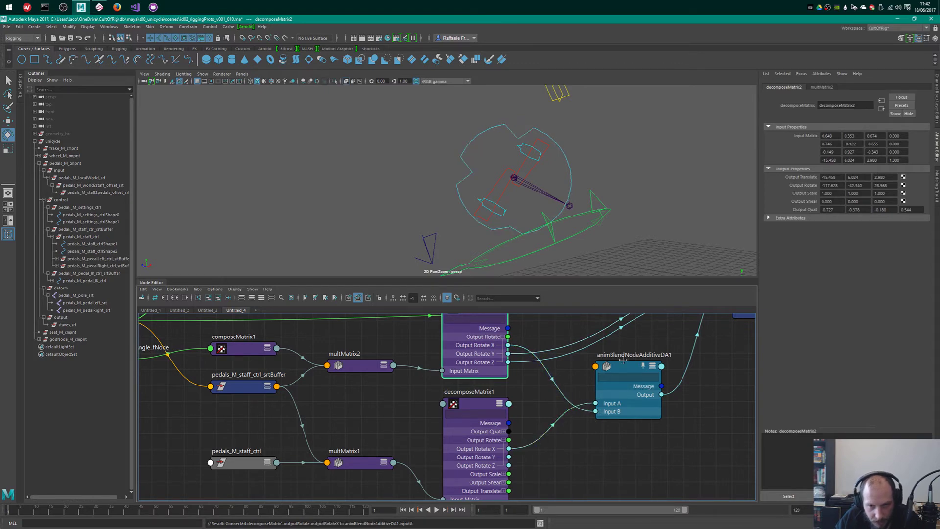
pyautogui.keyDown('alt'); pyautogui.moveTo(669, 352); pyautogui.dragTo(580, 399, button='middle'); pyautogui.keyUp('alt')
pyautogui.scroll(-1, 580, 399)
pyautogui.moveTo(409, 363); pyautogui.dragTo(410, 364)
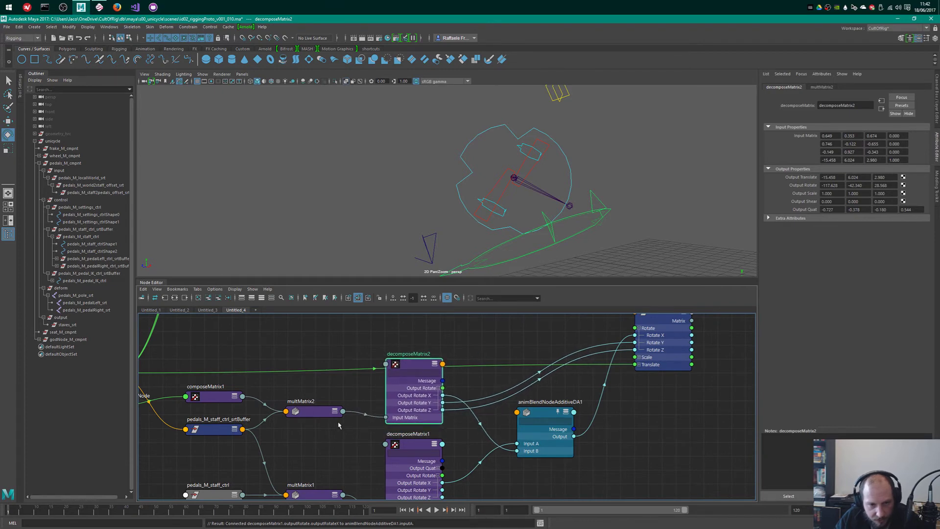
pyautogui.keyDown('alt'); pyautogui.moveTo(448, 482); pyautogui.dragTo(507, 403, button='middle'); pyautogui.keyUp('alt')
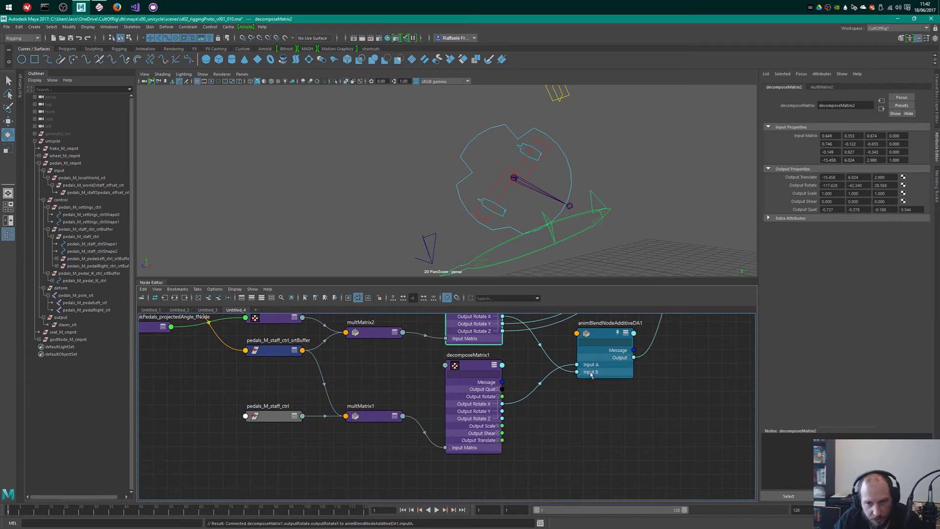
pyautogui.keyDown('alt'); pyautogui.moveTo(601, 375); pyautogui.dragTo(551, 434, button='middle'); pyautogui.keyUp('alt')
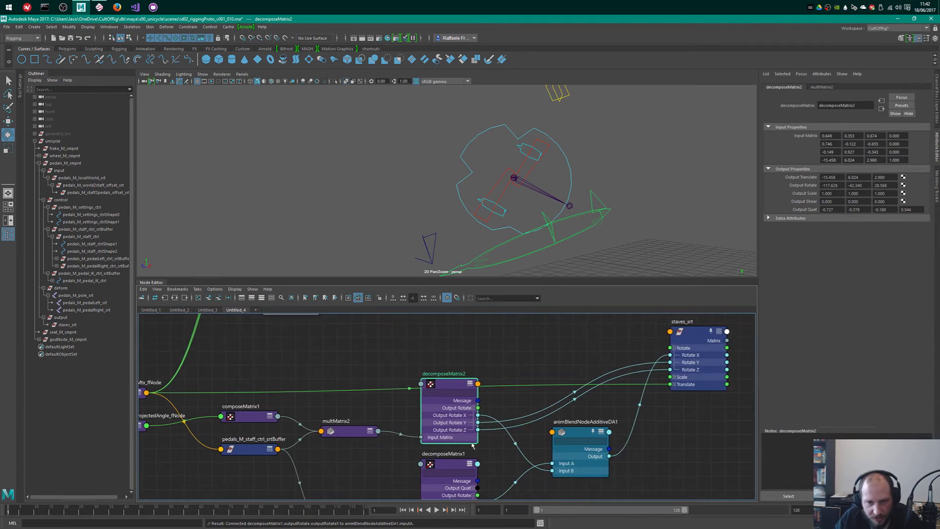
# - Shift animBlendNodeAdditiveDA1 slightly lower and collapse it to hide its attributes
pyautogui.click(515, 177)
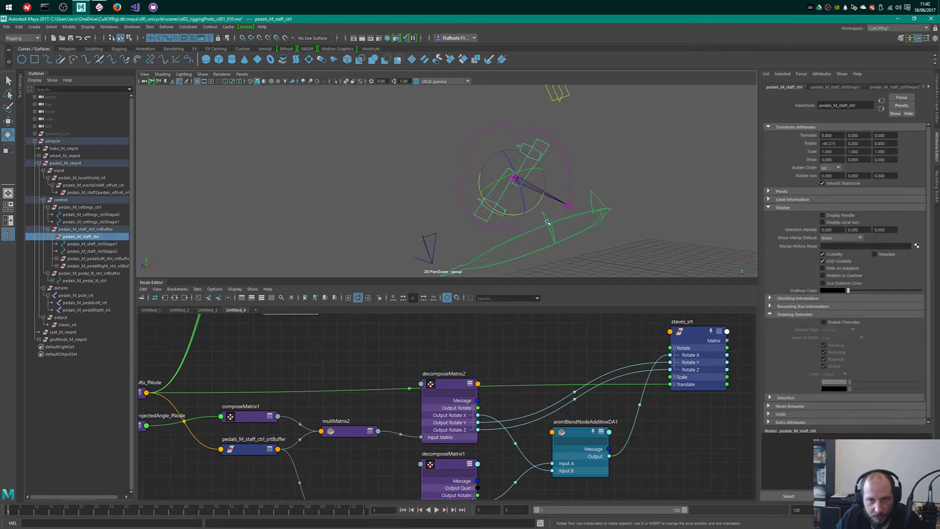
pyautogui.moveTo(604, 420); pyautogui.dragTo(570, 449)
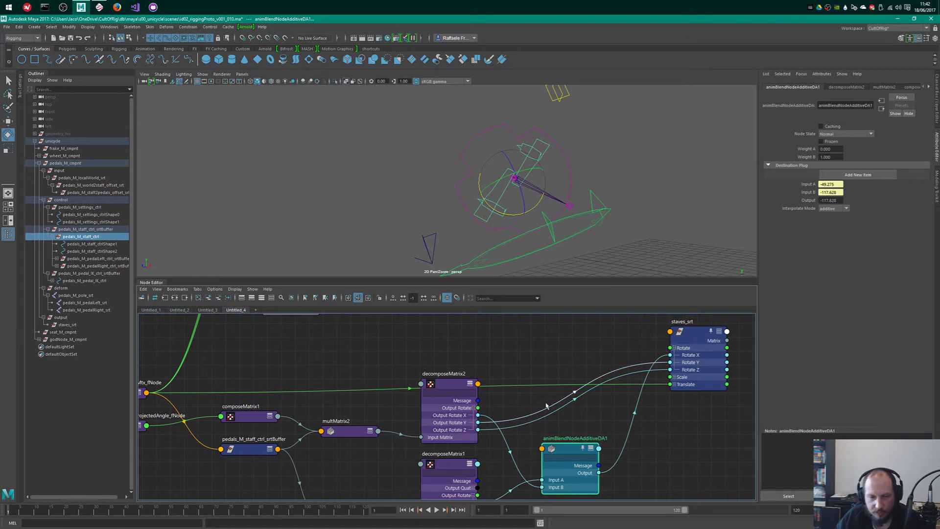
pyautogui.click(569, 449)
pyautogui.press('1')
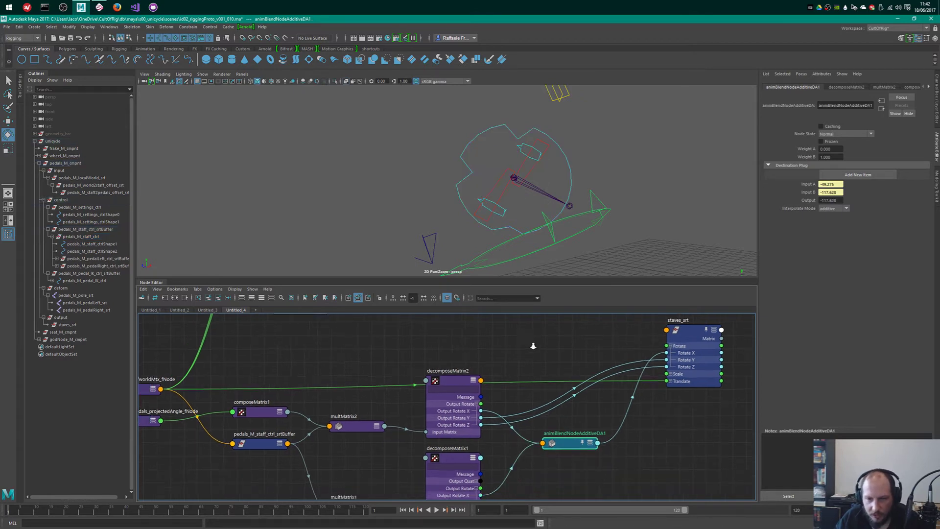
# - Line up pedals_M_world2staff_offset_srt, pedals_M_staffworldMtx_fNode and staves_srt along the upper row of the network
pyautogui.scroll(-5, 533, 338)
pyautogui.click(348, 355)
pyautogui.moveTo(348, 355); pyautogui.dragTo(348, 354)
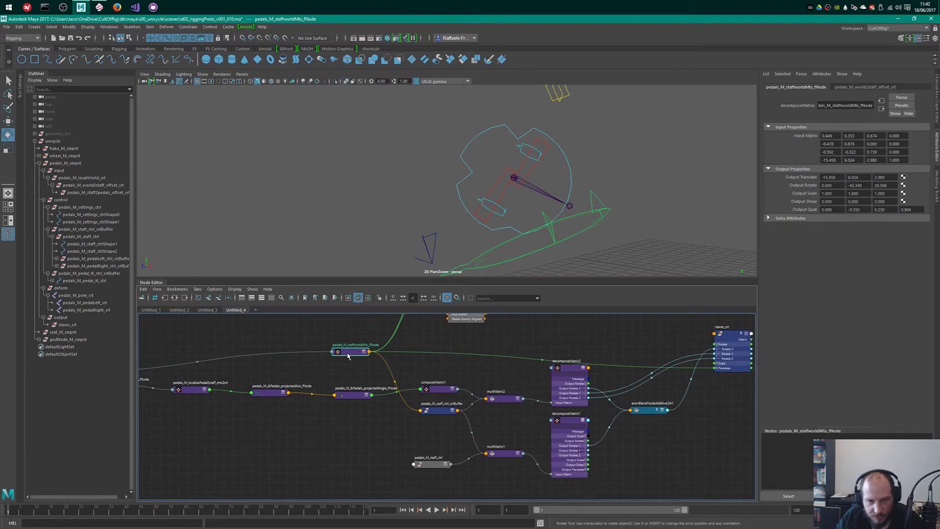
pyautogui.click(729, 336)
pyautogui.moveTo(729, 336); pyautogui.dragTo(726, 318)
pyautogui.keyDown('alt'); pyautogui.moveTo(490, 383); pyautogui.dragTo(642, 395, button='middle'); pyautogui.keyUp('alt')
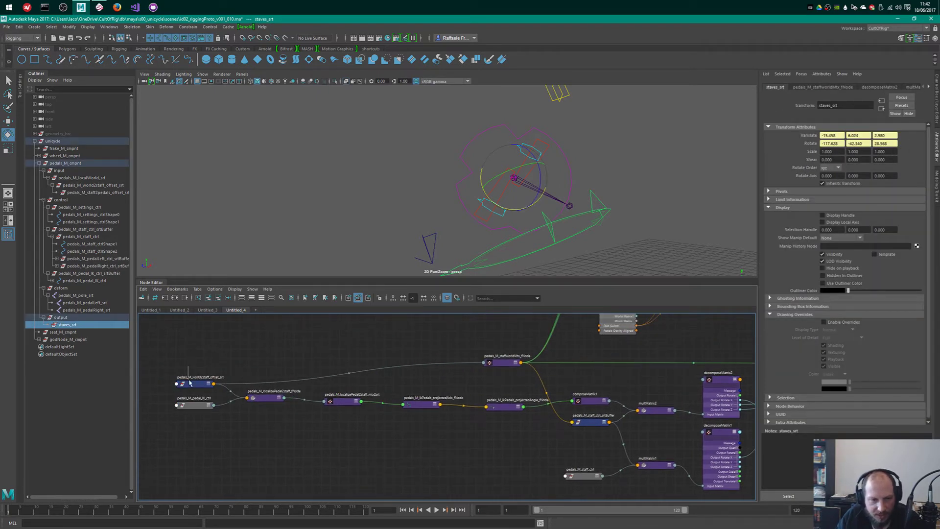
pyautogui.moveTo(193, 384); pyautogui.dragTo(204, 365)
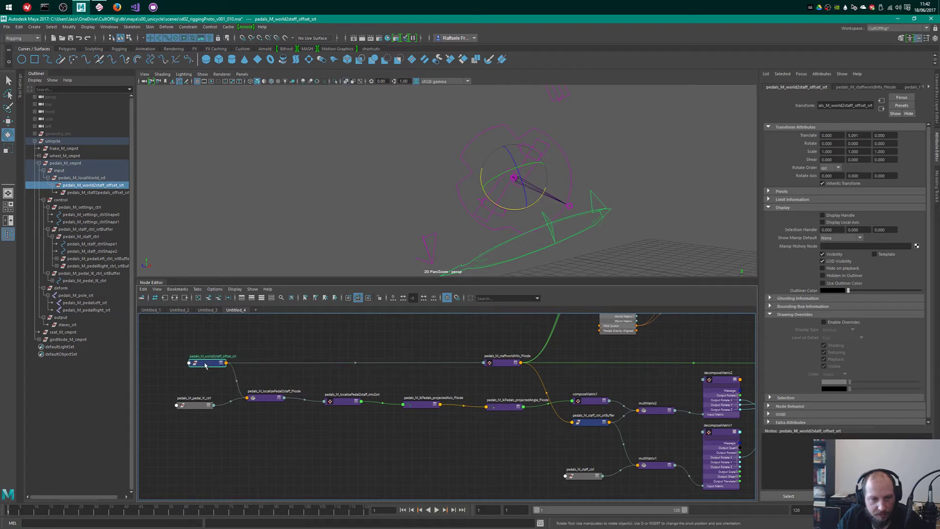
pyautogui.keyDown('alt'); pyautogui.moveTo(490, 389); pyautogui.dragTo(544, 399, button='middle'); pyautogui.keyUp('alt')
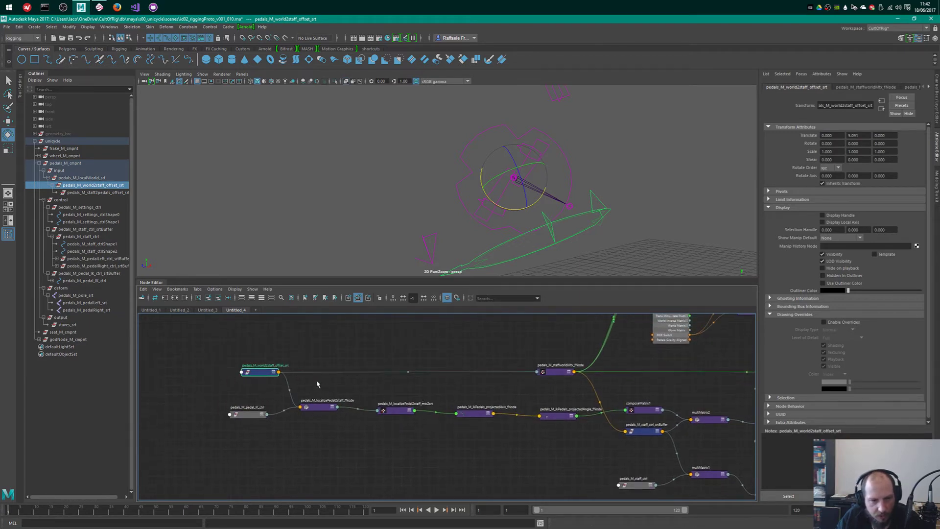
# - Compact the pedal localising chain, bringing the projected axis, localize nodes, pedals_M_world2staff_offset_srt and pedals_M_pedal_IK_ctrl closer to the projected angle node
pyautogui.moveTo(218, 351); pyautogui.dragTo(506, 413)
pyautogui.click(484, 390)
pyautogui.moveTo(430, 406); pyautogui.dragTo(461, 399)
pyautogui.moveTo(338, 406); pyautogui.dragTo(395, 395)
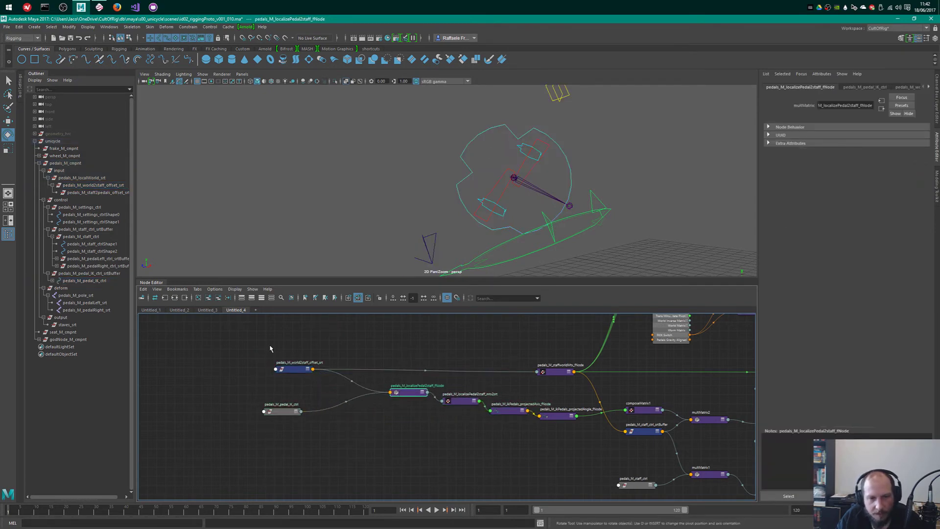
pyautogui.moveTo(281, 370); pyautogui.dragTo(341, 373)
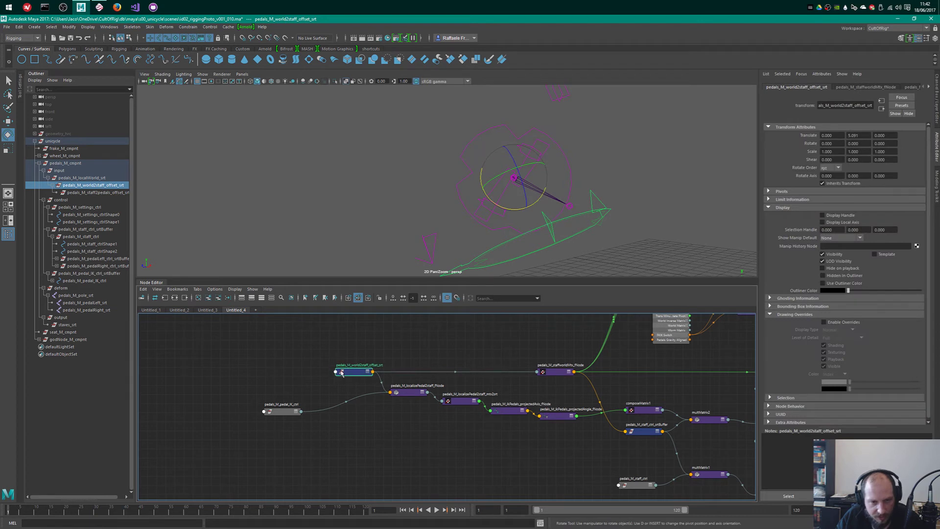
pyautogui.moveTo(279, 414); pyautogui.dragTo(351, 418)
# - Rearrange the inputs of multMatrix2 so pedals_M_staff_ctrl_srtBuffer sits above composeMatrix1
pyautogui.keyDown('alt'); pyautogui.moveTo(646, 407); pyautogui.dragTo(422, 403, button='middle'); pyautogui.keyUp('alt')
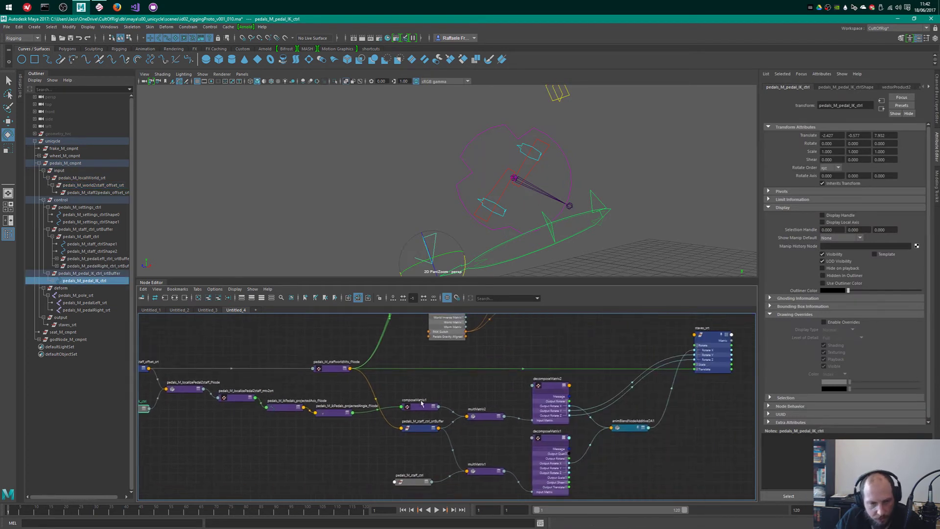
pyautogui.moveTo(422, 403)
pyautogui.mouseDown()
pyautogui.moveTo(423, 439)
pyautogui.moveTo(420, 401)
pyautogui.mouseUp()
pyautogui.moveTo(421, 442); pyautogui.dragTo(424, 431)
# - Select animBlendNodeAdditiveDA1 between the decomposeMatrix nodes and staves_srt
pyautogui.keyDown('alt'); pyautogui.moveTo(616, 401); pyautogui.dragTo(512, 399, button='middle'); pyautogui.keyUp('alt')
pyautogui.scroll(2, 513, 399)
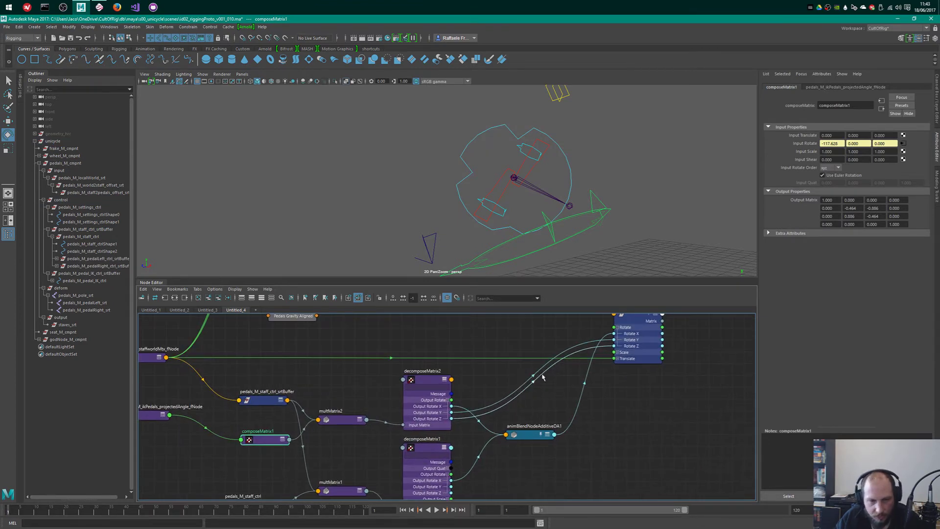
pyautogui.click(531, 434)
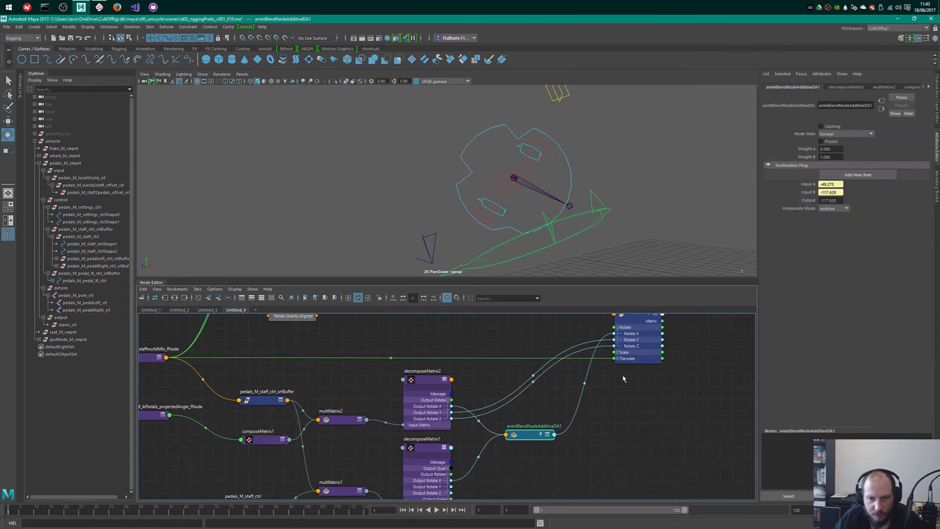
# - Shift the animBlendNodeAdditiveDA1 and staves_srt nodes slightly closer to the decomposeMatrix nodes in the node graph
pyautogui.scroll(-2, 622, 355)
pyautogui.keyDown('alt'); pyautogui.moveTo(578, 195); pyautogui.dragTo(642, 197, button='middle'); pyautogui.keyUp('alt')
pyautogui.scroll(-2, 642, 197)
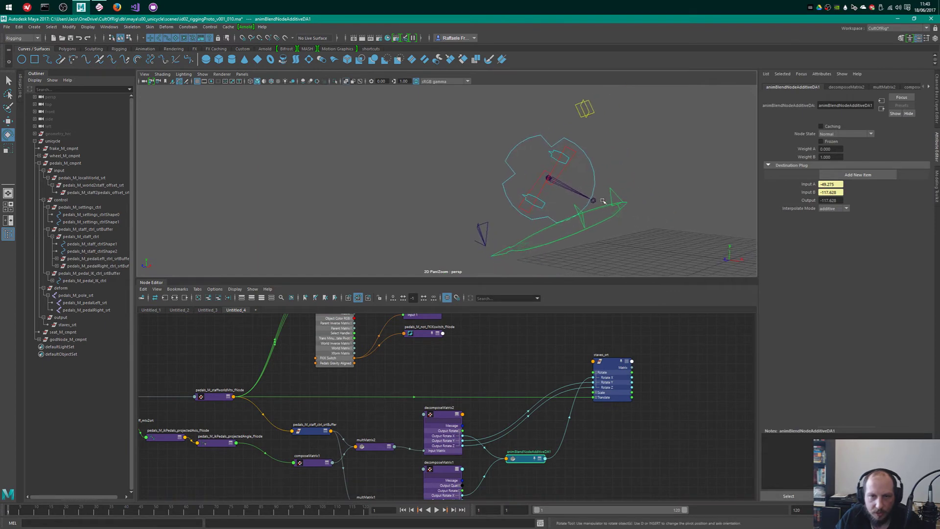
pyautogui.click(622, 365)
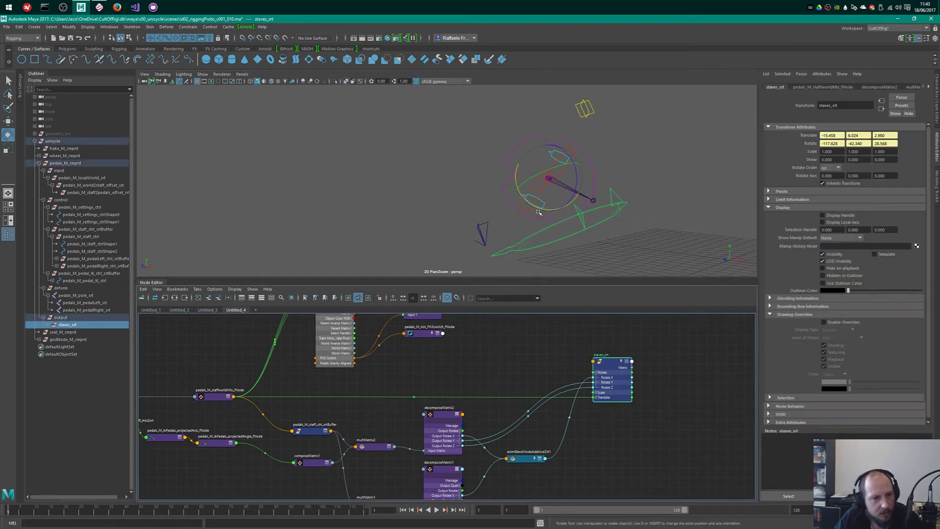
pyautogui.keyDown('shift'); pyautogui.click(526, 457); pyautogui.keyUp('shift')
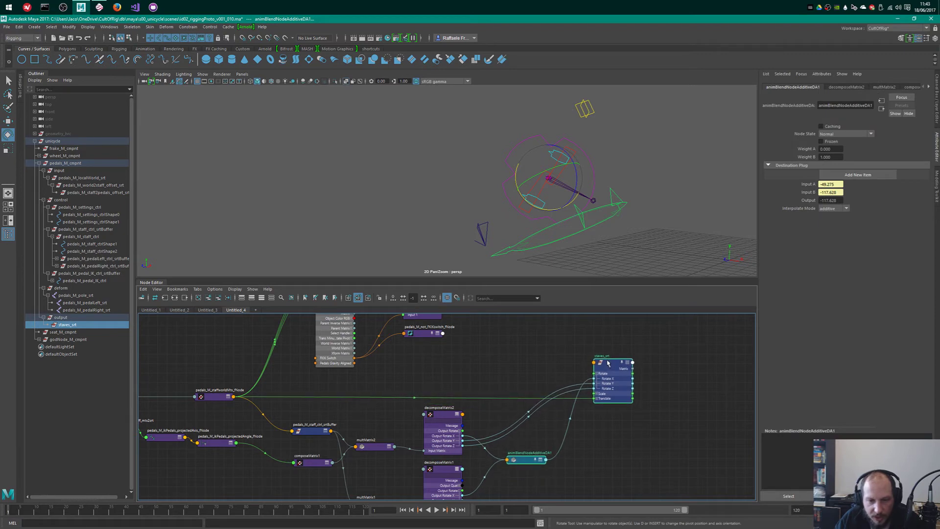
pyautogui.click(529, 411)
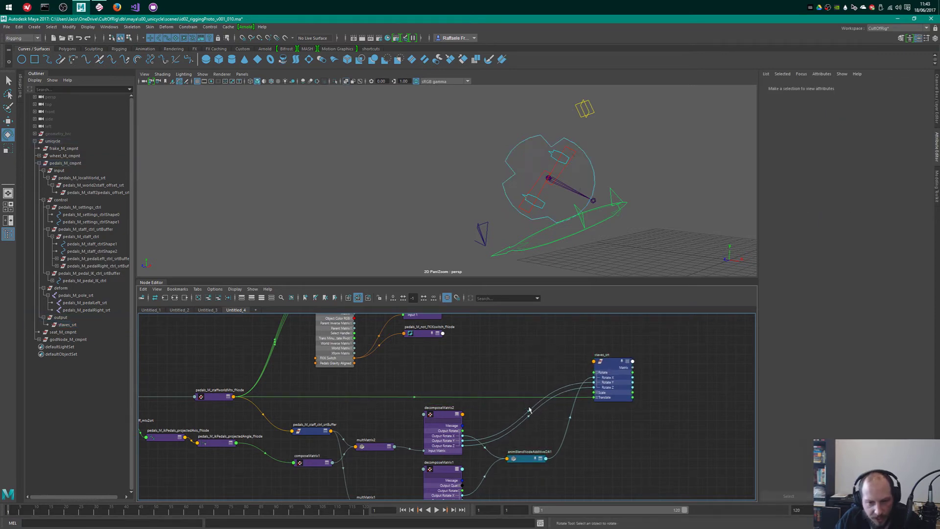
pyautogui.moveTo(526, 458); pyautogui.dragTo(506, 463)
pyautogui.moveTo(609, 361); pyautogui.dragTo(584, 359)
pyautogui.keyDown('alt'); pyautogui.moveTo(431, 327); pyautogui.dragTo(446, 350, button='middle'); pyautogui.keyUp('alt')
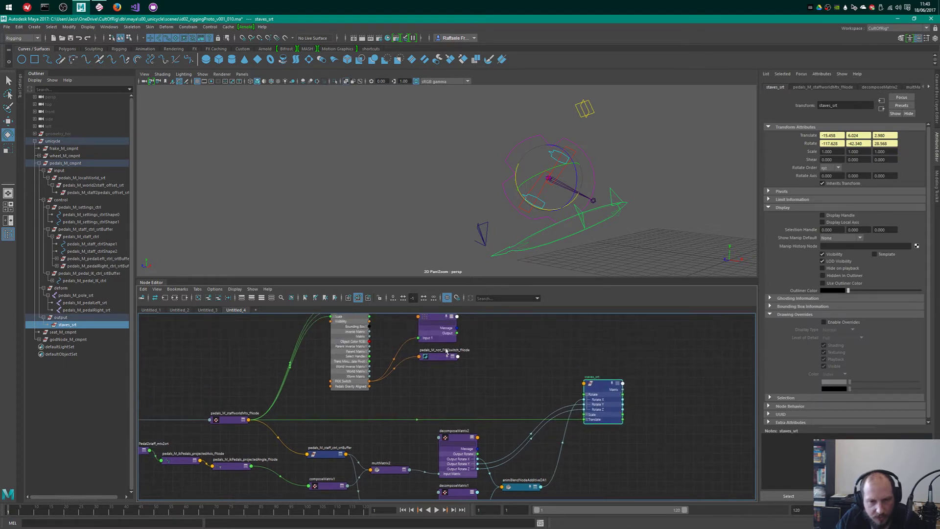
# - Reposition animBlendNodeAdditiveDA1 in the graph between pedals_M_not_FKIKswitch_fNode and staves_srt
pyautogui.scroll(2, 514, 380)
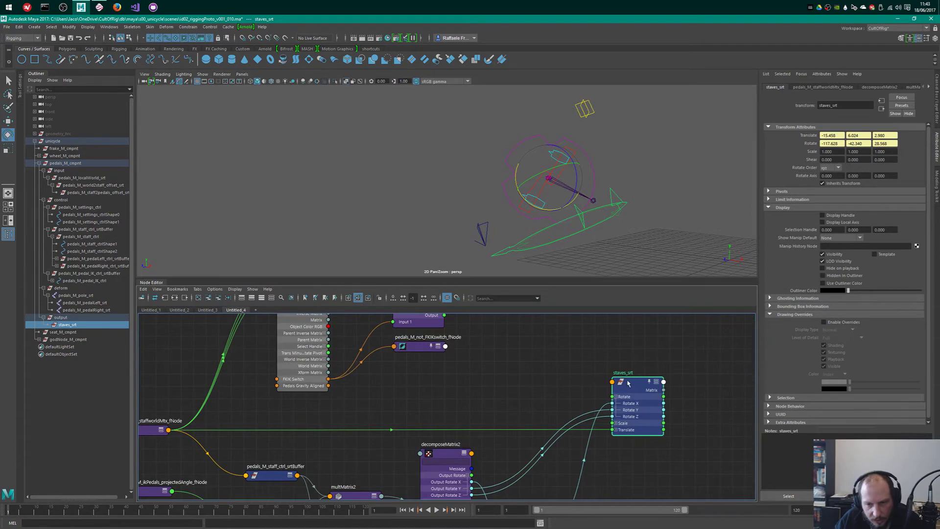
pyautogui.keyDown('alt'); pyautogui.moveTo(505, 354); pyautogui.dragTo(508, 267, button='middle'); pyautogui.keyUp('alt')
pyautogui.moveTo(536, 432); pyautogui.dragTo(523, 299)
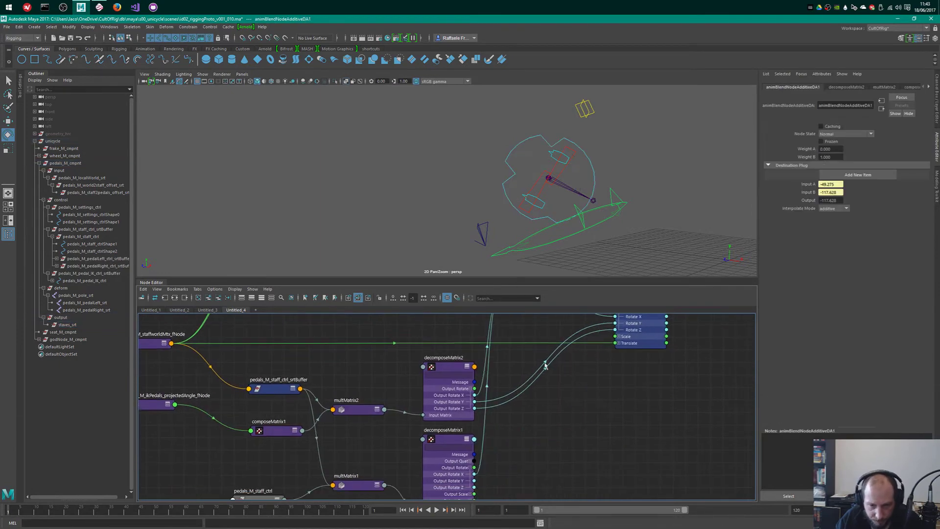
pyautogui.keyDown('alt'); pyautogui.moveTo(485, 315); pyautogui.dragTo(499, 396, button='middle'); pyautogui.keyUp('alt')
pyautogui.moveTo(532, 391); pyautogui.dragTo(538, 372)
pyautogui.scroll(3, 537, 336)
pyautogui.keyDown('alt'); pyautogui.moveTo(537, 336); pyautogui.dragTo(568, 369, button='middle'); pyautogui.keyUp('alt')
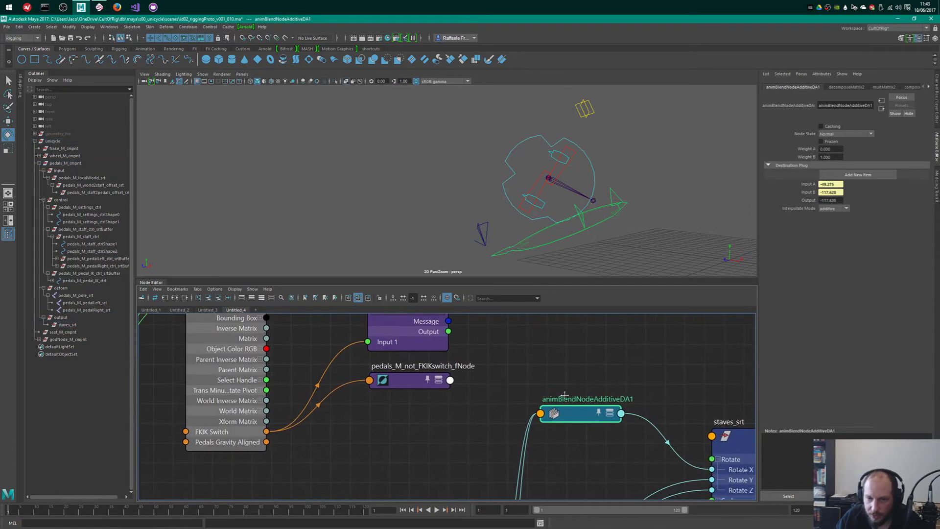
# - Expand pedals_M_not_FKIKswitch_fNode in the graph to show all its input and output attributes
pyautogui.click(404, 381)
pyautogui.press('3')
pyautogui.press('3')
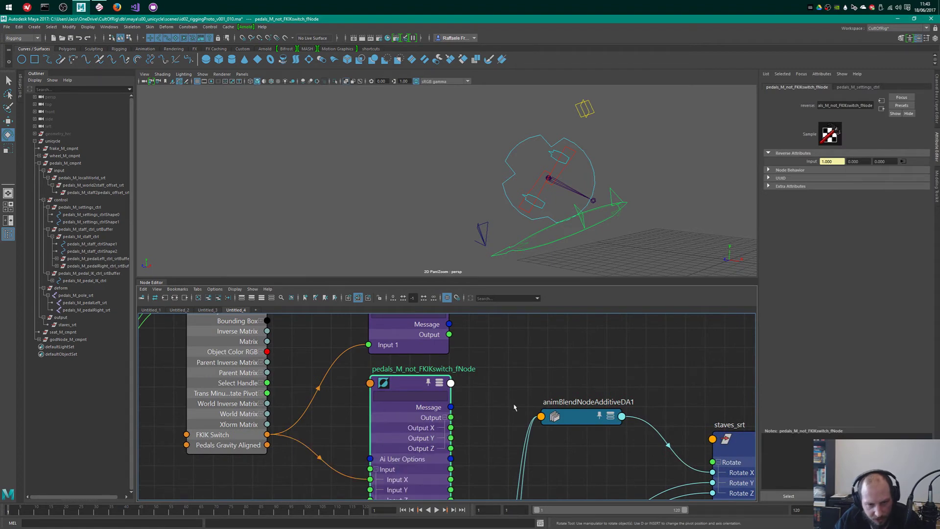
# - Expand animBlendNodeAdditiveDA1 to expose its Weight A and Weight B attributes, and nudge it upward in the graph
pyautogui.keyDown('alt'); pyautogui.moveTo(564, 354); pyautogui.dragTo(559, 392, button='middle'); pyautogui.keyUp('alt')
pyautogui.click(573, 449)
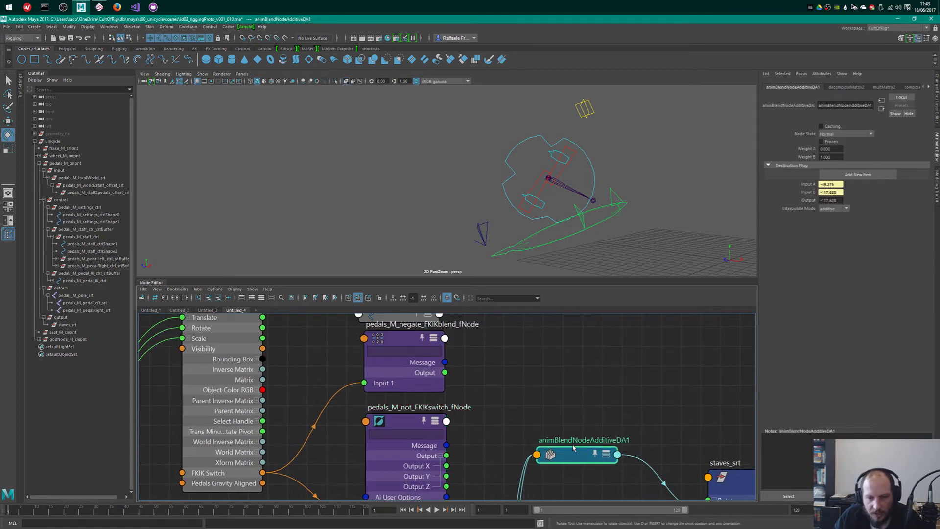
pyautogui.press('3')
pyautogui.keyDown('alt'); pyautogui.moveTo(572, 434); pyautogui.dragTo(580, 366, button='middle'); pyautogui.keyUp('alt')
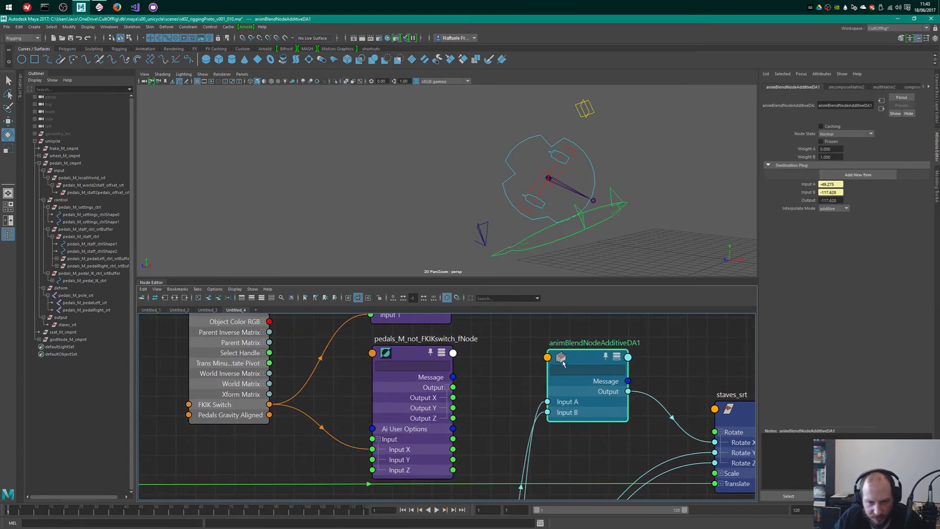
pyautogui.moveTo(580, 366); pyautogui.dragTo(576, 347)
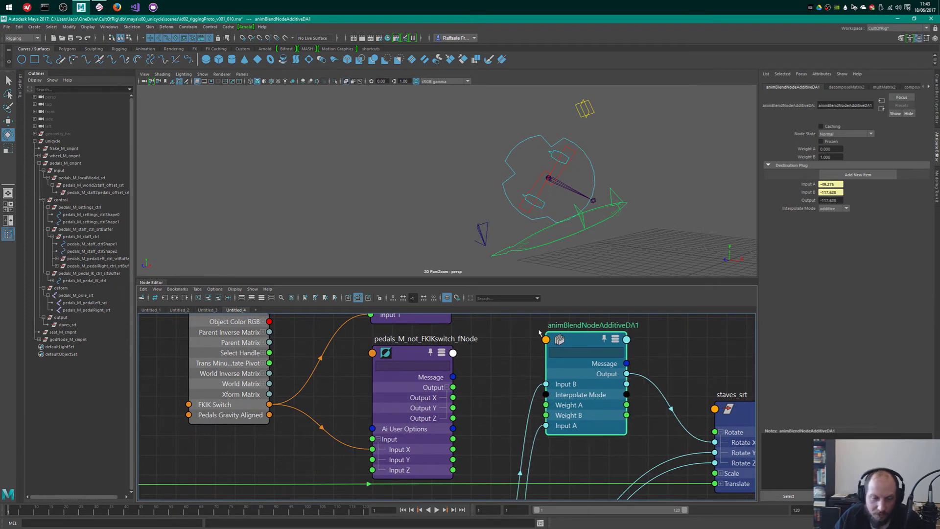
pyautogui.keyDown('alt'); pyautogui.moveTo(540, 333); pyautogui.dragTo(569, 385, button='middle'); pyautogui.keyUp('alt')
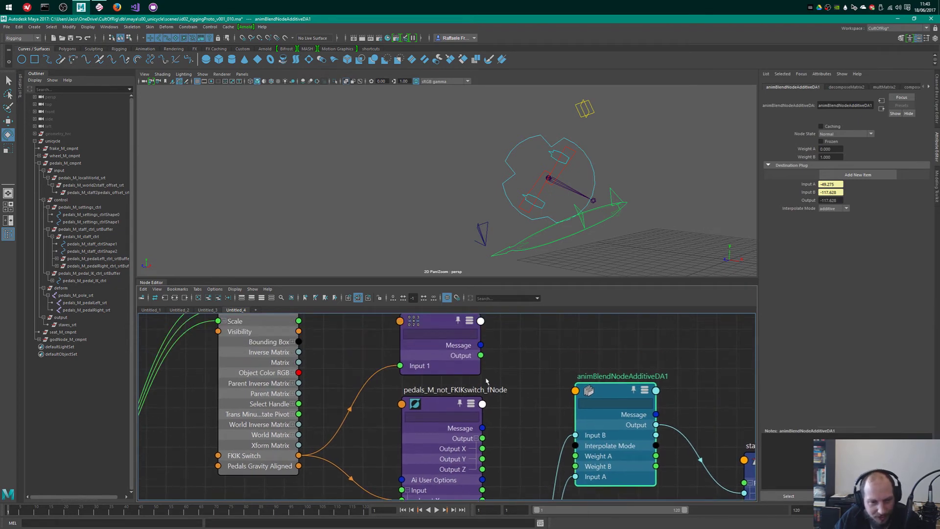
# - Examine the attributes of pedals_M_negate_FKIKblend_fNode and pedals_M_not_FKIKswitch_fNode and how FKIK Switch feeds them
pyautogui.click(300, 402)
pyautogui.moveTo(504, 361); pyautogui.dragTo(475, 354)
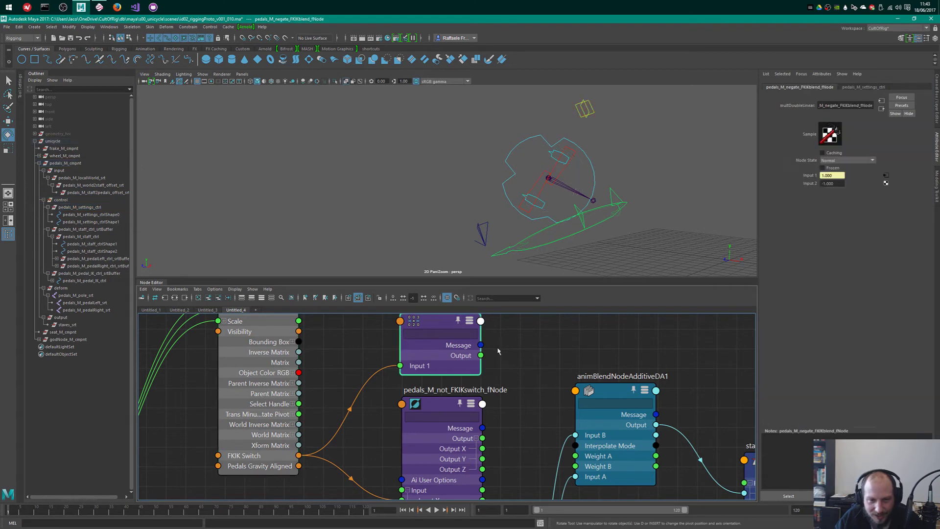
pyautogui.keyDown('alt'); pyautogui.moveTo(497, 353); pyautogui.dragTo(500, 396, button='middle'); pyautogui.keyUp('alt')
pyautogui.scroll(-2, 502, 394)
pyautogui.moveTo(454, 355); pyautogui.dragTo(441, 338)
pyautogui.keyDown('alt'); pyautogui.moveTo(549, 416); pyautogui.dragTo(554, 359, button='middle'); pyautogui.keyUp('alt')
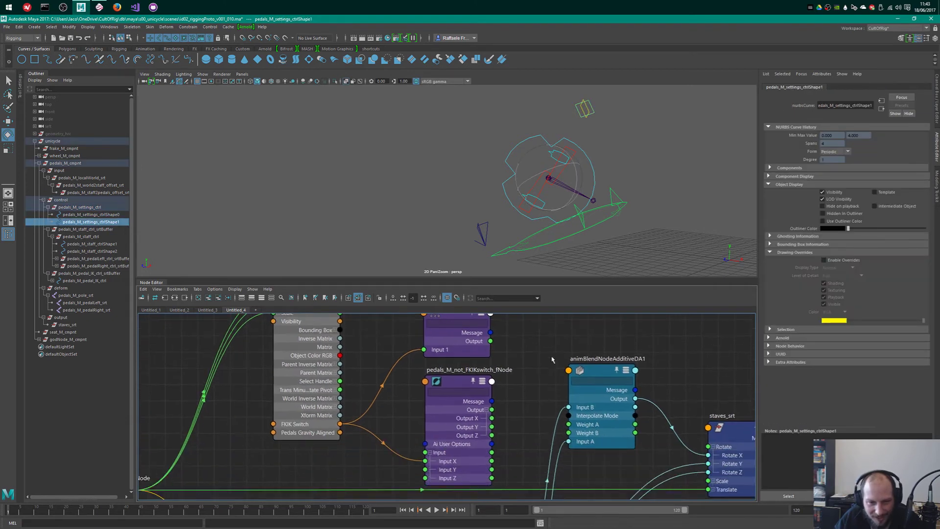
pyautogui.keyDown('alt'); pyautogui.moveTo(518, 322); pyautogui.dragTo(514, 365, button='middle'); pyautogui.keyUp('alt')
pyautogui.click(461, 366)
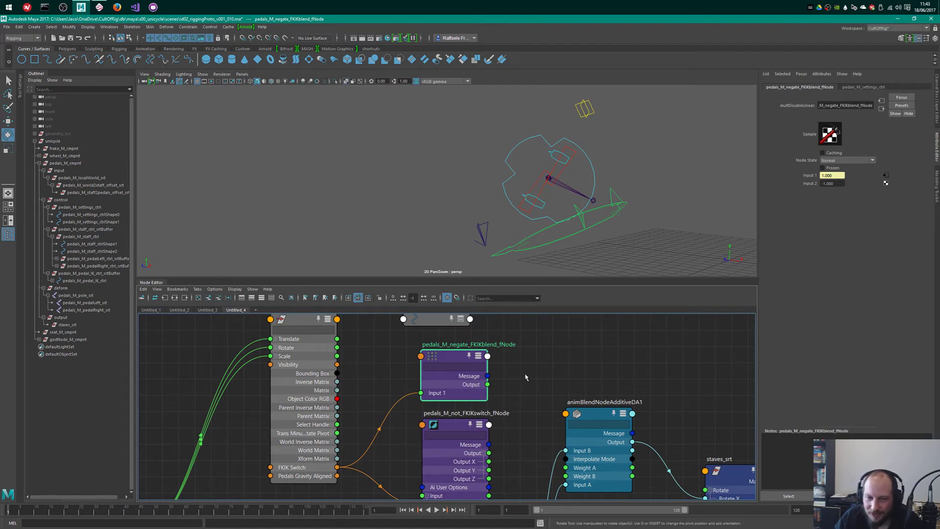
pyautogui.keyDown('alt'); pyautogui.moveTo(521, 420); pyautogui.dragTo(496, 379, button='middle'); pyautogui.keyUp('alt')
pyautogui.click(438, 393)
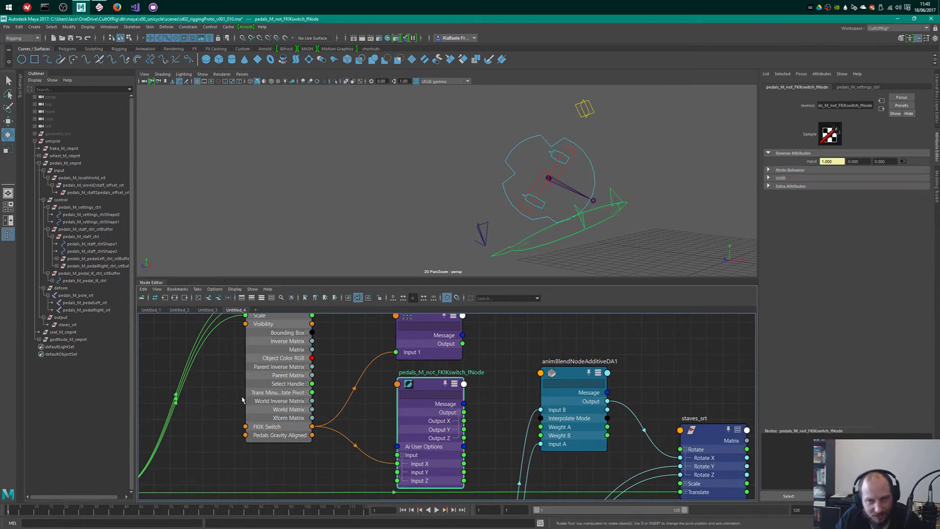
pyautogui.moveTo(218, 386); pyautogui.dragTo(303, 417)
pyautogui.moveTo(487, 405); pyautogui.dragTo(449, 433)
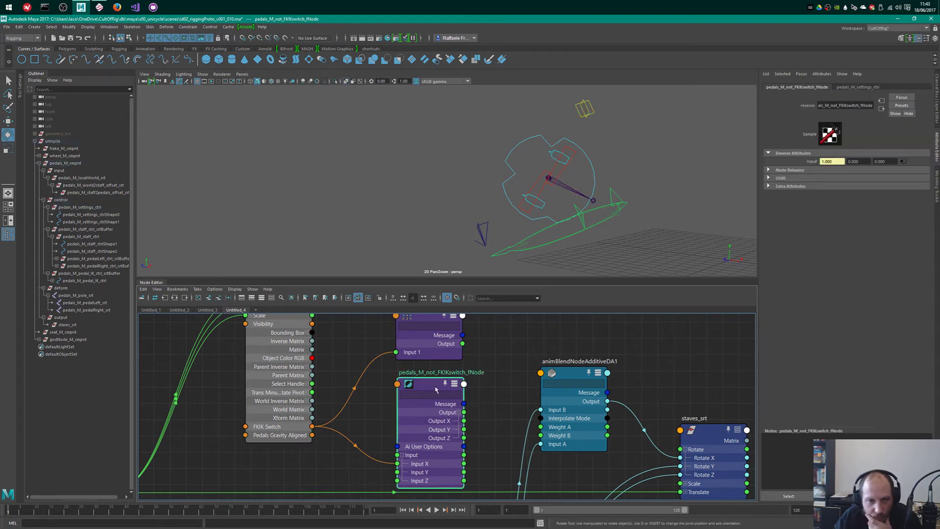
# - Show the channel values of pedals_M_settings_ctrl and turn its FKIK Switch off
pyautogui.moveTo(226, 370); pyautogui.dragTo(277, 398)
pyautogui.hotkey('ctrl', 'a')
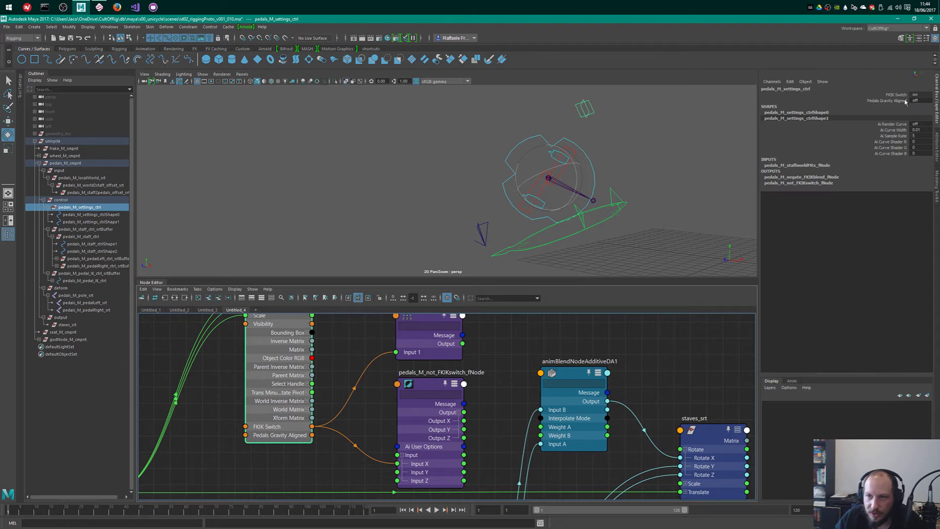
pyautogui.moveTo(474, 409); pyautogui.dragTo(453, 423)
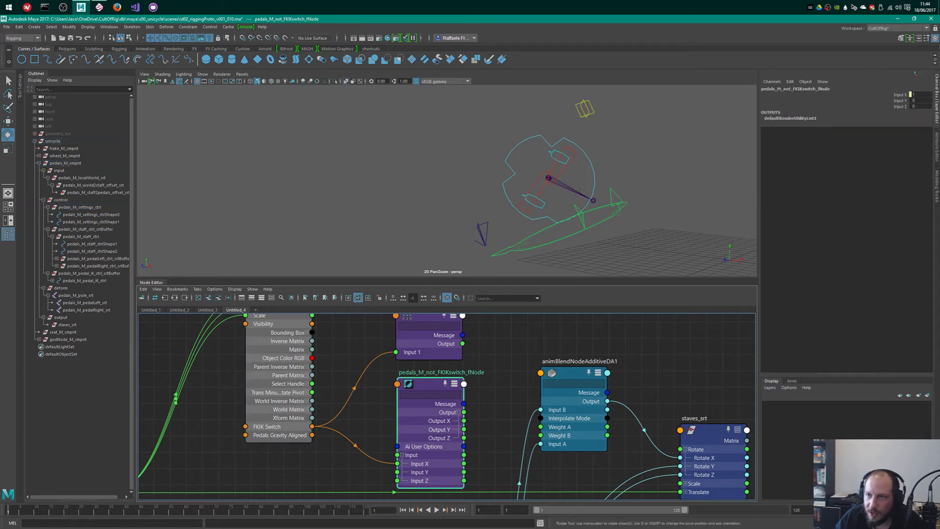
pyautogui.click(268, 402)
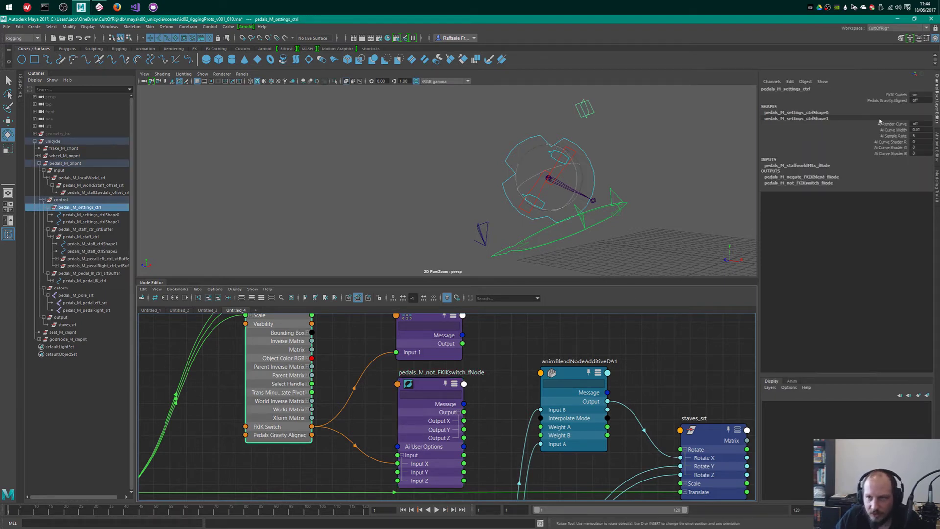
pyautogui.click(895, 94)
pyautogui.click(416, 430)
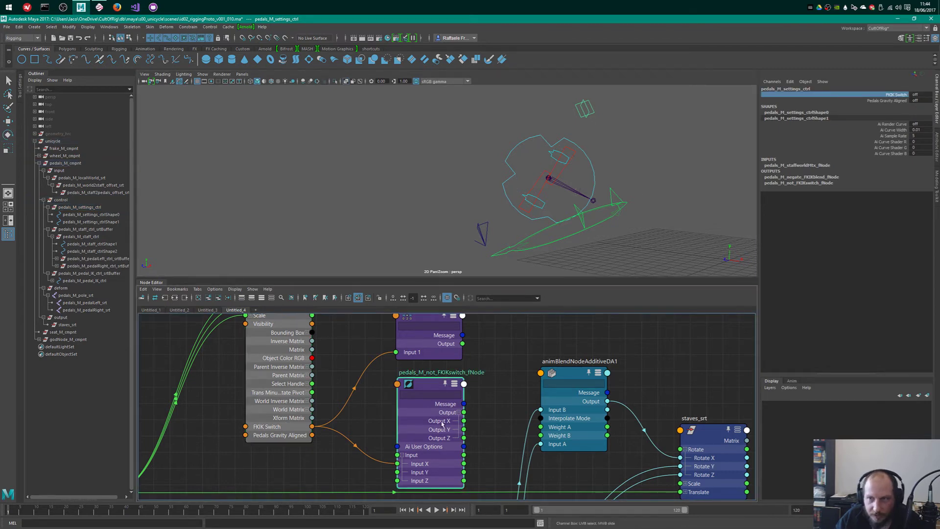
pyautogui.press('e')
pyautogui.click(504, 390)
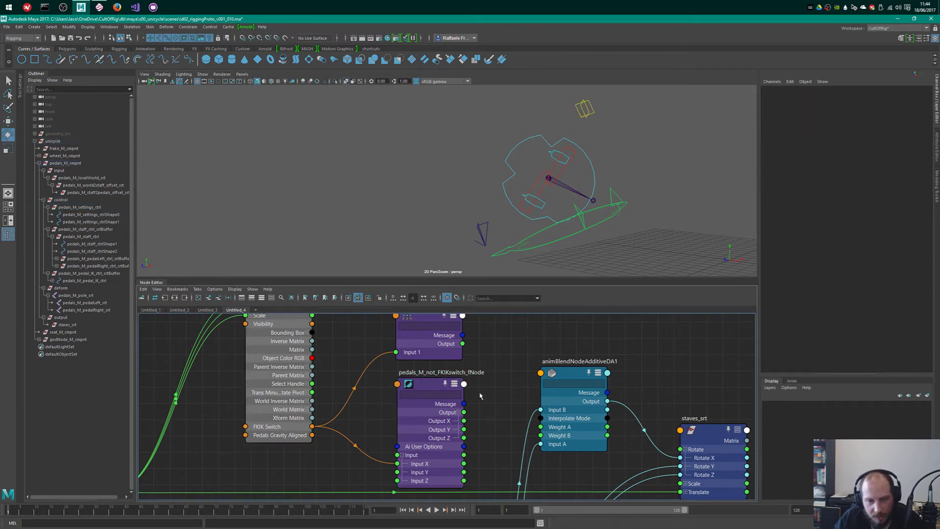
# - Connect Output X of pedals_M_not_FKIKswitch_fNode to the additive blend's Weight A and the Output of pedals_M_negate_FKIKblend_fNode to Weight B
pyautogui.scroll(2, 496, 398)
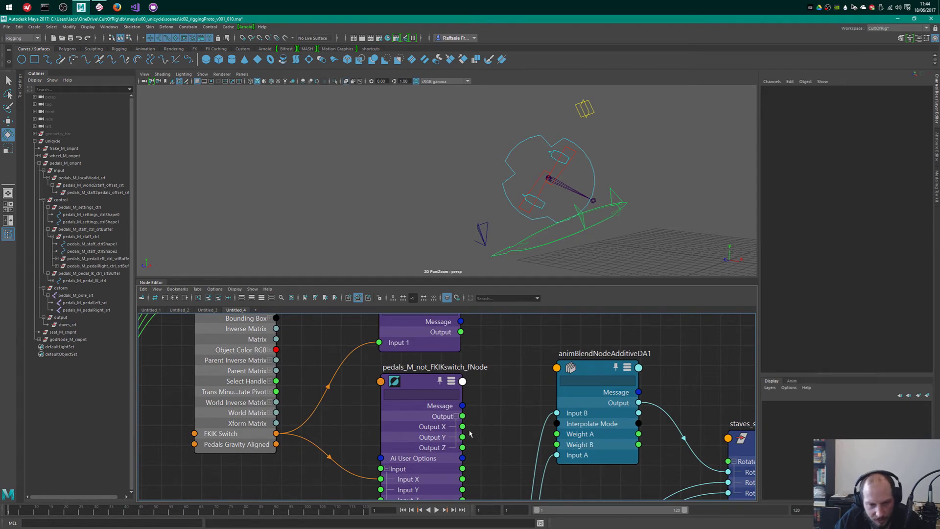
pyautogui.moveTo(462, 426); pyautogui.dragTo(557, 434)
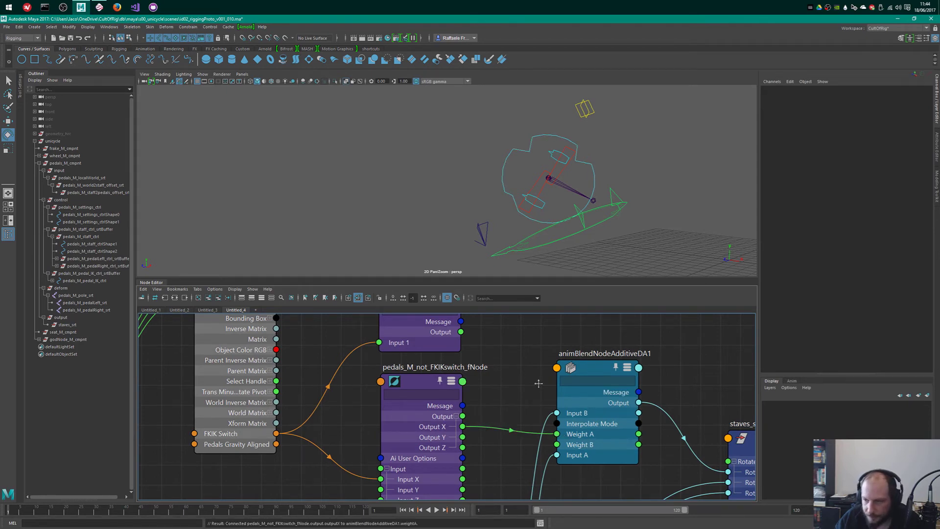
pyautogui.scroll(-1, 522, 383)
pyautogui.scroll(-2, 522, 380)
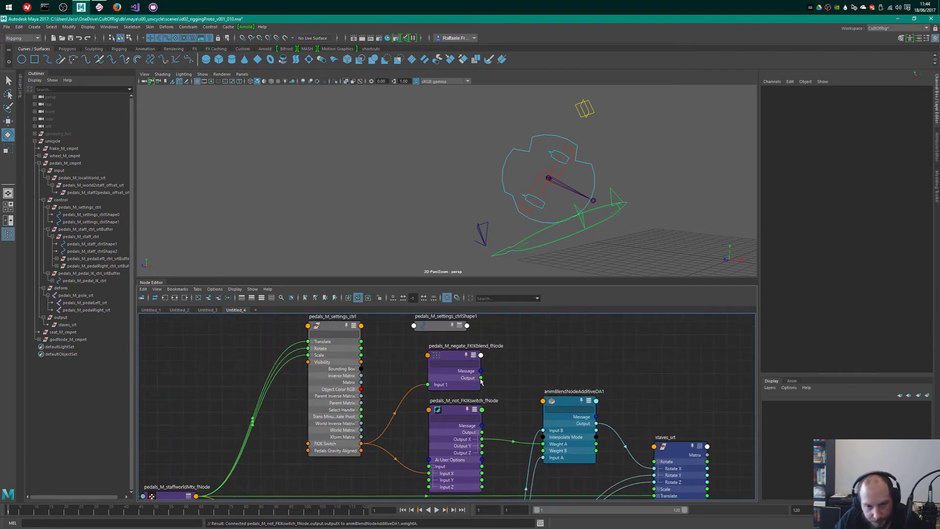
pyautogui.moveTo(481, 377); pyautogui.dragTo(543, 451)
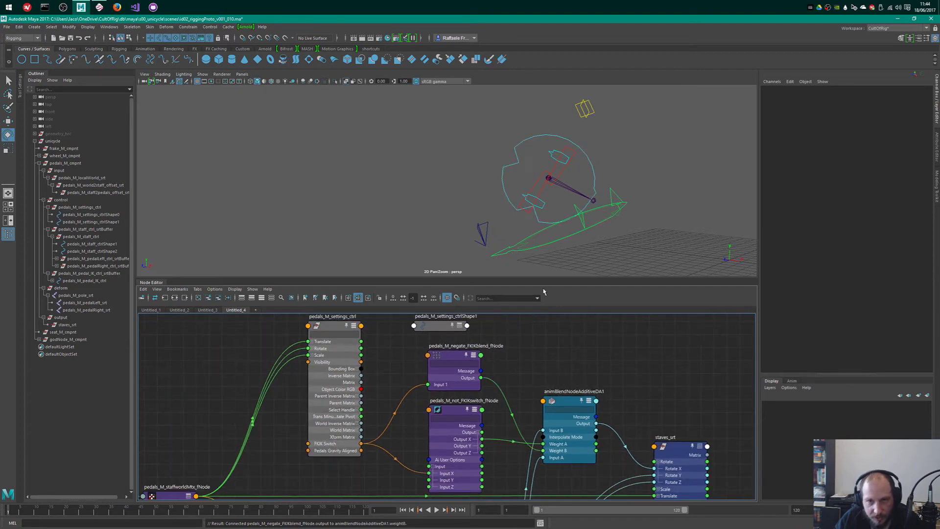
# - Move the pedal IK control to test the pedals' rotation, and turn FKIK Switch on for pedals_M_settings_ctrl
pyautogui.click(558, 174)
pyautogui.moveTo(540, 205); pyautogui.dragTo(453, 209)
pyautogui.click(485, 227)
pyautogui.press('w')
pyautogui.click(586, 108)
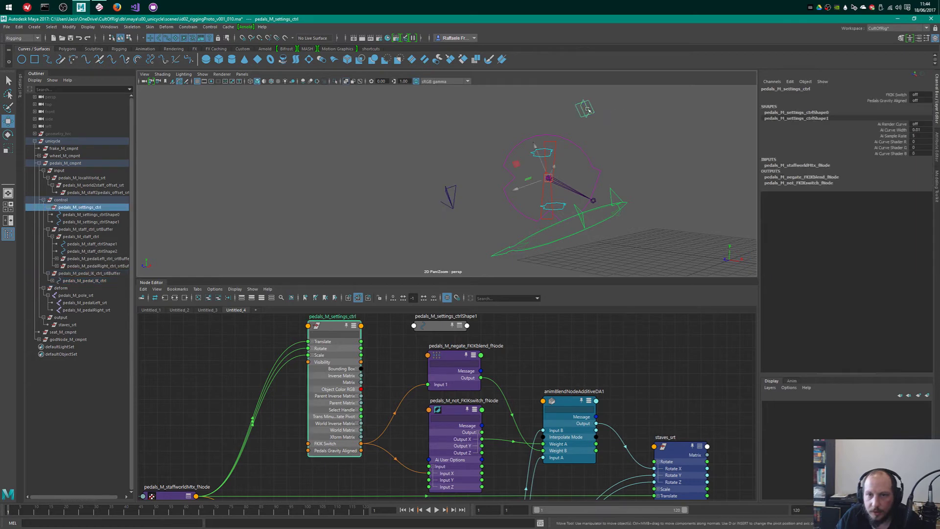
pyautogui.click(895, 94)
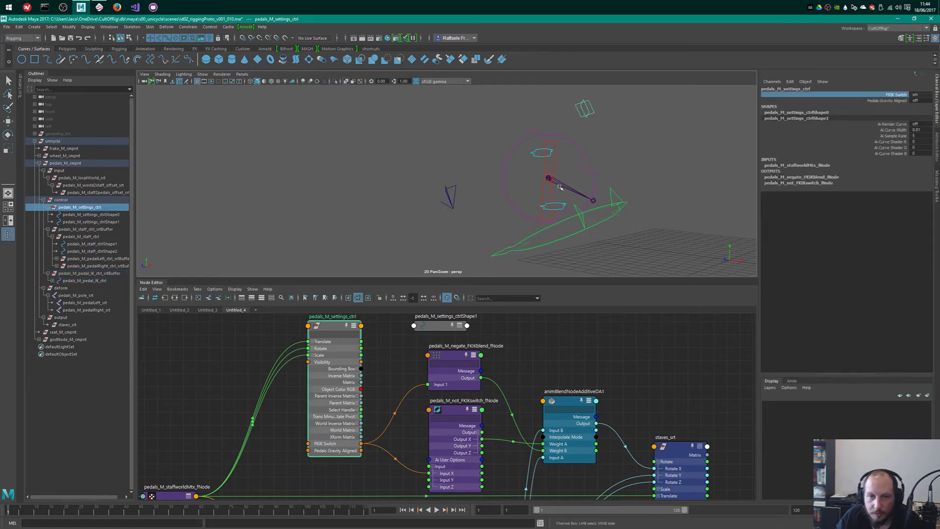
# - Move pedals_M_pedal_IK_ctrl around in the viewport to test the pedals with FKIK Switch on
pyautogui.click(433, 214)
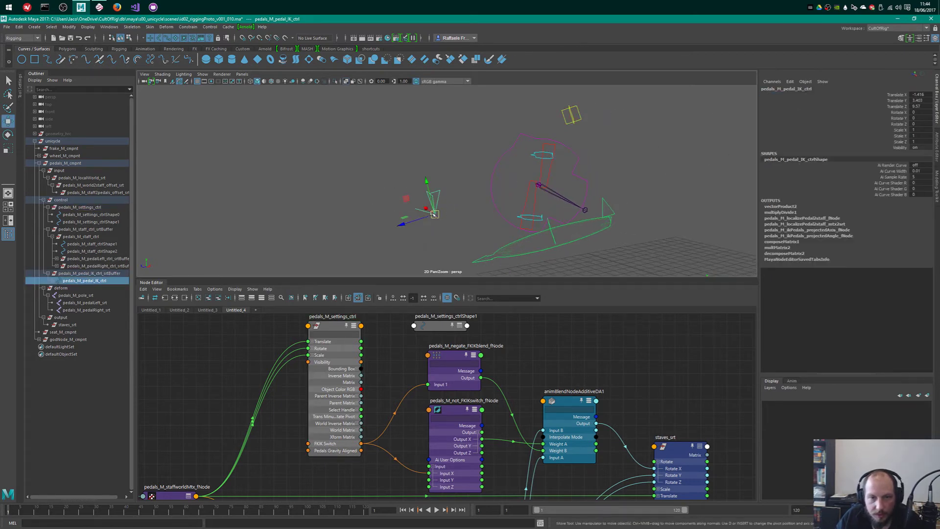
pyautogui.moveTo(518, 269); pyautogui.dragTo(419, 209)
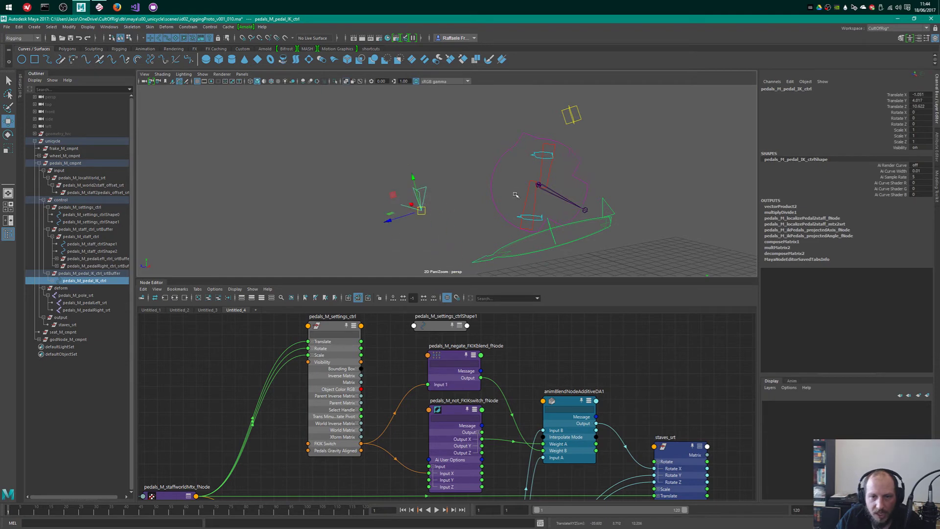
pyautogui.keyDown('alt'); pyautogui.moveTo(516, 195); pyautogui.dragTo(606, 189); pyautogui.keyUp('alt')
pyautogui.moveTo(453, 223); pyautogui.dragTo(607, 249)
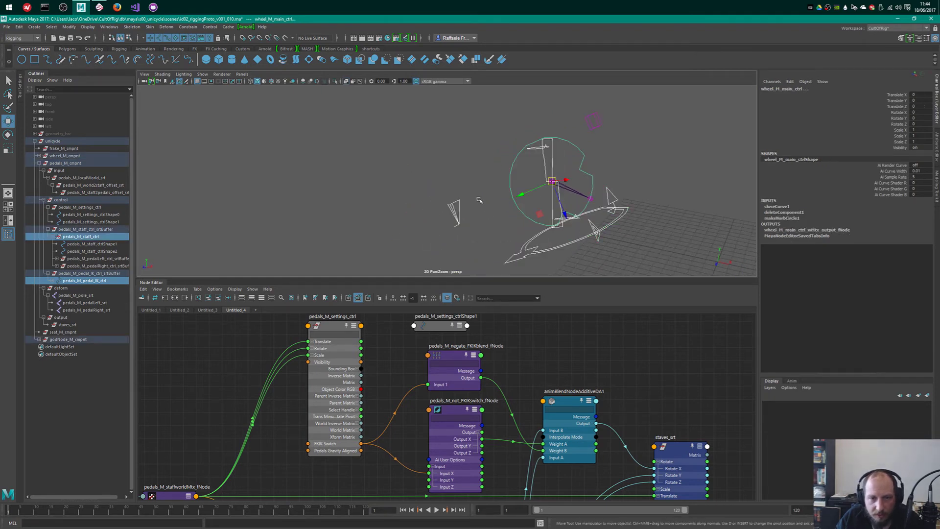
pyautogui.hotkey('ctrl', 'z')
pyautogui.keyDown('alt'); pyautogui.moveTo(539, 213); pyautogui.dragTo(534, 213); pyautogui.keyUp('alt')
pyautogui.moveTo(434, 216); pyautogui.dragTo(459, 227)
# - Set Translate X, Y and Z of pedals_M_pedal_IK_ctrl to 0 and deselect it
pyautogui.moveTo(914, 95); pyautogui.dragTo(914, 106)
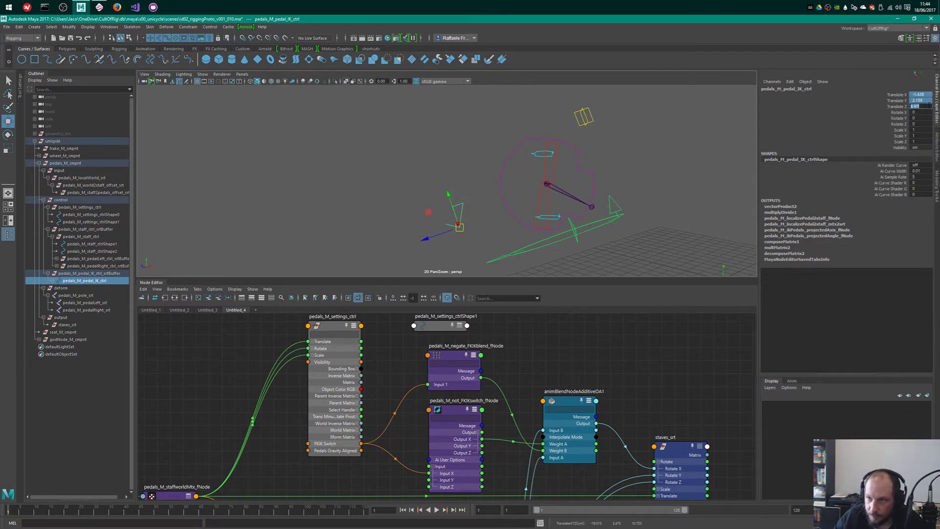
pyautogui.write('0')
pyautogui.press('Return')
pyautogui.click(649, 181)
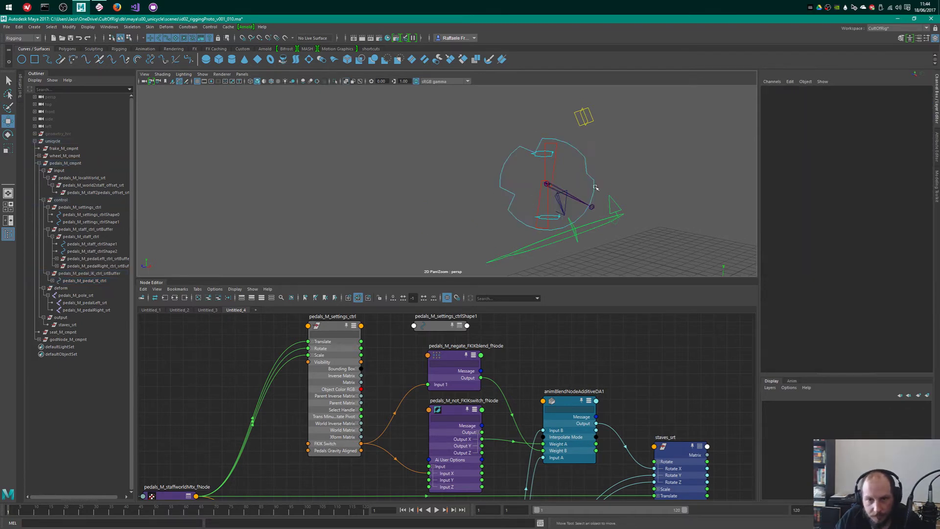
pyautogui.keyDown('alt'); pyautogui.moveTo(650, 181); pyautogui.dragTo(601, 210); pyautogui.keyUp('alt')
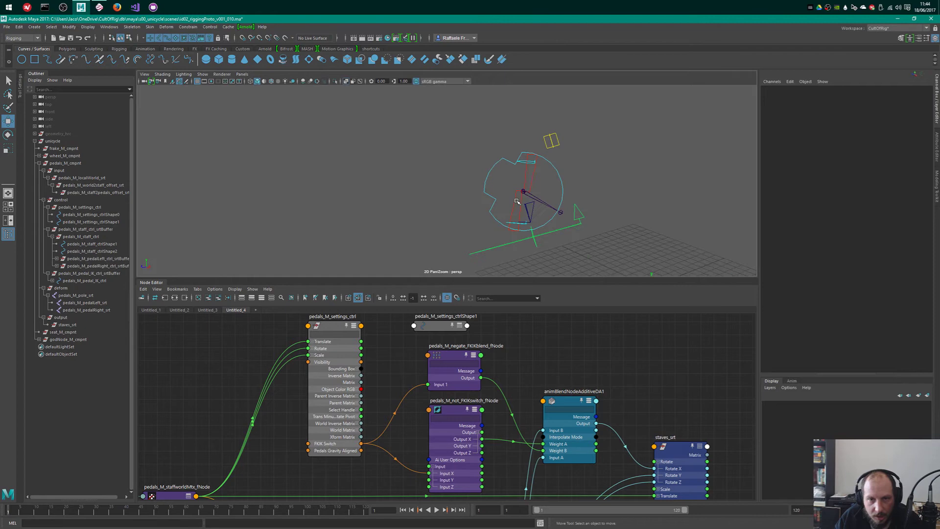
# - Turn FKIK Switch off for pedals_M_settings_ctrl
pyautogui.click(554, 156)
pyautogui.click(906, 95)
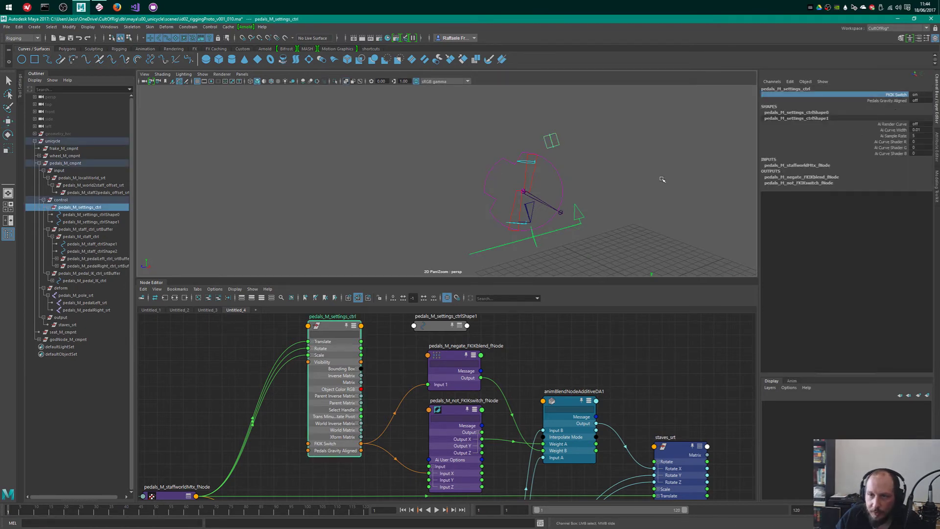
pyautogui.moveTo(535, 191); pyautogui.dragTo(669, 181, button='middle')
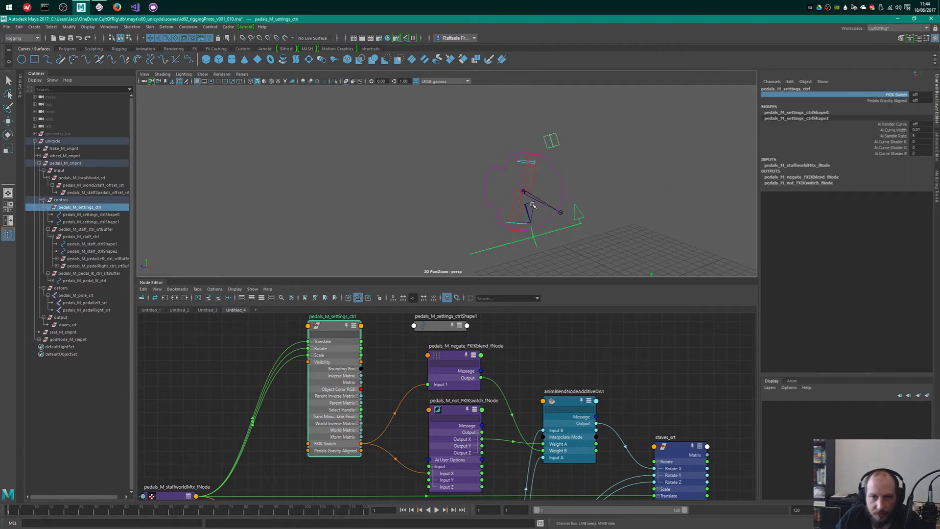
pyautogui.keyDown('alt'); pyautogui.moveTo(616, 186); pyautogui.dragTo(633, 182); pyautogui.keyUp('alt')
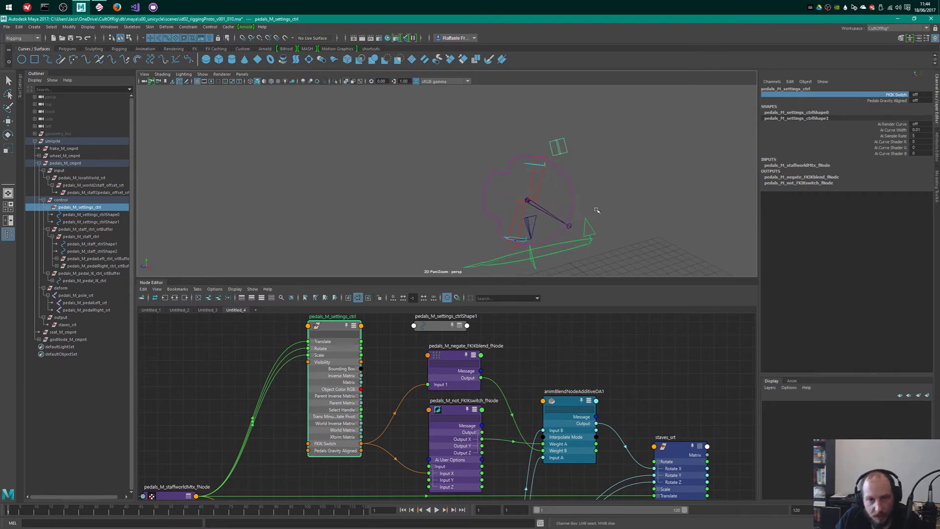
# - Set Rotate X of pedals_M_staff_ctrl to 0 and deselect it
pyautogui.press('w')
pyautogui.click(562, 203)
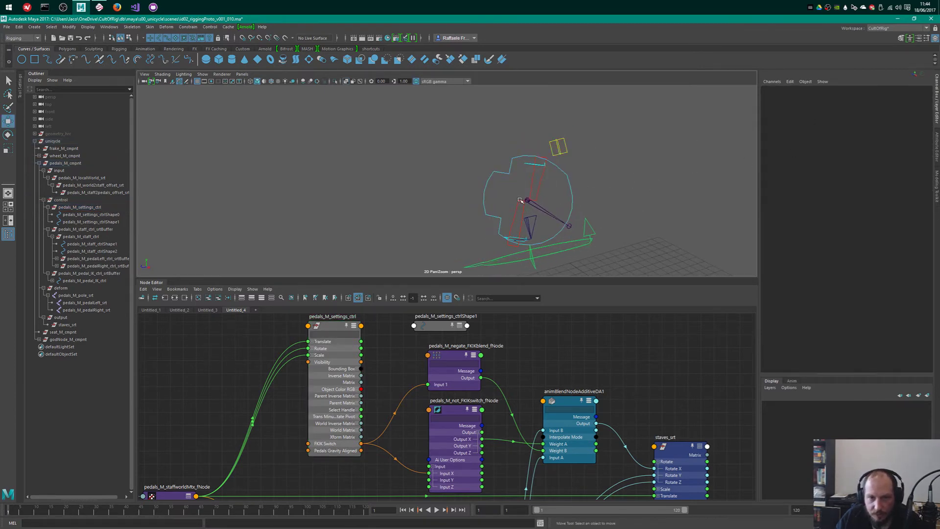
pyautogui.click(523, 209)
pyautogui.doubleClick(925, 113)
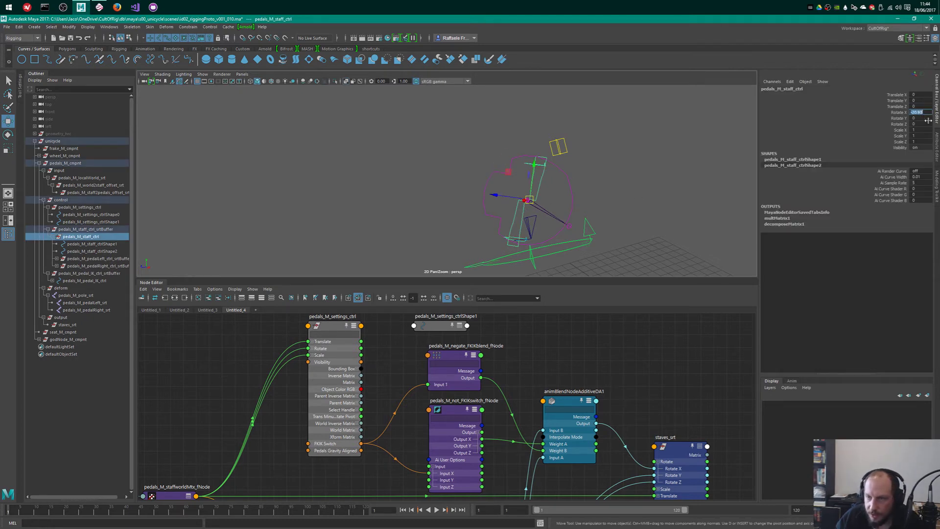
pyautogui.write('0')
pyautogui.press('Return')
pyautogui.keyDown('alt'); pyautogui.moveTo(605, 199); pyautogui.dragTo(615, 191, button='middle'); pyautogui.keyUp('alt')
pyautogui.keyDown('alt'); pyautogui.moveTo(616, 192); pyautogui.dragTo(657, 147); pyautogui.keyUp('alt')
pyautogui.click(651, 171)
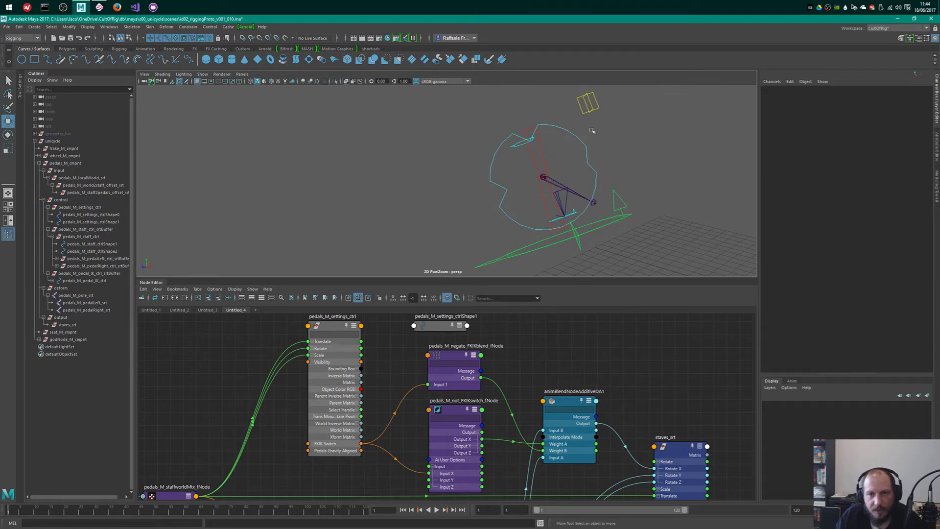
# - Save the unicycle rigging scene with the tested FK/IK setup
pyautogui.moveTo(595, 178)
pyautogui.keyDown('alt'); pyautogui.mouseDown()
pyautogui.moveTo(639, 153)
pyautogui.moveTo(594, 161)
pyautogui.moveTo(610, 145)
pyautogui.moveTo(553, 159)
pyautogui.moveTo(569, 168)
pyautogui.moveTo(566, 144)
pyautogui.moveTo(602, 167)
pyautogui.mouseUp(); pyautogui.keyUp('alt')
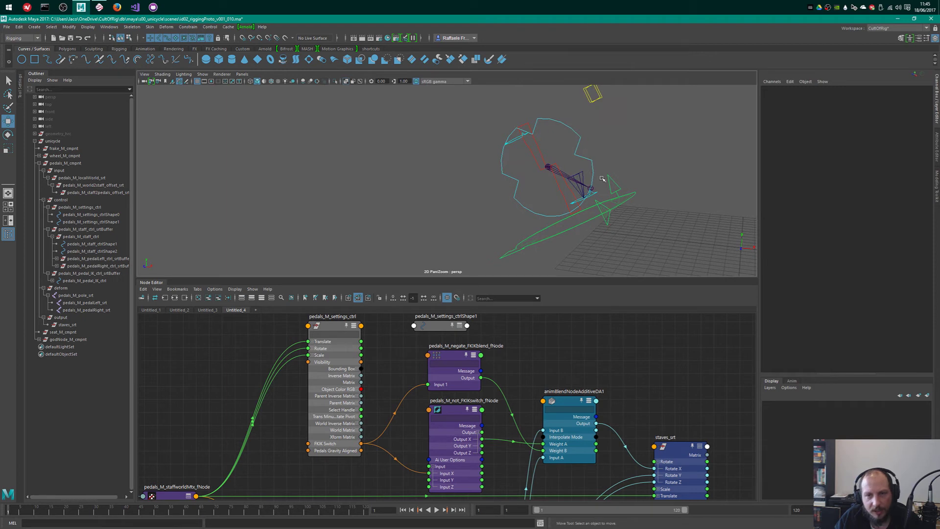
pyautogui.keyDown('alt'); pyautogui.moveTo(588, 159); pyautogui.dragTo(612, 181); pyautogui.keyUp('alt')
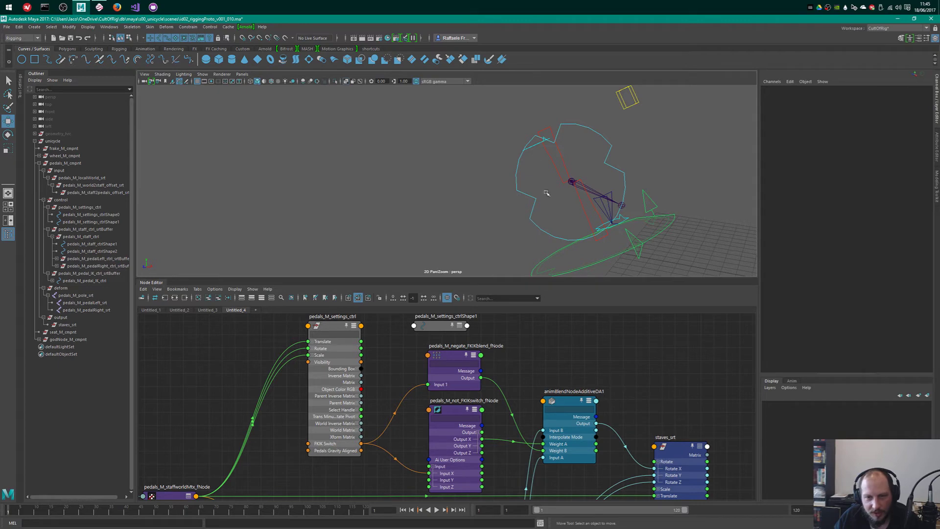
pyautogui.hotkey('ctrl', 's')
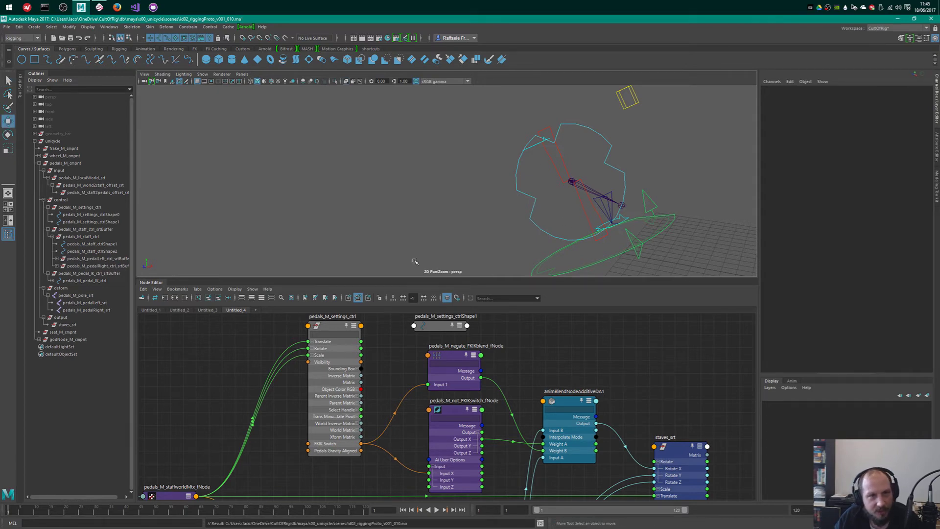
pyautogui.keyDown('alt'); pyautogui.moveTo(538, 164); pyautogui.dragTo(570, 198); pyautogui.keyUp('alt')
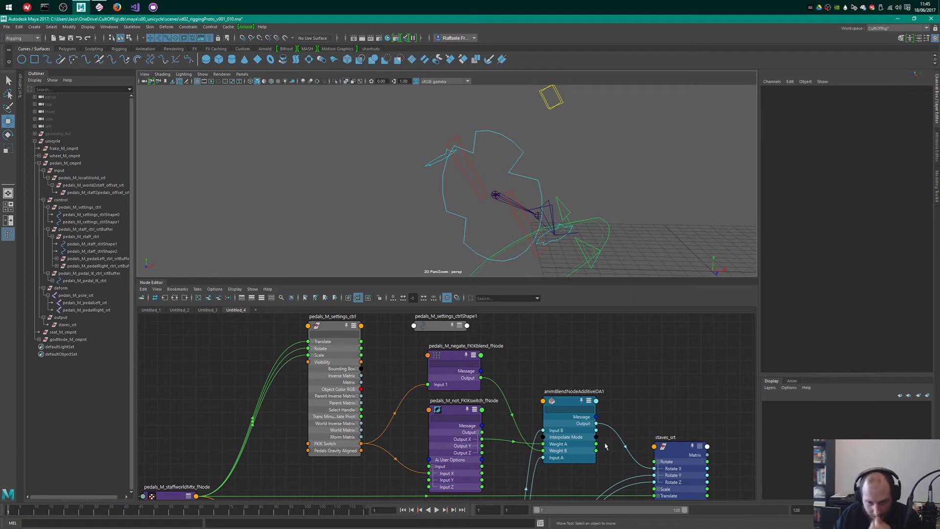
pyautogui.press('q')
pyautogui.keyDown('alt'); pyautogui.moveTo(599, 186); pyautogui.dragTo(543, 207); pyautogui.keyUp('alt')
# - Tidy the lower node network by placing pedals_M_staff_ctrl and multMatrix1 closely below composeMatrix1 and multMatrix2
pyautogui.keyDown('alt'); pyautogui.moveTo(643, 364); pyautogui.dragTo(600, 353, button='right'); pyautogui.keyUp('alt')
pyautogui.keyDown('alt'); pyautogui.moveTo(600, 455); pyautogui.dragTo(589, 398, button='middle'); pyautogui.keyUp('alt')
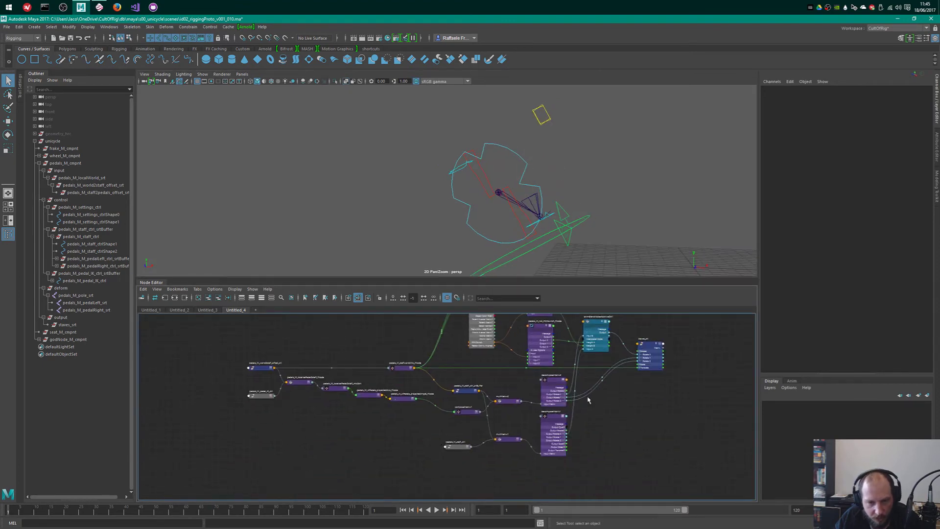
pyautogui.keyDown('alt'); pyautogui.moveTo(572, 219); pyautogui.dragTo(542, 201); pyautogui.keyUp('alt')
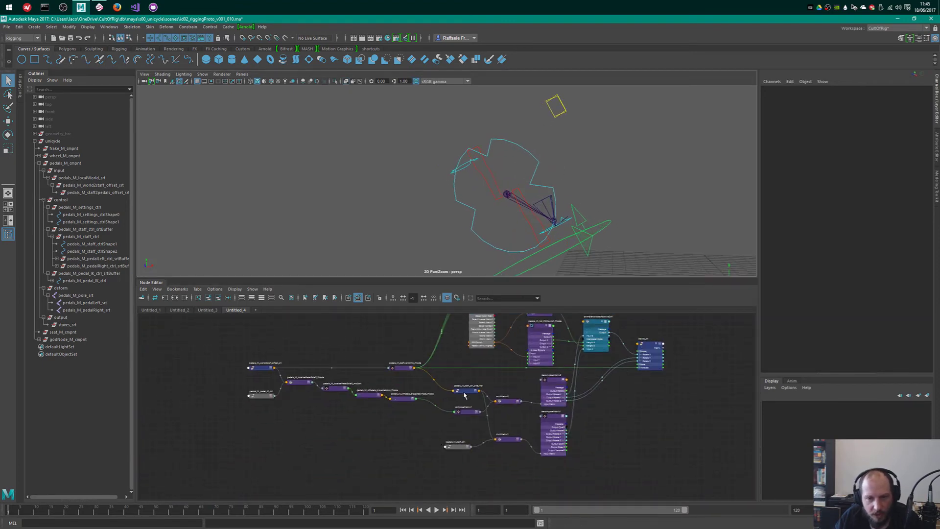
pyautogui.keyDown('alt'); pyautogui.moveTo(531, 415); pyautogui.dragTo(558, 438, button='right'); pyautogui.keyUp('alt')
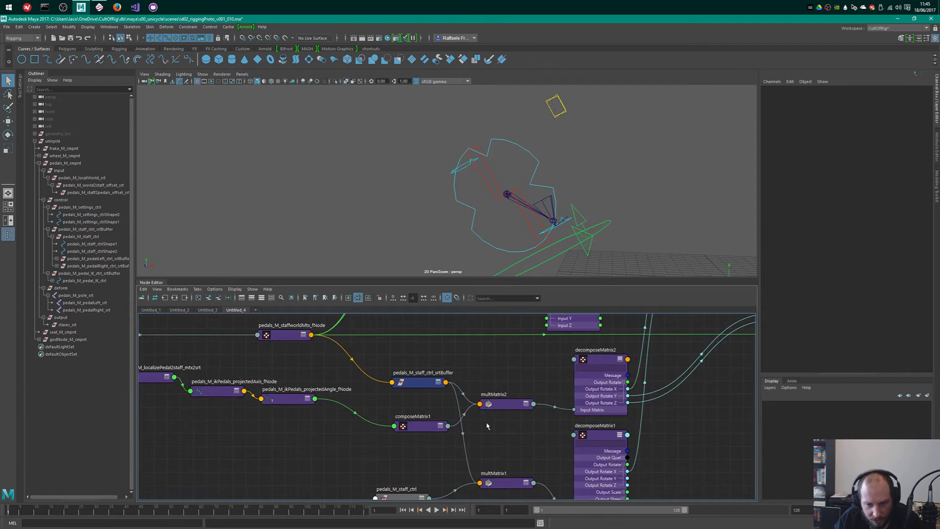
pyautogui.keyDown('alt'); pyautogui.moveTo(490, 457); pyautogui.dragTo(501, 388, button='middle'); pyautogui.keyUp('alt')
pyautogui.moveTo(393, 390); pyautogui.dragTo(514, 378)
pyautogui.click(458, 373)
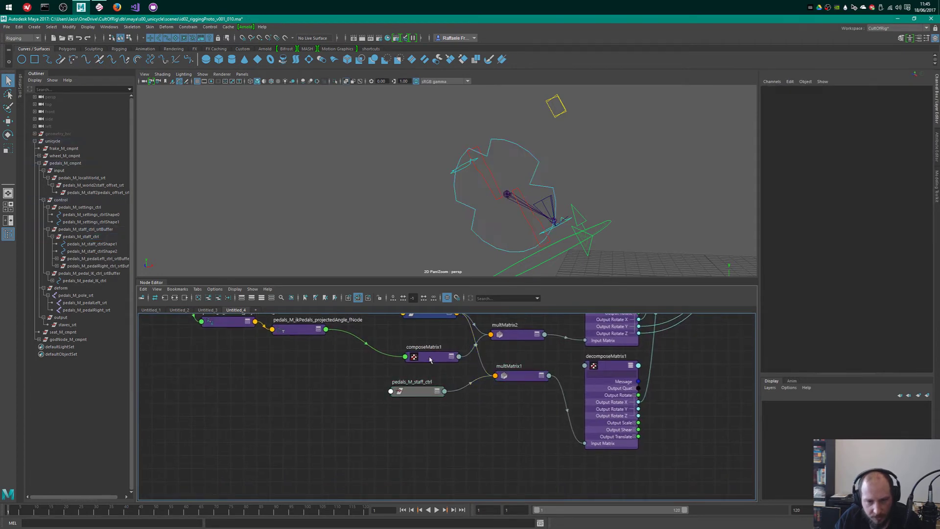
pyautogui.moveTo(430, 360); pyautogui.dragTo(426, 352)
pyautogui.moveTo(417, 393); pyautogui.dragTo(428, 389)
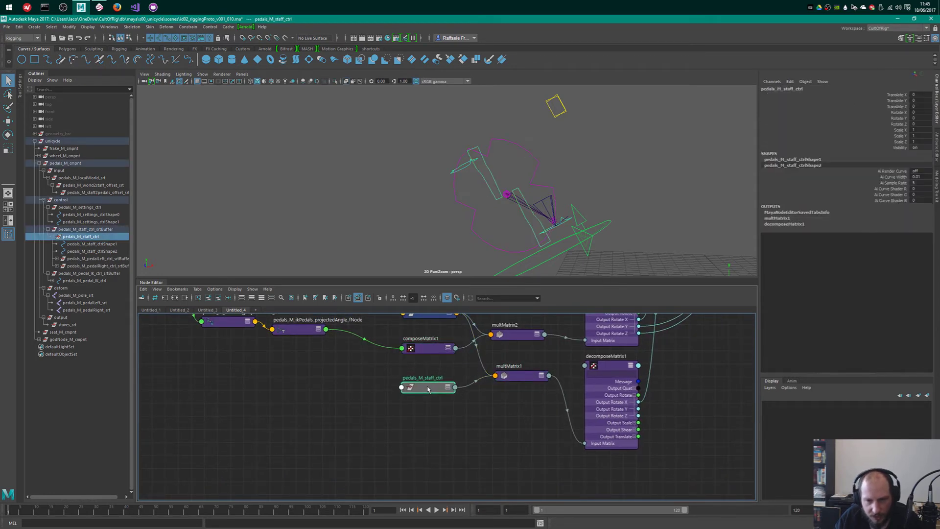
# - Collapse decomposeMatrix1 and decomposeMatrix2 to their simplest display and place them beside multMatrix1 and multMatrix2
pyautogui.keyDown('alt'); pyautogui.moveTo(520, 380); pyautogui.dragTo(501, 444, button='middle'); pyautogui.keyUp('alt')
pyautogui.click(589, 432)
pyautogui.press('1')
pyautogui.moveTo(590, 432); pyautogui.dragTo(590, 442)
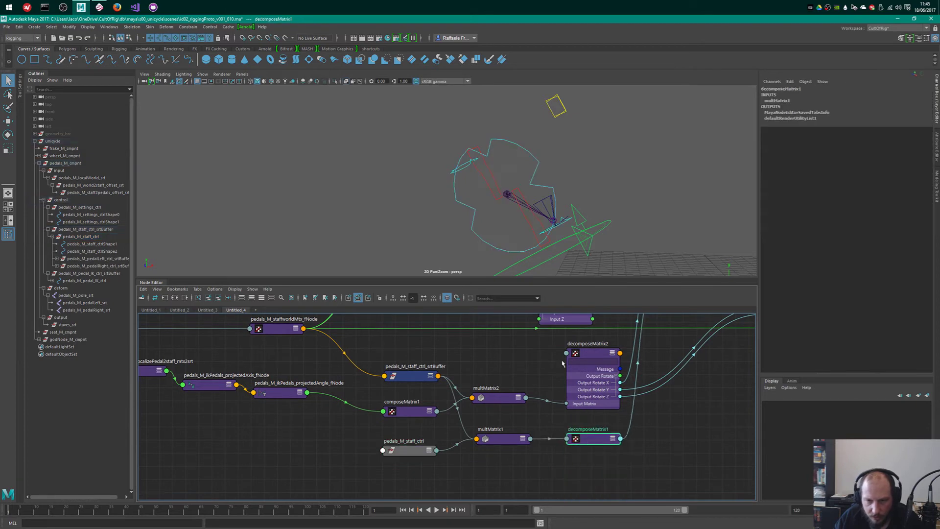
pyautogui.click(589, 353)
pyautogui.press('1')
pyautogui.moveTo(590, 353); pyautogui.dragTo(570, 382)
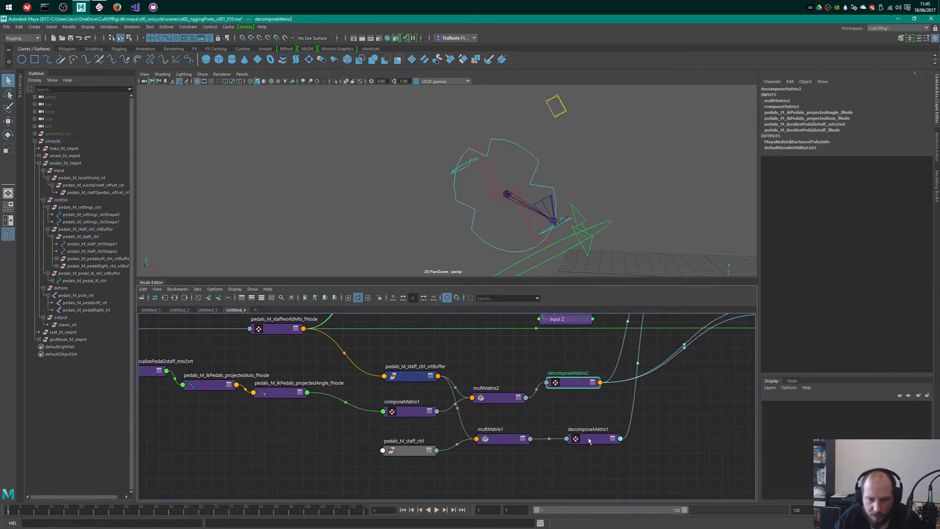
pyautogui.moveTo(588, 440); pyautogui.dragTo(578, 413)
pyautogui.moveTo(502, 439); pyautogui.dragTo(499, 430)
# - Collapse pedals_M_not_FKIKswitch_fNode and pedals_M_negate_FKIKblend_fNode, then stack them with the not node above the negate node, before the additive blend
pyautogui.keyDown('alt'); pyautogui.moveTo(610, 402); pyautogui.dragTo(538, 477, button='middle'); pyautogui.keyUp('alt')
pyautogui.keyDown('alt'); pyautogui.moveTo(582, 354); pyautogui.dragTo(610, 438, button='middle'); pyautogui.keyUp('alt')
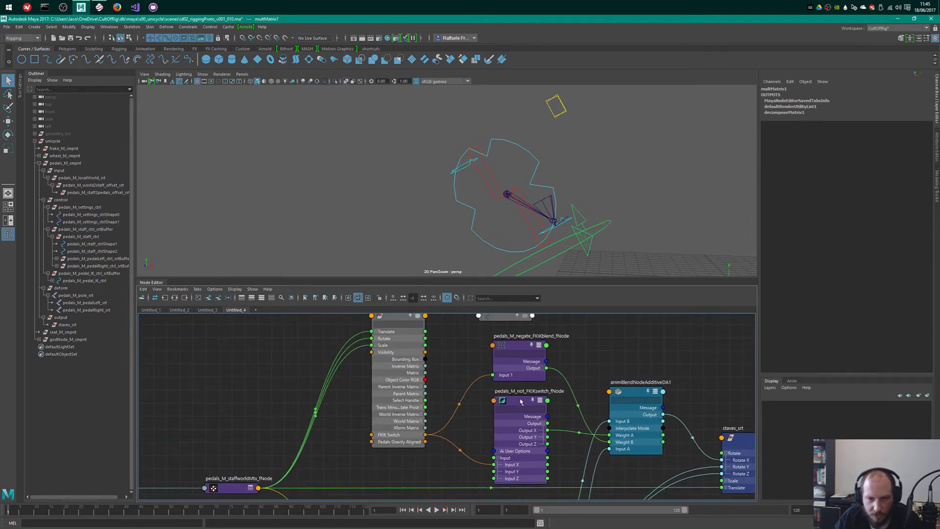
pyautogui.click(521, 401)
pyautogui.press('1')
pyautogui.moveTo(521, 401); pyautogui.dragTo(521, 416)
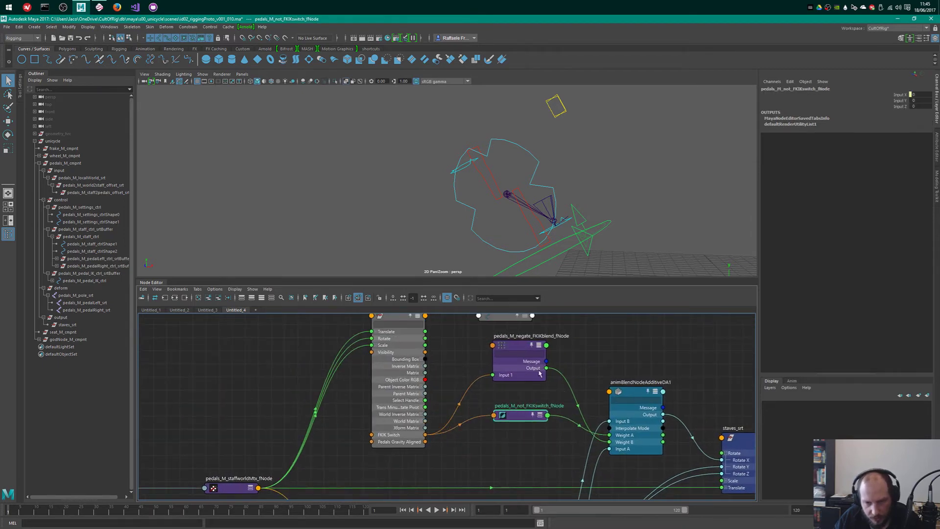
pyautogui.keyDown('shift'); pyautogui.click(513, 348); pyautogui.keyUp('shift')
pyautogui.press('1')
pyautogui.moveTo(520, 345); pyautogui.dragTo(520, 399)
pyautogui.click(527, 387)
pyautogui.keyDown('shift'); pyautogui.click(522, 444); pyautogui.keyUp('shift')
pyautogui.click(548, 397)
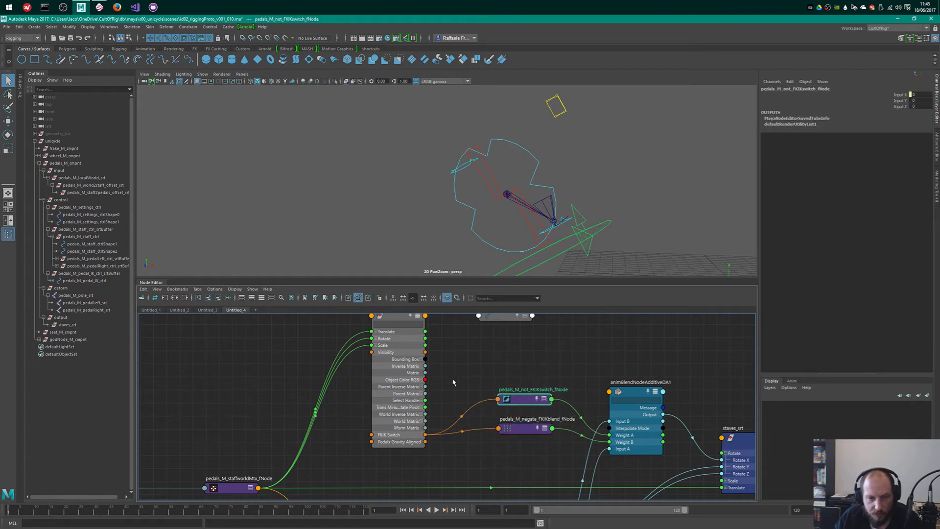
# - Collapse the pedals_M_settings_ctrl node and place it just before the not and negate nodes
pyautogui.keyDown('alt'); pyautogui.moveTo(453, 383); pyautogui.dragTo(511, 424, button='middle'); pyautogui.keyUp('alt')
pyautogui.click(458, 356)
pyautogui.press('1')
pyautogui.moveTo(460, 357); pyautogui.dragTo(504, 460)
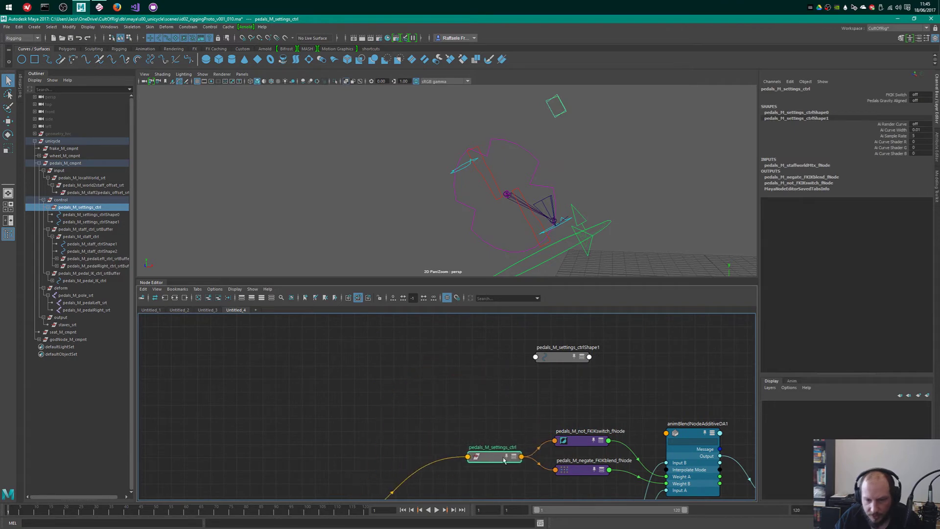
# - Remove the unconnected pedals_M_settings_ctrlShape1 node from the node graph
pyautogui.keyDown('alt'); pyautogui.moveTo(504, 459); pyautogui.dragTo(454, 464, button='middle'); pyautogui.keyUp('alt')
pyautogui.click(537, 361)
pyautogui.press('Delete')
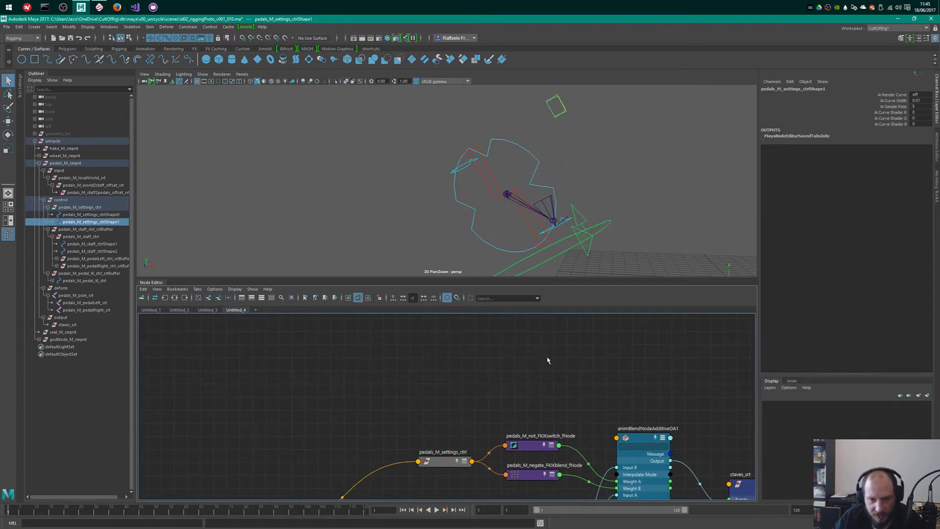
# - Move pedals_M_settings_ctrl and the not and negate nodes together closer to the staff world matrix connection line
pyautogui.keyDown('alt'); pyautogui.moveTo(604, 386); pyautogui.dragTo(453, 350, button='middle'); pyautogui.keyUp('alt')
pyautogui.keyDown('alt'); pyautogui.moveTo(549, 397); pyautogui.dragTo(667, 340, button='middle'); pyautogui.keyUp('alt')
pyautogui.keyDown('alt'); pyautogui.moveTo(488, 440); pyautogui.dragTo(399, 420, button='right'); pyautogui.keyUp('alt')
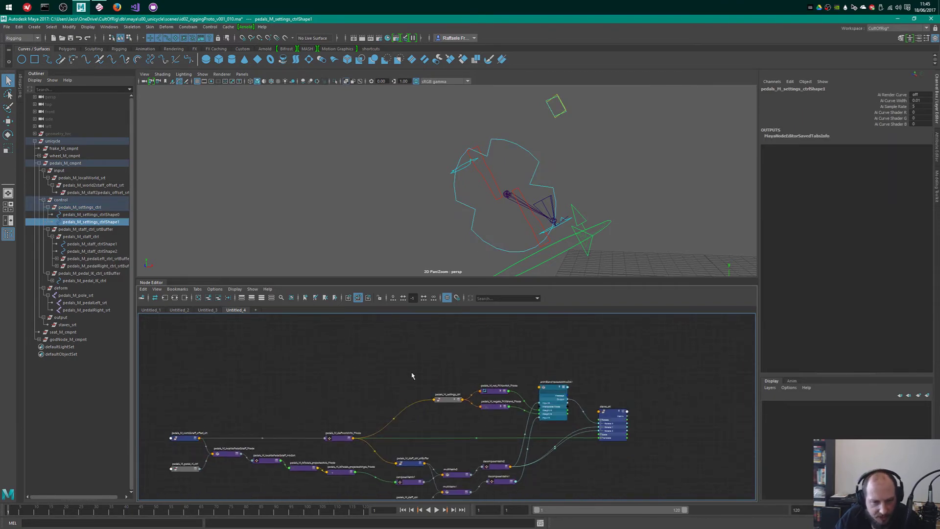
pyautogui.moveTo(411, 371); pyautogui.dragTo(503, 412)
pyautogui.click(303, 408)
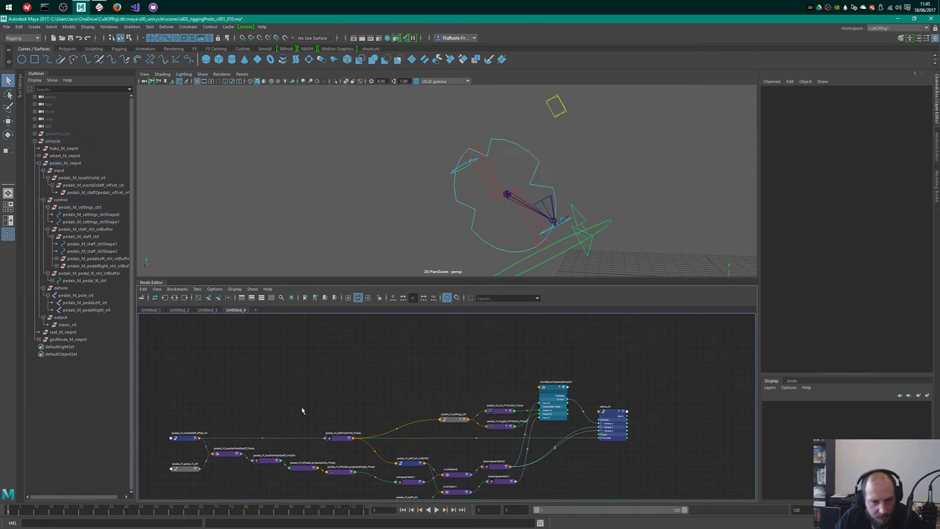
# - Shift pedals_M_staffworldMtx_fNode, the lower matrix chain and animBlendNodeAdditiveDA1 closer to staves_srt for a more compact layout
pyautogui.keyDown('alt'); pyautogui.moveTo(309, 400); pyautogui.dragTo(418, 382, button='middle'); pyautogui.keyUp('alt')
pyautogui.moveTo(448, 418); pyautogui.dragTo(478, 420)
pyautogui.moveTo(235, 405); pyautogui.dragTo(534, 499)
pyautogui.moveTo(597, 453)
pyautogui.mouseDown()
pyautogui.moveTo(629, 450)
pyautogui.moveTo(614, 448)
pyautogui.mouseUp()
pyautogui.moveTo(658, 370); pyautogui.dragTo(679, 371)
pyautogui.click(677, 344)
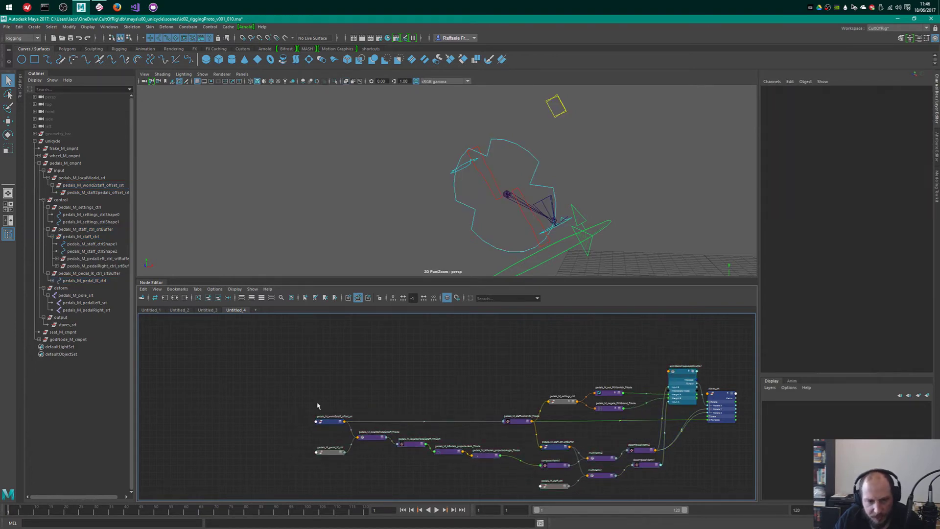
# - Frame the whole network and examine its input nodes, pedals_M_world2staff_offset_srt and pedals_M_pedal_IK_ctrl
pyautogui.press('a')
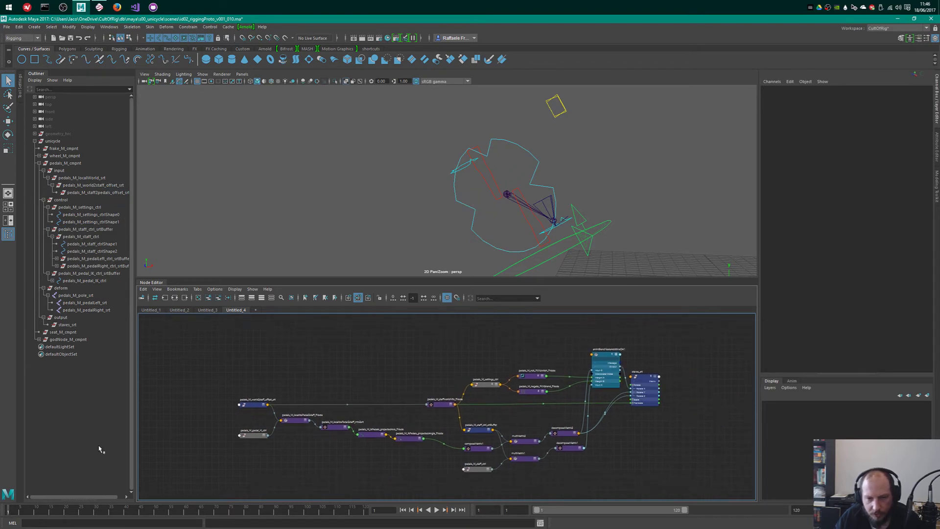
pyautogui.moveTo(252, 398); pyautogui.dragTo(294, 447)
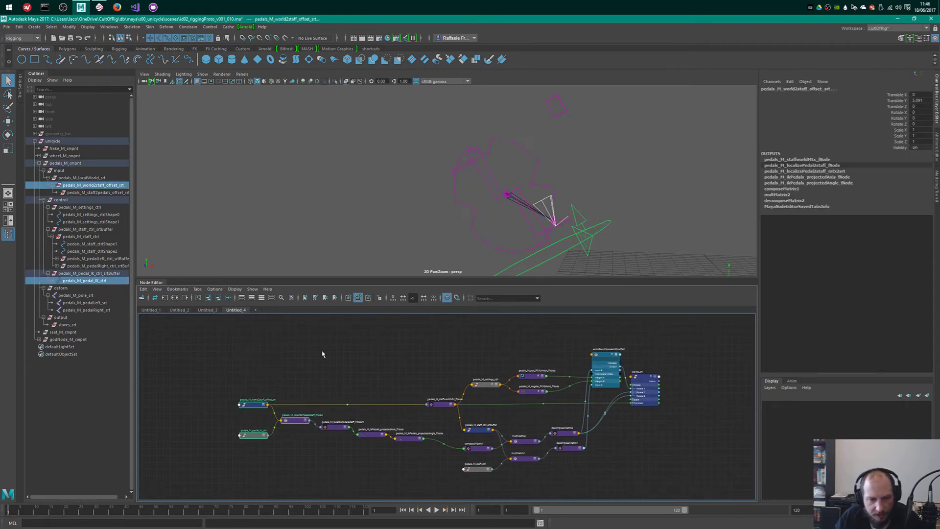
pyautogui.moveTo(243, 387); pyautogui.dragTo(260, 409)
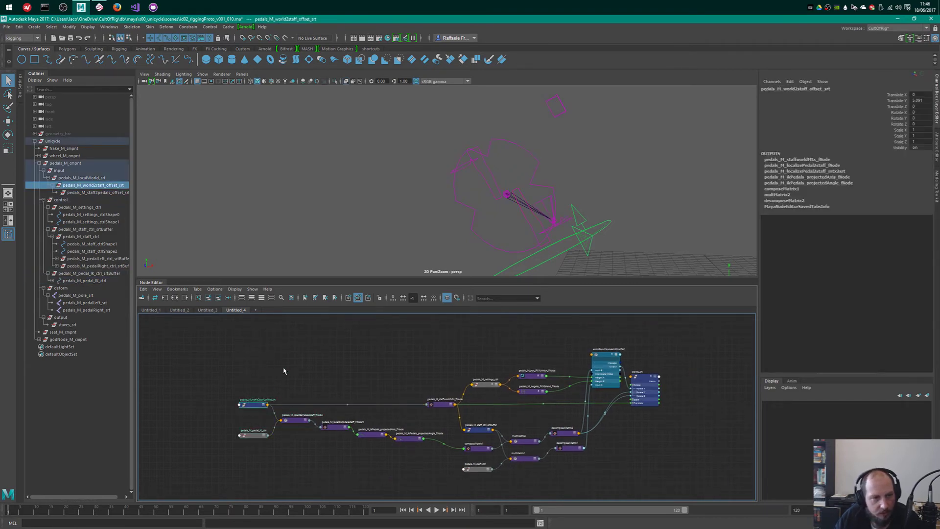
pyautogui.keyDown('ctrl'); pyautogui.click(92, 192); pyautogui.keyUp('ctrl')
pyautogui.click(262, 436)
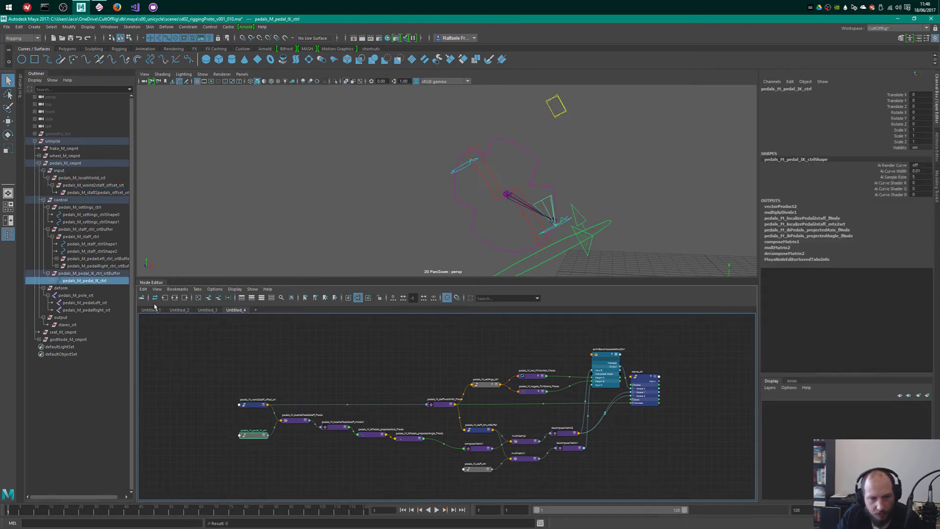
# - Trace the network through staves_srt, the FKIK switch nodes, the additive blend, pedals_M_world2staff_offset_srt and pedals_M_staffworldMtx_fNode to examine their connections
pyautogui.click(650, 389)
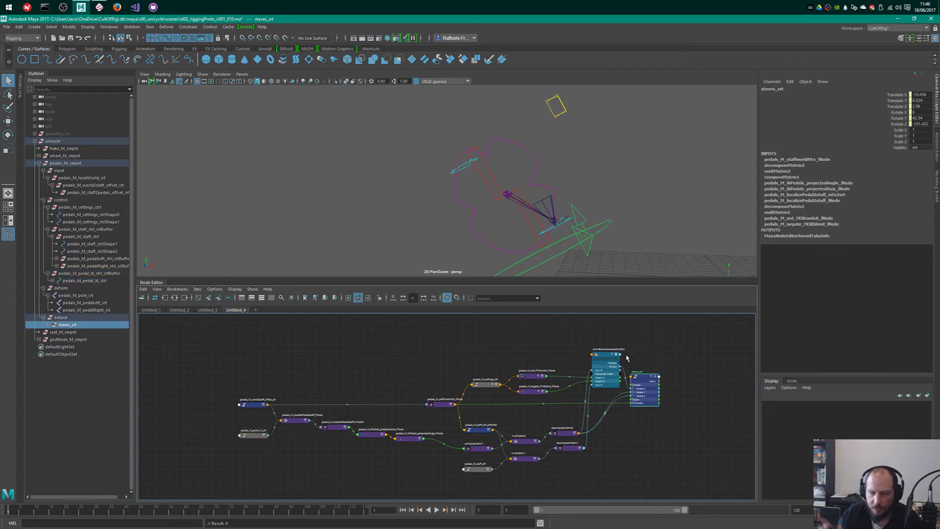
pyautogui.click(533, 375)
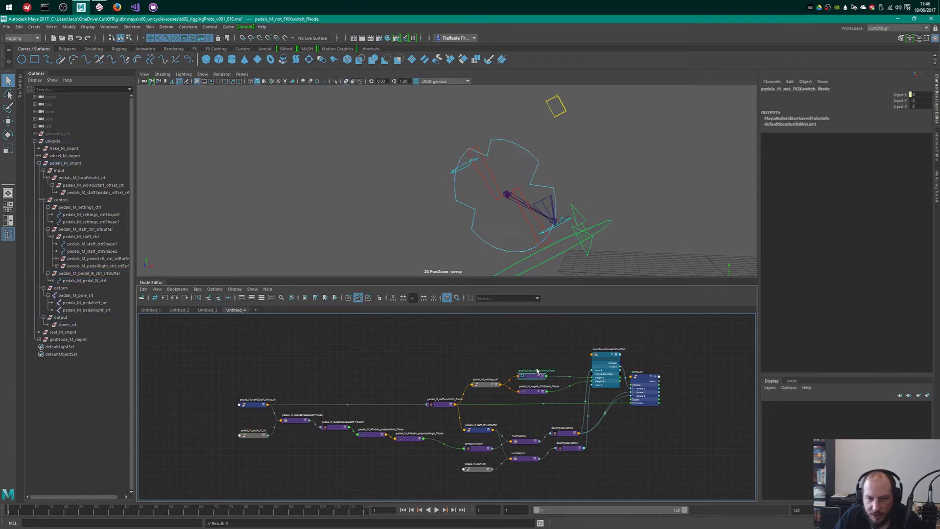
pyautogui.scroll(2, 553, 340)
pyautogui.moveTo(637, 361); pyautogui.dragTo(645, 369)
pyautogui.moveTo(692, 391); pyautogui.dragTo(711, 397)
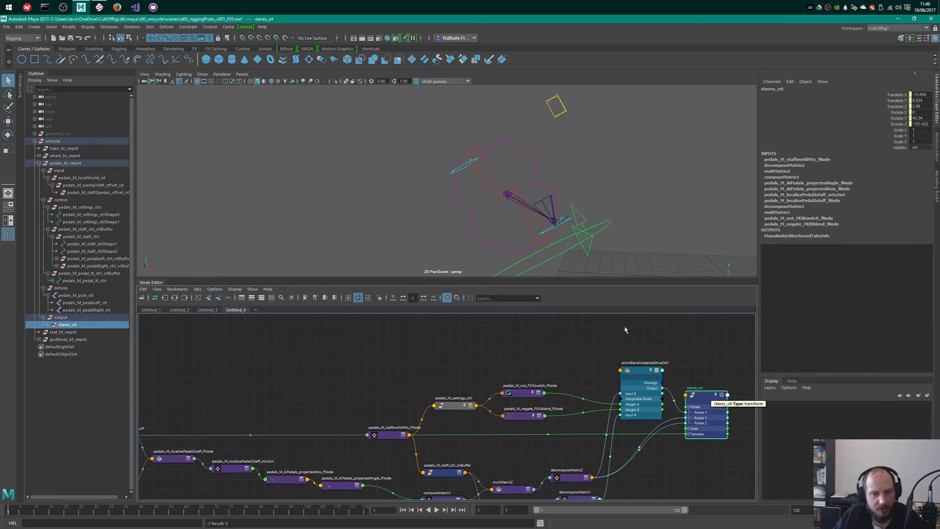
pyautogui.moveTo(384, 437); pyautogui.dragTo(380, 438)
pyautogui.keyDown('alt'); pyautogui.moveTo(251, 424); pyautogui.dragTo(426, 407, button='middle'); pyautogui.keyUp('alt')
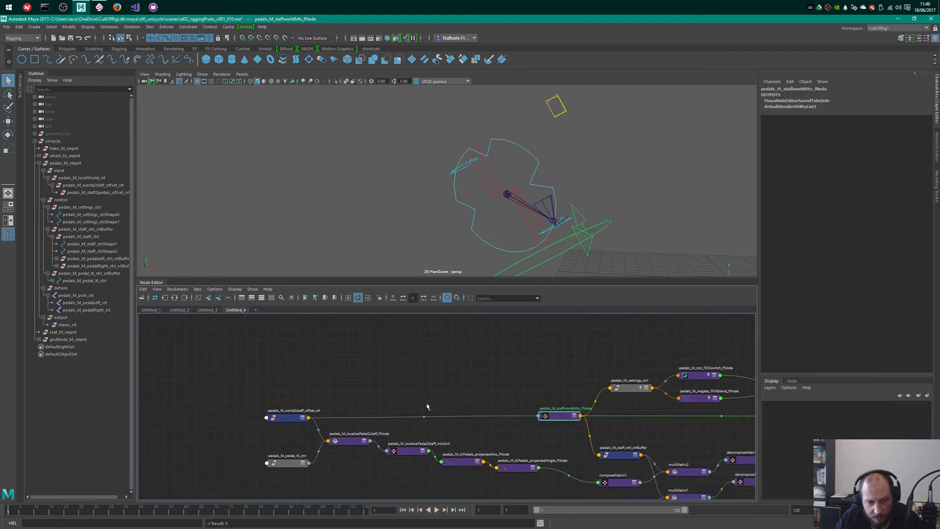
pyautogui.click(283, 419)
pyautogui.keyDown('alt'); pyautogui.moveTo(724, 393); pyautogui.dragTo(437, 411, button='middle'); pyautogui.keyUp('alt')
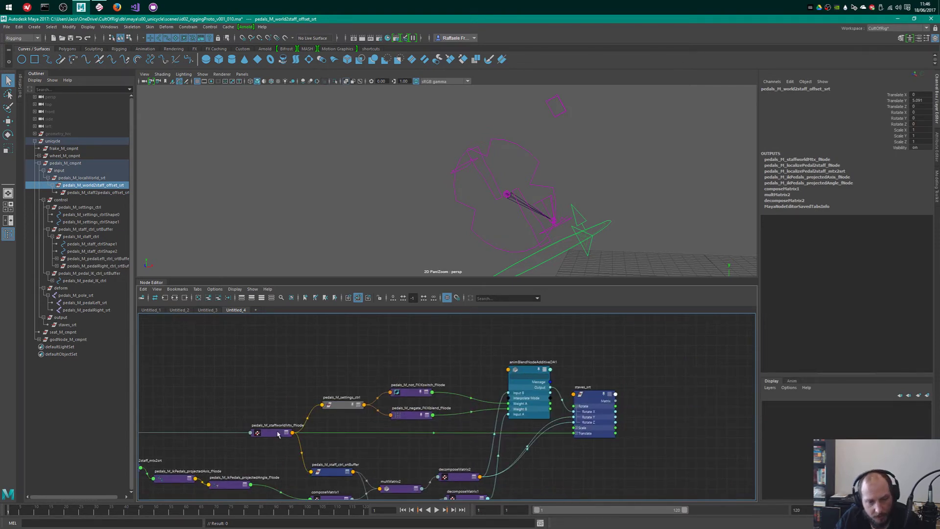
pyautogui.moveTo(277, 433); pyautogui.dragTo(281, 437)
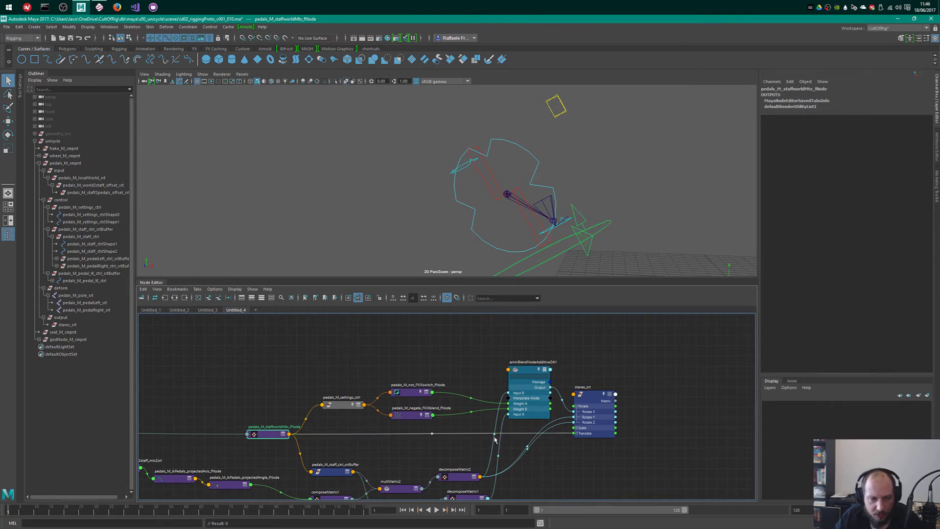
# - Add pedals_M_pole_srt to the node network in the empty area below staves_srt
pyautogui.keyDown('alt'); pyautogui.moveTo(456, 397); pyautogui.dragTo(477, 395, button='middle'); pyautogui.keyUp('alt')
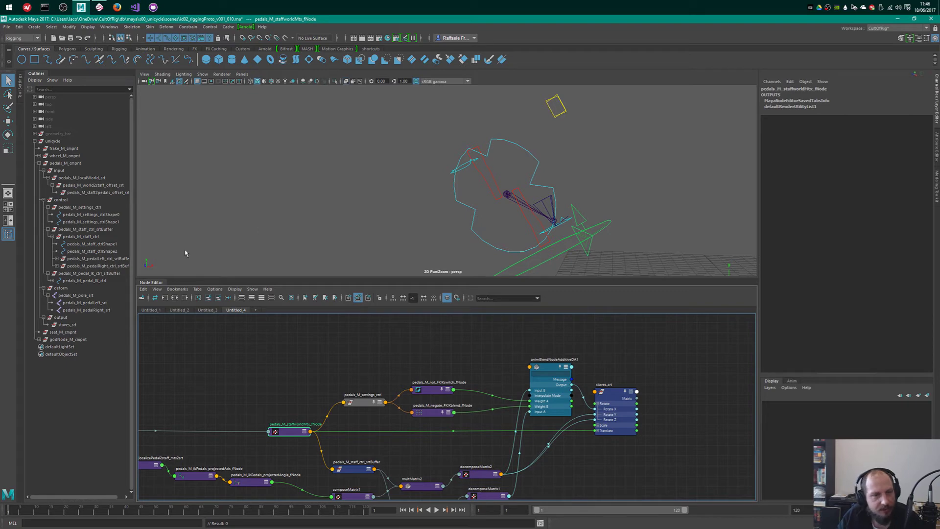
pyautogui.keyDown('alt'); pyautogui.moveTo(580, 248); pyautogui.dragTo(546, 267); pyautogui.keyUp('alt')
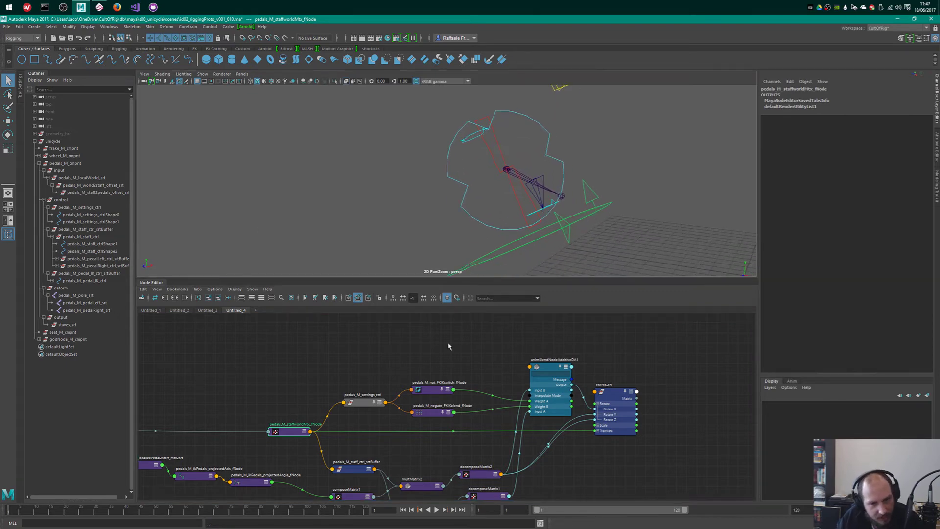
pyautogui.click(84, 296)
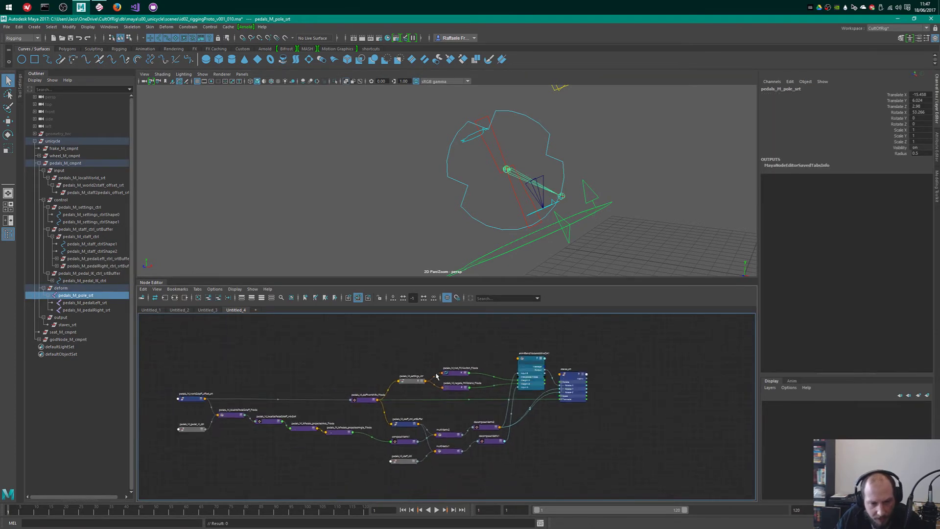
pyautogui.moveTo(59, 297); pyautogui.dragTo(580, 420, button='middle')
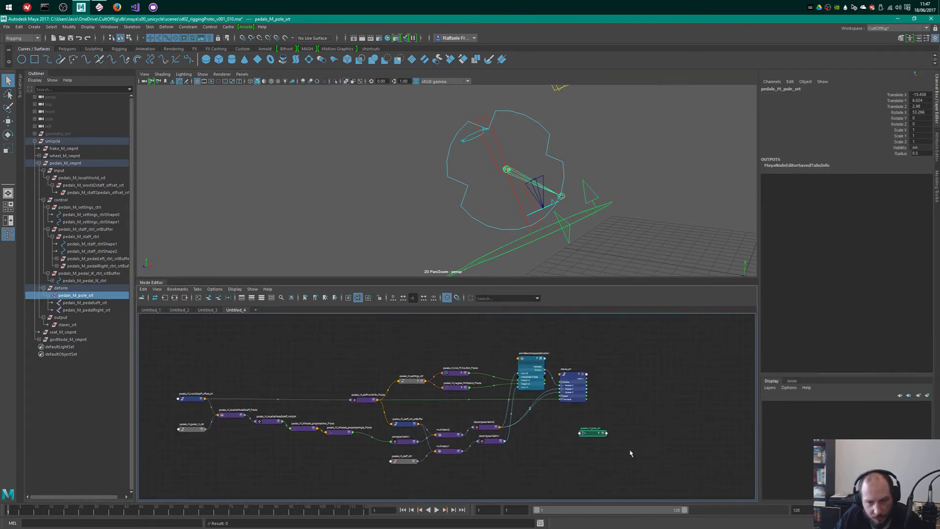
pyautogui.keyDown('alt'); pyautogui.moveTo(587, 460); pyautogui.dragTo(681, 470, button='right'); pyautogui.keyUp('alt')
pyautogui.keyDown('alt'); pyautogui.moveTo(399, 381); pyautogui.dragTo(375, 425, button='middle'); pyautogui.keyUp('alt')
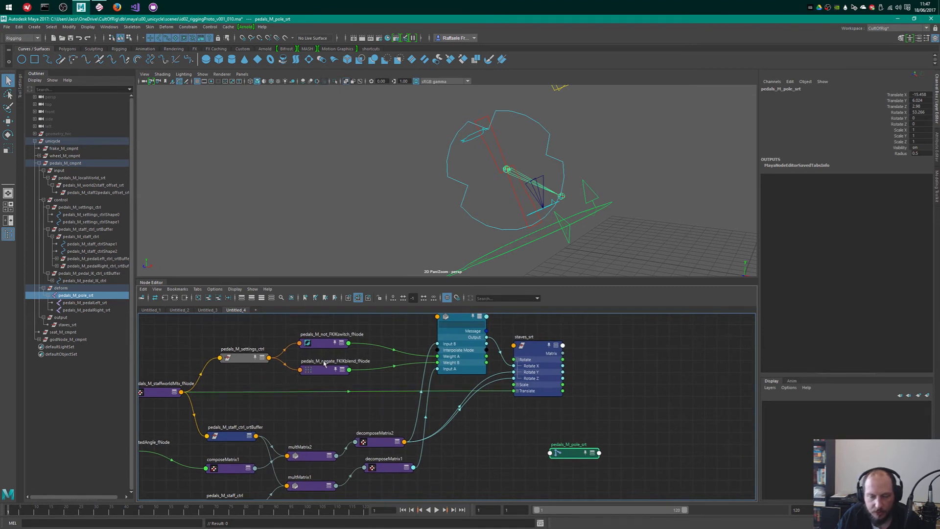
# - Switch pedals_M_pole_srt to its connected-attributes display and position it just beneath staves_srt
pyautogui.press('2')
pyautogui.moveTo(572, 451); pyautogui.dragTo(530, 423)
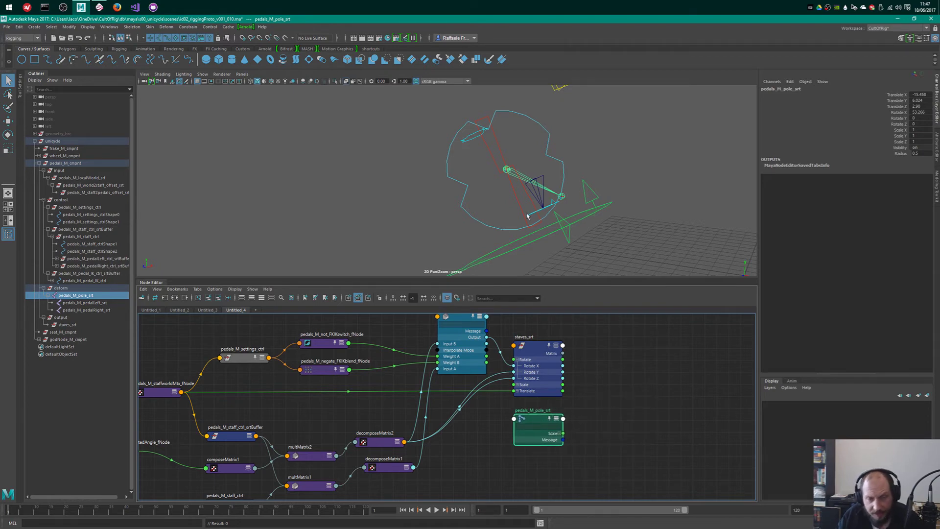
pyautogui.keyDown('alt'); pyautogui.moveTo(527, 216); pyautogui.dragTo(575, 224); pyautogui.keyUp('alt')
pyautogui.click(552, 422)
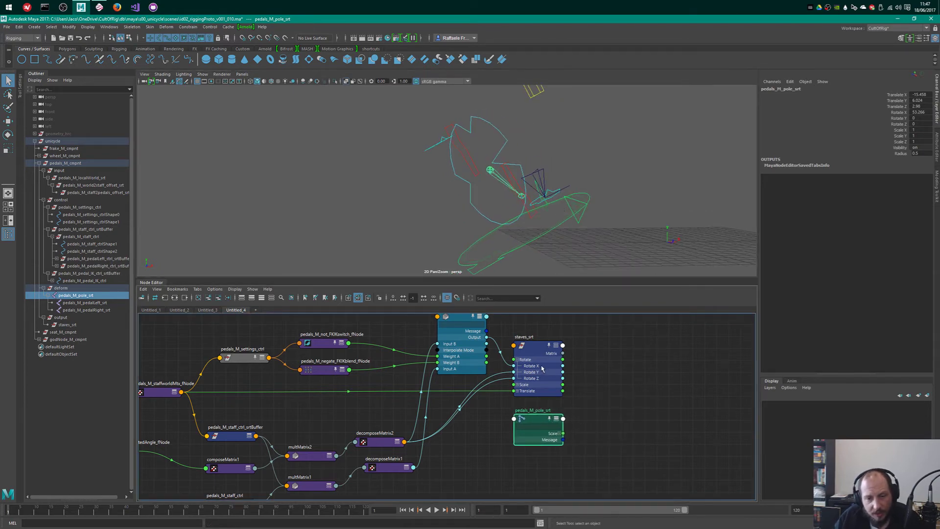
pyautogui.moveTo(517, 415); pyautogui.dragTo(575, 418)
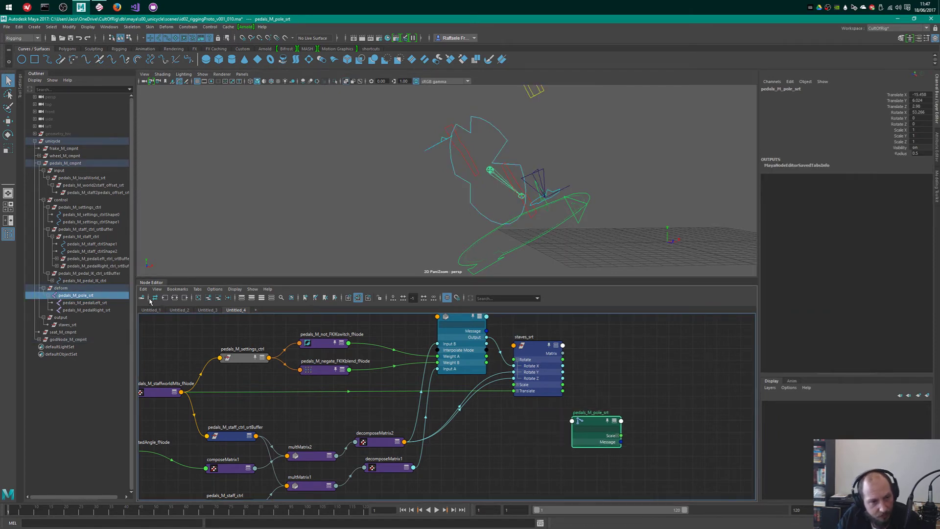
pyautogui.moveTo(616, 421); pyautogui.dragTo(572, 430)
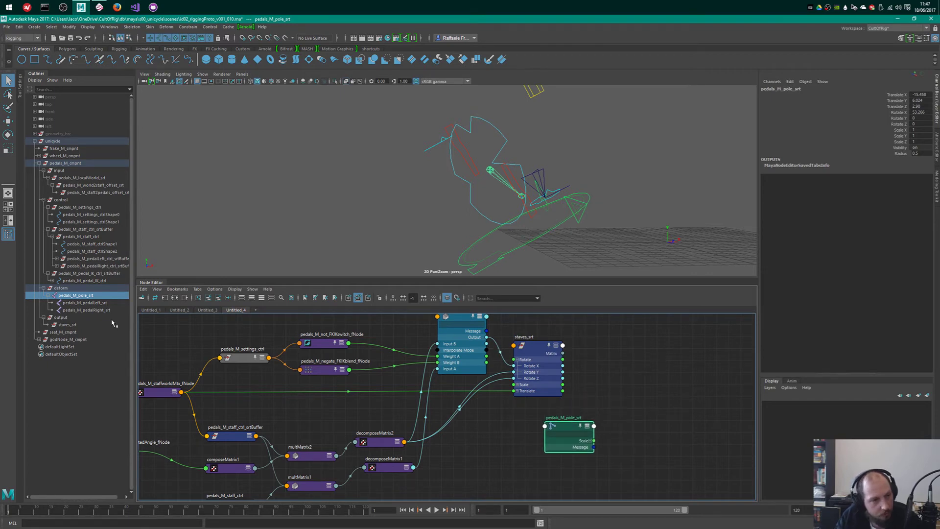
# - Show only the connected attributes on staves_srt and the full attribute list on pedals_M_pole_srt
pyautogui.click(555, 376)
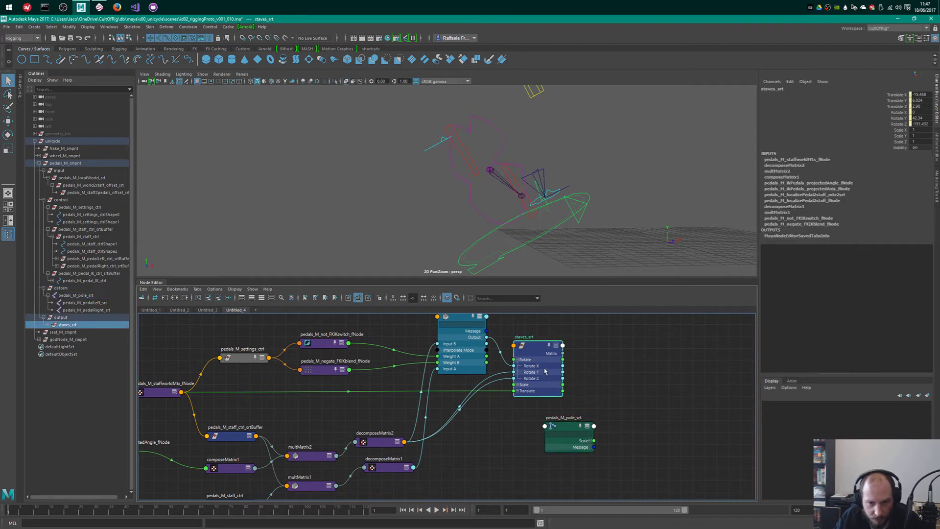
pyautogui.press('1')
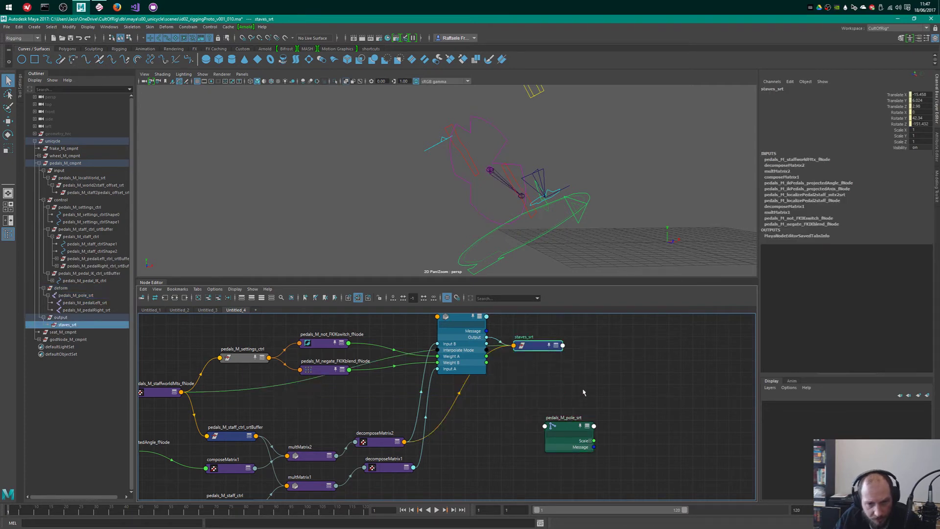
pyautogui.press('2')
pyautogui.click(566, 430)
pyautogui.press('3')
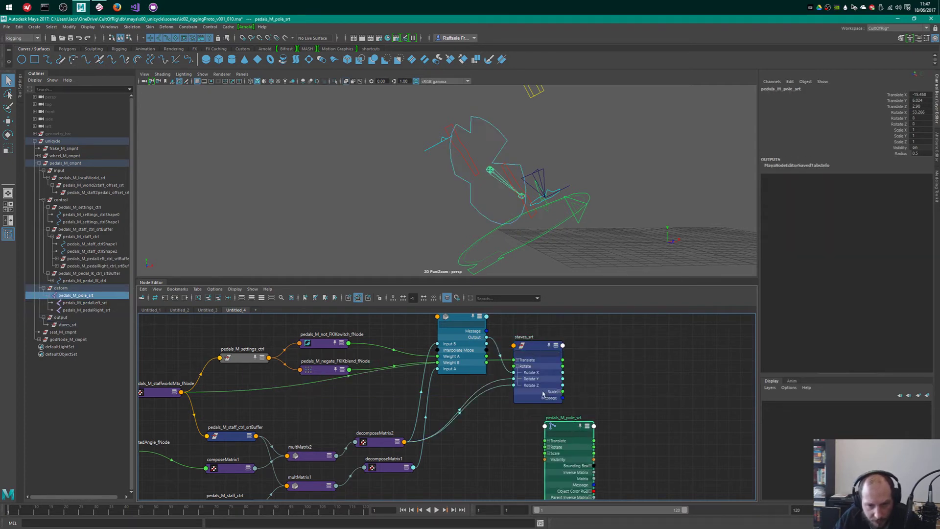
# - Line up pedals_M_pole_srt directly below staves_srt, leaving staves_srt with Rotate expanded and Translate collapsed
pyautogui.click(517, 367)
pyautogui.moveTo(535, 353); pyautogui.dragTo(539, 362)
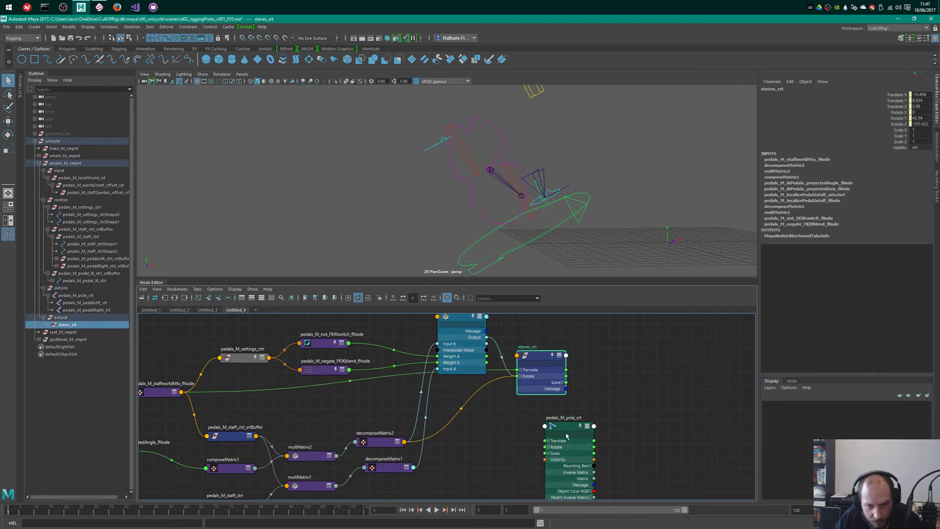
pyautogui.click(521, 376)
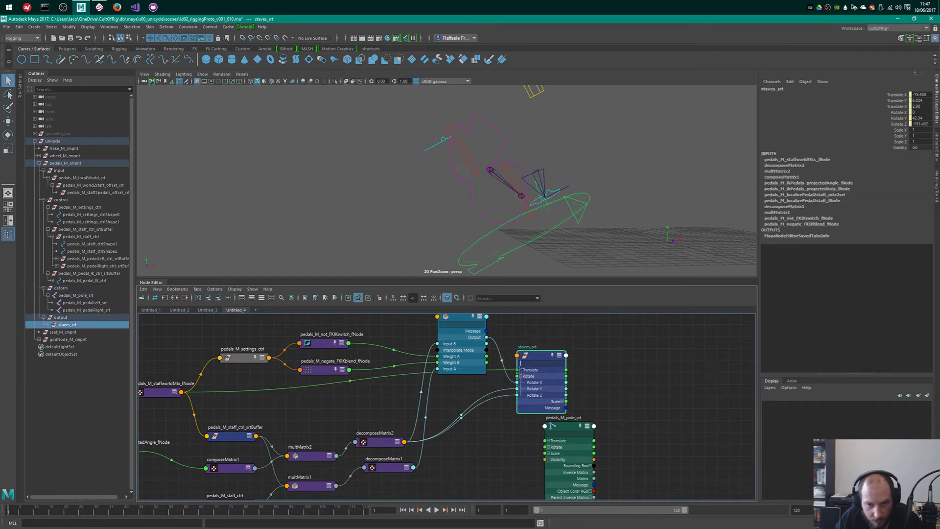
pyautogui.click(521, 370)
pyautogui.keyDown('alt'); pyautogui.moveTo(592, 391); pyautogui.dragTo(603, 354, button='middle'); pyautogui.keyUp('alt')
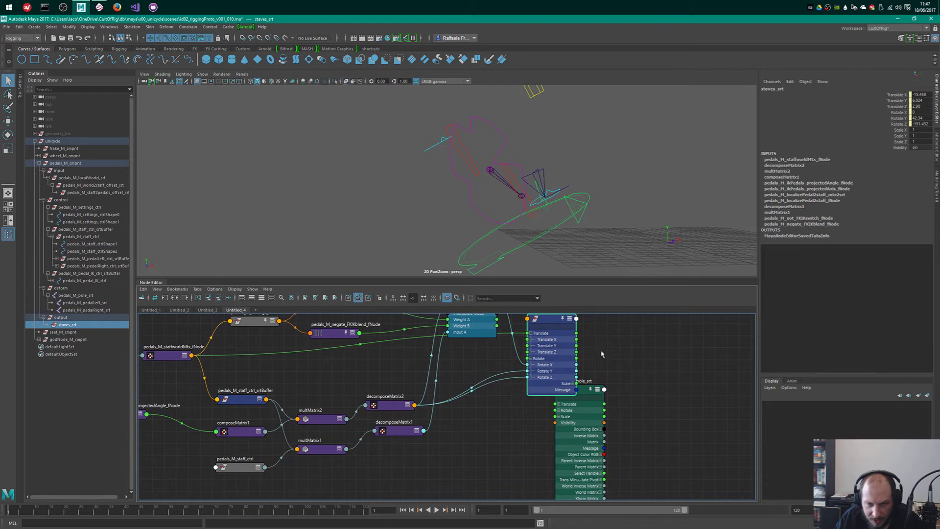
pyautogui.moveTo(536, 335); pyautogui.dragTo(537, 336)
pyautogui.click(531, 334)
pyautogui.moveTo(577, 390); pyautogui.dragTo(549, 396)
# - Expand Rotate on pedals_M_pole_srt into its separate X, Y and Z attributes
pyautogui.keyDown('alt'); pyautogui.moveTo(579, 360); pyautogui.dragTo(630, 409, button='right'); pyautogui.keyUp('alt')
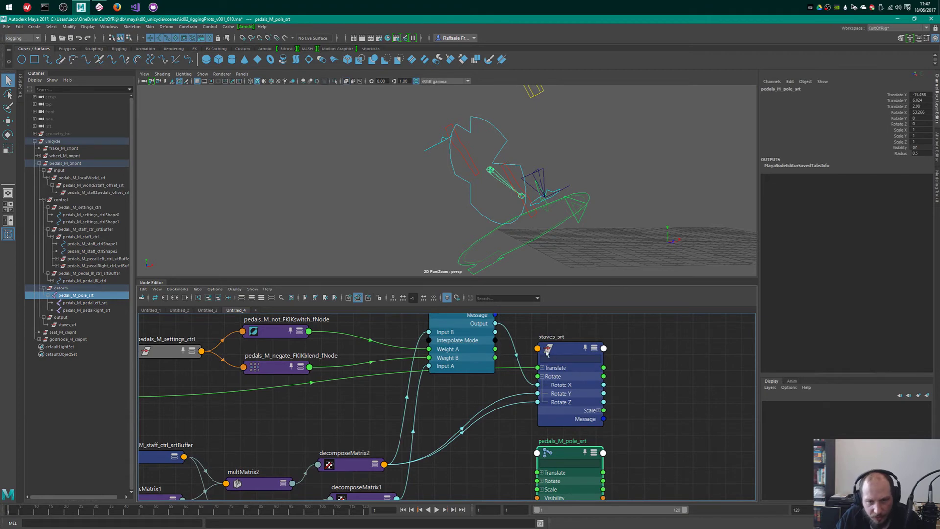
pyautogui.scroll(-2, 655, 299)
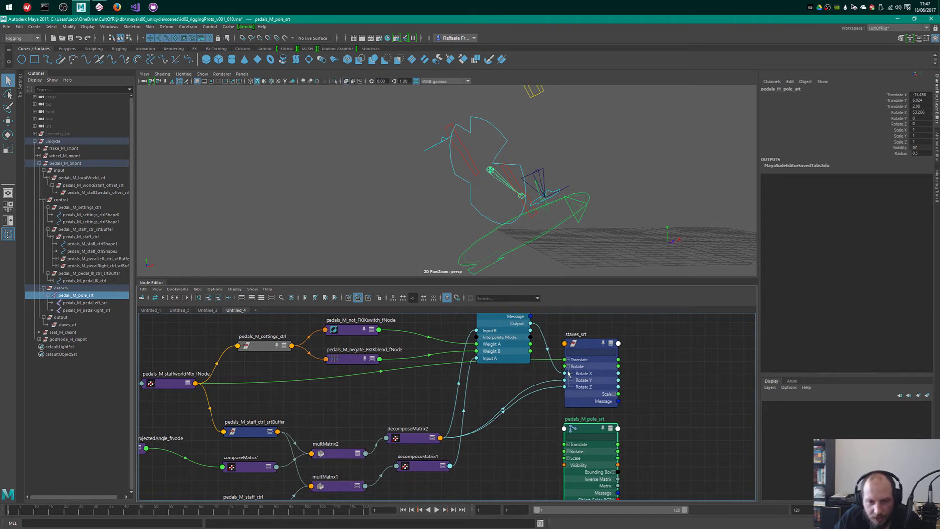
pyautogui.click(568, 451)
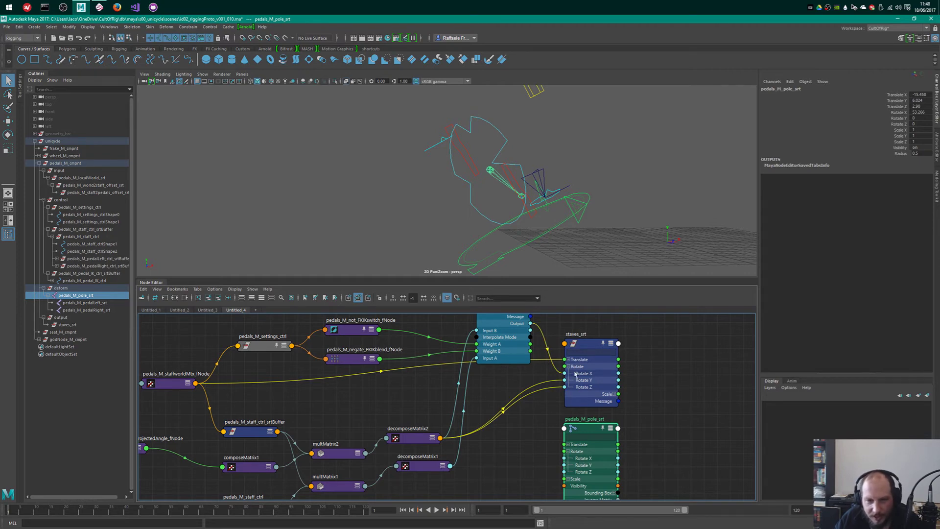
pyautogui.click(321, 384)
pyautogui.press('Delete')
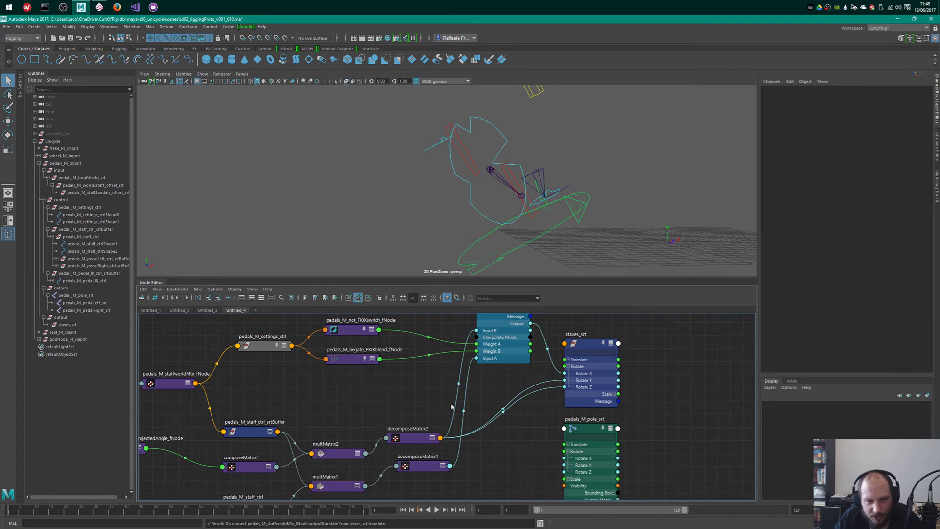
pyautogui.hotkey('ctrl', 'z')
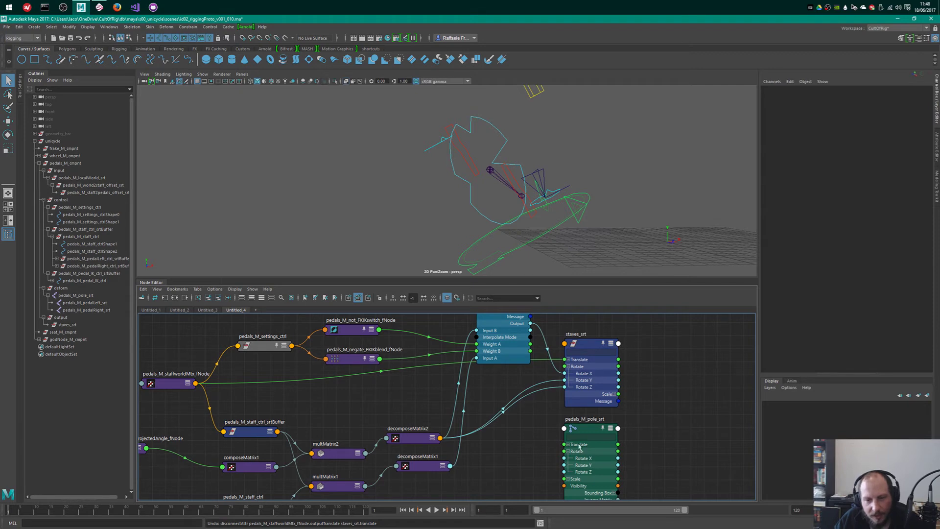
# - Connect the additive blend's Output to pedals_M_pole_srt's Rotate X, and decomposeMatrix2's Output Rotate Y and Z to its Rotate Y and Z
pyautogui.moveTo(529, 324); pyautogui.dragTo(542, 388)
pyautogui.moveTo(530, 324); pyautogui.dragTo(563, 458)
pyautogui.click(420, 437)
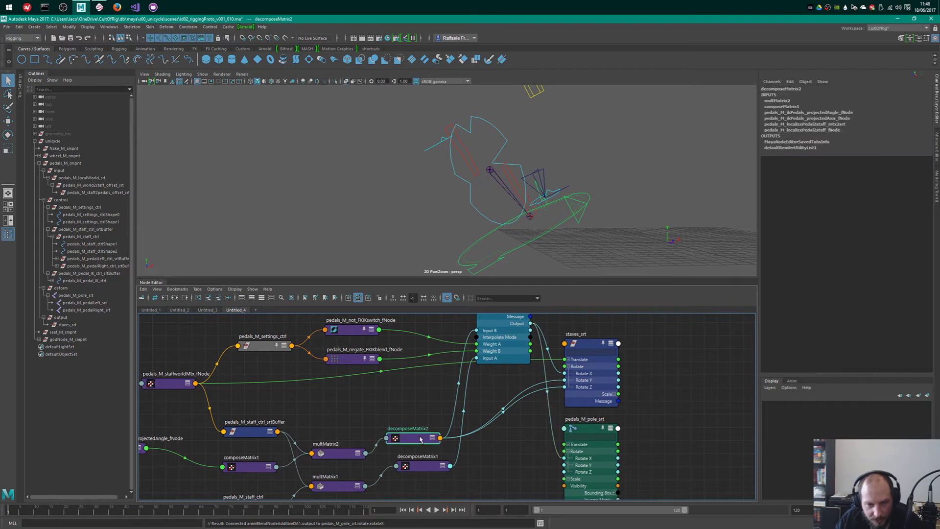
pyautogui.press('3')
pyautogui.moveTo(420, 437); pyautogui.dragTo(427, 375)
pyautogui.scroll(2, 476, 440)
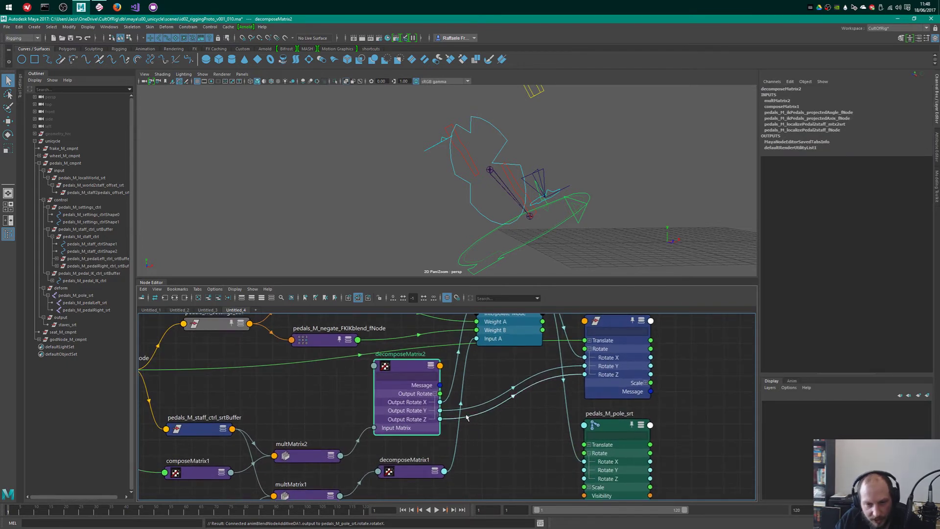
pyautogui.moveTo(439, 410); pyautogui.dragTo(584, 469)
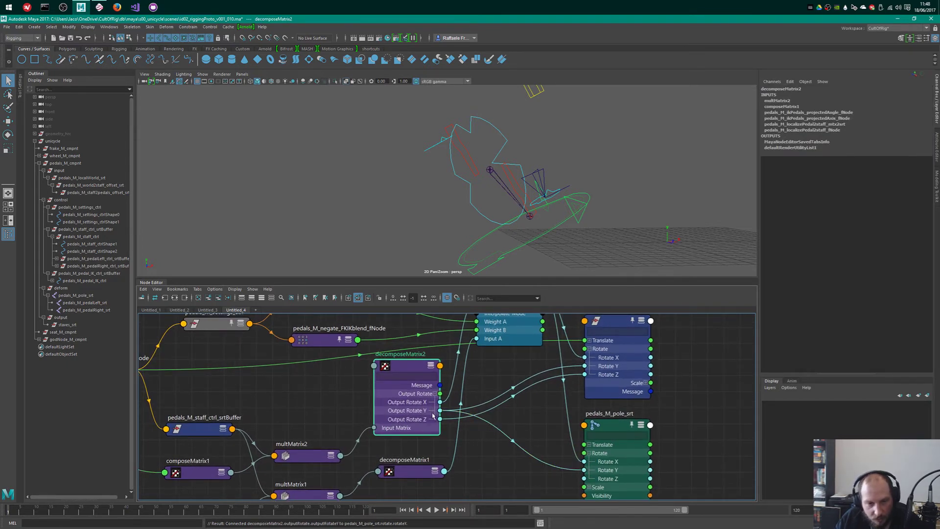
pyautogui.moveTo(439, 419); pyautogui.dragTo(583, 478)
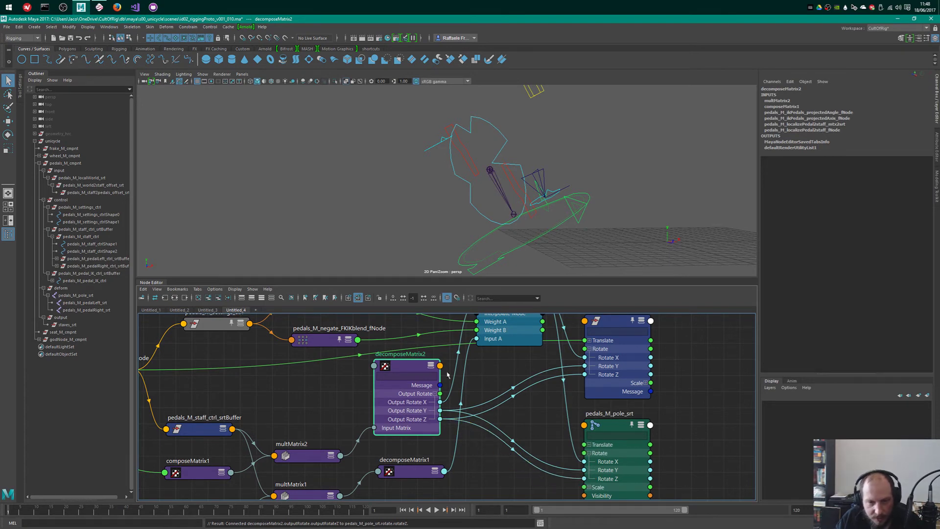
pyautogui.press('1')
pyautogui.moveTo(429, 365); pyautogui.dragTo(435, 405)
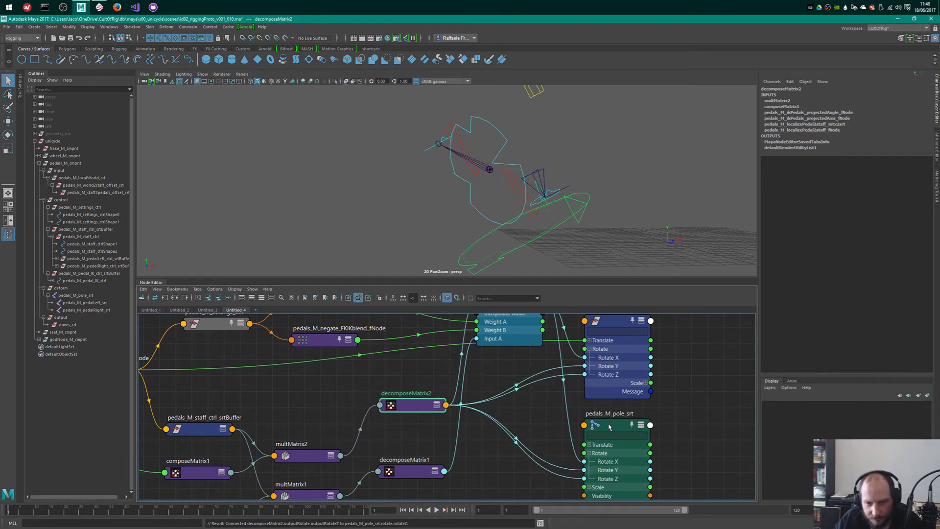
# - Connect Output Translate of pedals_M_staffworldMtx_fNode to pedals_M_pole_srt's Translate, and collapse the source node
pyautogui.click(610, 427)
pyautogui.scroll(-4, 538, 351)
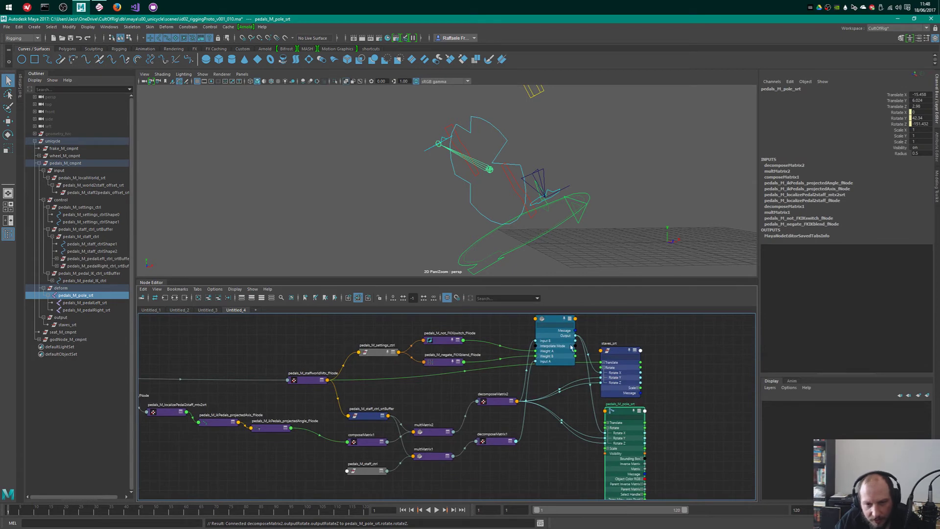
pyautogui.click(325, 381)
pyautogui.press('3')
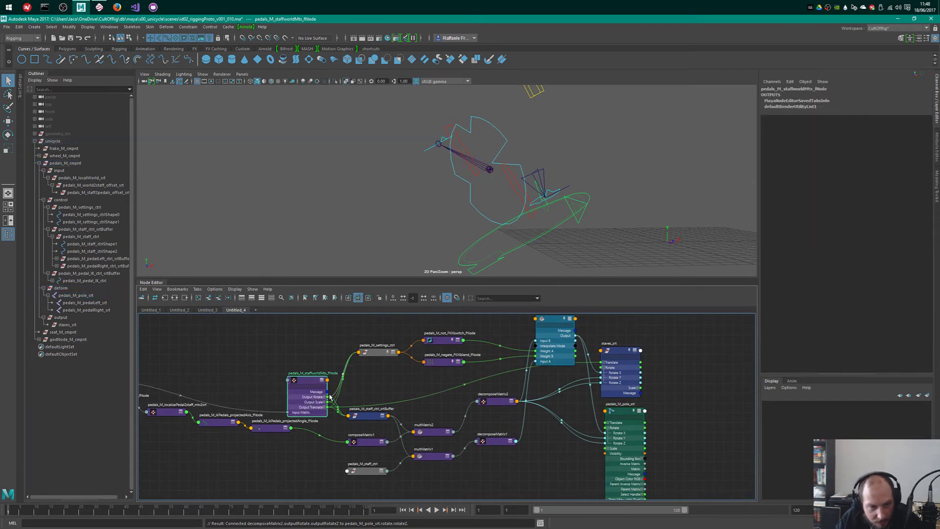
pyautogui.moveTo(313, 391); pyautogui.dragTo(608, 422)
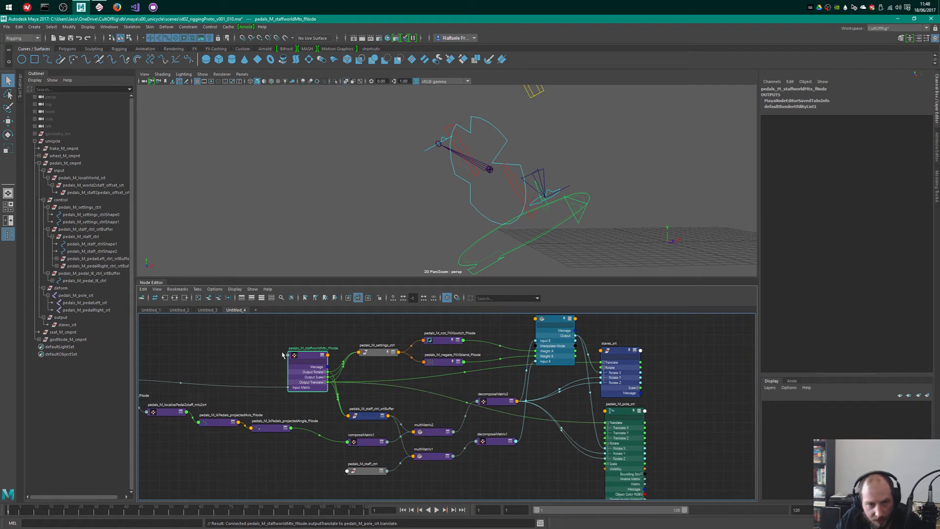
pyautogui.press('1')
# - Collapse pedals_M_pole_srt and staves_srt, and move staves_srt and pedals_M_staffworldMtx_fNode down for a tidier layout
pyautogui.click(629, 410)
pyautogui.press('1')
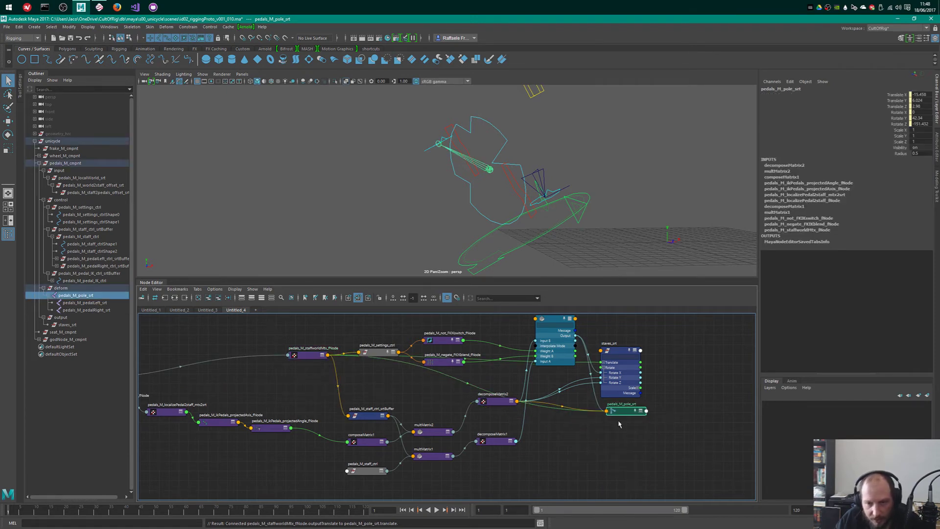
pyautogui.click(618, 351)
pyautogui.press('1')
pyautogui.moveTo(617, 350); pyautogui.dragTo(619, 388)
pyautogui.moveTo(302, 357); pyautogui.dragTo(304, 399)
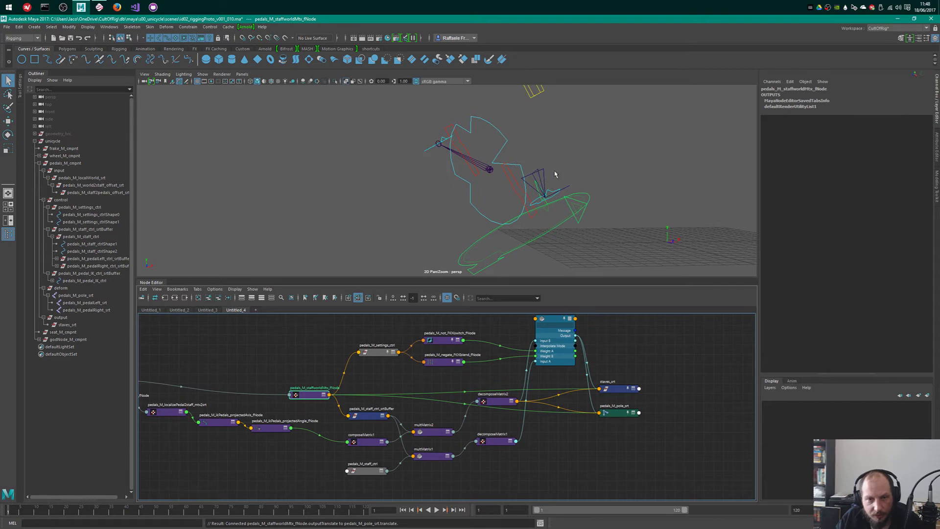
# - Test the pole joint by moving pedals_M_pedal_IK_ctrl in the viewport, and undo the move
pyautogui.click(538, 174)
pyautogui.keyDown('alt'); pyautogui.moveTo(539, 174); pyautogui.dragTo(628, 200); pyautogui.keyUp('alt')
pyautogui.press('w')
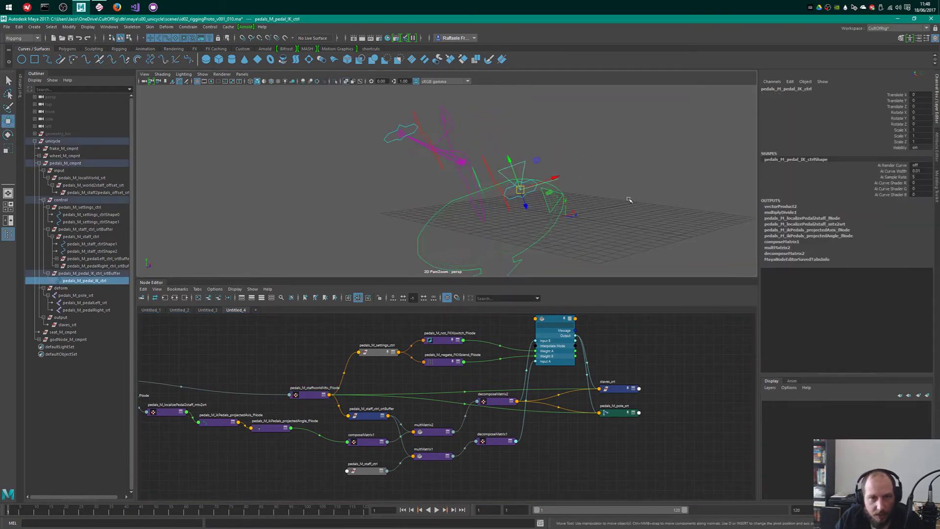
pyautogui.keyDown('alt'); pyautogui.moveTo(603, 168); pyautogui.dragTo(588, 181); pyautogui.keyUp('alt')
pyautogui.moveTo(557, 226); pyautogui.dragTo(455, 222)
pyautogui.hotkey('ctrl', 'z')
# - Test the pole joint by rotating pedals_M_staff_ctrl, and undo the rotation
pyautogui.keyDown('alt'); pyautogui.moveTo(579, 195); pyautogui.dragTo(472, 162); pyautogui.keyUp('alt')
pyautogui.click(506, 167)
pyautogui.press('e')
pyautogui.hotkey('ctrl', 'z')
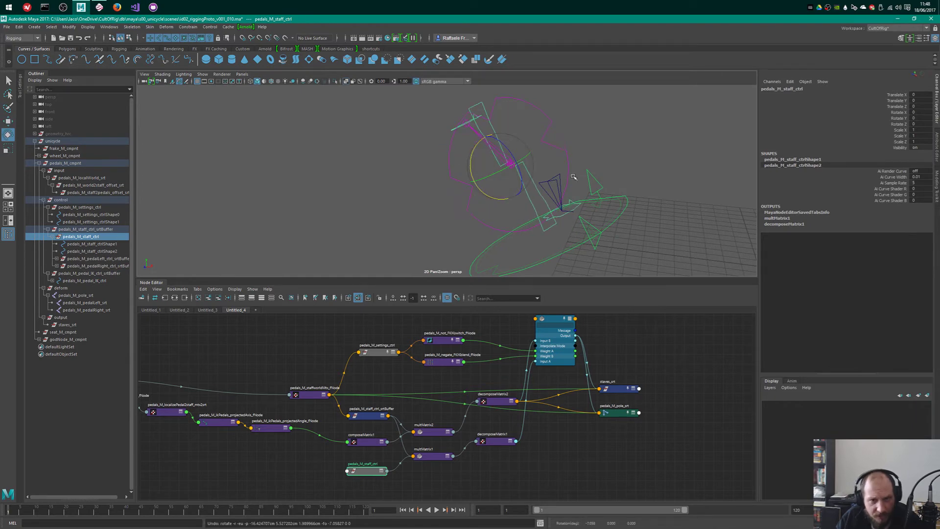
# - Examine the pedal IK control, the right pedal's buffer, and the left pedal and pole joints from several angles in the viewport
pyautogui.click(532, 164)
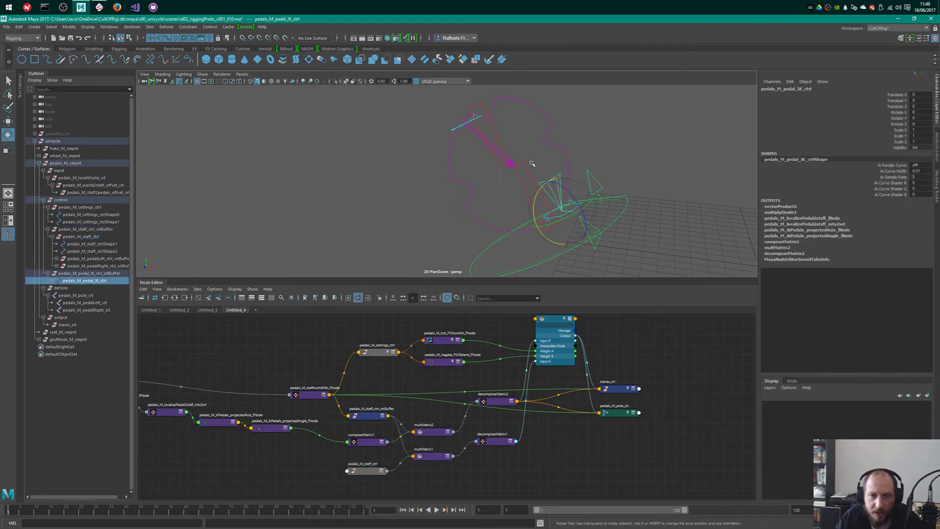
pyautogui.click(93, 266)
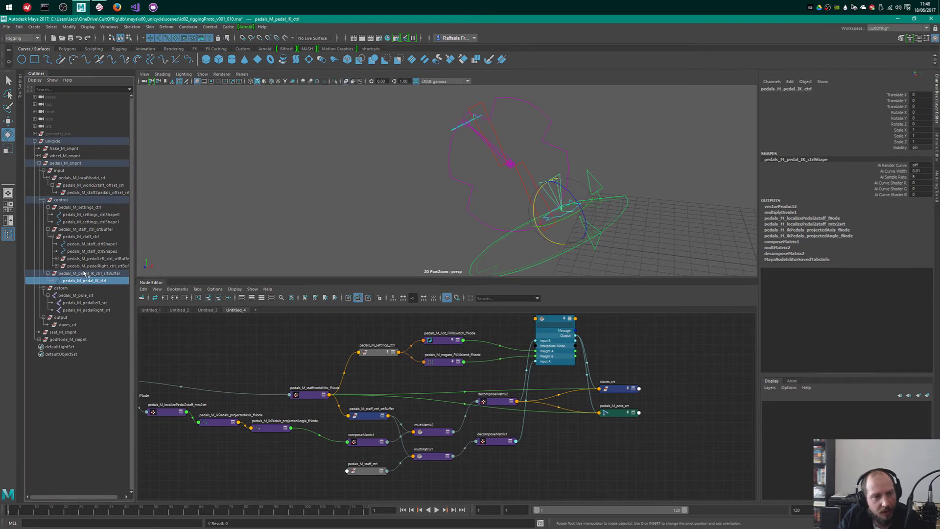
pyautogui.keyDown('alt'); pyautogui.moveTo(538, 155); pyautogui.dragTo(579, 179); pyautogui.keyUp('alt')
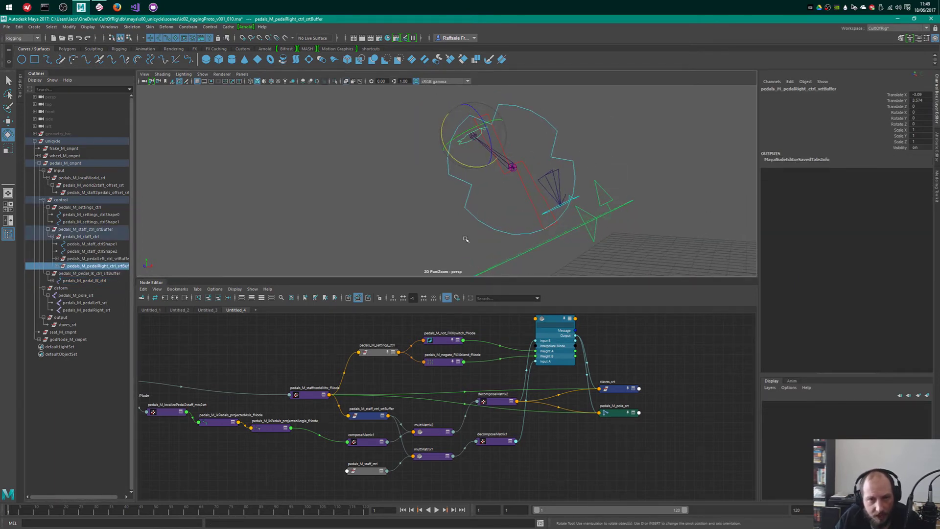
pyautogui.click(616, 414)
pyautogui.click(566, 200)
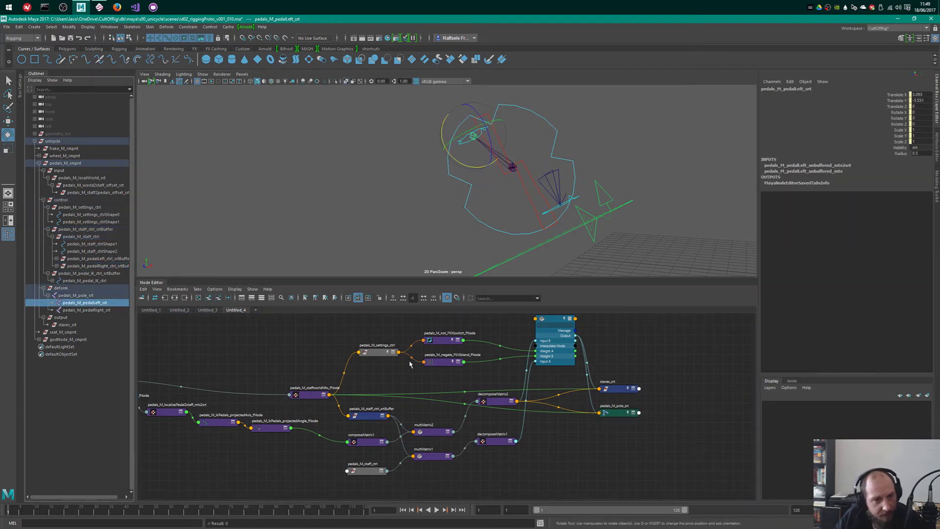
pyautogui.moveTo(658, 405); pyautogui.dragTo(628, 438)
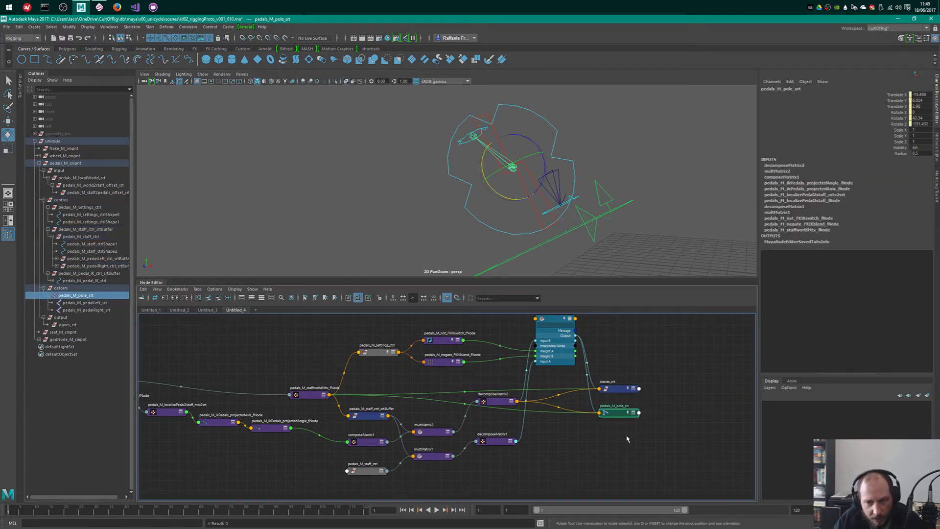
pyautogui.keyDown('alt'); pyautogui.moveTo(533, 206); pyautogui.dragTo(560, 199); pyautogui.keyUp('alt')
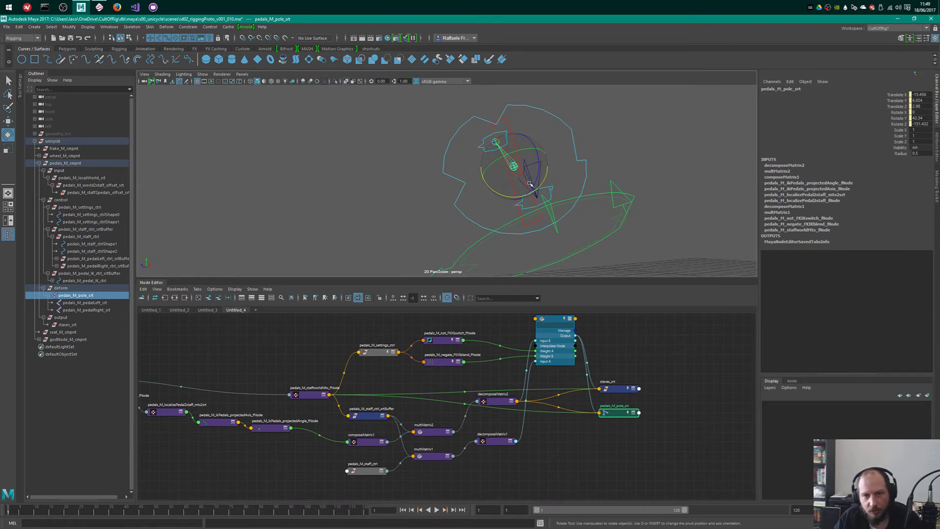
pyautogui.moveTo(542, 151)
pyautogui.keyDown('alt'); pyautogui.mouseDown()
pyautogui.moveTo(554, 161)
pyautogui.moveTo(540, 159)
pyautogui.mouseUp(); pyautogui.keyUp('alt')
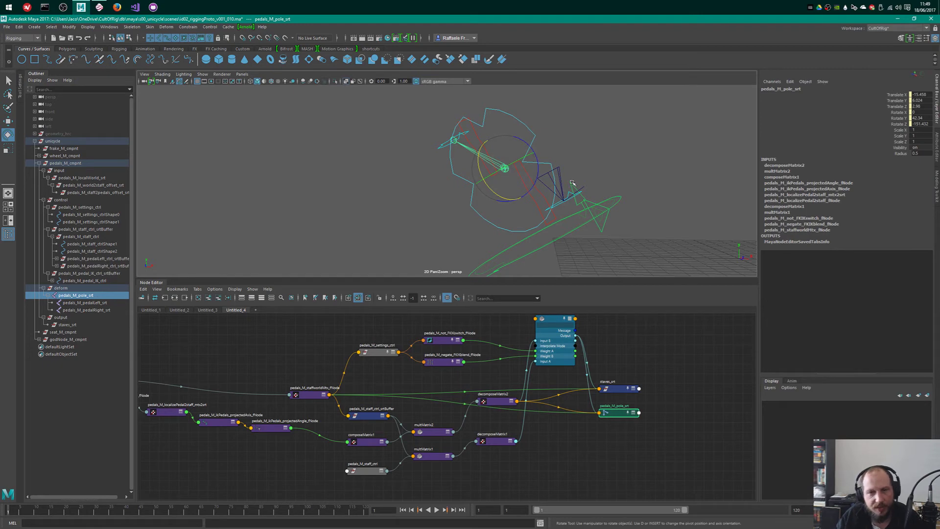
# - Select the left pedal joint, pedals_M_pedalLeft_srt, and save the scene
pyautogui.click(101, 303)
pyautogui.scroll(-5, 457, 390)
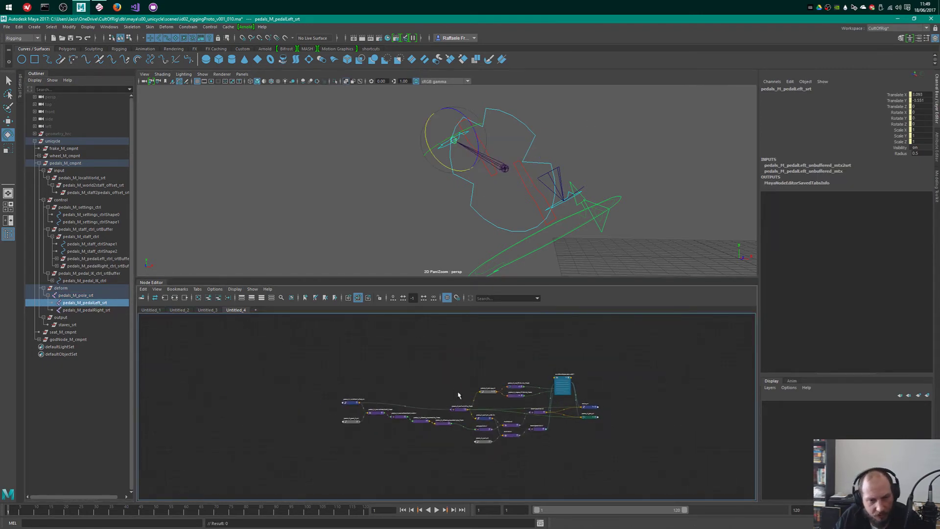
pyautogui.hotkey('ctrl', 's')
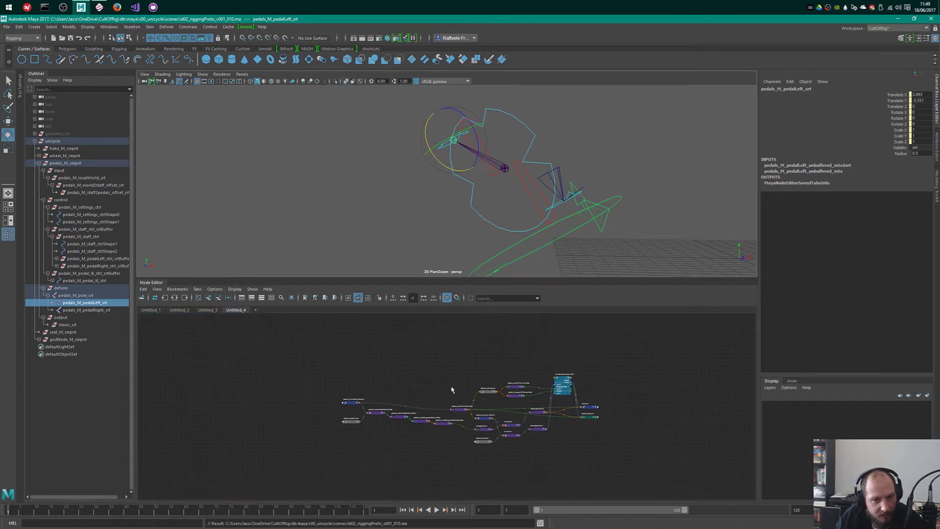
# - Lay out the pedals_M_pedalLeft_srt input network as a chain, and place it below the staff nodes in the graph
pyautogui.press('a')
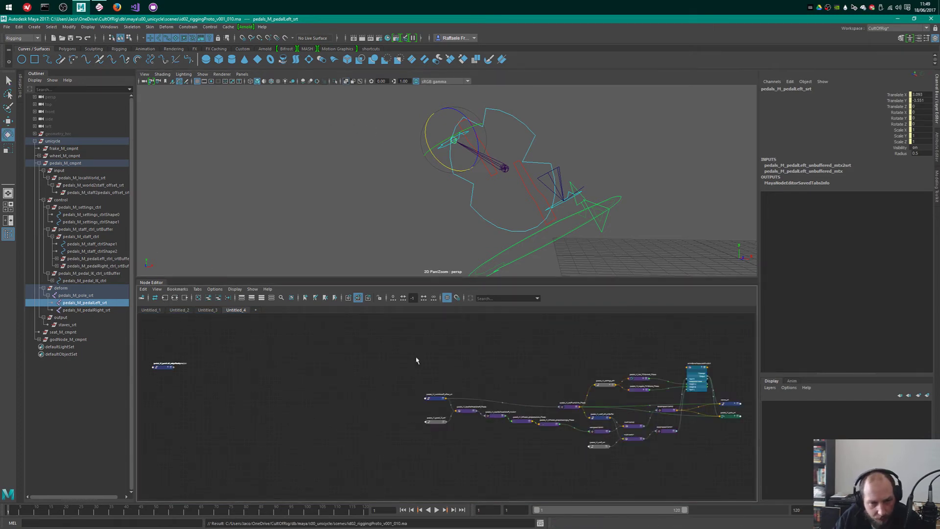
pyautogui.click(162, 366)
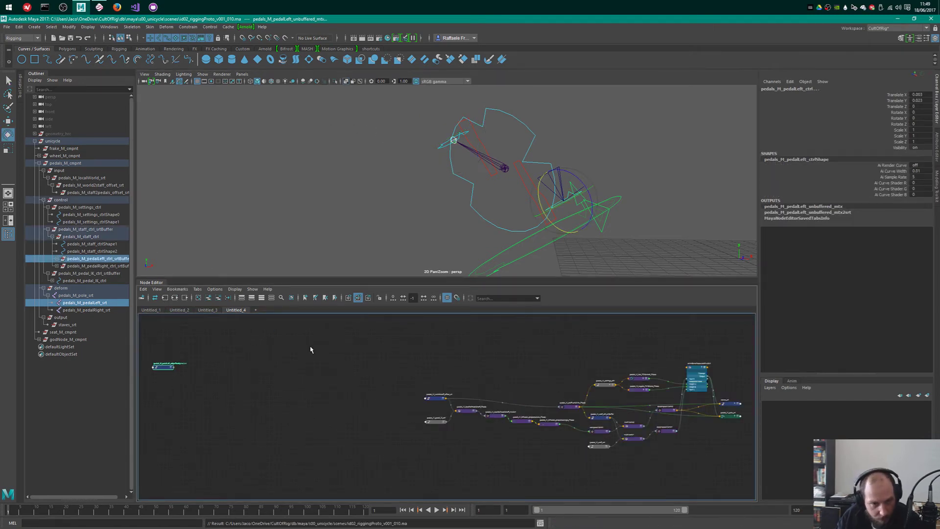
pyautogui.click(218, 298)
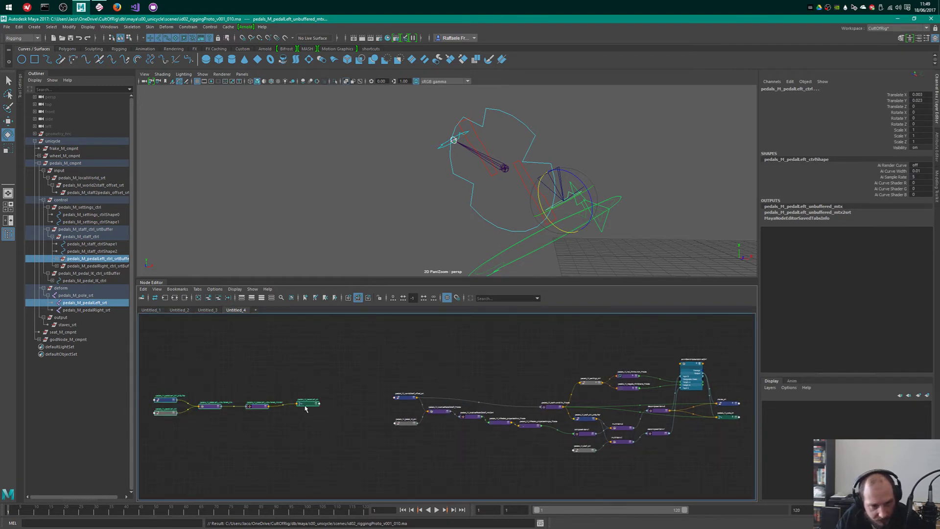
pyautogui.moveTo(305, 406); pyautogui.dragTo(729, 475)
pyautogui.keyDown('alt'); pyautogui.moveTo(729, 475); pyautogui.dragTo(509, 428, button='middle'); pyautogui.keyUp('alt')
pyautogui.keyDown('alt'); pyautogui.moveTo(509, 428); pyautogui.dragTo(643, 424, button='right'); pyautogui.keyUp('alt')
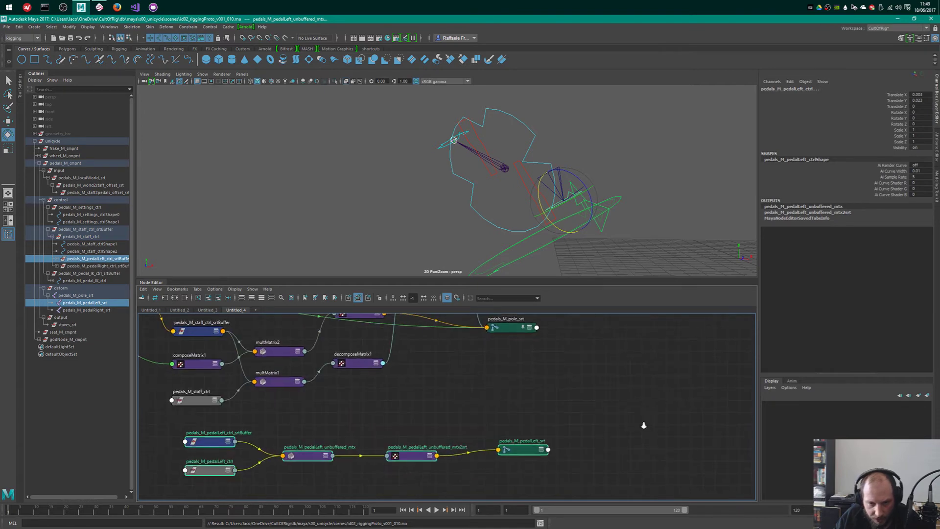
# - Place pedals_M_pedalLeft_srt beneath pedals_M_pole_srt, and stagger pedals_M_pedalLeft_ctrl_srtBuffer above pedals_M_pedalLeft_ctrl
pyautogui.click(526, 450)
pyautogui.moveTo(526, 450); pyautogui.dragTo(537, 357)
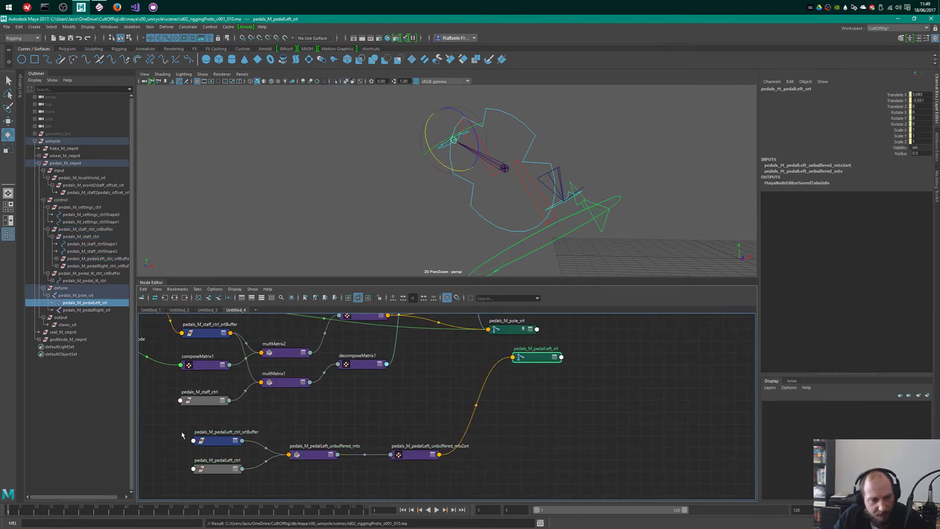
pyautogui.moveTo(181, 433); pyautogui.dragTo(224, 473)
pyautogui.moveTo(223, 440); pyautogui.dragTo(224, 433)
pyautogui.moveTo(186, 476); pyautogui.dragTo(231, 462)
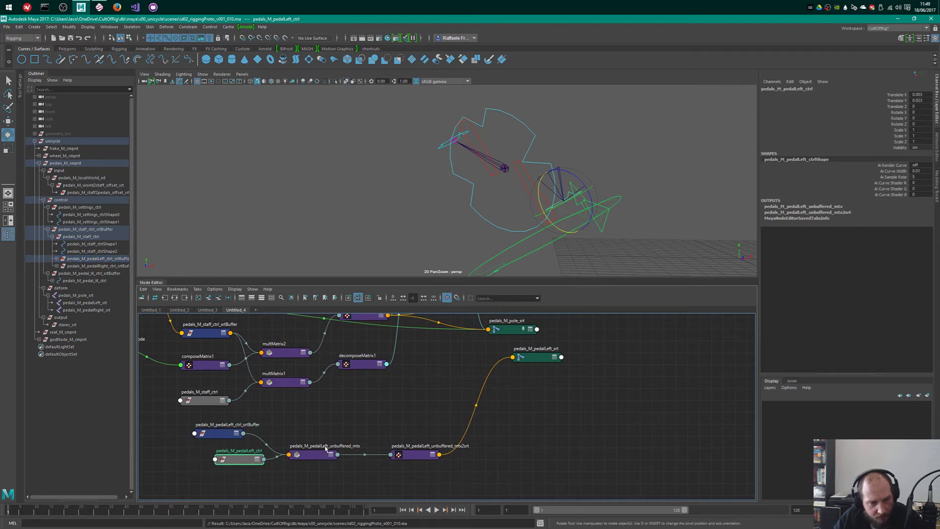
# - Arrange pedals_M_pedalLeft_unbuffered_mtx and pedals_M_pedalLeft_unbuffered_mtx2srt in a compact chain to the right of the left pedal's buffer and control
pyautogui.click(313, 454)
pyautogui.moveTo(313, 454); pyautogui.dragTo(335, 442)
pyautogui.keyDown('alt'); pyautogui.moveTo(289, 406); pyautogui.dragTo(411, 417, button='middle'); pyautogui.keyUp('alt')
pyautogui.scroll(-1, 411, 417)
pyautogui.moveTo(341, 439); pyautogui.dragTo(344, 437)
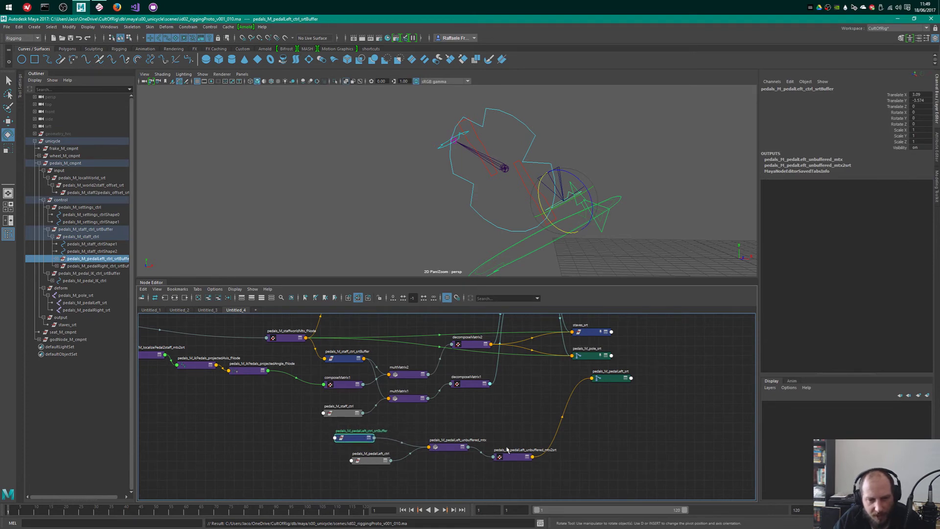
pyautogui.scroll(2, 490, 419)
pyautogui.keyDown('alt'); pyautogui.moveTo(490, 419); pyautogui.dragTo(510, 415, button='middle'); pyautogui.keyUp('alt')
pyautogui.moveTo(520, 461); pyautogui.dragTo(531, 448)
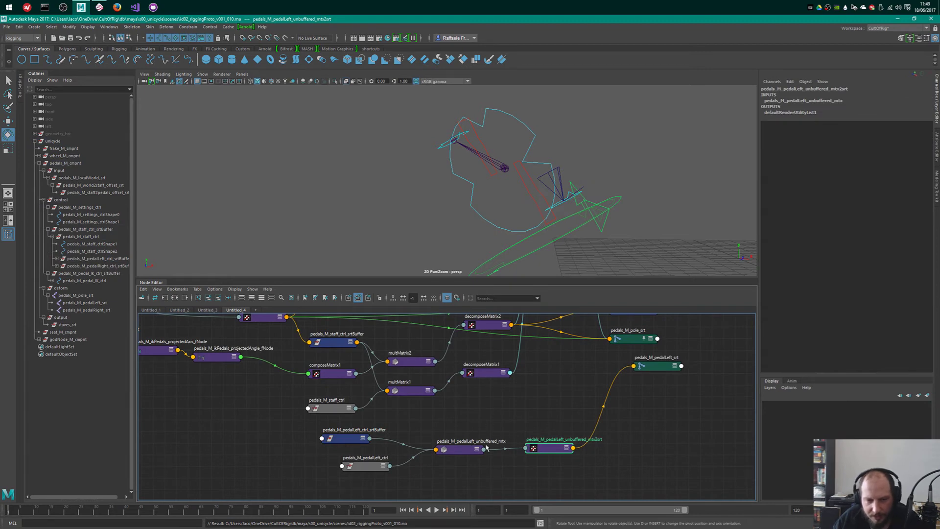
pyautogui.moveTo(469, 449); pyautogui.dragTo(459, 440)
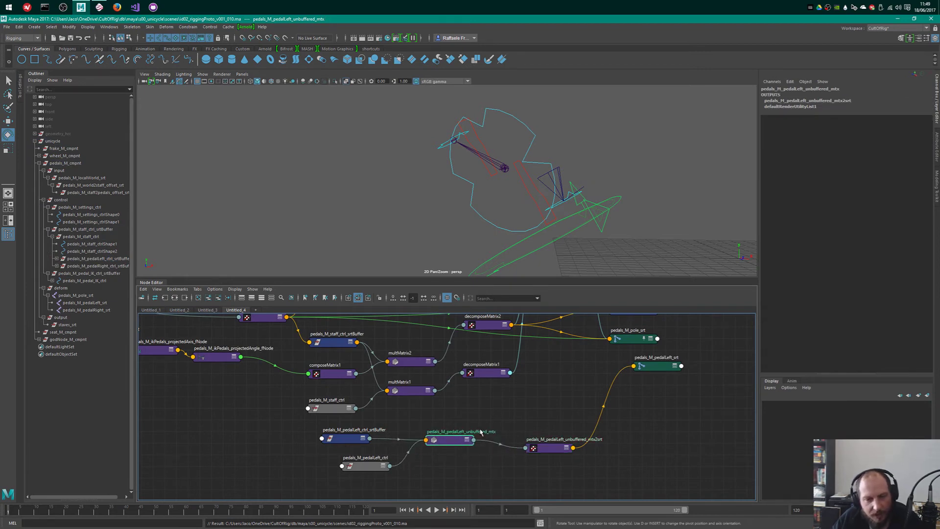
# - Check the left pedal's control and matrix nodes, and line pedals_M_pedalLeft_unbuffered_mtx up with pedals_M_pedalLeft_unbuffered_mtx2srt
pyautogui.doubleClick(445, 433)
pyautogui.click(531, 396)
pyautogui.click(452, 442)
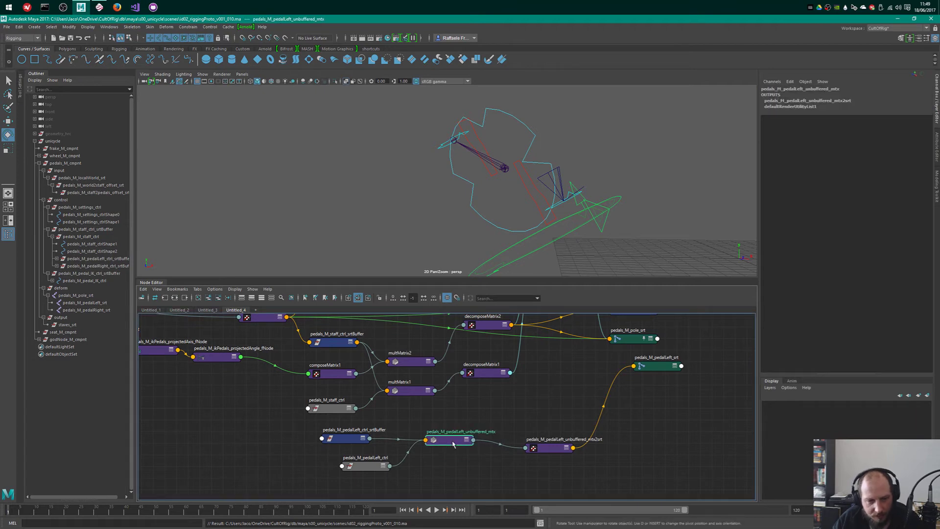
pyautogui.click(550, 446)
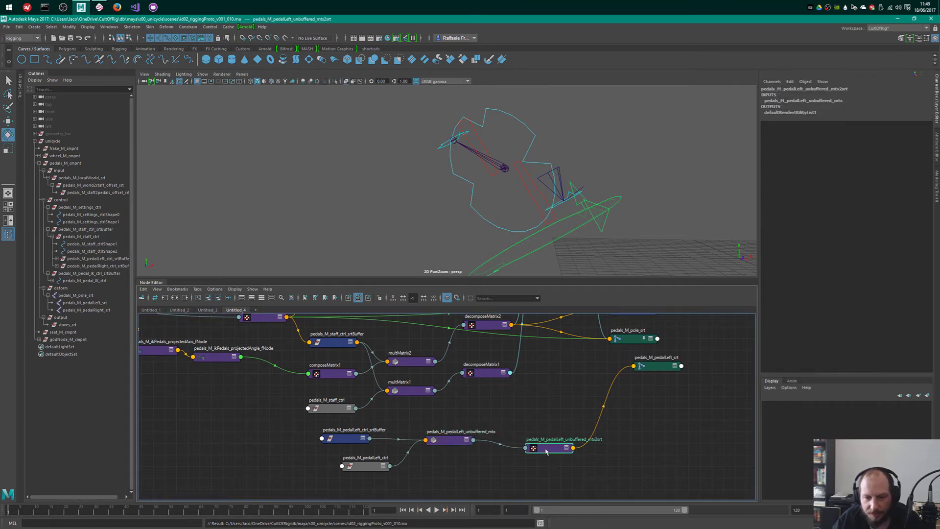
pyautogui.moveTo(454, 441); pyautogui.dragTo(456, 451)
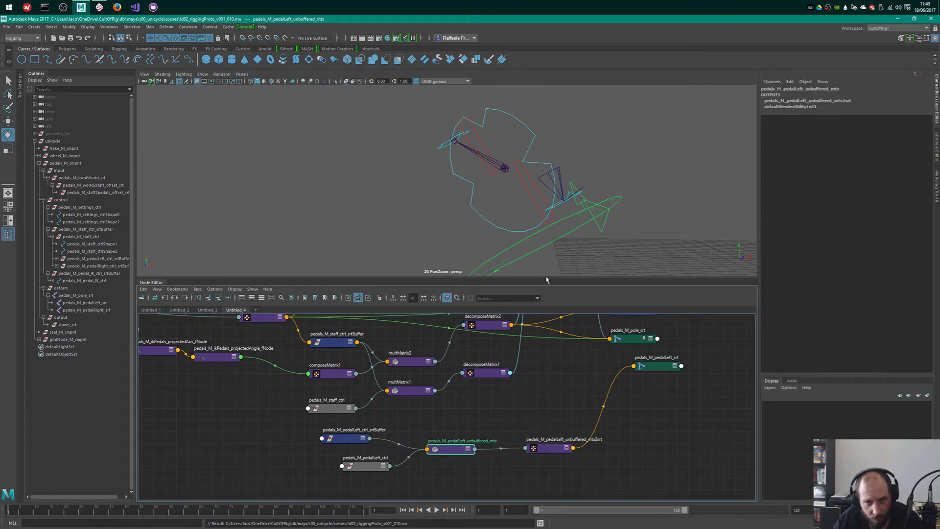
pyautogui.click(365, 465)
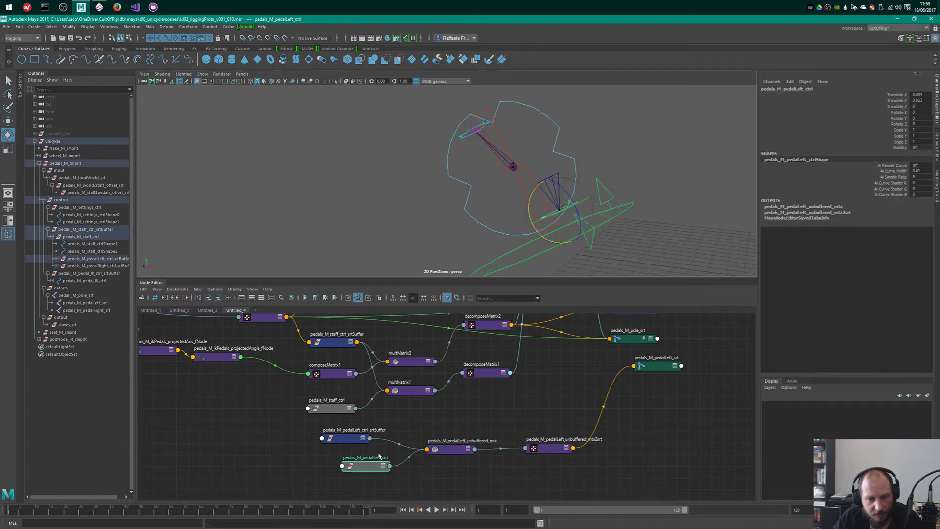
pyautogui.click(449, 449)
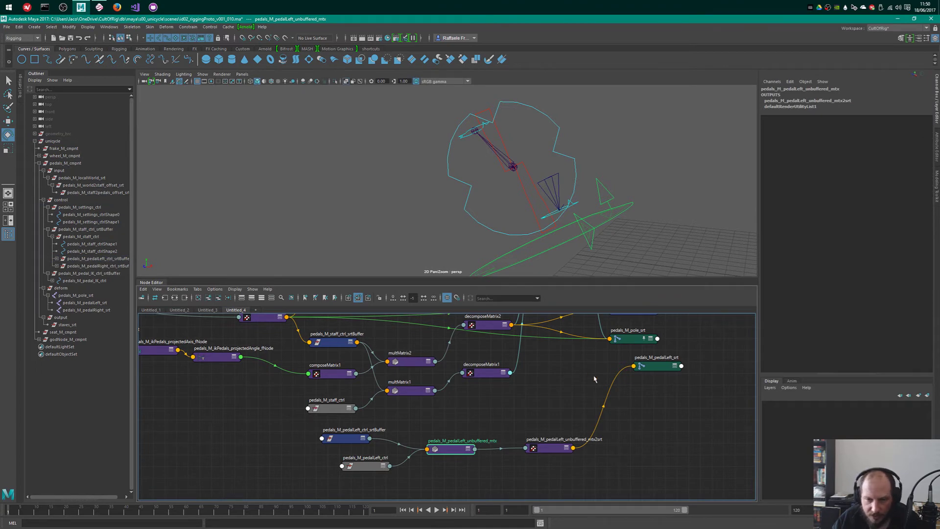
# - Disconnect pedals_M_pedalLeft_unbuffered_mtx2srt from pedals_M_pedalLeft_srt, and tighten the left pedal's node layout
pyautogui.keyDown('ctrl'); pyautogui.keyDown('alt'); pyautogui.keyDown('shift'); pyautogui.moveTo(594, 376); pyautogui.dragTo(681, 428); pyautogui.keyUp('shift'); pyautogui.keyUp('alt'); pyautogui.keyUp('ctrl')
pyautogui.moveTo(657, 369); pyautogui.dragTo(653, 368)
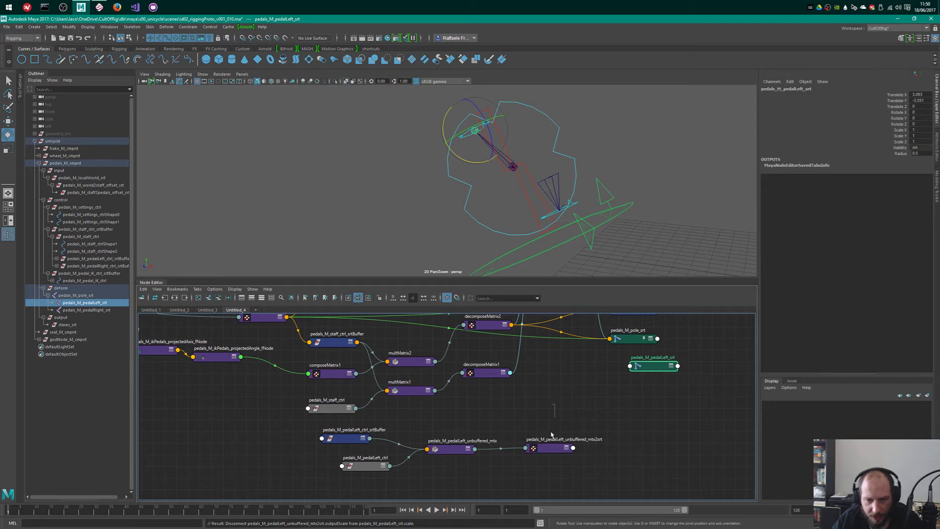
pyautogui.click(553, 446)
pyautogui.moveTo(547, 447); pyautogui.dragTo(533, 449)
pyautogui.keyDown('alt'); pyautogui.moveTo(469, 400); pyautogui.dragTo(536, 388, button='middle'); pyautogui.keyUp('alt')
pyautogui.moveTo(536, 388)
pyautogui.keyDown('alt'); pyautogui.mouseDown(button='right')
pyautogui.moveTo(554, 376)
pyautogui.moveTo(525, 386)
pyautogui.mouseUp(button='right'); pyautogui.keyUp('alt')
pyautogui.moveTo(366, 417); pyautogui.dragTo(442, 432)
# - Expand the left and right pedal ctrl_srtBuffer groups, and examine how the pedal controls sit on the staff control
pyautogui.click(56, 266)
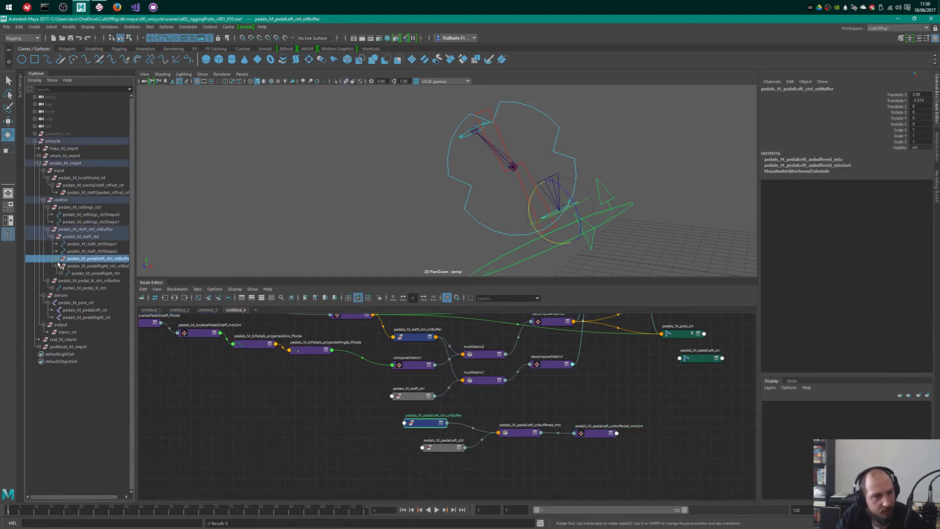
pyautogui.click(57, 258)
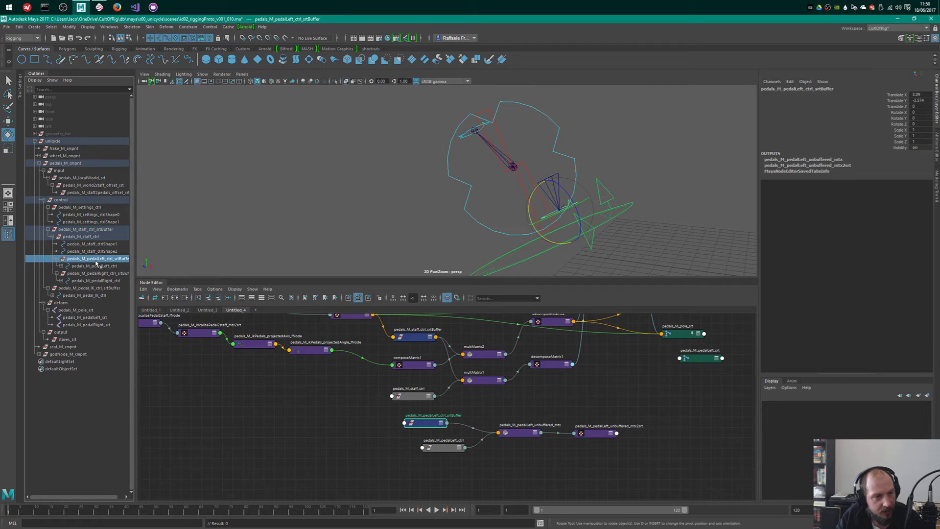
pyautogui.keyDown('ctrl'); pyautogui.click(92, 274); pyautogui.keyUp('ctrl')
pyautogui.moveTo(552, 206)
pyautogui.keyDown('alt'); pyautogui.mouseDown()
pyautogui.moveTo(566, 205)
pyautogui.moveTo(550, 201)
pyautogui.mouseUp(); pyautogui.keyUp('alt')
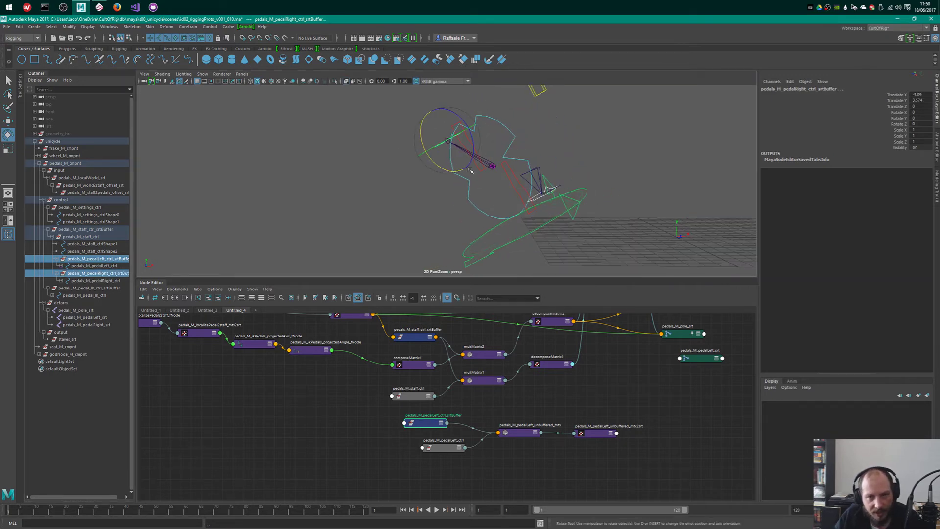
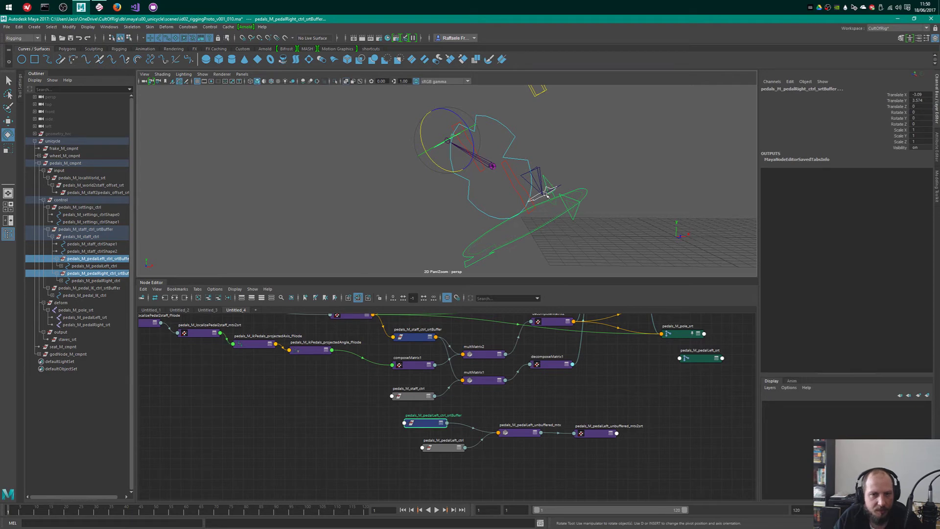
pyautogui.keyDown('alt'); pyautogui.moveTo(558, 184); pyautogui.dragTo(542, 176); pyautogui.keyUp('alt')
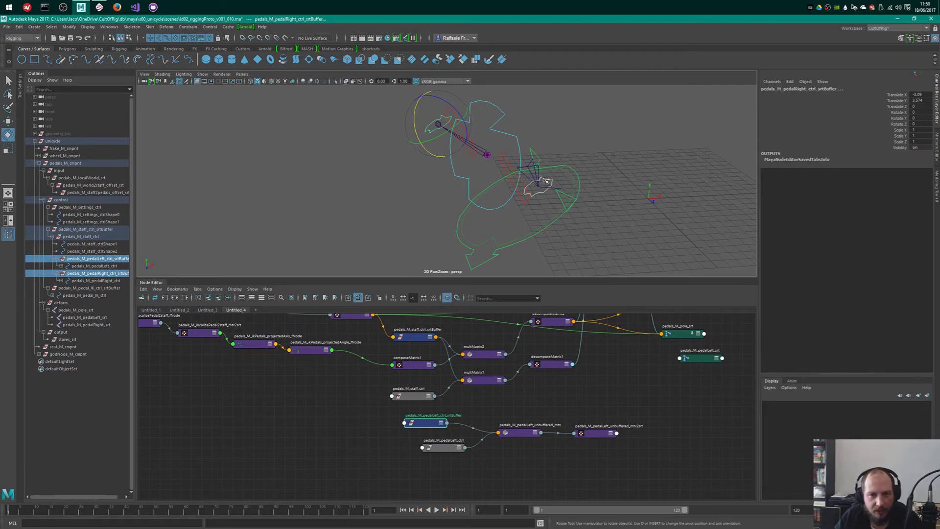
pyautogui.click(524, 185)
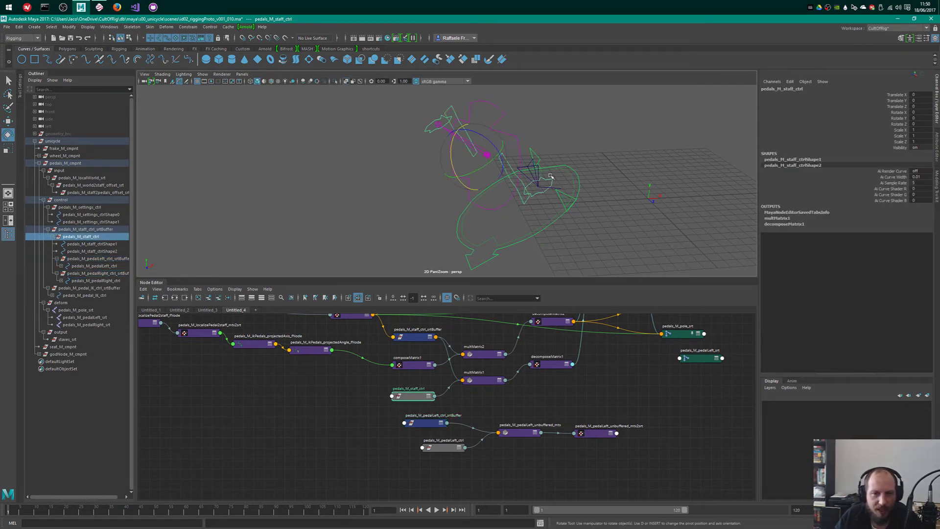
pyautogui.click(574, 159)
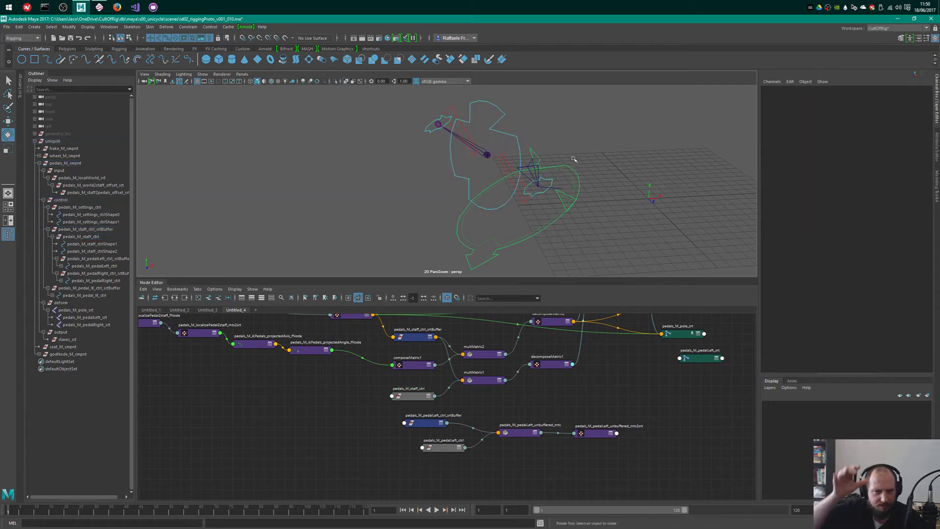
# - Reparent the left and right pedal ctrl_srtBuffer groups from the staff control to the control group, and expand both groups
pyautogui.click(104, 259)
pyautogui.keyDown('ctrl'); pyautogui.click(114, 273); pyautogui.keyUp('ctrl')
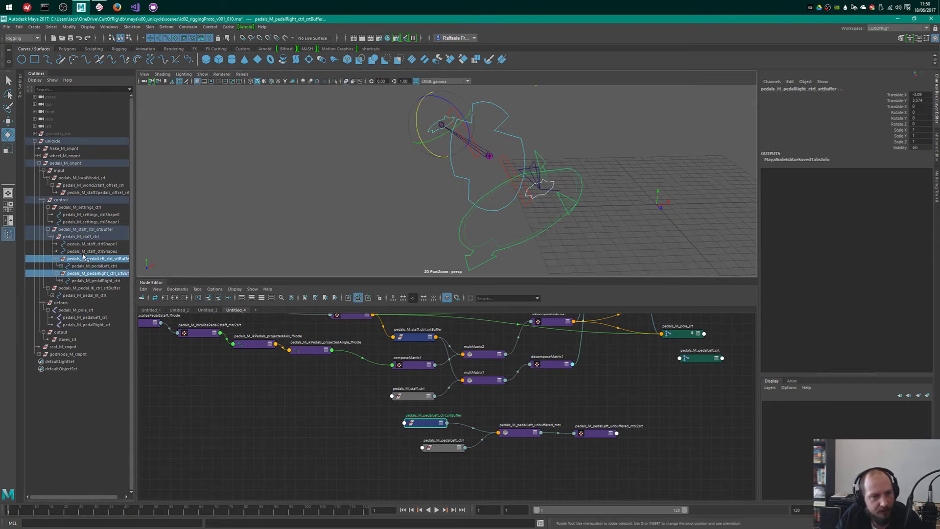
pyautogui.keyDown('ctrl'); pyautogui.click(62, 200); pyautogui.keyUp('ctrl')
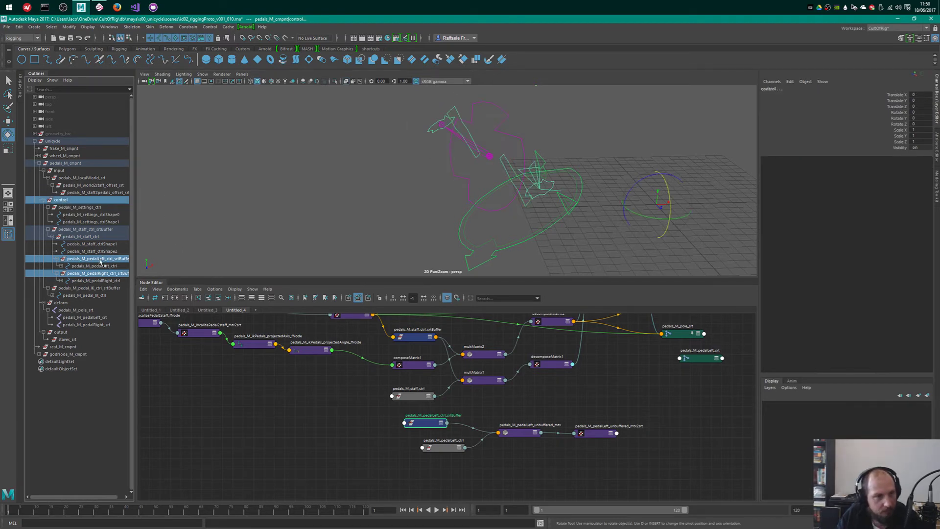
pyautogui.click(104, 260)
pyautogui.keyDown('ctrl'); pyautogui.click(98, 273); pyautogui.keyUp('ctrl')
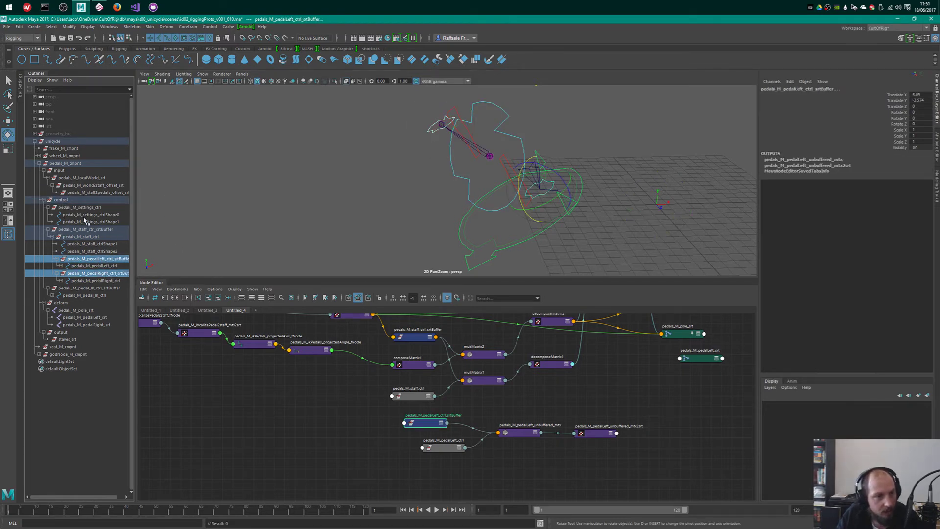
pyautogui.keyDown('ctrl'); pyautogui.click(61, 200); pyautogui.keyUp('ctrl')
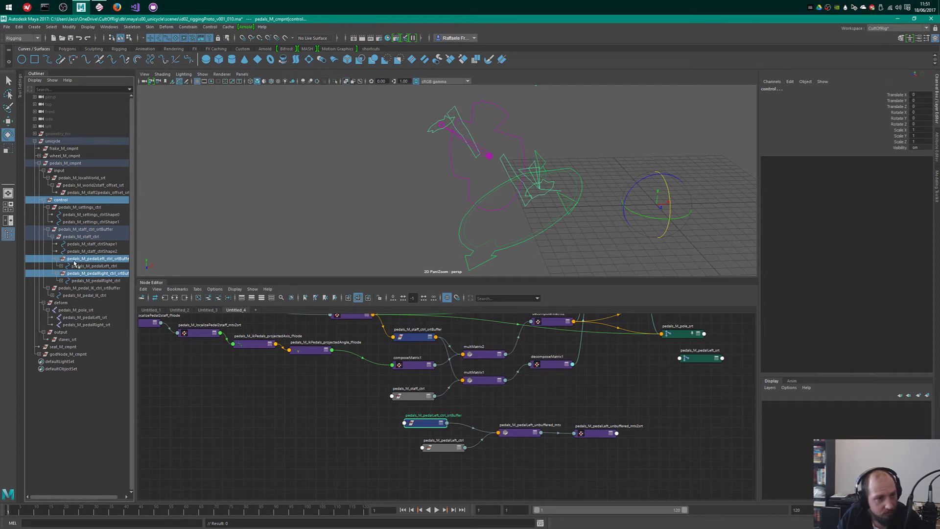
pyautogui.moveTo(79, 261); pyautogui.dragTo(64, 201, button='middle')
pyautogui.click(52, 273)
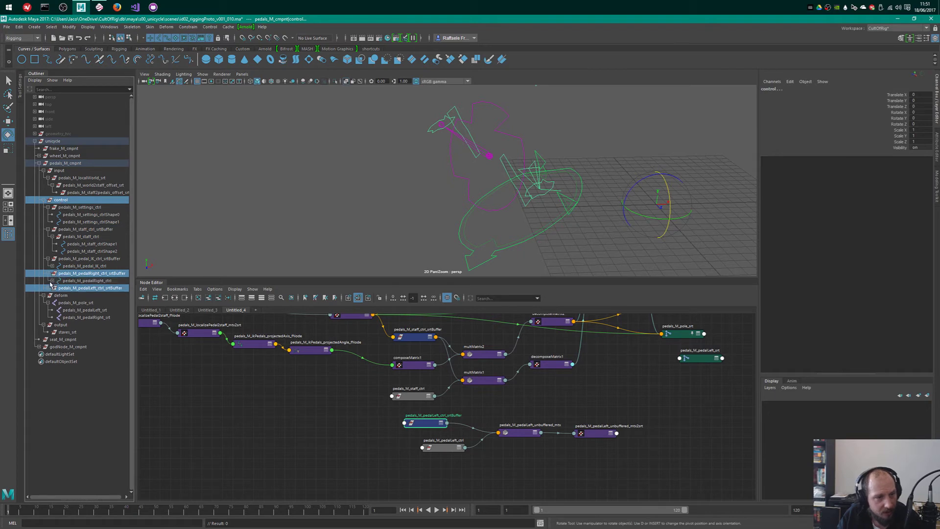
pyautogui.click(51, 288)
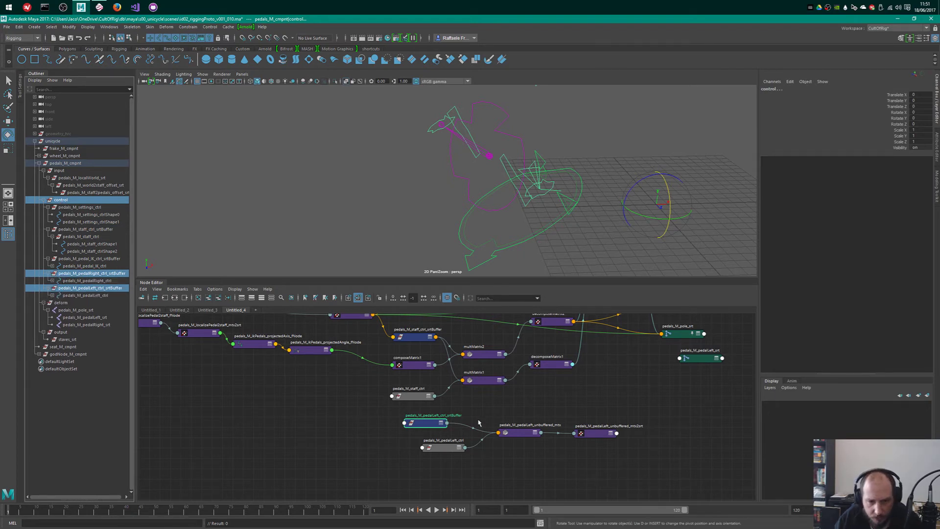
pyautogui.click(625, 132)
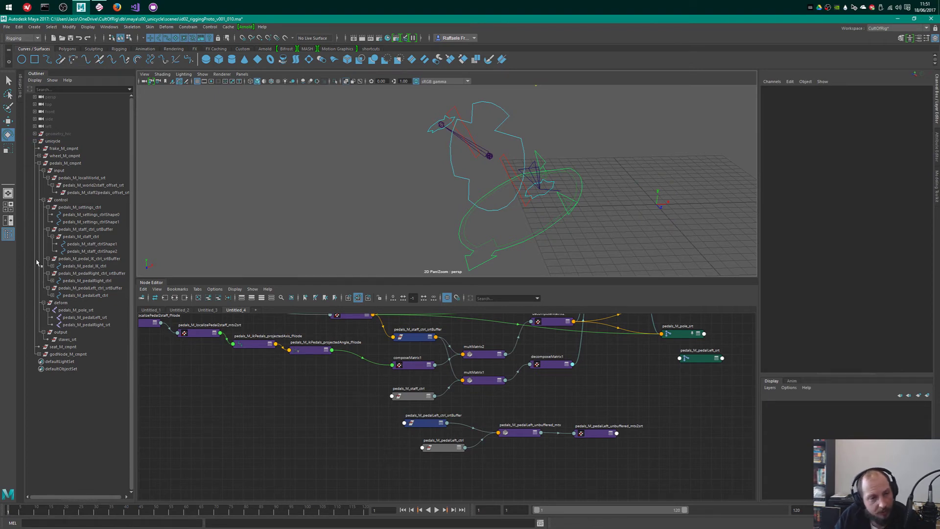
# - Inspect staves_srt and pedals_M_pole_srt, and nudge pedals_M_pole_srt slightly down in the node network
pyautogui.keyDown('alt'); pyautogui.moveTo(675, 345); pyautogui.dragTo(568, 402, button='middle'); pyautogui.keyUp('alt')
pyautogui.keyDown('alt'); pyautogui.moveTo(568, 403); pyautogui.dragTo(538, 399, button='right'); pyautogui.keyUp('alt')
pyautogui.click(531, 325)
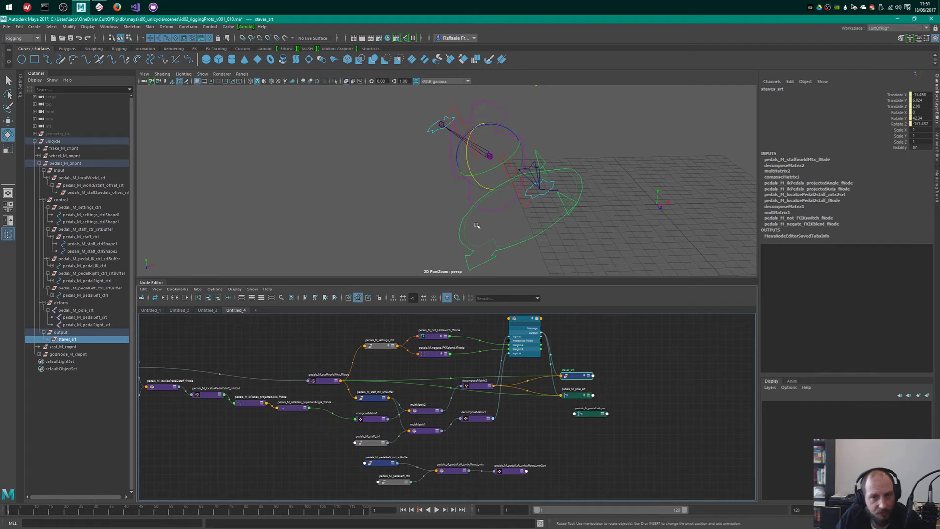
pyautogui.click(576, 395)
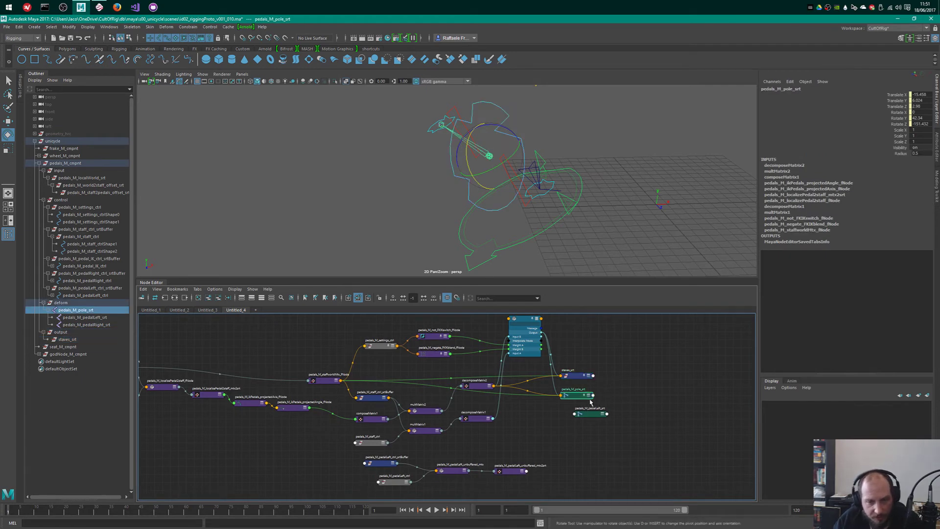
pyautogui.moveTo(590, 401); pyautogui.dragTo(590, 403)
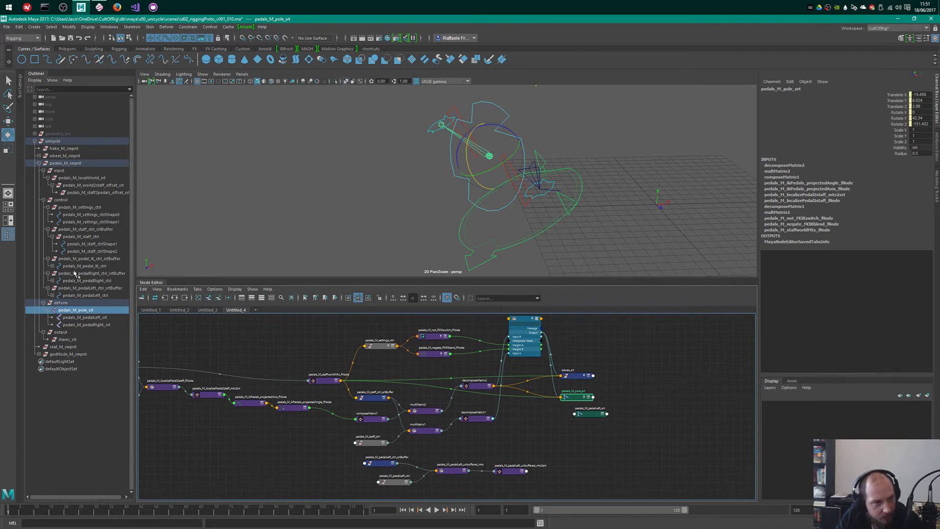
# - Collapse the pedal IK control's buffer and examine the transforms of the reparented right and left pedal buffers
pyautogui.click(48, 258)
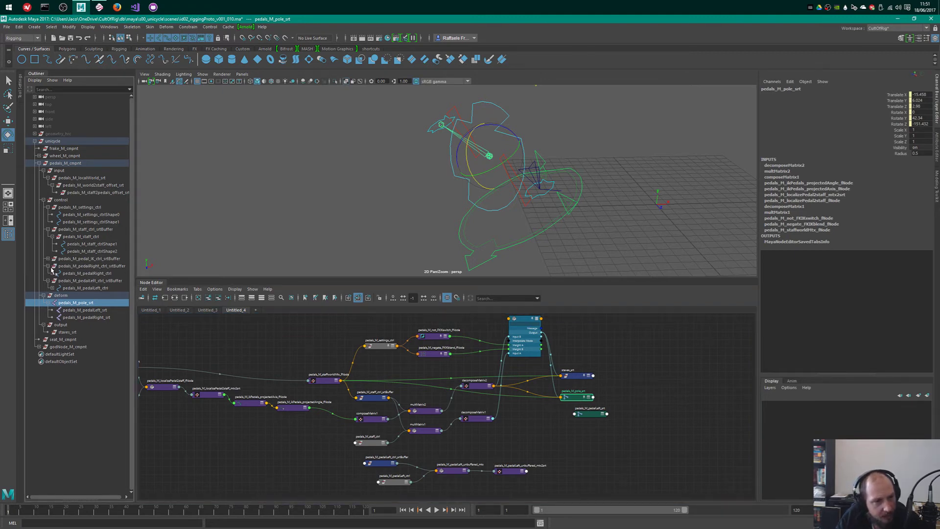
pyautogui.click(48, 266)
pyautogui.click(48, 273)
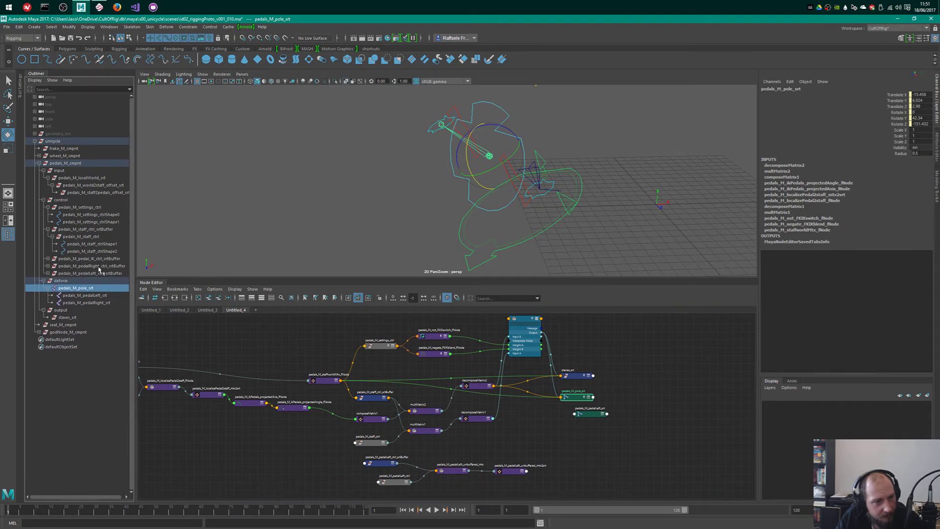
pyautogui.click(98, 266)
pyautogui.keyDown('shift'); pyautogui.click(104, 274); pyautogui.keyUp('shift')
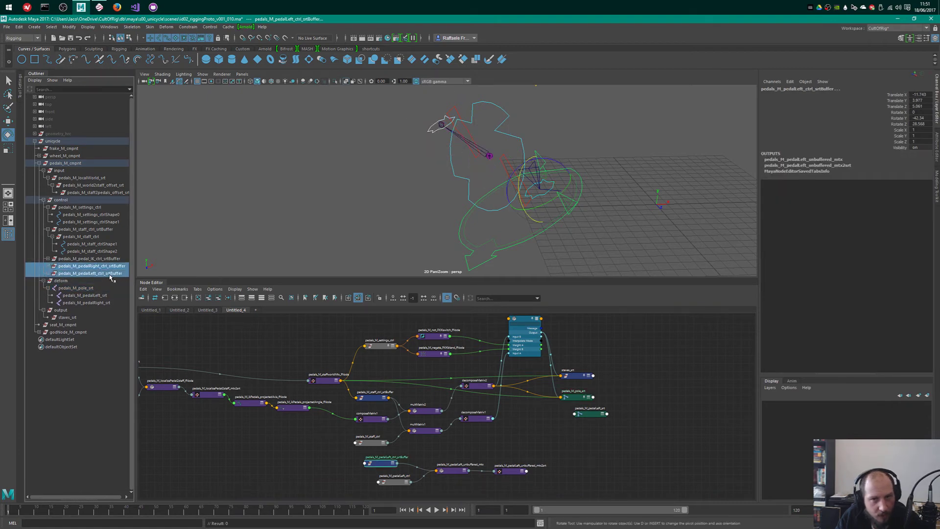
pyautogui.click(48, 266)
pyautogui.click(48, 281)
pyautogui.click(81, 267)
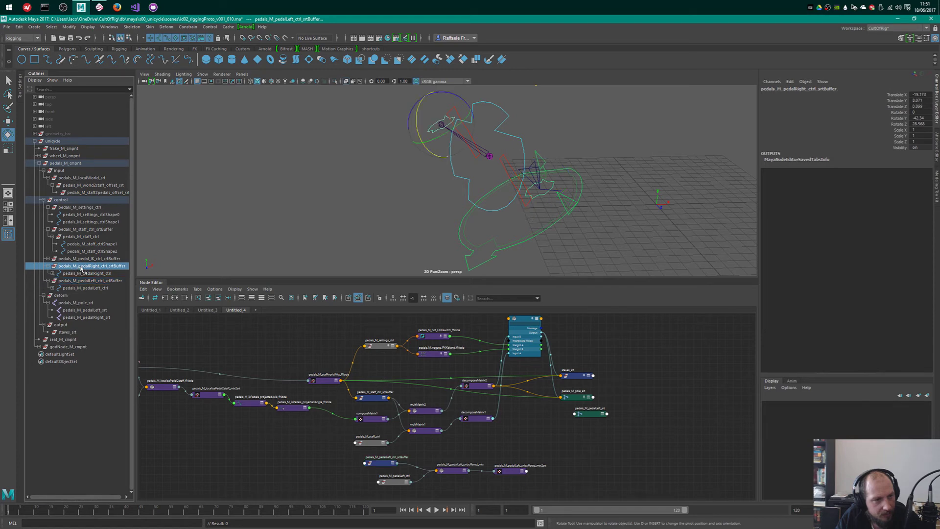
pyautogui.click(92, 280)
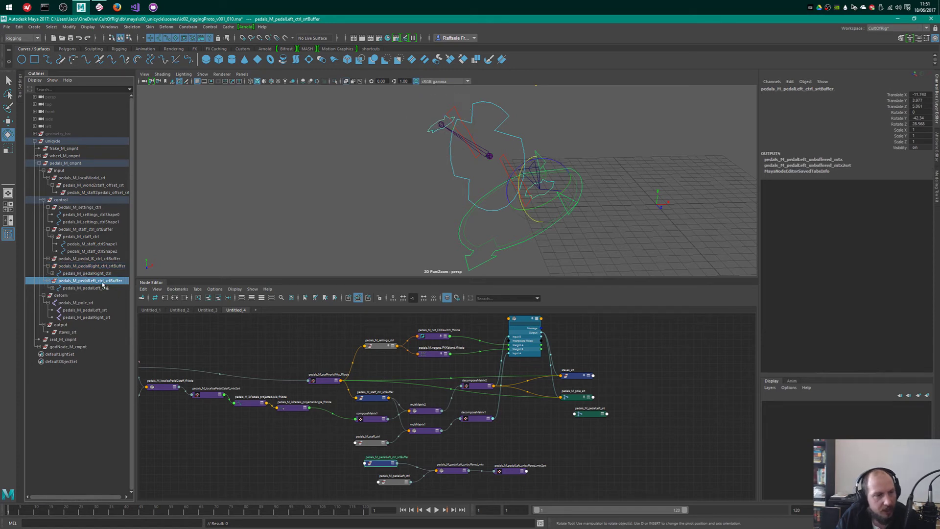
pyautogui.keyDown('alt'); pyautogui.moveTo(578, 216); pyautogui.dragTo(543, 191); pyautogui.keyUp('alt')
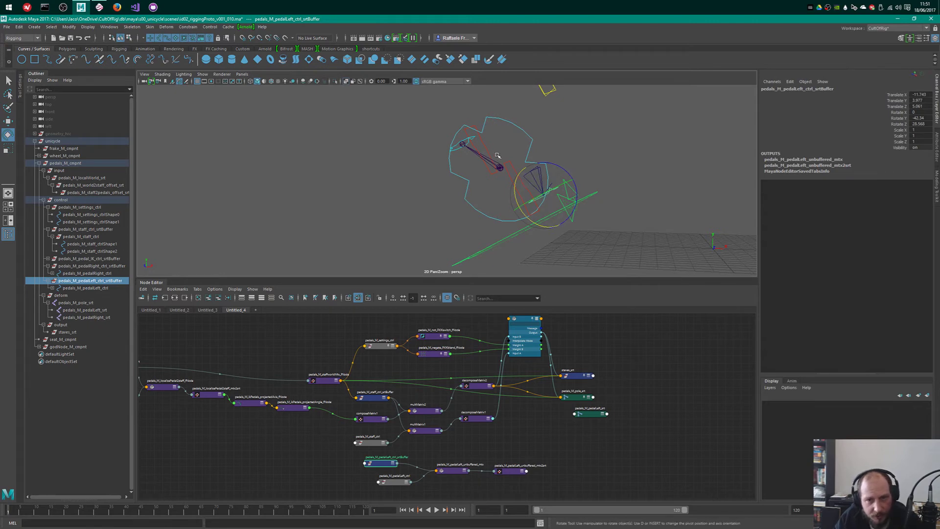
# - Move the left pedal's buffer, control and two unbuffered matrix nodes above staves_srt, to the right of the blend node
pyautogui.keyDown('alt'); pyautogui.moveTo(460, 457); pyautogui.dragTo(544, 421, button='middle'); pyautogui.keyUp('alt')
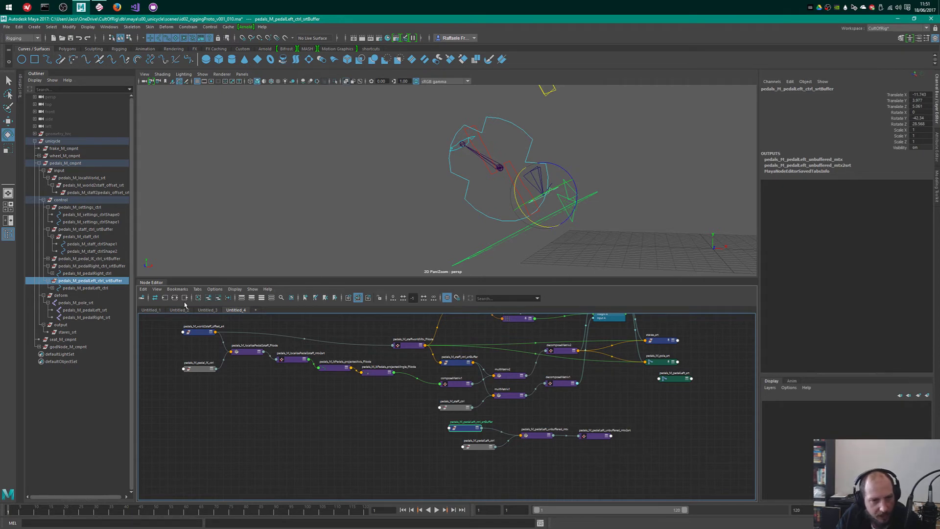
pyautogui.moveTo(433, 453); pyautogui.dragTo(607, 442)
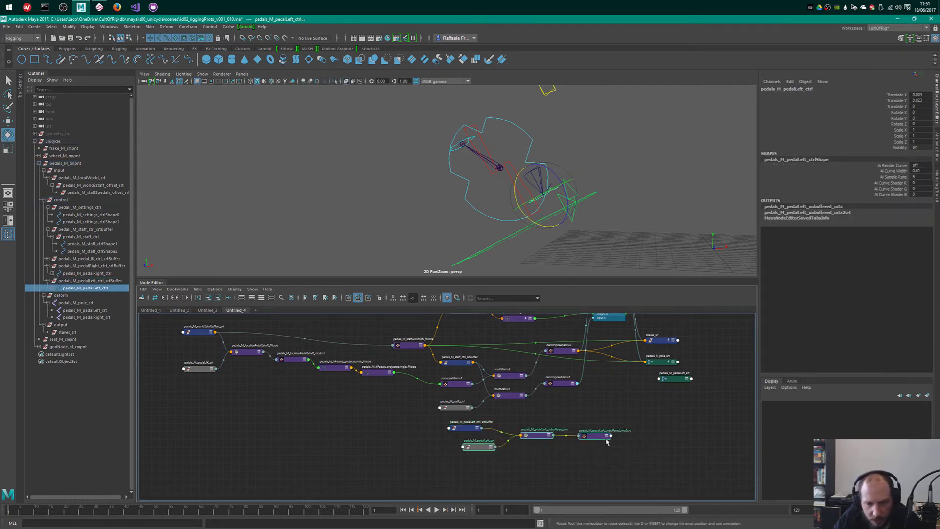
pyautogui.keyDown('alt'); pyautogui.moveTo(607, 442); pyautogui.dragTo(500, 472, button='middle'); pyautogui.keyUp('alt')
pyautogui.moveTo(304, 455)
pyautogui.mouseDown()
pyautogui.moveTo(505, 471)
pyautogui.moveTo(505, 480)
pyautogui.mouseUp()
pyautogui.click(454, 453)
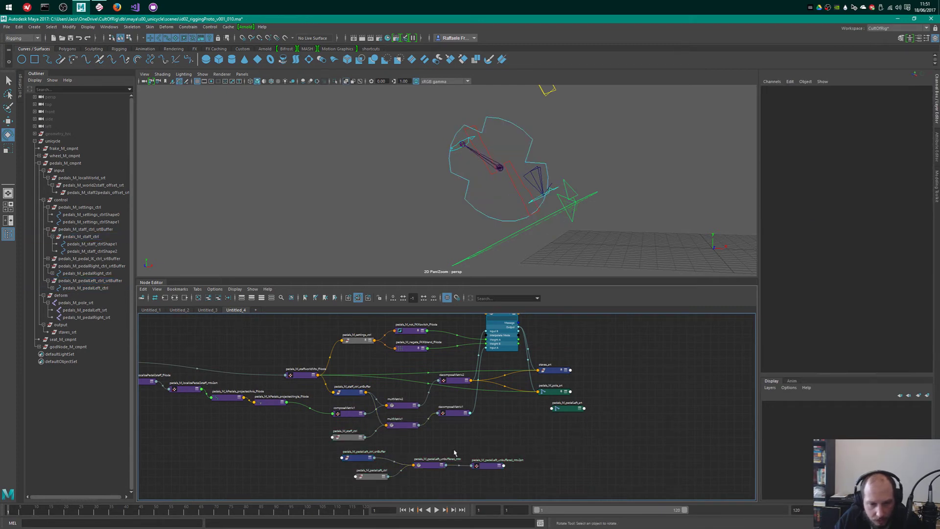
pyautogui.moveTo(301, 465); pyautogui.dragTo(565, 484)
pyautogui.moveTo(322, 452); pyautogui.dragTo(535, 483)
pyautogui.moveTo(363, 458); pyautogui.dragTo(647, 314)
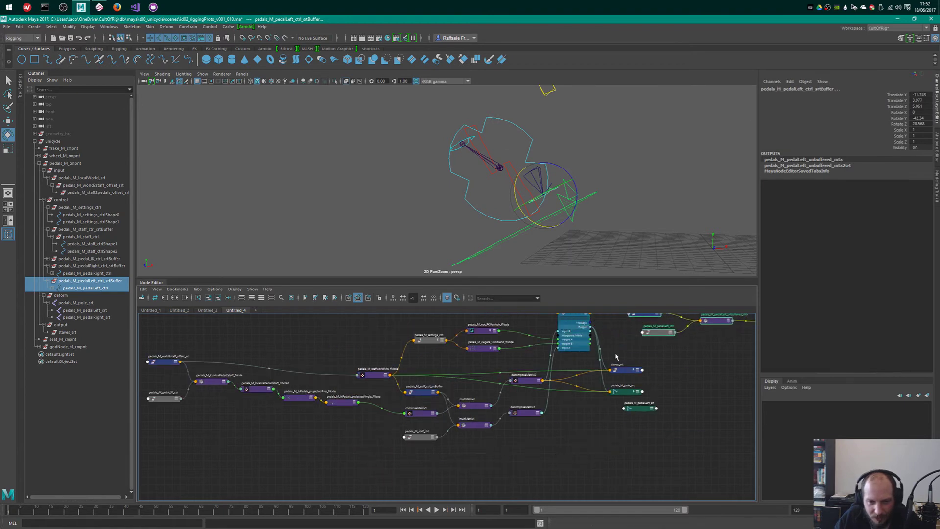
# - Nudge pedals_M_pedalLeft_ctrl_srtBuffer and decomposeMatrix2 slightly upward in the node network
pyautogui.scroll(4, 626, 360)
pyautogui.keyDown('alt'); pyautogui.moveTo(615, 394); pyautogui.dragTo(502, 438, button='middle'); pyautogui.keyUp('alt')
pyautogui.click(504, 429)
pyautogui.scroll(-4, 601, 404)
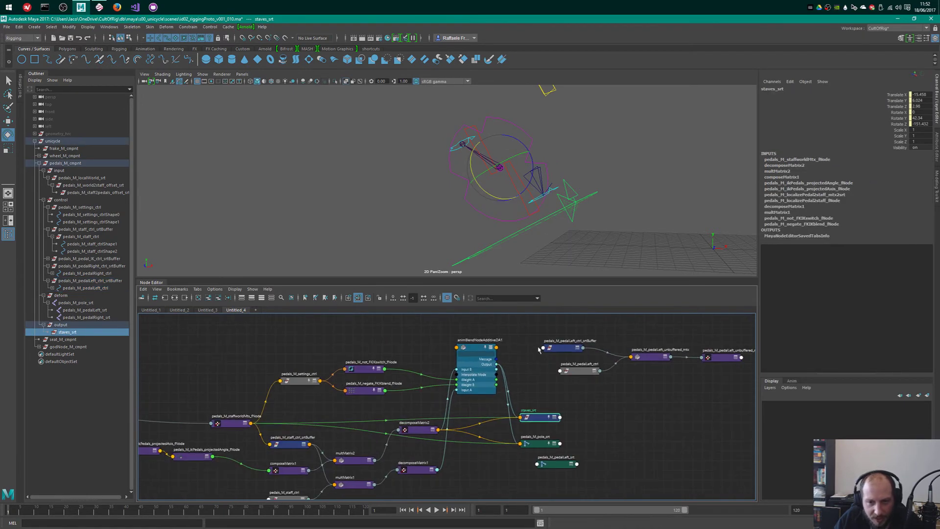
pyautogui.click(559, 350)
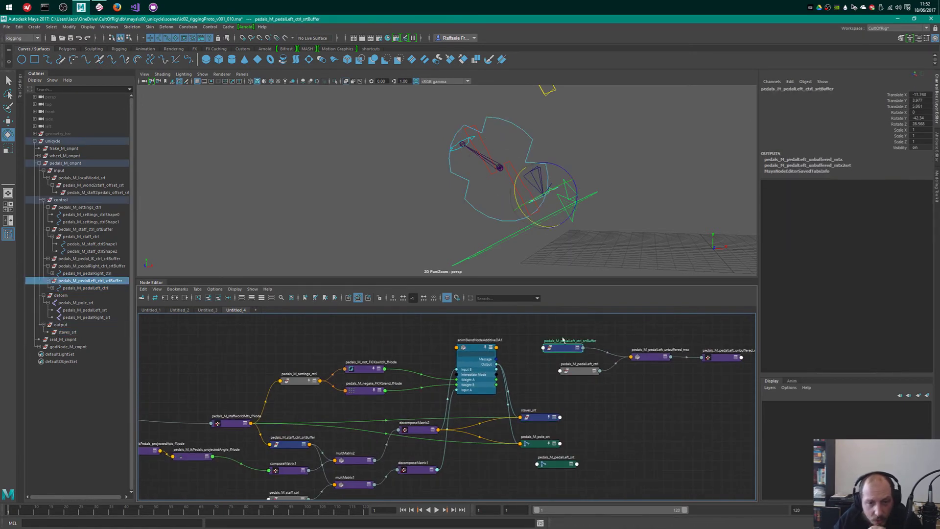
pyautogui.moveTo(562, 345)
pyautogui.mouseDown()
pyautogui.moveTo(562, 330)
pyautogui.moveTo(562, 342)
pyautogui.mouseUp()
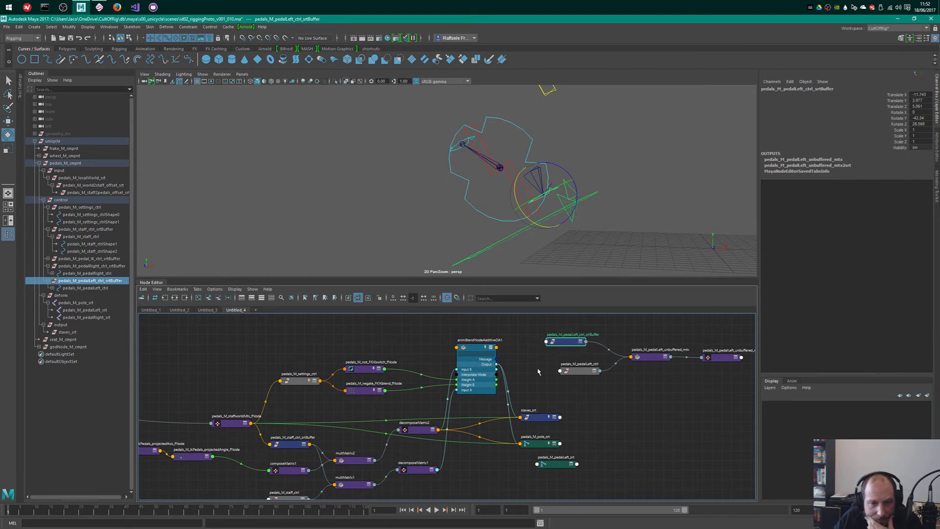
pyautogui.moveTo(419, 437); pyautogui.dragTo(419, 435)
pyautogui.click(569, 344)
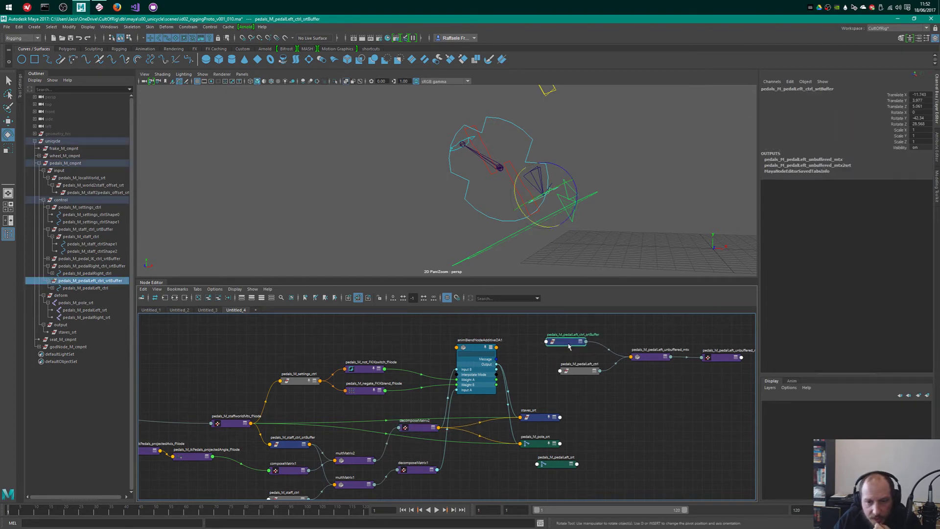
# - Shift the left pedal's buffer, control and matrix chain further right, leaving space beside staves_srt
pyautogui.click(541, 417)
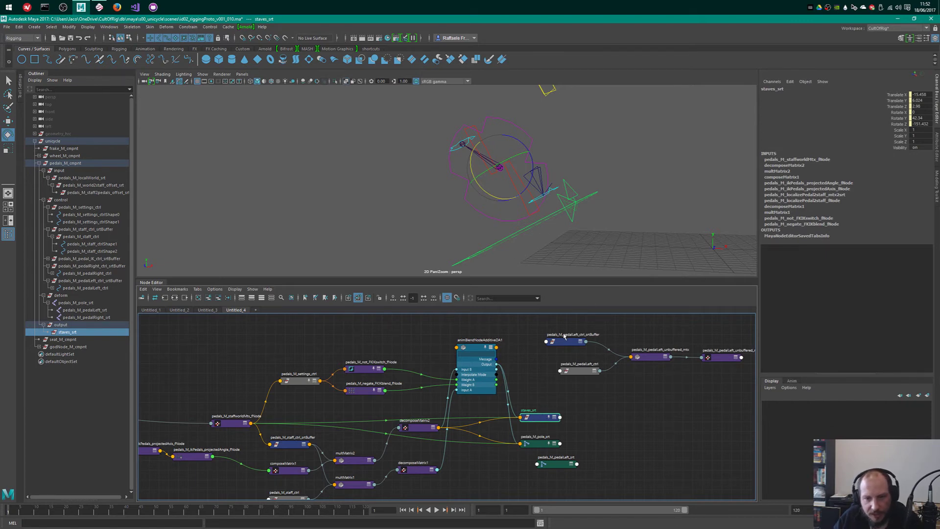
pyautogui.click(583, 341)
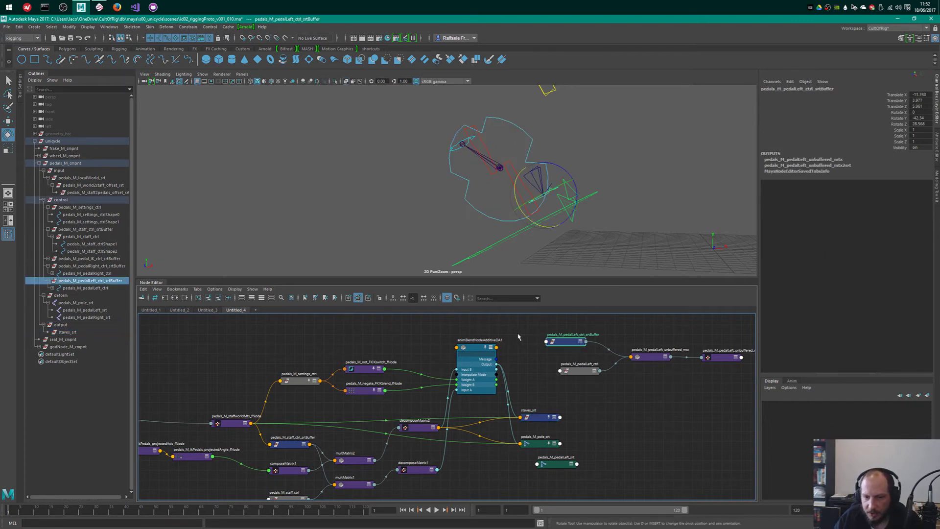
pyautogui.moveTo(516, 333); pyautogui.dragTo(718, 382)
pyautogui.moveTo(555, 343); pyautogui.dragTo(608, 343)
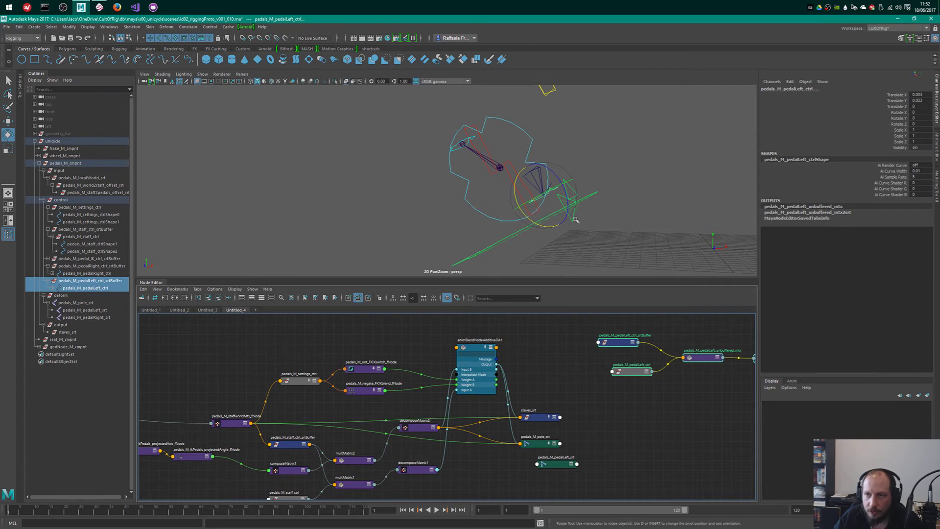
pyautogui.moveTo(923, 94); pyautogui.dragTo(921, 99)
pyautogui.write('0')
pyautogui.press('Return')
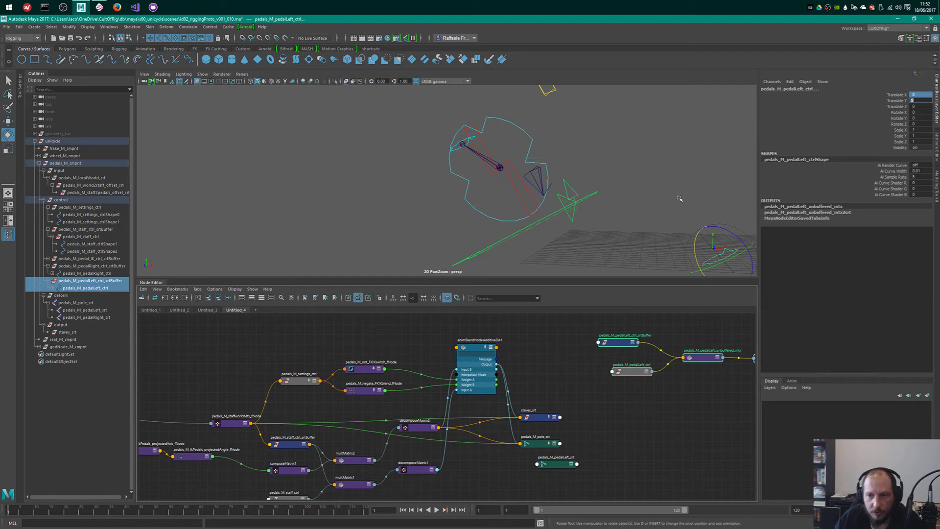
pyautogui.click(693, 190)
pyautogui.hotkey('ctrl', 'z')
pyautogui.hotkey('ctrl', 'z')
# - Set Translate X and Translate Y of pedals_M_pedalLeft_ctrl alone to 0
pyautogui.click(641, 373)
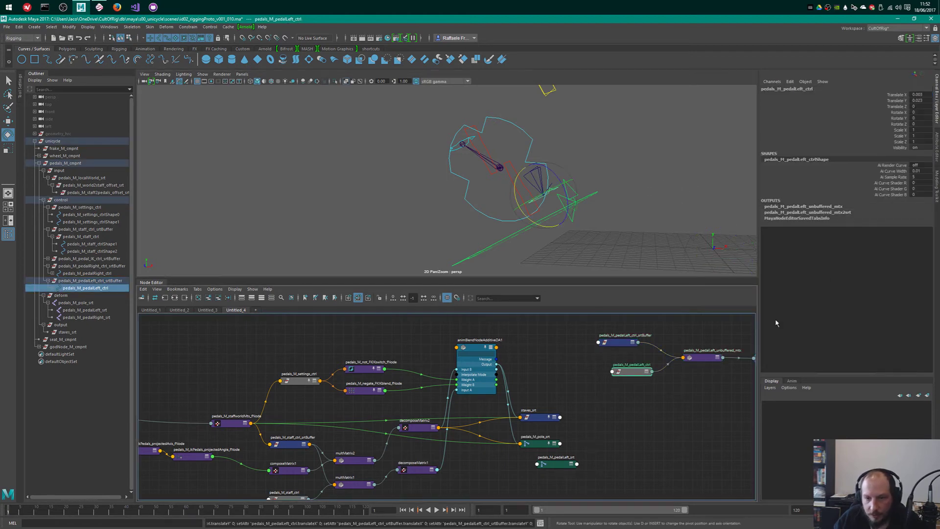
pyautogui.moveTo(916, 94); pyautogui.dragTo(918, 100)
pyautogui.write('0')
pyautogui.press('Return')
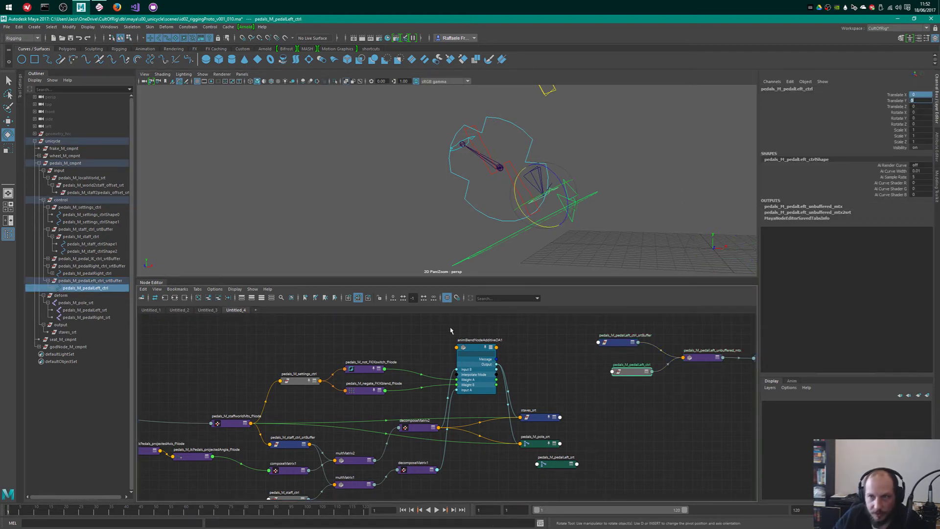
pyautogui.click(608, 395)
pyautogui.keyDown('alt'); pyautogui.moveTo(608, 393); pyautogui.dragTo(555, 406, button='middle'); pyautogui.keyUp('alt')
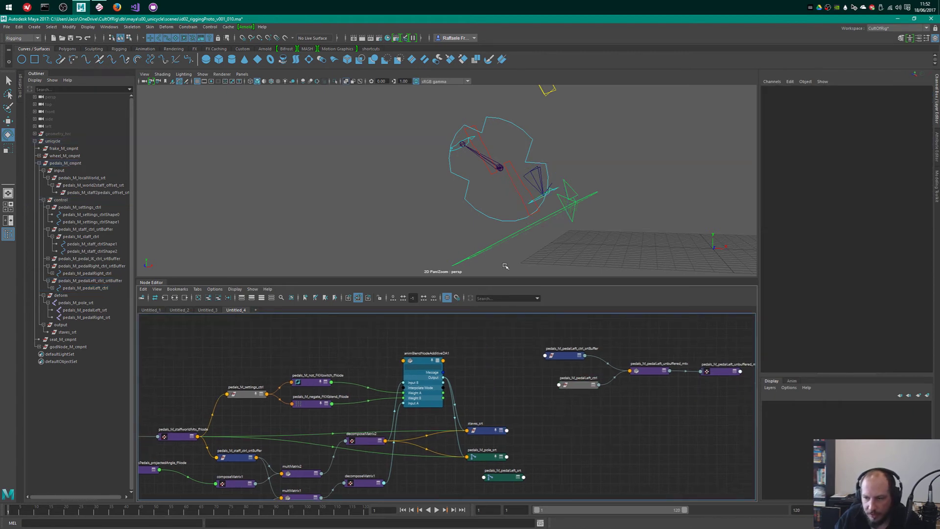
# - Rotate pedals_M_staff_ctrl about X to test whether the pedal controls follow it, undo the rotation, and reselect pedals_M_pedalLeft_ctrl
pyautogui.click(577, 385)
pyautogui.keyDown('alt'); pyautogui.moveTo(572, 172); pyautogui.dragTo(582, 214); pyautogui.keyUp('alt')
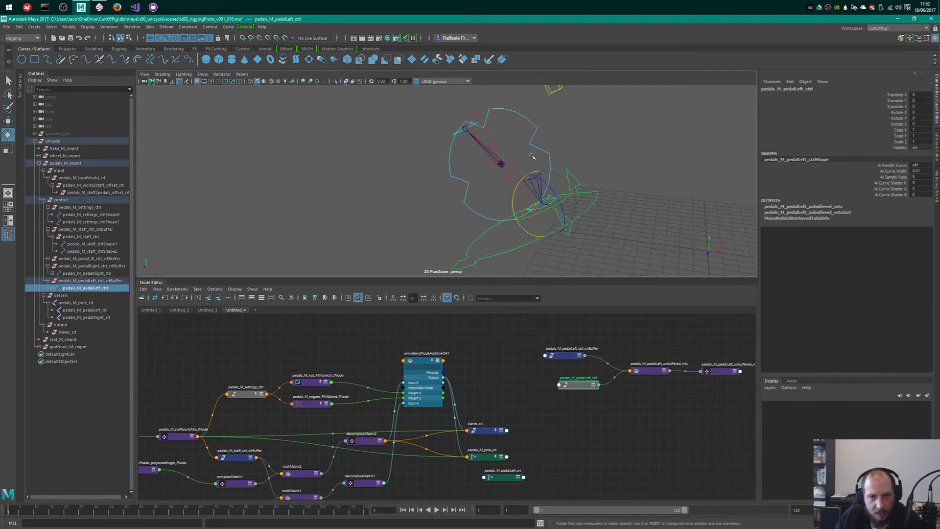
pyautogui.click(509, 171)
pyautogui.moveTo(461, 170); pyautogui.dragTo(557, 201)
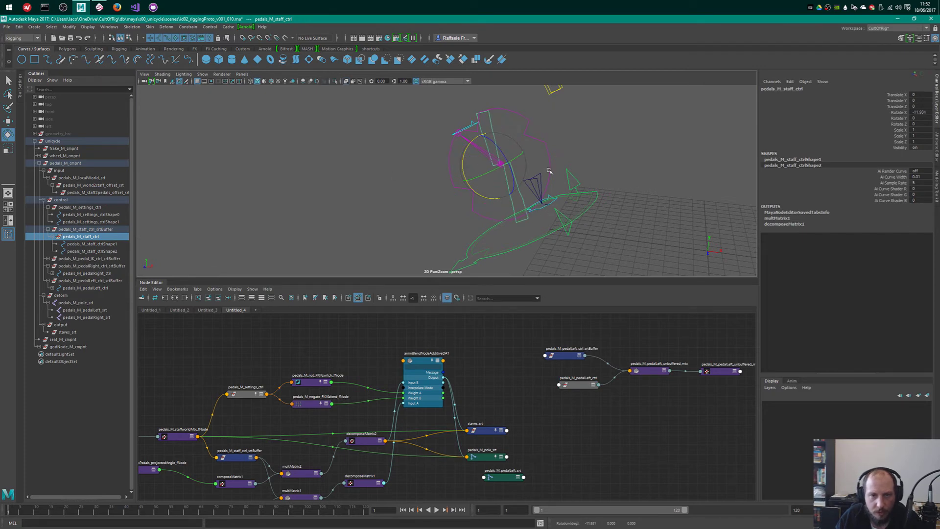
pyautogui.hotkey('ctrl', 'z')
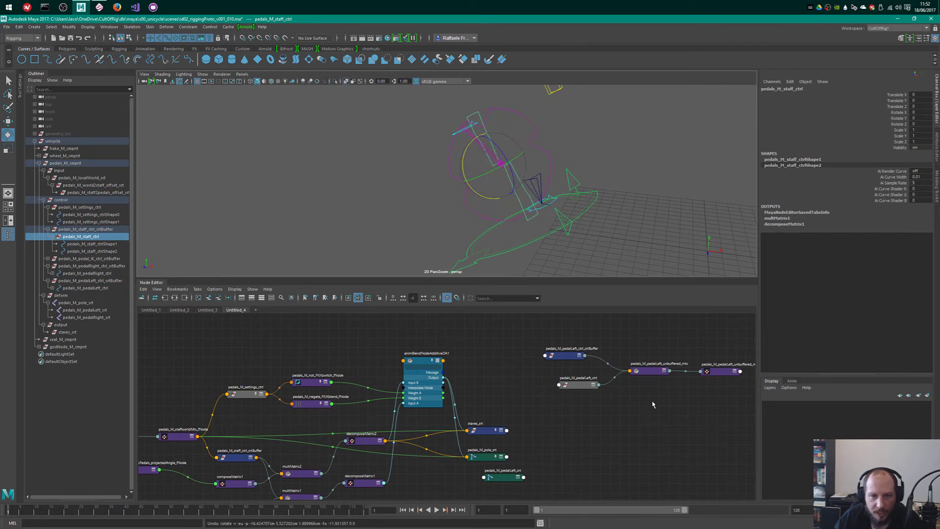
pyautogui.click(570, 385)
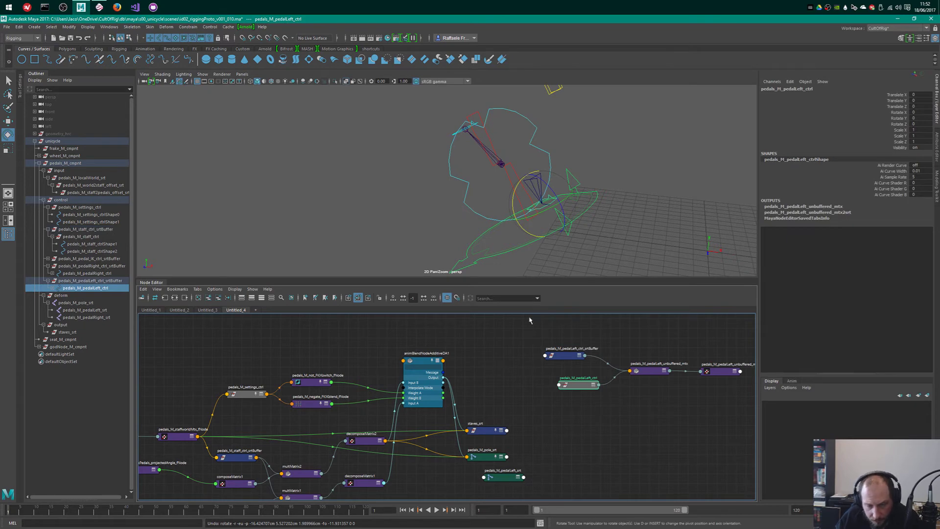
# - Examine the pedal node network around pedals_M_pedalLeft_ctrl_srtBuffer and animBlendNodeAdditiveDA1
pyautogui.keyDown('alt'); pyautogui.moveTo(550, 396); pyautogui.dragTo(633, 396, button='middle'); pyautogui.keyUp('alt')
pyautogui.click(646, 354)
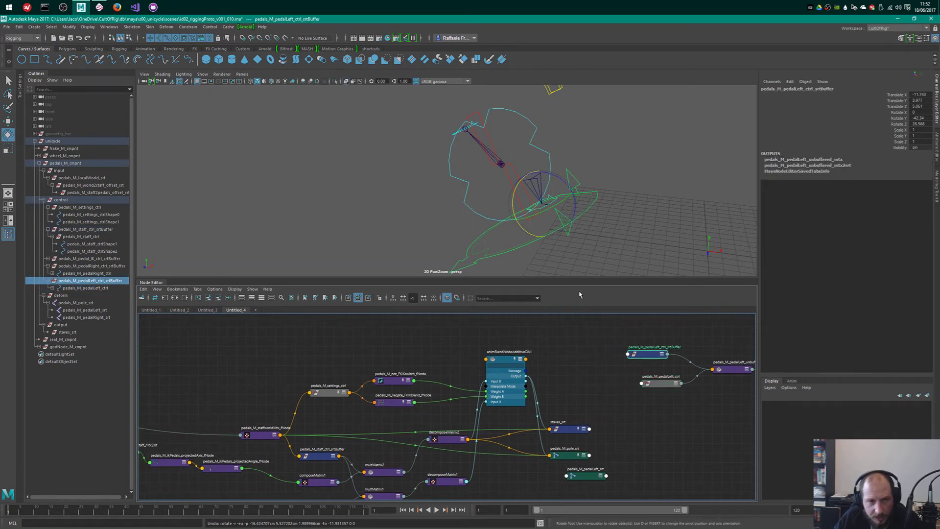
pyautogui.moveTo(506, 164)
pyautogui.keyDown('alt'); pyautogui.mouseDown()
pyautogui.moveTo(549, 147)
pyautogui.moveTo(503, 182)
pyautogui.mouseUp(); pyautogui.keyUp('alt')
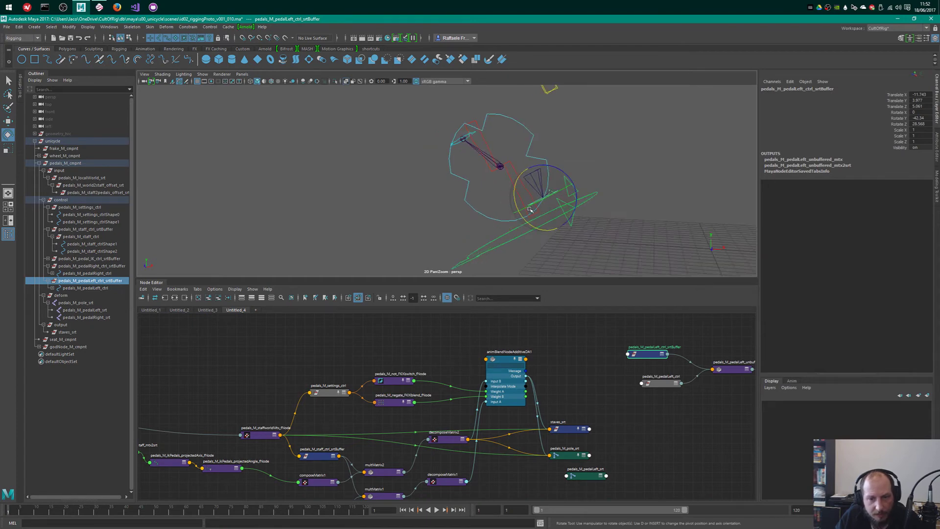
pyautogui.keyDown('alt'); pyautogui.moveTo(521, 363); pyautogui.dragTo(530, 356, button='middle'); pyautogui.keyUp('alt')
pyautogui.scroll(-1, 531, 356)
pyautogui.keyDown('alt'); pyautogui.moveTo(369, 433); pyautogui.dragTo(472, 386, button='middle'); pyautogui.keyUp('alt')
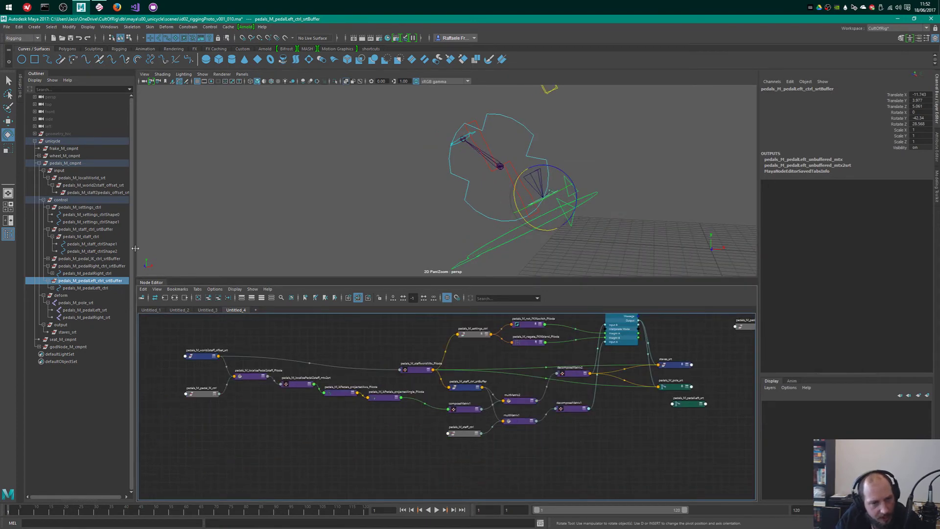
pyautogui.keyDown('alt'); pyautogui.moveTo(581, 360); pyautogui.dragTo(514, 394, button='middle'); pyautogui.keyUp('alt')
pyautogui.scroll(1, 509, 379)
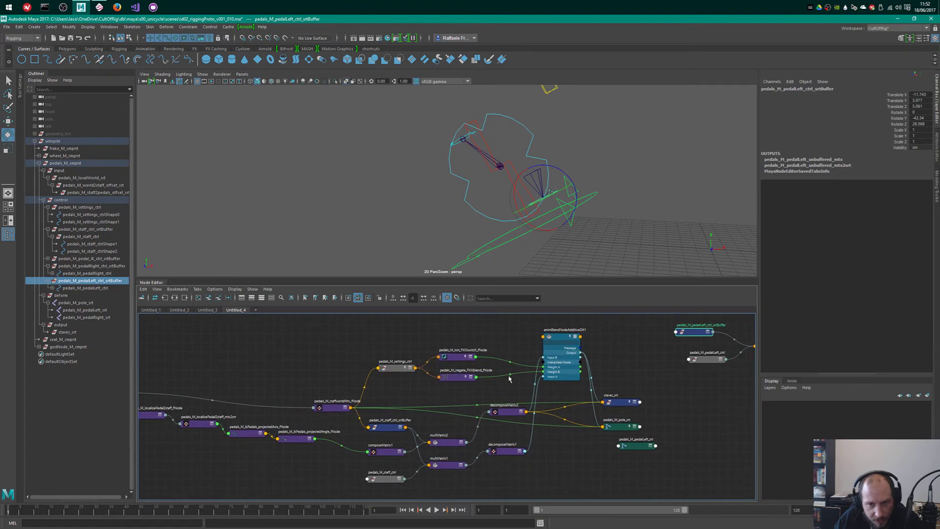
pyautogui.click(576, 334)
pyautogui.scroll(3, 631, 357)
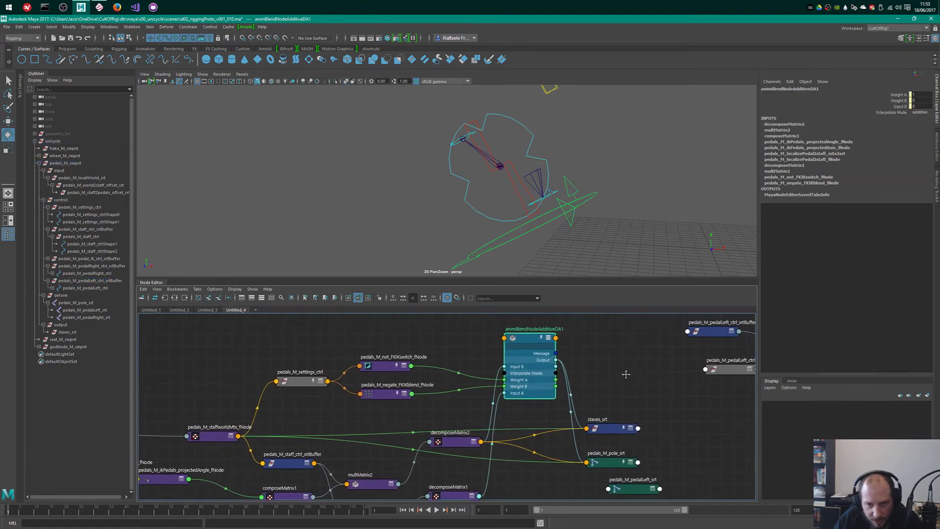
pyautogui.keyDown('alt'); pyautogui.moveTo(592, 357); pyautogui.dragTo(555, 358, button='middle'); pyautogui.keyUp('alt')
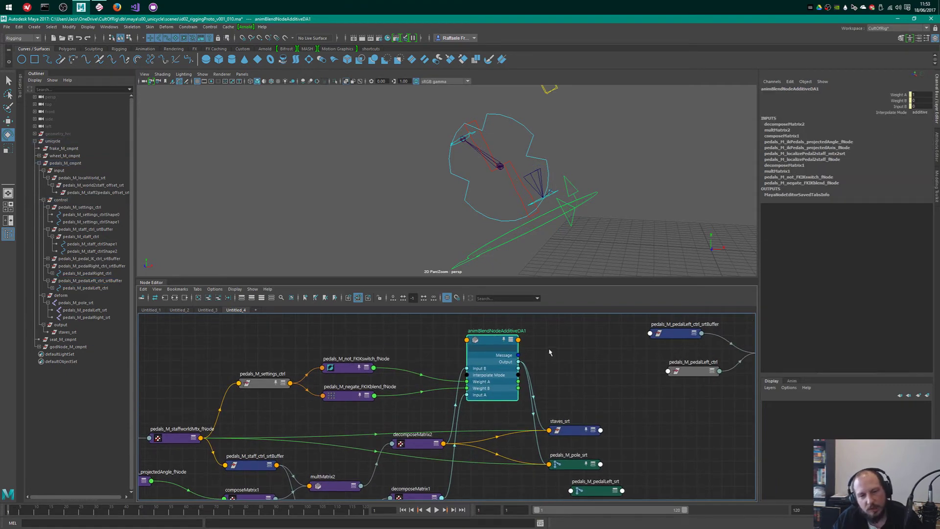
# - Create a composeMatrix node and place it between animBlendNodeAdditiveDA1 and the left pedal's buffer
pyautogui.press('Tab')
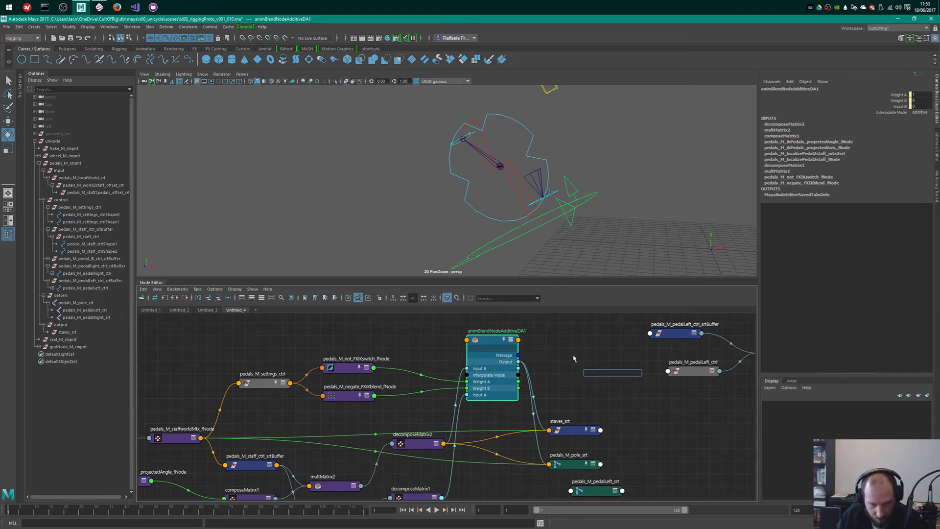
pyautogui.write('decom')
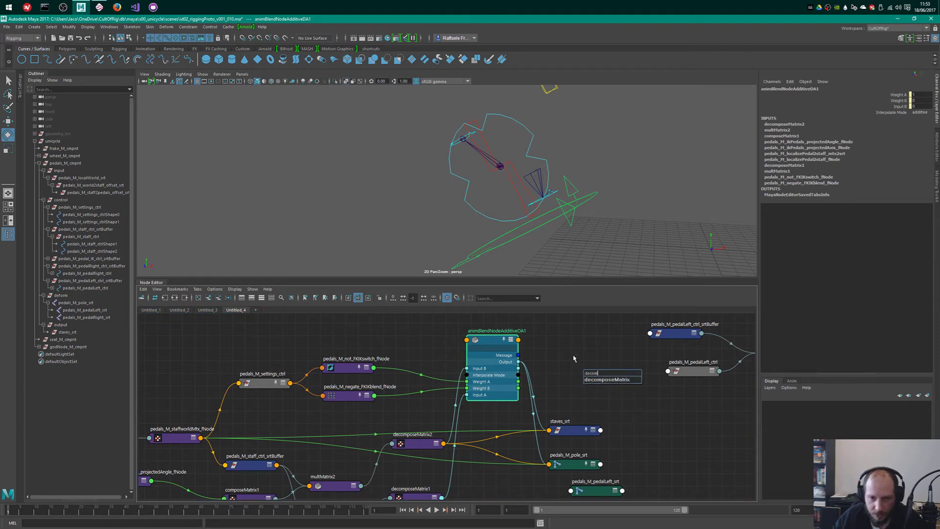
pyautogui.hotkey('ctrl', 'a')
pyautogui.write('mcompo')
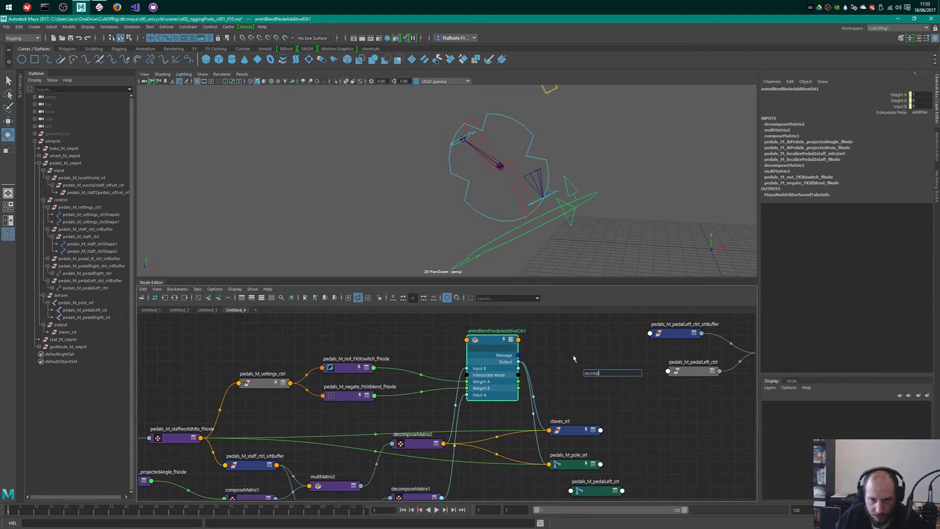
pyautogui.hotkey('ctrl', 'a')
pyautogui.write('compos')
pyautogui.press('Down')
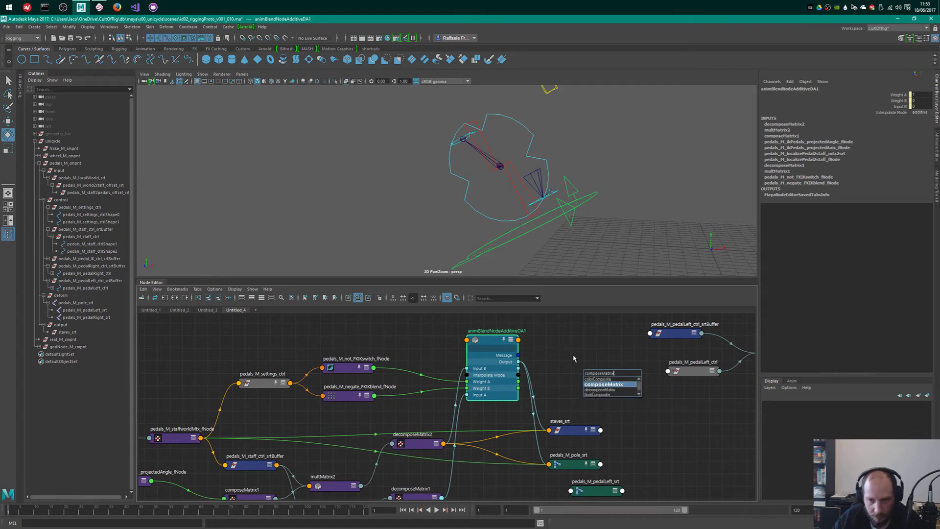
pyautogui.press('Return')
pyautogui.press('3')
pyautogui.moveTo(609, 374); pyautogui.dragTo(588, 356)
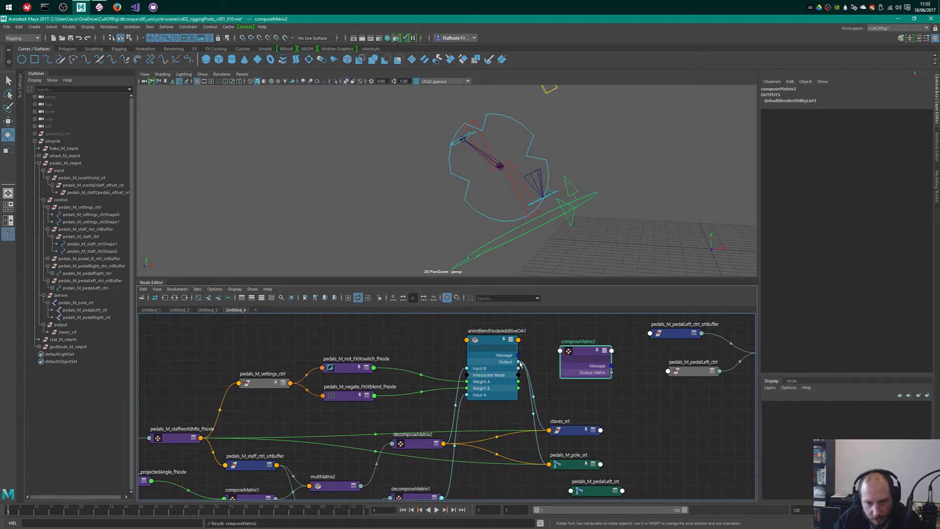
pyautogui.click(520, 363)
pyautogui.moveTo(519, 362); pyautogui.dragTo(571, 352)
pyautogui.click(582, 353)
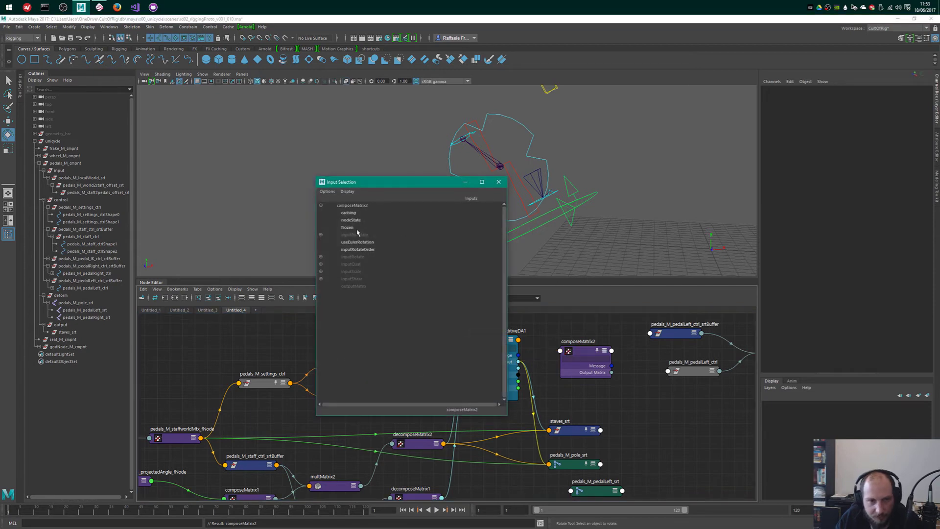
pyautogui.click(351, 213)
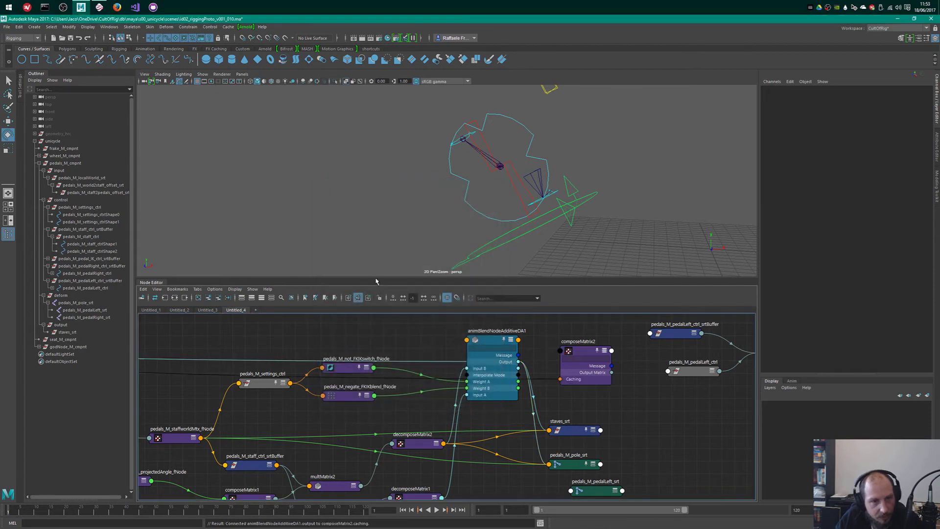
pyautogui.moveTo(588, 350); pyautogui.dragTo(613, 343)
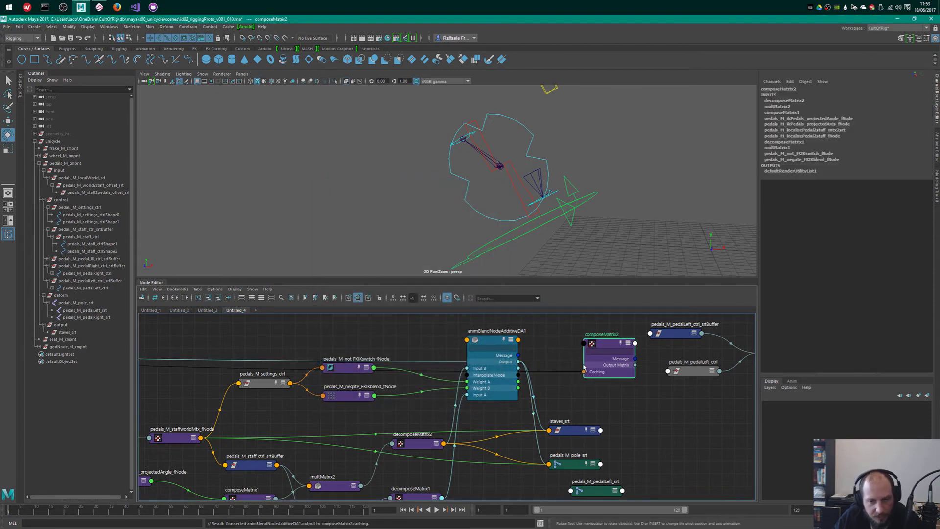
pyautogui.keyDown('alt'); pyautogui.moveTo(575, 378); pyautogui.dragTo(339, 383, button='right'); pyautogui.keyUp('alt')
pyautogui.keyDown('alt'); pyautogui.moveTo(338, 394); pyautogui.dragTo(415, 394, button='middle'); pyautogui.keyUp('alt')
pyautogui.keyDown('alt'); pyautogui.moveTo(300, 389); pyautogui.dragTo(159, 393, button='right'); pyautogui.keyUp('alt')
pyautogui.moveTo(172, 346); pyautogui.dragTo(226, 397)
pyautogui.press('Delete')
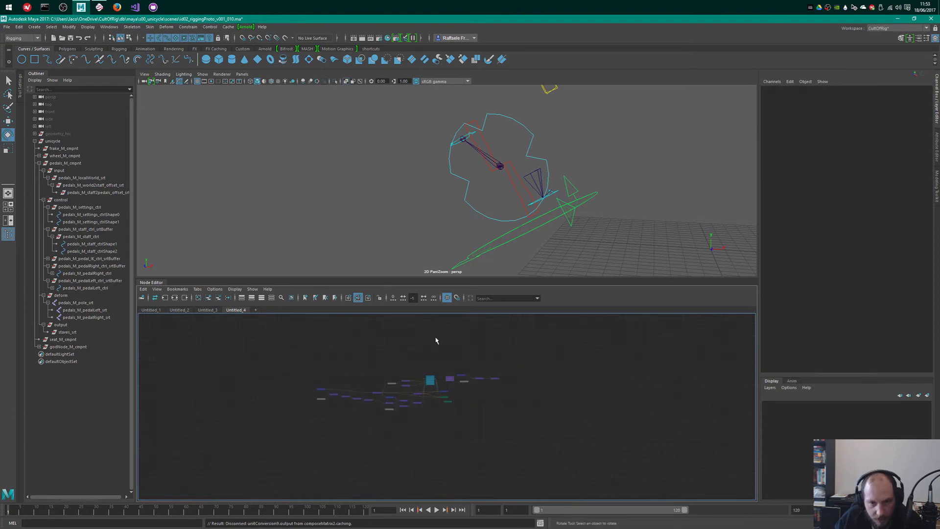
# - Show all attributes of composeMatrix2, expand Input Rotate and connect animBlendNodeAdditiveDA1's Output to Input Rotate Y
pyautogui.scroll(8, 436, 338)
pyautogui.click(492, 329)
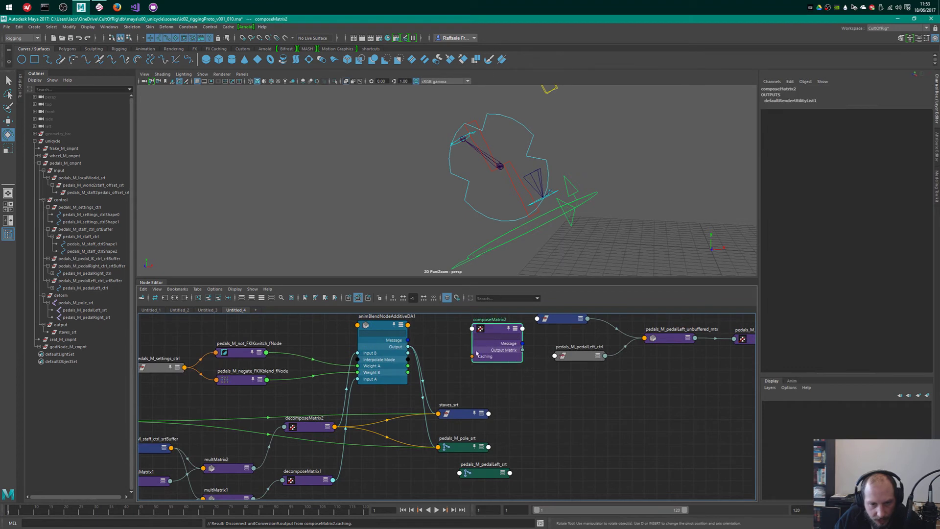
pyautogui.keyDown('alt'); pyautogui.moveTo(492, 329); pyautogui.dragTo(526, 376, button='middle'); pyautogui.keyUp('alt')
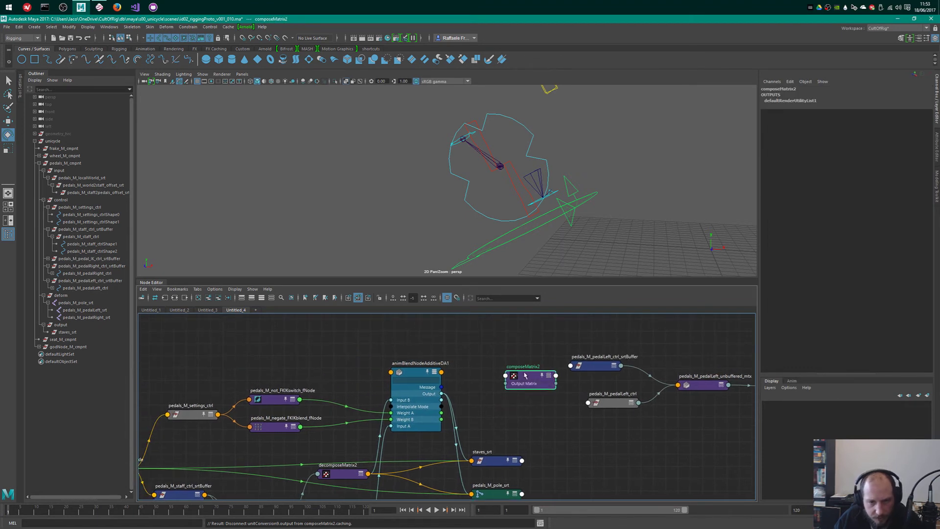
pyautogui.moveTo(529, 380); pyautogui.dragTo(521, 471, button='right')
pyautogui.scroll(3, 499, 384)
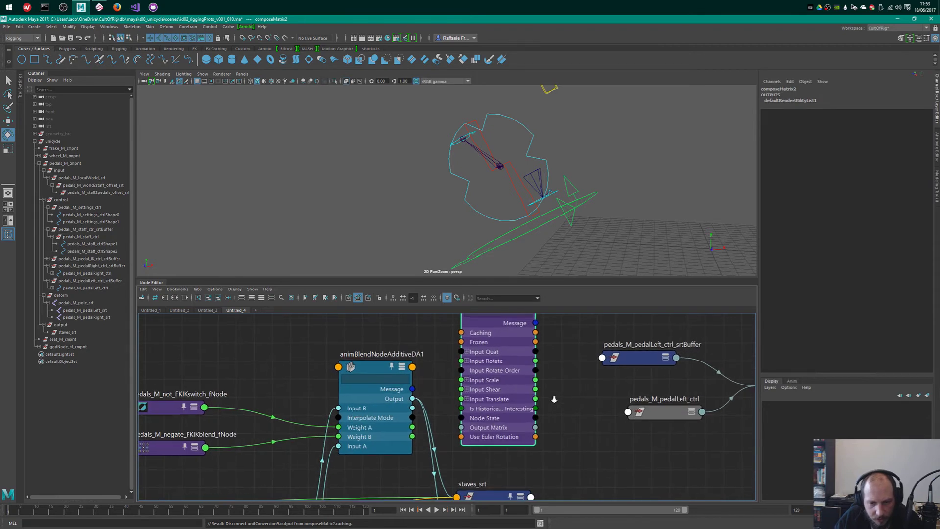
pyautogui.click(466, 360)
pyautogui.moveTo(411, 399); pyautogui.dragTo(461, 380)
pyautogui.scroll(-2, 584, 380)
pyautogui.keyDown('alt'); pyautogui.moveTo(550, 321); pyautogui.dragTo(548, 369, button='middle'); pyautogui.keyUp('alt')
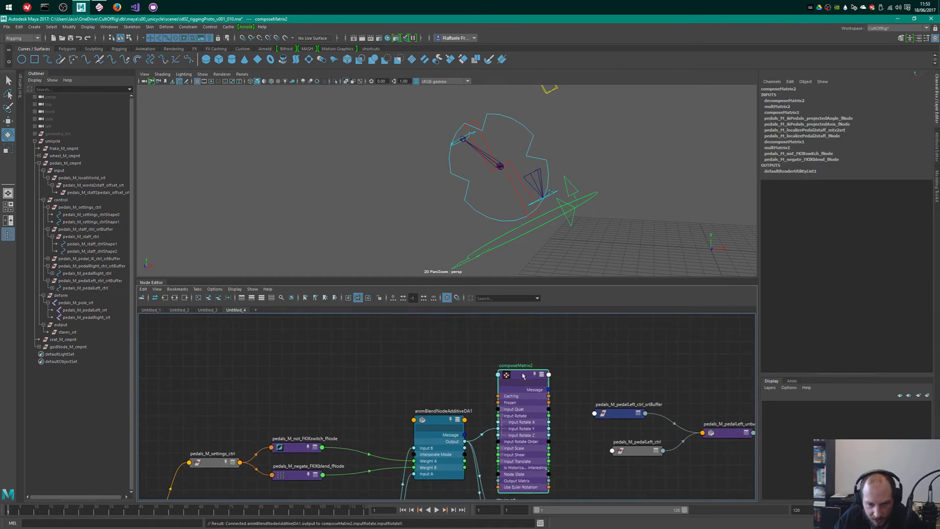
# - Reduce composeMatrix2 to its connected attributes and place it above and beside animBlendNodeAdditiveDA1
pyautogui.moveTo(523, 376); pyautogui.dragTo(546, 367)
pyautogui.press('1')
pyautogui.press('2')
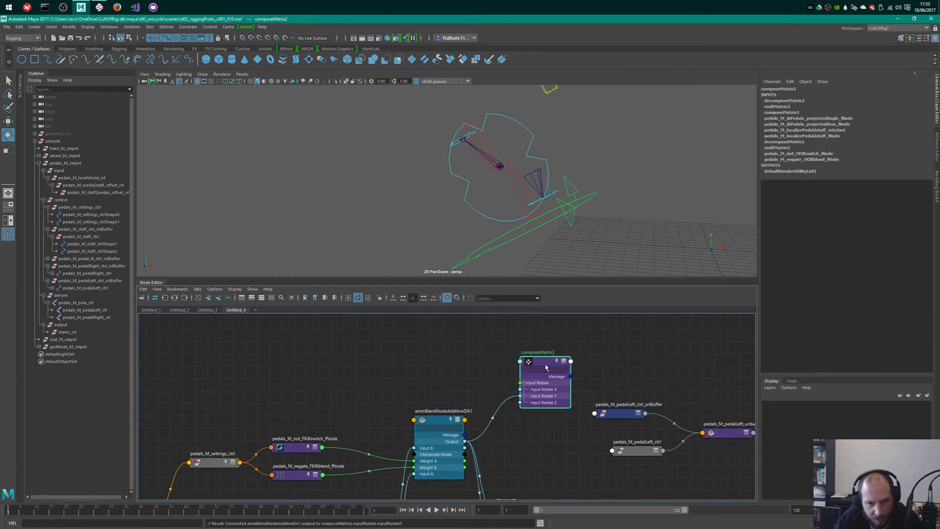
pyautogui.click(586, 379)
pyautogui.scroll(3, 590, 380)
pyautogui.scroll(-3, 523, 416)
pyautogui.keyDown('alt'); pyautogui.moveTo(545, 421); pyautogui.dragTo(564, 383, button='middle'); pyautogui.keyUp('alt')
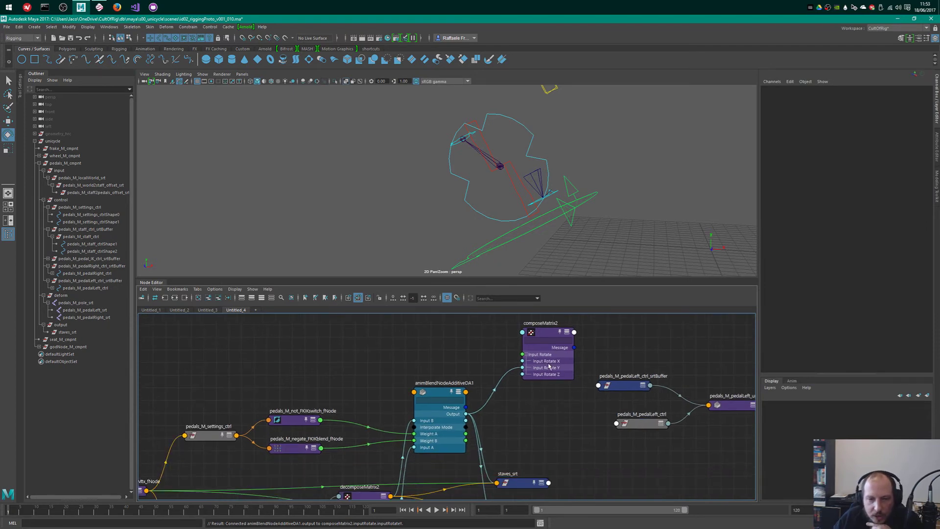
pyautogui.moveTo(543, 333); pyautogui.dragTo(530, 337)
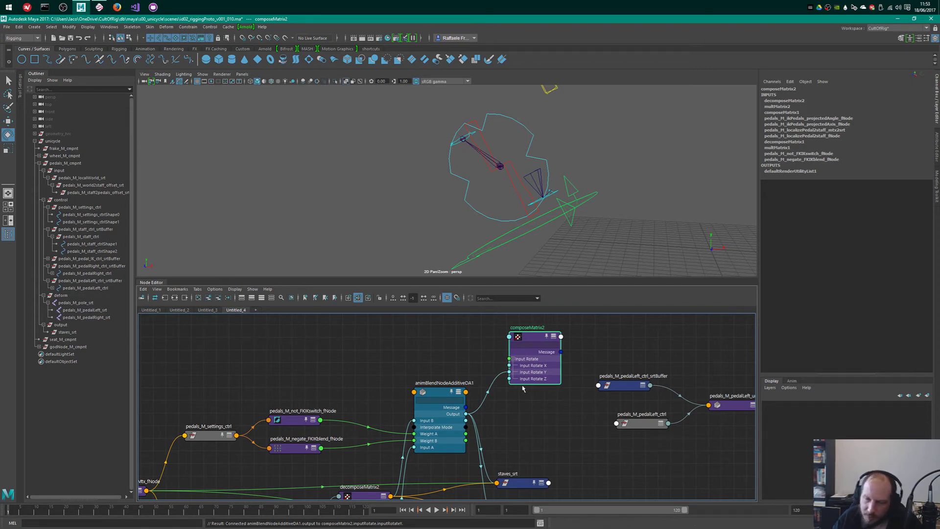
# - Inspect pedals_M_staff_ctrl, its srtBuffer and their matrix chain up to staves_srt and the left pedal nodes
pyautogui.scroll(-1, 444, 365)
pyautogui.keyDown('alt'); pyautogui.moveTo(444, 366); pyautogui.dragTo(554, 348, button='middle'); pyautogui.keyUp('alt')
pyautogui.keyDown('alt'); pyautogui.moveTo(582, 385); pyautogui.dragTo(496, 375, button='middle'); pyautogui.keyUp('alt')
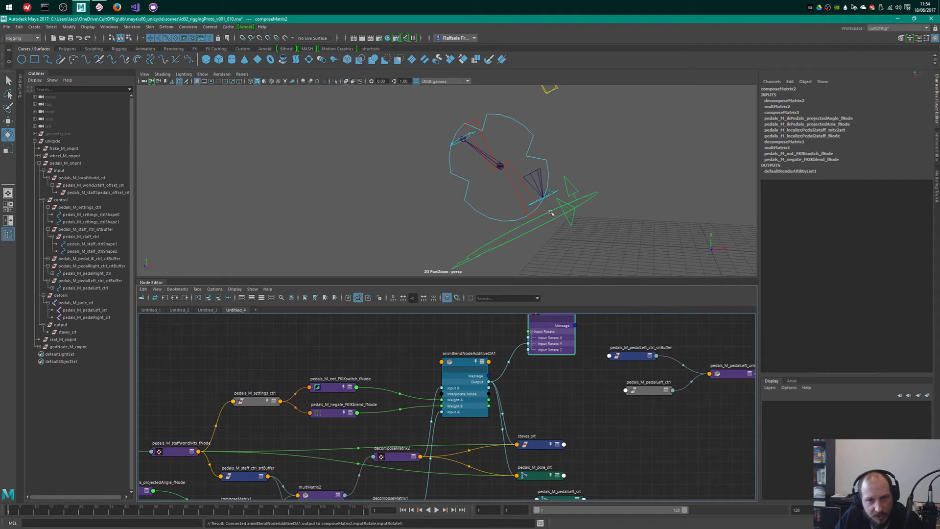
pyautogui.keyDown('alt'); pyautogui.moveTo(519, 364); pyautogui.dragTo(690, 329, button='middle'); pyautogui.keyUp('alt')
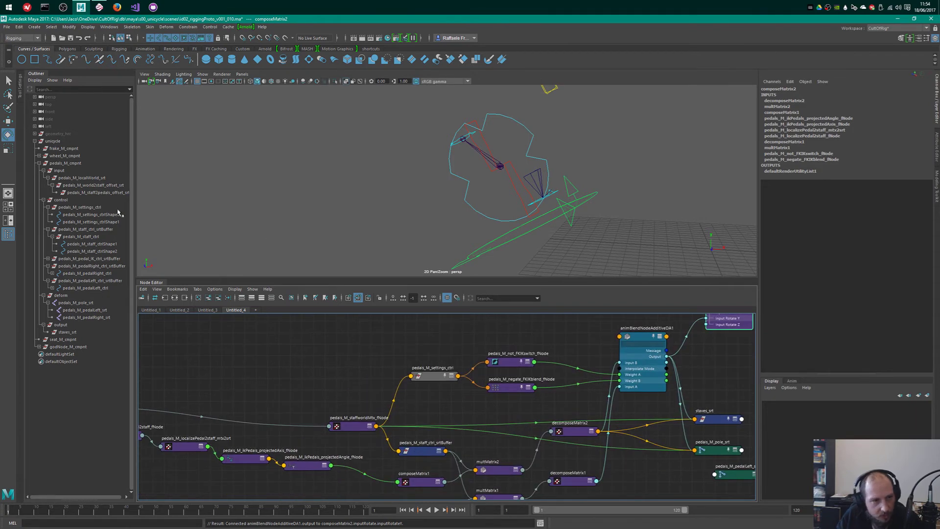
pyautogui.keyDown('alt'); pyautogui.moveTo(611, 424); pyautogui.dragTo(537, 364, button='middle'); pyautogui.keyUp('alt')
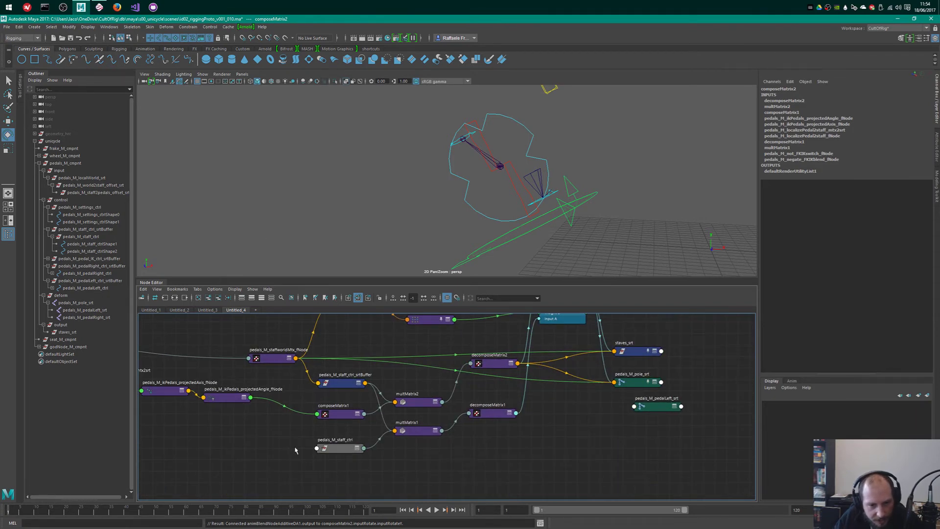
pyautogui.moveTo(295, 449); pyautogui.dragTo(364, 466)
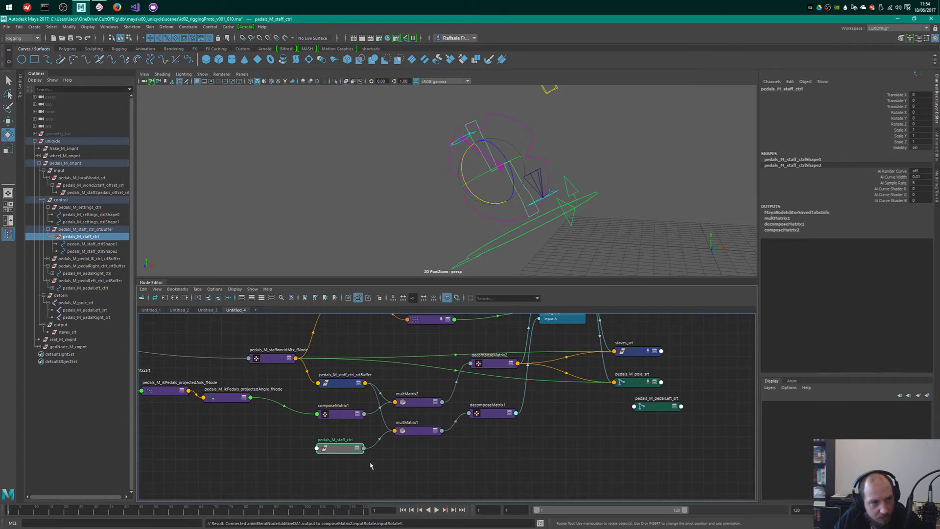
pyautogui.click(90, 231)
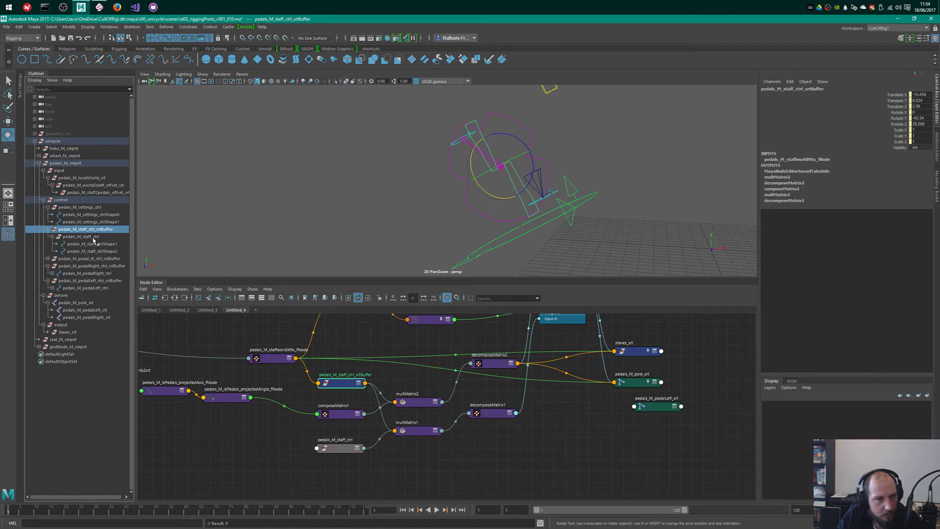
pyautogui.click(93, 237)
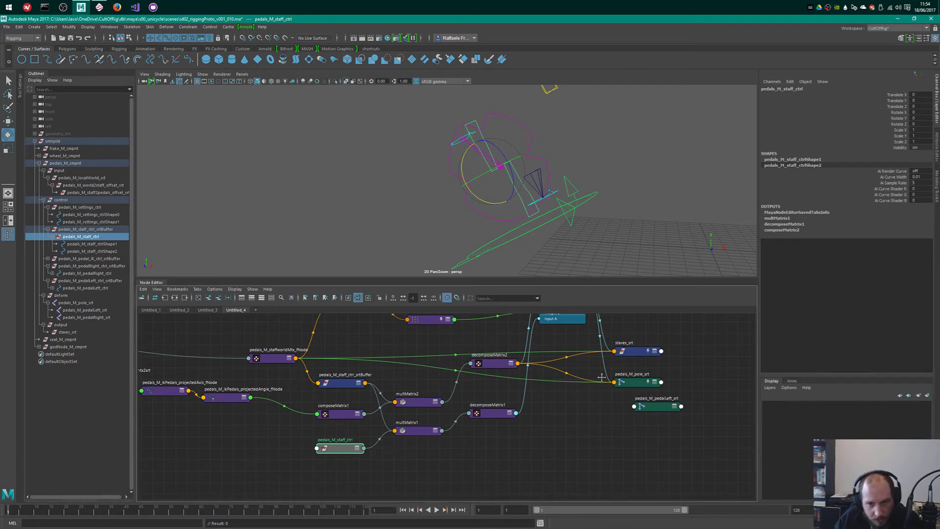
pyautogui.scroll(-5, 601, 377)
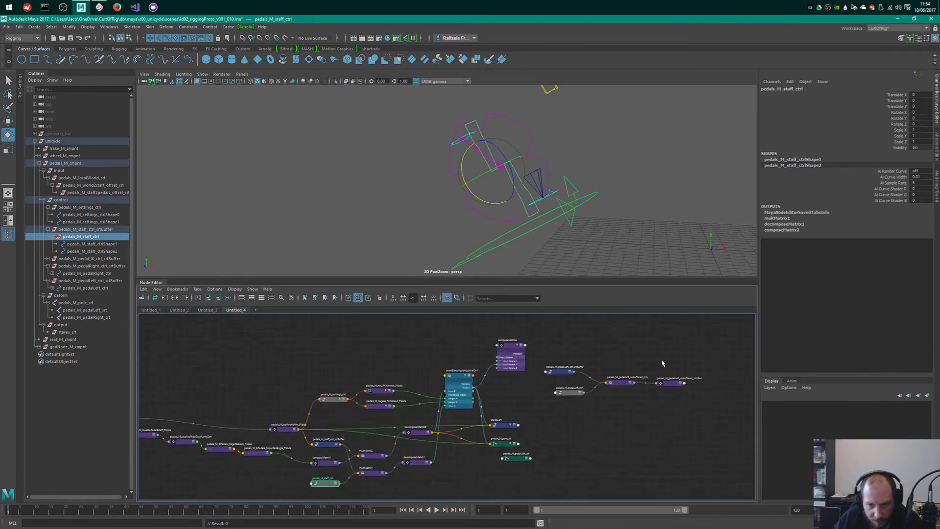
pyautogui.scroll(3, 631, 384)
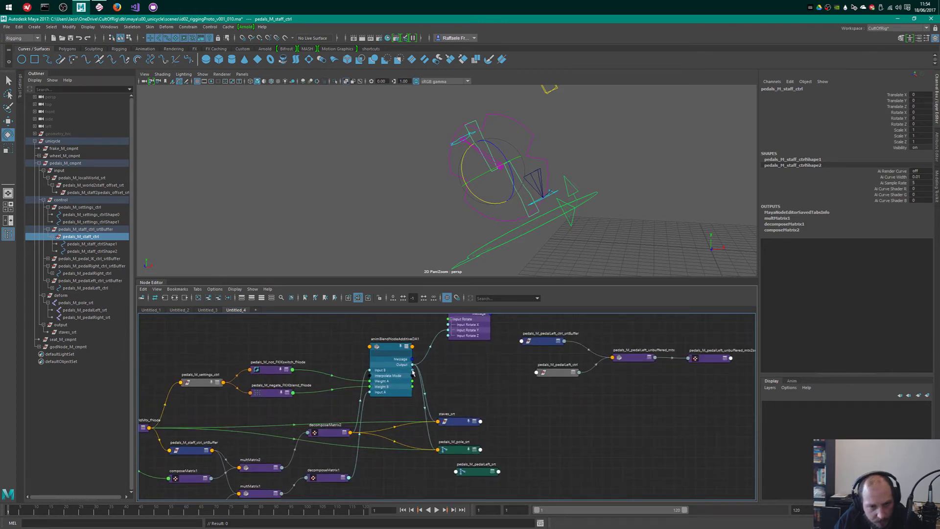
pyautogui.keyDown('alt'); pyautogui.moveTo(412, 372); pyautogui.dragTo(535, 373, button='middle'); pyautogui.keyUp('alt')
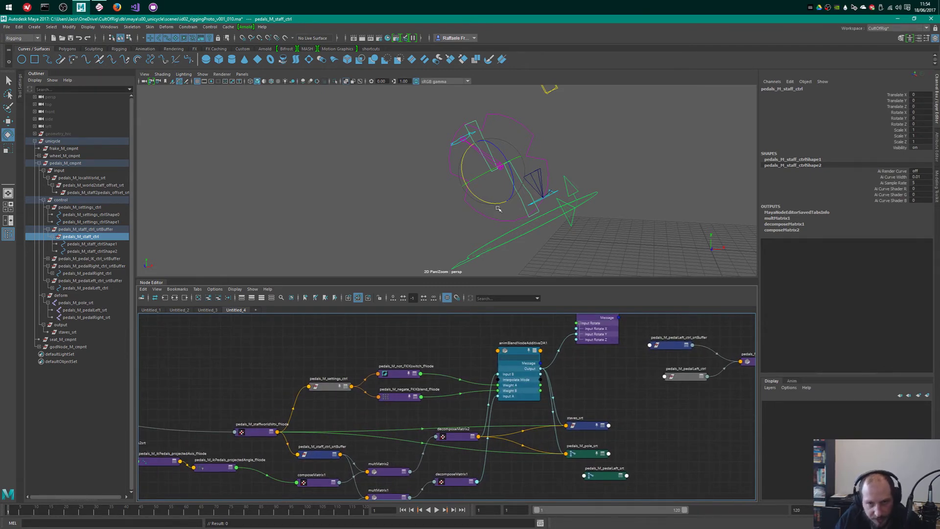
pyautogui.keyDown('alt'); pyautogui.moveTo(596, 419); pyautogui.dragTo(555, 408, button='middle'); pyautogui.keyUp('alt')
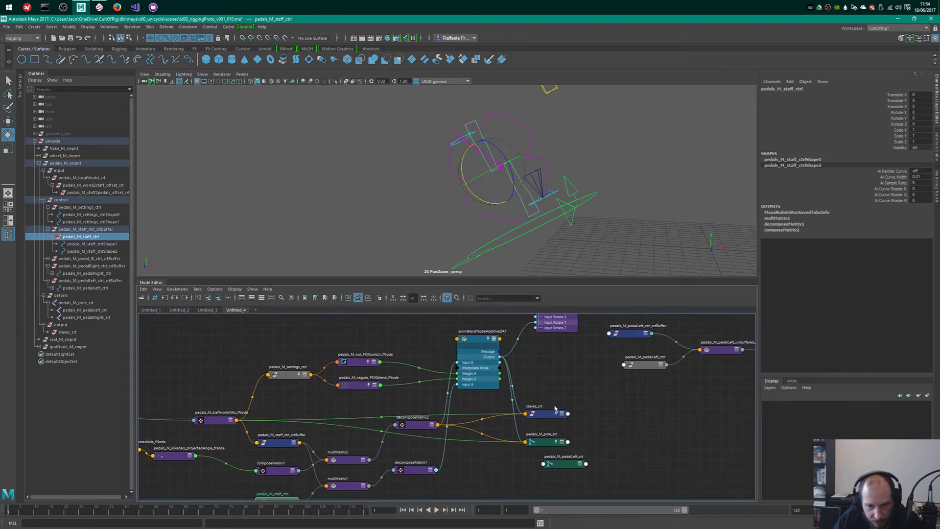
# - Move pedals_M_staffworldMtx_fNode above the network, show its connected attributes, and shift pedals_M_staff_ctrl_srtBuffer slightly upward
pyautogui.moveTo(213, 422); pyautogui.dragTo(206, 325)
pyautogui.press('2')
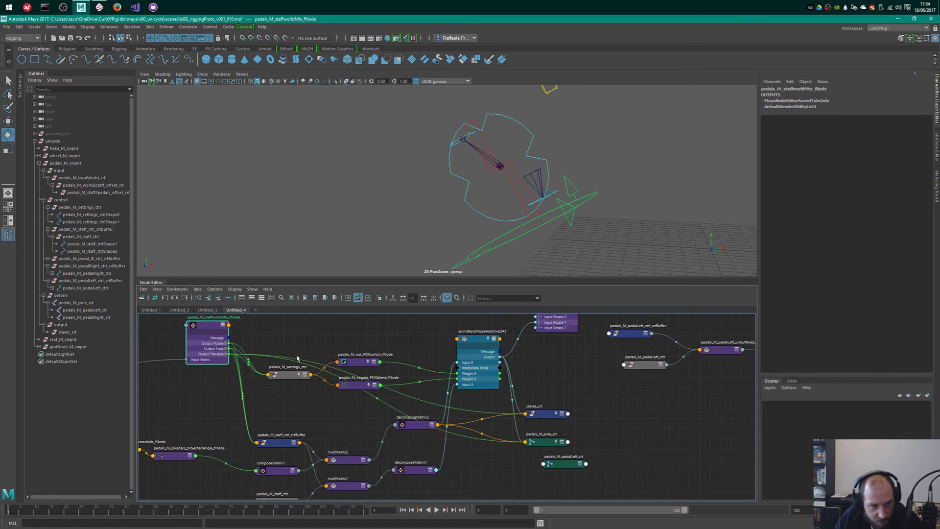
pyautogui.keyDown('alt'); pyautogui.moveTo(293, 358); pyautogui.dragTo(364, 356, button='right'); pyautogui.keyUp('alt')
pyautogui.keyDown('alt'); pyautogui.moveTo(365, 356); pyautogui.dragTo(393, 440, button='middle'); pyautogui.keyUp('alt')
pyautogui.keyDown('alt'); pyautogui.moveTo(509, 392); pyautogui.dragTo(473, 388, button='right'); pyautogui.keyUp('alt')
pyautogui.keyDown('alt'); pyautogui.moveTo(472, 388); pyautogui.dragTo(442, 348, button='middle'); pyautogui.keyUp('alt')
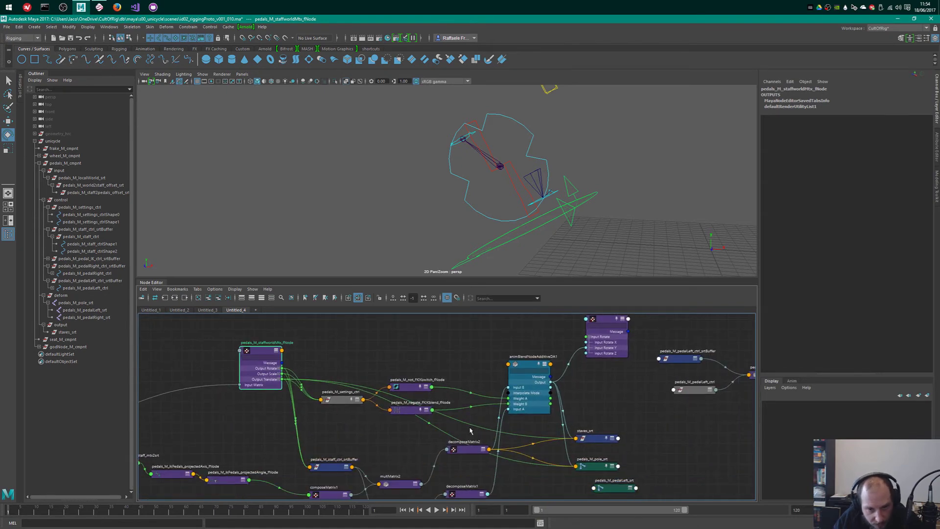
pyautogui.keyDown('alt'); pyautogui.moveTo(321, 362); pyautogui.dragTo(410, 363, button='middle'); pyautogui.keyUp('alt')
pyautogui.moveTo(416, 463); pyautogui.dragTo(419, 441)
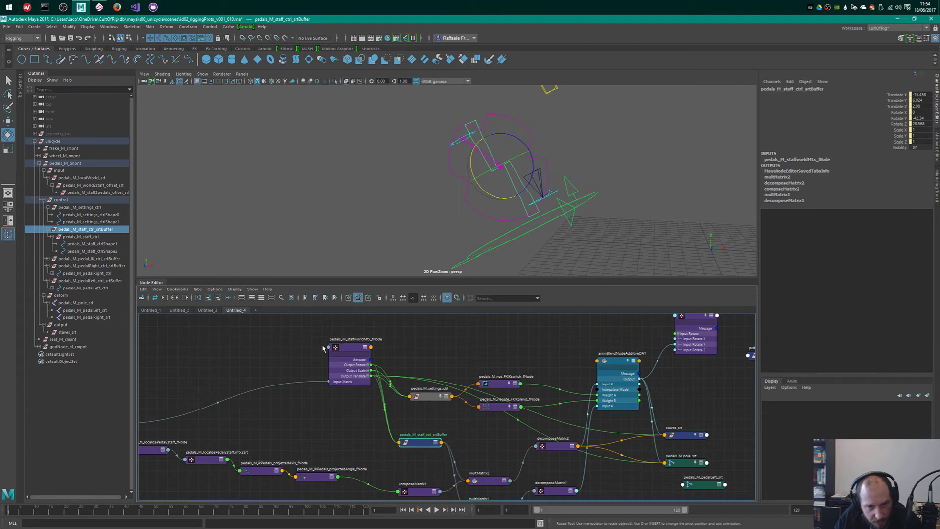
# - Tidy the network spacing by repositioning pedals_M_staffworldMtx_fNode, pedals_M_ikPedals_projectedAngle_fNode and pedals_M_settings_ctrl
pyautogui.moveTo(343, 345); pyautogui.dragTo(331, 346)
pyautogui.click(424, 442)
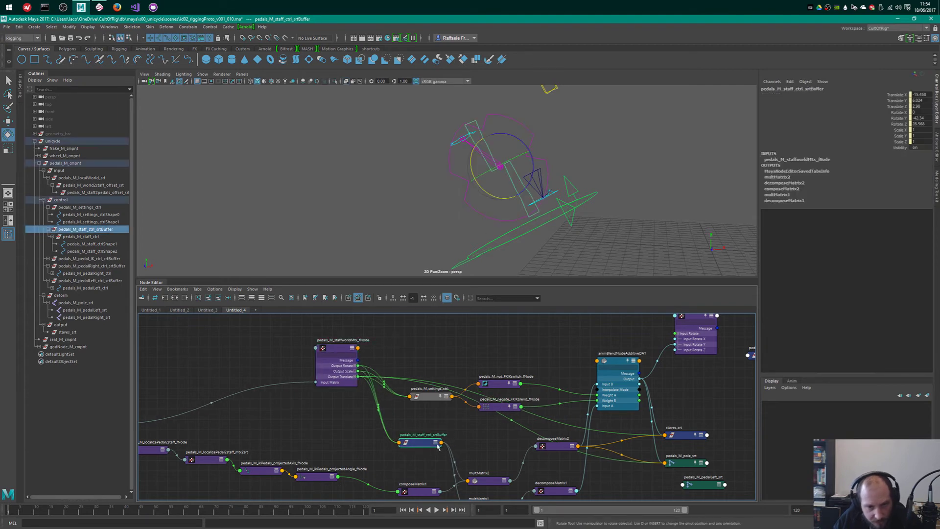
pyautogui.keyDown('alt'); pyautogui.moveTo(486, 454); pyautogui.dragTo(448, 423, button='middle'); pyautogui.keyUp('alt')
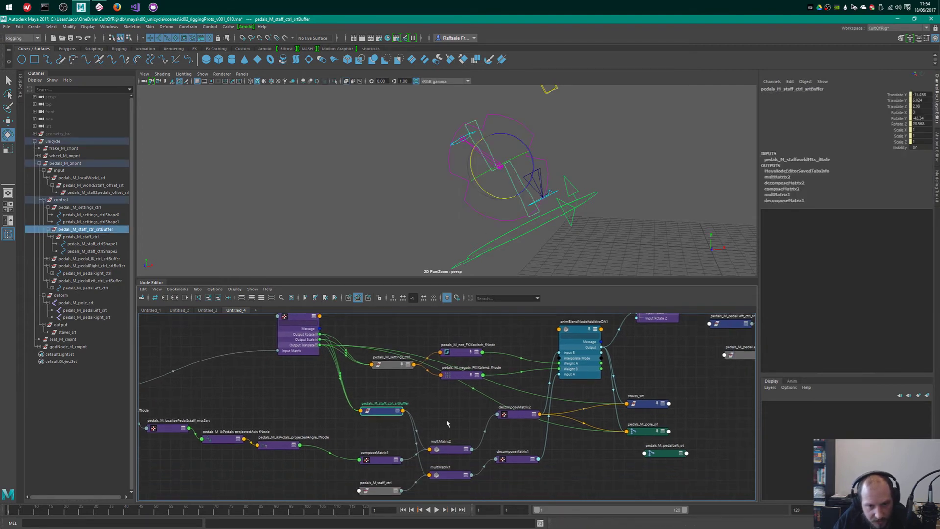
pyautogui.moveTo(280, 445); pyautogui.dragTo(294, 446)
pyautogui.keyDown('alt'); pyautogui.moveTo(386, 383); pyautogui.dragTo(409, 421, button='middle'); pyautogui.keyUp('alt')
pyautogui.click(415, 406)
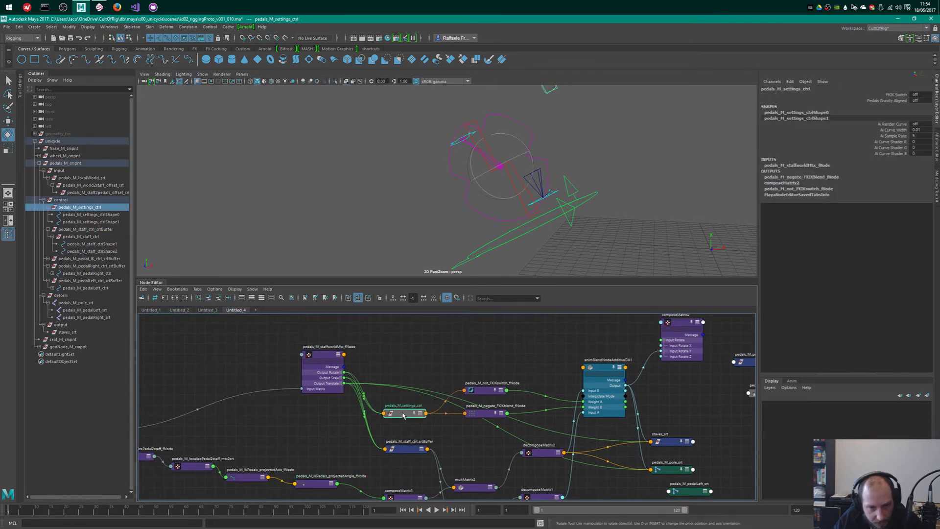
pyautogui.moveTo(415, 406); pyautogui.dragTo(410, 416)
# - Examine the pedals network's source nodes and the transforms under the input group, from pedals_M_localWorld_srt down to pedals_M_staff2pedals_offset_srt
pyautogui.click(158, 415)
pyautogui.keyDown('alt'); pyautogui.moveTo(159, 415); pyautogui.dragTo(446, 388, button='middle'); pyautogui.keyUp('alt')
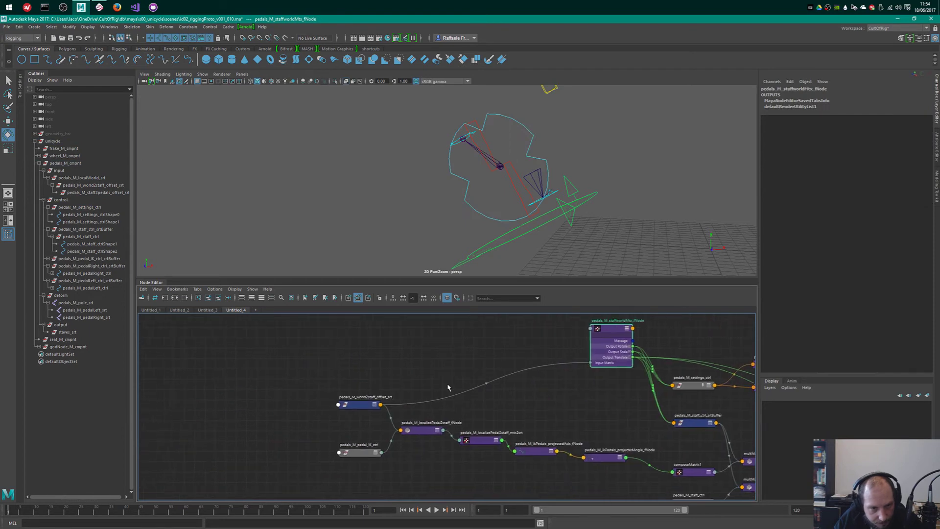
pyautogui.click(363, 405)
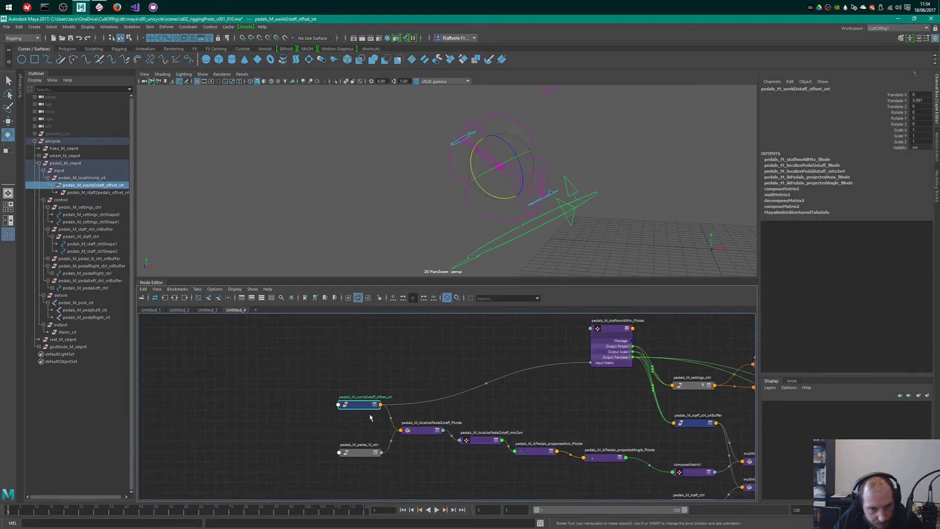
pyautogui.click(361, 453)
pyautogui.keyDown('alt'); pyautogui.moveTo(371, 449); pyautogui.dragTo(314, 364, button='middle'); pyautogui.keyUp('alt')
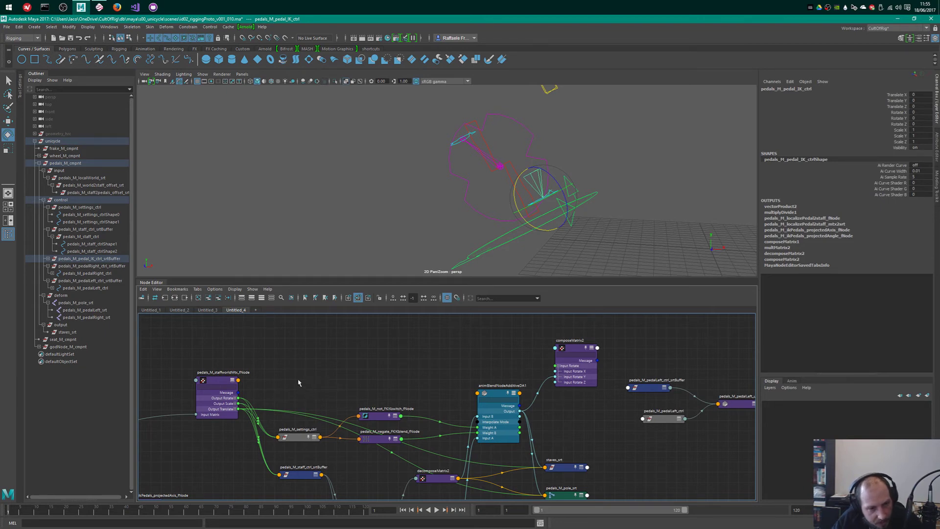
pyautogui.keyDown('alt'); pyautogui.moveTo(299, 381); pyautogui.dragTo(328, 357, button='middle'); pyautogui.keyUp('alt')
pyautogui.keyDown('alt'); pyautogui.moveTo(379, 344); pyautogui.dragTo(264, 322, button='middle'); pyautogui.keyUp('alt')
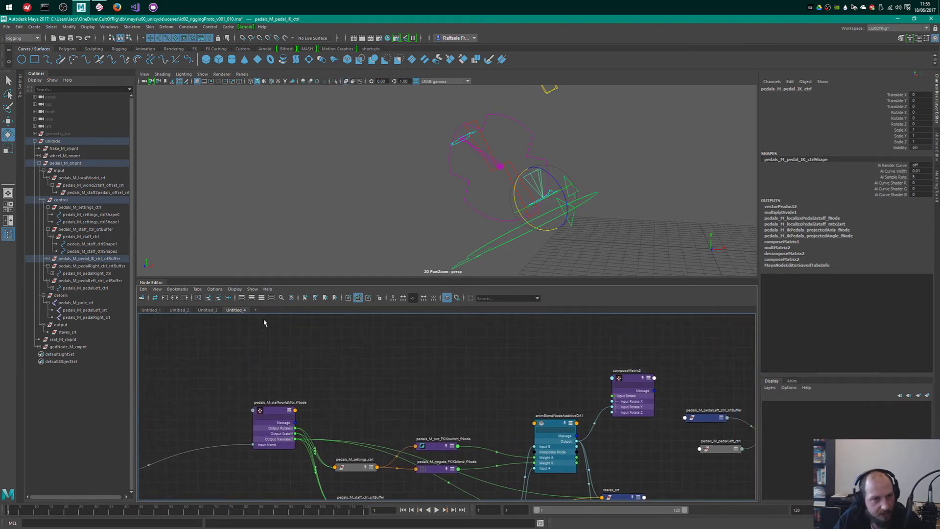
pyautogui.click(103, 192)
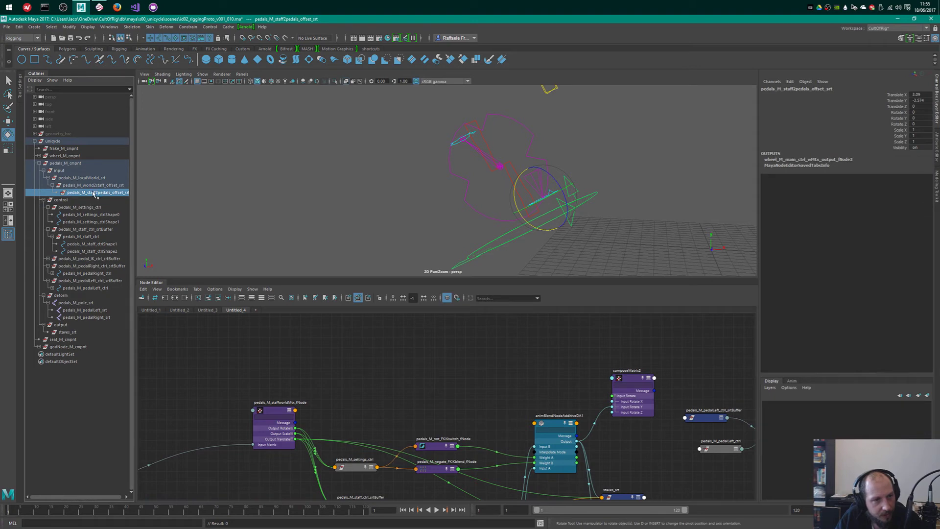
pyautogui.click(93, 178)
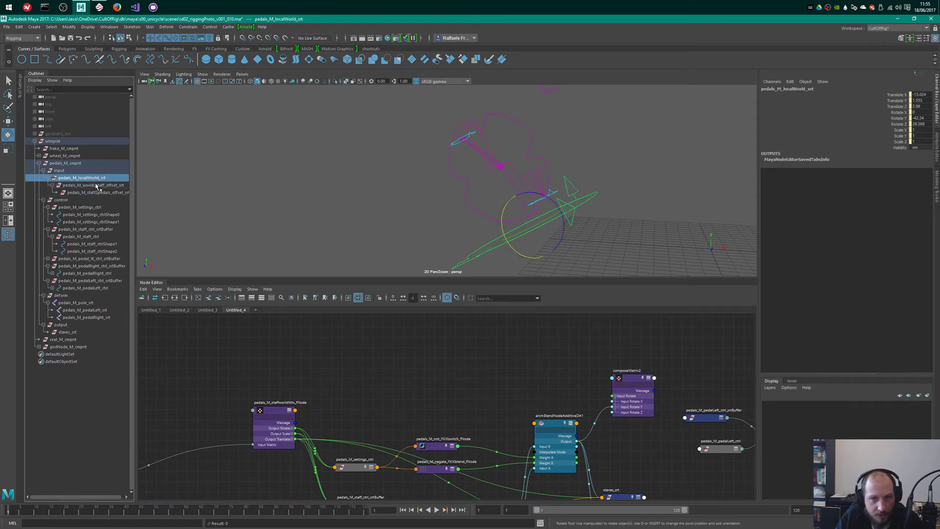
pyautogui.click(104, 200)
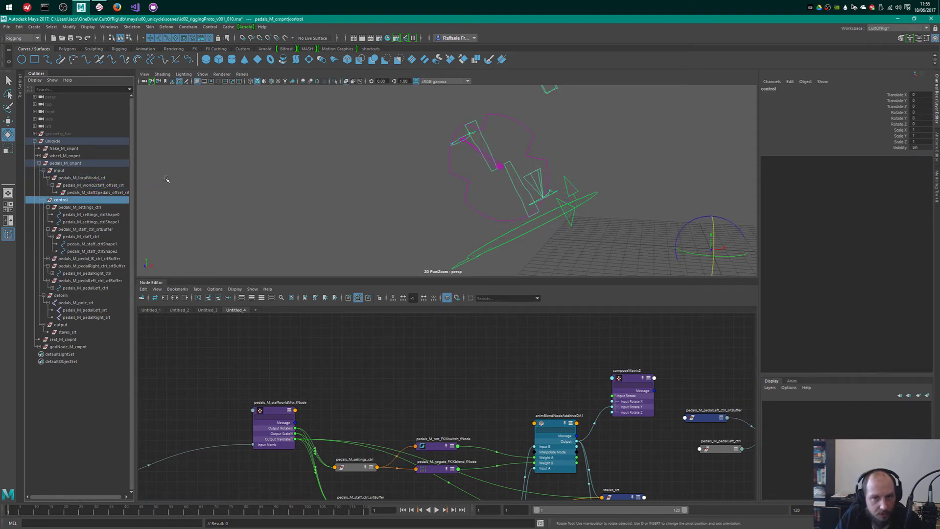
pyautogui.click(103, 193)
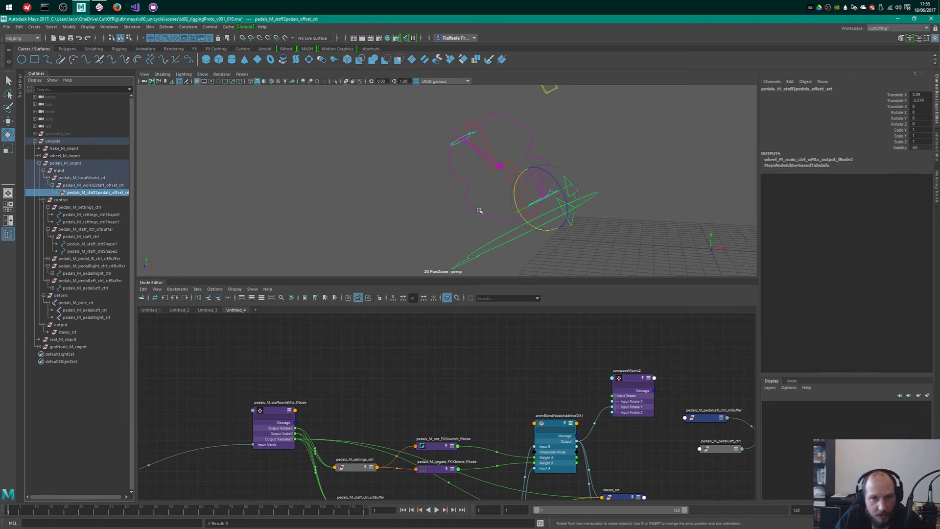
pyautogui.click(95, 179)
pyautogui.click(95, 185)
# - Add pedals_M_staff2pedals_offset_srt to the node network and place it directly above composeMatrix2
pyautogui.click(116, 193)
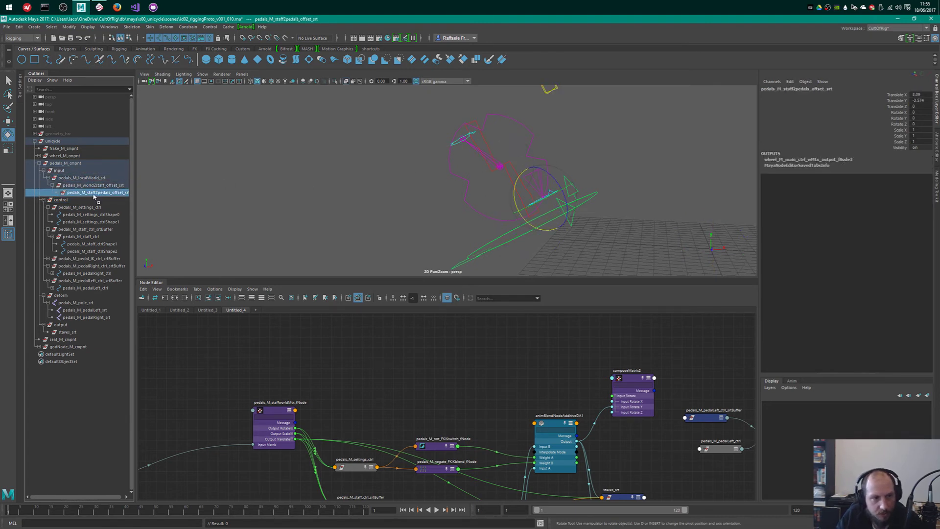
pyautogui.moveTo(94, 197); pyautogui.dragTo(512, 347, button='middle')
pyautogui.scroll(3, 550, 329)
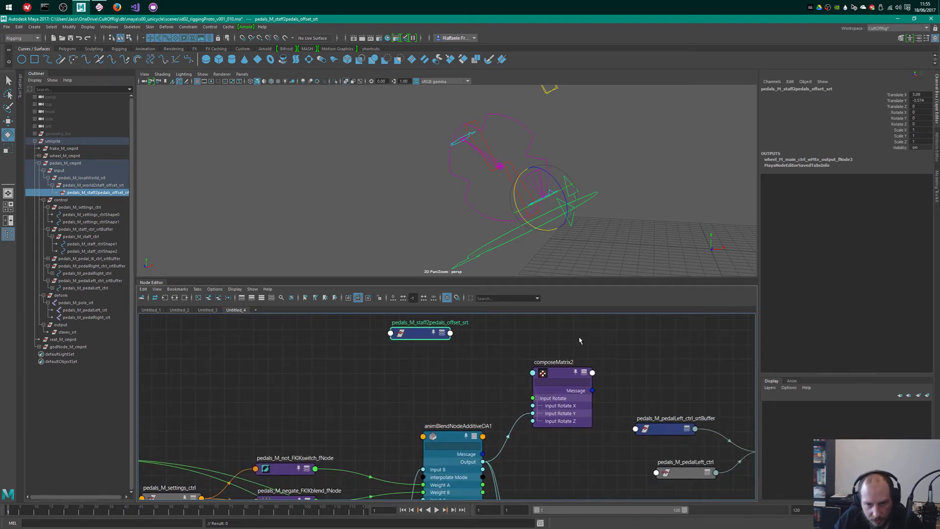
pyautogui.click(588, 371)
pyautogui.moveTo(403, 336); pyautogui.dragTo(541, 343)
pyautogui.scroll(-3, 520, 345)
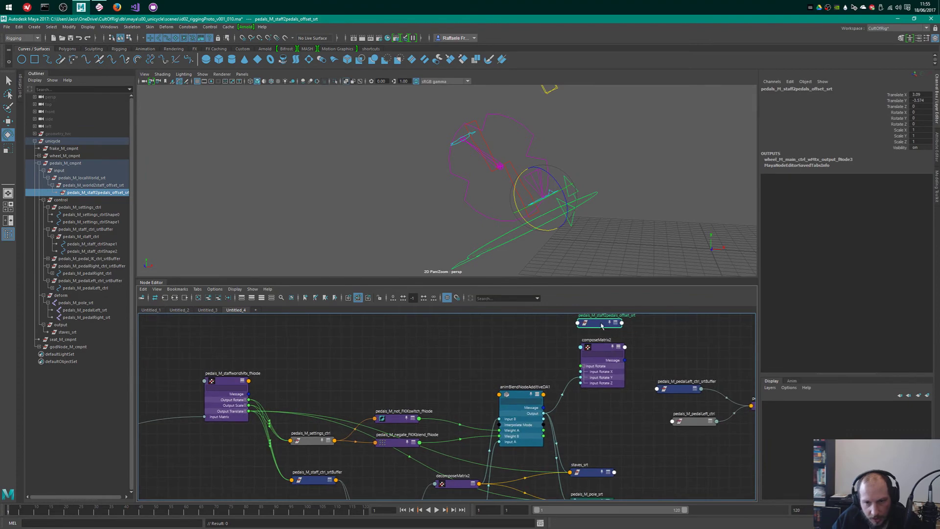
pyautogui.scroll(1, 625, 375)
pyautogui.scroll(-1, 625, 375)
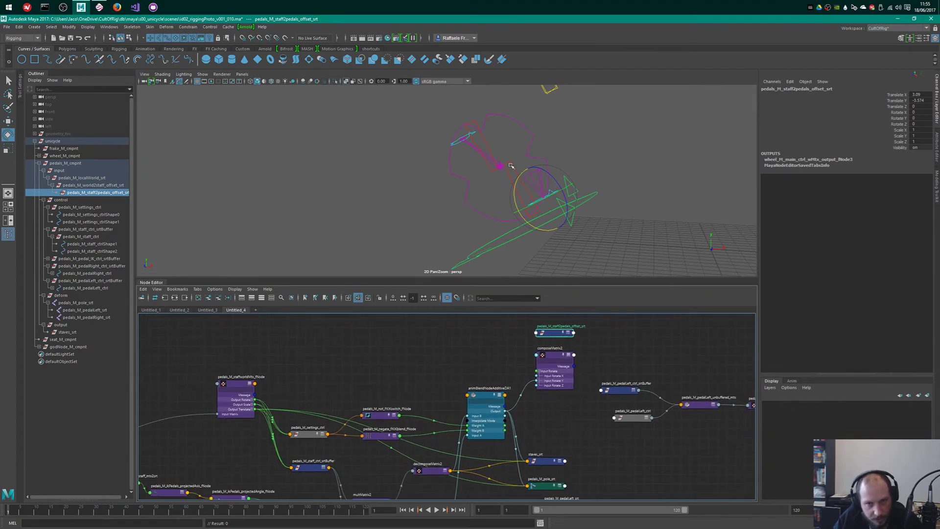
pyautogui.moveTo(551, 338); pyautogui.dragTo(549, 336)
pyautogui.scroll(3, 460, 361)
pyautogui.scroll(-2, 482, 349)
pyautogui.keyDown('alt'); pyautogui.moveTo(512, 380); pyautogui.dragTo(517, 330, button='middle'); pyautogui.keyUp('alt')
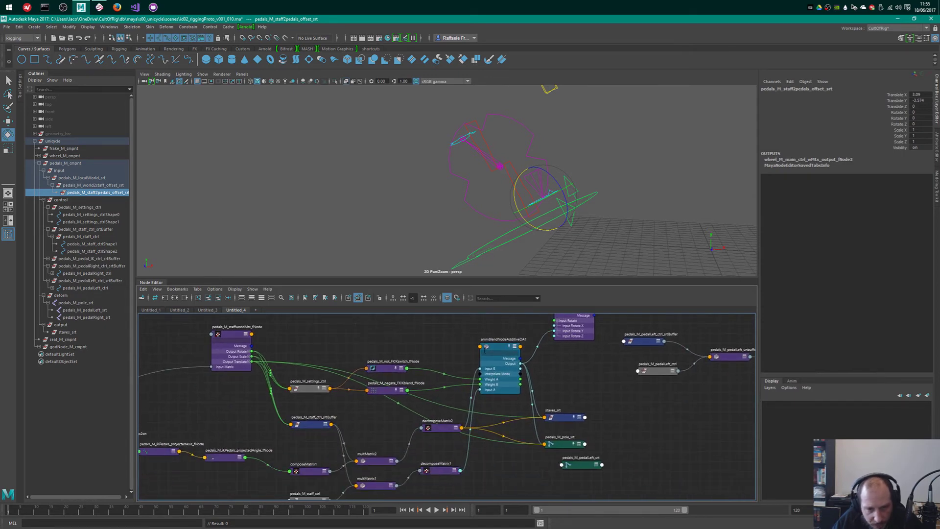
# - Reroute animBlendNodeAdditiveDA1's Output from composeMatrix2's Input Rotate Y to its Input Rotate X
pyautogui.click(508, 378)
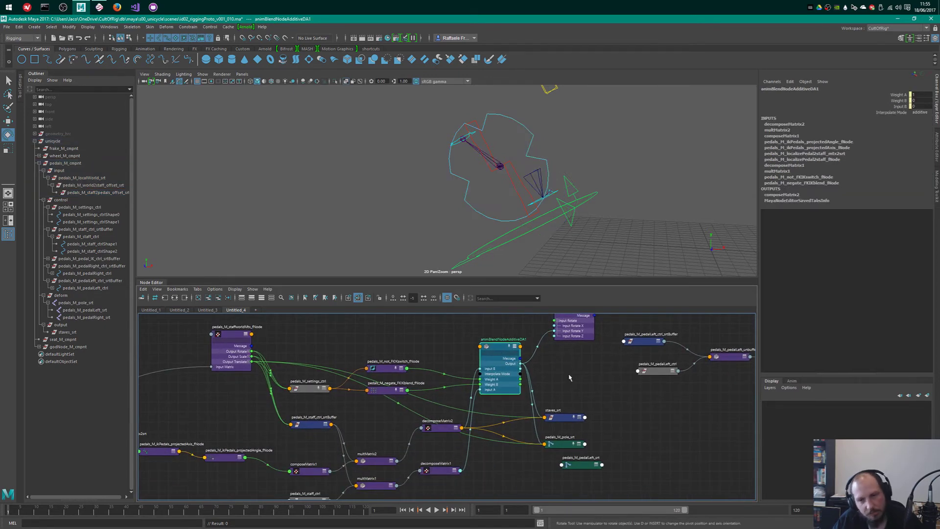
pyautogui.keyDown('alt'); pyautogui.moveTo(604, 346); pyautogui.dragTo(583, 392, button='middle'); pyautogui.keyUp('alt')
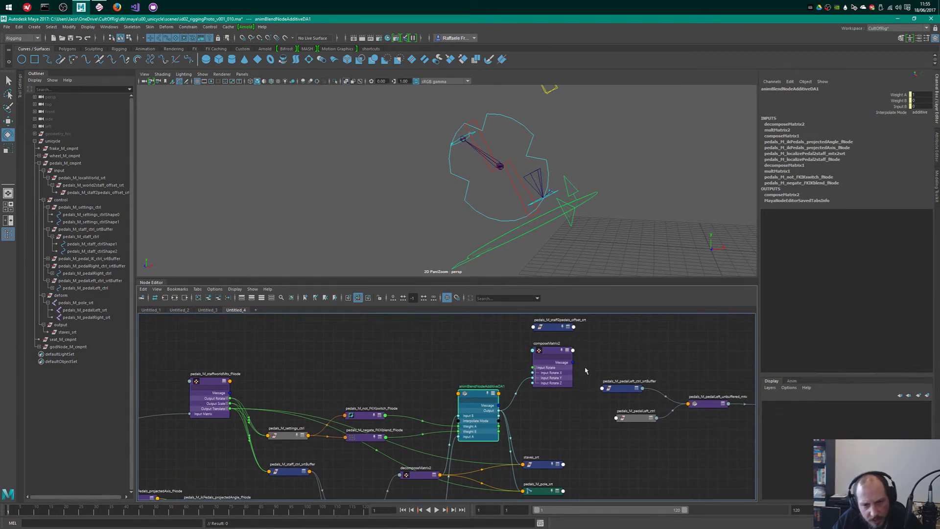
pyautogui.click(534, 385)
pyautogui.scroll(2, 548, 407)
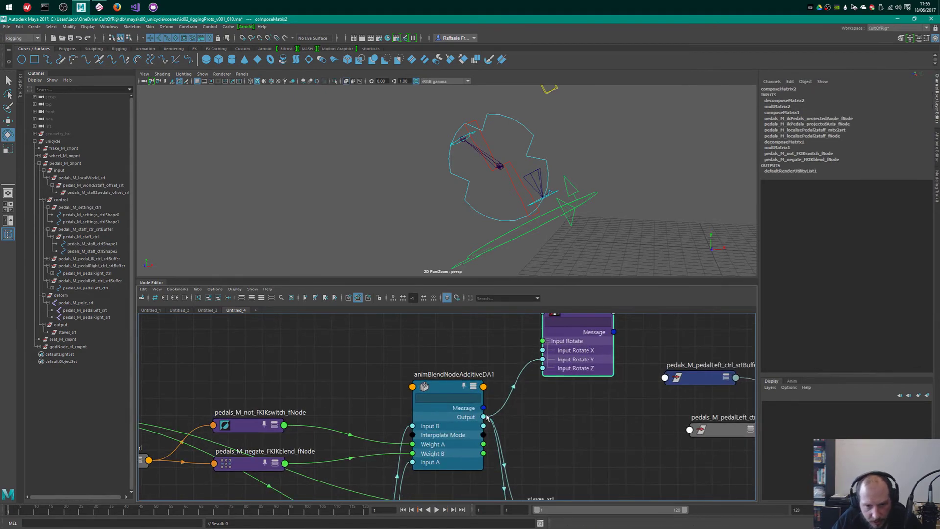
pyautogui.moveTo(484, 417); pyautogui.dragTo(540, 381)
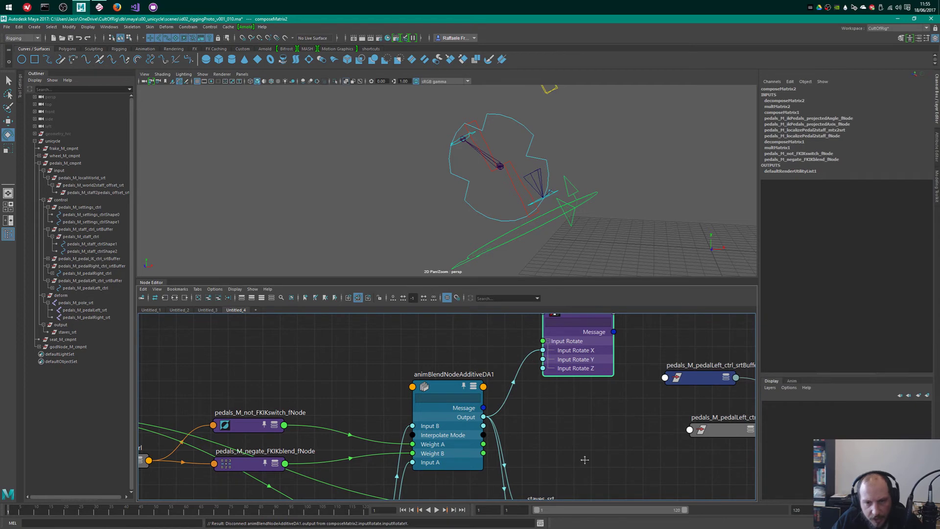
pyautogui.keyDown('alt'); pyautogui.moveTo(584, 459); pyautogui.dragTo(559, 497, button='middle'); pyautogui.keyUp('alt')
# - Rotate pedals_M_staff_ctrl about -37° around X, check the attributes of animBlendNodeAdditiveDA1 and composeMatrix2, and save the scene
pyautogui.hotkey('ctrl', 'a')
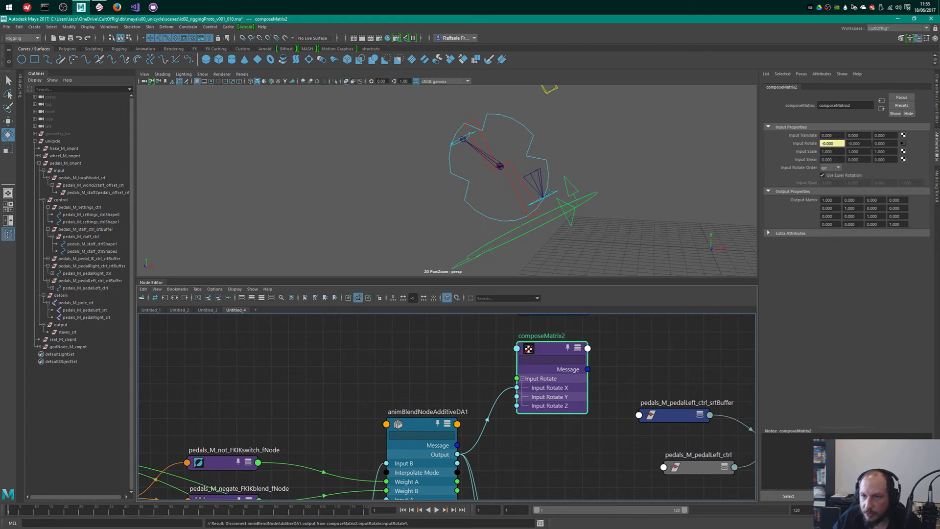
pyautogui.click(460, 171)
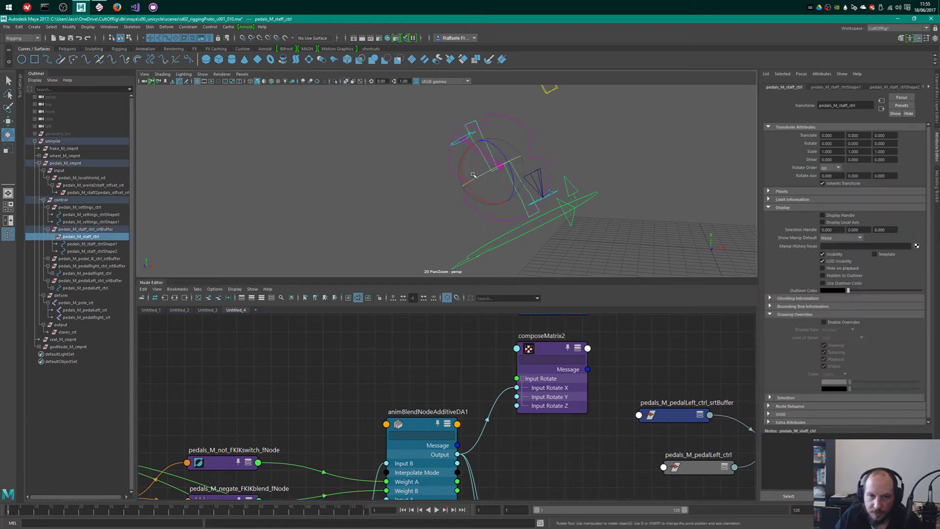
pyautogui.click(448, 430)
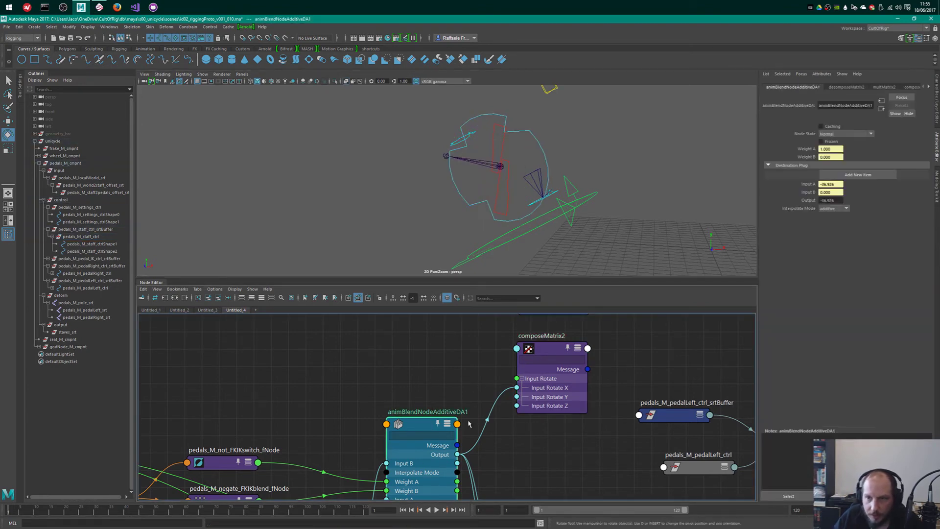
pyautogui.click(564, 396)
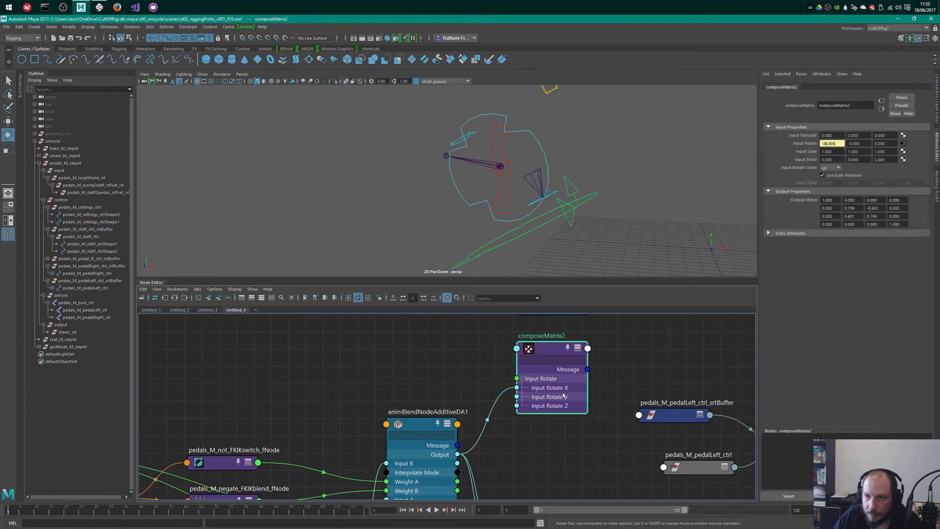
pyautogui.keyDown('alt'); pyautogui.moveTo(528, 205); pyautogui.dragTo(499, 199); pyautogui.keyUp('alt')
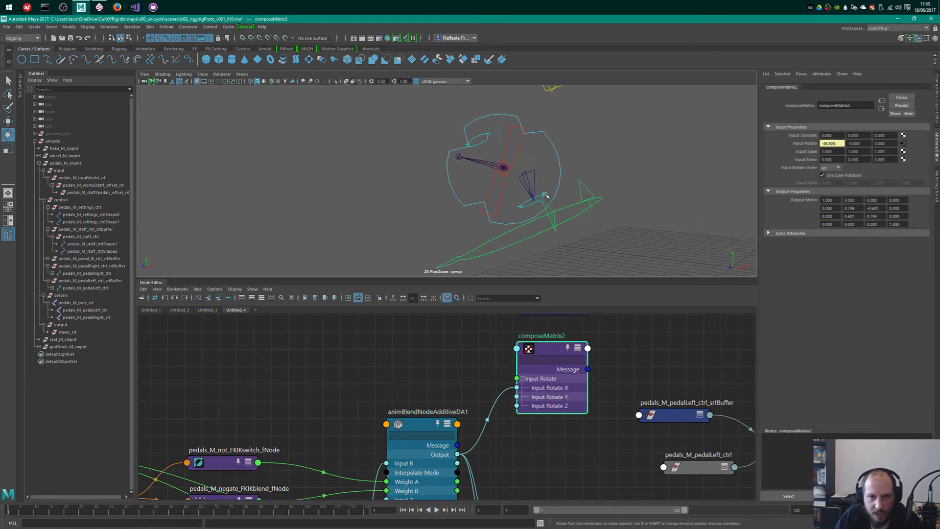
pyautogui.keyDown('alt'); pyautogui.moveTo(613, 158); pyautogui.dragTo(640, 204, button='middle'); pyautogui.keyUp('alt')
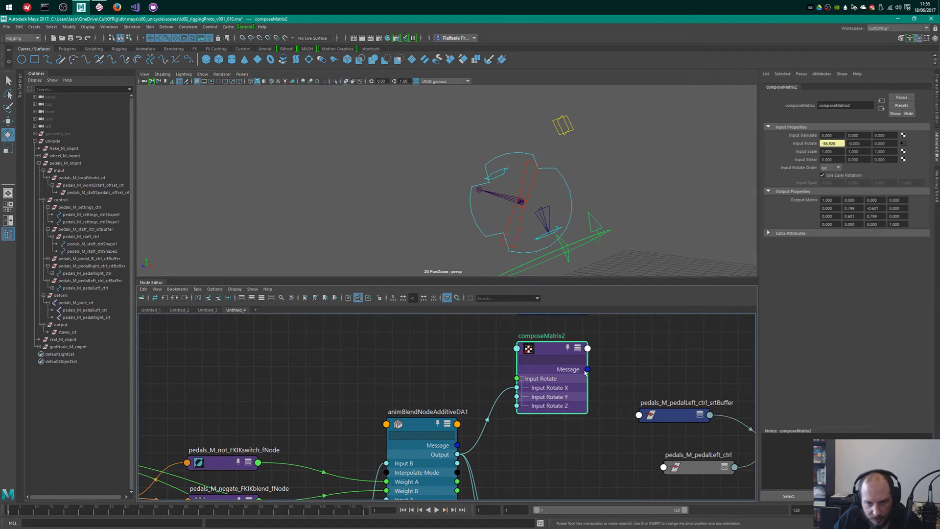
pyautogui.hotkey('ctrl', 's')
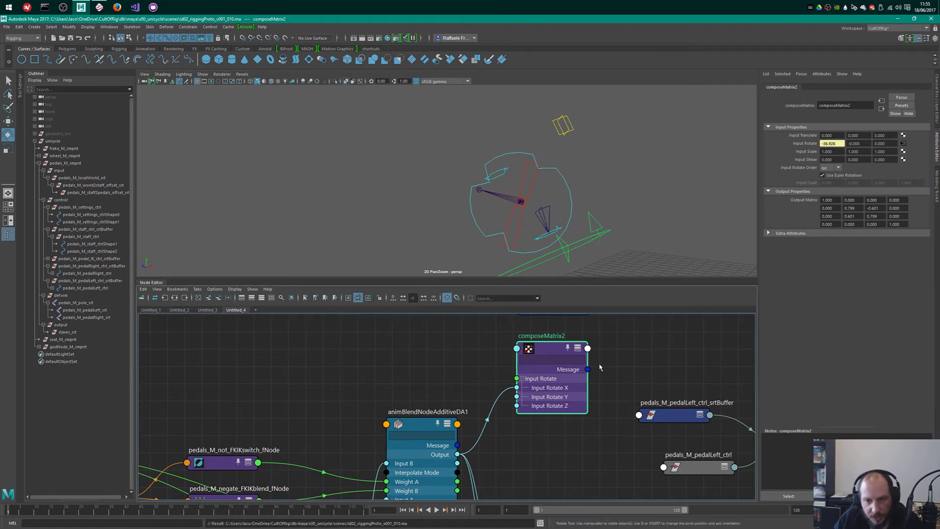
# - Collapse composeMatrix2 to its header and place pedals_M_staff2pedals_offset_srt beside it, slightly higher, on its input side
pyautogui.press('1')
pyautogui.keyDown('alt'); pyautogui.moveTo(602, 343); pyautogui.dragTo(557, 384, button='middle'); pyautogui.keyUp('alt')
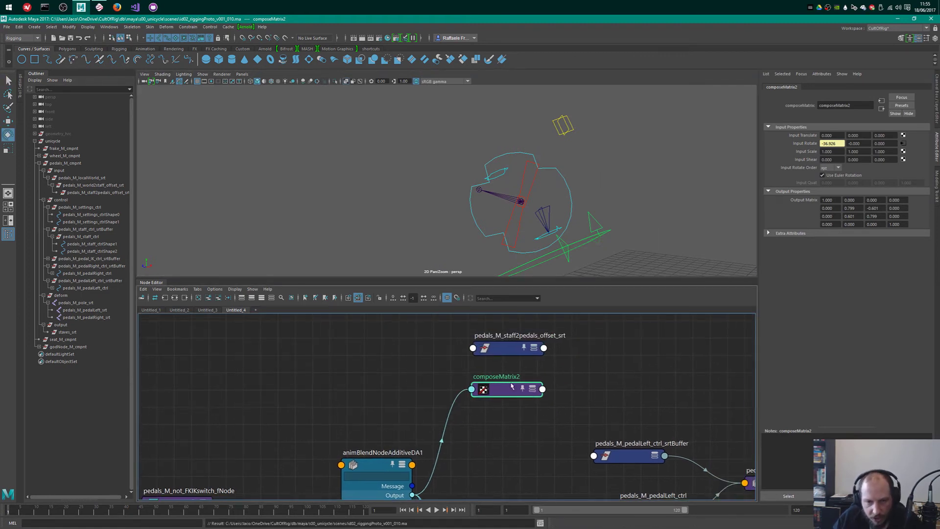
pyautogui.moveTo(512, 386); pyautogui.dragTo(515, 388)
pyautogui.click(519, 348)
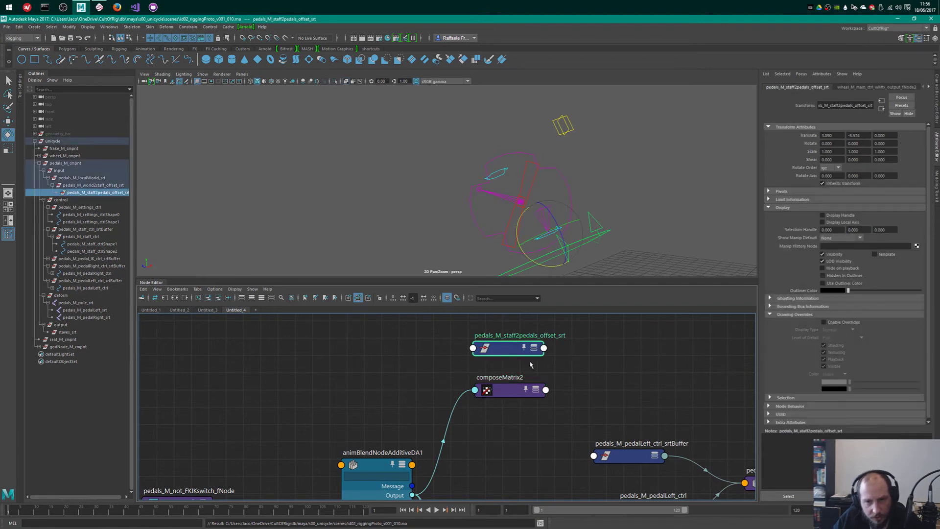
pyautogui.moveTo(503, 353); pyautogui.dragTo(511, 343)
pyautogui.press('Tab')
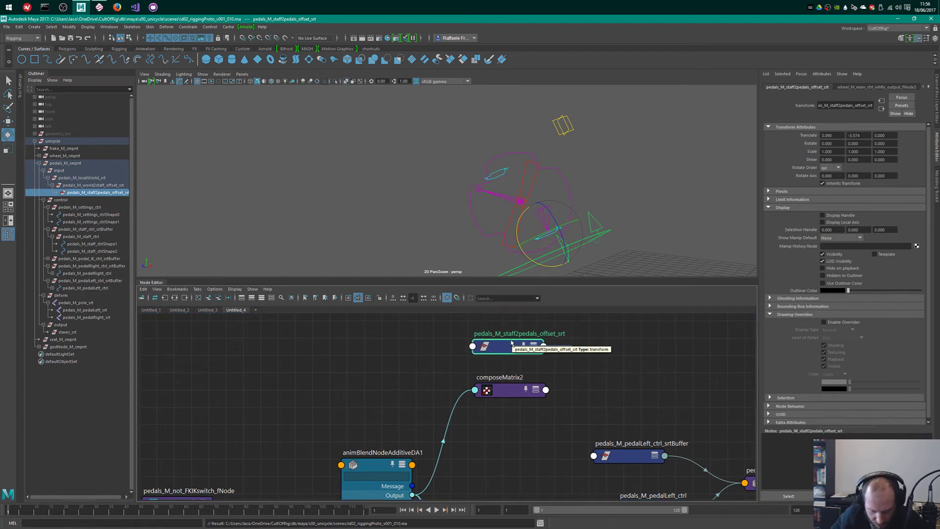
pyautogui.press('Escape')
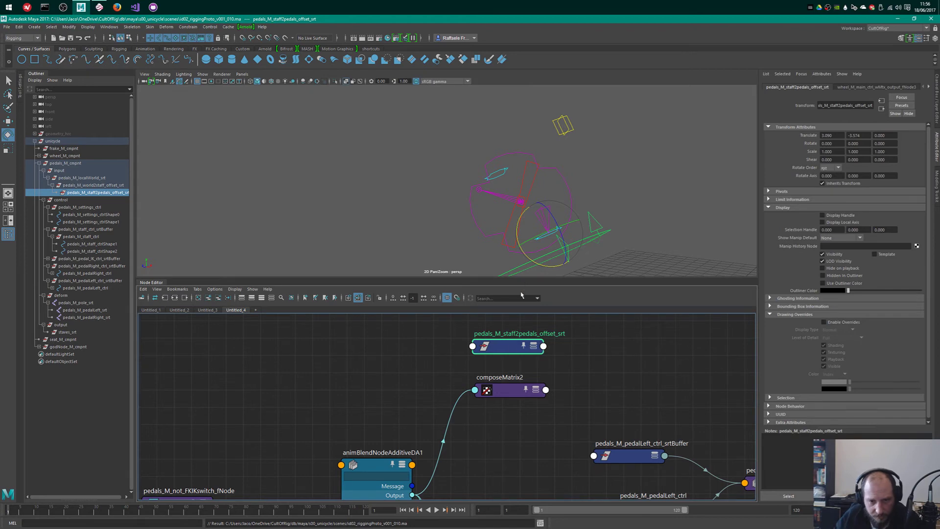
pyautogui.moveTo(506, 350); pyautogui.dragTo(386, 362)
# - Show all attributes on every node in the network and move pedals_M_staff2pedals_offset_srt up above animBlendNodeAdditiveDA1
pyautogui.click(509, 356)
pyautogui.press('3')
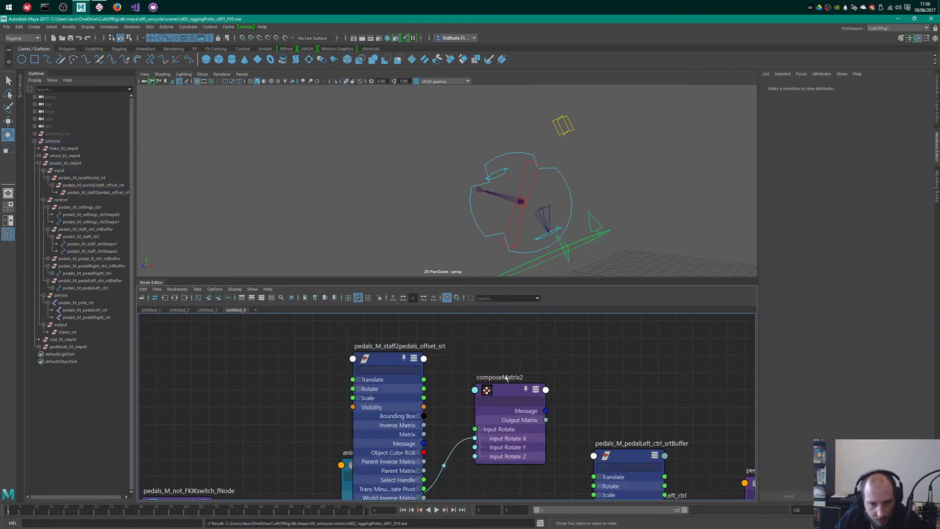
pyautogui.scroll(-4, 599, 371)
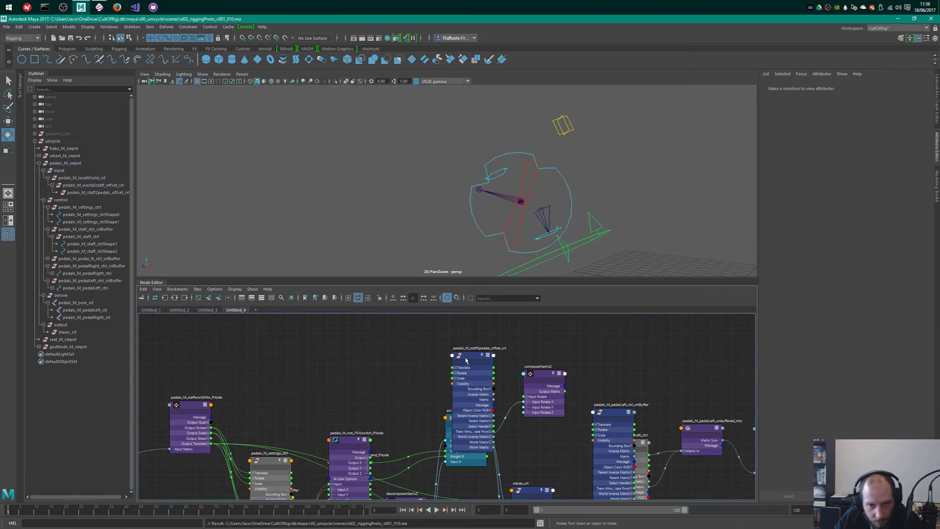
pyautogui.moveTo(465, 360); pyautogui.dragTo(483, 325)
pyautogui.scroll(3, 587, 345)
pyautogui.keyDown('alt'); pyautogui.moveTo(642, 375); pyautogui.dragTo(634, 338, button='middle'); pyautogui.keyUp('alt')
pyautogui.scroll(-4, 624, 349)
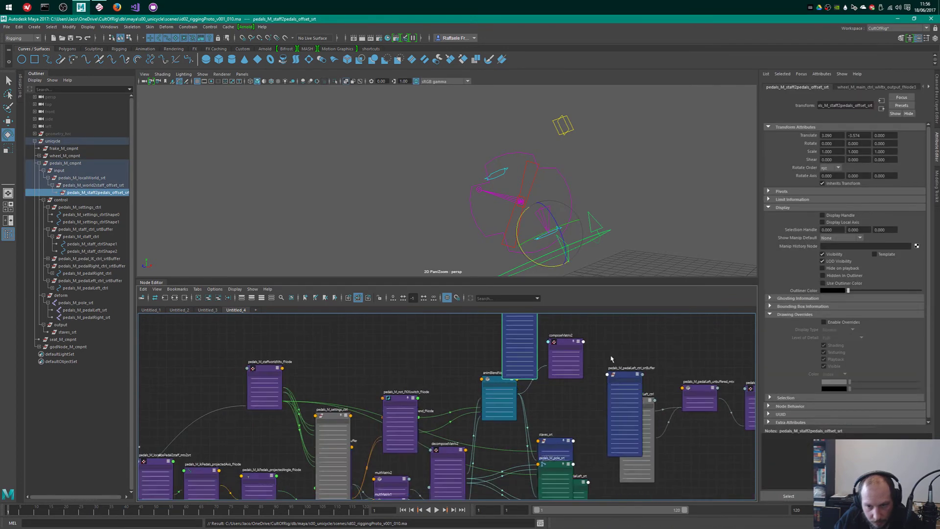
# - Collapse pedals_M_pedalLeft_ctrl_srtBuffer to its header and align it above pedals_M_pedalLeft_ctrl
pyautogui.click(625, 375)
pyautogui.press('1')
pyautogui.moveTo(625, 375)
pyautogui.mouseDown()
pyautogui.moveTo(627, 366)
pyautogui.moveTo(637, 372)
pyautogui.mouseUp()
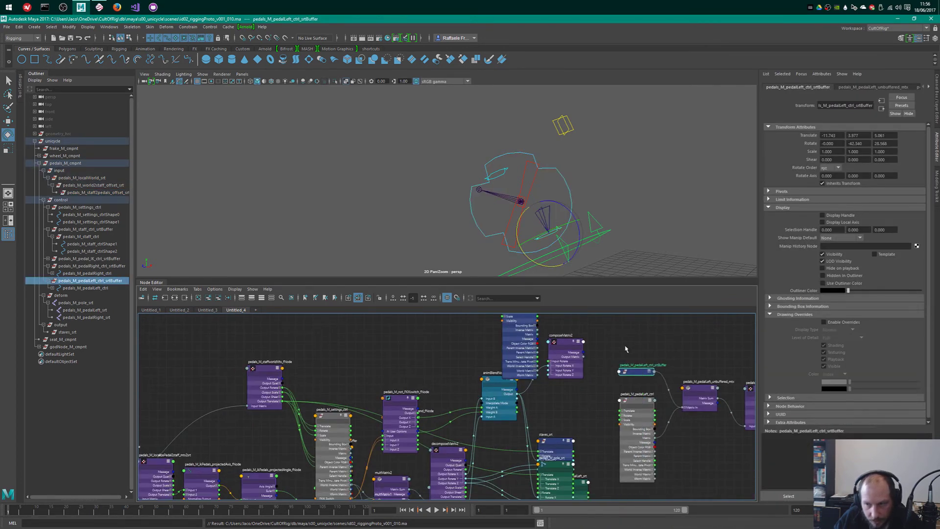
# - Shift composeMatrix2 away from its inputs and raise pedals_M_staff2pedals_offset_srt clear of animBlendNodeAdditiveDA1
pyautogui.scroll(3, 605, 330)
pyautogui.keyDown('alt'); pyautogui.moveTo(602, 328); pyautogui.dragTo(616, 372, button='middle'); pyautogui.keyUp('alt')
pyautogui.click(556, 344)
pyautogui.scroll(2, 556, 344)
pyautogui.moveTo(574, 406); pyautogui.dragTo(604, 404)
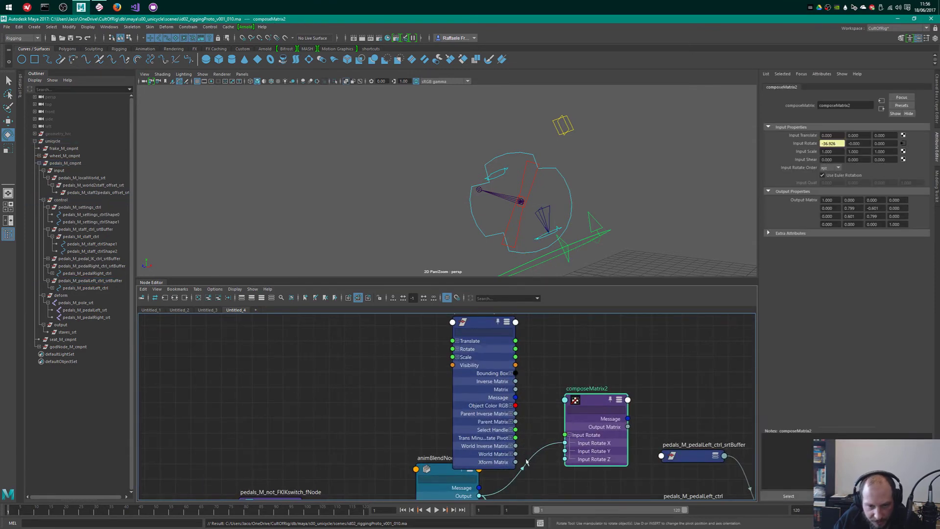
pyautogui.keyDown('alt'); pyautogui.moveTo(533, 380); pyautogui.dragTo(542, 430, button='middle'); pyautogui.keyUp('alt')
pyautogui.moveTo(497, 373); pyautogui.dragTo(496, 315)
pyautogui.keyDown('alt'); pyautogui.moveTo(567, 394); pyautogui.dragTo(602, 433, button='right'); pyautogui.keyUp('alt')
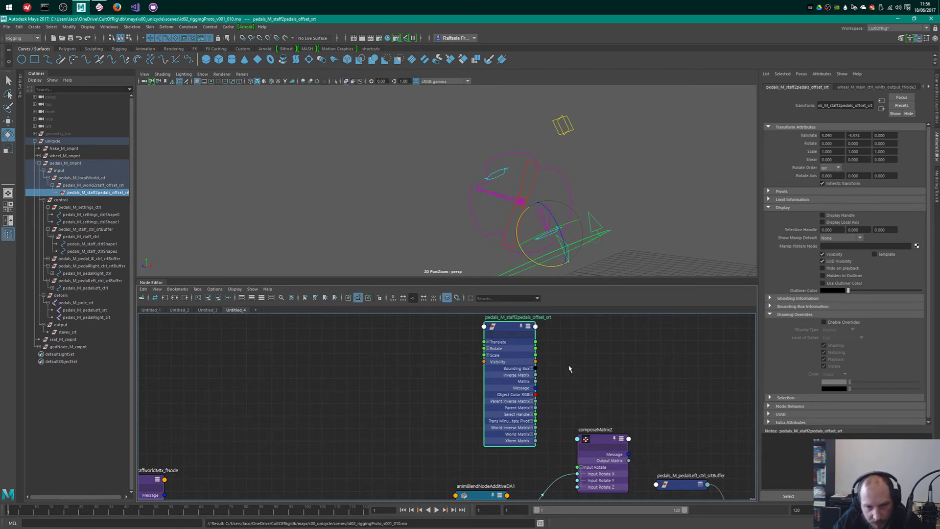
# - Connect pedals_M_staff2pedals_offset_srt's Translate to composeMatrix2's Input Translate and check the resulting composeMatrix2 attributes
pyautogui.moveTo(536, 341); pyautogui.dragTo(577, 438)
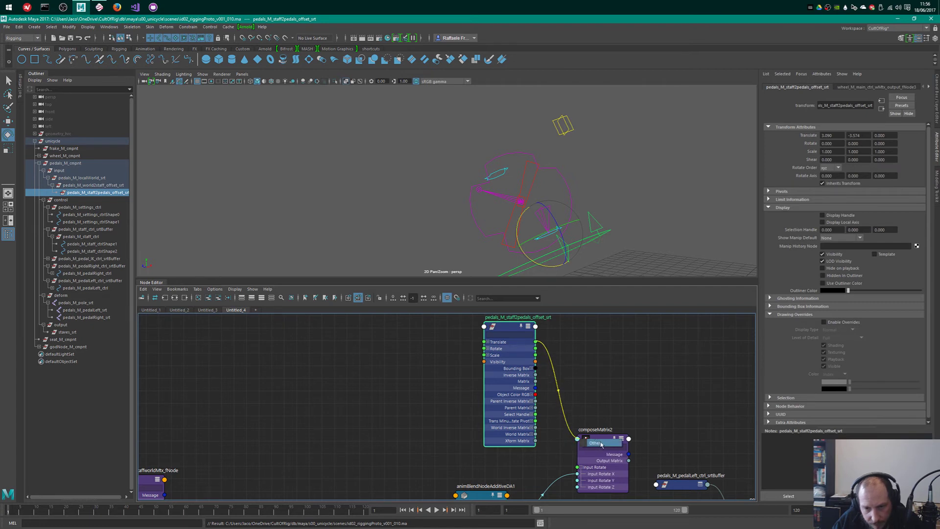
pyautogui.click(355, 235)
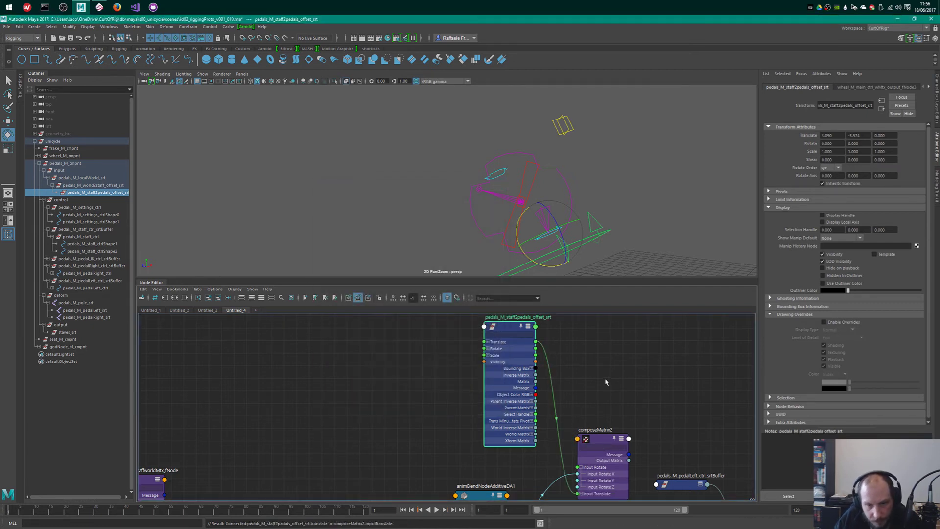
pyautogui.moveTo(500, 390); pyautogui.dragTo(471, 404)
pyautogui.click(600, 439)
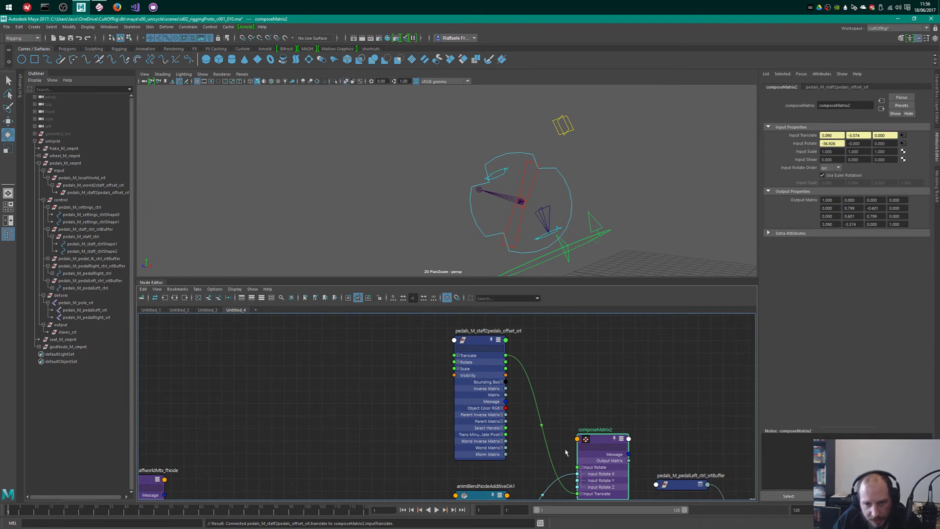
pyautogui.keyDown('alt'); pyautogui.moveTo(586, 411); pyautogui.dragTo(537, 359, button='middle'); pyautogui.keyUp('alt')
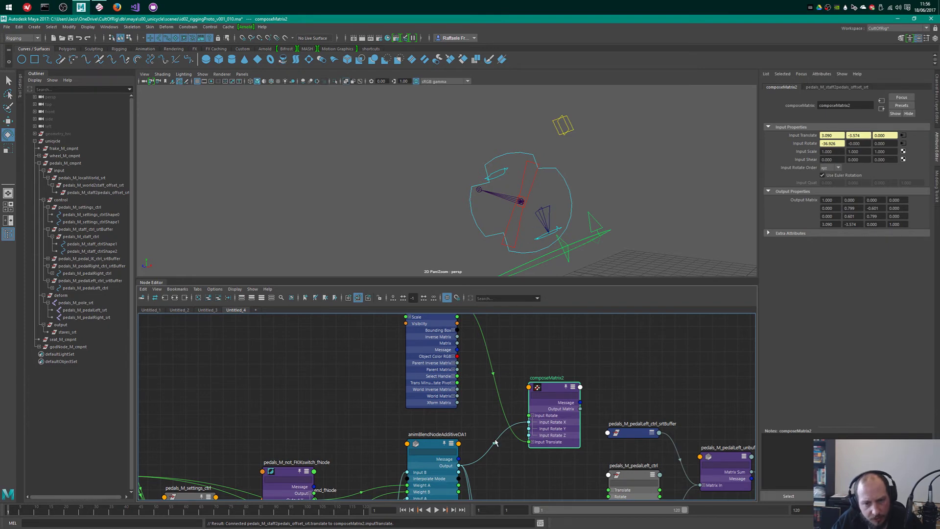
# - Delete the translate connection into composeMatrix2 and reset its Input Translate X and Y to 0
pyautogui.click(496, 390)
pyautogui.press('Delete')
pyautogui.press('super')
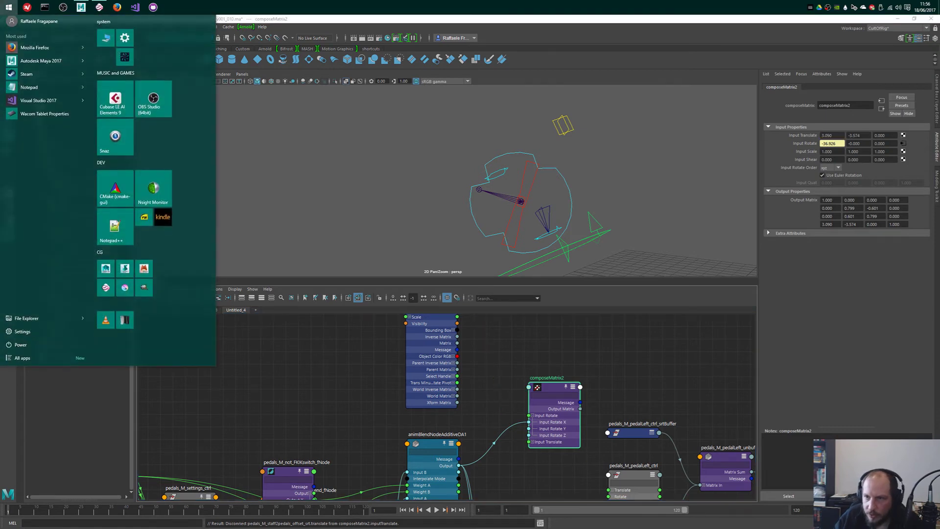
pyautogui.press('super')
pyautogui.moveTo(822, 136); pyautogui.dragTo(867, 139)
pyautogui.write('0')
pyautogui.press('Tab')
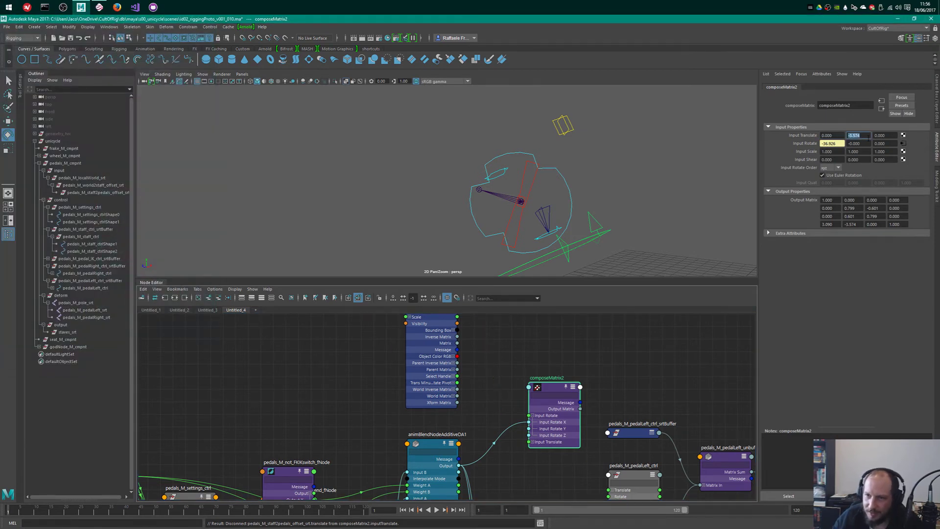
pyautogui.write('00')
pyautogui.press('Tab')
pyautogui.click(602, 327)
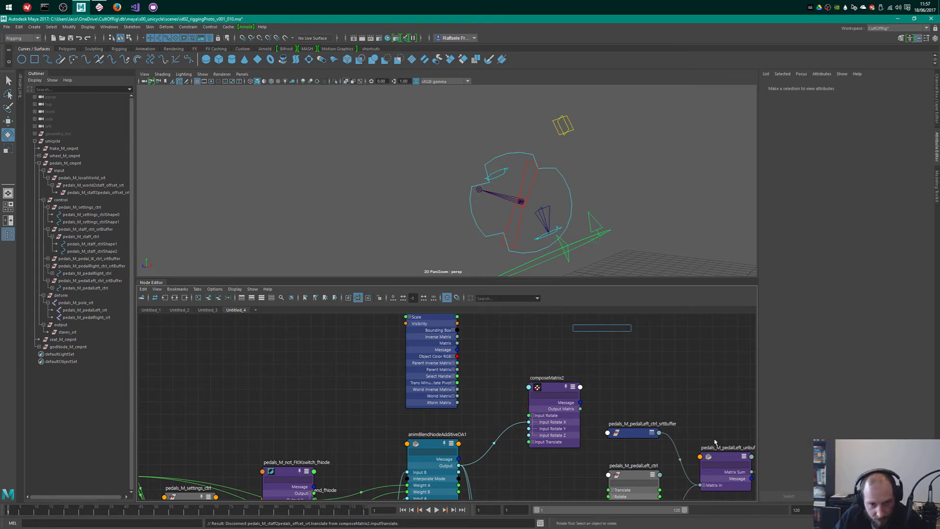
# - Create a pointMatrixMult node just above composeMatrix2
pyautogui.click(634, 380)
pyautogui.keyDown('alt'); pyautogui.moveTo(487, 319); pyautogui.dragTo(543, 348, button='middle'); pyautogui.keyUp('alt')
pyautogui.click(494, 326)
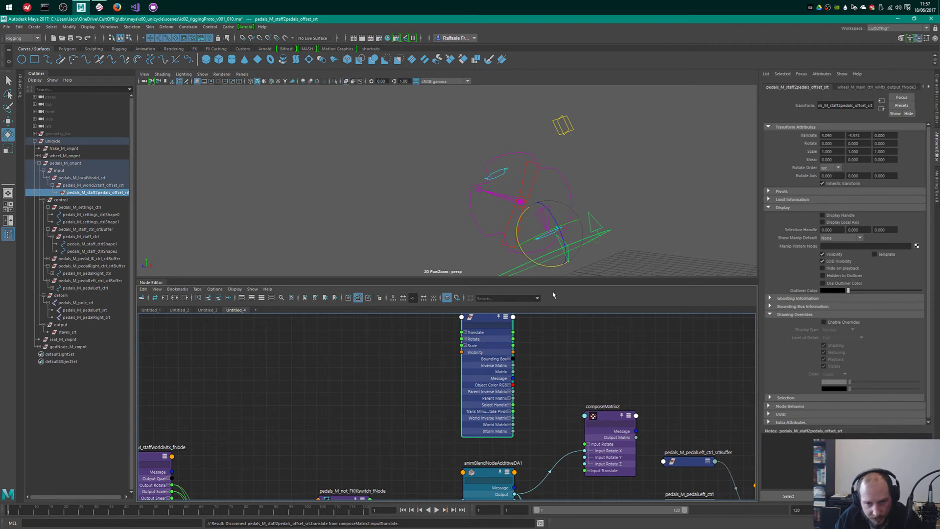
pyautogui.click(623, 437)
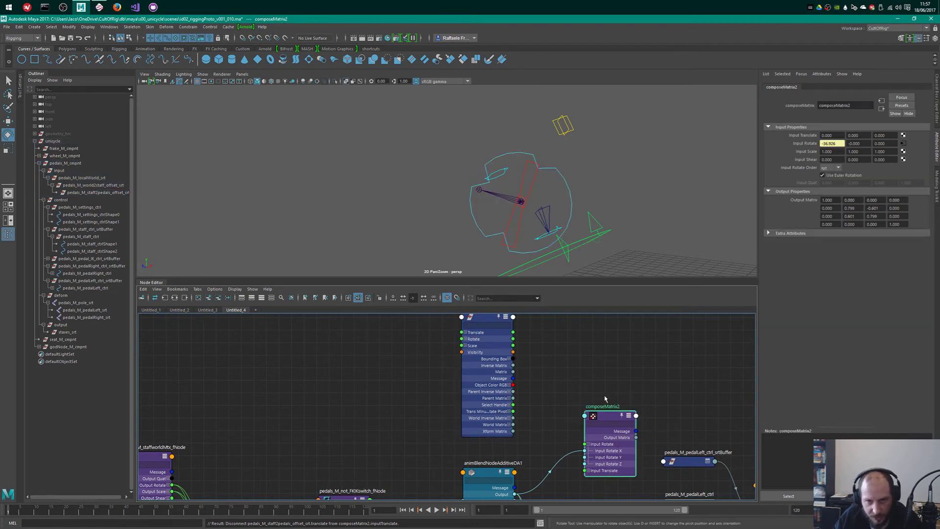
pyautogui.press('Tab')
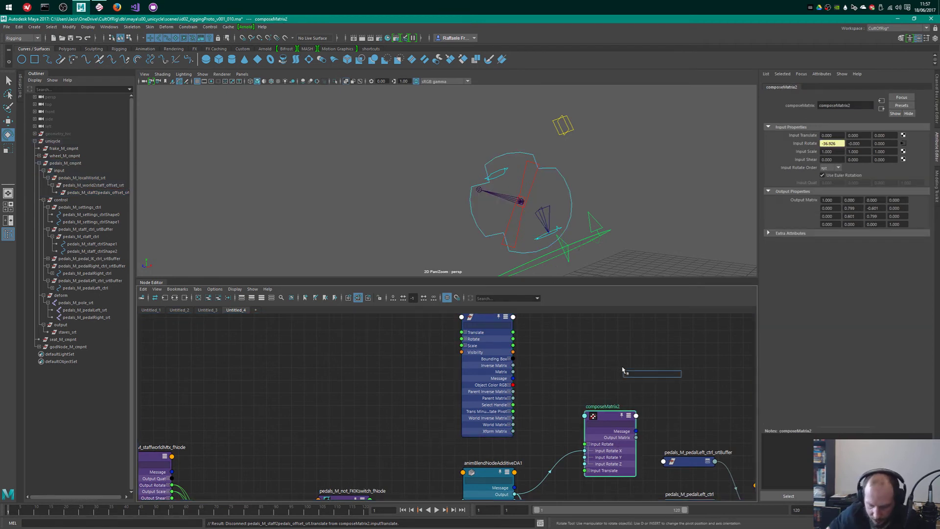
pyautogui.write('point')
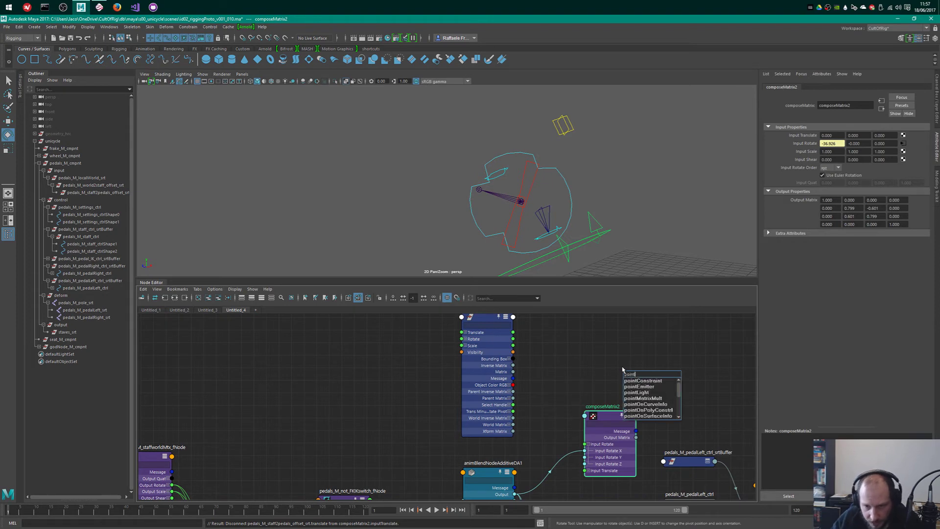
pyautogui.press('Down')
pyautogui.press('Down')
pyautogui.press('Down')
pyautogui.press('Return')
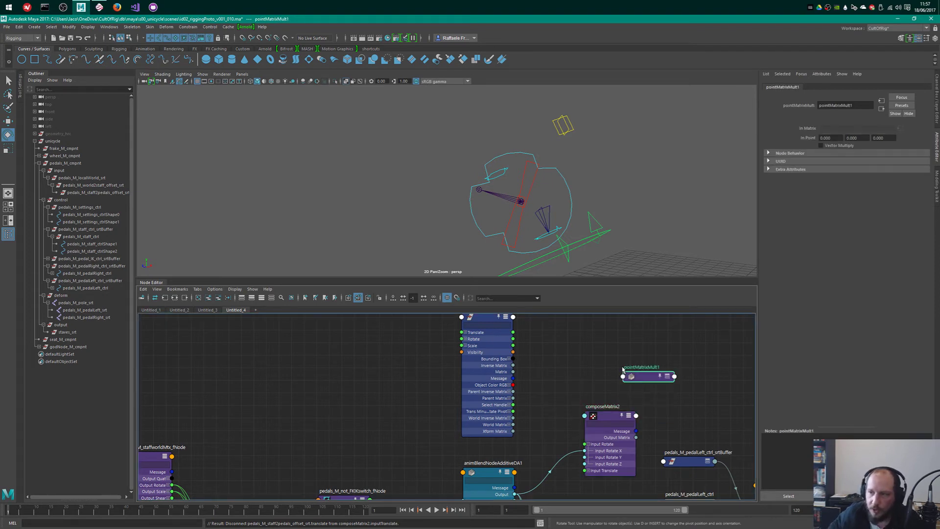
# - Place pointMatrixMult1 beside pedals_M_staff2pedals_offset_srt on its output side and expand its attribute display
pyautogui.moveTo(643, 376); pyautogui.dragTo(585, 358)
pyautogui.press('2')
pyautogui.press('3')
pyautogui.scroll(1, 639, 361)
pyautogui.keyDown('alt'); pyautogui.moveTo(639, 360); pyautogui.dragTo(644, 351, button='middle'); pyautogui.keyUp('alt')
pyautogui.scroll(-2, 644, 351)
pyautogui.keyDown('alt'); pyautogui.moveTo(684, 439); pyautogui.dragTo(656, 343, button='middle'); pyautogui.keyUp('alt')
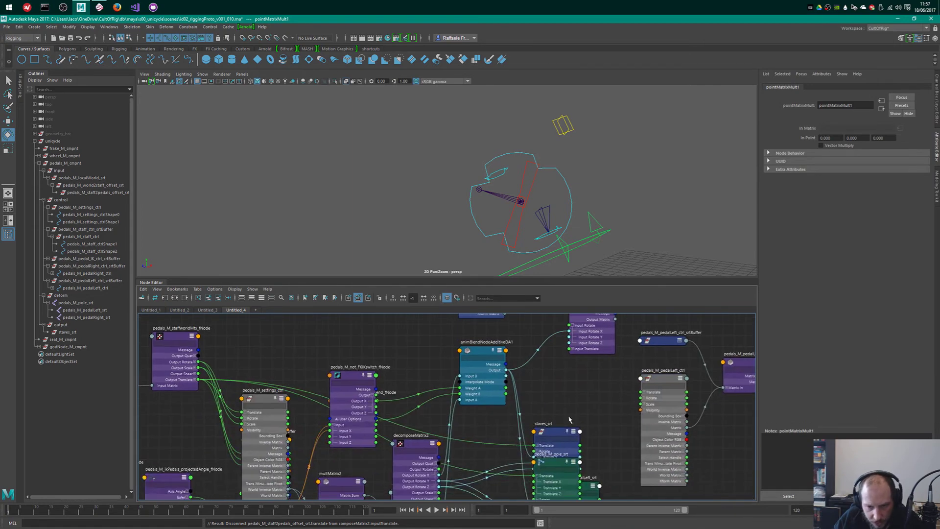
# - Collapse staves_srt and composeMatrix2 to their headers, nudging animBlendNodeAdditiveDA1 and composeMatrix2 into tidier positions
pyautogui.click(556, 431)
pyautogui.press('1')
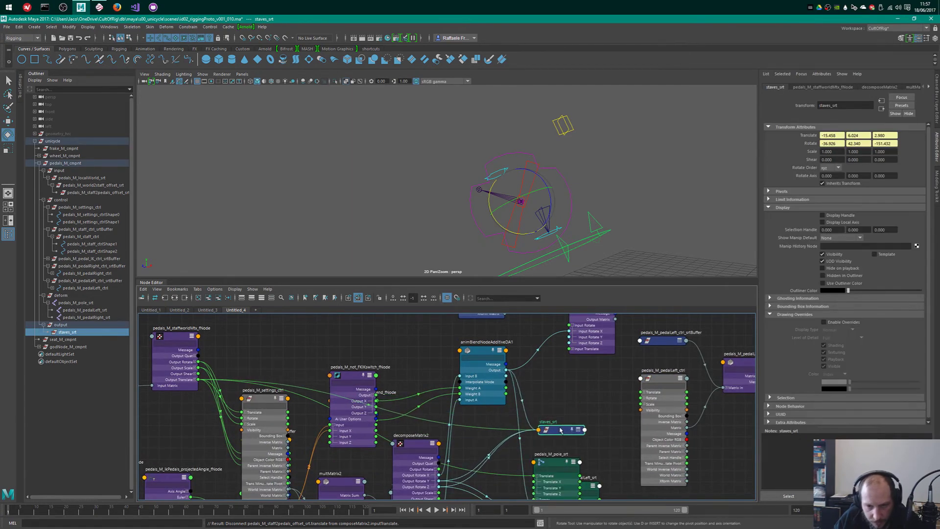
pyautogui.moveTo(501, 343); pyautogui.dragTo(496, 339)
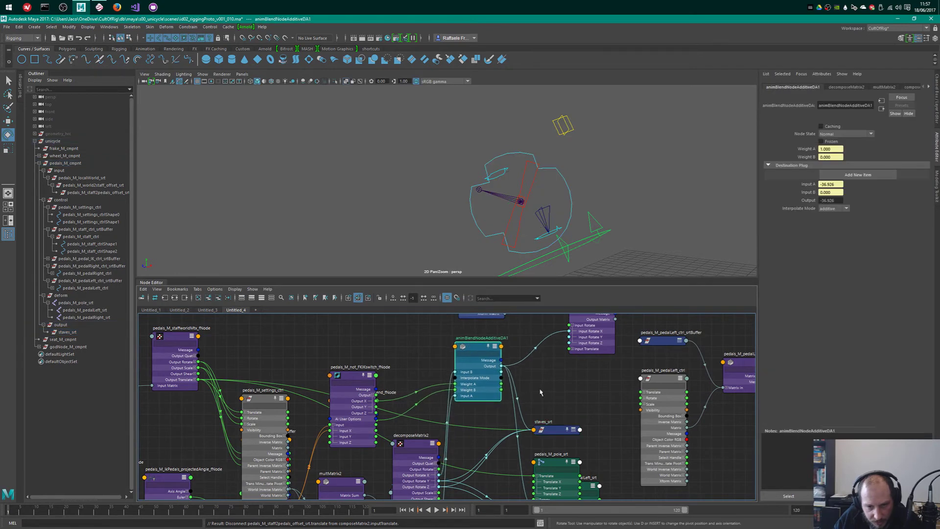
pyautogui.keyDown('alt'); pyautogui.moveTo(572, 386); pyautogui.dragTo(518, 475, button='middle'); pyautogui.keyUp('alt')
pyautogui.moveTo(544, 395); pyautogui.dragTo(510, 417)
pyautogui.press('1')
# - Connect pedals_M_staff2pedals_offset_srt's Translate to pointMatrixMult1's inPoint
pyautogui.keyDown('alt'); pyautogui.moveTo(522, 372); pyautogui.dragTo(552, 367, button='right'); pyautogui.keyUp('alt')
pyautogui.keyDown('alt'); pyautogui.moveTo(479, 379); pyautogui.dragTo(562, 440, button='middle'); pyautogui.keyUp('alt')
pyautogui.keyDown('alt'); pyautogui.moveTo(562, 440); pyautogui.dragTo(535, 441, button='right'); pyautogui.keyUp('alt')
pyautogui.click(511, 370)
pyautogui.moveTo(574, 386); pyautogui.dragTo(564, 367)
pyautogui.moveTo(561, 367); pyautogui.dragTo(656, 393, button='right')
pyautogui.click(661, 395)
pyautogui.moveTo(512, 368); pyautogui.dragTo(565, 372)
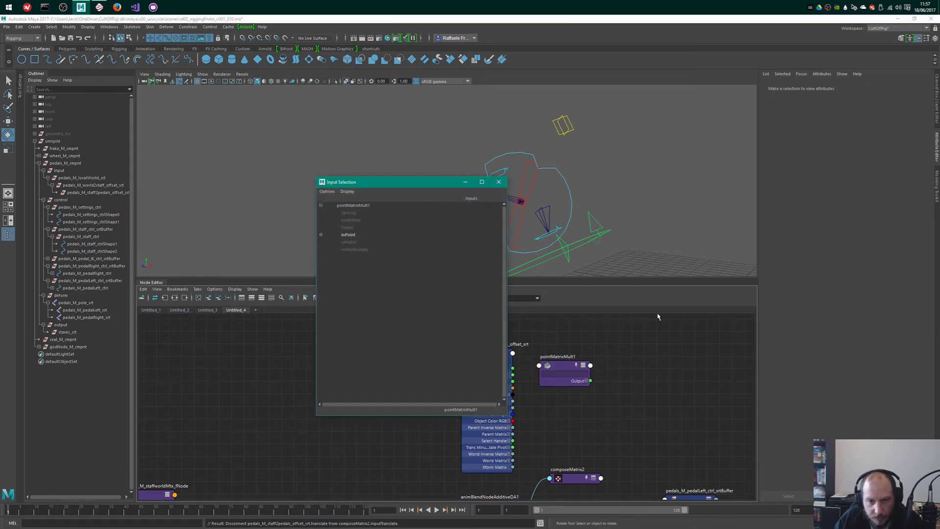
pyautogui.click(347, 235)
pyautogui.click(547, 380)
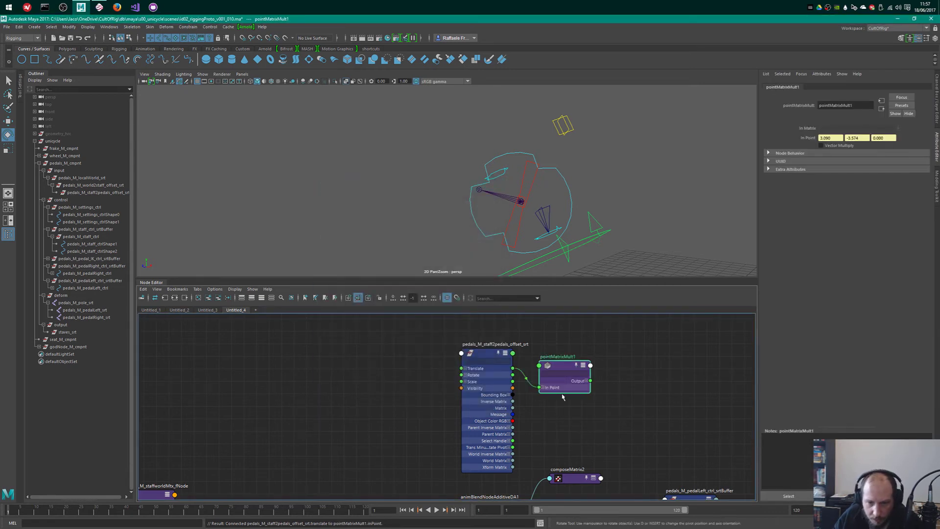
# - Expand pointMatrixMult1's In Point components and line composeMatrix2 up directly beneath that node
pyautogui.click(543, 387)
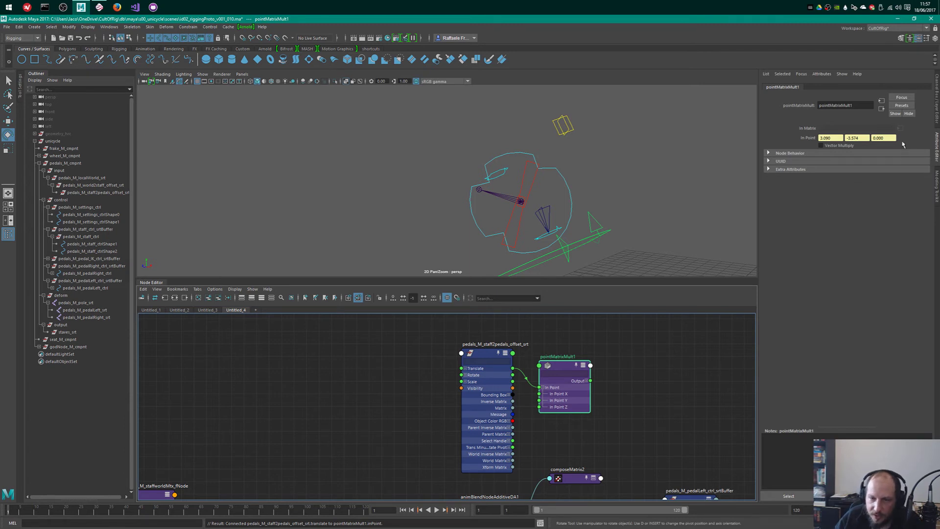
pyautogui.moveTo(578, 478); pyautogui.dragTo(565, 462)
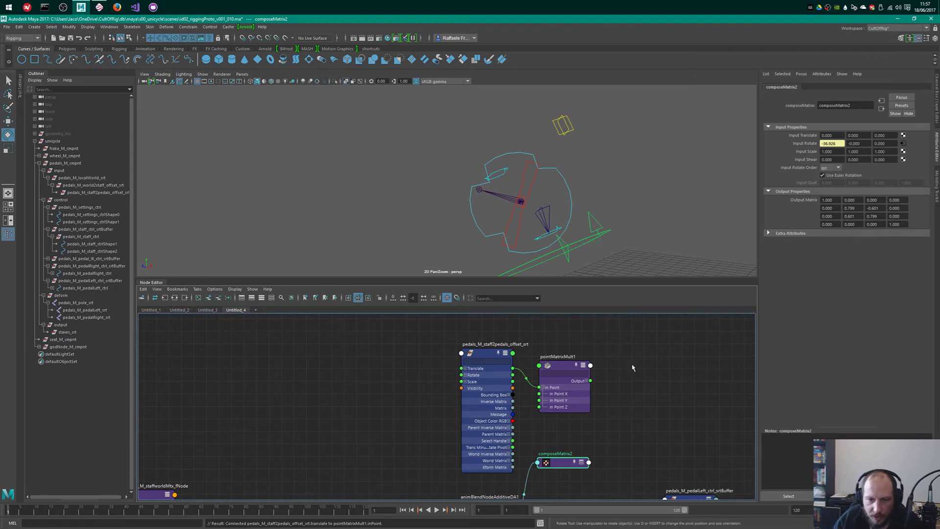
pyautogui.moveTo(574, 379); pyautogui.dragTo(574, 399)
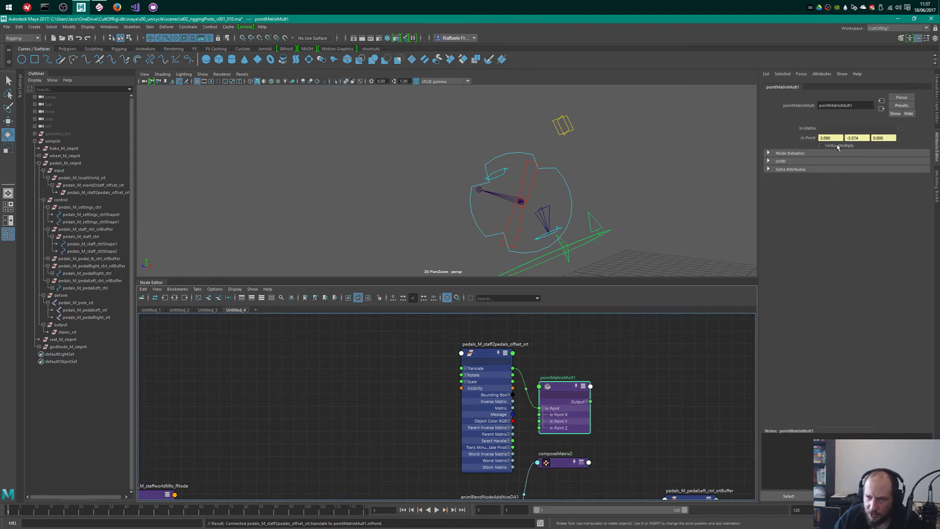
pyautogui.click(632, 417)
pyautogui.keyDown('alt'); pyautogui.moveTo(635, 451); pyautogui.dragTo(608, 426, button='middle'); pyautogui.keyUp('alt')
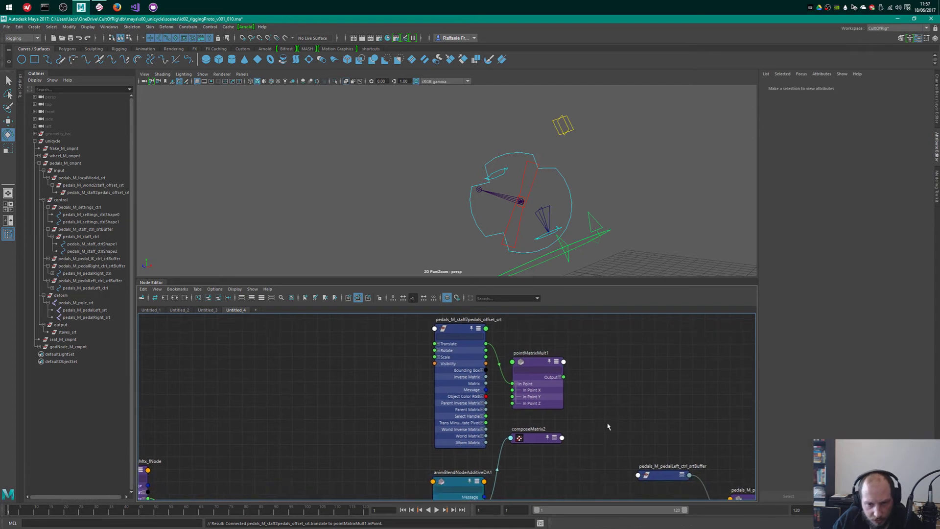
pyautogui.click(535, 439)
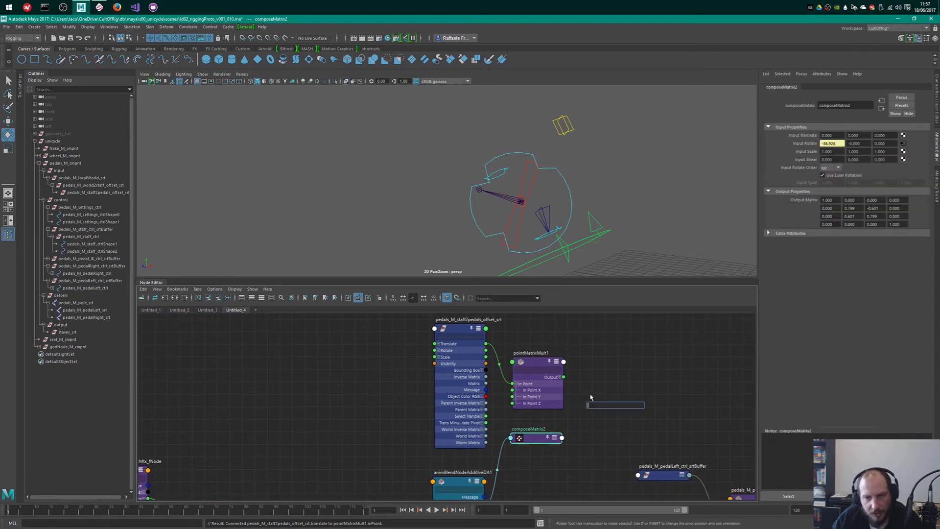
pyautogui.moveTo(533, 438)
pyautogui.mouseDown()
pyautogui.moveTo(567, 437)
pyautogui.moveTo(551, 436)
pyautogui.mouseUp()
pyautogui.click(582, 438)
pyautogui.click(551, 437)
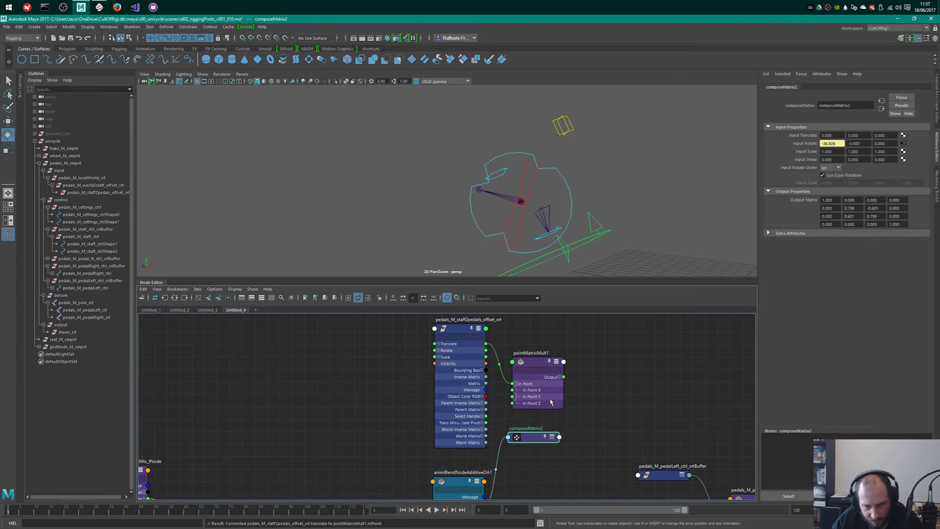
# - Move pointMatrixMult1 further along its output side and connect composeMatrix2's Output Matrix to its In Matrix
pyautogui.click(557, 364)
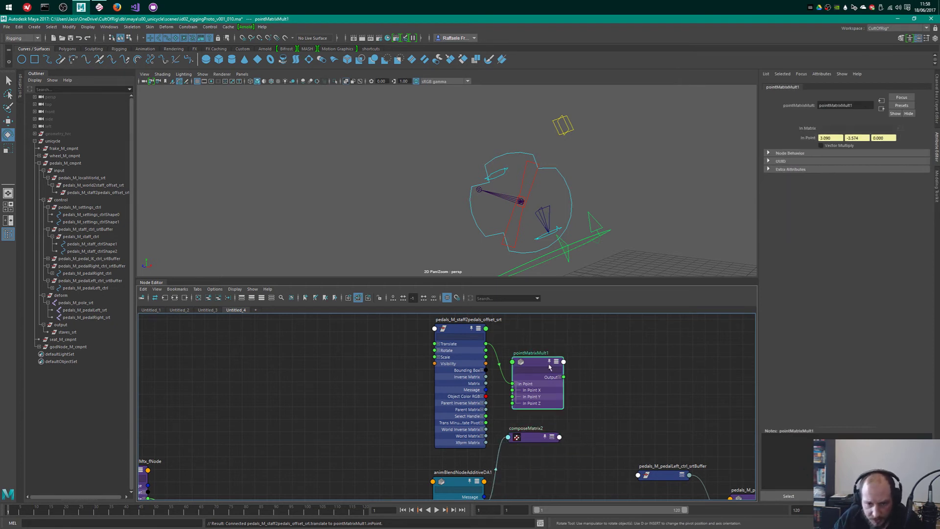
pyautogui.moveTo(533, 366); pyautogui.dragTo(641, 363)
pyautogui.click(536, 437)
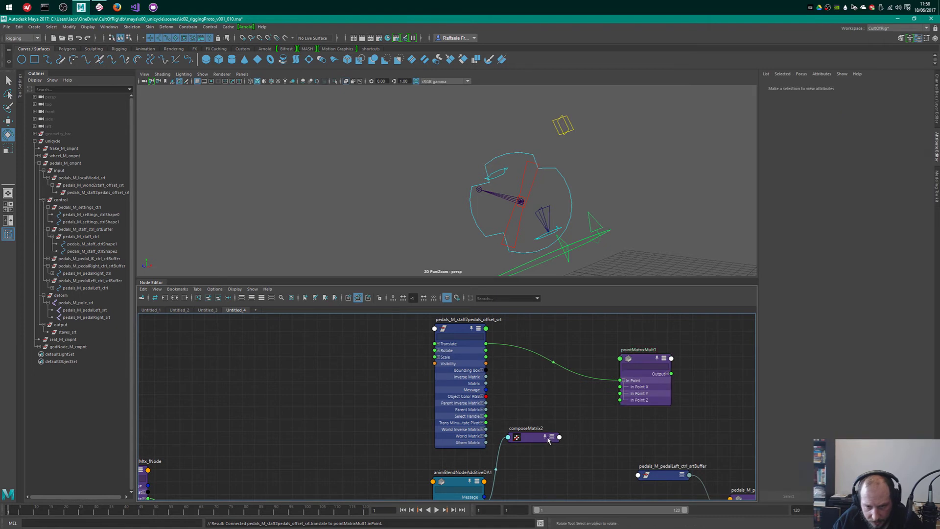
pyautogui.moveTo(559, 437); pyautogui.dragTo(636, 362)
pyautogui.click(360, 248)
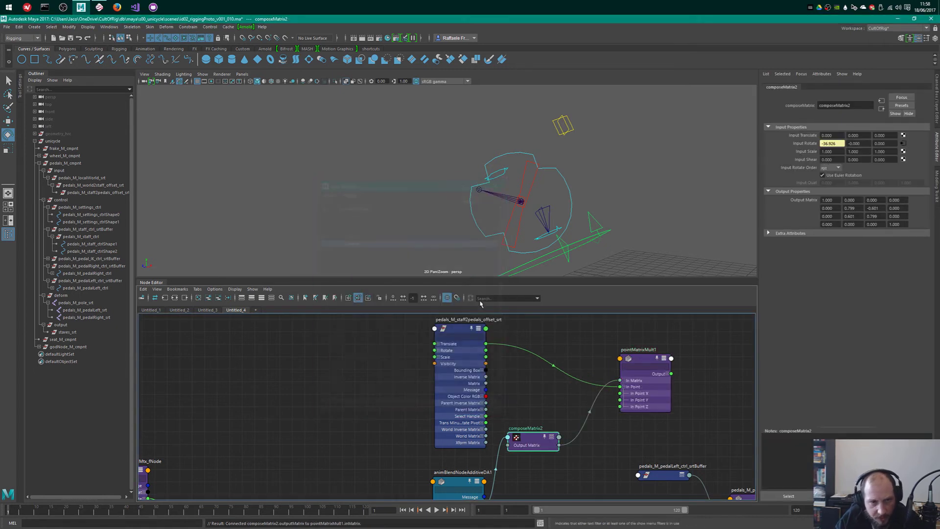
# - Reposition composeMatrix2 between animBlendNodeAdditiveDA1 and pointMatrixMult1, after checking animBlendNodeAdditiveDA1's attributes
pyautogui.moveTo(447, 460); pyautogui.dragTo(442, 371, button='middle')
pyautogui.click(470, 396)
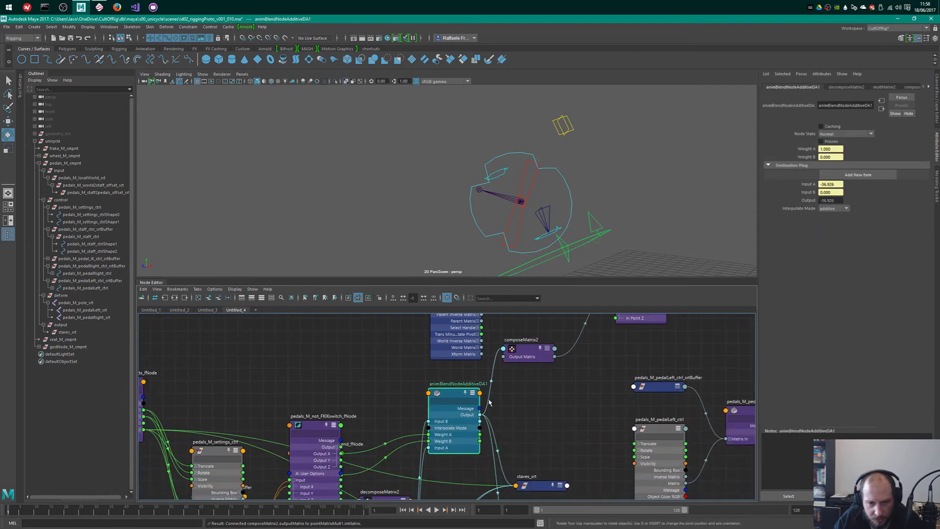
pyautogui.scroll(-2, 538, 393)
pyautogui.moveTo(527, 380); pyautogui.dragTo(541, 388, button='middle')
pyautogui.click(539, 412)
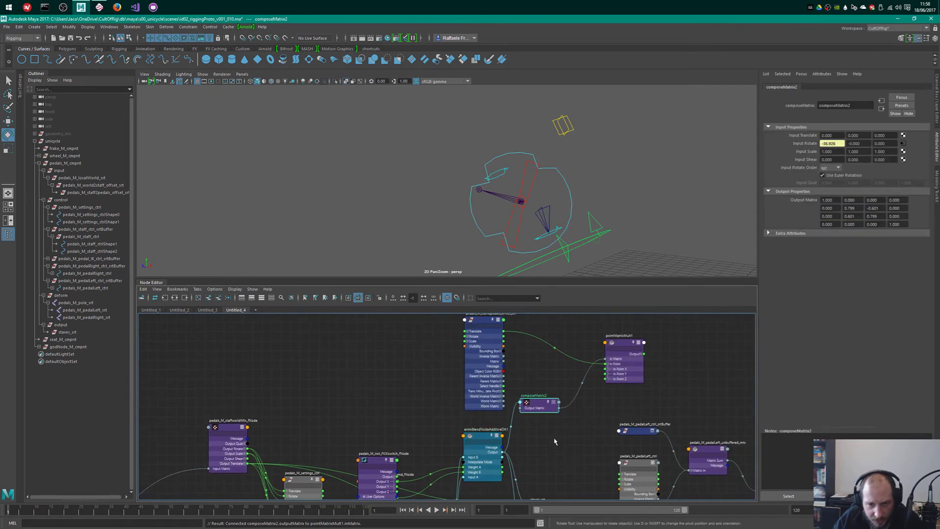
pyautogui.moveTo(539, 412); pyautogui.dragTo(544, 412)
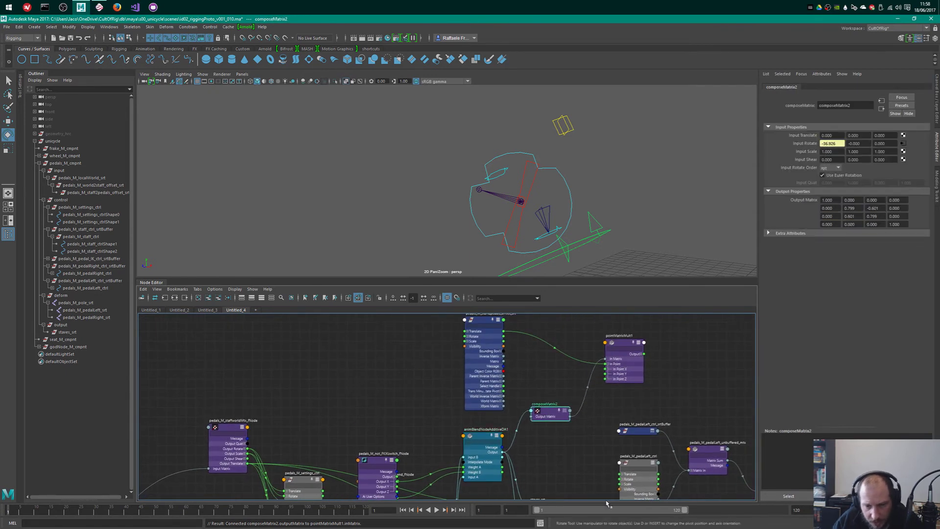
# - Check the inputs feeding pointMatrixMult1 and collapse the pedals_M_pedalLeft_srt joint node to its header
pyautogui.click(467, 373)
pyautogui.press('f')
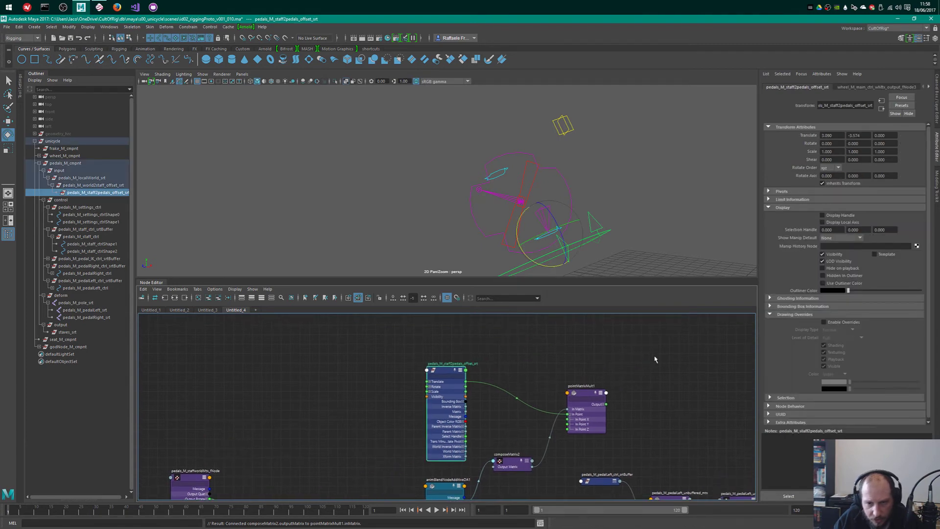
pyautogui.moveTo(655, 360); pyautogui.dragTo(582, 340, button='middle')
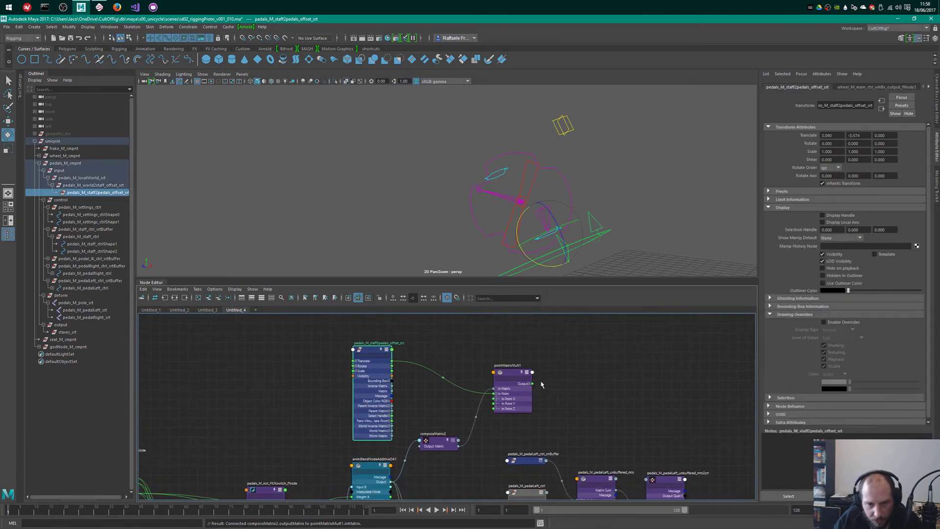
pyautogui.click(516, 368)
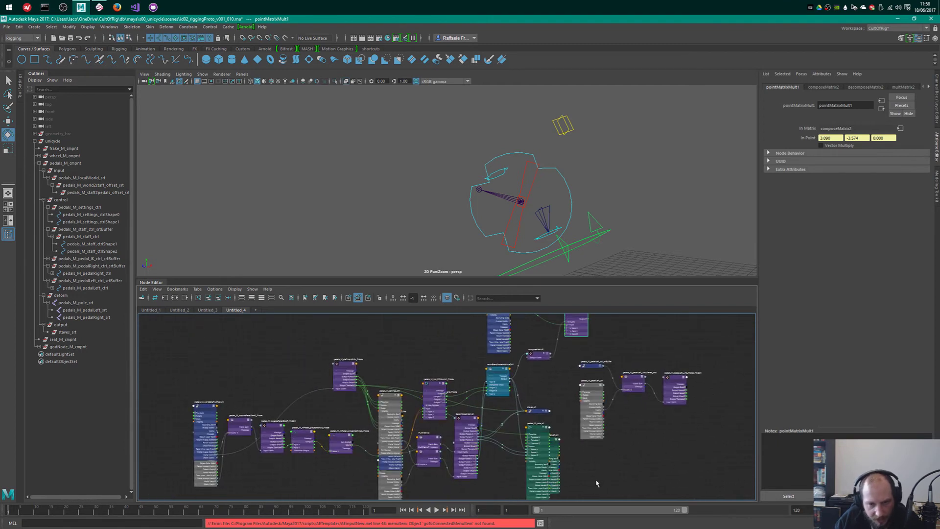
pyautogui.click(552, 443)
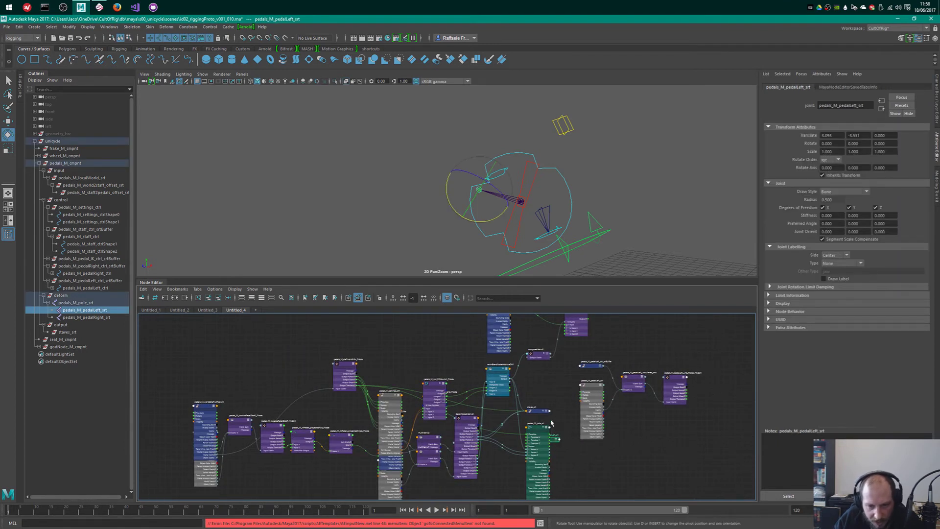
# - Tidy the collapsed pole and left pedal joint nodes and place the expanded pedals_M_pedalLeft_ctrl_srtBuffer node beside pointMatrixMult1
pyautogui.press('1')
pyautogui.moveTo(547, 439); pyautogui.dragTo(546, 446)
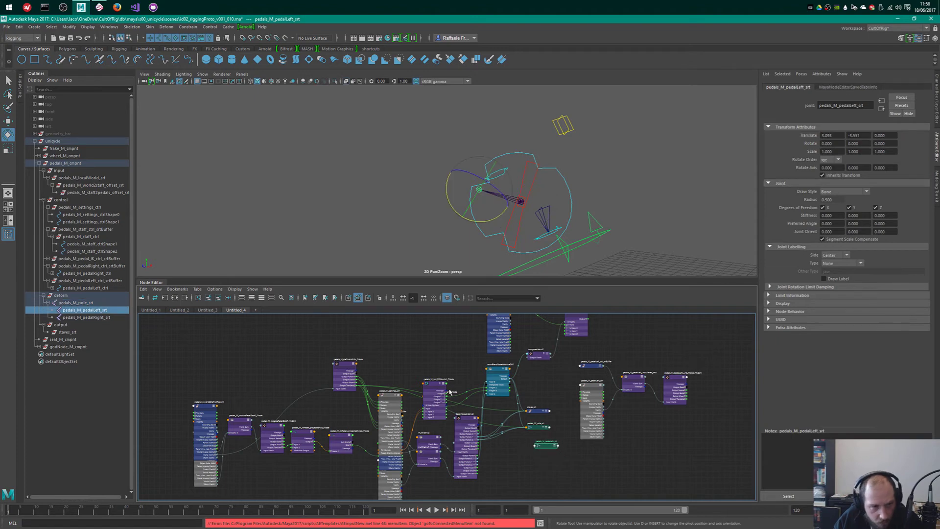
pyautogui.click(82, 280)
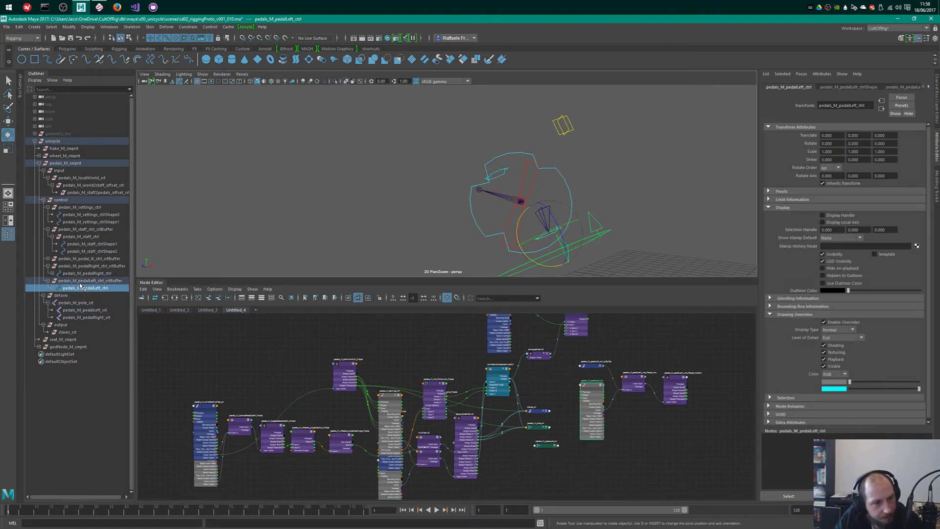
pyautogui.scroll(4, 603, 371)
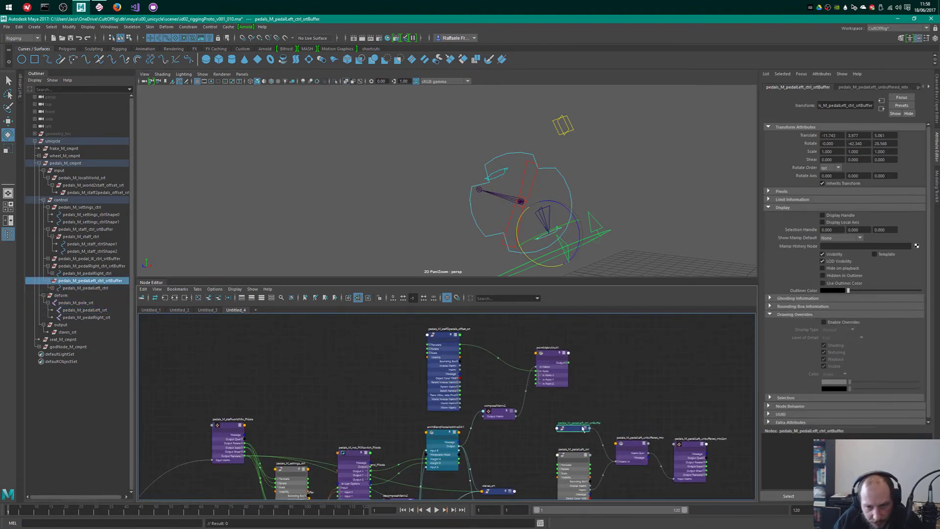
pyautogui.scroll(3, 603, 371)
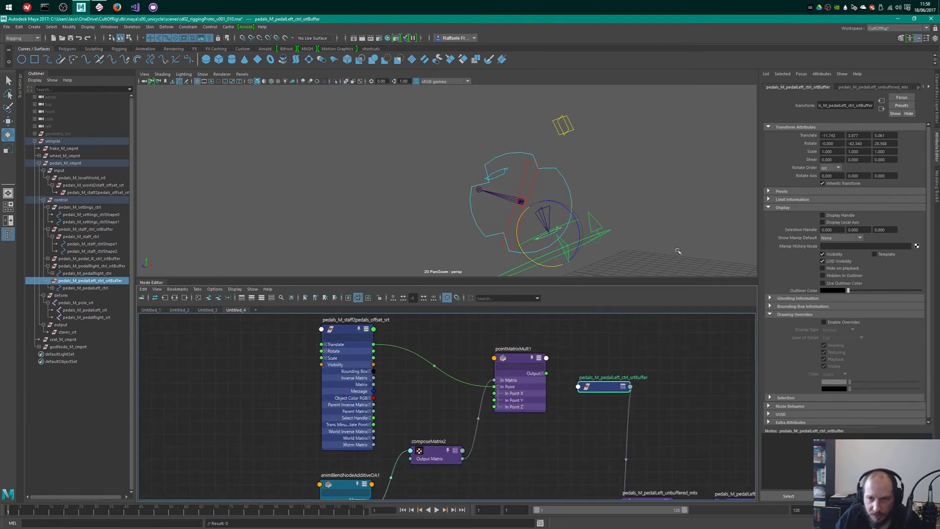
pyautogui.keyDown('alt'); pyautogui.moveTo(677, 250); pyautogui.dragTo(603, 213, button='middle'); pyautogui.keyUp('alt')
pyautogui.press('2')
pyautogui.press('3')
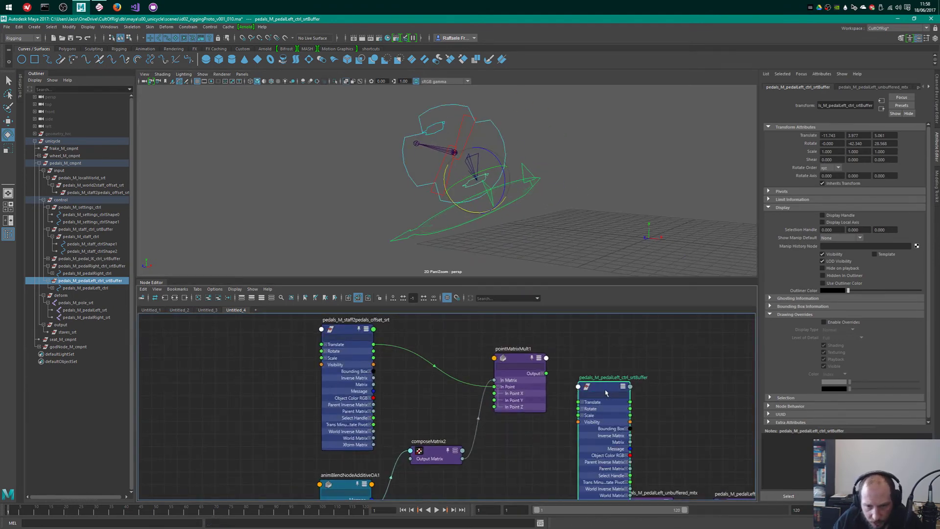
pyautogui.moveTo(606, 387); pyautogui.dragTo(604, 344)
# - Expand pointMatrixMult1's Output and connect it to the Translate of pedals_M_pedalLeft_ctrl_srtBuffer
pyautogui.click(542, 373)
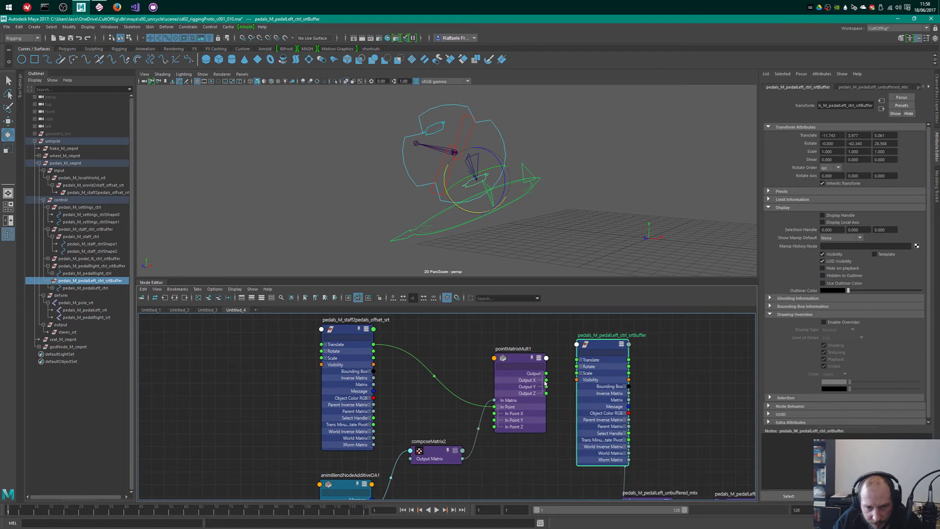
pyautogui.click(528, 359)
pyautogui.press('1')
pyautogui.press('3')
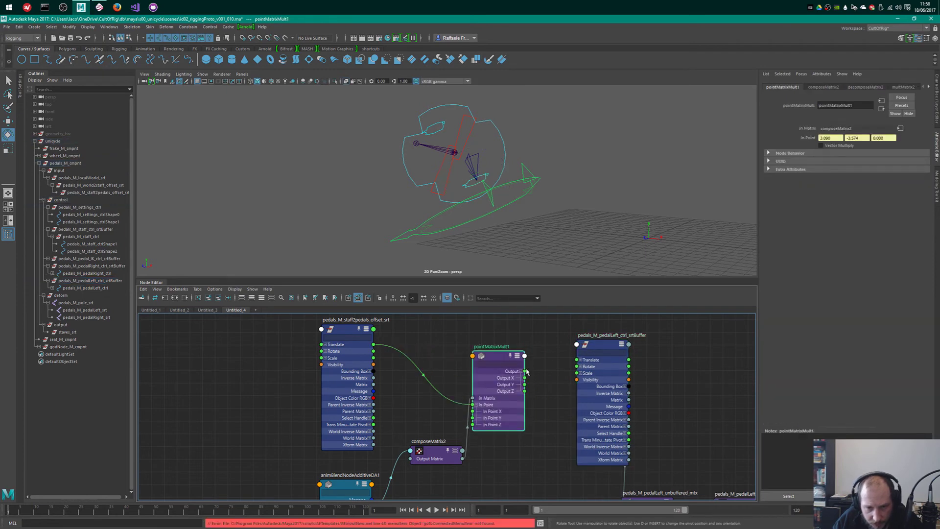
pyautogui.moveTo(509, 357); pyautogui.dragTo(582, 359)
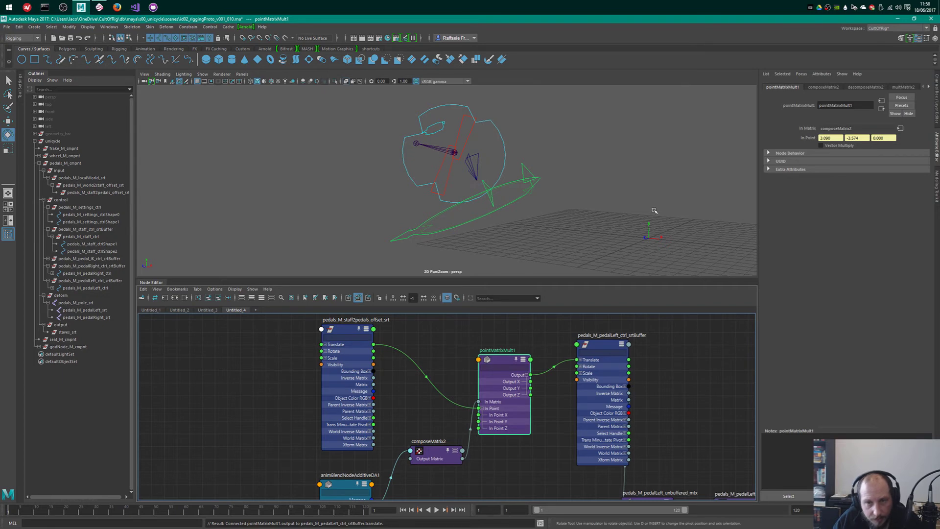
# - Inspect the left pedal control's placement in the viewport and test-rotate godNode_M_master_ctrl, undoing the rotation
pyautogui.keyDown('alt'); pyautogui.moveTo(654, 210); pyautogui.dragTo(625, 221); pyautogui.keyUp('alt')
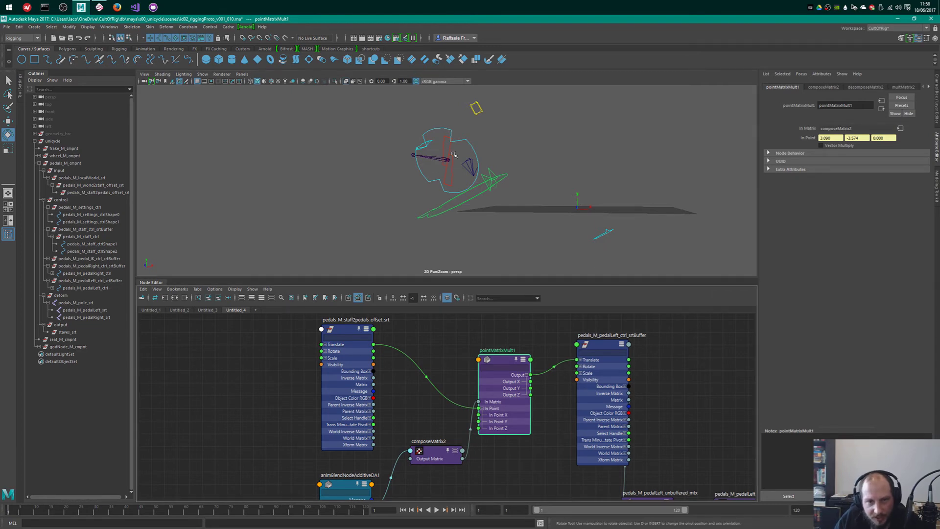
pyautogui.keyDown('alt'); pyautogui.moveTo(454, 155); pyautogui.dragTo(520, 220); pyautogui.keyUp('alt')
pyautogui.click(478, 200)
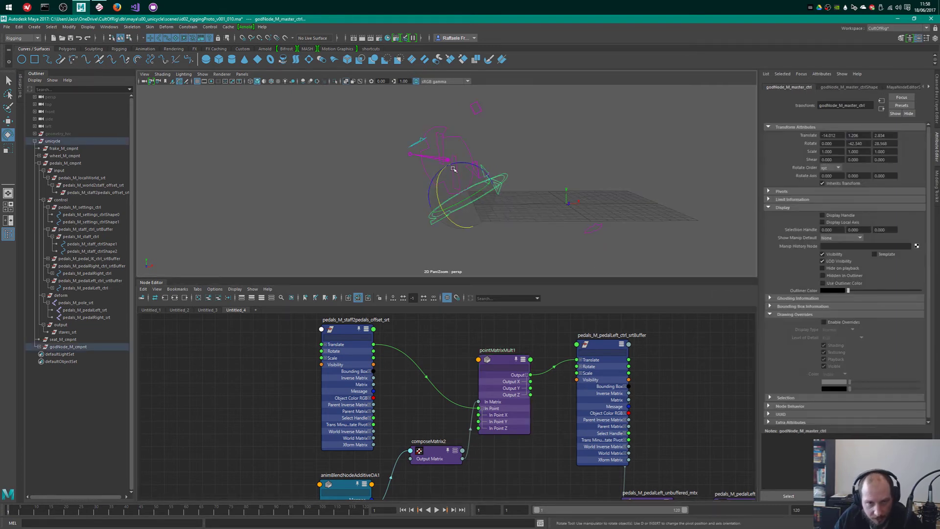
pyautogui.keyDown('alt'); pyautogui.moveTo(480, 179); pyautogui.dragTo(482, 196); pyautogui.keyUp('alt')
pyautogui.moveTo(458, 167)
pyautogui.mouseDown()
pyautogui.moveTo(476, 164)
pyautogui.moveTo(460, 165)
pyautogui.mouseUp()
pyautogui.hotkey('ctrl', 'z')
pyautogui.keyDown('alt'); pyautogui.moveTo(647, 231); pyautogui.dragTo(607, 235); pyautogui.keyUp('alt')
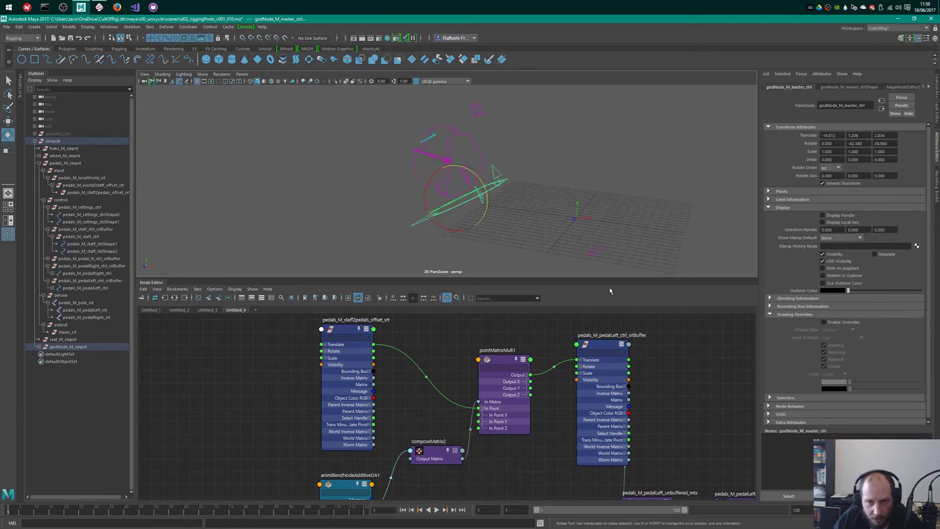
# - Collapse pointMatrixMult1 to its header and move composeMatrix2 up between it and the offset node
pyautogui.moveTo(498, 362); pyautogui.dragTo(504, 387)
pyautogui.click(529, 373)
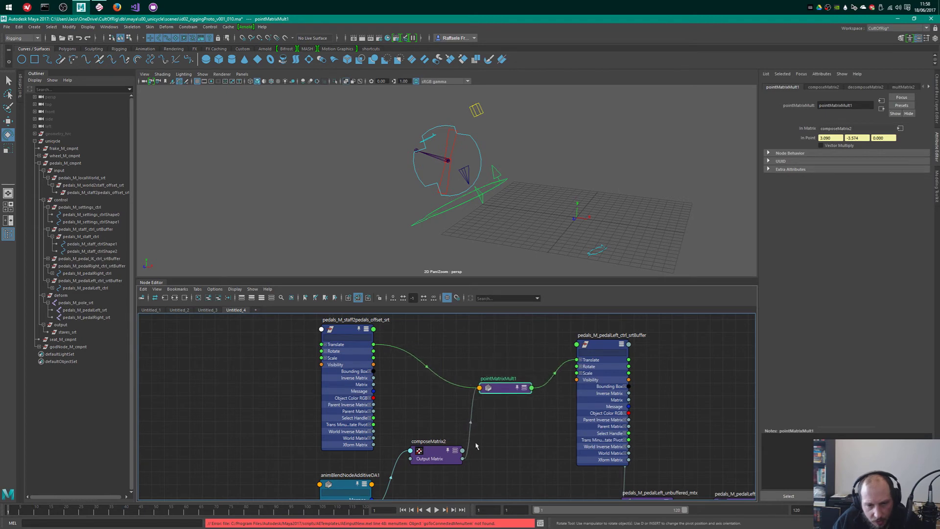
pyautogui.moveTo(431, 453); pyautogui.dragTo(423, 408)
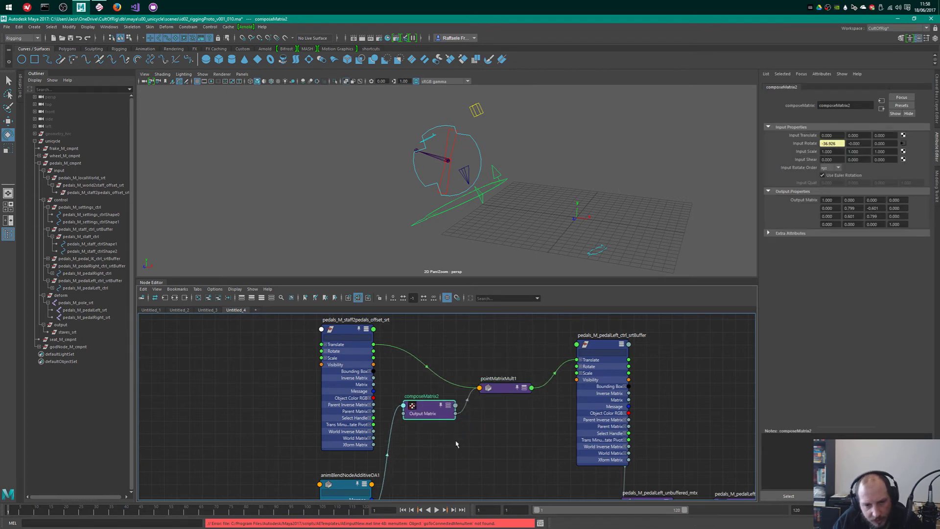
pyautogui.keyDown('alt'); pyautogui.moveTo(458, 442); pyautogui.dragTo(518, 404, button='middle'); pyautogui.keyUp('alt')
pyautogui.keyDown('alt'); pyautogui.moveTo(519, 404); pyautogui.dragTo(501, 422, button='right'); pyautogui.keyUp('alt')
# - Review animBlendNodeAdditiveDA1 and the offset node, and adjust the layout of composeMatrix2 and pedals_M_pedalLeft_ctrl_srtBuffer
pyautogui.click(435, 437)
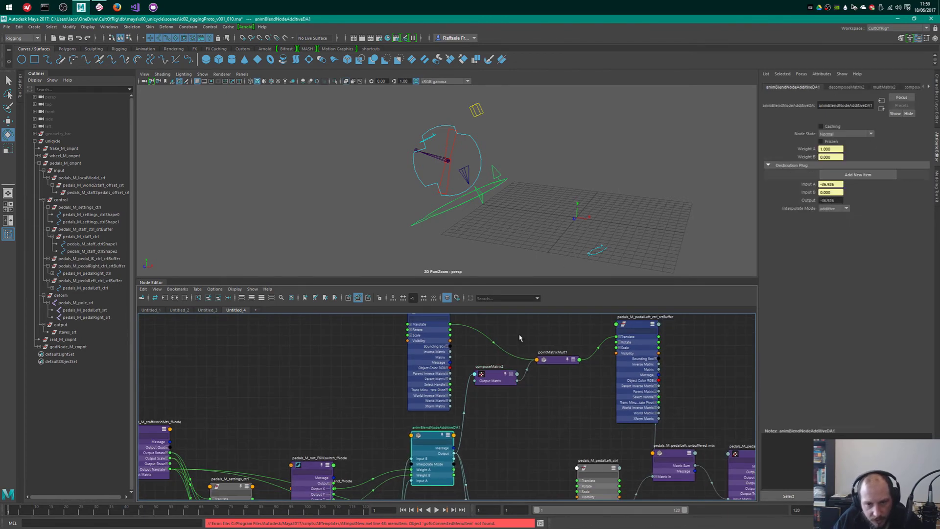
pyautogui.keyDown('alt'); pyautogui.moveTo(440, 492); pyautogui.dragTo(478, 410, button='middle'); pyautogui.keyUp('alt')
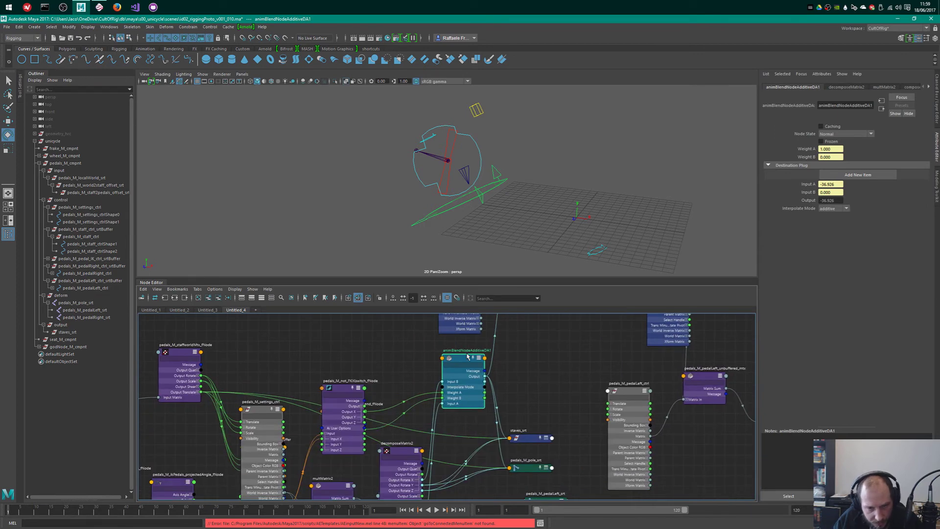
pyautogui.keyDown('alt'); pyautogui.moveTo(569, 363); pyautogui.dragTo(538, 503, button='middle'); pyautogui.keyUp('alt')
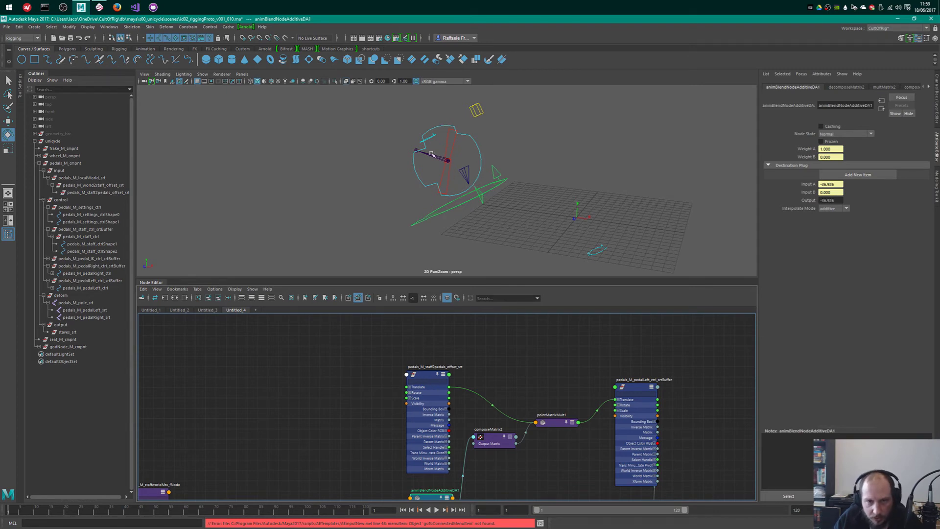
pyautogui.keyDown('alt'); pyautogui.moveTo(509, 421); pyautogui.dragTo(507, 368, button='middle'); pyautogui.keyUp('alt')
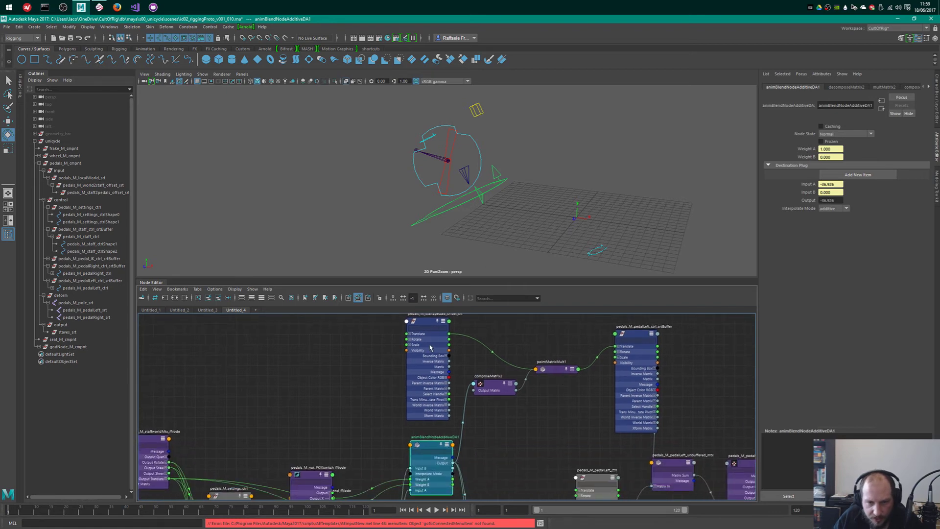
pyautogui.moveTo(487, 388); pyautogui.dragTo(493, 404)
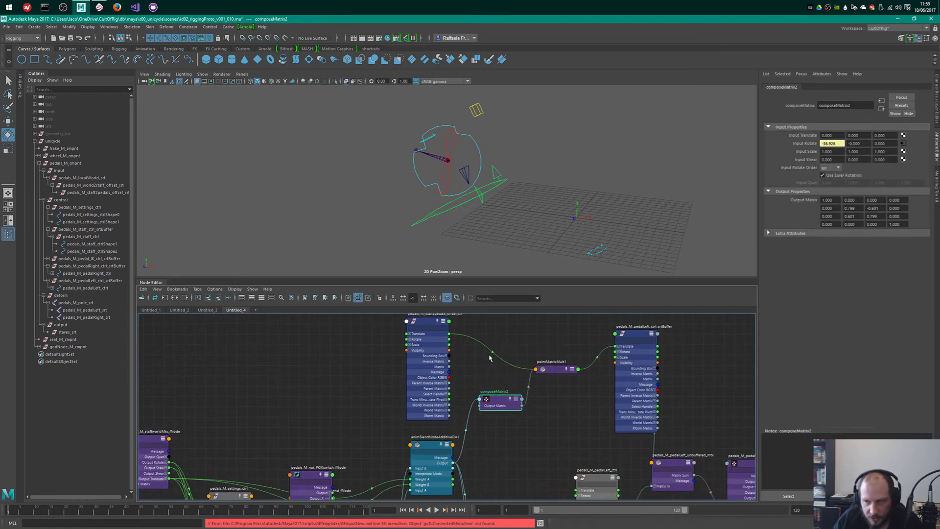
pyautogui.keyDown('alt'); pyautogui.moveTo(478, 380); pyautogui.dragTo(554, 399, button='middle'); pyautogui.keyUp('alt')
pyautogui.moveTo(492, 345); pyautogui.dragTo(490, 344)
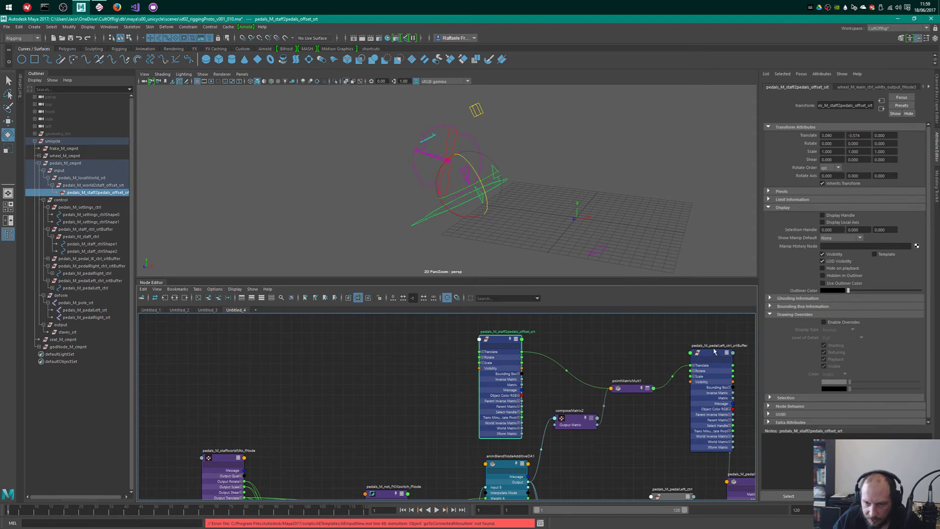
pyautogui.moveTo(713, 351); pyautogui.dragTo(699, 359)
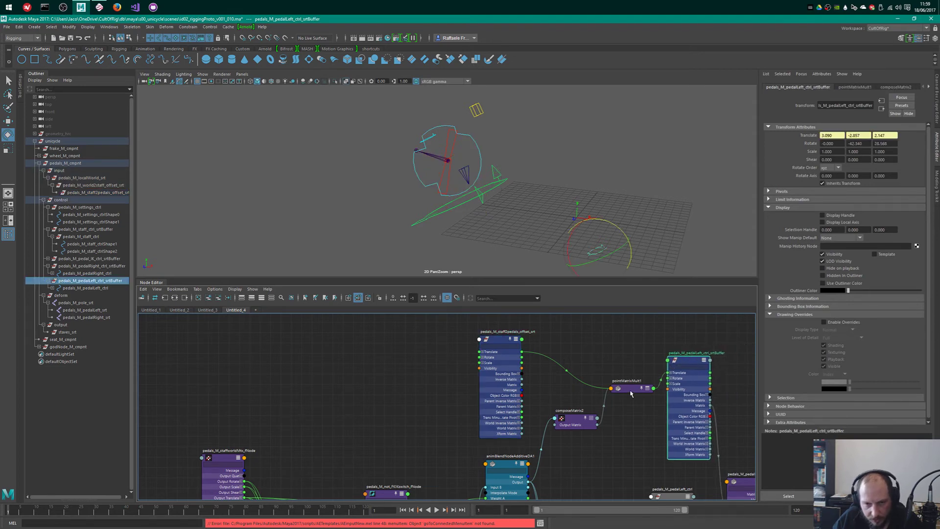
# - Create a plusMinusAverage node, expand its attributes and place it above pointMatrixMult1
pyautogui.keyDown('alt'); pyautogui.moveTo(586, 437); pyautogui.dragTo(651, 438, button='middle'); pyautogui.keyUp('alt')
pyautogui.press('Tab')
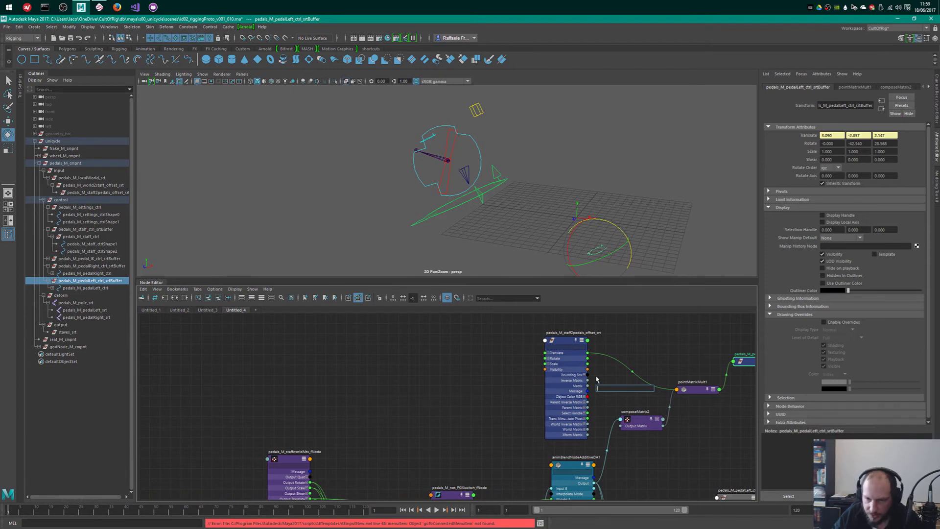
pyautogui.write('plus')
pyautogui.press('Return')
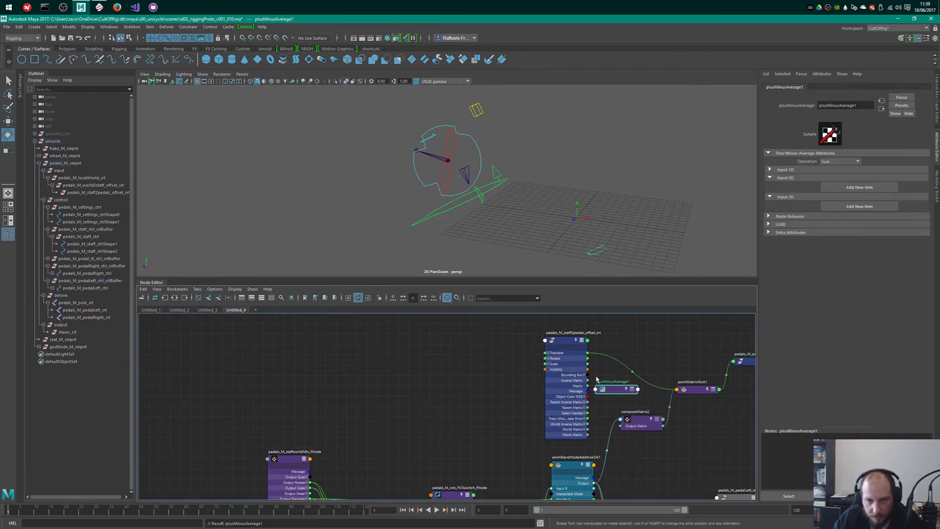
pyautogui.press('3')
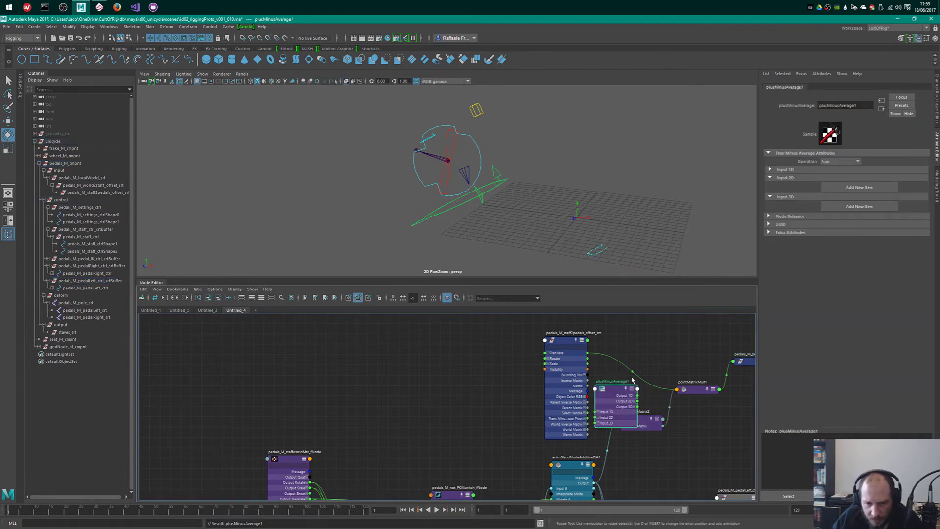
pyautogui.scroll(3, 621, 394)
pyautogui.moveTo(628, 400); pyautogui.dragTo(651, 368)
pyautogui.keyDown('alt'); pyautogui.moveTo(650, 367); pyautogui.dragTo(624, 404, button='middle'); pyautogui.keyUp('alt')
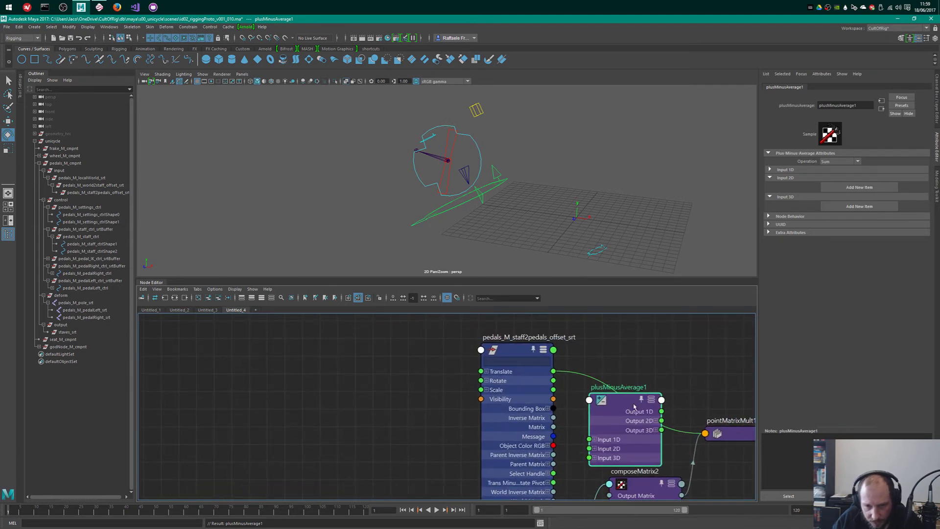
pyautogui.moveTo(631, 400); pyautogui.dragTo(705, 323)
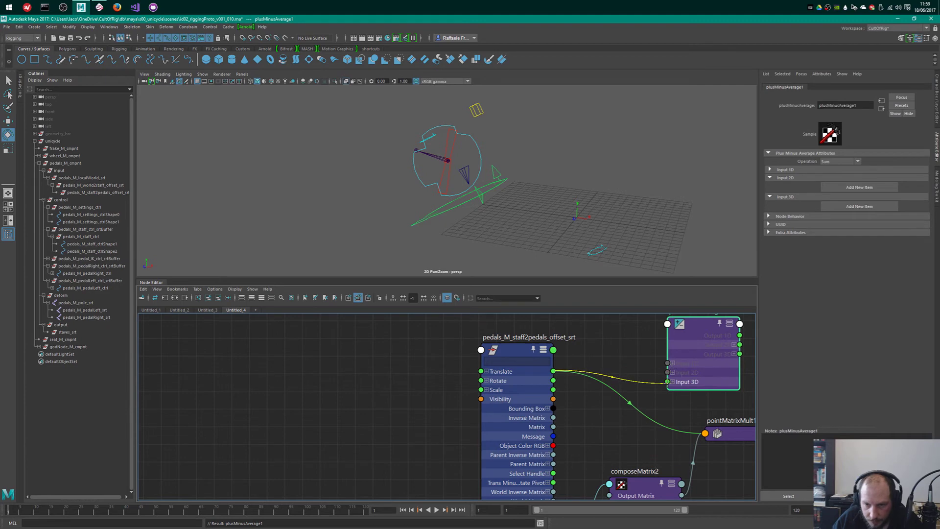
# - Connect pedals_M_staff2pedals_offset_srt's Translate to plusMinusAverage1's Input 3D[0] and adjust the placement of the surrounding nodes
pyautogui.click(672, 382)
pyautogui.moveTo(553, 371); pyautogui.dragTo(667, 391)
pyautogui.moveTo(641, 373); pyautogui.dragTo(631, 368, button='middle')
pyautogui.keyDown('alt'); pyautogui.moveTo(632, 368); pyautogui.dragTo(553, 343, button='right'); pyautogui.keyUp('alt')
pyautogui.keyDown('alt'); pyautogui.moveTo(553, 342); pyautogui.dragTo(456, 335, button='middle'); pyautogui.keyUp('alt')
pyautogui.moveTo(597, 403); pyautogui.dragTo(601, 409)
pyautogui.keyDown('alt'); pyautogui.moveTo(602, 411); pyautogui.dragTo(648, 439, button='right'); pyautogui.keyUp('alt')
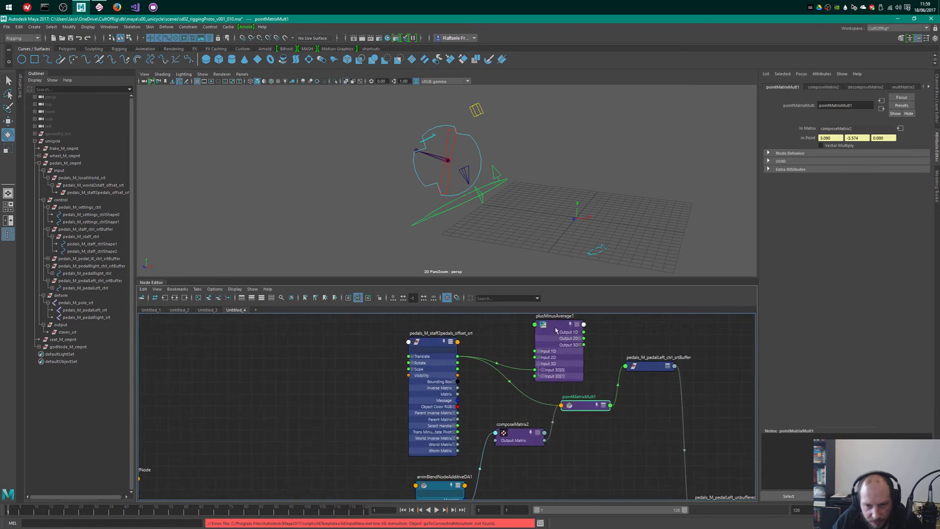
pyautogui.moveTo(556, 331); pyautogui.dragTo(579, 327)
pyautogui.keyDown('alt'); pyautogui.moveTo(579, 327); pyautogui.dragTo(518, 321, button='right'); pyautogui.keyUp('alt')
# - Examine the pedals_M_pedalLeft_ctrl and staves_srt nodes and trace which node supplies the staff's world translation
pyautogui.keyDown('alt'); pyautogui.moveTo(467, 478); pyautogui.dragTo(501, 415, button='middle'); pyautogui.keyUp('alt')
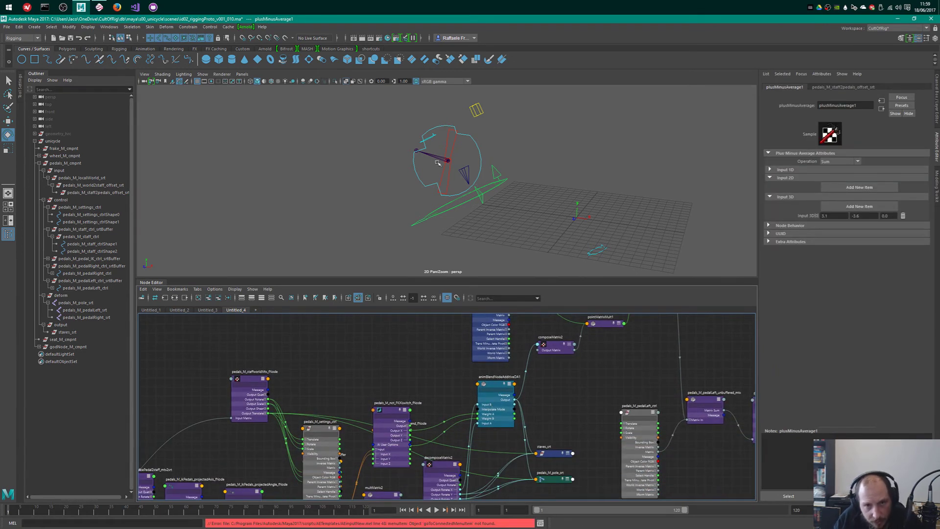
pyautogui.moveTo(640, 377); pyautogui.dragTo(651, 432)
pyautogui.keyDown('alt'); pyautogui.moveTo(611, 391); pyautogui.dragTo(593, 399, button='middle'); pyautogui.keyUp('alt')
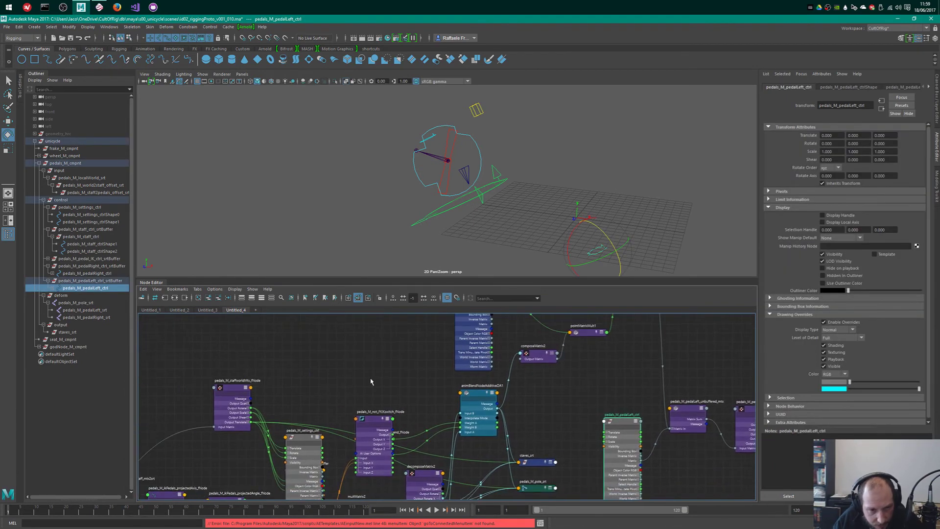
pyautogui.moveTo(371, 381); pyautogui.dragTo(385, 431)
pyautogui.keyDown('alt'); pyautogui.moveTo(534, 427); pyautogui.dragTo(511, 370, button='middle'); pyautogui.keyUp('alt')
pyautogui.moveTo(500, 370); pyautogui.dragTo(527, 432)
pyautogui.click(511, 403)
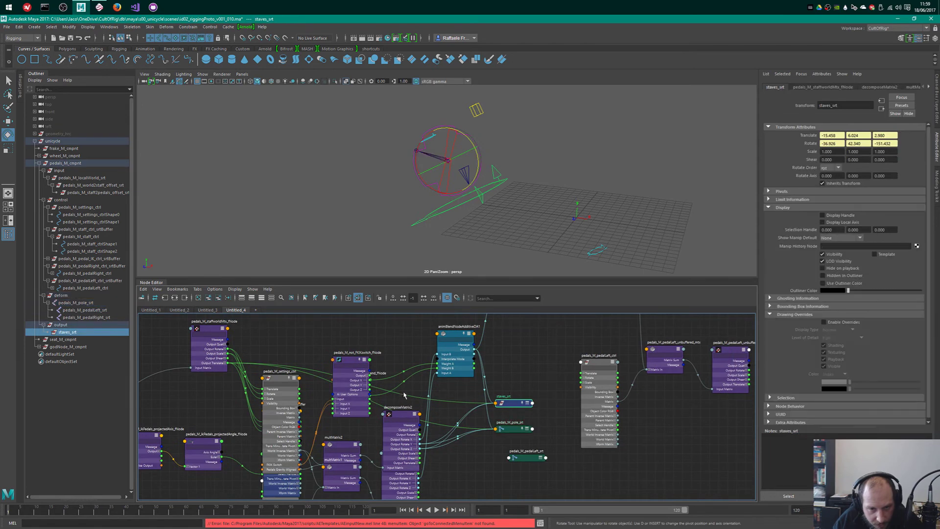
pyautogui.keyDown('alt'); pyautogui.moveTo(465, 377); pyautogui.dragTo(592, 469, button='middle'); pyautogui.keyUp('alt')
# - Reposition pedals_M_staffworldMtx_fNode and connect its Output Translate to plusMinusAverage1's Input 3D[1]
pyautogui.moveTo(317, 386); pyautogui.dragTo(329, 363)
pyautogui.keyDown('alt'); pyautogui.moveTo(466, 360); pyautogui.dragTo(499, 392, button='right'); pyautogui.keyUp('alt')
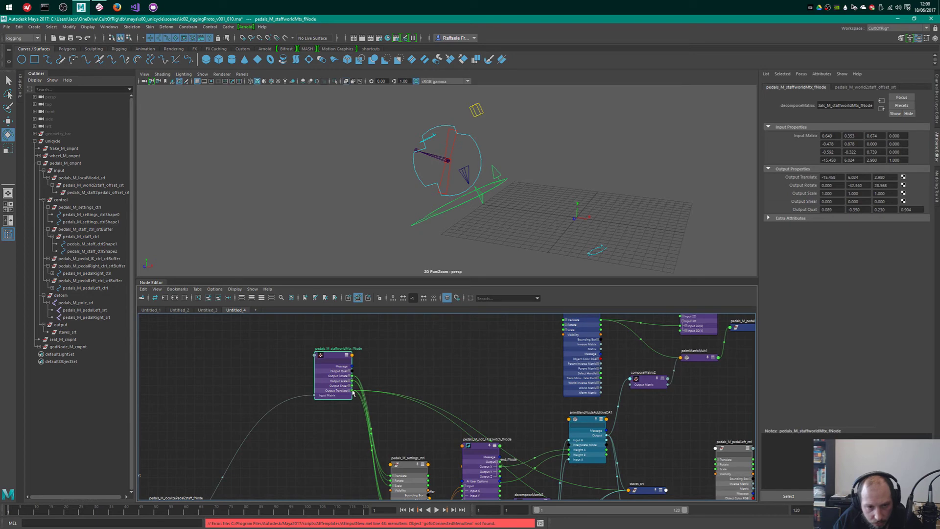
pyautogui.moveTo(353, 391); pyautogui.dragTo(681, 332)
pyautogui.scroll(4, 696, 331)
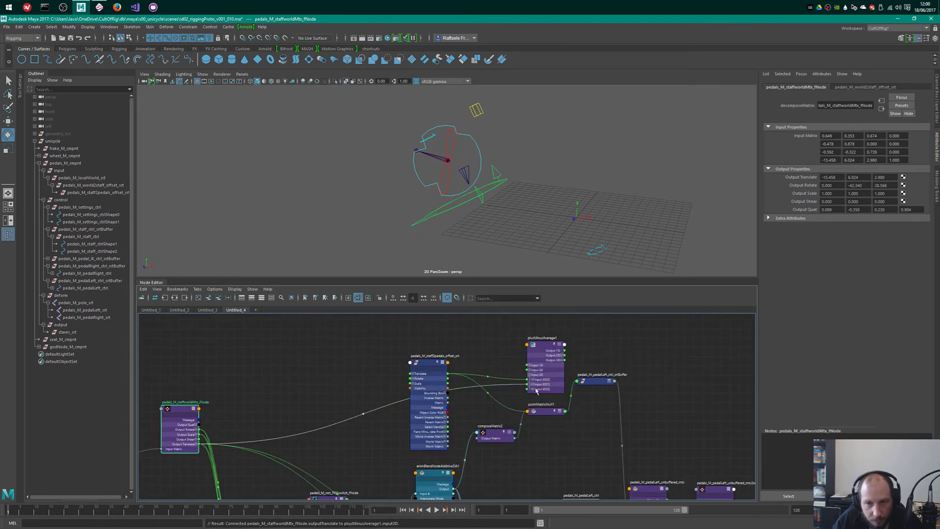
# - Move pedals_M_pedalLeft_ctrl_srtBuffer farther from pointMatrixMult1 and bring plusMinusAverage1 closer to the offset node
pyautogui.click(592, 348)
pyautogui.moveTo(592, 345); pyautogui.dragTo(633, 370)
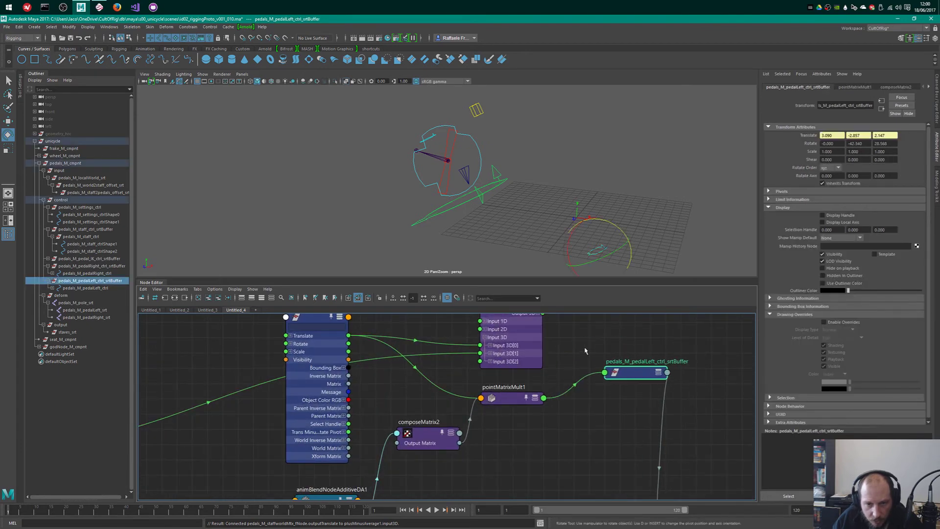
pyautogui.scroll(3, 586, 348)
pyautogui.keyDown('alt'); pyautogui.moveTo(558, 332); pyautogui.dragTo(677, 363, button='middle'); pyautogui.keyUp('alt')
pyautogui.moveTo(625, 349); pyautogui.dragTo(506, 356)
pyautogui.scroll(-3, 607, 368)
# - Expand and reposition pointMatrixMult1, connect plusMinusAverage1's Output 3D to its In Point, and check the pedal control in the viewport
pyautogui.click(605, 422)
pyautogui.press('3')
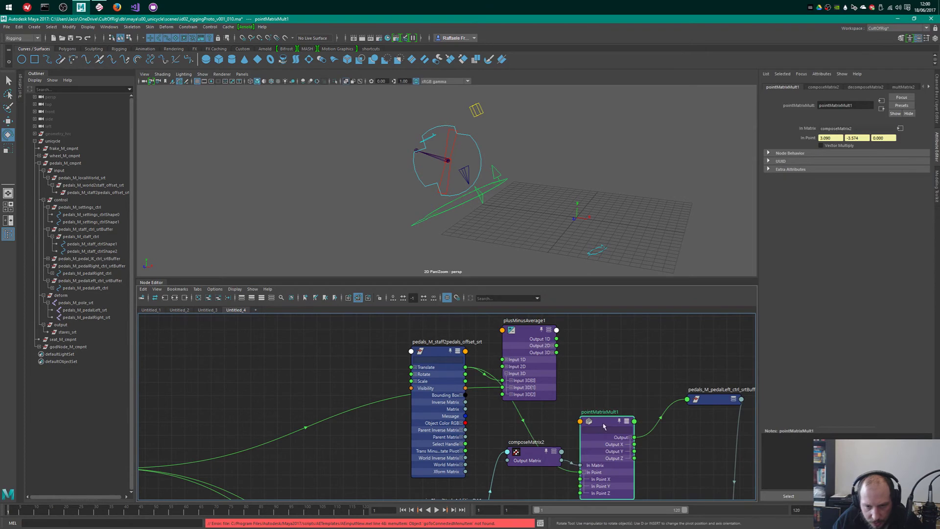
pyautogui.moveTo(604, 426); pyautogui.dragTo(619, 373)
pyautogui.scroll(3, 606, 344)
pyautogui.scroll(-1, 581, 338)
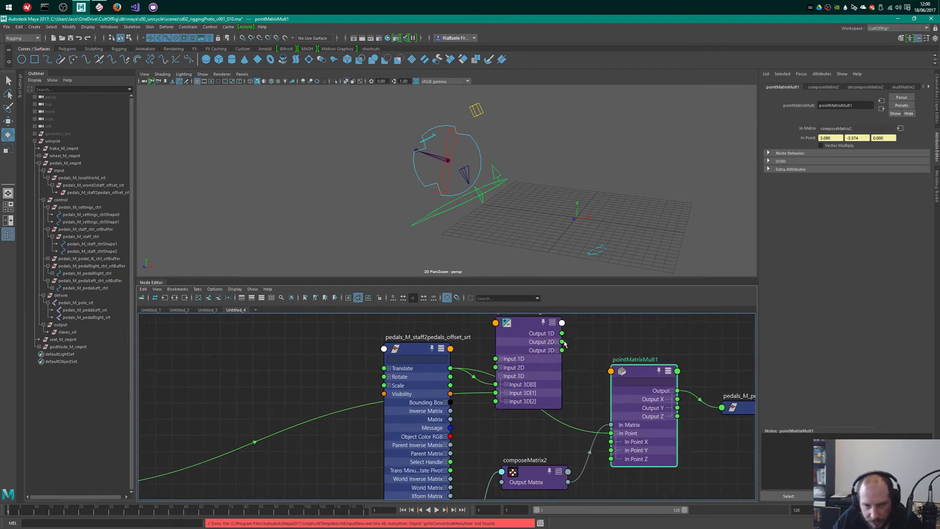
pyautogui.moveTo(562, 350); pyautogui.dragTo(610, 433)
pyautogui.keyDown('alt'); pyautogui.moveTo(545, 172); pyautogui.dragTo(495, 190); pyautogui.keyUp('alt')
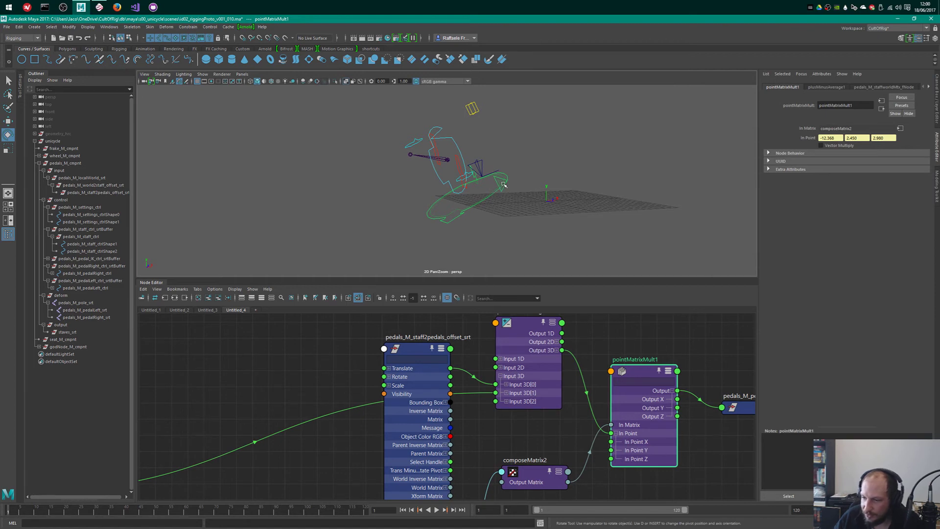
# - Rotate pedals_M_staff_ctrl to test how the pedal control follows it, and undo the test rotation
pyautogui.keyDown('alt'); pyautogui.moveTo(504, 184); pyautogui.dragTo(448, 174); pyautogui.keyUp('alt')
pyautogui.click(422, 146)
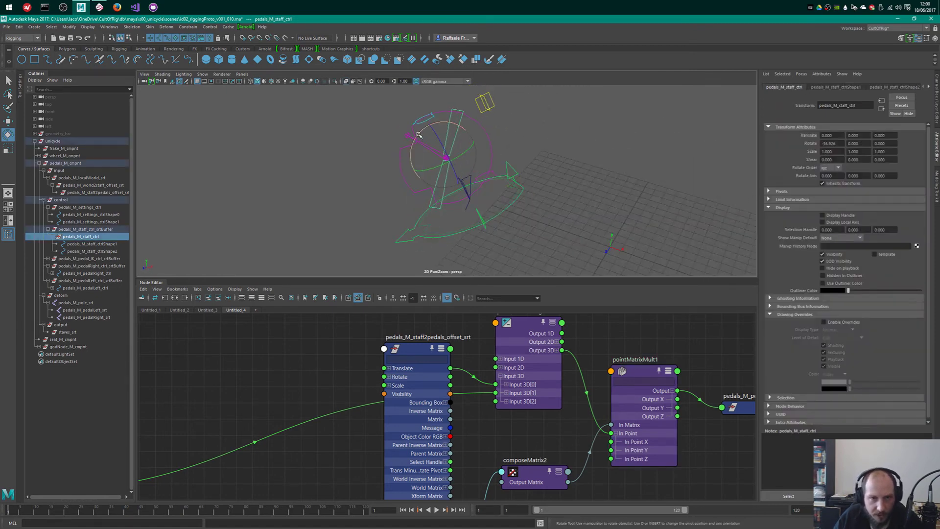
pyautogui.moveTo(417, 135); pyautogui.dragTo(407, 177)
pyautogui.hotkey('ctrl', 'z')
pyautogui.hotkey('ctrl', 'z')
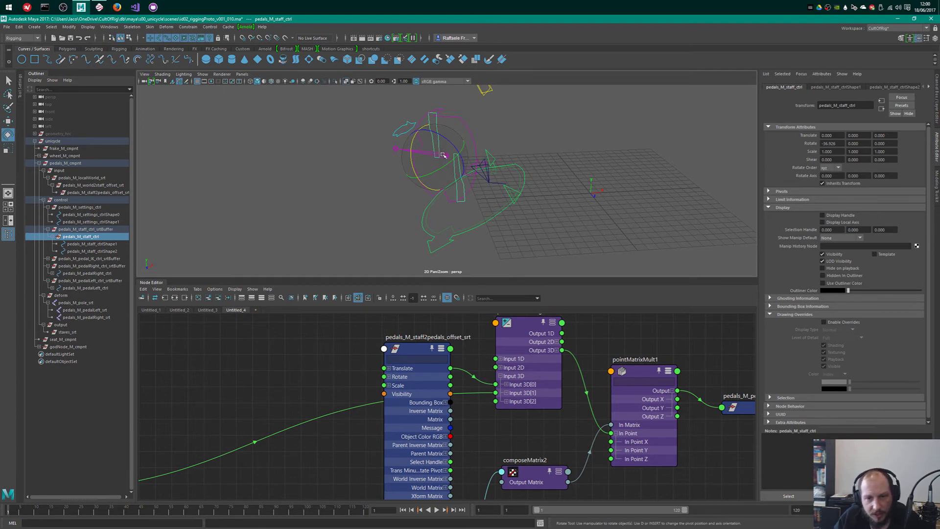
# - Delete the composeMatrix2 node that feeds pointMatrixMult1's In Matrix
pyautogui.scroll(-4, 575, 404)
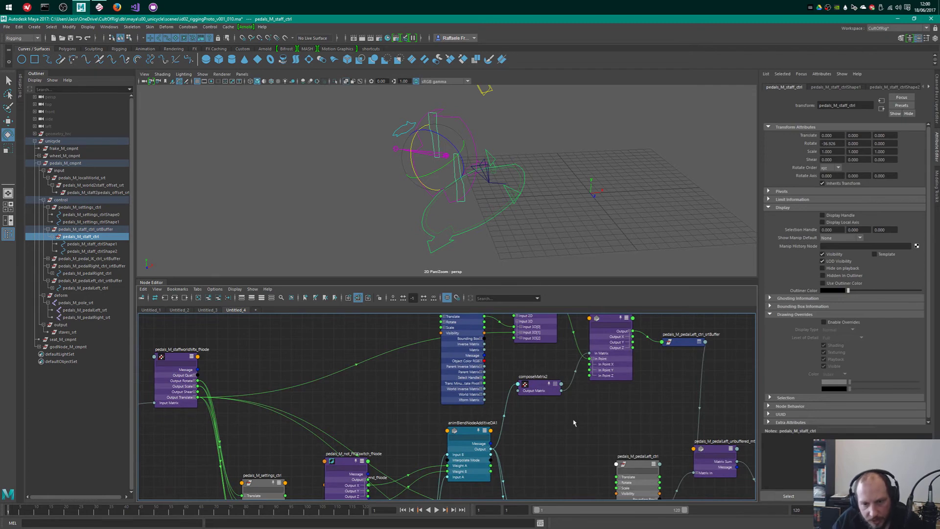
pyautogui.click(549, 384)
pyautogui.press('Delete')
pyautogui.keyDown('alt'); pyautogui.moveTo(548, 406); pyautogui.dragTo(588, 483, button='middle'); pyautogui.keyUp('alt')
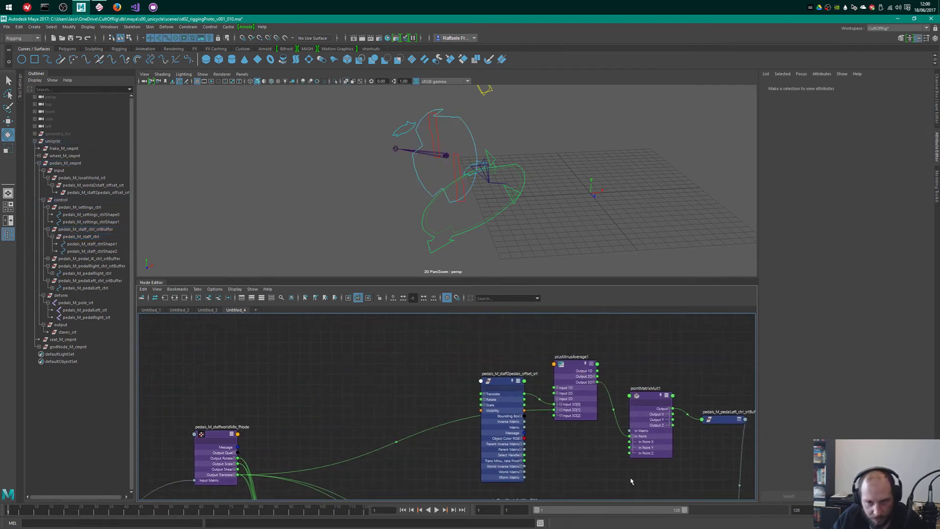
# - Move pedals_M_staff2pedals_offset_srt above the node chain and delete plusMinusAverage1 and pointMatrixMult1
pyautogui.moveTo(496, 370); pyautogui.dragTo(494, 294)
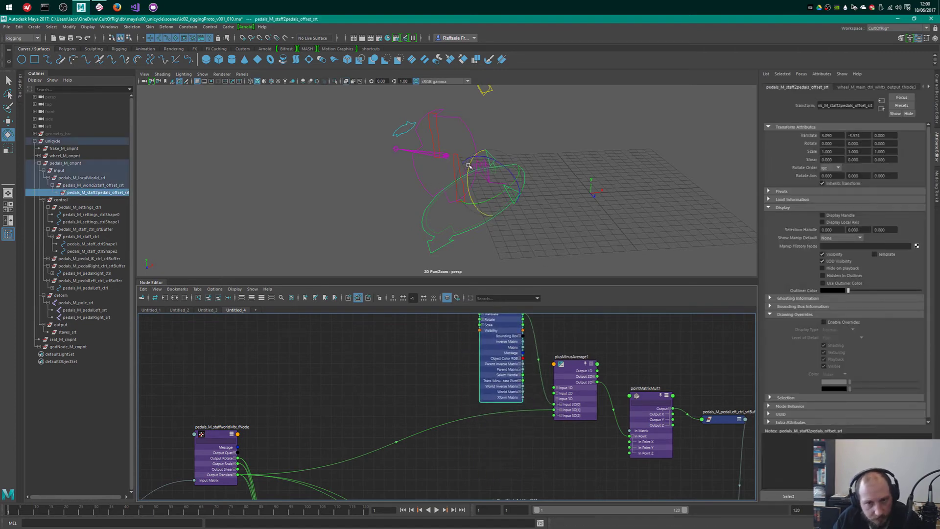
pyautogui.keyDown('alt'); pyautogui.moveTo(573, 356); pyautogui.dragTo(549, 416, button='middle'); pyautogui.keyUp('alt')
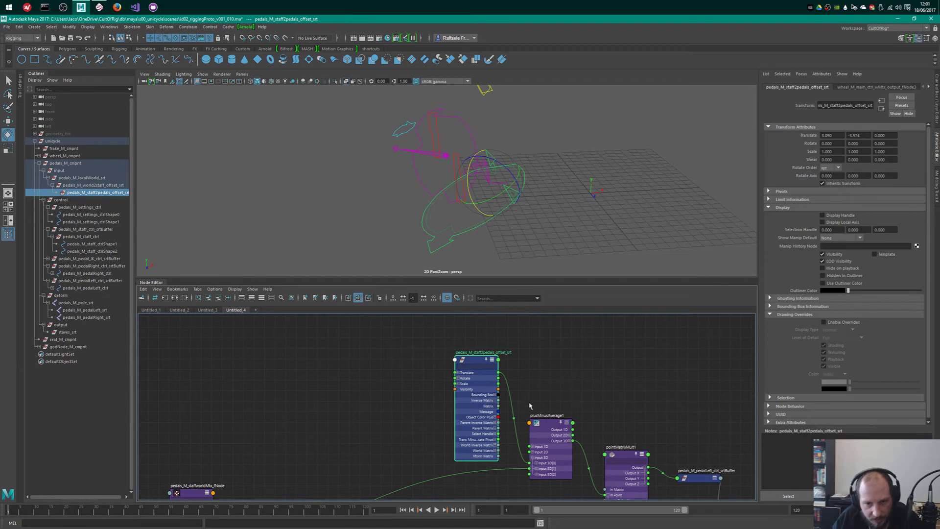
pyautogui.keyDown('alt'); pyautogui.moveTo(556, 392); pyautogui.dragTo(537, 333, button='middle'); pyautogui.keyUp('alt')
pyautogui.click(542, 390)
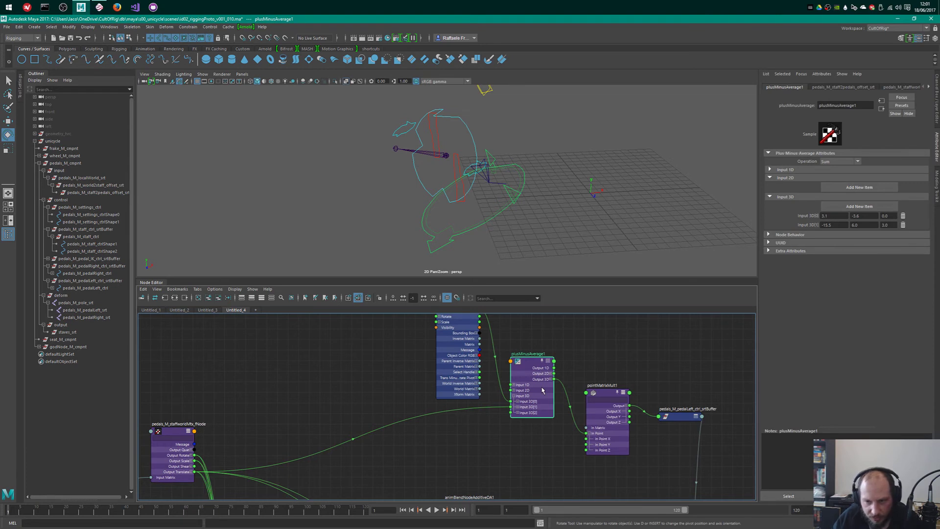
pyautogui.click(602, 416)
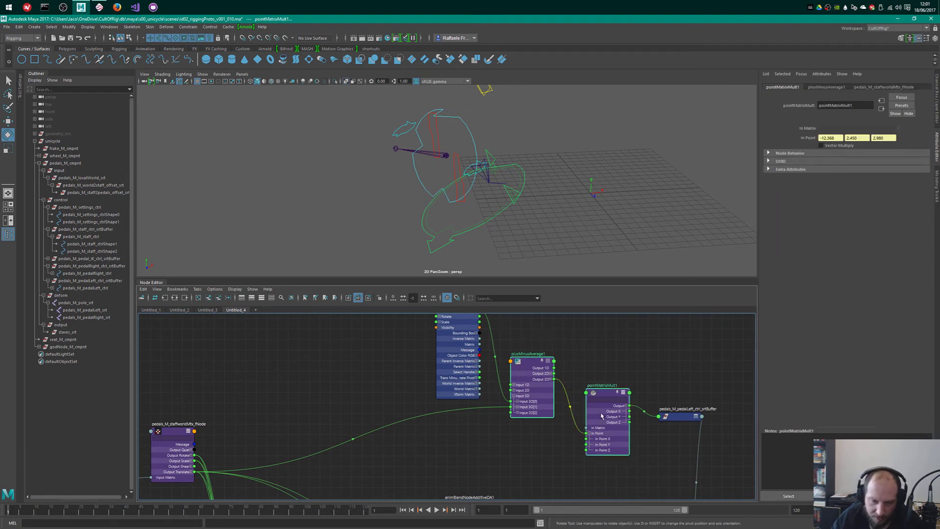
pyautogui.press('Delete')
# - Move the pedals_M_staff2pedals_offset_srt node closer to pedals_M_staffworldMtx_fNode and frame it in the graph
pyautogui.scroll(-3, 525, 399)
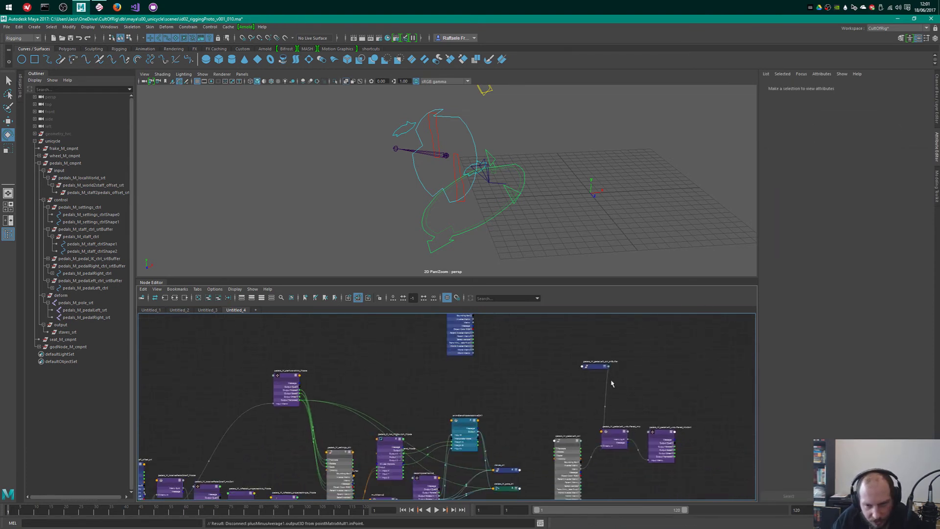
pyautogui.click(603, 366)
pyautogui.moveTo(463, 343); pyautogui.dragTo(393, 376)
pyautogui.scroll(2, 501, 380)
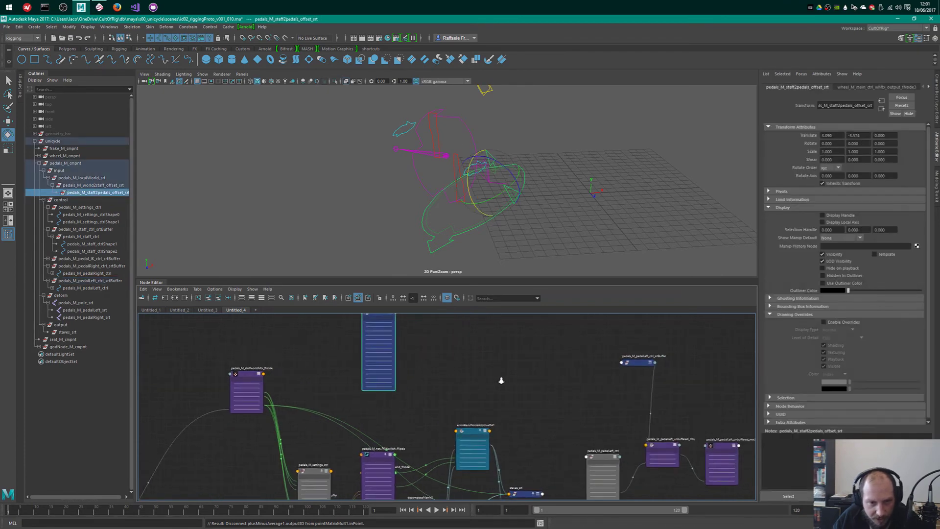
pyautogui.press('f')
pyautogui.scroll(2, 559, 374)
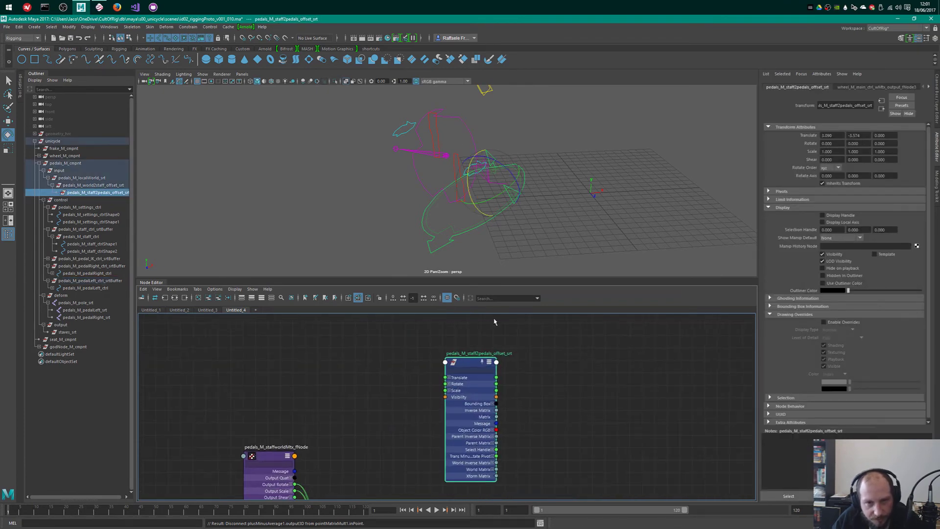
# - Reposition the staves_srt and animBlendNodeAdditiveDA1 nodes slightly to open more space between them
pyautogui.keyDown('alt'); pyautogui.moveTo(665, 491); pyautogui.dragTo(562, 406, button='middle'); pyautogui.keyUp('alt')
pyautogui.scroll(-2, 553, 403)
pyautogui.keyDown('alt'); pyautogui.moveTo(516, 376); pyautogui.dragTo(486, 288, button='middle'); pyautogui.keyUp('alt')
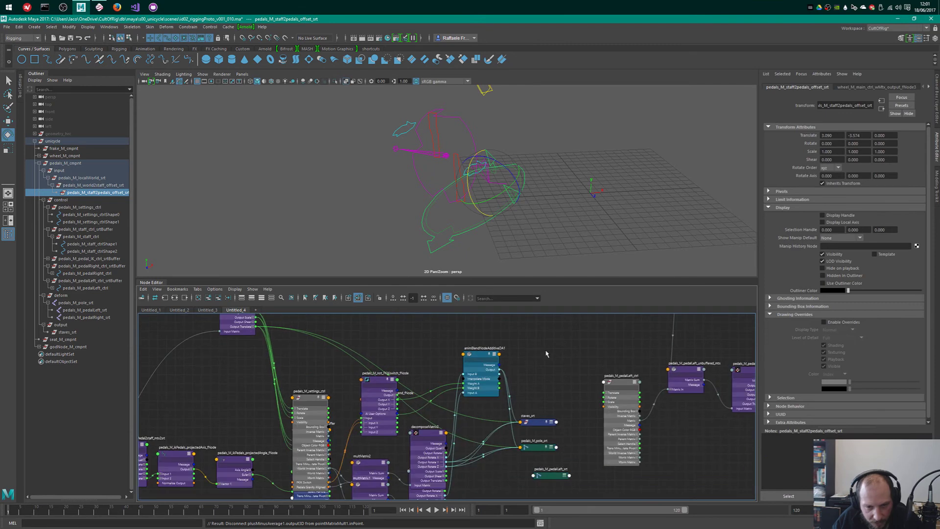
pyautogui.keyDown('alt'); pyautogui.moveTo(535, 408); pyautogui.dragTo(471, 430, button='middle'); pyautogui.keyUp('alt')
pyautogui.click(472, 443)
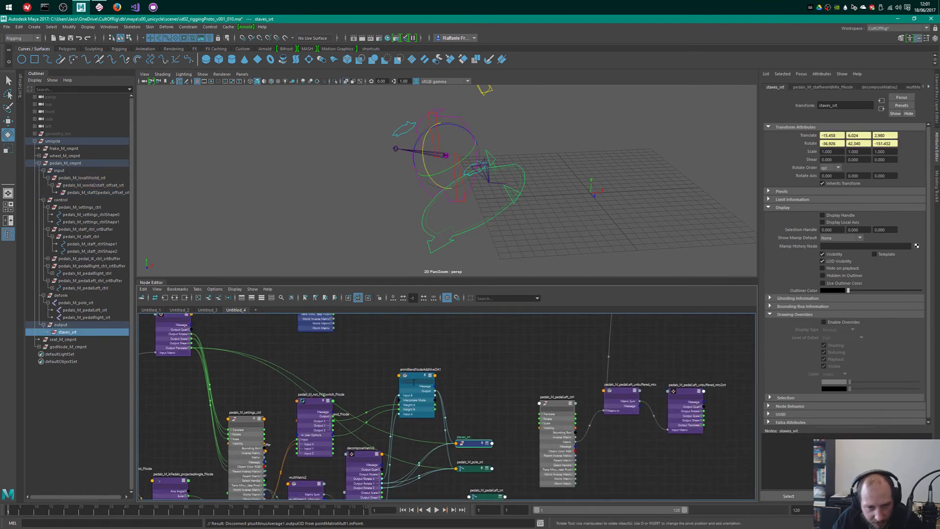
pyautogui.moveTo(414, 382); pyautogui.dragTo(403, 391)
pyautogui.moveTo(476, 443); pyautogui.dragTo(485, 442)
pyautogui.moveTo(403, 386); pyautogui.dragTo(408, 389)
pyautogui.keyDown('alt'); pyautogui.moveTo(451, 367); pyautogui.dragTo(502, 446, button='middle'); pyautogui.keyUp('alt')
# - Place the pedals_M_staff2pedals_offset_srt node directly above animBlendNodeAdditiveDA1
pyautogui.click(370, 360)
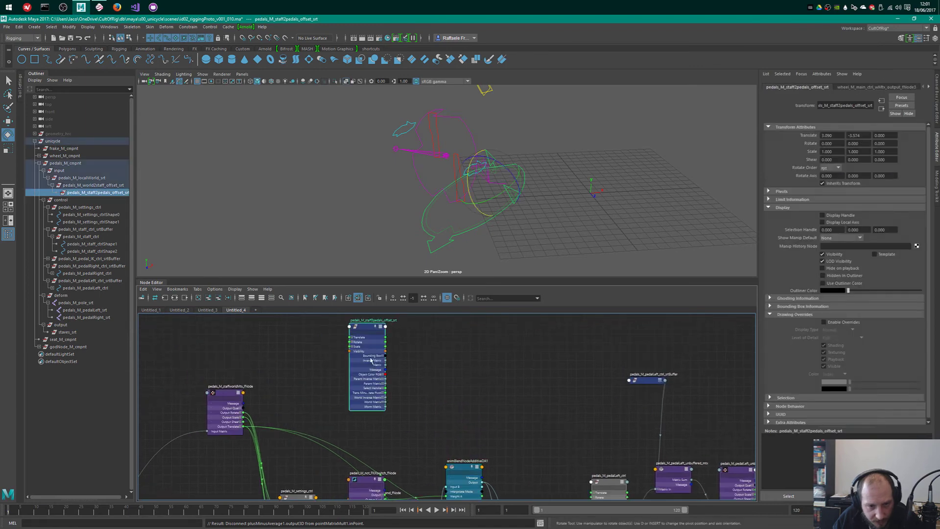
pyautogui.moveTo(370, 360); pyautogui.dragTo(463, 380)
pyautogui.keyDown('alt'); pyautogui.moveTo(519, 411); pyautogui.dragTo(502, 337, button='middle'); pyautogui.keyUp('alt')
pyautogui.moveTo(440, 337); pyautogui.dragTo(454, 354)
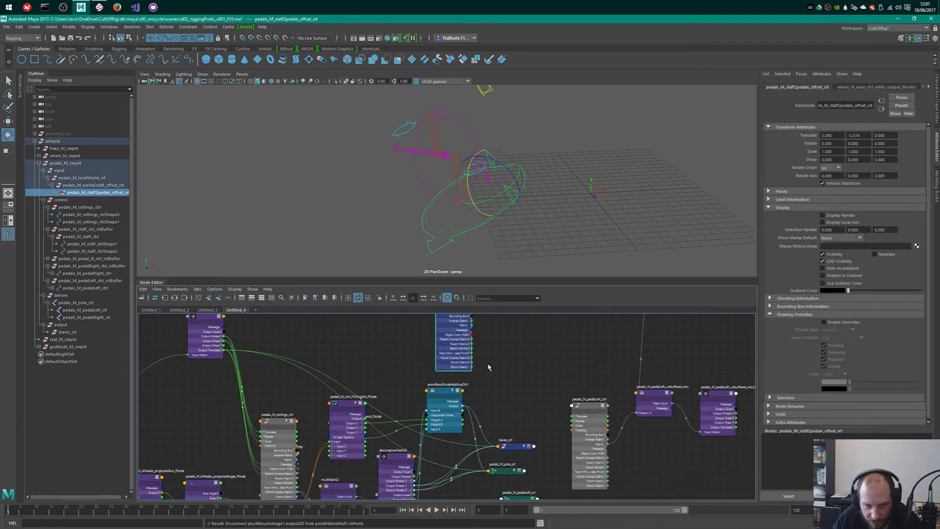
# - Create a composeMatrix node in the empty space above staves_srt
pyautogui.moveTo(581, 385); pyautogui.dragTo(520, 377)
pyautogui.write('composeMatrix')
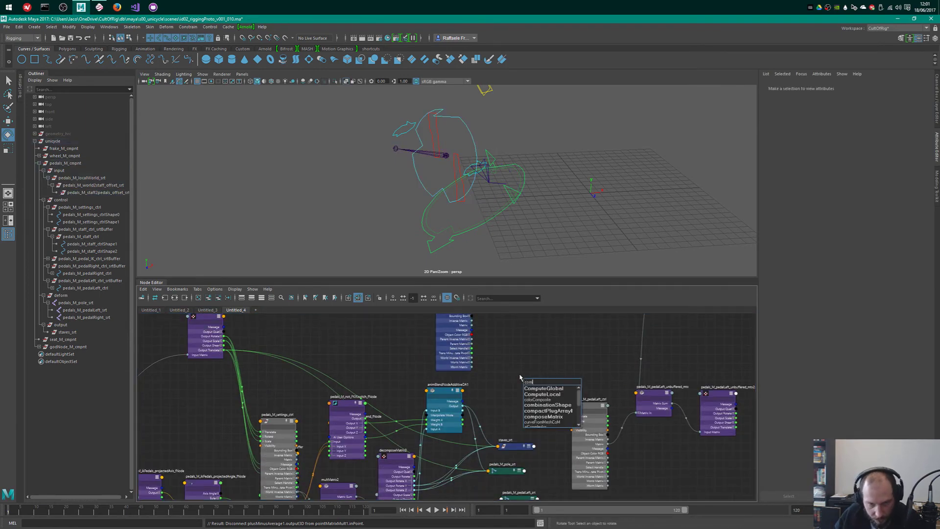
pyautogui.press('Return')
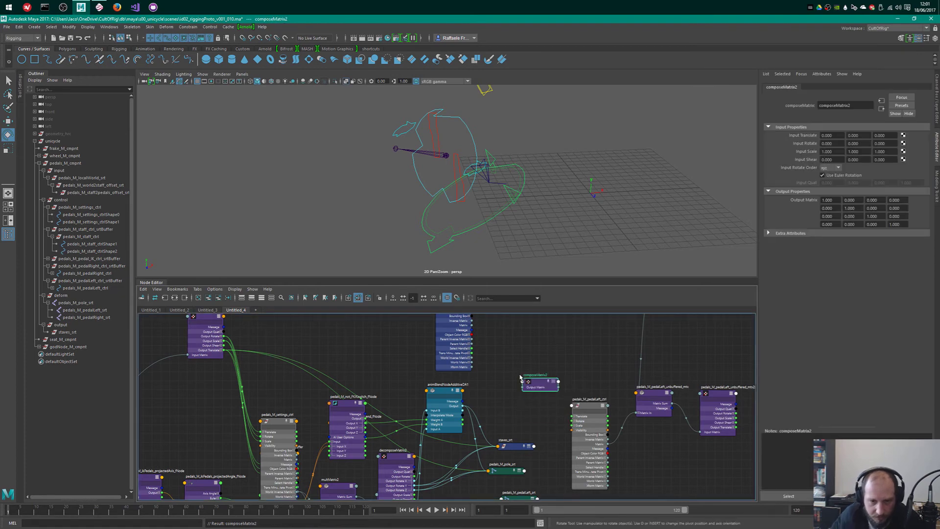
pyautogui.scroll(3, 554, 318)
# - Expand the staves_srt node's attributes and place it right beside animBlendNodeAdditiveDA1, below composeMatrix2
pyautogui.click(509, 465)
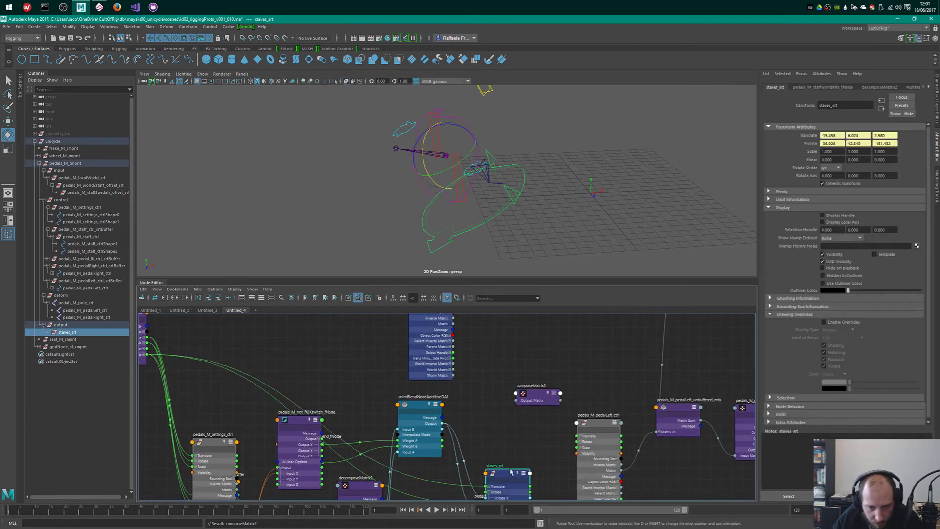
pyautogui.moveTo(509, 464); pyautogui.dragTo(534, 449)
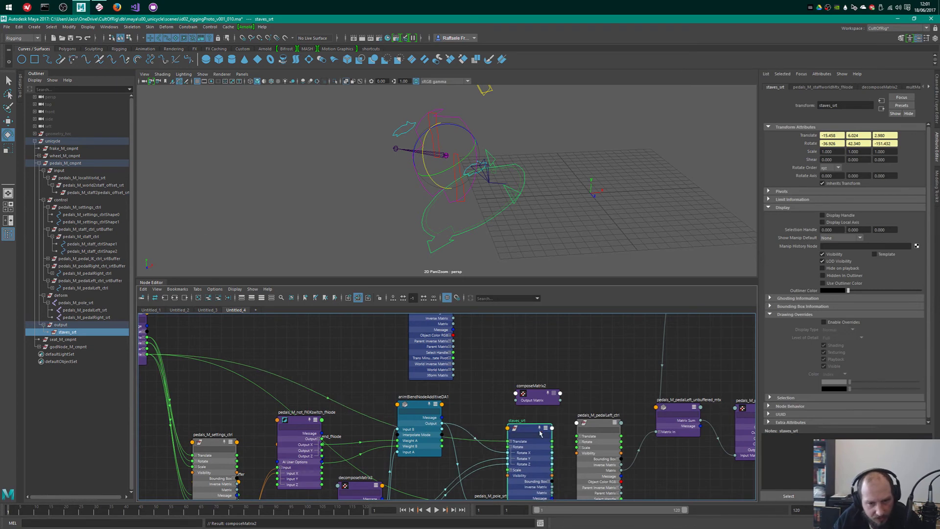
pyautogui.moveTo(524, 429); pyautogui.dragTo(486, 432)
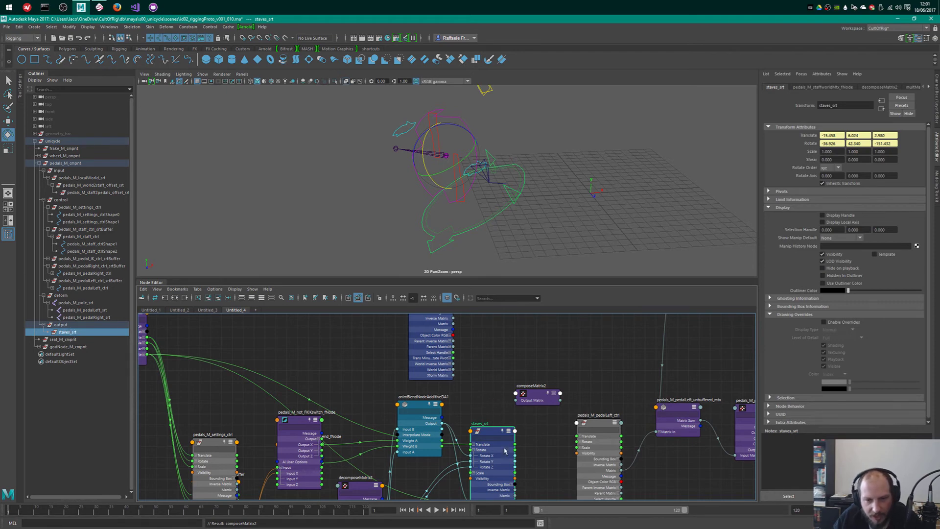
pyautogui.moveTo(469, 396); pyautogui.dragTo(451, 469, button='middle')
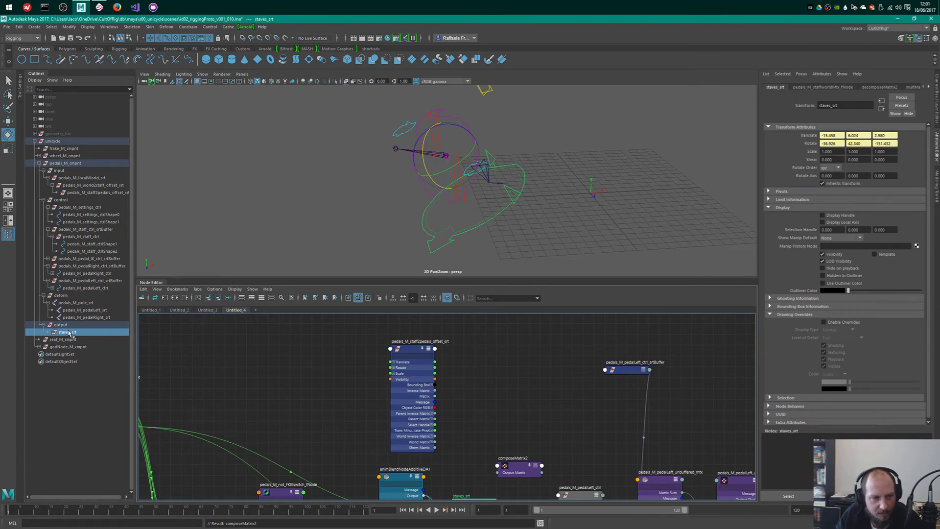
# - Move composeMatrix2 up in the node graph and collapse the graph's nodes to their compact display
pyautogui.keyDown('alt'); pyautogui.moveTo(509, 439); pyautogui.dragTo(517, 388, button='middle'); pyautogui.keyUp('alt')
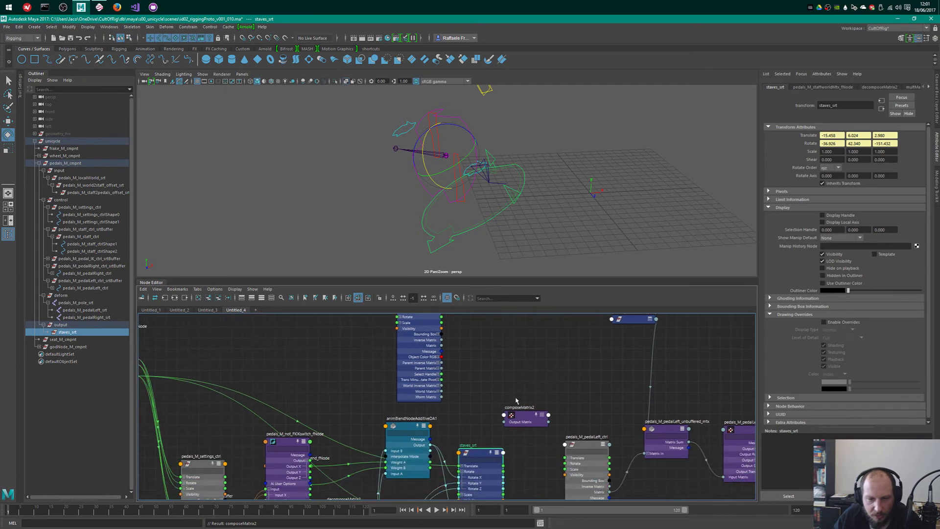
pyautogui.moveTo(520, 417); pyautogui.dragTo(511, 372)
pyautogui.click(568, 364)
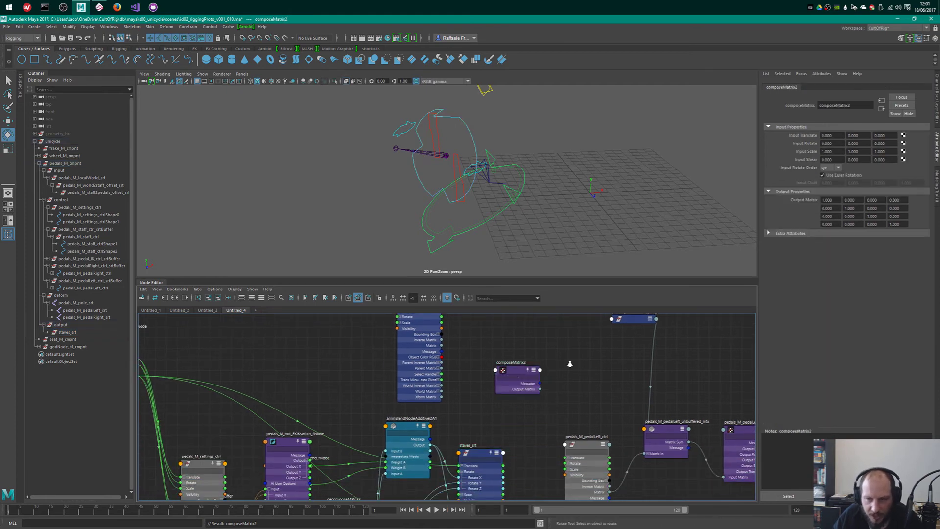
pyautogui.scroll(2, 561, 363)
pyautogui.press('4')
pyautogui.press('1')
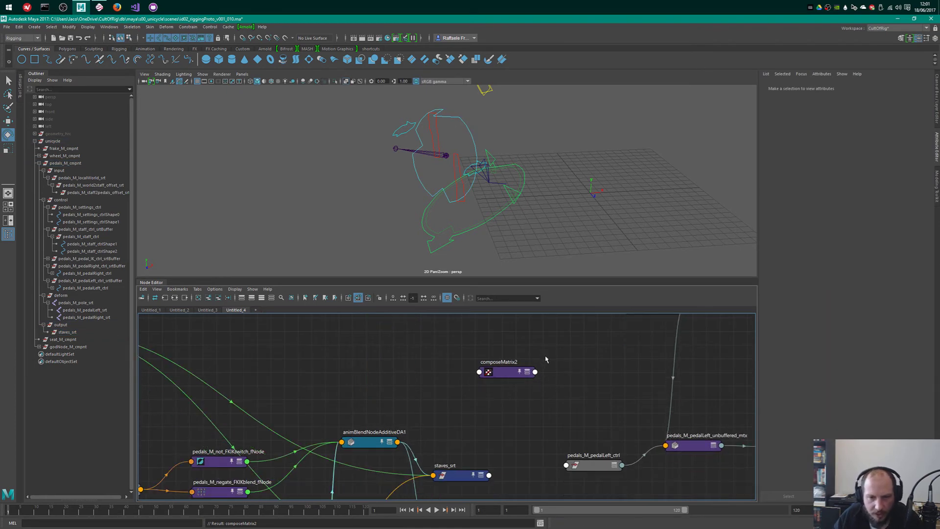
# - Expand composeMatrix2 and pedals_M_staff2pedals_offset_srt in the node graph so their attributes are listed
pyautogui.scroll(-4, 566, 380)
pyautogui.click(481, 334)
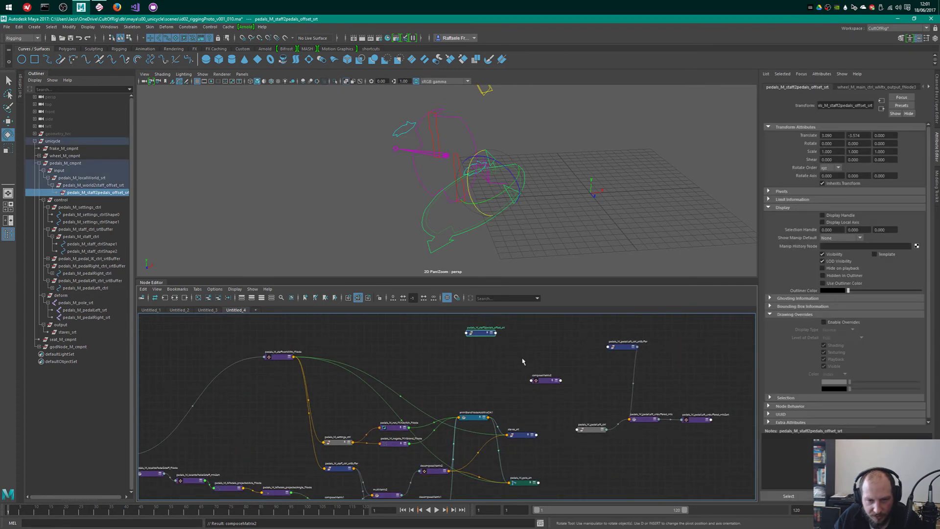
pyautogui.click(543, 380)
pyautogui.press('4')
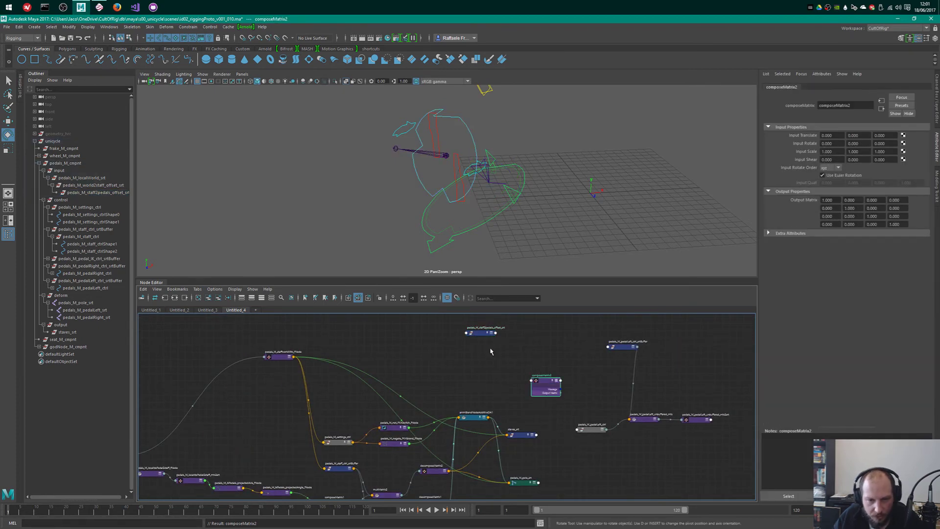
pyautogui.click(481, 333)
pyautogui.press('3')
pyautogui.click(527, 348)
pyautogui.scroll(3, 523, 346)
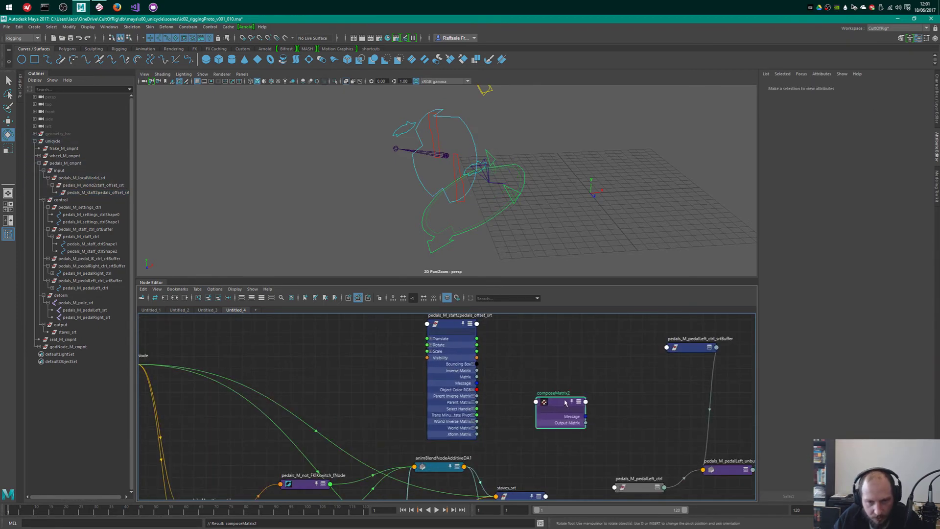
# - Place composeMatrix2 beside the pedals_M_staff2pedals_offset_srt node and show all of its attributes
pyautogui.moveTo(564, 401); pyautogui.dragTo(561, 344)
pyautogui.click(514, 372)
pyautogui.scroll(3, 514, 372)
pyautogui.scroll(-2, 543, 436)
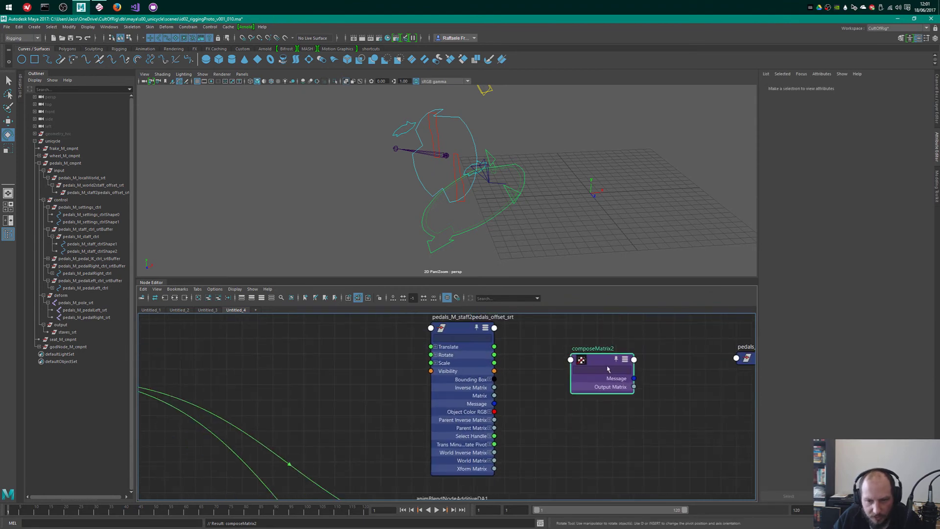
pyautogui.click(627, 371)
pyautogui.moveTo(627, 371); pyautogui.dragTo(628, 370)
pyautogui.rightClick(612, 367)
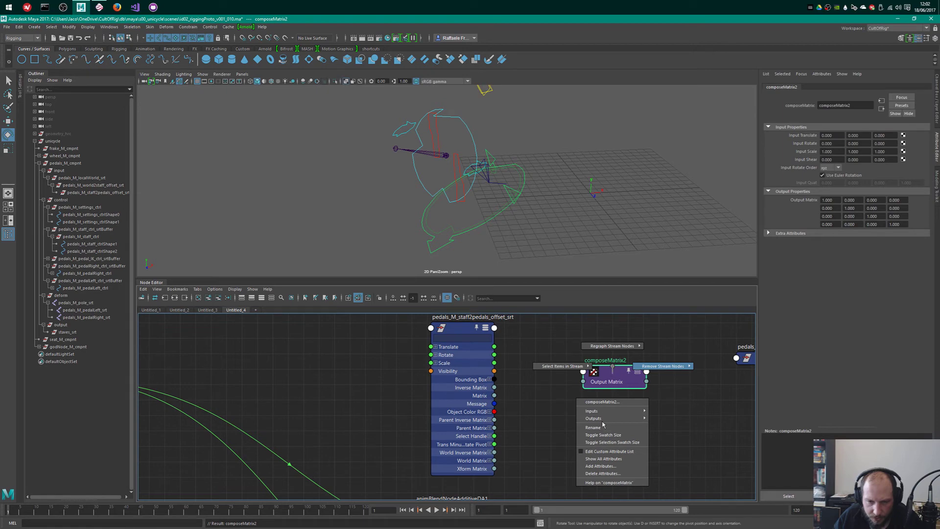
pyautogui.click(606, 459)
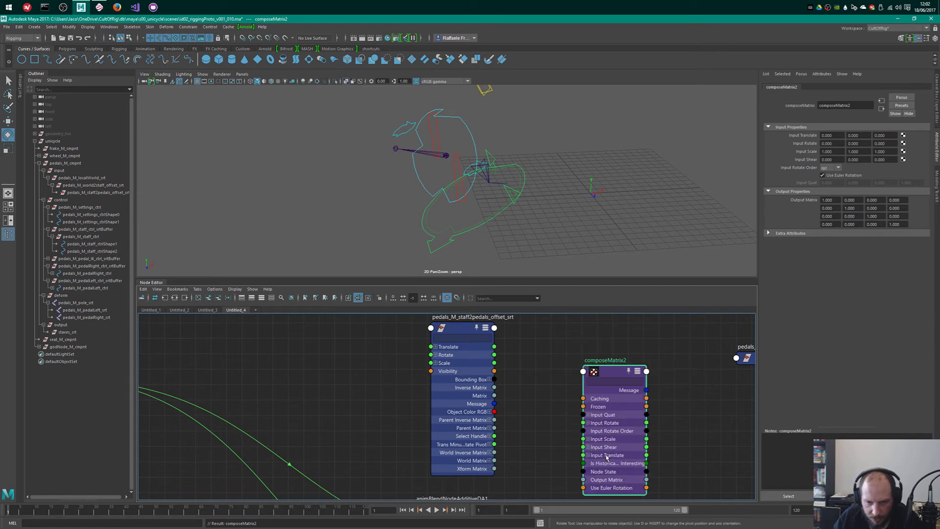
# - Reposition the expanded composeMatrix2 node above staves_srt, between the staff-to-pedals offset node and pedals_M_pedalLeft_ctrl
pyautogui.scroll(-4, 610, 406)
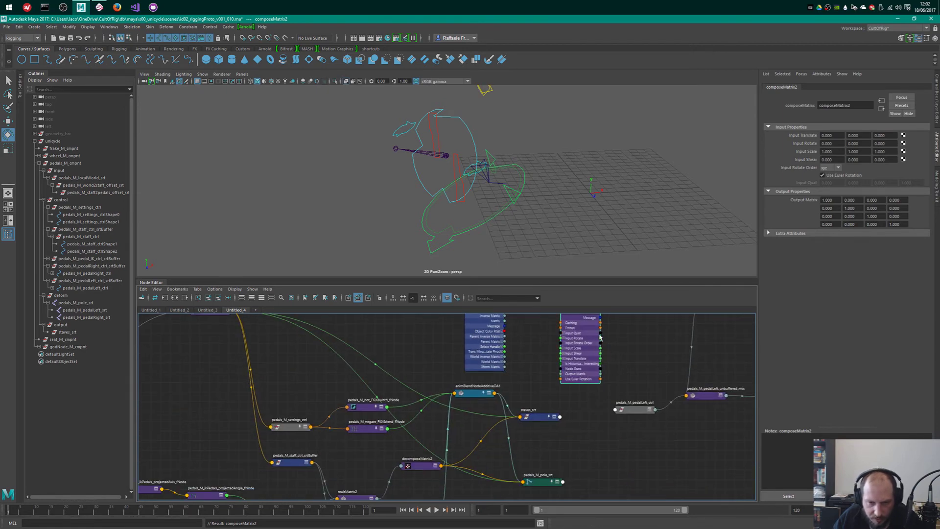
pyautogui.keyDown('alt'); pyautogui.moveTo(599, 333); pyautogui.dragTo(576, 354, button='middle'); pyautogui.keyUp('alt')
pyautogui.moveTo(549, 324); pyautogui.dragTo(560, 384)
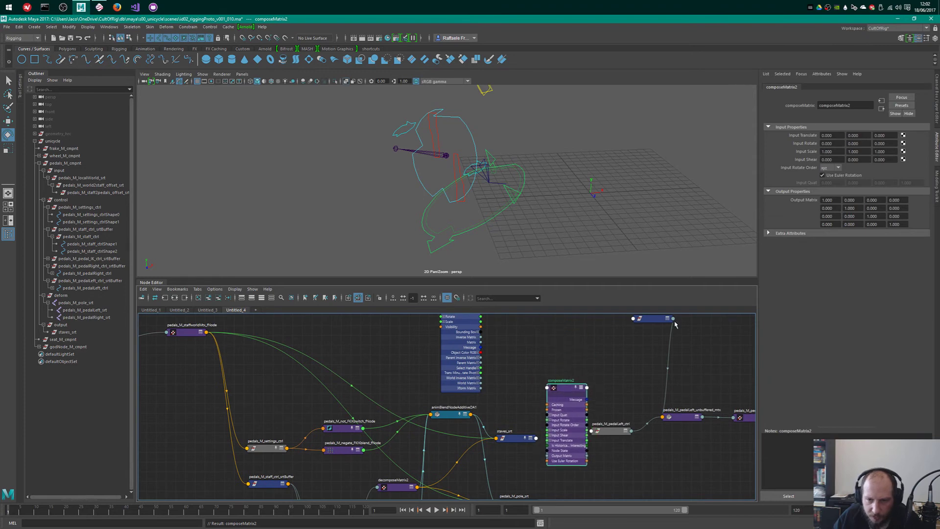
pyautogui.scroll(5, 597, 393)
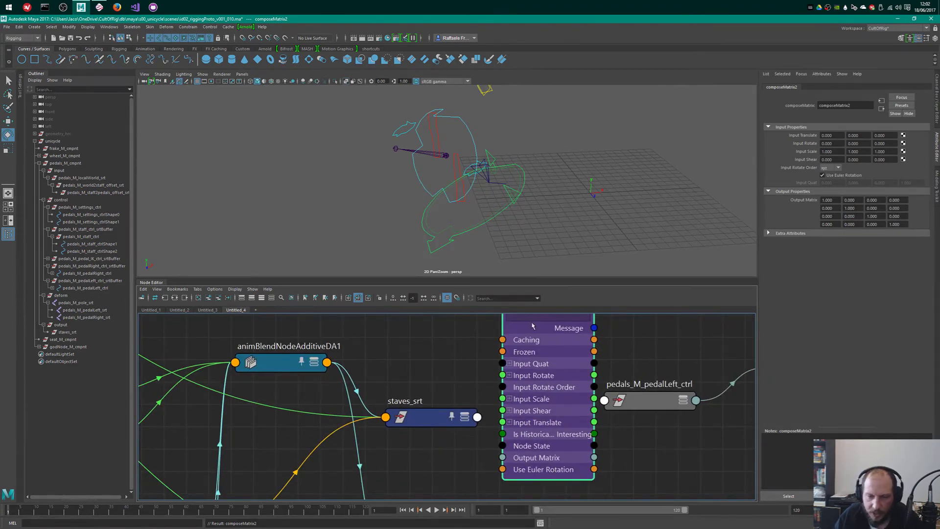
pyautogui.click(435, 421)
pyautogui.keyDown('alt'); pyautogui.moveTo(534, 376); pyautogui.dragTo(526, 486, button='middle'); pyautogui.keyUp('alt')
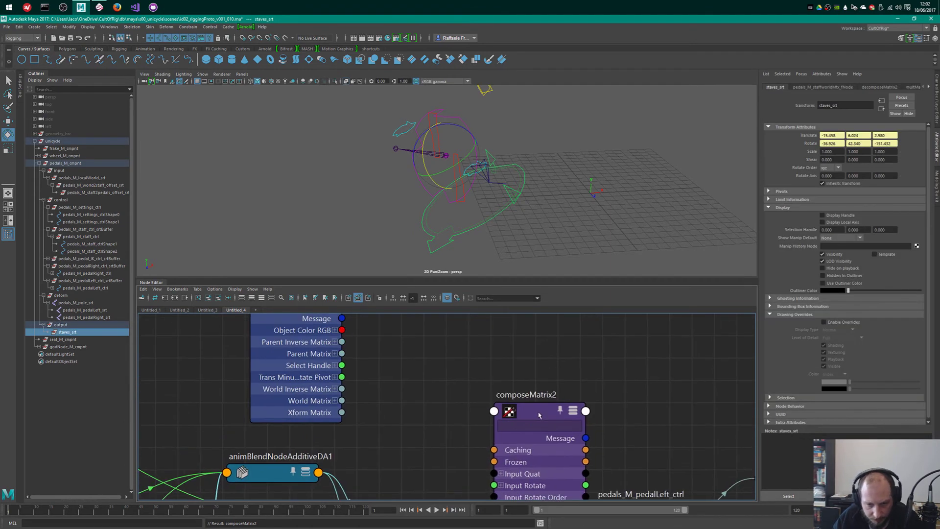
pyautogui.moveTo(539, 413); pyautogui.dragTo(512, 305)
pyautogui.keyDown('alt'); pyautogui.moveTo(518, 349); pyautogui.dragTo(584, 375, button='middle'); pyautogui.keyUp('alt')
pyautogui.scroll(-3, 618, 406)
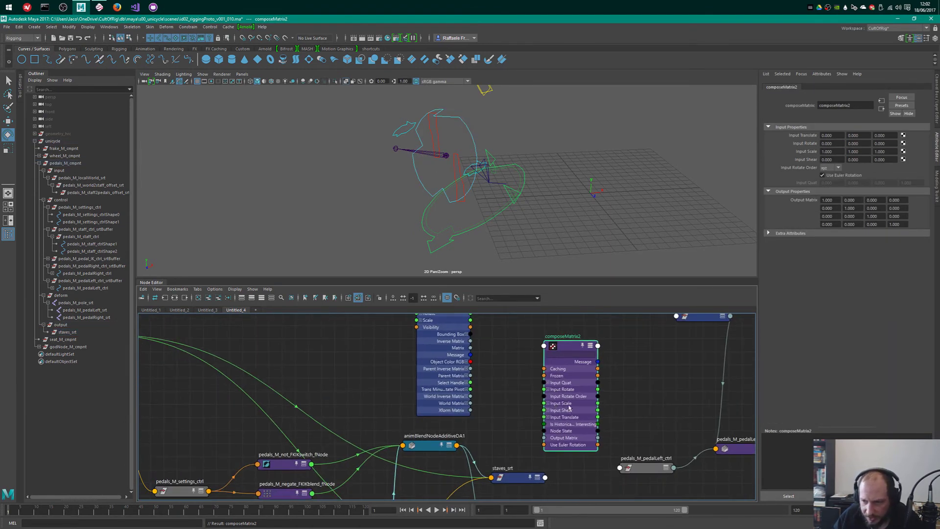
# - Expand animBlendNodeAdditiveDA1 and connect its Output to Input Rotate X of composeMatrix2
pyautogui.click(437, 448)
pyautogui.press('3')
pyautogui.moveTo(459, 468); pyautogui.dragTo(458, 439)
pyautogui.keyDown('alt'); pyautogui.moveTo(476, 459); pyautogui.dragTo(491, 414, button='middle'); pyautogui.keyUp('alt')
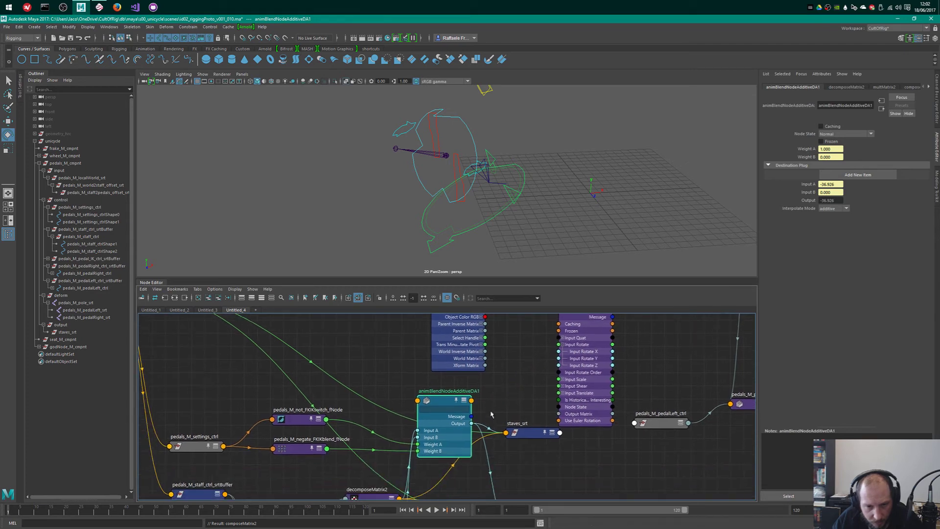
pyautogui.moveTo(471, 424); pyautogui.dragTo(563, 351)
# - Show the connected attributes of staves_srt and decomposeMatrix2, and connect decomposeMatrix2's output rotate Y and Z to composeMatrix2's Input Rotate Y and Z
pyautogui.moveTo(522, 432)
pyautogui.keyDown('shift'); pyautogui.mouseDown()
pyautogui.moveTo(521, 455)
pyautogui.moveTo(520, 430)
pyautogui.mouseUp(); pyautogui.keyUp('shift')
pyautogui.press('2')
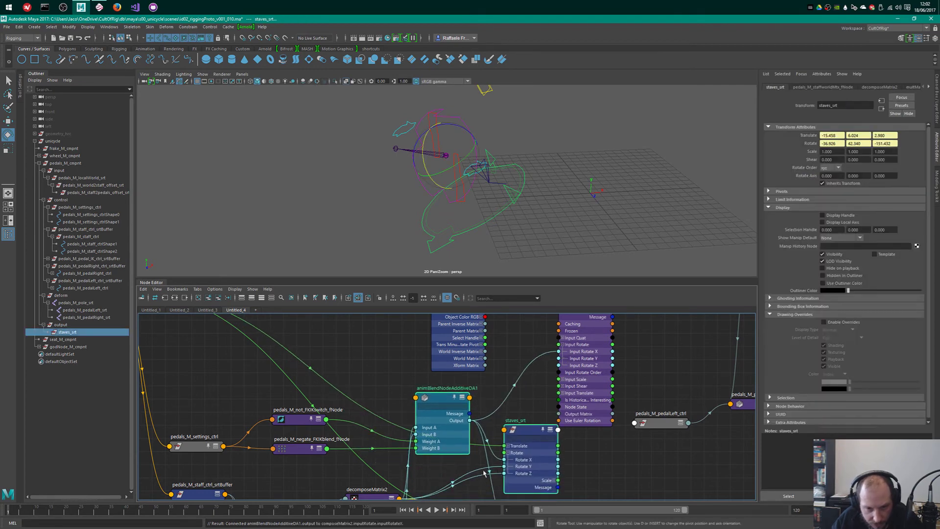
pyautogui.keyDown('alt'); pyautogui.moveTo(490, 469); pyautogui.dragTo(455, 457, button='middle'); pyautogui.keyUp('alt')
pyautogui.click(410, 464)
pyautogui.press('2')
pyautogui.moveTo(403, 480); pyautogui.dragTo(397, 436)
pyautogui.moveTo(410, 471); pyautogui.dragTo(575, 347)
# - Collapse decomposeMatrix2 and animBlendNodeAdditiveDA1, and shift the staff-to-pedals offset node away from the blend node
pyautogui.press('1')
pyautogui.moveTo(386, 458); pyautogui.dragTo(383, 473)
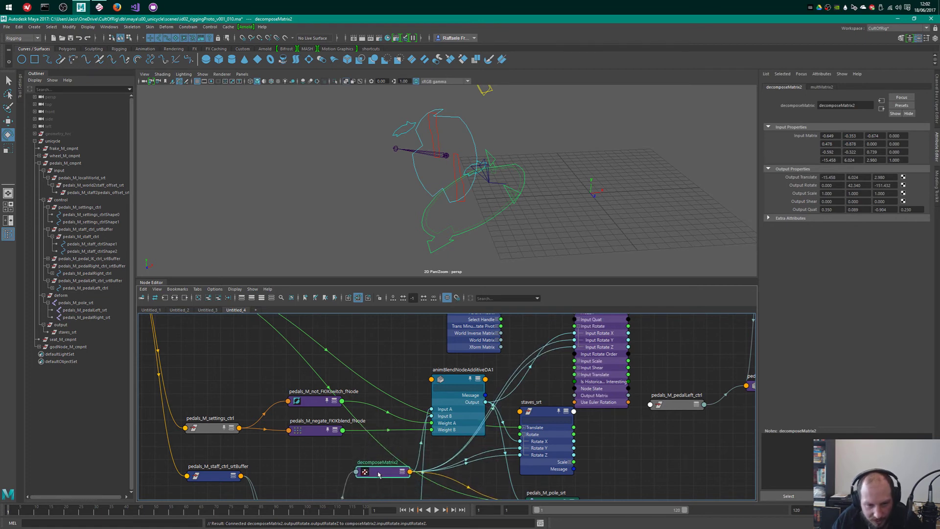
pyautogui.keyDown('alt'); pyautogui.moveTo(448, 360); pyautogui.dragTo(431, 439, button='middle'); pyautogui.keyUp('alt')
pyautogui.moveTo(445, 457); pyautogui.dragTo(445, 446)
pyautogui.keyDown('alt'); pyautogui.moveTo(507, 379); pyautogui.dragTo(507, 414, button='middle'); pyautogui.keyUp('alt')
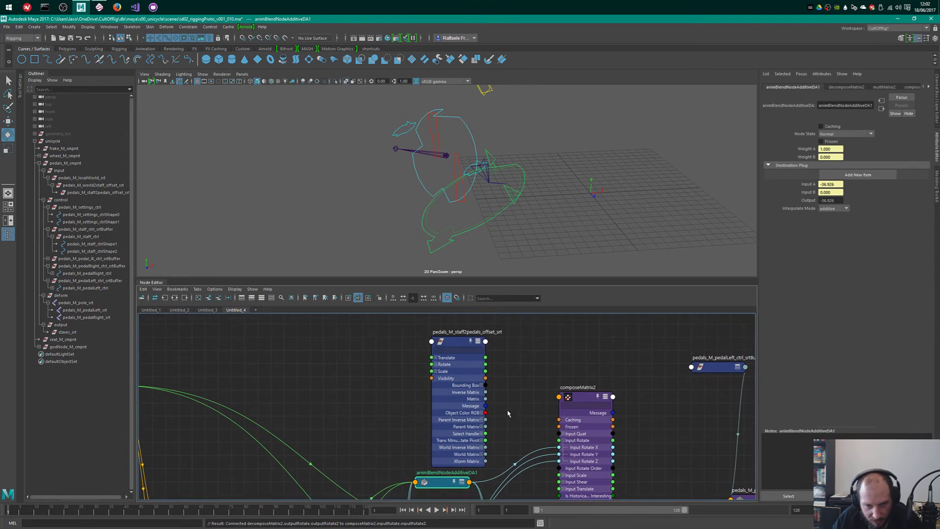
pyautogui.moveTo(455, 344); pyautogui.dragTo(443, 330)
# - Connect the Output Translate of pedals_M_staffworldMtx_fNode to composeMatrix2's Input Translate, and collapse the source node
pyautogui.scroll(-1, 521, 381)
pyautogui.keyDown('alt'); pyautogui.moveTo(564, 405); pyautogui.dragTo(546, 342, button='middle'); pyautogui.keyUp('alt')
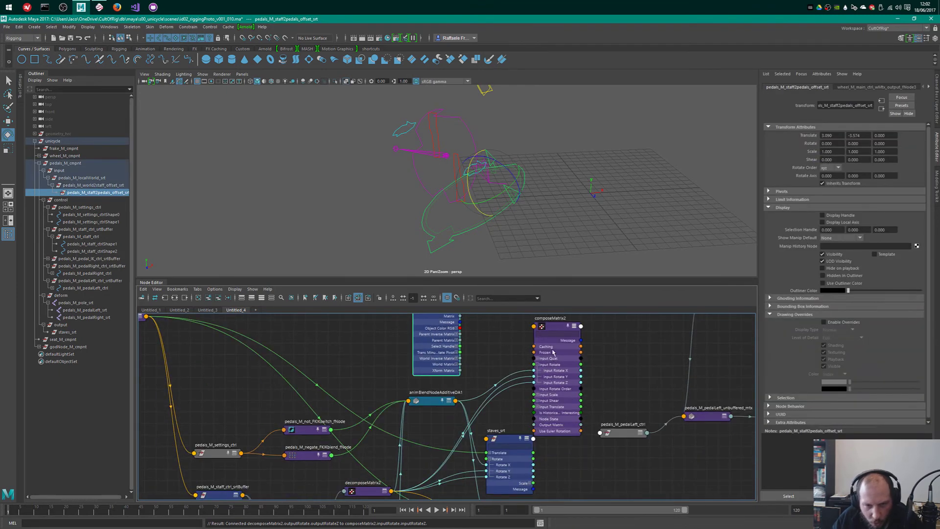
pyautogui.click(506, 438)
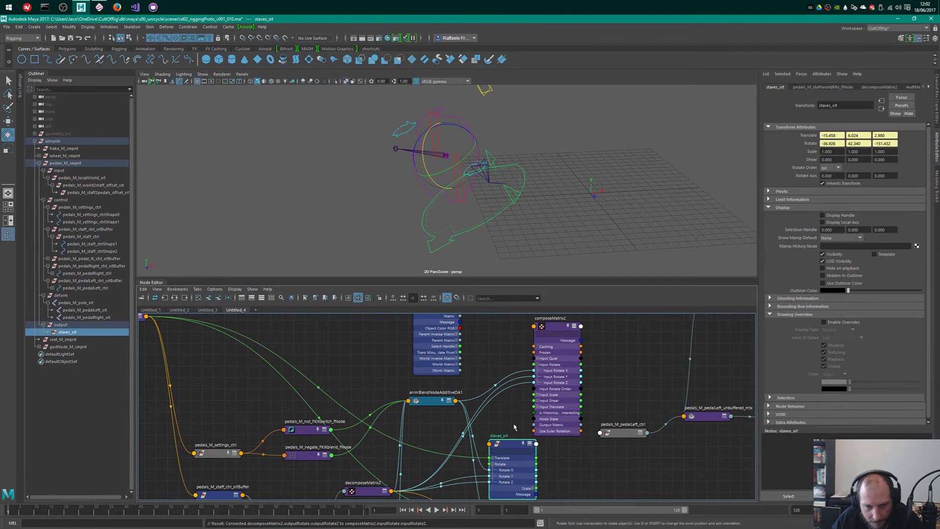
pyautogui.scroll(-1, 509, 425)
pyautogui.keyDown('alt'); pyautogui.moveTo(360, 344); pyautogui.dragTo(417, 371, button='middle'); pyautogui.keyUp('alt')
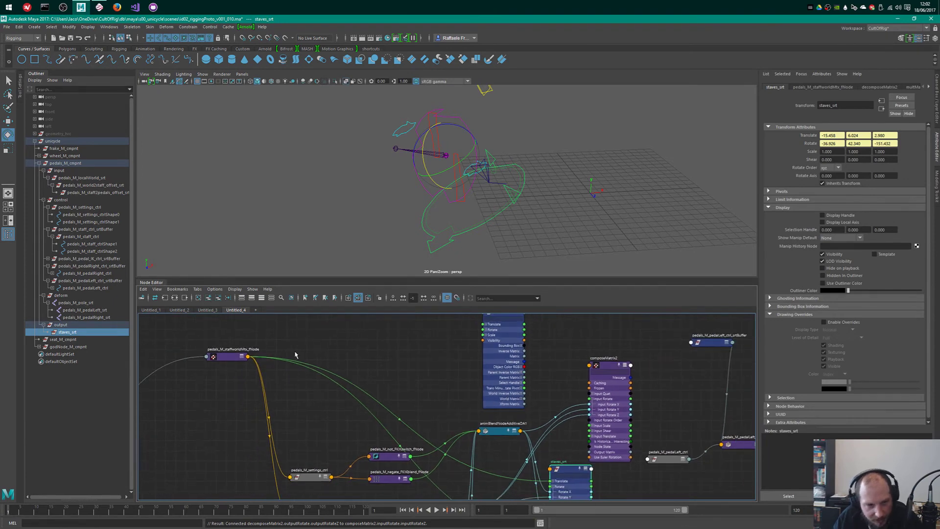
pyautogui.moveTo(230, 356); pyautogui.dragTo(598, 436)
pyautogui.press('2')
pyautogui.press('1')
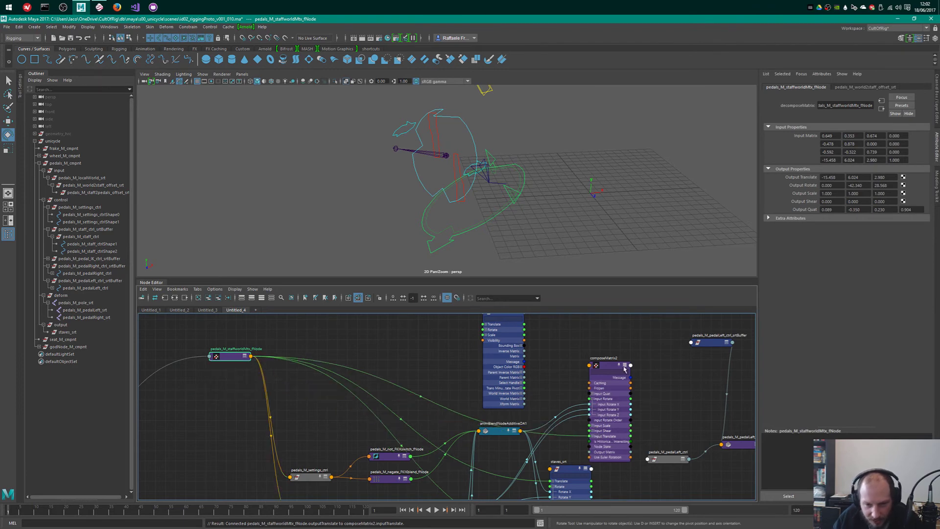
# - Move composeMatrix2 up clear of staves_srt, then lower staves_srt above pedals_M_pole_srt and collapse it
pyautogui.moveTo(611, 358); pyautogui.dragTo(589, 350)
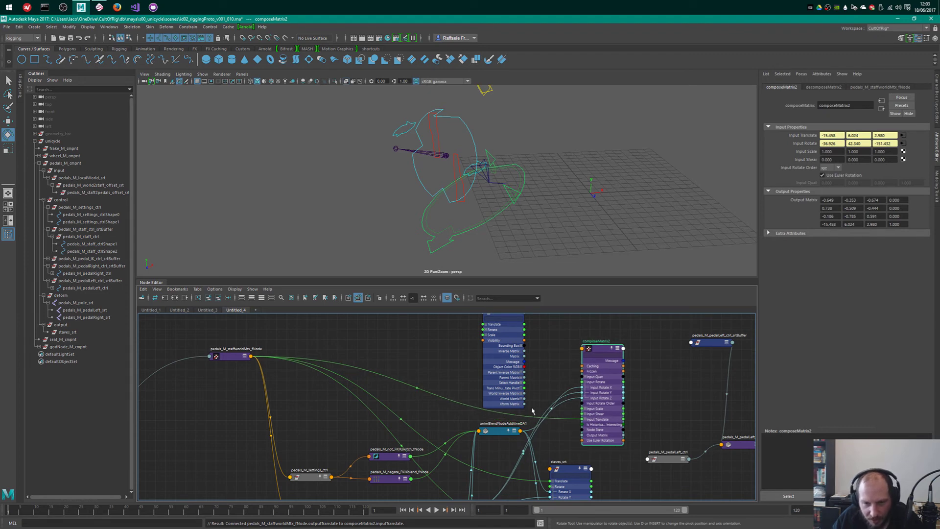
pyautogui.keyDown('alt'); pyautogui.moveTo(490, 446); pyautogui.dragTo(492, 371, button='middle'); pyautogui.keyUp('alt')
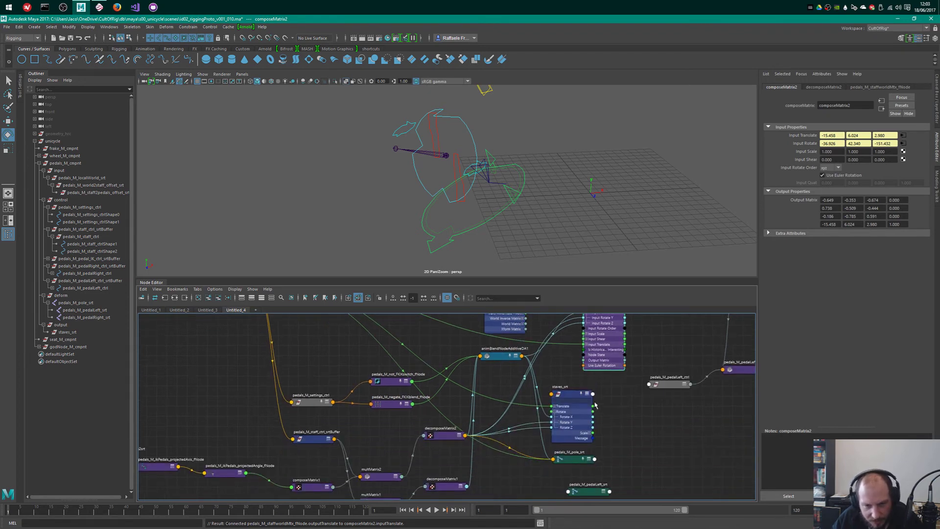
pyautogui.moveTo(573, 394); pyautogui.dragTo(568, 431)
pyautogui.press('1')
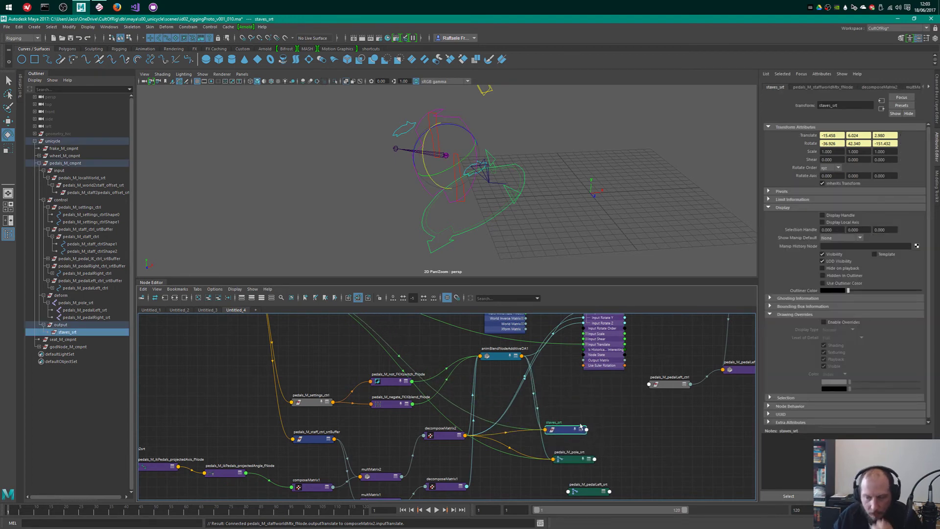
# - Collapse composeMatrix2, move it beside the staff-to-pedals offset node, and save the scene
pyautogui.keyDown('alt'); pyautogui.moveTo(572, 398); pyautogui.dragTo(518, 471, button='middle'); pyautogui.keyUp('alt')
pyautogui.click(557, 337)
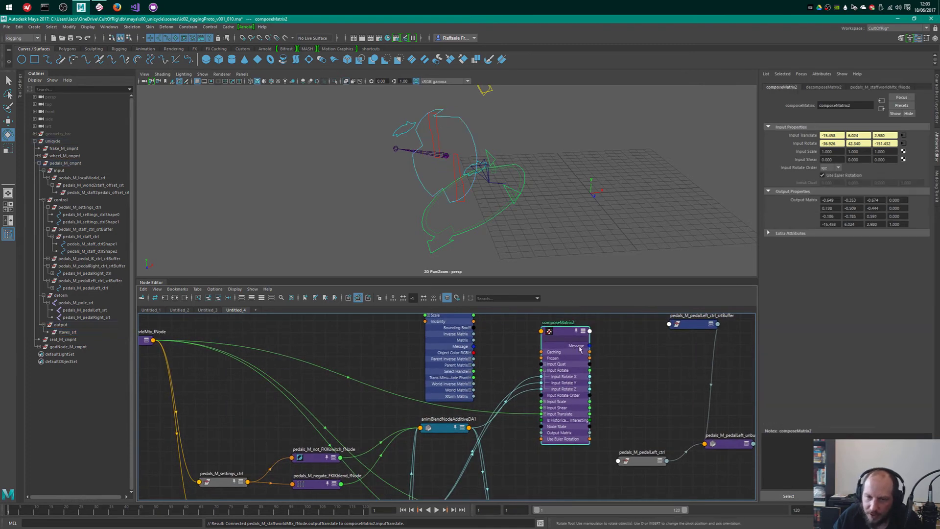
pyautogui.press('1')
pyautogui.moveTo(556, 337); pyautogui.dragTo(536, 353)
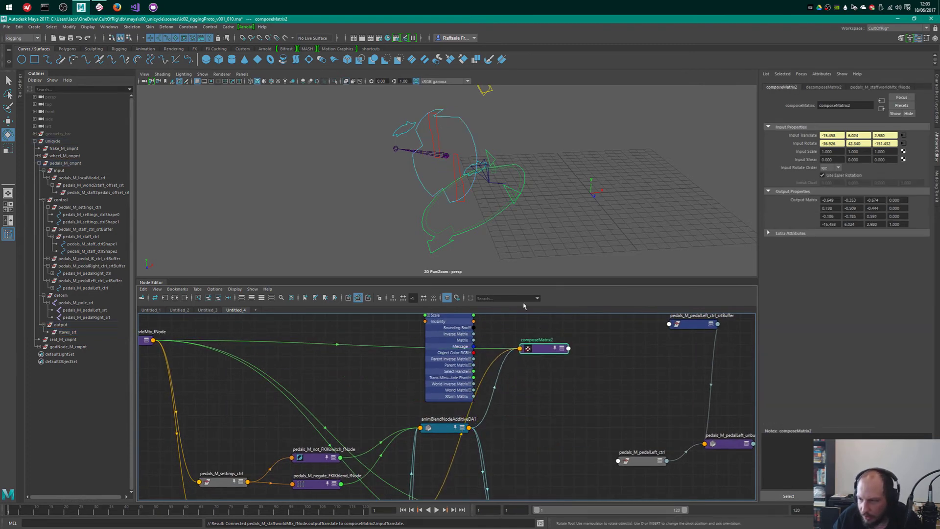
pyautogui.hotkey('ctrl', 's')
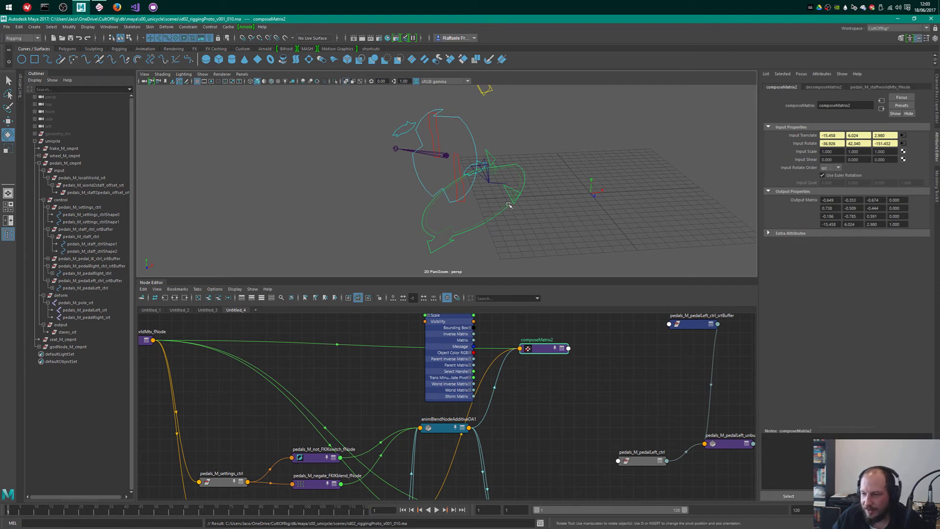
# - Rearrange composeMatrix2, animBlendNodeAdditiveDA1 and pedals_M_staff2pedals_offset_srt to free space between them, and collapse the offset node
pyautogui.moveTo(537, 350); pyautogui.dragTo(525, 418)
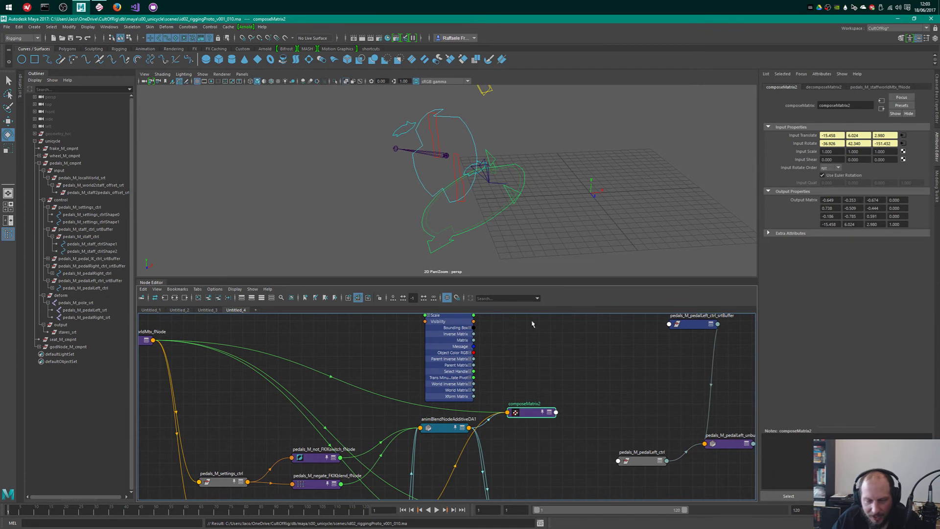
pyautogui.moveTo(429, 397); pyautogui.dragTo(428, 377)
pyautogui.moveTo(522, 416); pyautogui.dragTo(528, 401)
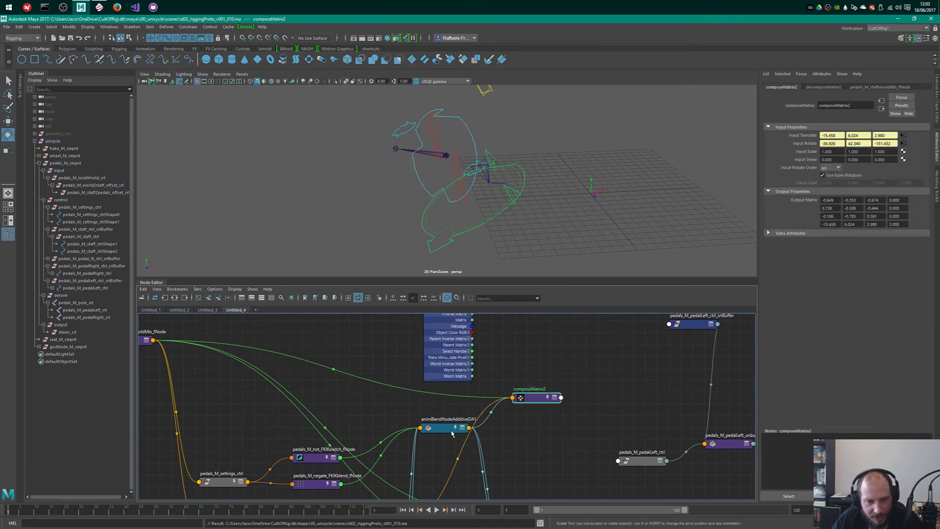
pyautogui.moveTo(451, 430); pyautogui.dragTo(451, 437)
pyautogui.click(537, 399)
pyautogui.keyDown('alt'); pyautogui.moveTo(526, 371); pyautogui.dragTo(549, 446, button='middle'); pyautogui.keyUp('alt')
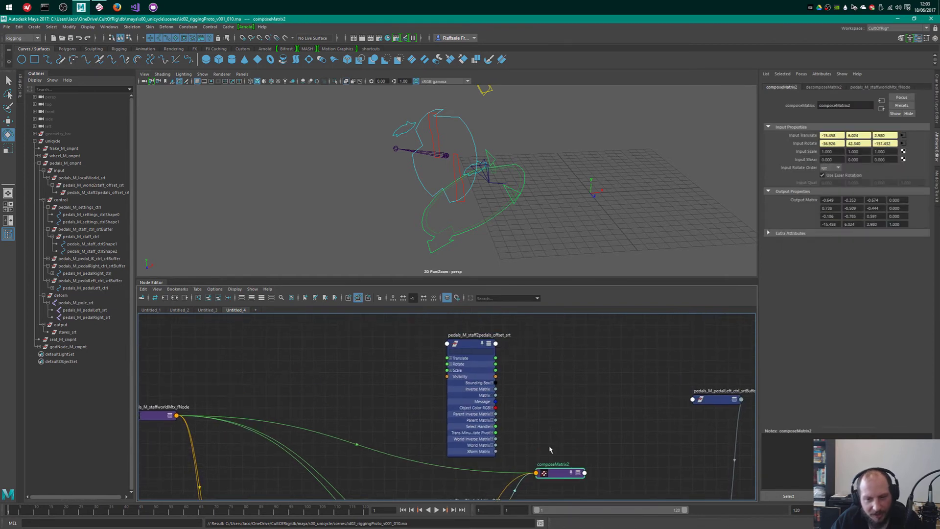
pyautogui.moveTo(558, 472); pyautogui.dragTo(555, 453)
pyautogui.click(458, 346)
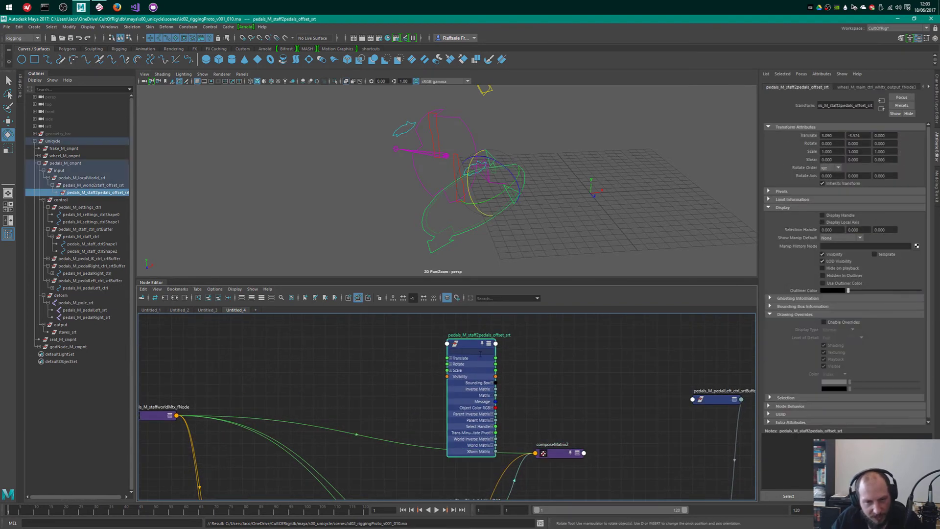
pyautogui.press('1')
# - Create a multMatrix node between the staff-to-pedals offset node and composeMatrix2, and expand it to show its attributes
pyautogui.press('Tab')
pyautogui.write('mult')
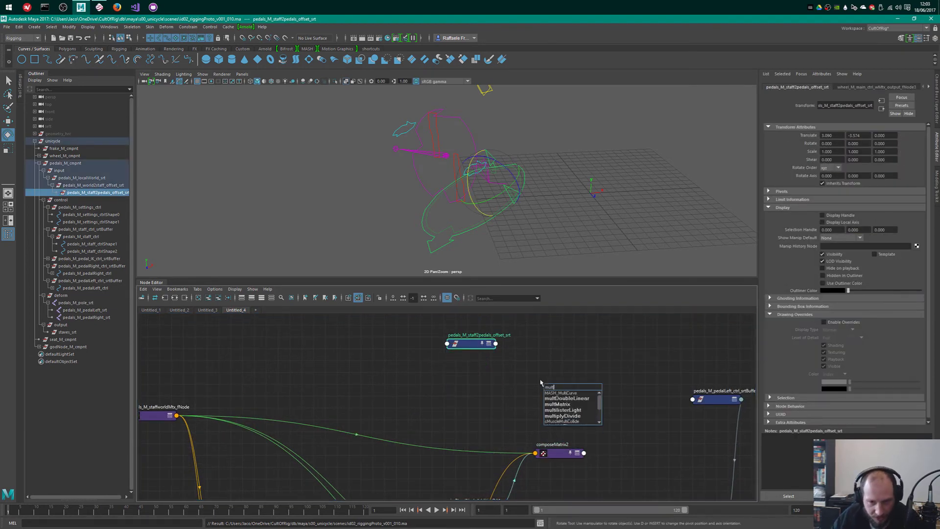
pyautogui.press('Down')
pyautogui.press('Down')
pyautogui.press('Down')
pyautogui.press('Return')
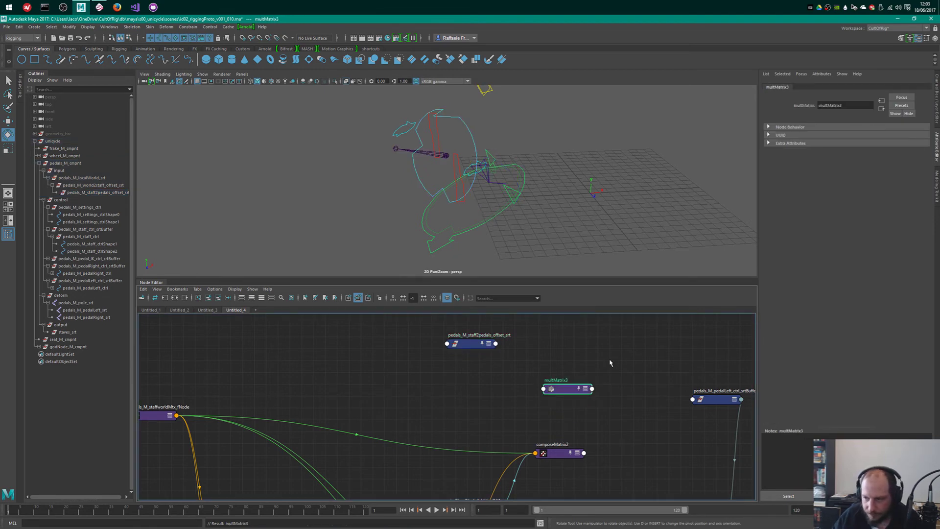
pyautogui.click(598, 426)
pyautogui.click(567, 386)
pyautogui.press('3')
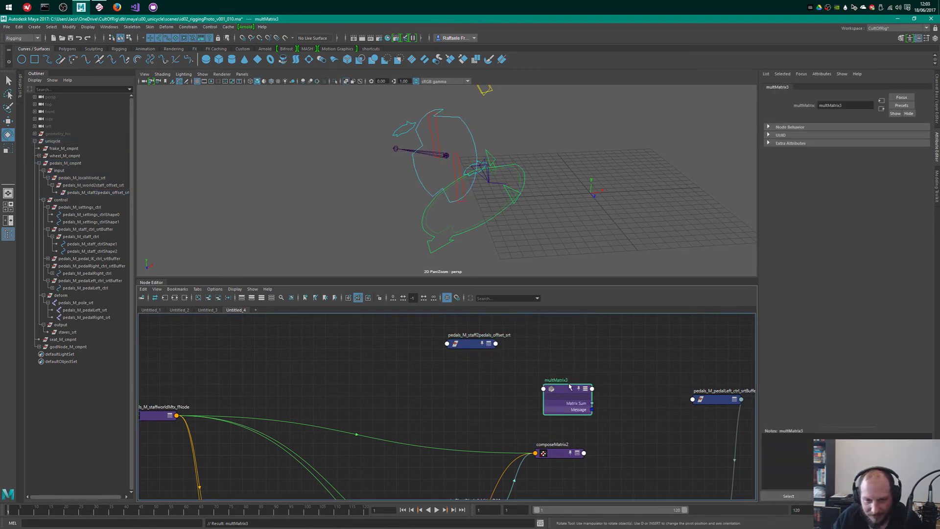
# - Space multMatrix3 and composeMatrix2 apart beside the staff-to-pedals offset node to leave room for connections
pyautogui.moveTo(567, 386); pyautogui.dragTo(614, 381)
pyautogui.scroll(3, 614, 370)
pyautogui.moveTo(495, 485); pyautogui.dragTo(482, 426)
pyautogui.moveTo(377, 333); pyautogui.dragTo(507, 443)
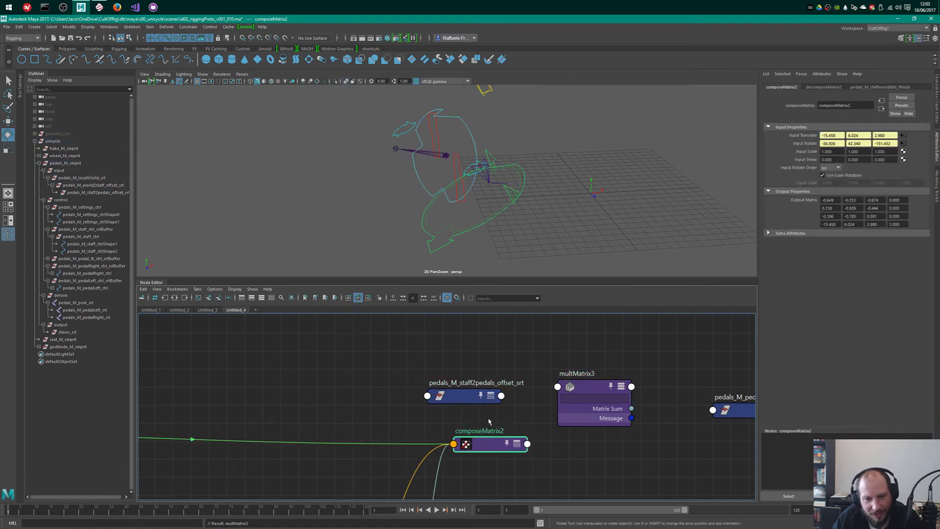
pyautogui.click(608, 396)
pyautogui.moveTo(602, 382); pyautogui.dragTo(632, 380)
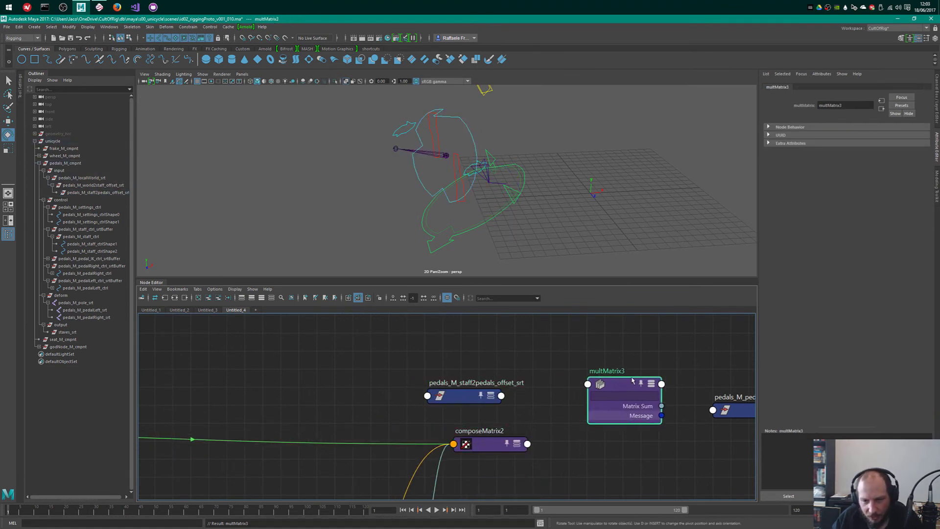
# - Show all attributes of multMatrix3, including its Matrix In array, and raise the expanded node slightly
pyautogui.rightClick(618, 388)
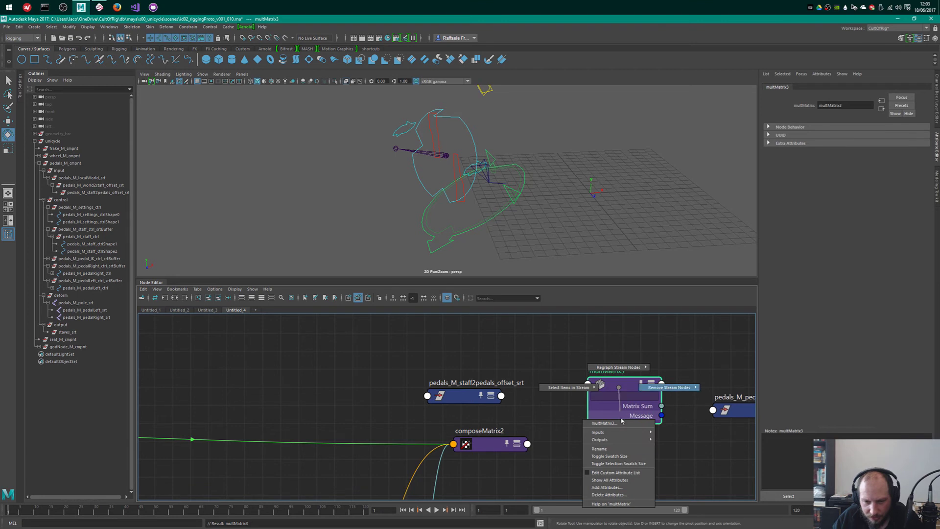
pyautogui.click(615, 481)
pyautogui.click(593, 453)
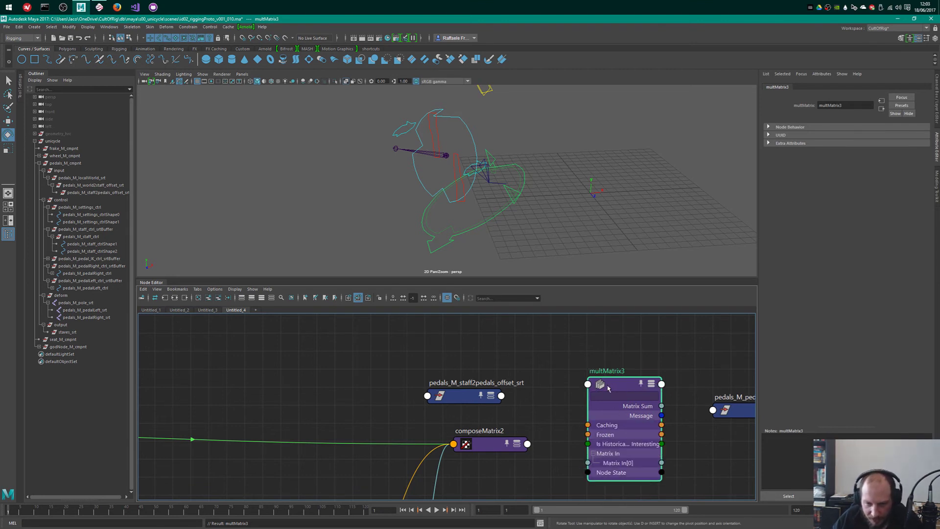
pyautogui.moveTo(608, 388); pyautogui.dragTo(606, 375)
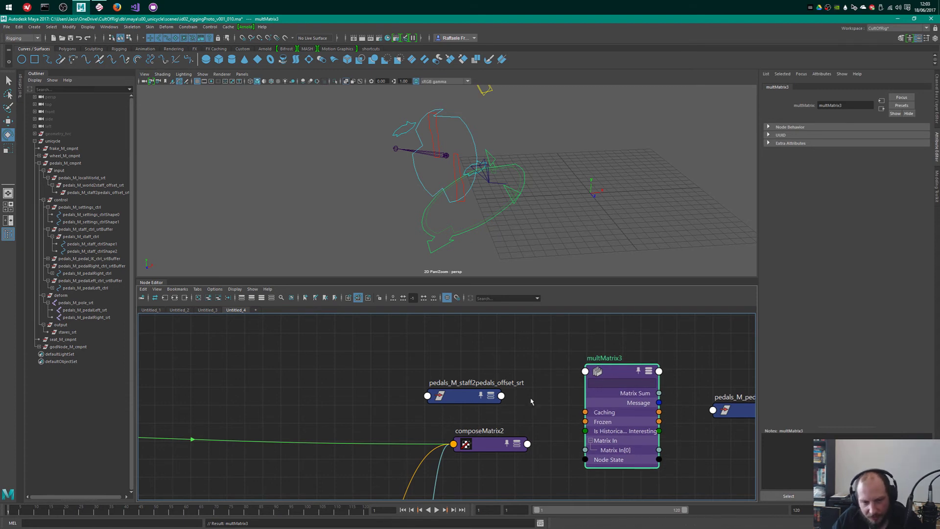
# - Expand pedals_M_staff2pedals_offset_srt to its full attribute list and connect its Matrix to Matrix In[0] of multMatrix3
pyautogui.click(464, 396)
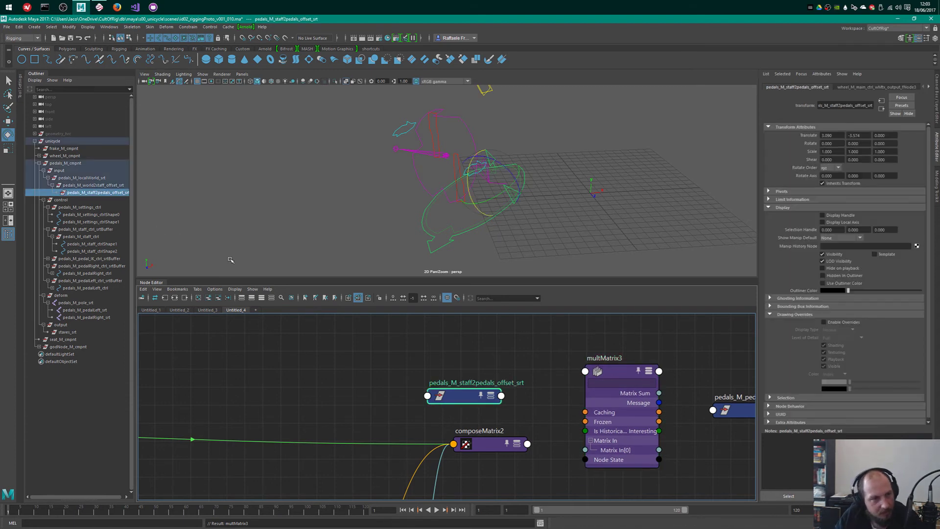
pyautogui.press('4')
pyautogui.moveTo(472, 394); pyautogui.dragTo(476, 363)
pyautogui.click(498, 395)
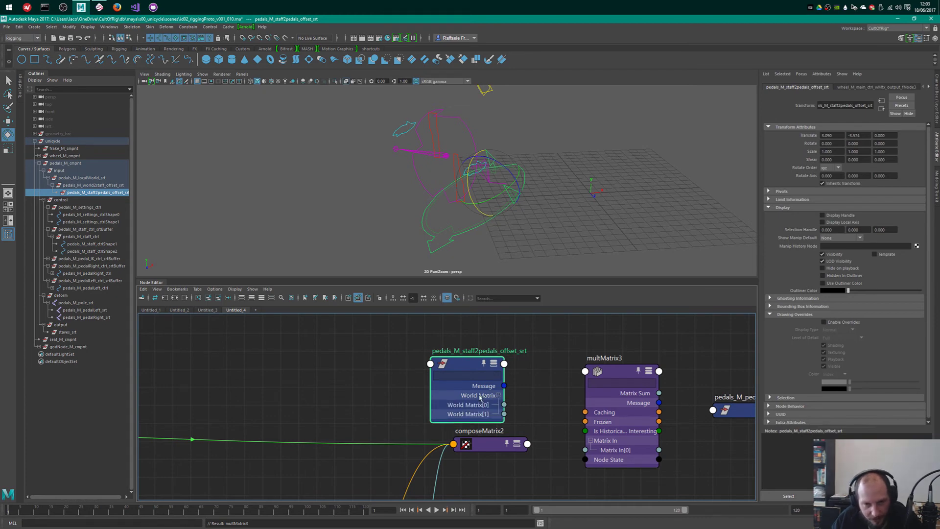
pyautogui.press('3')
pyautogui.moveTo(456, 370); pyautogui.dragTo(437, 329)
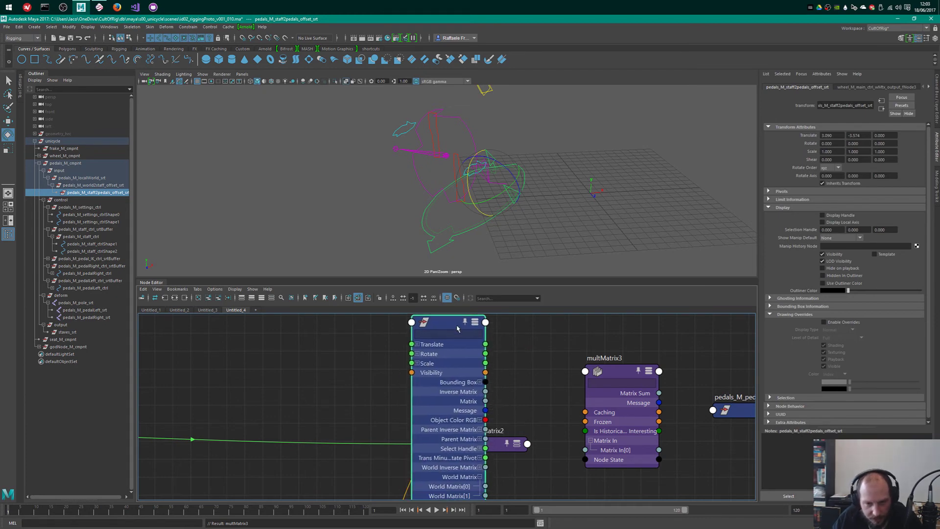
pyautogui.keyDown('alt'); pyautogui.moveTo(471, 195); pyautogui.dragTo(490, 165); pyautogui.keyUp('alt')
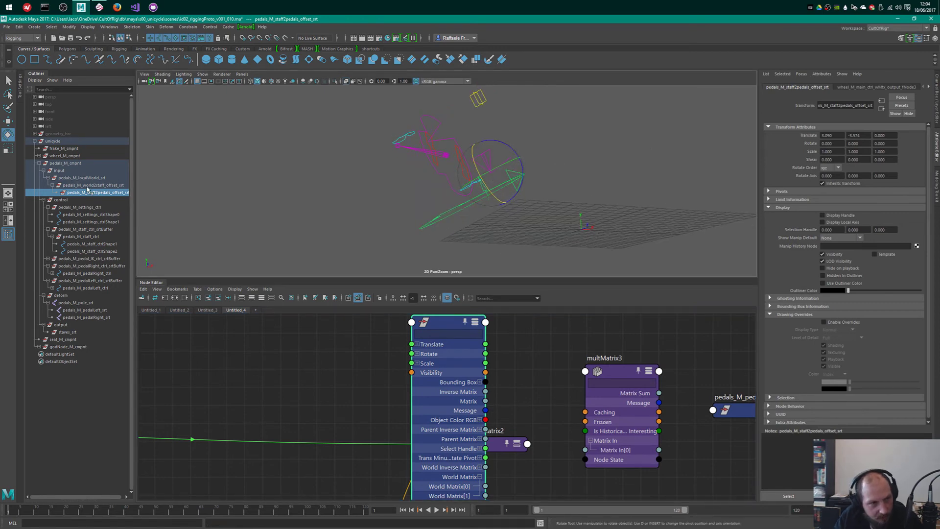
pyautogui.moveTo(486, 400); pyautogui.dragTo(585, 449)
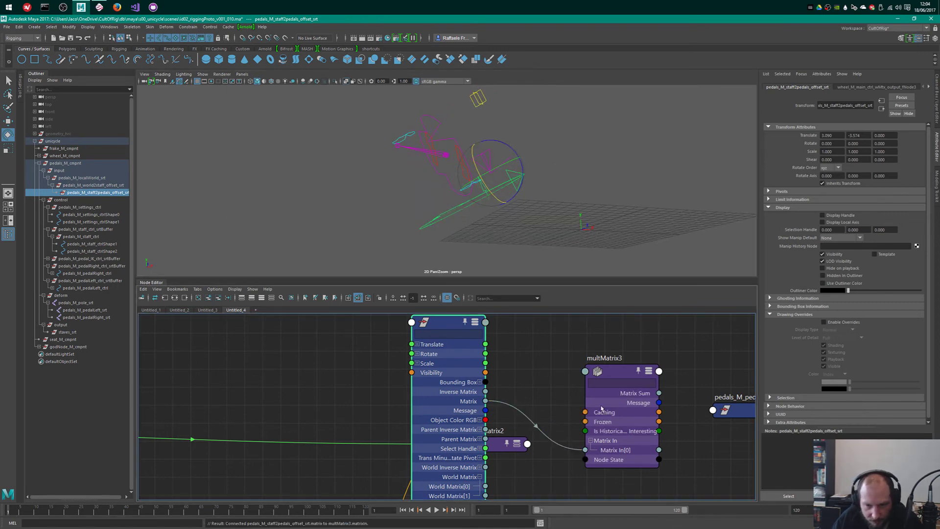
# - Collapse the offset node, expand composeMatrix2, and connect its Output Matrix to Matrix In[1] of multMatrix3
pyautogui.press('1')
pyautogui.click(499, 444)
pyautogui.press('2')
pyautogui.moveTo(499, 446); pyautogui.dragTo(483, 385)
pyautogui.scroll(2, 499, 424)
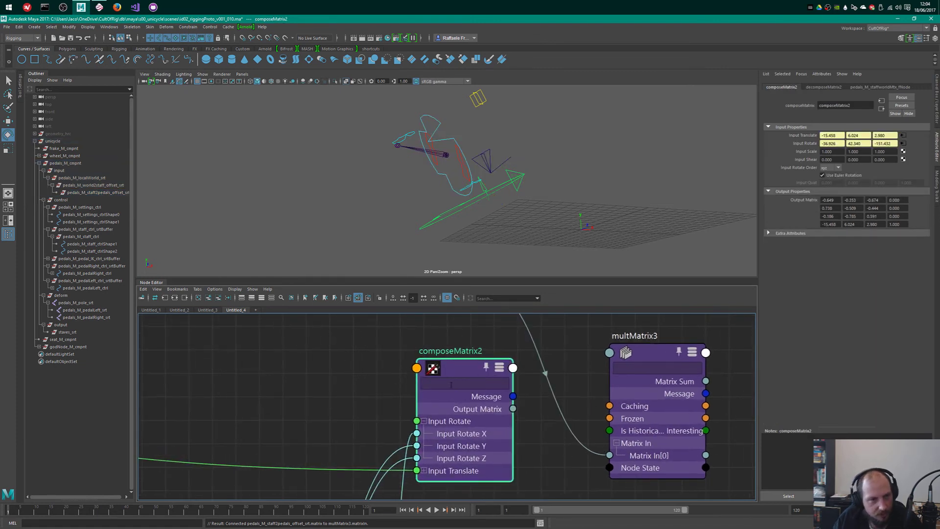
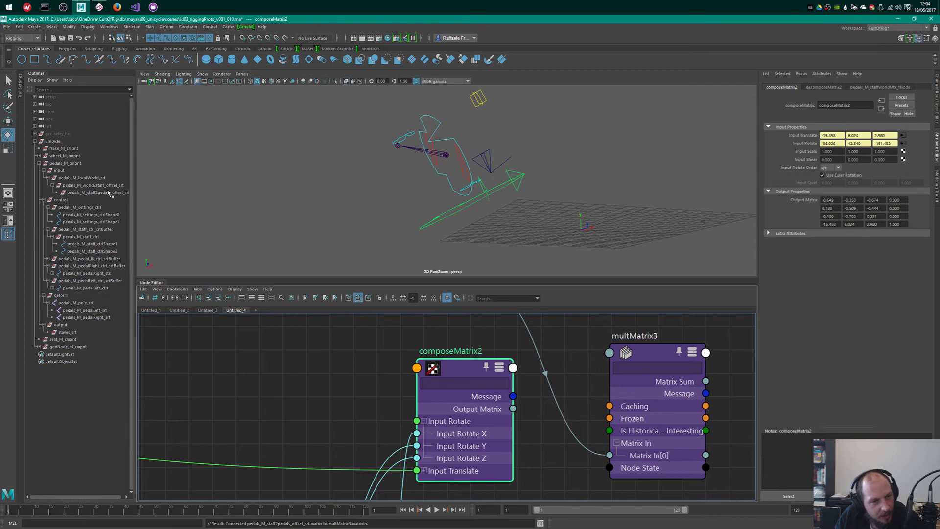
pyautogui.moveTo(513, 409); pyautogui.dragTo(613, 440)
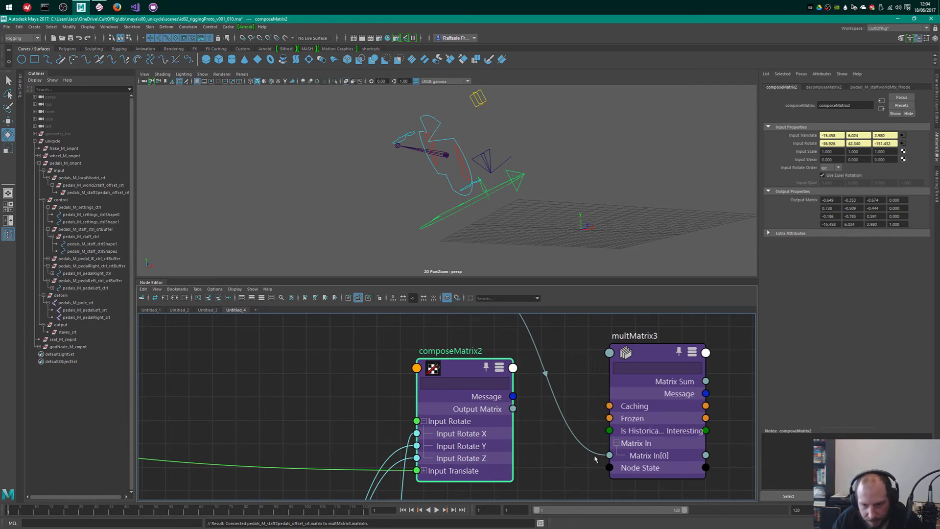
pyautogui.click(609, 386)
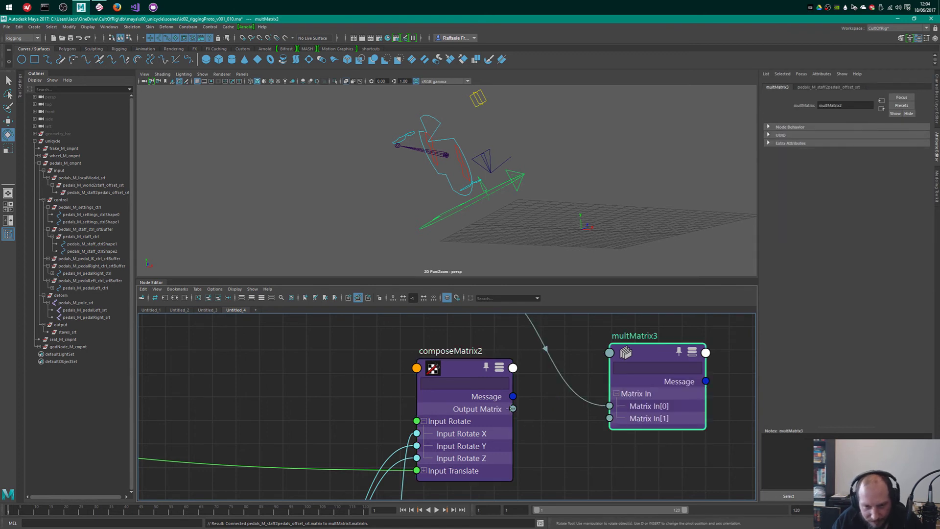
pyautogui.moveTo(512, 408); pyautogui.dragTo(610, 418)
pyautogui.keyDown('alt'); pyautogui.moveTo(730, 350); pyautogui.dragTo(624, 423, button='middle'); pyautogui.keyUp('alt')
pyautogui.click(591, 362)
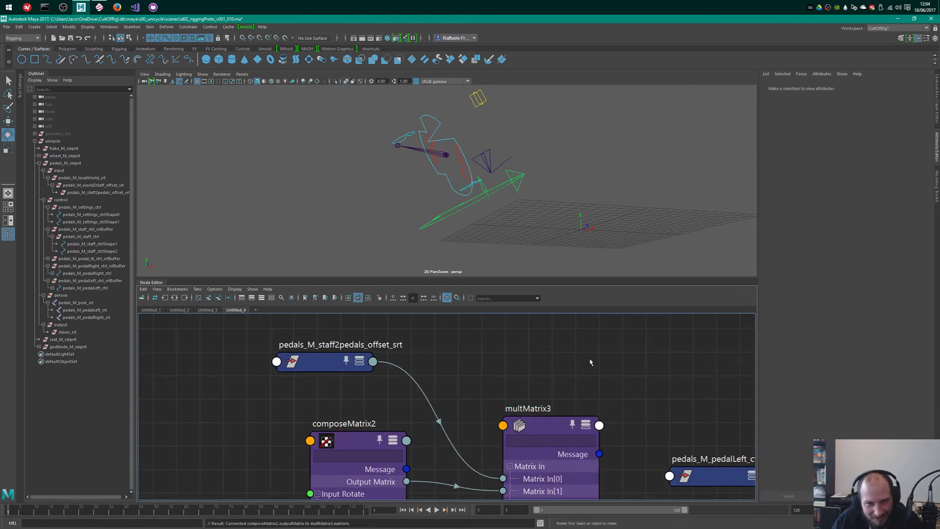
# - Arrange composeMatrix2 directly below the staff-to-pedals offset node, with multMatrix3 beside them and short of pedals_M_pedalLeft_ctrl_srtBuffer
pyautogui.keyDown('alt'); pyautogui.moveTo(504, 189); pyautogui.dragTo(532, 217); pyautogui.keyUp('alt')
pyautogui.click(558, 425)
pyautogui.keyDown('alt'); pyautogui.moveTo(714, 408); pyautogui.dragTo(615, 357, button='middle'); pyautogui.keyUp('alt')
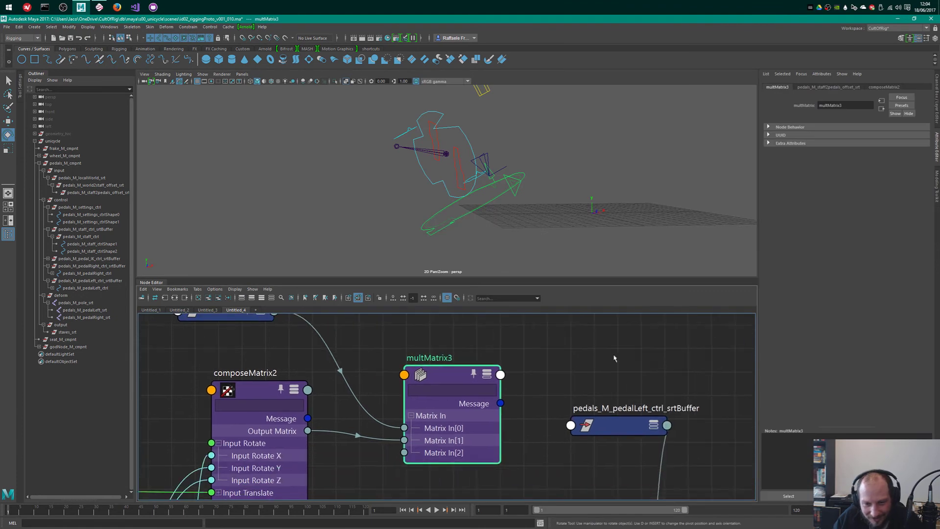
pyautogui.scroll(-3, 615, 357)
pyautogui.moveTo(647, 396); pyautogui.dragTo(648, 402)
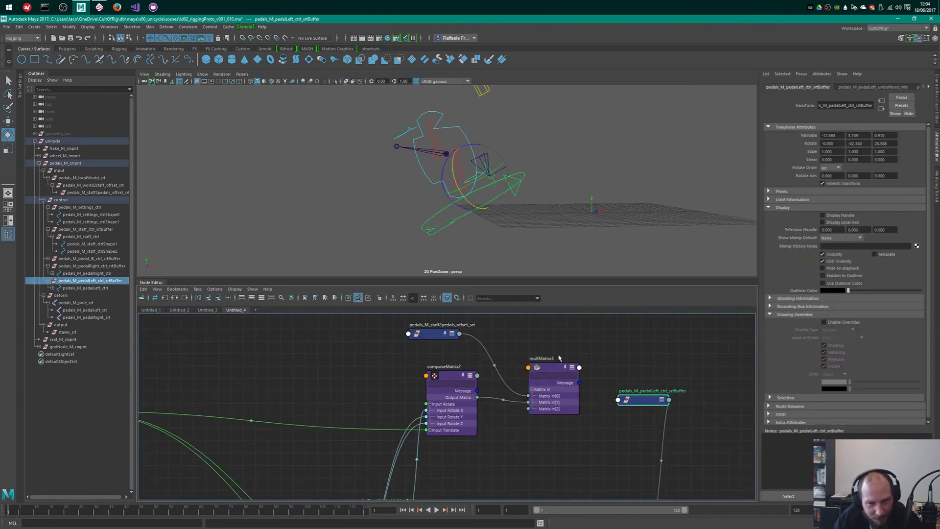
pyautogui.click(548, 368)
pyautogui.moveTo(548, 367); pyautogui.dragTo(534, 364)
pyautogui.moveTo(446, 375); pyautogui.dragTo(437, 401)
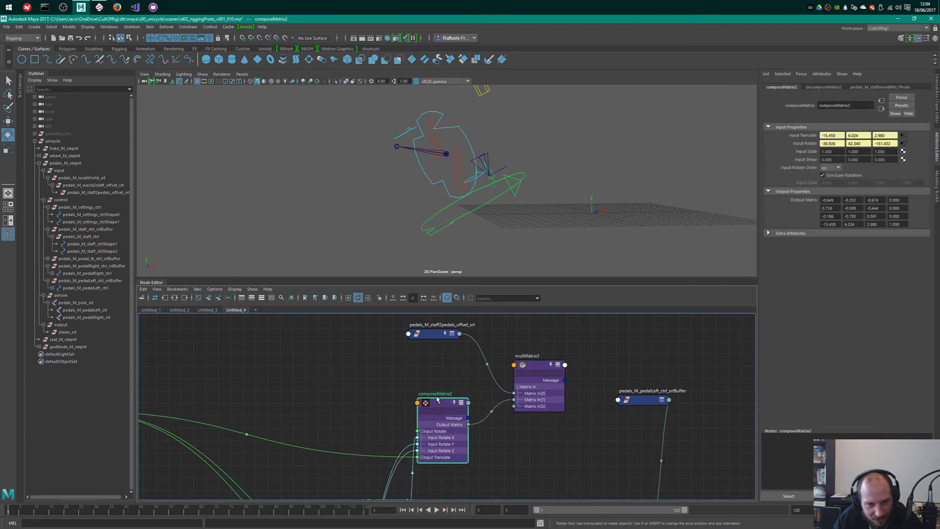
pyautogui.moveTo(431, 336); pyautogui.dragTo(499, 414)
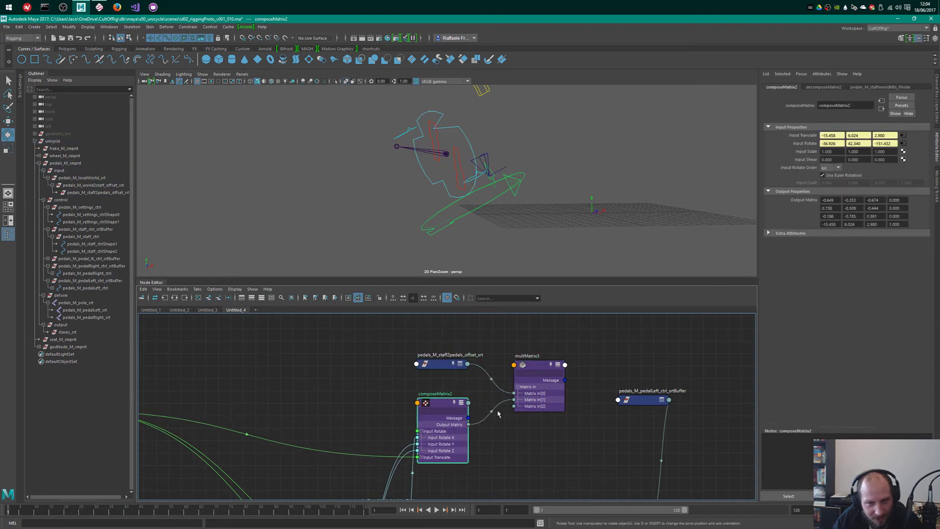
# - Shift the offset node and composeMatrix2 together closer to multMatrix3, then fine-tune the spacing of the offset node and multMatrix3
pyautogui.keyDown('alt'); pyautogui.moveTo(482, 409); pyautogui.dragTo(489, 374, button='middle'); pyautogui.keyUp('alt')
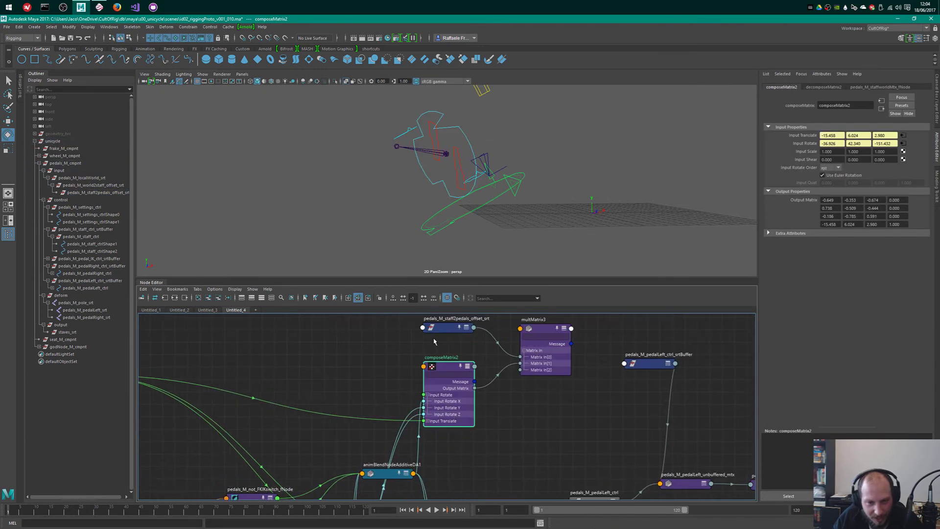
pyautogui.keyDown('shift'); pyautogui.click(443, 327); pyautogui.keyUp('shift')
pyautogui.moveTo(461, 365); pyautogui.dragTo(496, 368)
pyautogui.keyDown('alt'); pyautogui.moveTo(596, 434); pyautogui.dragTo(571, 353, button='middle'); pyautogui.keyUp('alt')
pyautogui.keyDown('alt'); pyautogui.moveTo(515, 385); pyautogui.dragTo(499, 476, button='middle'); pyautogui.keyUp('alt')
pyautogui.moveTo(495, 341); pyautogui.dragTo(510, 341)
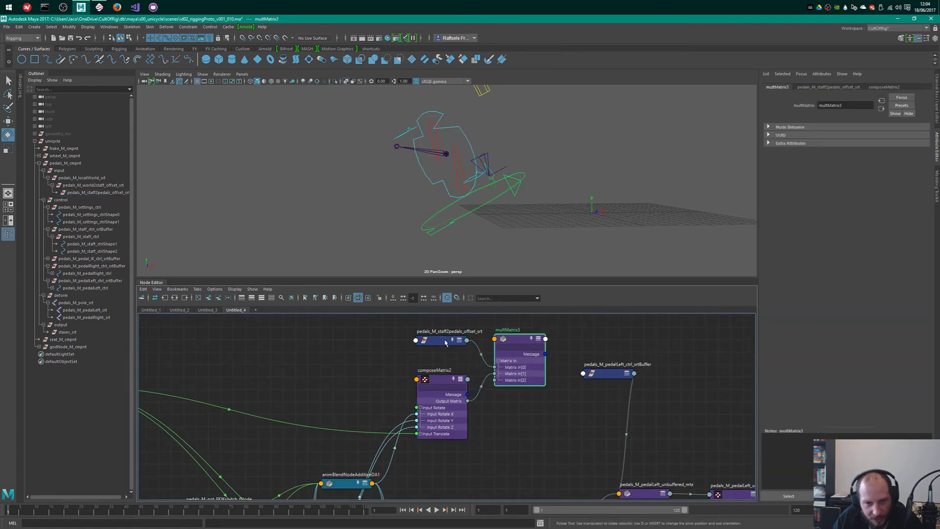
pyautogui.moveTo(440, 343); pyautogui.dragTo(439, 348)
pyautogui.scroll(1, 538, 338)
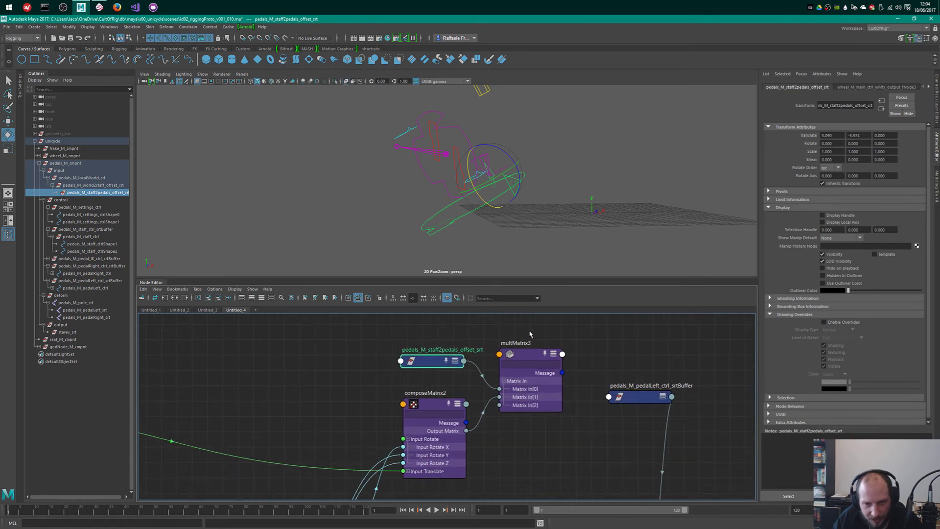
# - Create a decomposeMatrix node between multMatrix3 and pedals_M_pedalLeft_ctrl_srtBuffer, moving the buffer aside and expanding the new node's attributes
pyautogui.click(528, 353)
pyautogui.press('Tab')
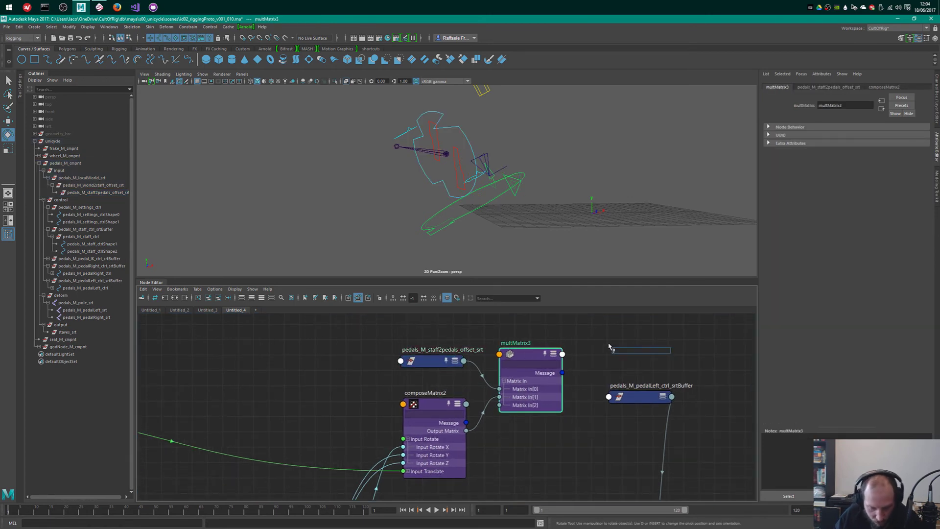
pyautogui.write('decompose')
pyautogui.press('Return')
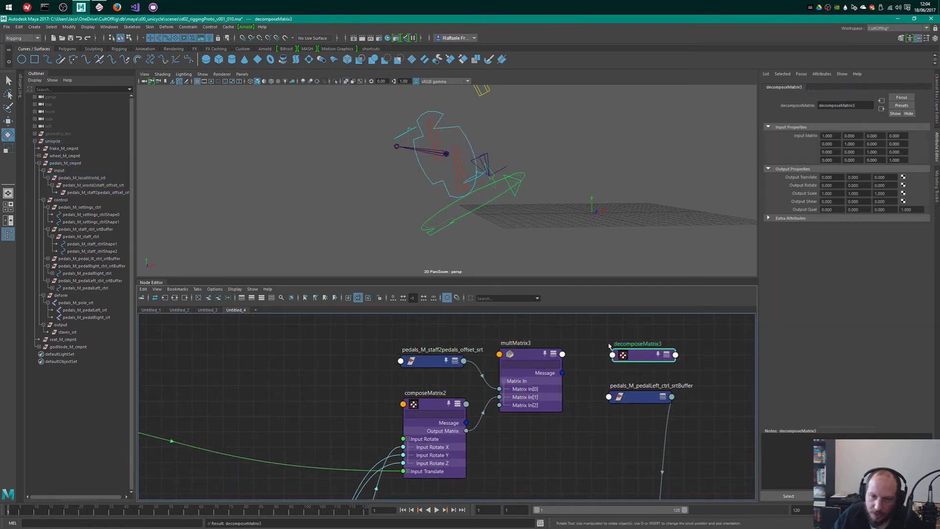
pyautogui.moveTo(632, 400); pyautogui.dragTo(713, 393)
pyautogui.click(636, 360)
pyautogui.press('3')
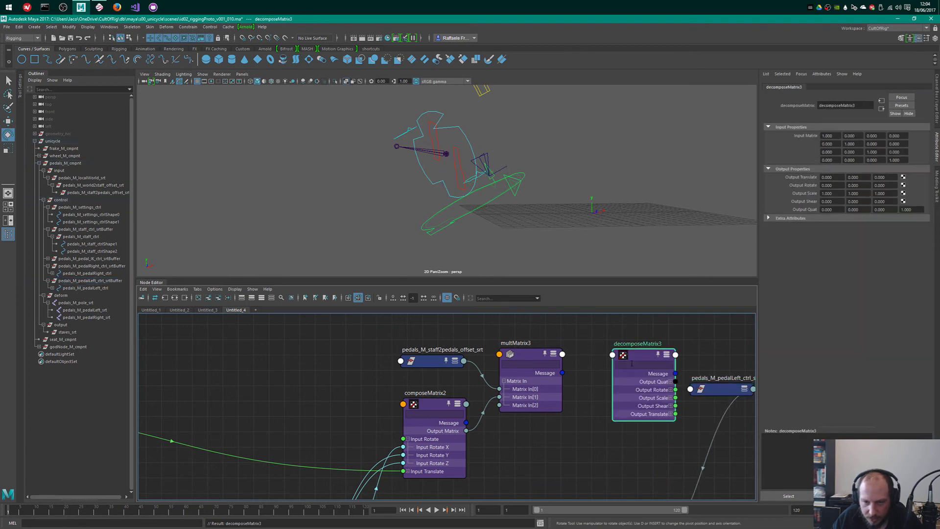
pyautogui.moveTo(635, 359); pyautogui.dragTo(620, 392)
# - Show multMatrix3's full attributes and connect its Matrix Sum to the Input Matrix of decomposeMatrix3
pyautogui.keyDown('alt'); pyautogui.moveTo(550, 336); pyautogui.dragTo(631, 358, button='right'); pyautogui.keyUp('alt')
pyautogui.scroll(1, 631, 357)
pyautogui.click(521, 367)
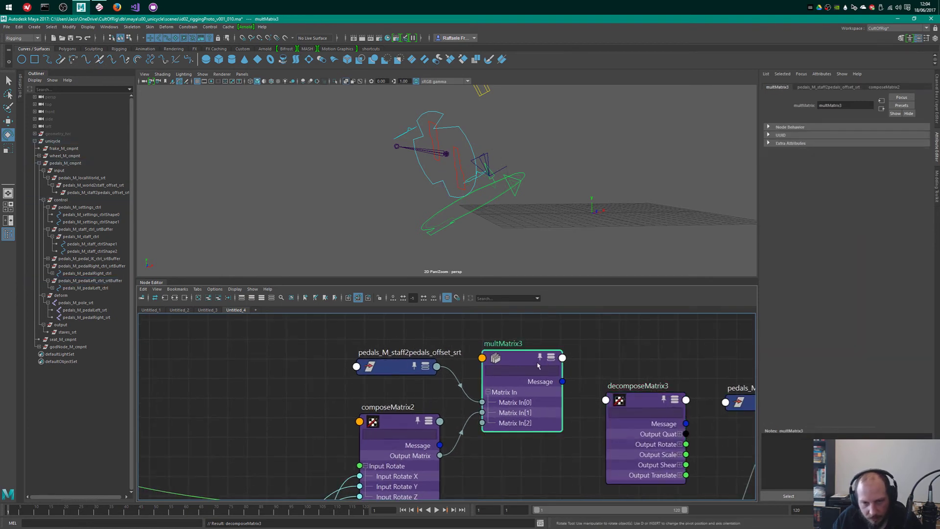
pyautogui.press('3')
pyautogui.moveTo(562, 380); pyautogui.dragTo(627, 411)
pyautogui.click(358, 238)
# - Expand pedals_M_pedalLeft_ctrl_srtBuffer and drive its Translate, Rotate and Scale from the matching outputs of decomposeMatrix3
pyautogui.keyDown('alt'); pyautogui.moveTo(600, 362); pyautogui.dragTo(419, 380, button='middle'); pyautogui.keyUp('alt')
pyautogui.click(590, 422)
pyautogui.press('3')
pyautogui.scroll(-2, 500, 396)
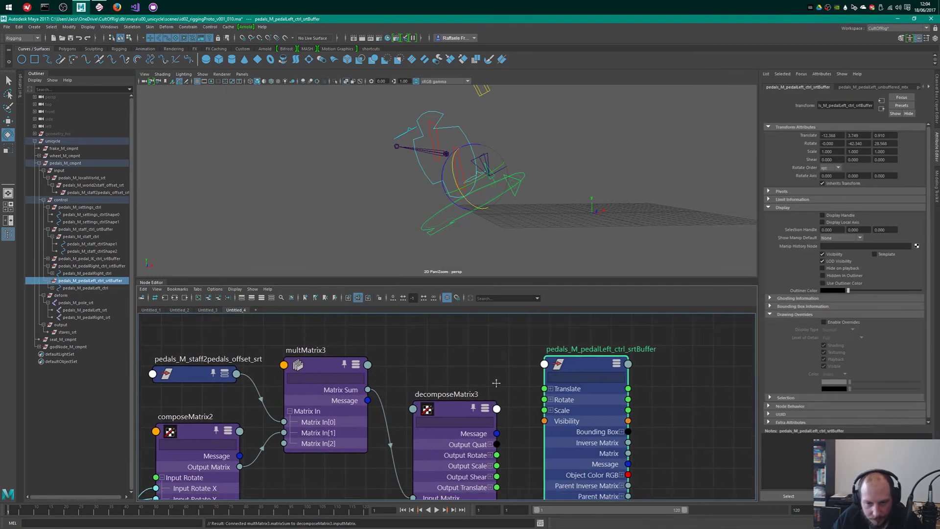
pyautogui.scroll(3, 463, 360)
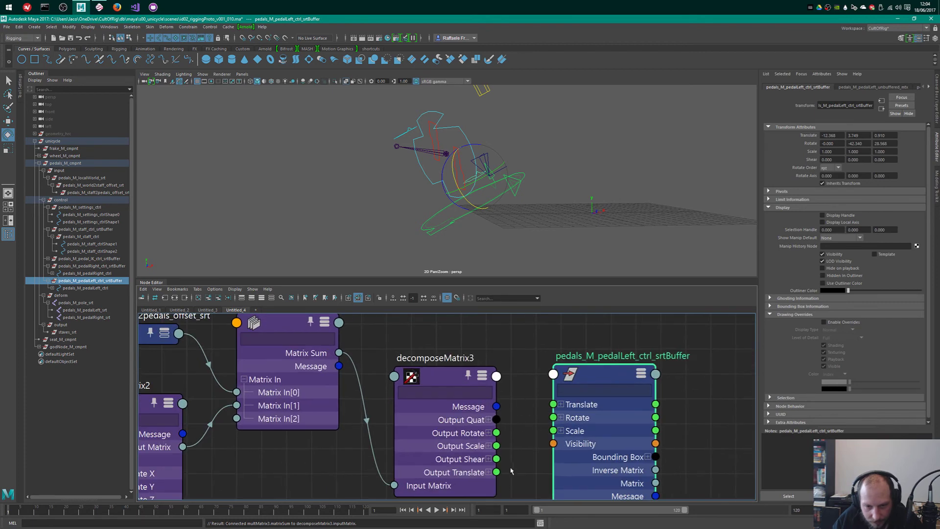
pyautogui.moveTo(496, 472); pyautogui.dragTo(553, 403)
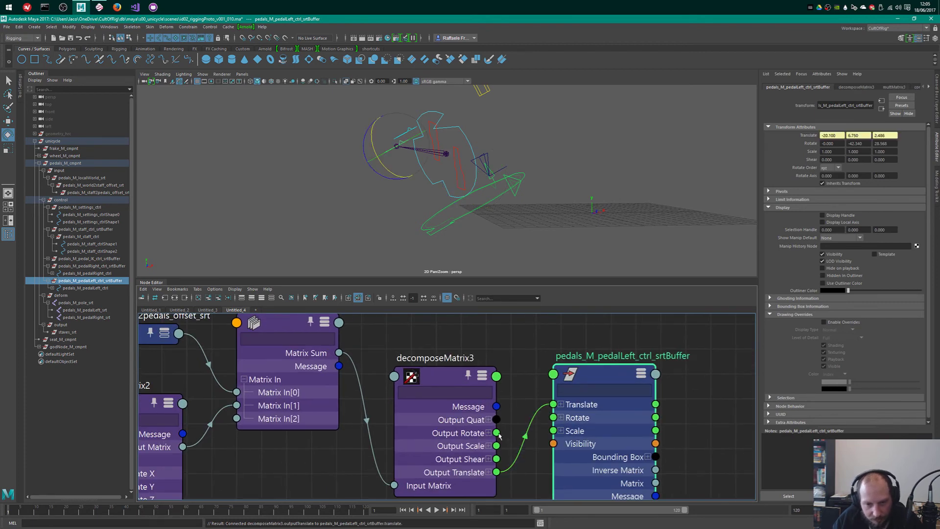
pyautogui.moveTo(496, 432); pyautogui.dragTo(553, 430)
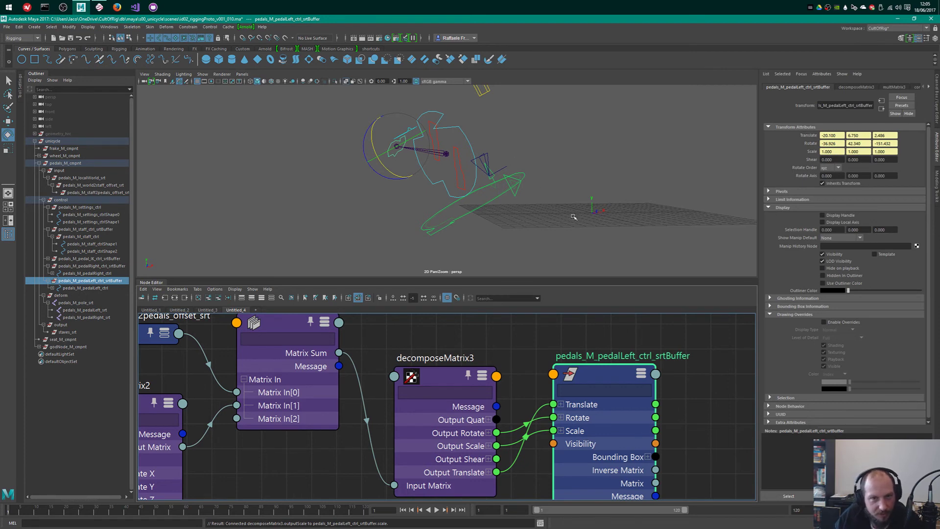
# - Rotate pedals_M_staff_ctrl to test how the left pedal follows, then set the control's Rotate X to 0
pyautogui.moveTo(535, 189)
pyautogui.keyDown('alt'); pyautogui.mouseDown()
pyautogui.moveTo(556, 198)
pyautogui.moveTo(533, 185)
pyautogui.mouseUp(); pyautogui.keyUp('alt')
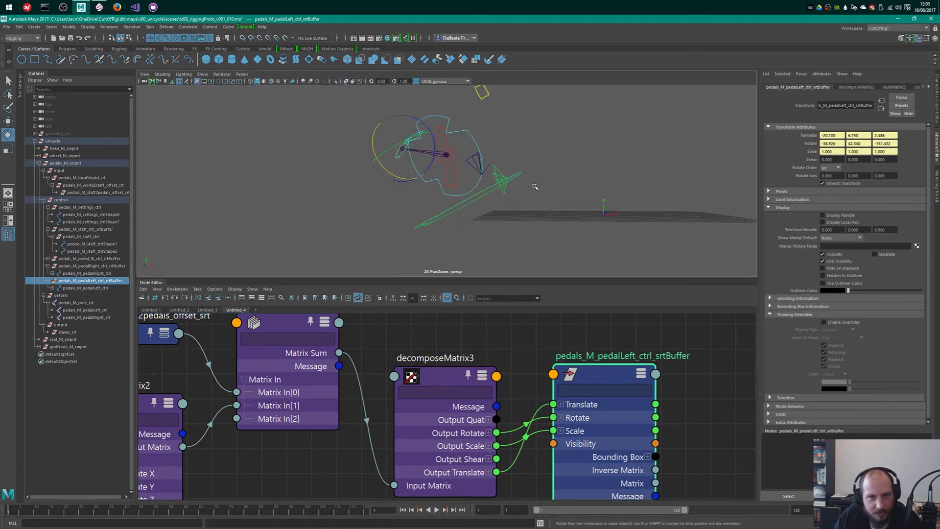
pyautogui.keyDown('alt'); pyautogui.moveTo(533, 185); pyautogui.dragTo(549, 196, button='middle'); pyautogui.keyUp('alt')
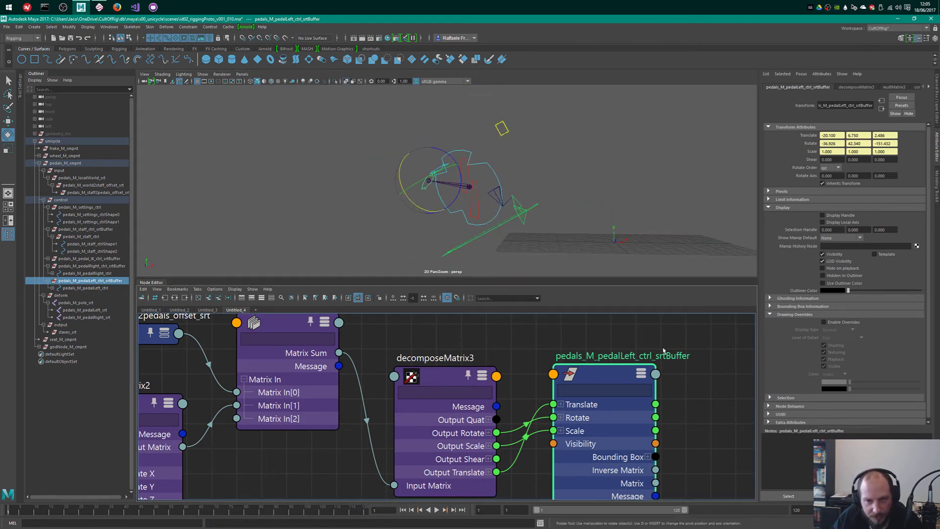
pyautogui.press('w')
pyautogui.keyDown('alt'); pyautogui.moveTo(548, 215); pyautogui.dragTo(488, 173); pyautogui.keyUp('alt')
pyautogui.click(443, 200)
pyautogui.press('e')
pyautogui.doubleClick(843, 142)
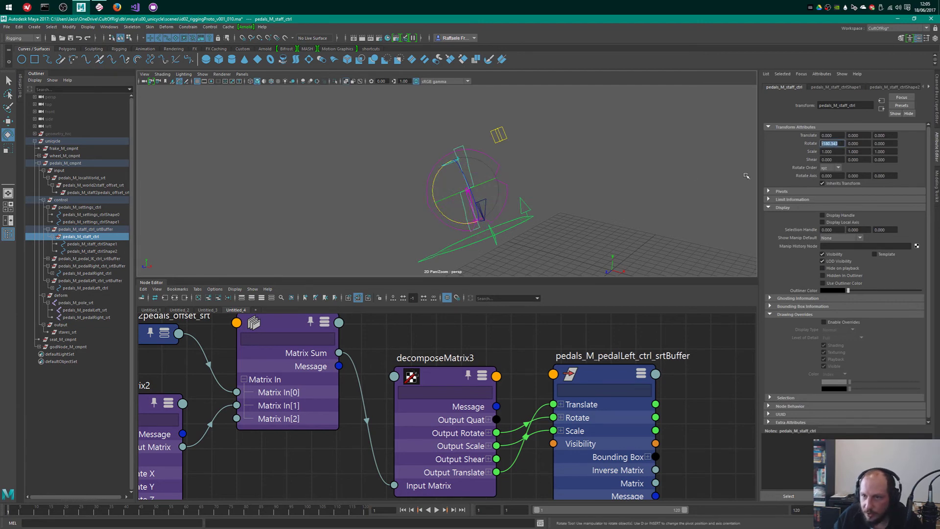
pyautogui.write('0')
pyautogui.press('Return')
pyautogui.keyDown('alt'); pyautogui.moveTo(506, 231); pyautogui.dragTo(520, 199); pyautogui.keyUp('alt')
# - Move pedals_M_staff2pedals_offset_srt along its X axis to test how the left pedal follows, then undo the move
pyautogui.click(440, 371)
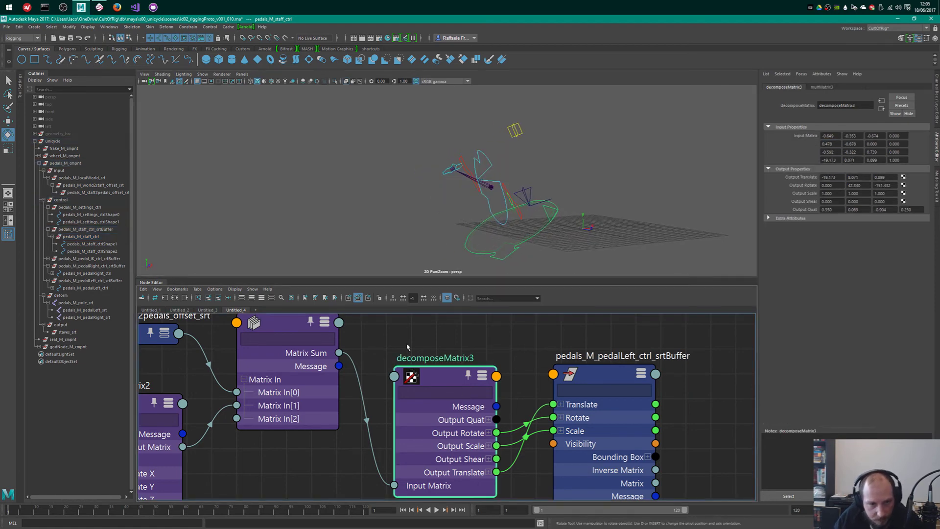
pyautogui.keyDown('alt'); pyautogui.moveTo(408, 346); pyautogui.dragTo(361, 348, button='right'); pyautogui.keyUp('alt')
pyautogui.keyDown('alt'); pyautogui.moveTo(361, 348); pyautogui.dragTo(457, 361, button='middle'); pyautogui.keyUp('alt')
pyautogui.click(93, 194)
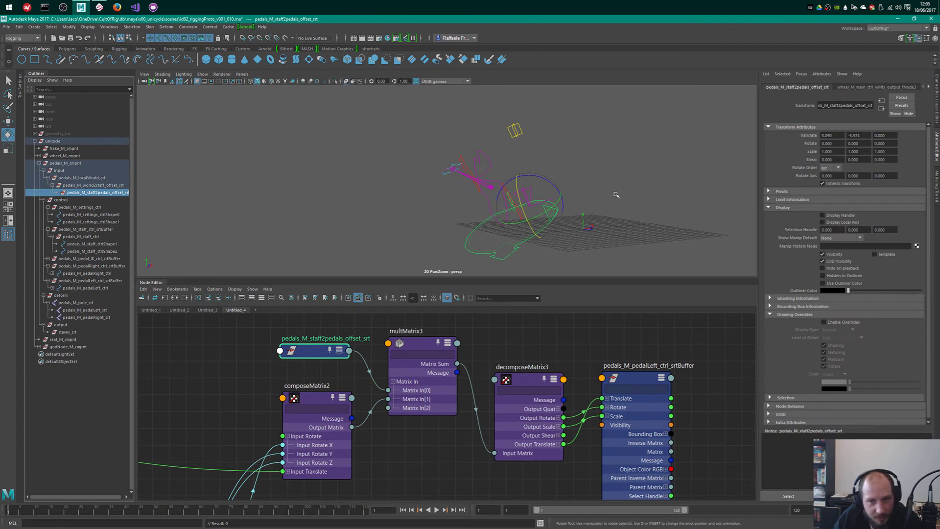
pyautogui.moveTo(616, 194)
pyautogui.keyDown('alt'); pyautogui.mouseDown()
pyautogui.moveTo(628, 193)
pyautogui.moveTo(617, 184)
pyautogui.mouseUp(); pyautogui.keyUp('alt')
pyautogui.keyDown('alt'); pyautogui.moveTo(618, 184); pyautogui.dragTo(554, 198, button='right'); pyautogui.keyUp('alt')
pyautogui.press('w')
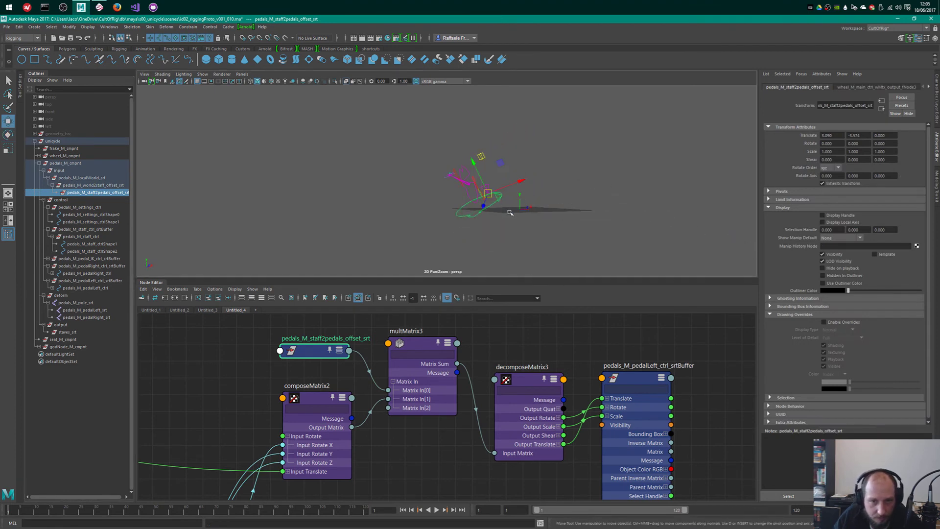
pyautogui.moveTo(510, 212)
pyautogui.keyDown('alt'); pyautogui.mouseDown()
pyautogui.moveTo(582, 211)
pyautogui.moveTo(574, 181)
pyautogui.moveTo(515, 208)
pyautogui.moveTo(524, 204)
pyautogui.mouseUp(); pyautogui.keyUp('alt')
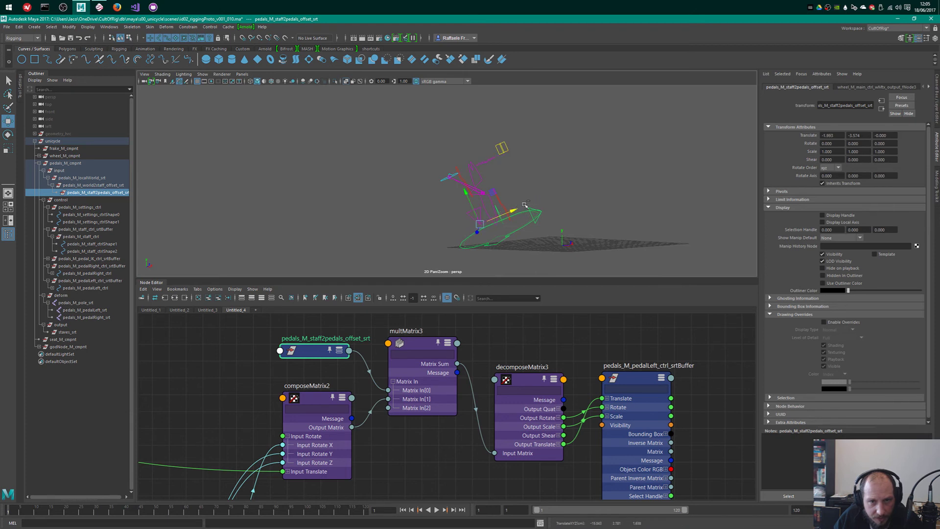
pyautogui.hotkey('ctrl', 'z')
pyautogui.keyDown('alt'); pyautogui.moveTo(560, 178); pyautogui.dragTo(574, 202); pyautogui.keyUp('alt')
# - Select pedals_M_pedalLeft_ctrl_srtBuffer and examine its placement on the rig and the node network that drives it
pyautogui.click(561, 367)
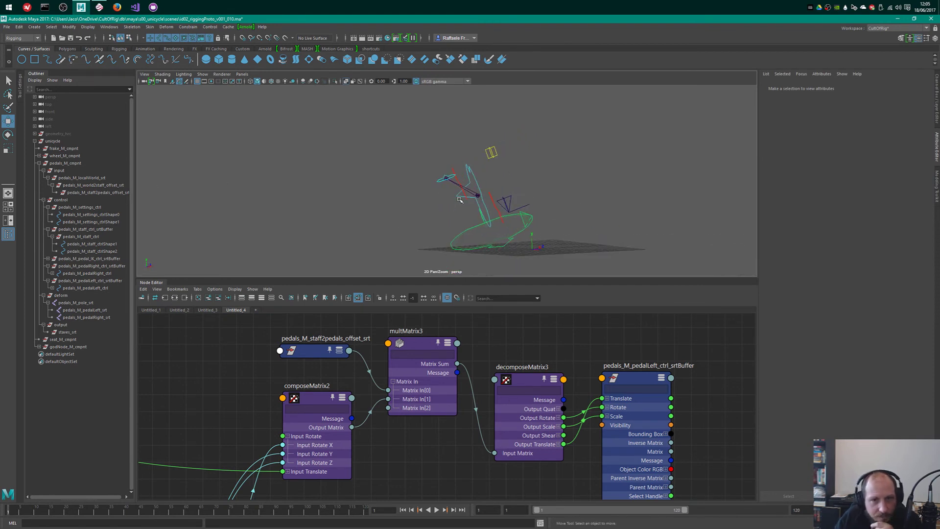
pyautogui.click(644, 409)
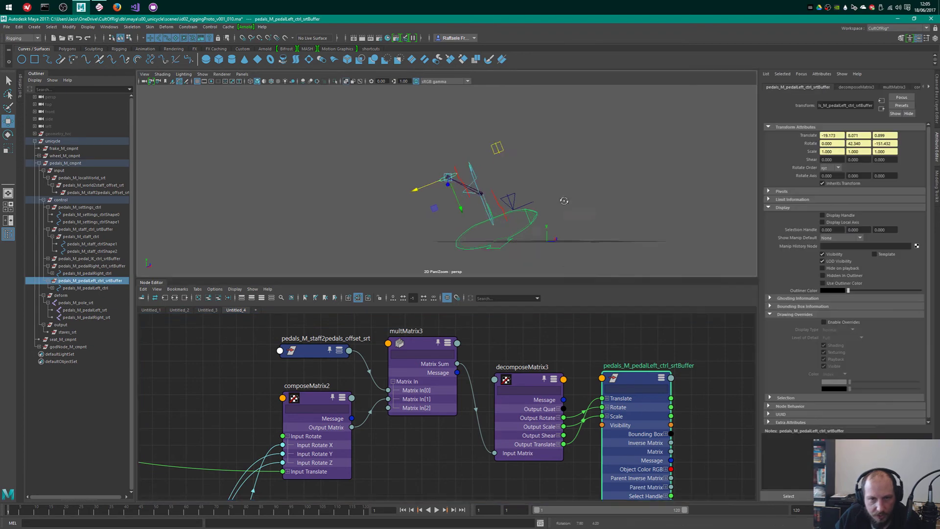
pyautogui.keyDown('alt'); pyautogui.moveTo(563, 202); pyautogui.dragTo(480, 183); pyautogui.keyUp('alt')
pyautogui.keyDown('alt'); pyautogui.moveTo(601, 320); pyautogui.dragTo(519, 315, button='right'); pyautogui.keyUp('alt')
pyautogui.keyDown('alt'); pyautogui.moveTo(519, 314); pyautogui.dragTo(514, 262, button='middle'); pyautogui.keyUp('alt')
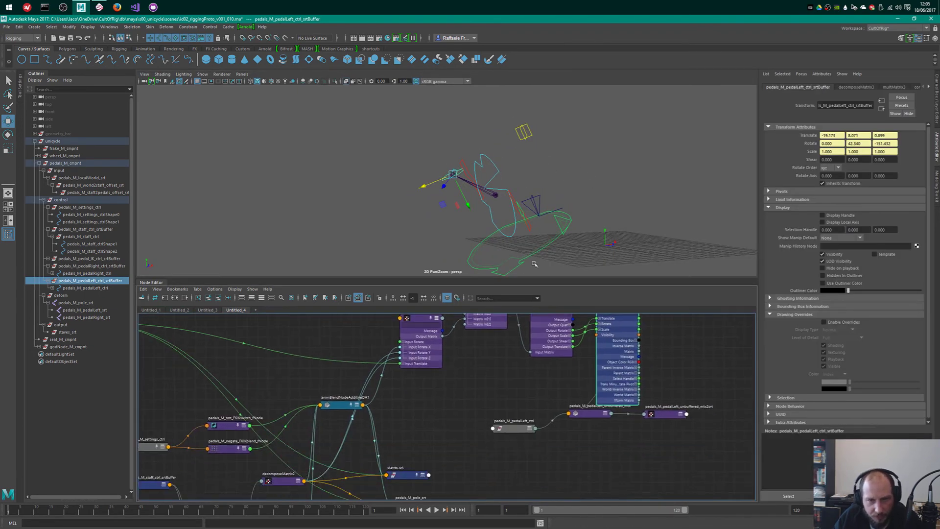
pyautogui.keyDown('alt'); pyautogui.moveTo(581, 186); pyautogui.dragTo(516, 201); pyautogui.keyUp('alt')
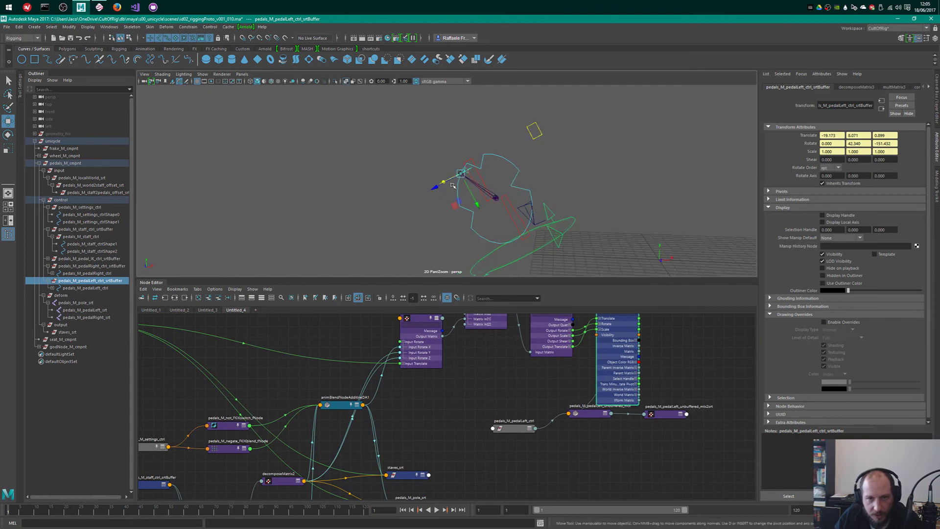
pyautogui.keyDown('alt'); pyautogui.moveTo(616, 202); pyautogui.dragTo(681, 186); pyautogui.keyUp('alt')
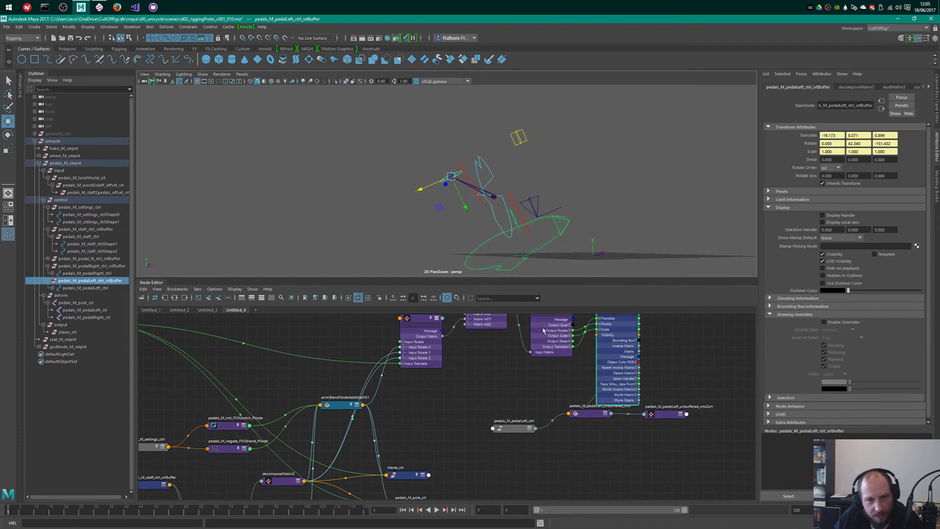
pyautogui.keyDown('alt'); pyautogui.moveTo(653, 318); pyautogui.dragTo(636, 363, button='middle'); pyautogui.keyUp('alt')
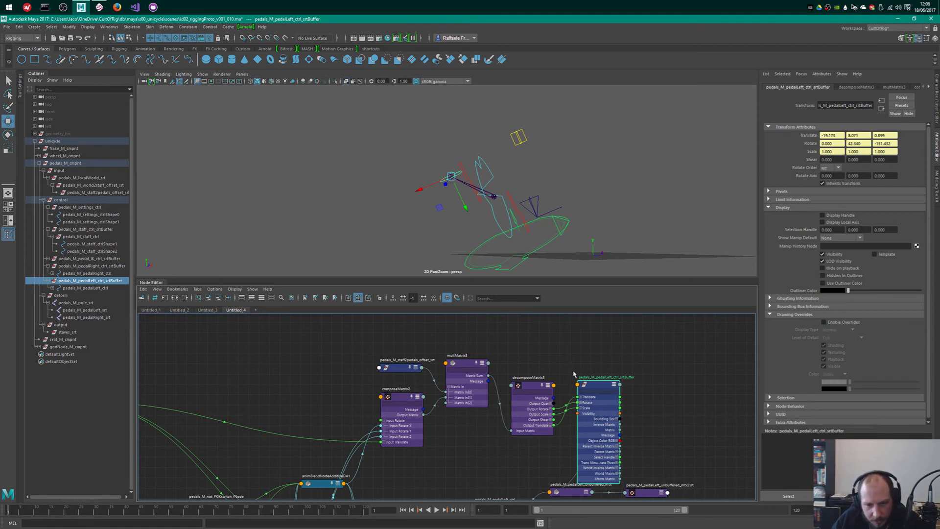
pyautogui.keyDown('alt'); pyautogui.moveTo(573, 374); pyautogui.dragTo(639, 223, button='middle'); pyautogui.keyUp('alt')
pyautogui.keyDown('alt'); pyautogui.moveTo(461, 372); pyautogui.dragTo(522, 415, button='middle'); pyautogui.keyUp('alt')
pyautogui.keyDown('alt'); pyautogui.moveTo(522, 416); pyautogui.dragTo(596, 390, button='right'); pyautogui.keyUp('alt')
pyautogui.moveTo(639, 330); pyautogui.dragTo(631, 323)
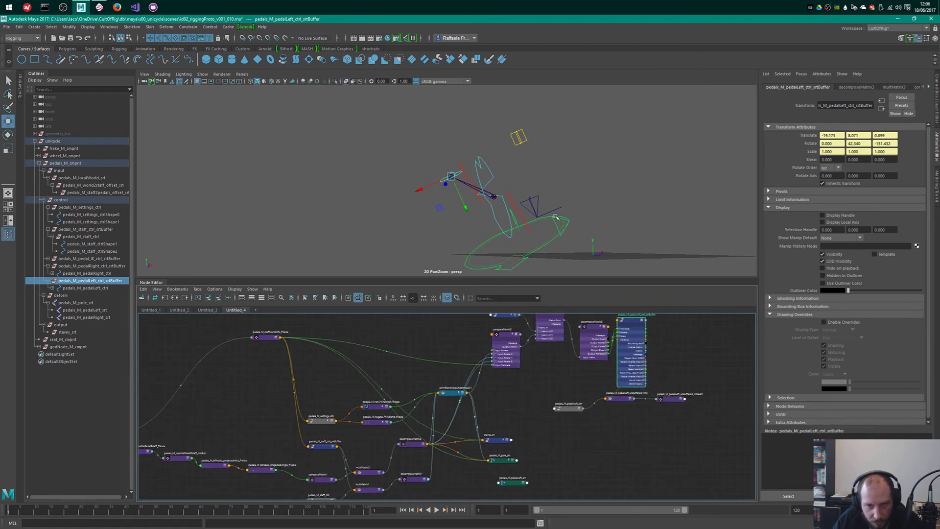
# - Select pedals_M_settings_ctrl and turn its FKIK Switch on
pyautogui.keyDown('alt'); pyautogui.moveTo(556, 217); pyautogui.dragTo(583, 183, button='right'); pyautogui.keyUp('alt')
pyautogui.click(530, 188)
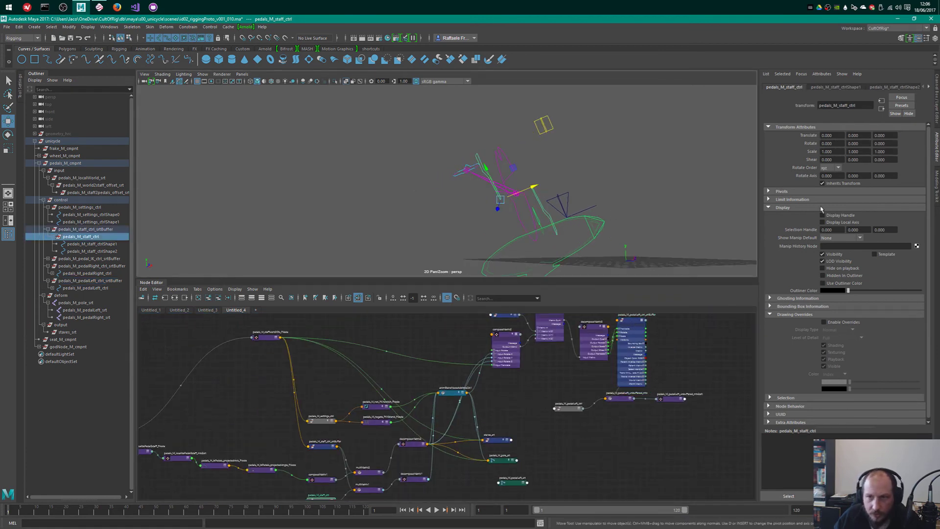
pyautogui.moveTo(517, 120); pyautogui.dragTo(549, 134)
pyautogui.hotkey('ctrl', 'a')
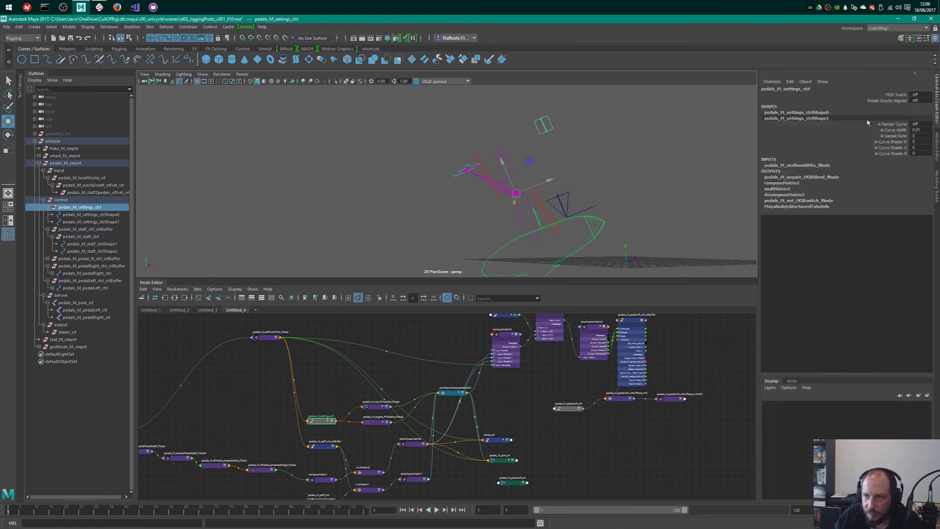
pyautogui.click(899, 95)
pyautogui.moveTo(697, 153); pyautogui.dragTo(724, 154, button='middle')
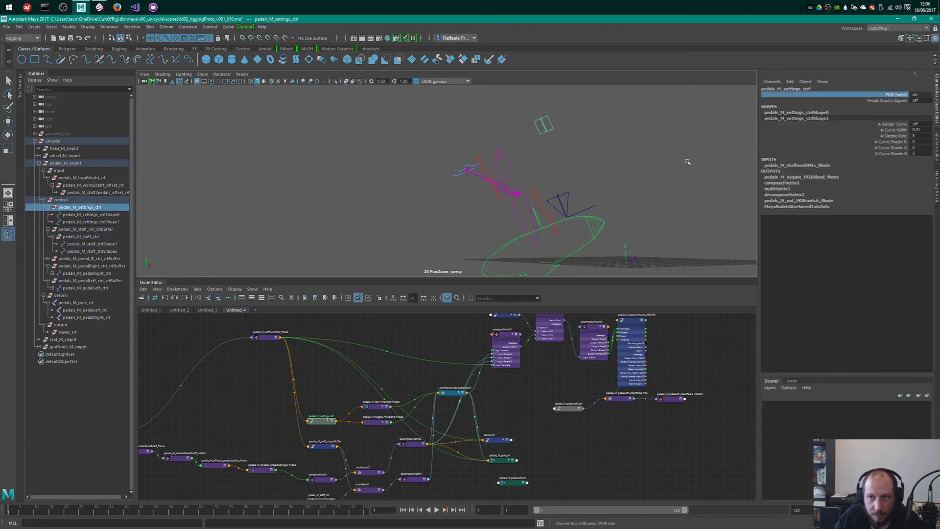
# - Move pedals_M_pedal_IK_ctrl in the YZ plane to test how the staff and left pedal follow in IK
pyautogui.keyDown('alt'); pyautogui.moveTo(637, 176); pyautogui.dragTo(430, 247); pyautogui.keyUp('alt')
pyautogui.click(553, 227)
pyautogui.press('w')
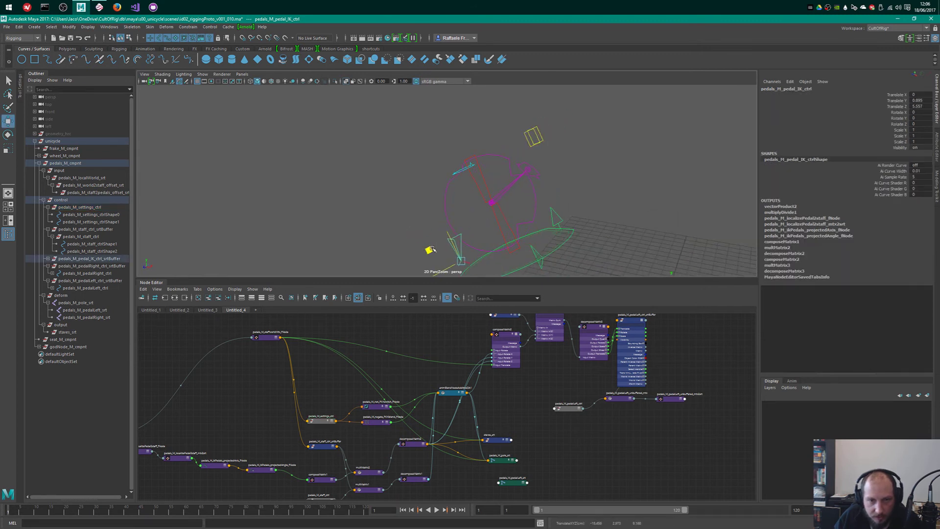
# - Rotate pedals_M_staff_ctrl about 48 degrees around X to test its effect in IK mode, then clear the selection
pyautogui.click(450, 189)
pyautogui.scroll(-2, 445, 185)
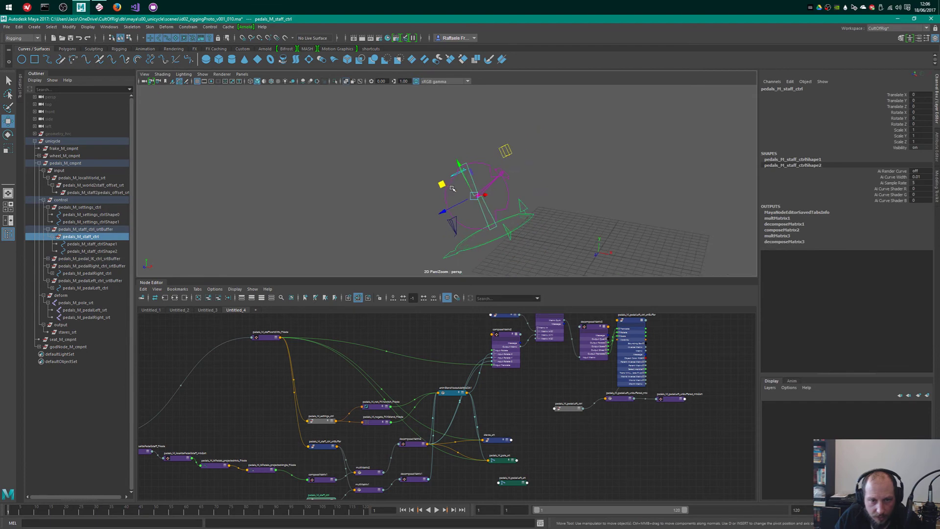
pyautogui.press('e')
pyautogui.moveTo(444, 187); pyautogui.dragTo(438, 214)
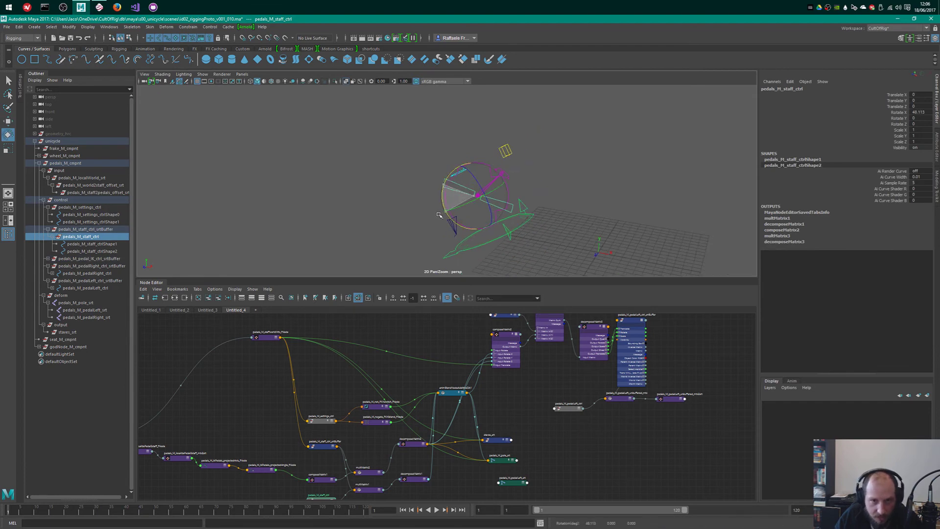
pyautogui.keyDown('alt'); pyautogui.moveTo(501, 215); pyautogui.dragTo(612, 170); pyautogui.keyUp('alt')
pyautogui.click(610, 169)
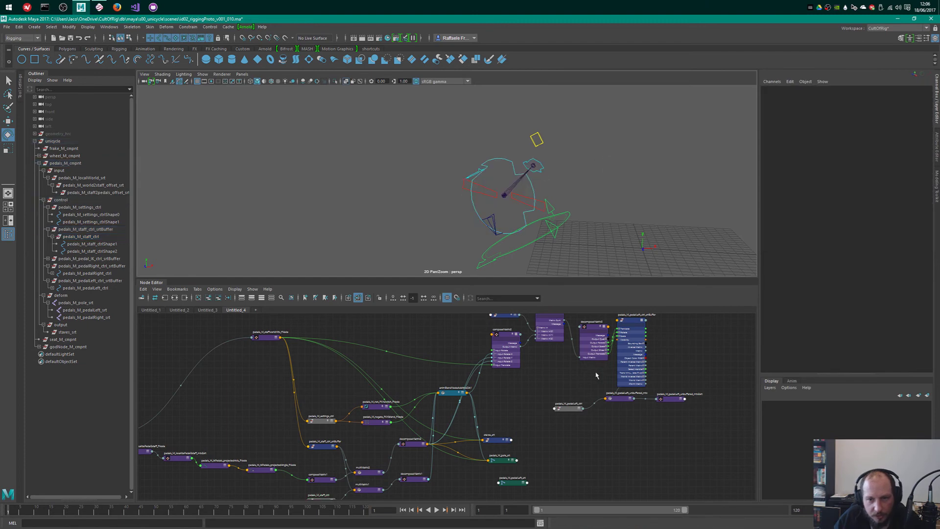
# - Move the pedals_M_pedalLeft_ctrl node and its two unbuffered matrix nodes farther downstream of the left pedal buffer in the graph
pyautogui.click(646, 366)
pyautogui.keyDown('alt'); pyautogui.moveTo(526, 169); pyautogui.dragTo(548, 213); pyautogui.keyUp('alt')
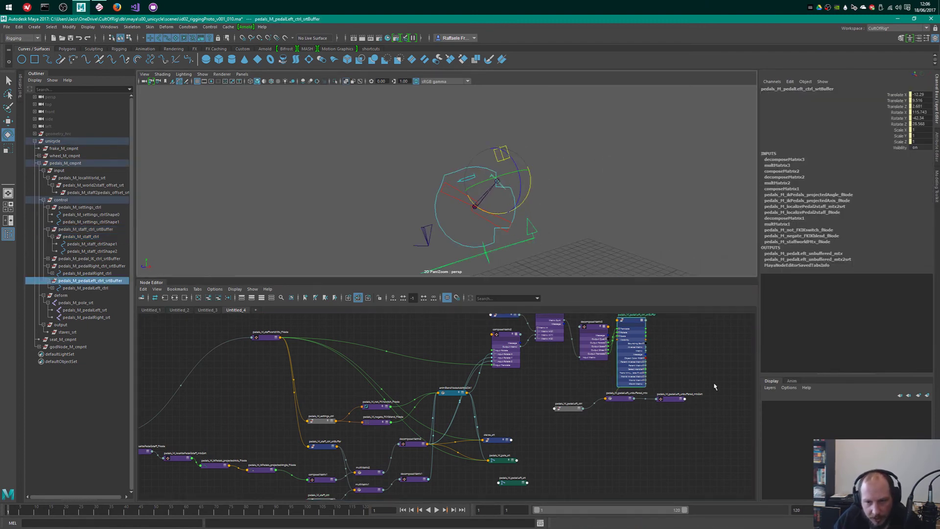
pyautogui.moveTo(533, 393); pyautogui.dragTo(695, 428)
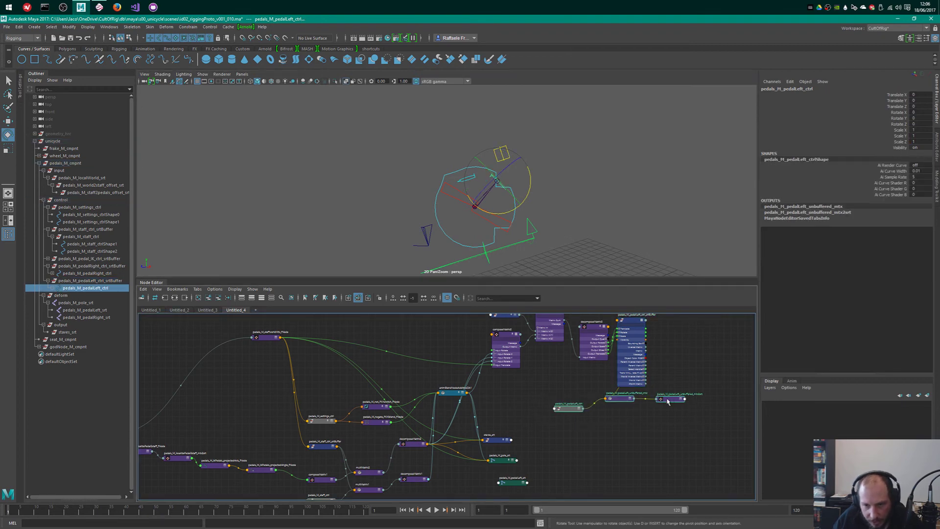
pyautogui.keyDown('alt'); pyautogui.moveTo(667, 400); pyautogui.dragTo(701, 400, button='middle'); pyautogui.keyUp('alt')
pyautogui.moveTo(701, 401); pyautogui.dragTo(768, 393)
pyautogui.keyDown('alt'); pyautogui.moveTo(705, 448); pyautogui.dragTo(647, 402, button='middle'); pyautogui.keyUp('alt')
pyautogui.keyDown('alt'); pyautogui.moveTo(647, 402); pyautogui.dragTo(531, 423, button='right'); pyautogui.keyUp('alt')
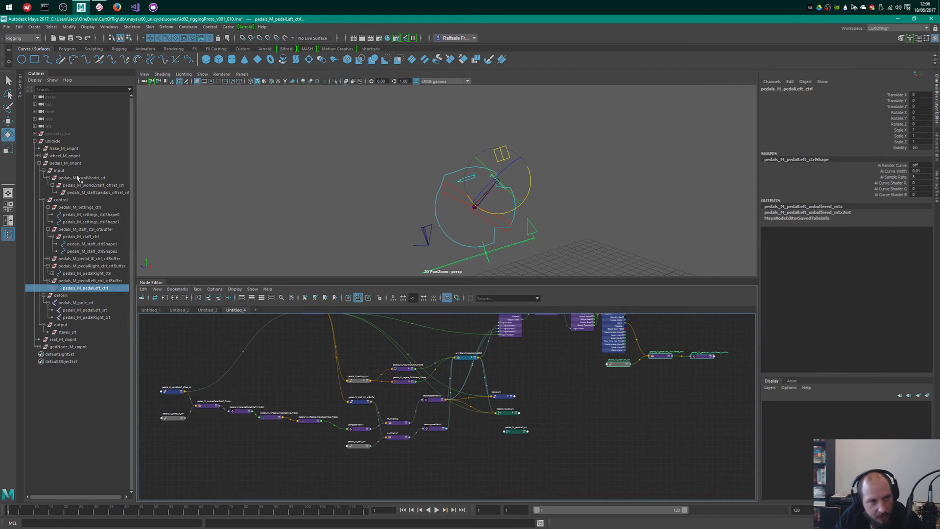
# - Compare the positions and axes of pedals_M_world2staff_offset_srt and its child pedals_M_staff2pedals_offset_srt on the rig
pyautogui.click(122, 185)
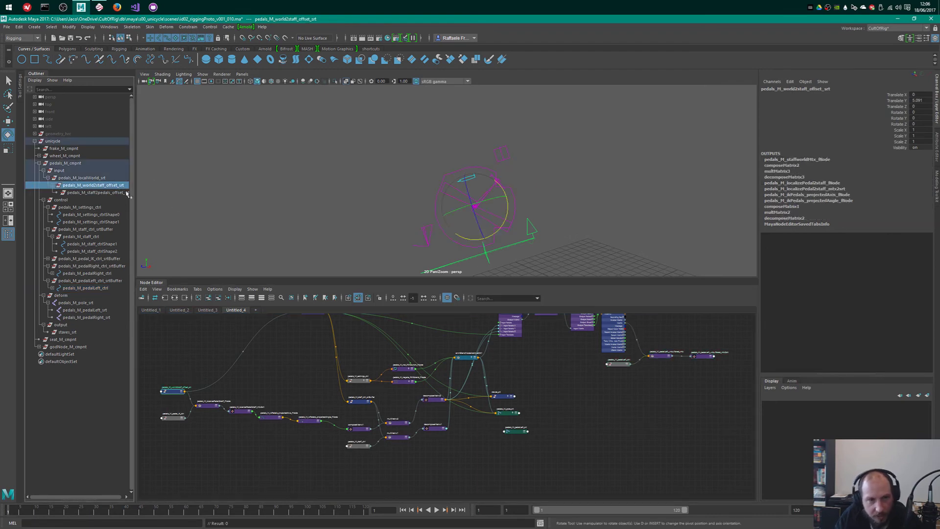
pyautogui.keyDown('alt'); pyautogui.moveTo(518, 206); pyautogui.dragTo(537, 197); pyautogui.keyUp('alt')
pyautogui.press('w')
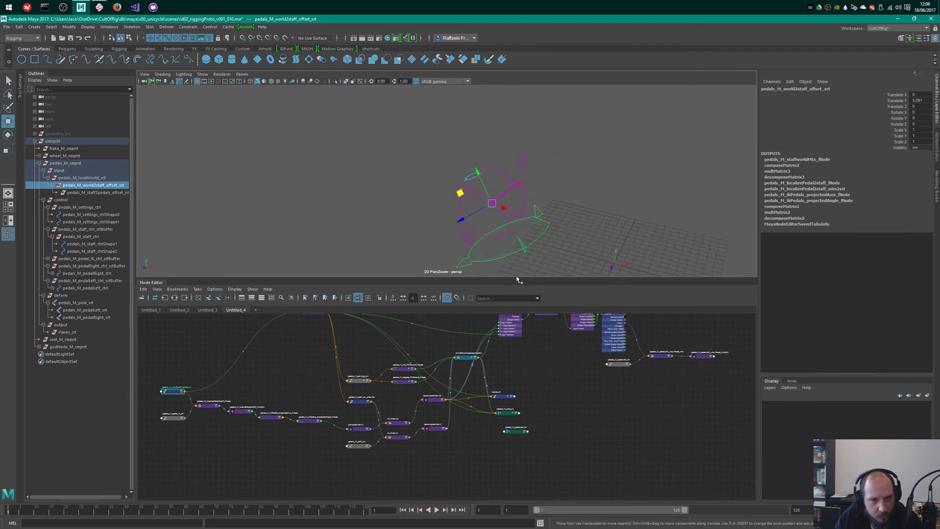
pyautogui.keyDown('alt'); pyautogui.moveTo(517, 230); pyautogui.dragTo(500, 209, button='middle'); pyautogui.keyUp('alt')
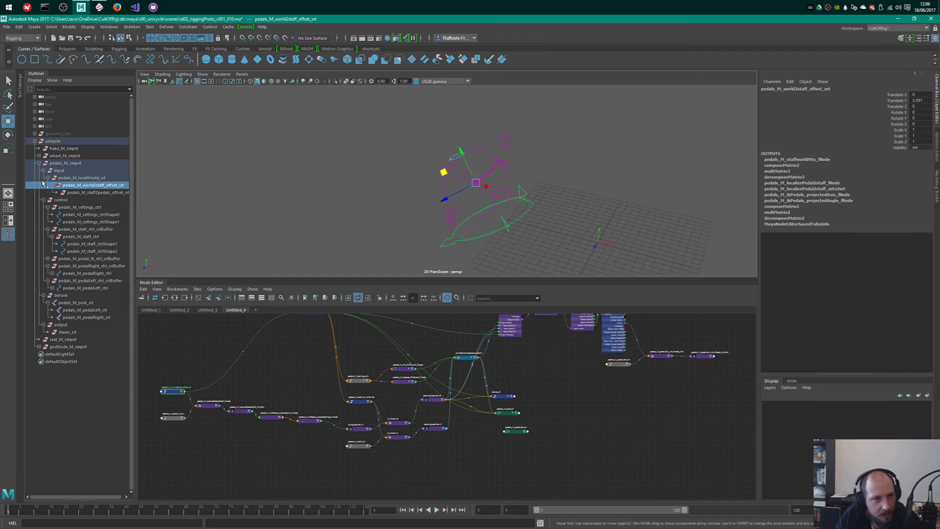
pyautogui.click(97, 193)
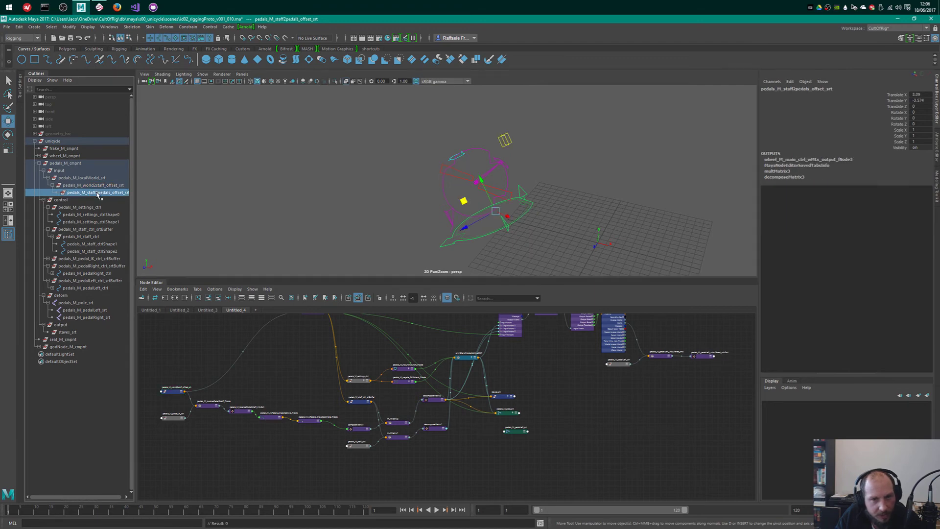
pyautogui.click(88, 180)
pyautogui.click(91, 186)
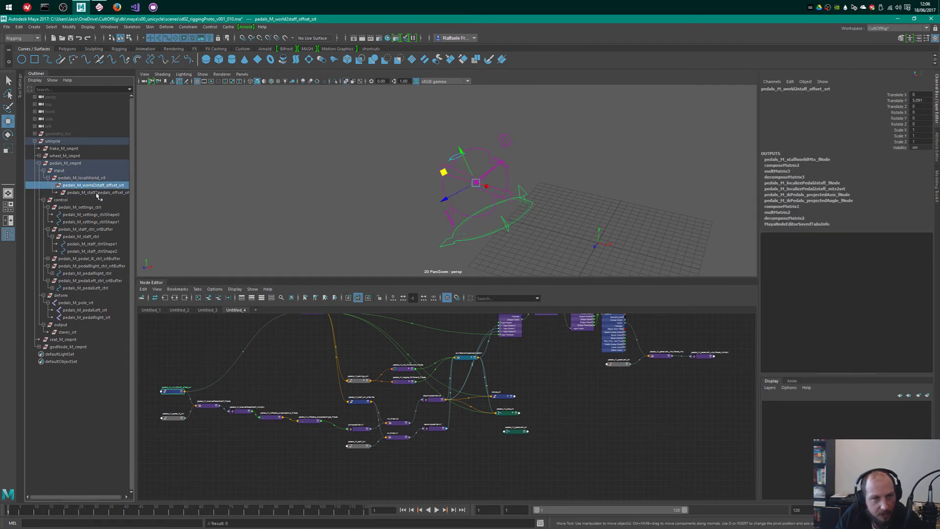
pyautogui.click(99, 193)
pyautogui.keyDown('alt'); pyautogui.moveTo(553, 231); pyautogui.dragTo(571, 216); pyautogui.keyUp('alt')
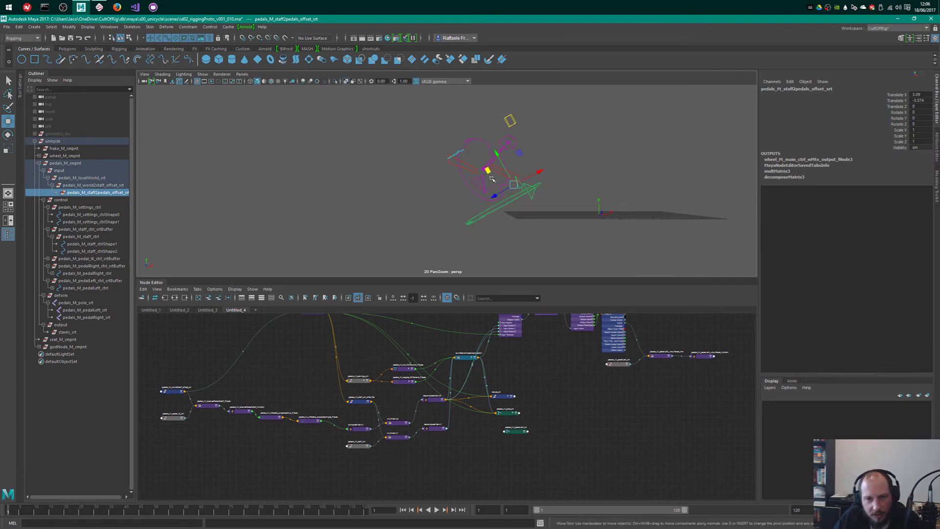
pyautogui.keyDown('alt'); pyautogui.moveTo(492, 178); pyautogui.dragTo(493, 176); pyautogui.keyUp('alt')
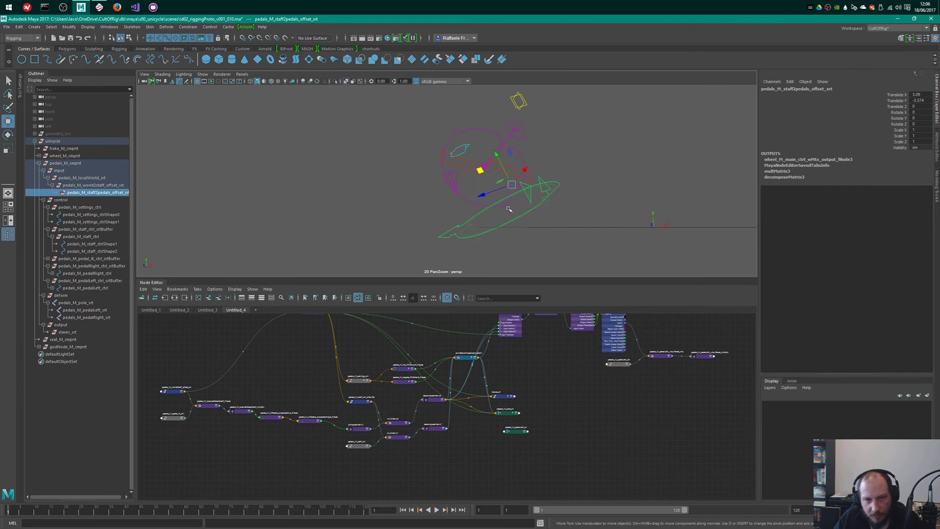
pyautogui.keyDown('alt'); pyautogui.moveTo(484, 148); pyautogui.dragTo(529, 140); pyautogui.keyUp('alt')
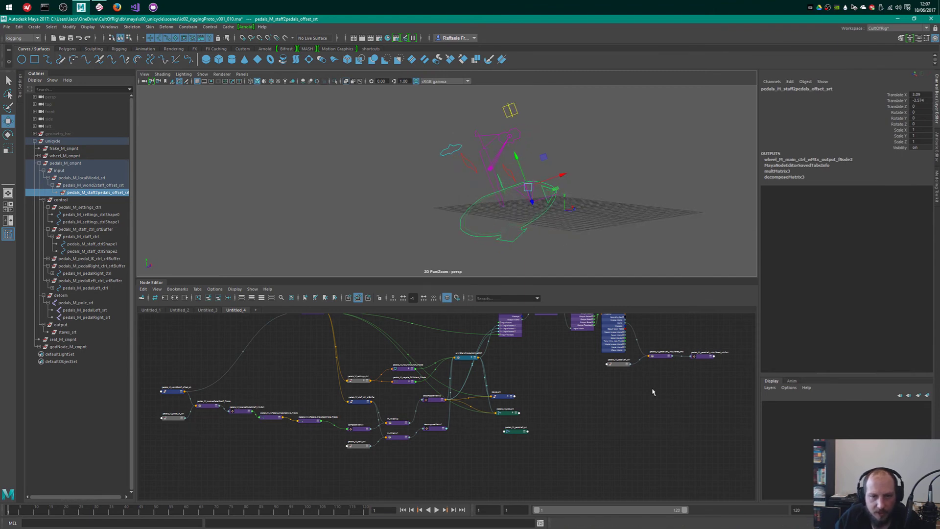
# - Select staves_srt and examine its orientation on the rig and the matrix nodes feeding the left pedal buffer
pyautogui.keyDown('alt'); pyautogui.moveTo(585, 370); pyautogui.dragTo(575, 411, button='middle'); pyautogui.keyUp('alt')
pyautogui.click(492, 437)
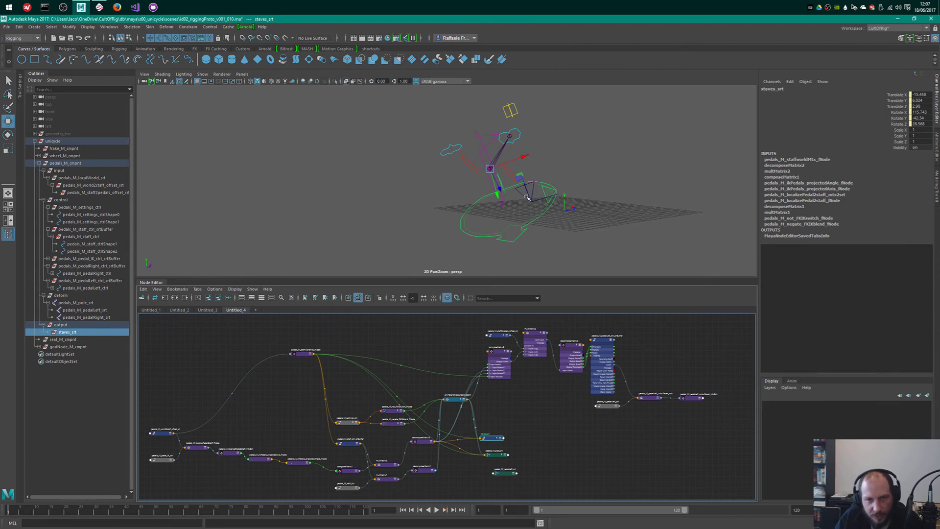
pyautogui.keyDown('alt'); pyautogui.moveTo(526, 198); pyautogui.dragTo(512, 176); pyautogui.keyUp('alt')
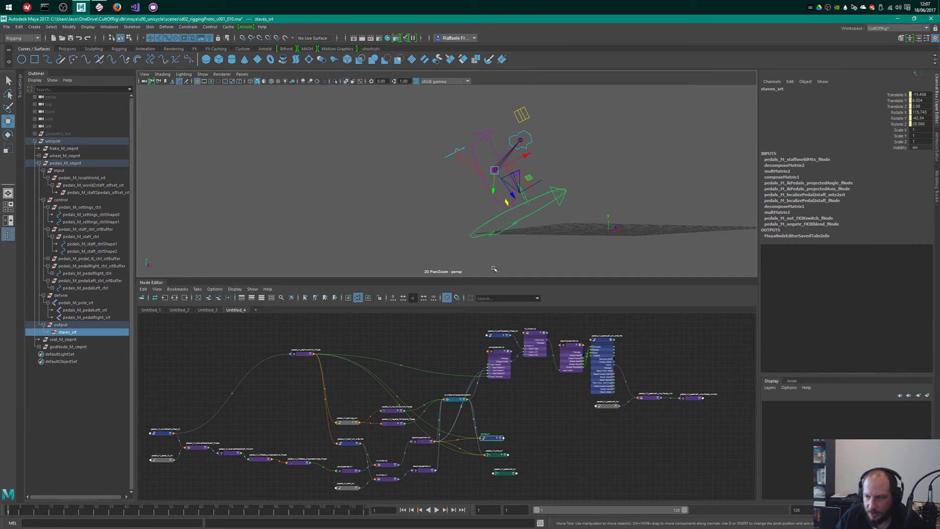
pyautogui.keyDown('alt'); pyautogui.moveTo(575, 381); pyautogui.dragTo(629, 299, button='right'); pyautogui.keyUp('alt')
pyautogui.keyDown('alt'); pyautogui.moveTo(628, 300); pyautogui.dragTo(581, 343, button='middle'); pyautogui.keyUp('alt')
pyautogui.moveTo(568, 365); pyautogui.dragTo(577, 368)
# - Select pedals_M_pedal_IK_ctrl and move it near the wheel to test how the left pedal follows
pyautogui.keyDown('alt'); pyautogui.moveTo(545, 199); pyautogui.dragTo(498, 228); pyautogui.keyUp('alt')
pyautogui.click(479, 196)
pyautogui.keyDown('shift'); pyautogui.click(507, 210); pyautogui.keyUp('shift')
pyautogui.click(576, 162)
pyautogui.click(439, 209)
pyautogui.moveTo(436, 236); pyautogui.dragTo(509, 240)
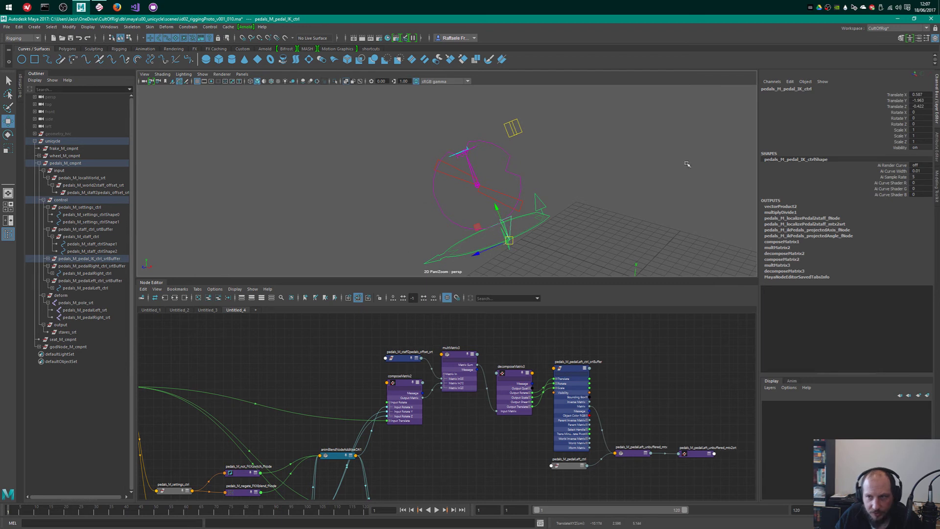
# - Set pedals_M_pedal_IK_ctrl's Translate X, Y and Z to 0, then try another test move and undo it
pyautogui.moveTo(914, 96); pyautogui.dragTo(921, 108)
pyautogui.write('0')
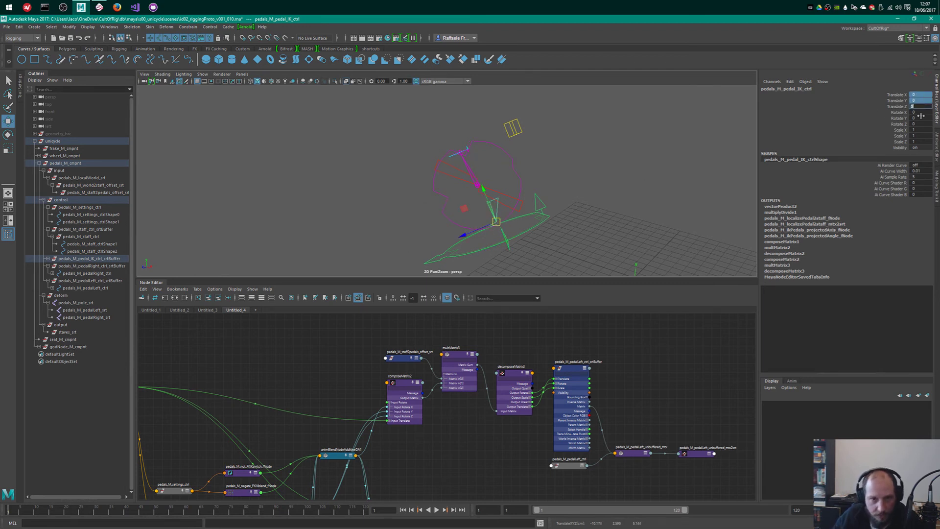
pyautogui.press('Return')
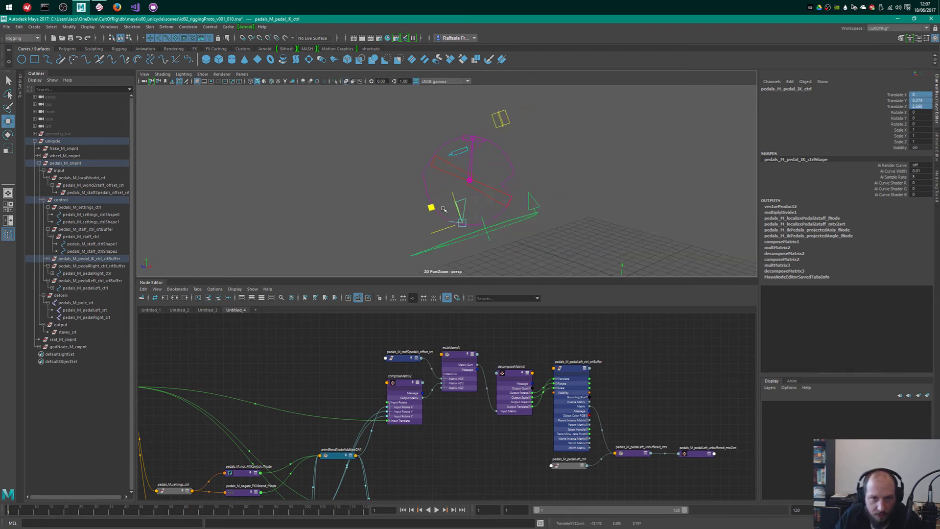
pyautogui.hotkey('ctrl', 'z')
pyautogui.keyDown('alt'); pyautogui.moveTo(492, 189); pyautogui.dragTo(525, 160); pyautogui.keyUp('alt')
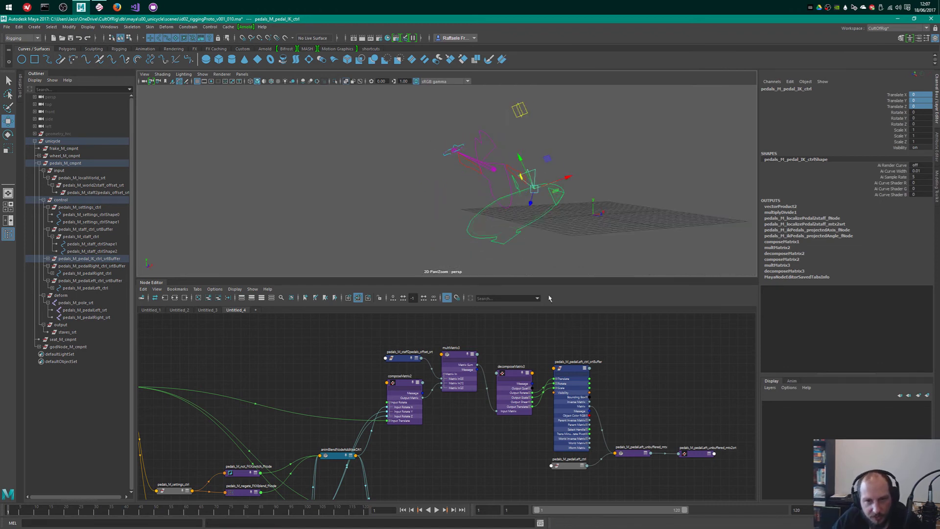
# - Compare pedals_M_staff2pedals_offset_srt with its parent pedals_M_world2staff_offset_srt on the rig, viewing their positions and axes from several angles
pyautogui.keyDown('alt'); pyautogui.moveTo(501, 170); pyautogui.dragTo(519, 153); pyautogui.keyUp('alt')
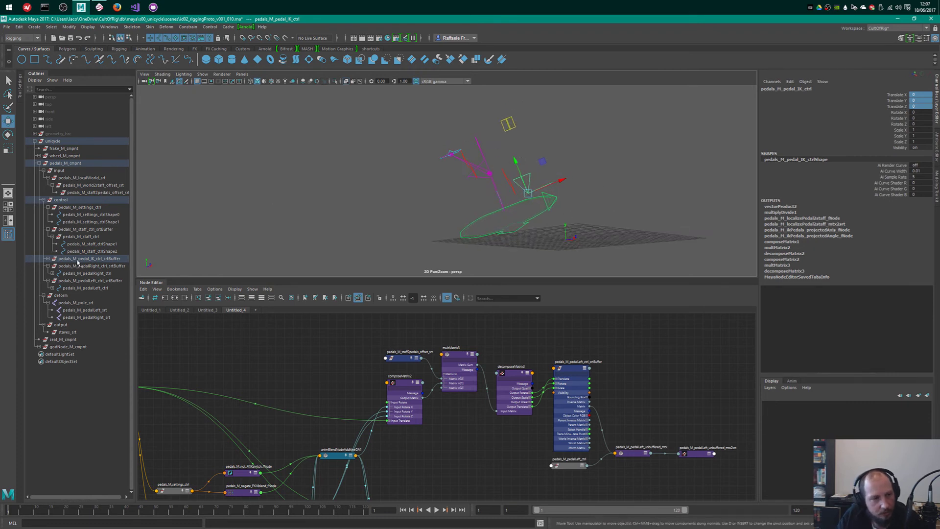
pyautogui.click(92, 193)
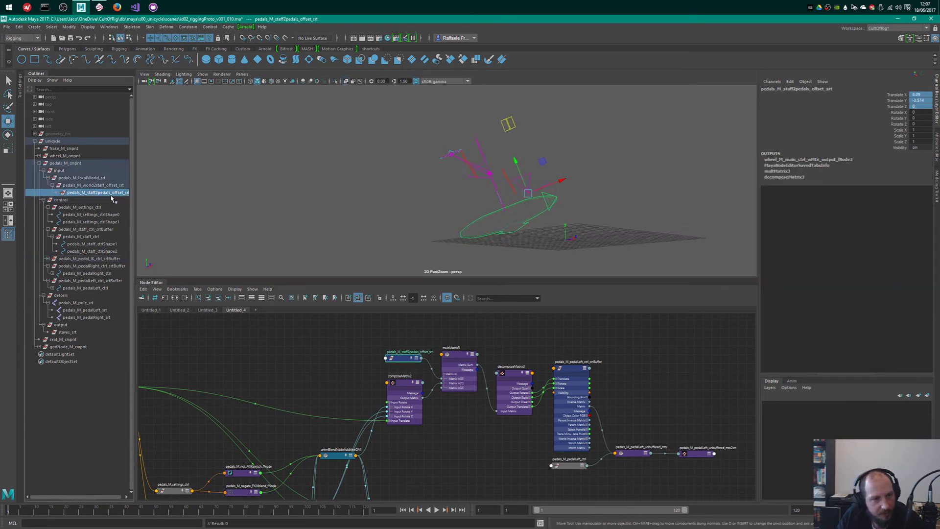
pyautogui.click(85, 187)
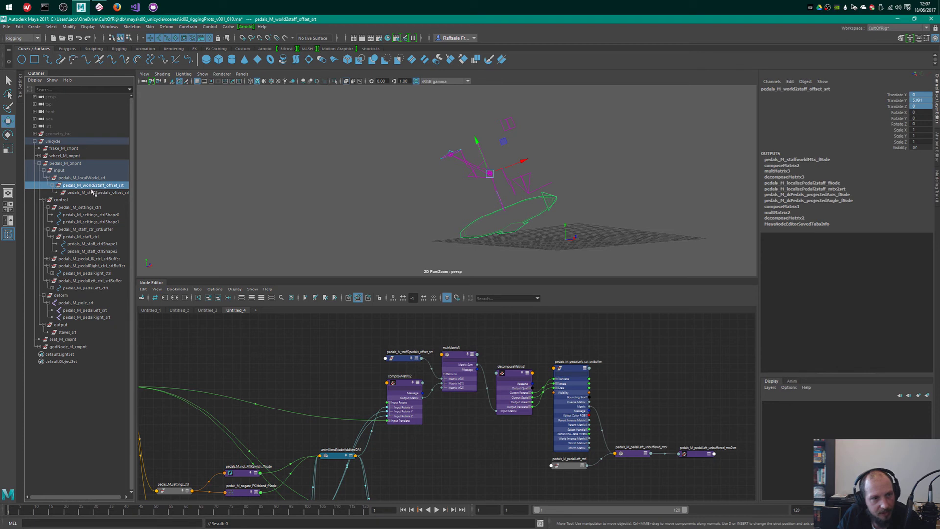
pyautogui.click(94, 192)
pyautogui.keyDown('alt'); pyautogui.moveTo(509, 155); pyautogui.dragTo(580, 209); pyautogui.keyUp('alt')
pyautogui.keyDown('alt'); pyautogui.moveTo(559, 165); pyautogui.dragTo(445, 166); pyautogui.keyUp('alt')
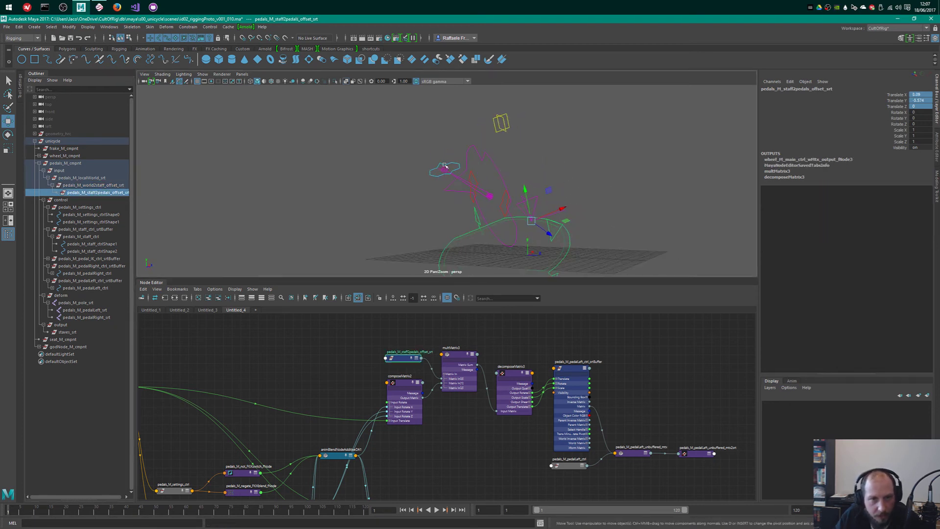
pyautogui.moveTo(545, 218)
pyautogui.keyDown('alt'); pyautogui.mouseDown()
pyautogui.moveTo(545, 210)
pyautogui.moveTo(610, 217)
pyautogui.moveTo(576, 198)
pyautogui.moveTo(535, 216)
pyautogui.mouseUp(); pyautogui.keyUp('alt')
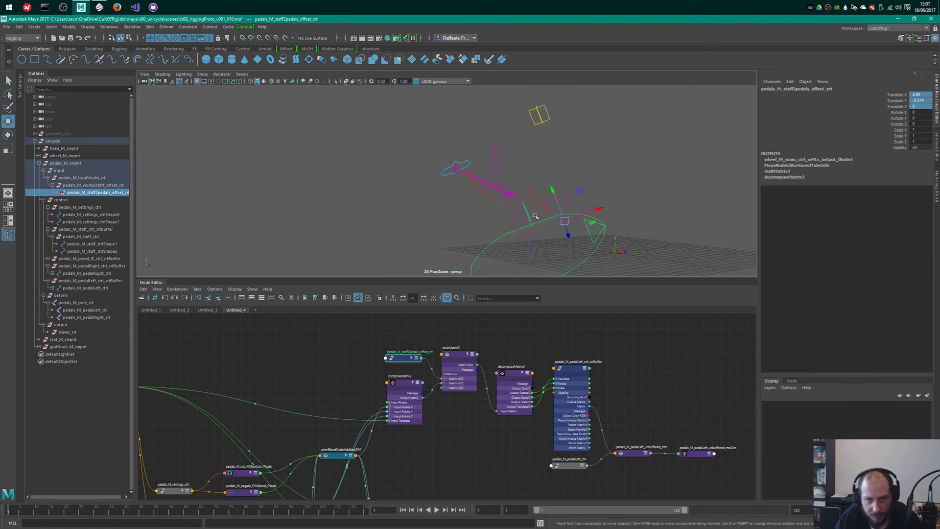
# - Try negating Translate X and Translate Y of pedals_M_staff2pedals_offset_srt, undo both changes and clear the selection
pyautogui.doubleClick(915, 94)
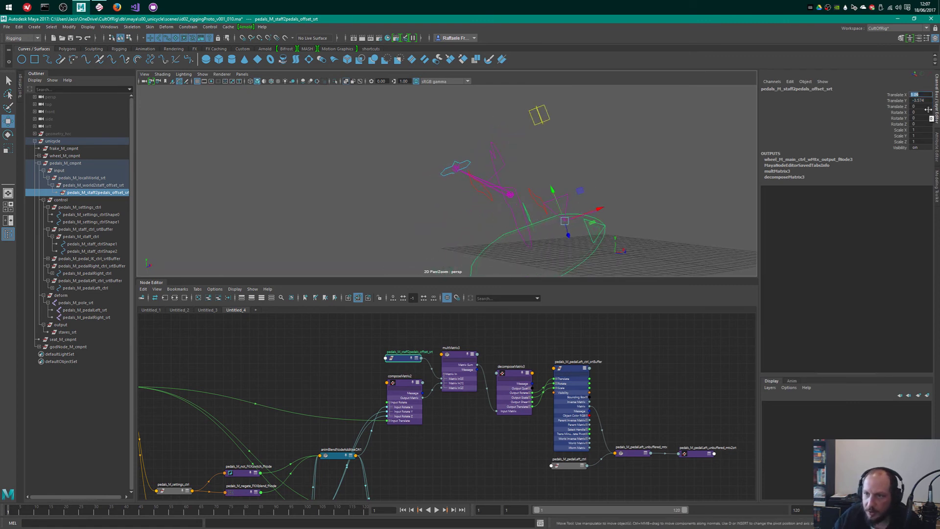
pyautogui.write('-')
pyautogui.press('Tab')
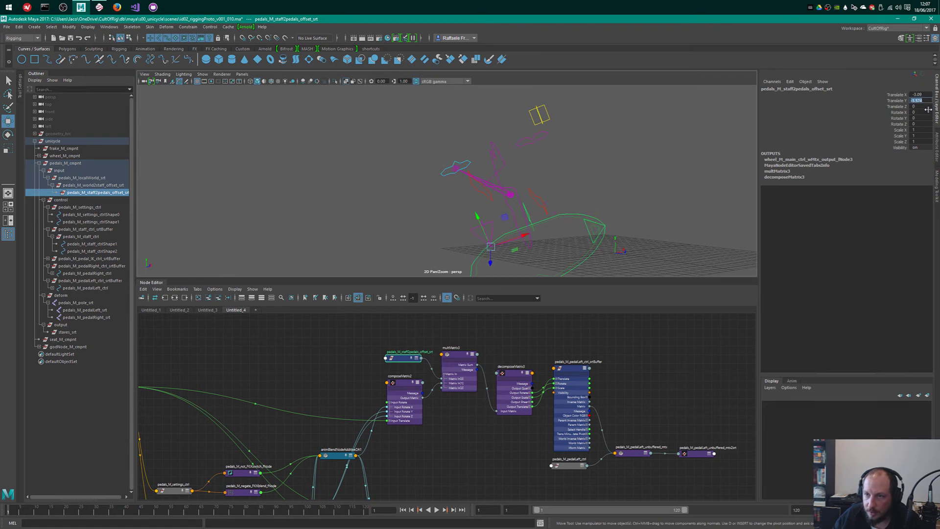
pyautogui.press('Return')
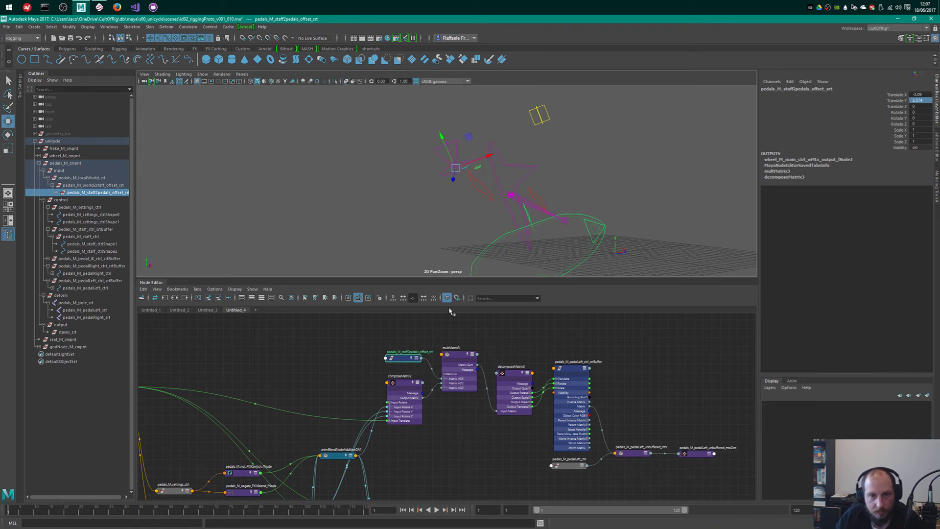
pyautogui.click(592, 186)
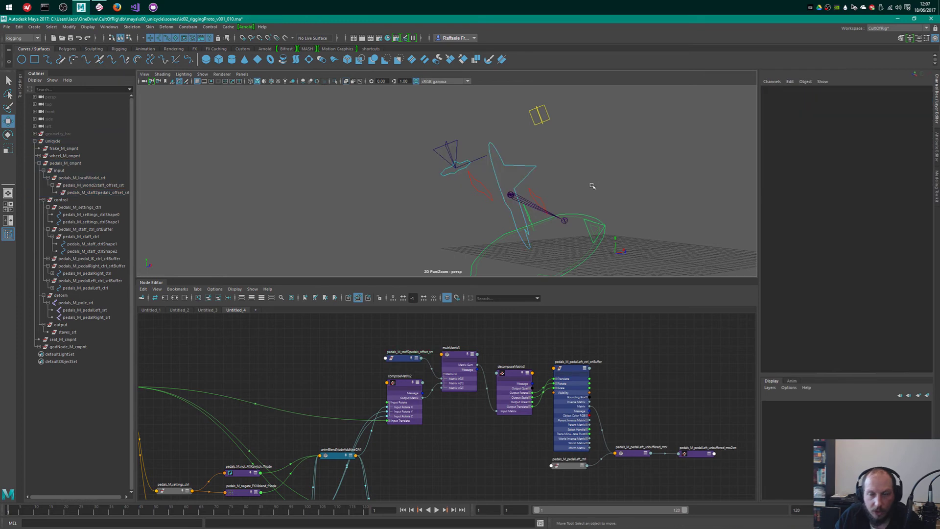
pyautogui.hotkey('ctrl', 'z')
pyautogui.hotkey('ctrl', 'z')
pyautogui.hotkey('ctrl', 'z')
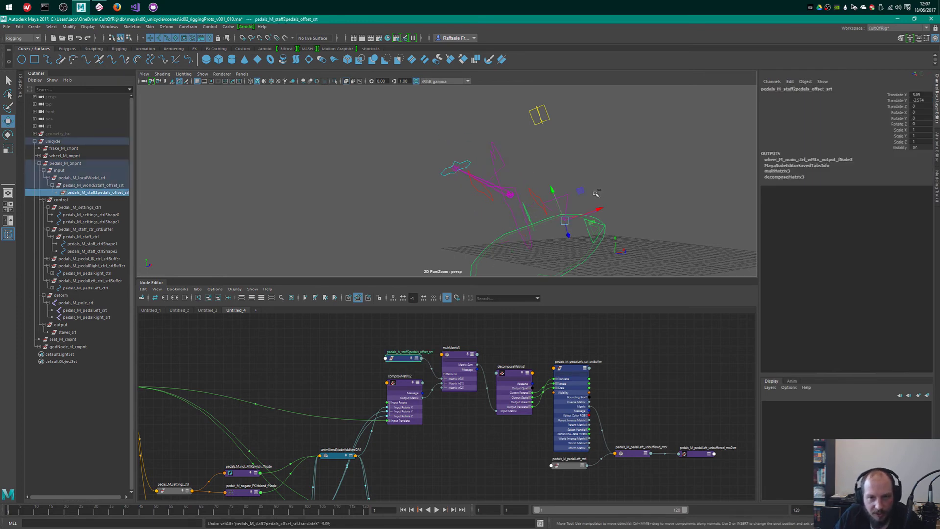
pyautogui.click(629, 160)
# - Move the pedals_M_staff2pedals_offset_srt node away from composeMatrix2 in the graph and expand it to show all its attributes
pyautogui.keyDown('alt'); pyautogui.moveTo(635, 382); pyautogui.dragTo(627, 346, button='middle'); pyautogui.keyUp('alt')
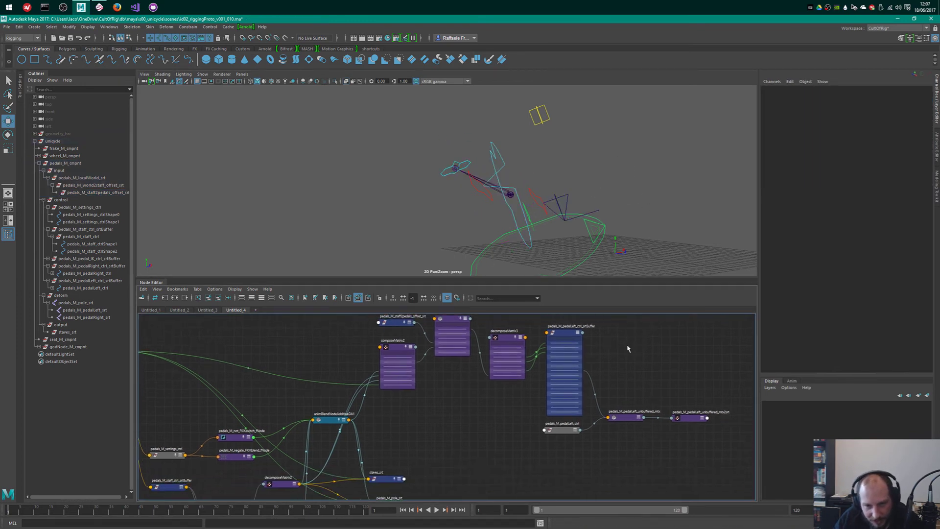
pyautogui.scroll(2, 628, 355)
pyautogui.keyDown('alt'); pyautogui.moveTo(429, 417); pyautogui.dragTo(558, 453, button='middle'); pyautogui.keyUp('alt')
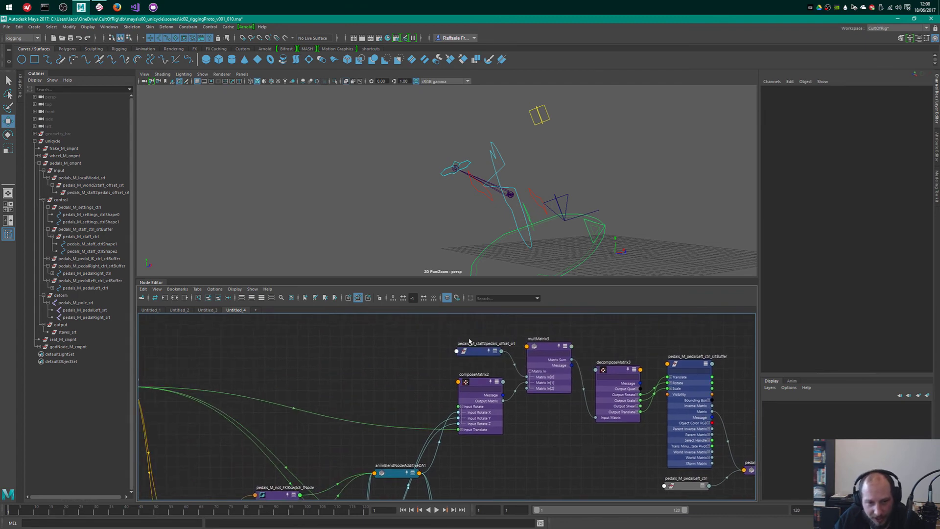
pyautogui.moveTo(475, 347); pyautogui.dragTo(435, 344)
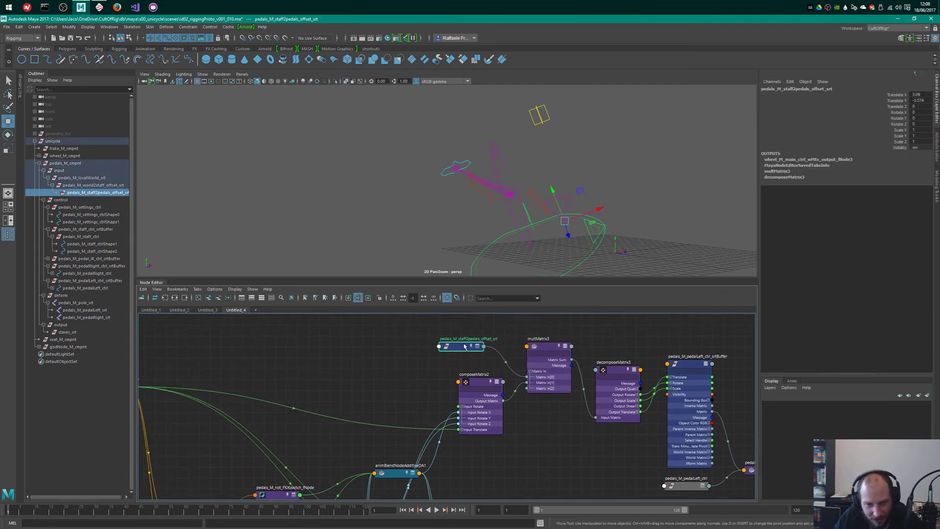
pyautogui.press('3')
pyautogui.moveTo(462, 345); pyautogui.dragTo(396, 330)
pyautogui.keyDown('alt'); pyautogui.moveTo(417, 347); pyautogui.dragTo(521, 358, button='right'); pyautogui.keyUp('alt')
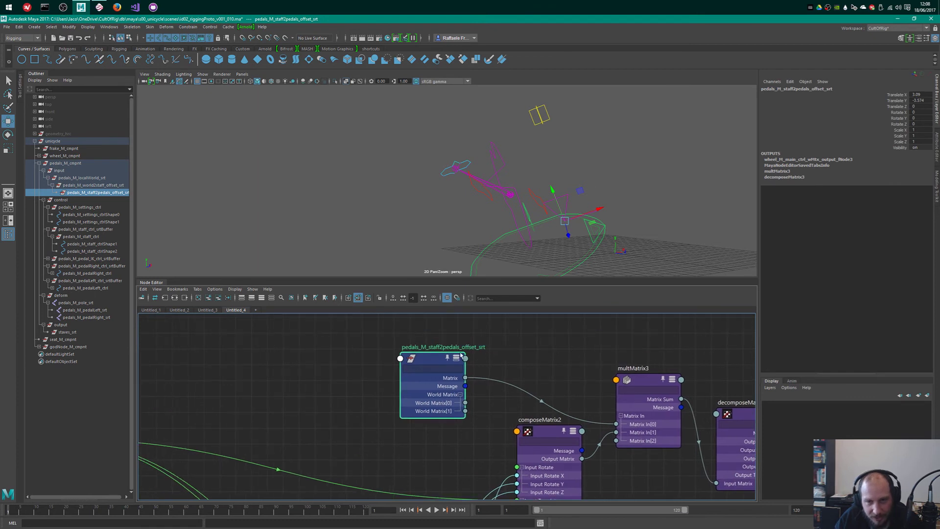
pyautogui.moveTo(418, 365); pyautogui.dragTo(405, 356)
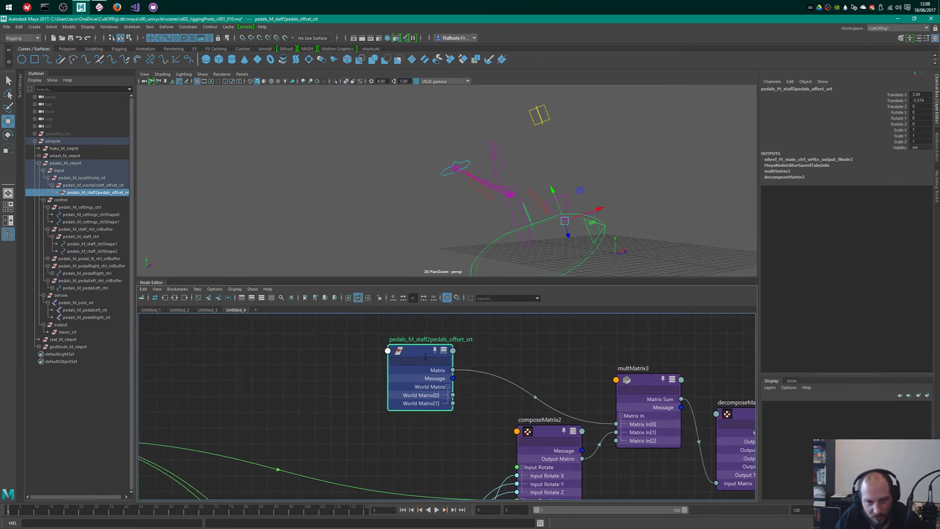
pyautogui.press('3')
pyautogui.scroll(2, 441, 386)
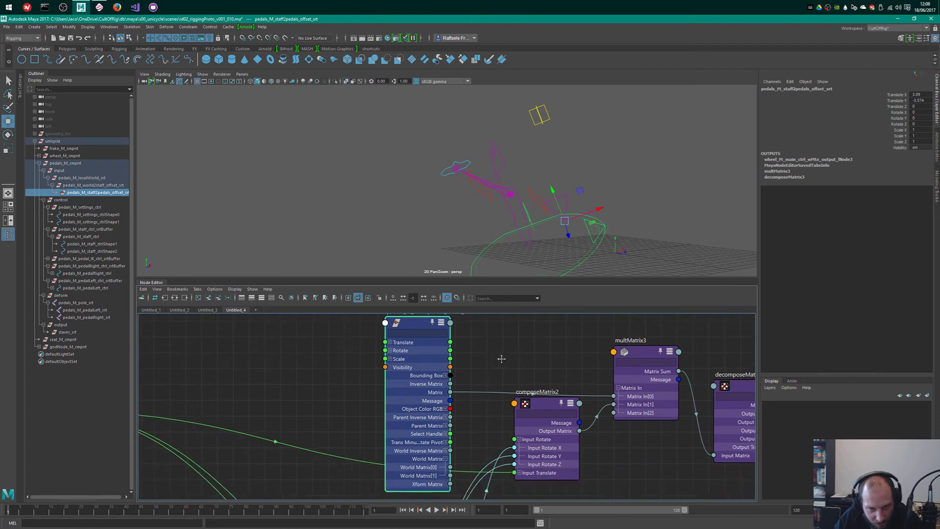
# - Connect the Inverse Matrix of pedals_M_staff2pedals_offset_srt to multMatrix3's Matrix In[0], then collapse the node and place it above composeMatrix2
pyautogui.moveTo(454, 386); pyautogui.dragTo(635, 399)
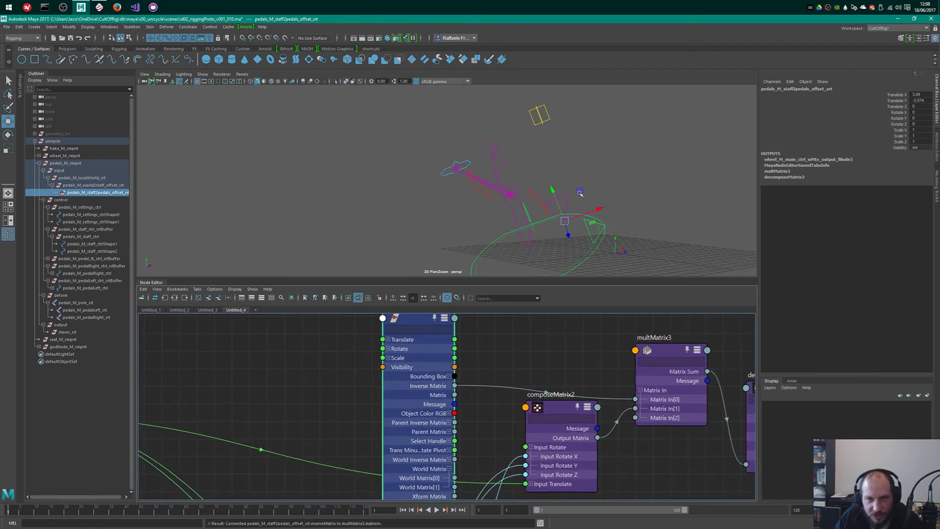
pyautogui.press('1')
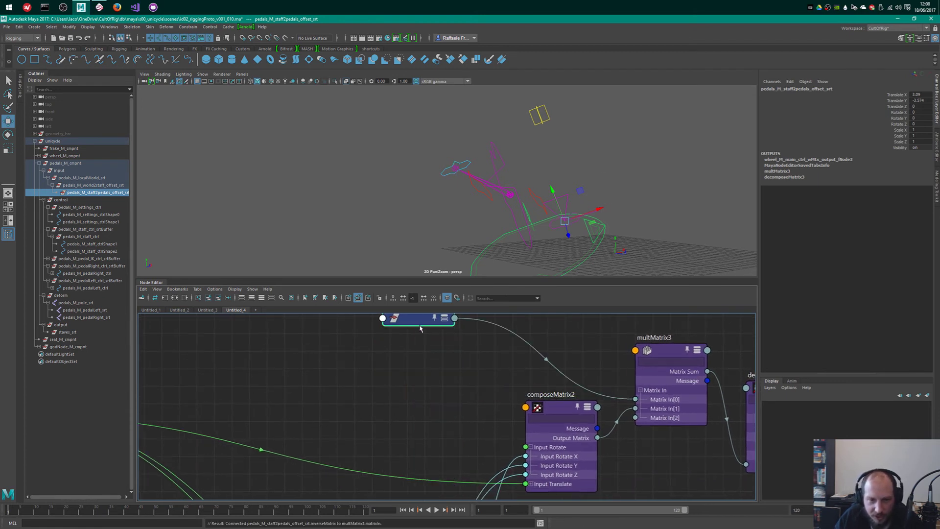
pyautogui.moveTo(416, 319); pyautogui.dragTo(562, 377)
pyautogui.keyDown('alt'); pyautogui.moveTo(514, 195); pyautogui.dragTo(532, 207); pyautogui.keyUp('alt')
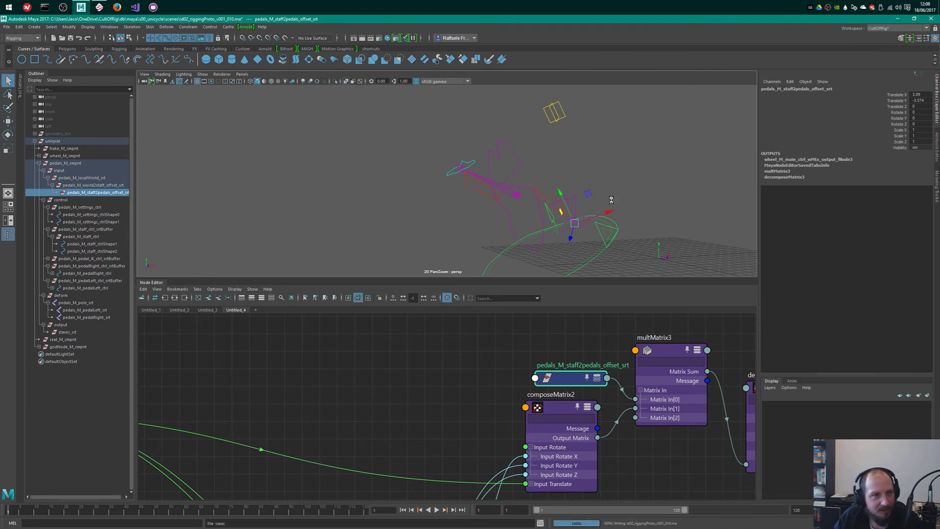
pyautogui.keyDown('alt'); pyautogui.moveTo(616, 223); pyautogui.dragTo(584, 208, button='middle'); pyautogui.keyUp('alt')
pyautogui.moveTo(568, 379); pyautogui.dragTo(550, 369)
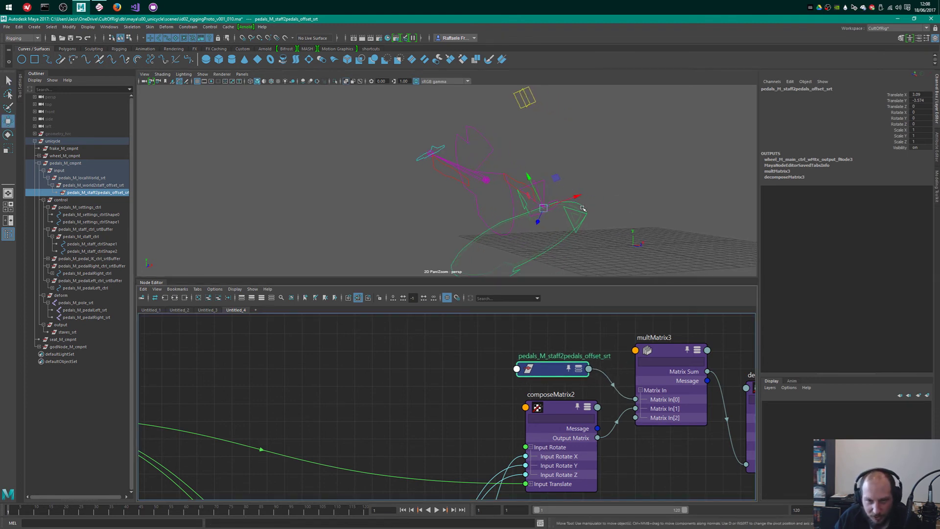
# - Examine the left pedal's placement relative to the staff and wheel from several angles, then reselect pedals_M_staff2pedals_offset_srt
pyautogui.keyDown('alt'); pyautogui.moveTo(583, 208); pyautogui.dragTo(587, 167); pyautogui.keyUp('alt')
pyautogui.click(566, 198)
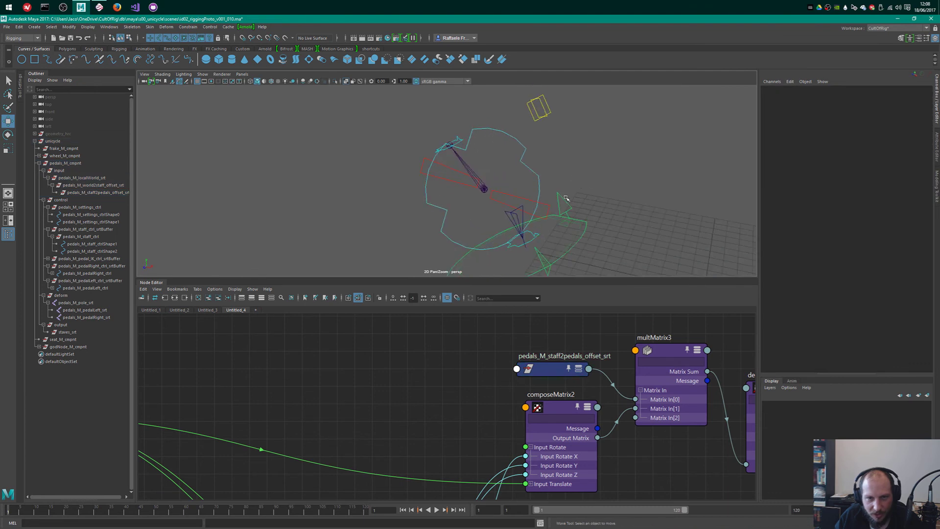
pyautogui.keyDown('alt'); pyautogui.moveTo(566, 198); pyautogui.dragTo(625, 190); pyautogui.keyUp('alt')
pyautogui.keyDown('alt'); pyautogui.moveTo(517, 214); pyautogui.dragTo(593, 183); pyautogui.keyUp('alt')
pyautogui.click(548, 368)
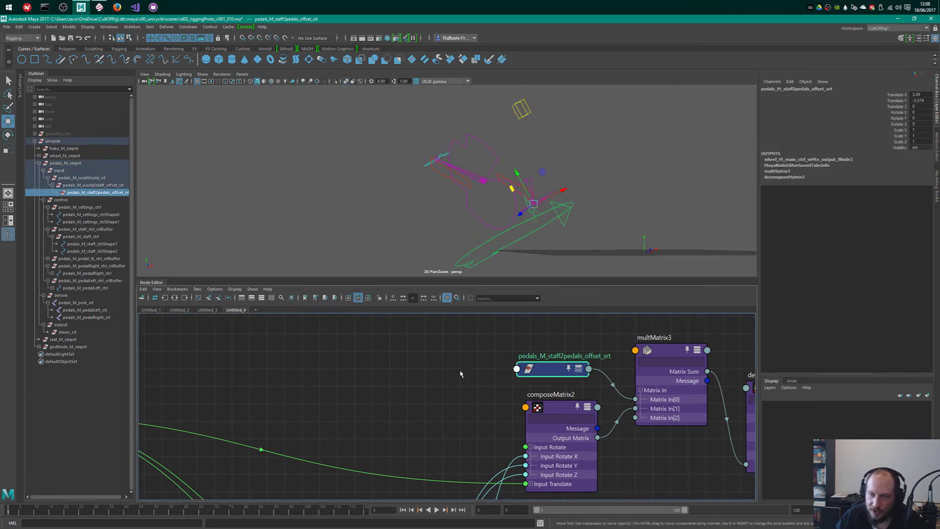
# - Switch to the Mischief blackboard, make its canvas opaque and shift the existing sketches aside to free drawing space
pyautogui.click(99, 7)
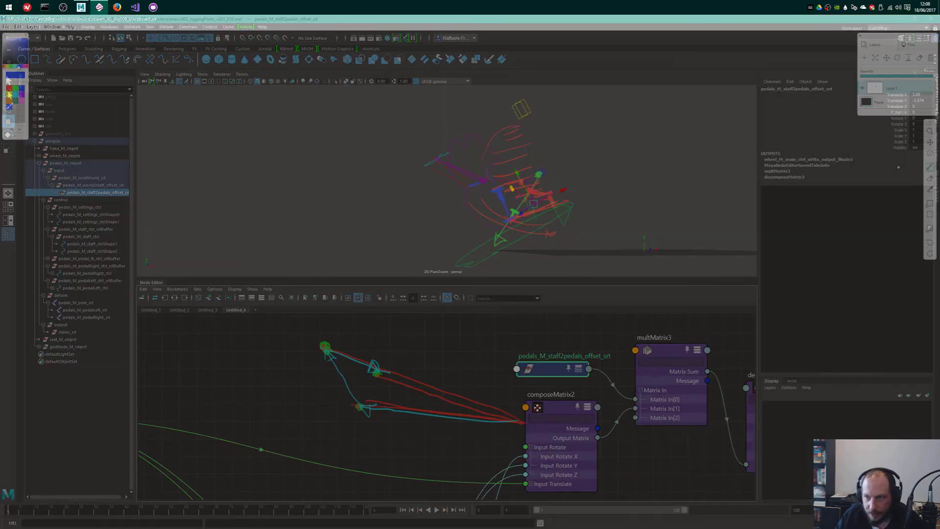
pyautogui.click(933, 230)
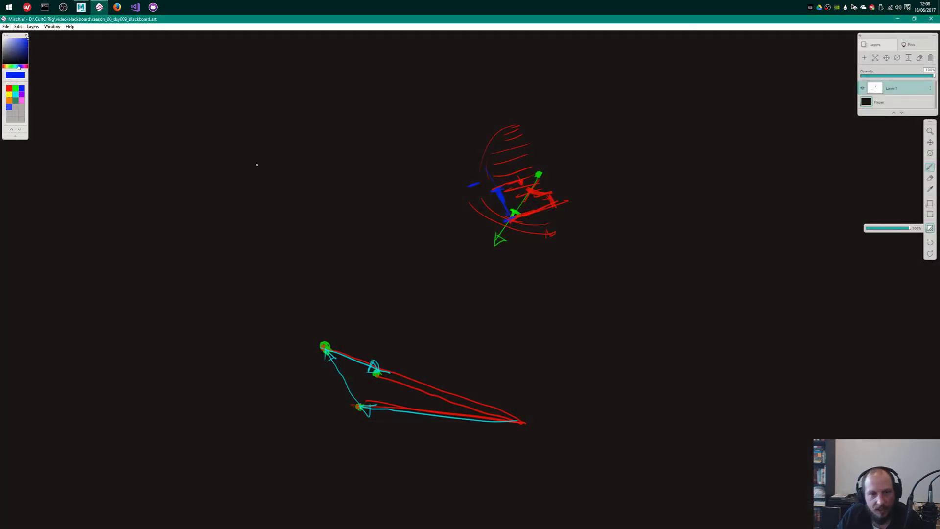
pyautogui.press('space')
pyautogui.moveTo(350, 258); pyautogui.dragTo(580, 296)
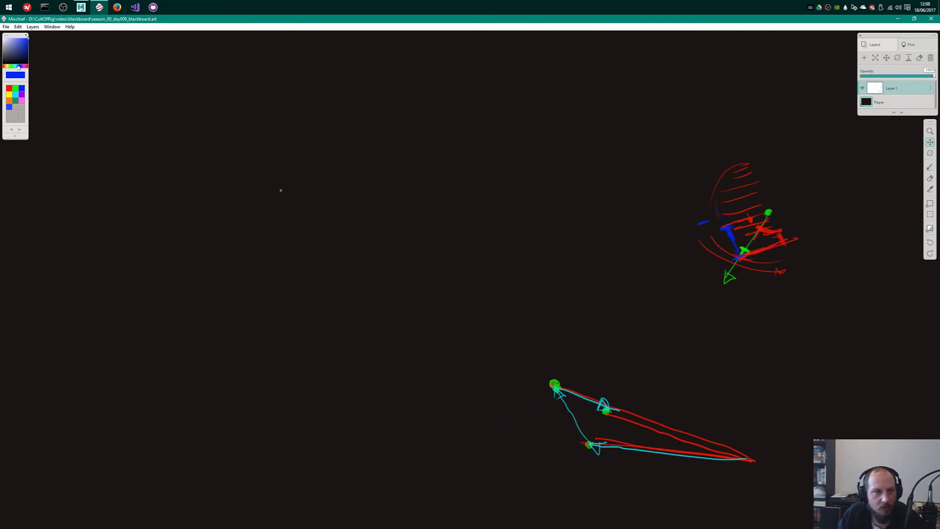
# - Draw a large green rectangular outline for a matrix in the empty canvas area, undoing and redrawing uneven edges
pyautogui.click(16, 89)
pyautogui.moveTo(373, 151)
pyautogui.mouseDown()
pyautogui.moveTo(384, 237)
pyautogui.moveTo(512, 243)
pyautogui.mouseUp()
pyautogui.moveTo(377, 129)
pyautogui.mouseDown()
pyautogui.moveTo(514, 127)
pyautogui.moveTo(517, 236)
pyautogui.mouseUp()
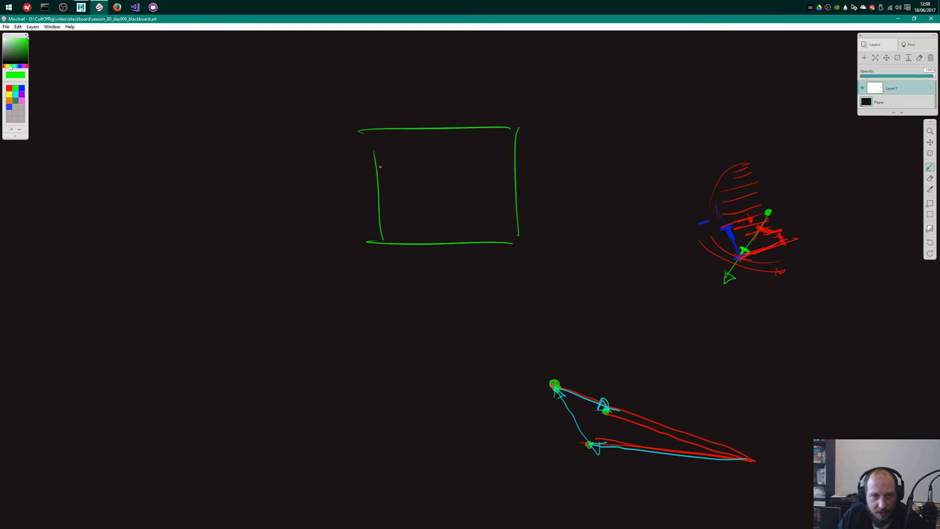
pyautogui.hotkey('ctrl', 'z')
pyautogui.hotkey('ctrl', 'z')
pyautogui.moveTo(358, 130)
pyautogui.mouseDown()
pyautogui.moveTo(365, 250)
pyautogui.moveTo(526, 237)
pyautogui.moveTo(463, 118)
pyautogui.moveTo(503, 118)
pyautogui.moveTo(525, 230)
pyautogui.mouseUp()
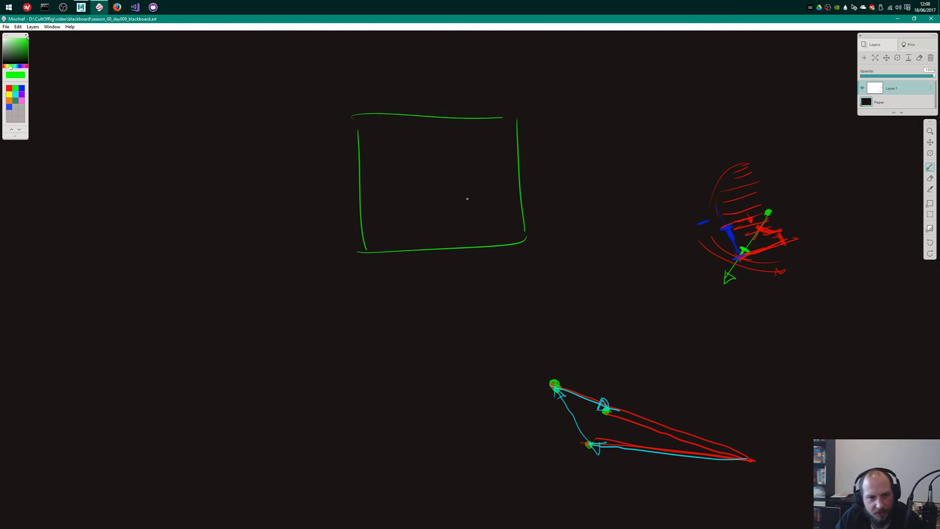
pyautogui.moveTo(350, 147); pyautogui.dragTo(502, 142)
pyautogui.moveTo(357, 165); pyautogui.dragTo(482, 163)
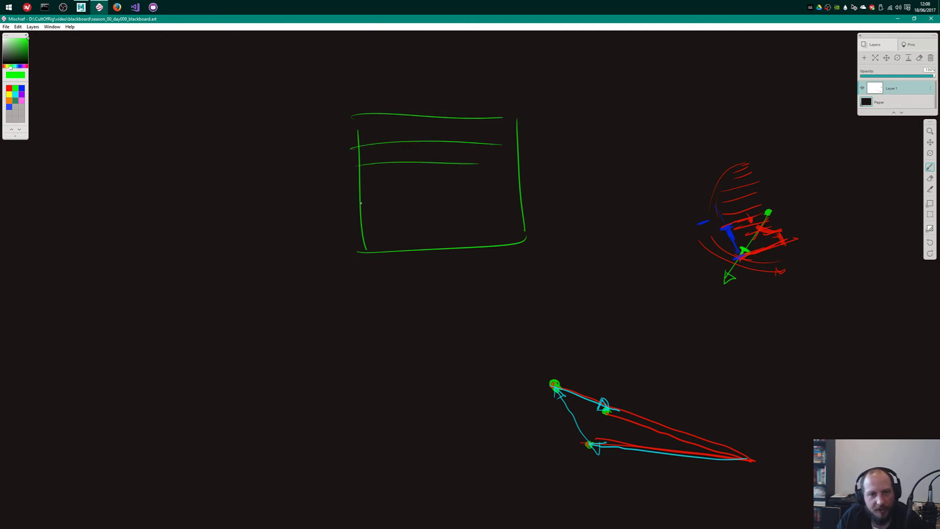
pyautogui.moveTo(366, 201); pyautogui.dragTo(542, 196)
pyautogui.hotkey('ctrl', 'z')
pyautogui.hotkey('ctrl', 'z')
pyautogui.hotkey('ctrl', 'z')
# - Divide the green outline into four rows with three roughly evenly spaced horizontal lines
pyautogui.moveTo(360, 150); pyautogui.dragTo(509, 147)
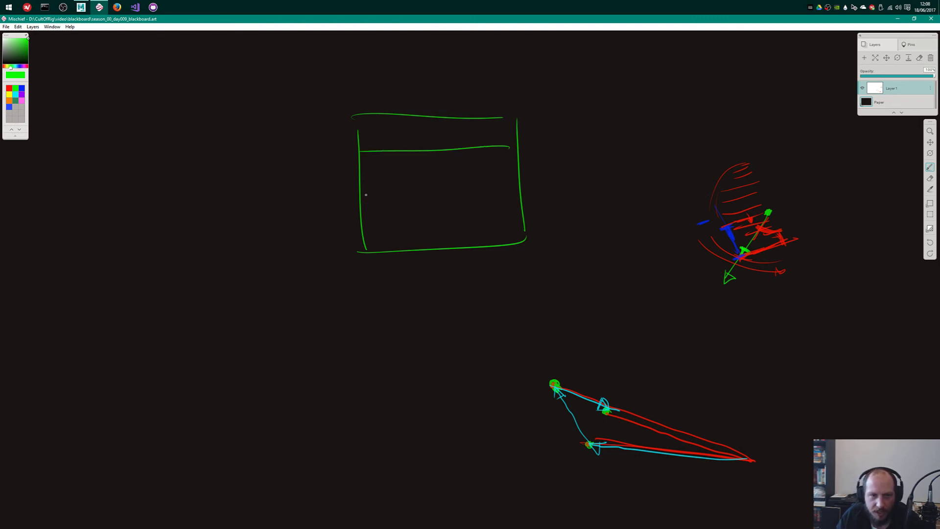
pyautogui.moveTo(356, 191); pyautogui.dragTo(529, 180)
pyautogui.moveTo(359, 216); pyautogui.dragTo(511, 212)
pyautogui.moveTo(401, 128); pyautogui.dragTo(418, 251)
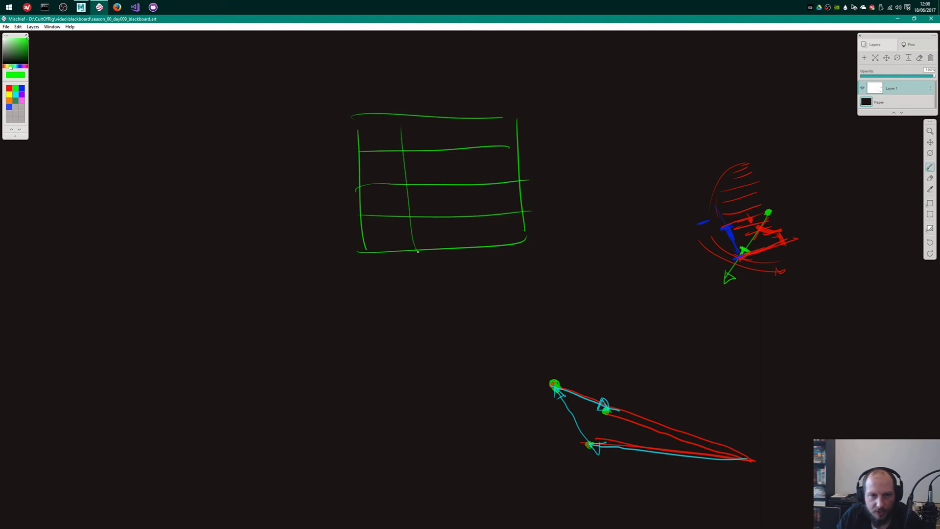
pyautogui.moveTo(432, 119); pyautogui.dragTo(464, 231)
pyautogui.moveTo(490, 114); pyautogui.dragTo(506, 243)
pyautogui.hotkey('ctrl', 'z')
pyautogui.hotkey('ctrl', 'z')
pyautogui.hotkey('ctrl', 'z')
# - Divide the green outline into four columns with three vertical lines to complete the 4x4 matrix grid
pyautogui.moveTo(389, 111); pyautogui.dragTo(415, 267)
pyautogui.moveTo(436, 115); pyautogui.dragTo(457, 244)
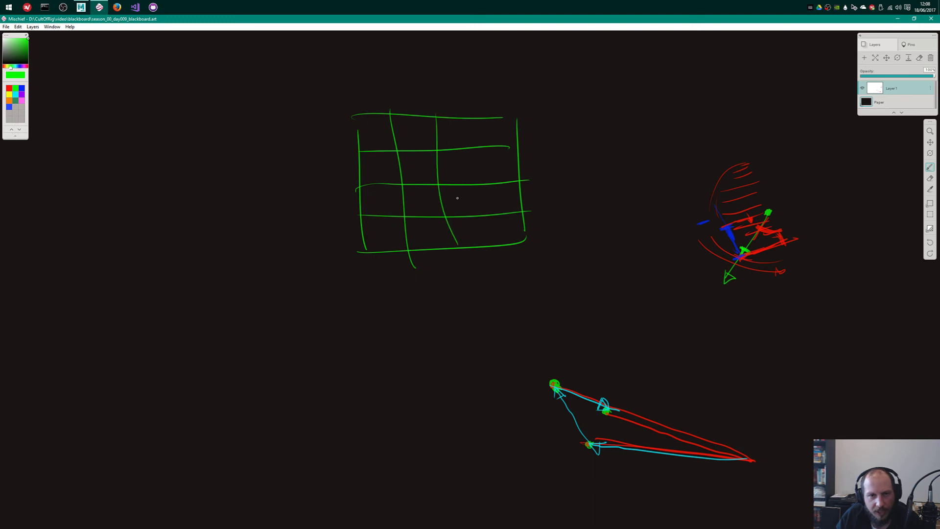
pyautogui.moveTo(479, 111); pyautogui.dragTo(497, 253)
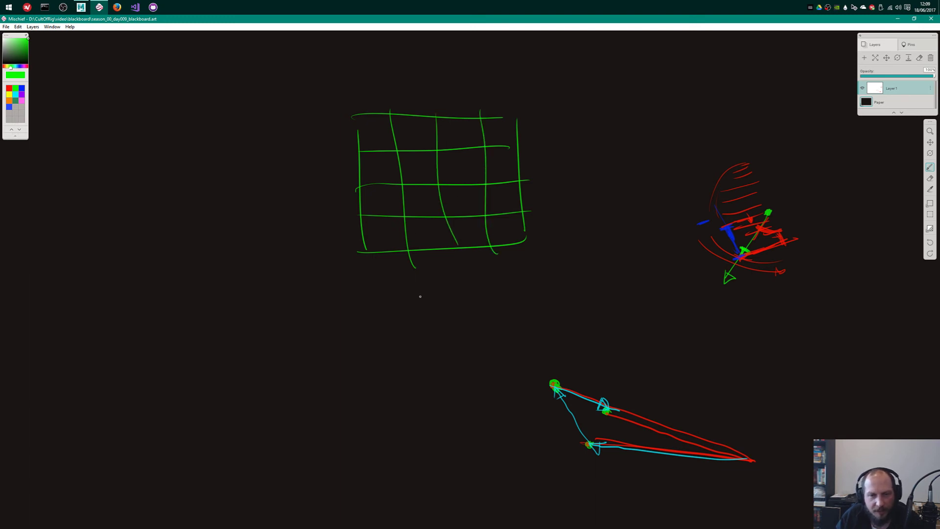
# - Emphasize the bottom row of the matrix grid with a heavier green outline around its four cells
pyautogui.moveTo(351, 219)
pyautogui.mouseDown()
pyautogui.moveTo(524, 212)
pyautogui.moveTo(523, 248)
pyautogui.moveTo(359, 249)
pyautogui.mouseUp()
pyautogui.moveTo(348, 255); pyautogui.dragTo(523, 246)
pyautogui.moveTo(527, 208)
pyautogui.mouseDown()
pyautogui.moveTo(535, 246)
pyautogui.moveTo(440, 254)
pyautogui.mouseUp()
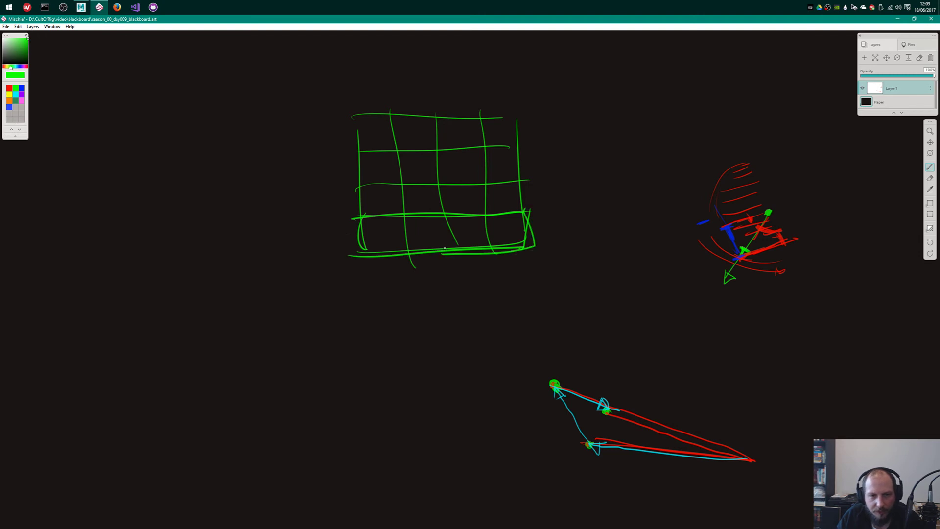
pyautogui.moveTo(364, 213)
pyautogui.mouseDown()
pyautogui.moveTo(364, 257)
pyautogui.moveTo(541, 216)
pyautogui.moveTo(522, 247)
pyautogui.moveTo(366, 263)
pyautogui.mouseUp()
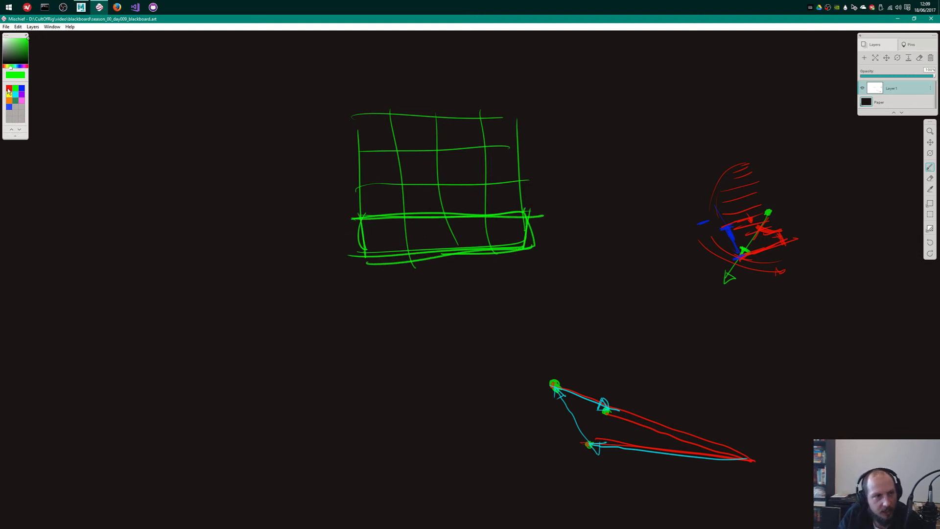
# - Mark cells in the matrix's heavy-outlined bottom row with short red dashes, and switch back to Maya
pyautogui.click(9, 88)
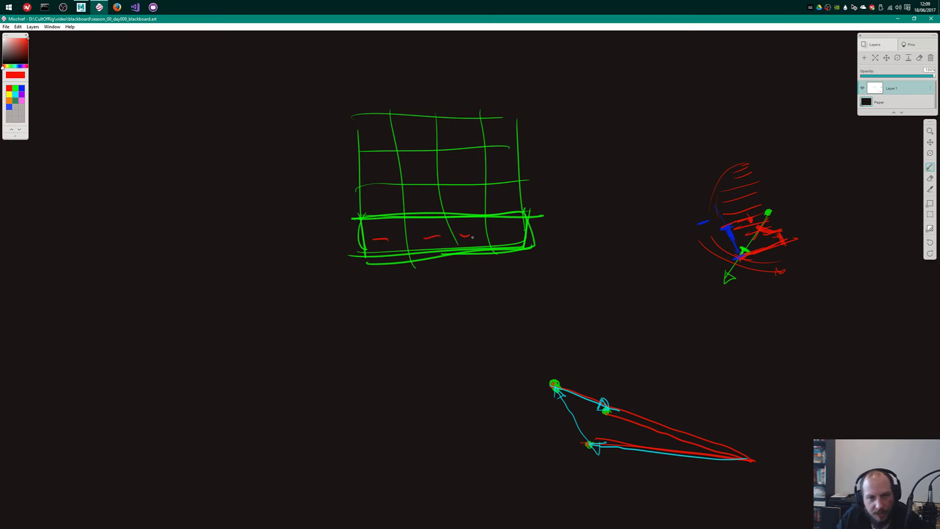
pyautogui.hotkey('alt', 'Tab')
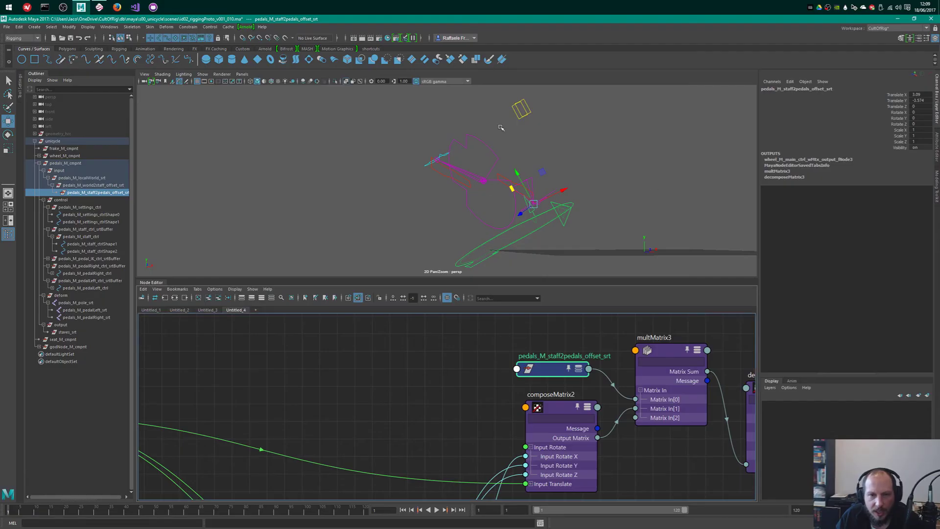
# - Try moving the pedals_M_staff2pedals_offset_srt transform freely in the viewport and undo the move
pyautogui.keyDown('alt'); pyautogui.moveTo(531, 167); pyautogui.dragTo(545, 172); pyautogui.keyUp('alt')
pyautogui.click(555, 365)
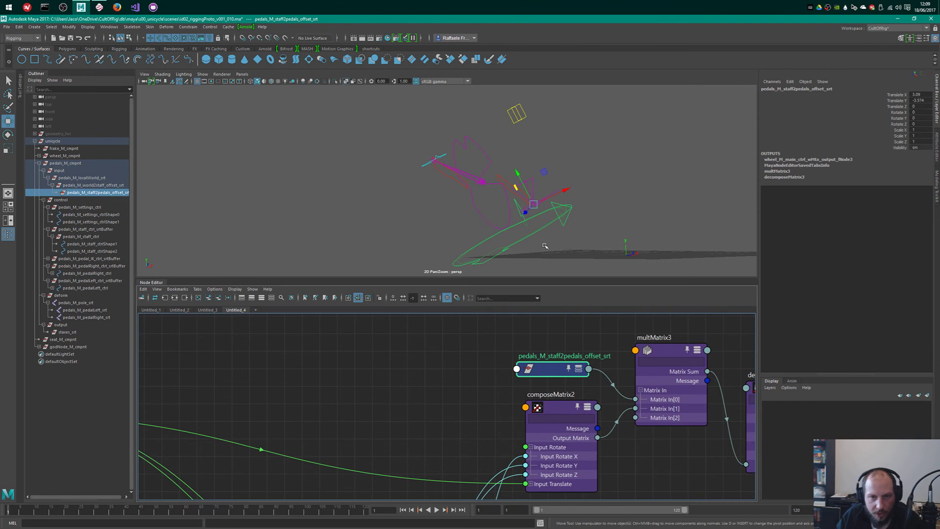
pyautogui.click(534, 205)
pyautogui.moveTo(534, 205); pyautogui.dragTo(554, 207)
pyautogui.hotkey('ctrl', 'z')
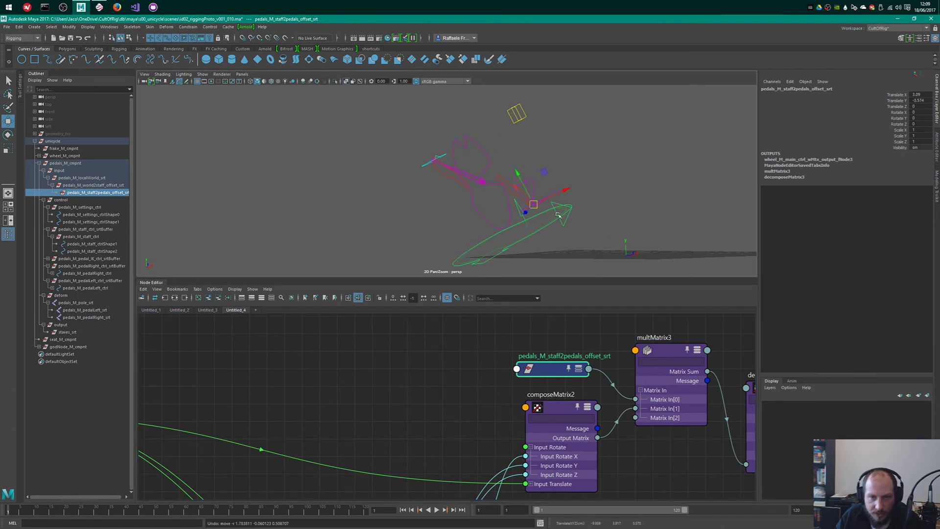
pyautogui.moveTo(557, 373); pyautogui.dragTo(561, 369)
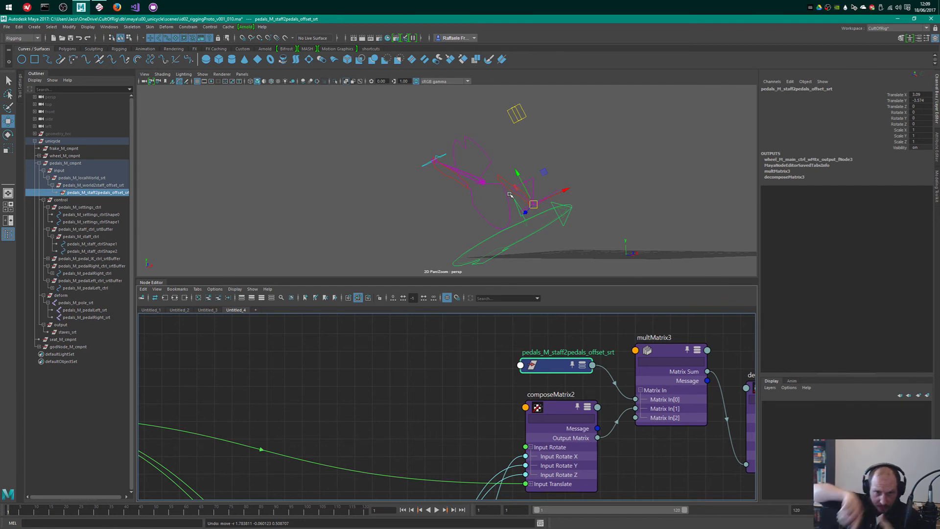
# - Try rotating the godNode_M_master_ctrl control, undo the rotation, and clear the selection
pyautogui.keyDown('alt'); pyautogui.moveTo(529, 172); pyautogui.dragTo(537, 196); pyautogui.keyUp('alt')
pyautogui.click(556, 190)
pyautogui.press('e')
pyautogui.hotkey('ctrl', 'z')
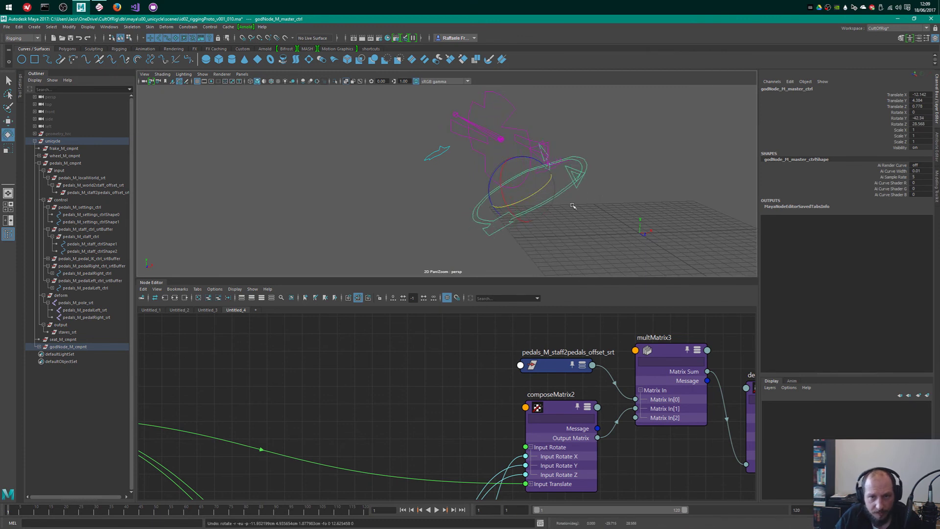
pyautogui.hotkey('ctrl', 'z')
pyautogui.click(628, 191)
pyautogui.keyDown('alt'); pyautogui.moveTo(628, 191); pyautogui.dragTo(583, 199); pyautogui.keyUp('alt')
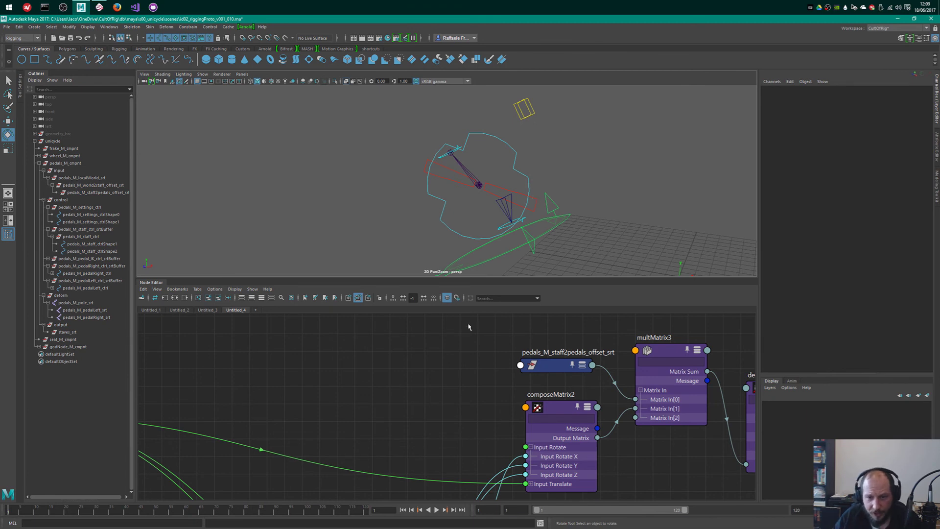
pyautogui.moveTo(481, 353); pyautogui.dragTo(550, 369)
pyautogui.moveTo(553, 366); pyautogui.dragTo(557, 357)
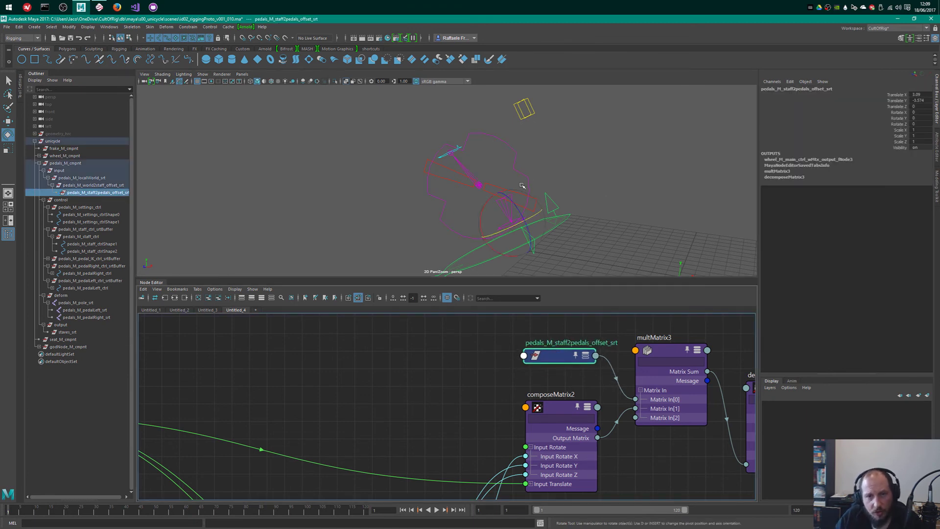
pyautogui.keyDown('alt'); pyautogui.moveTo(522, 186); pyautogui.dragTo(575, 209); pyautogui.keyUp('alt')
pyautogui.click(447, 148)
pyautogui.click(604, 202)
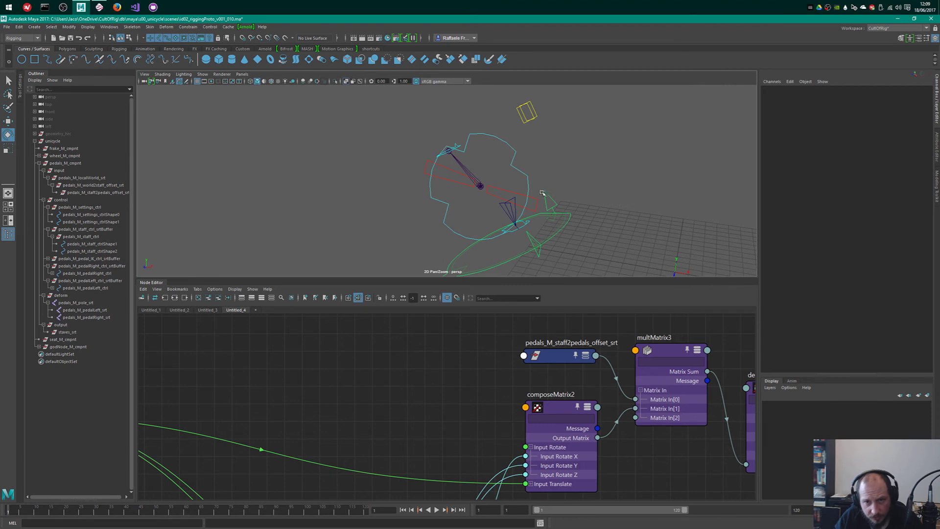
# - Toggle the FKIK Switch on the pedals settings control off and back on to compare both modes
pyautogui.click(536, 114)
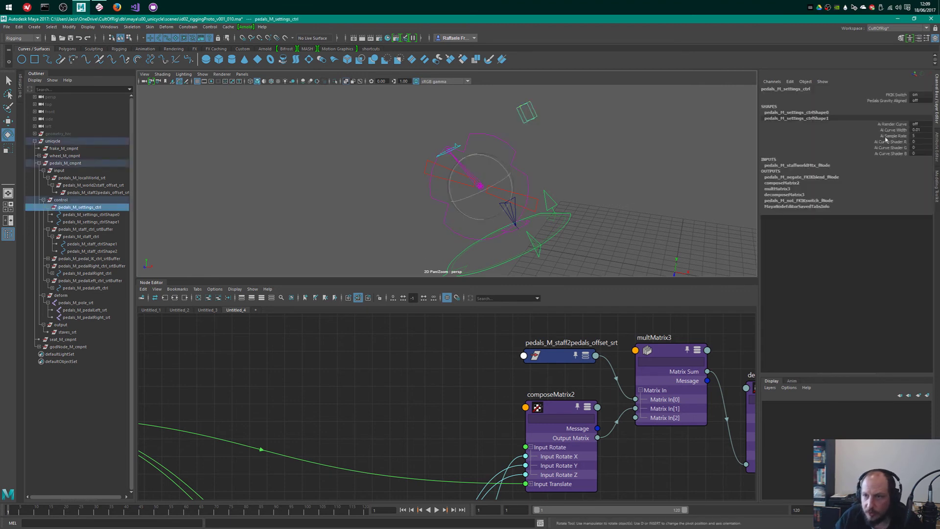
pyautogui.click(900, 95)
pyautogui.keyDown('alt'); pyautogui.moveTo(628, 208); pyautogui.dragTo(603, 197); pyautogui.keyUp('alt')
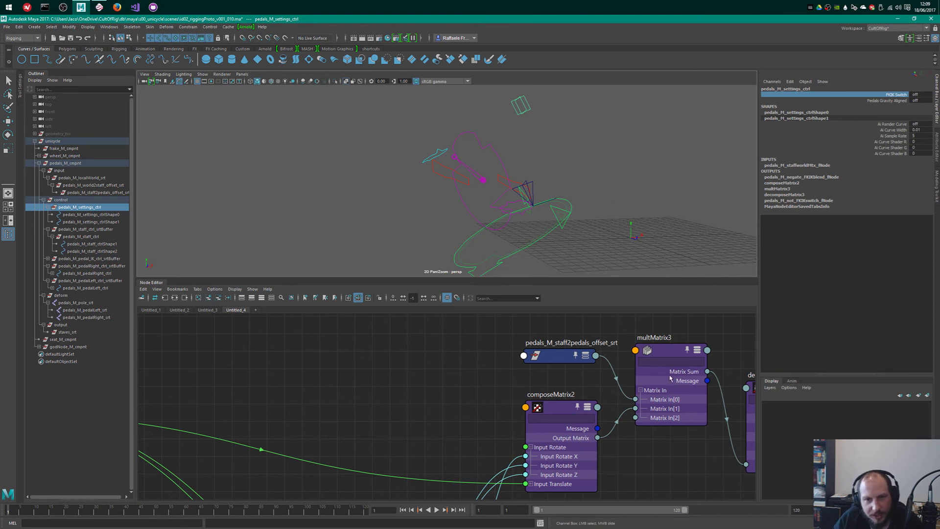
pyautogui.keyDown('alt'); pyautogui.moveTo(543, 215); pyautogui.dragTo(574, 197); pyautogui.keyUp('alt')
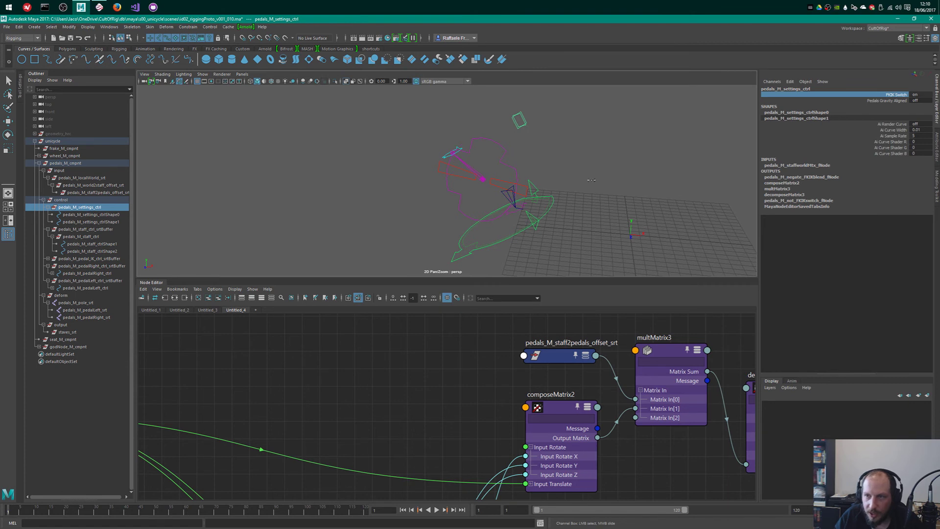
# - Reposition the pedal IK control freehand in the viewport to test how the left pedal responds
pyautogui.keyDown('alt'); pyautogui.moveTo(601, 201); pyautogui.dragTo(505, 228); pyautogui.keyUp('alt')
pyautogui.click(522, 218)
pyautogui.press('e')
pyautogui.click(504, 207)
pyautogui.press('w')
pyautogui.click(475, 162)
pyautogui.click(502, 198)
pyautogui.keyDown('alt'); pyautogui.moveTo(537, 181); pyautogui.dragTo(606, 169); pyautogui.keyUp('alt')
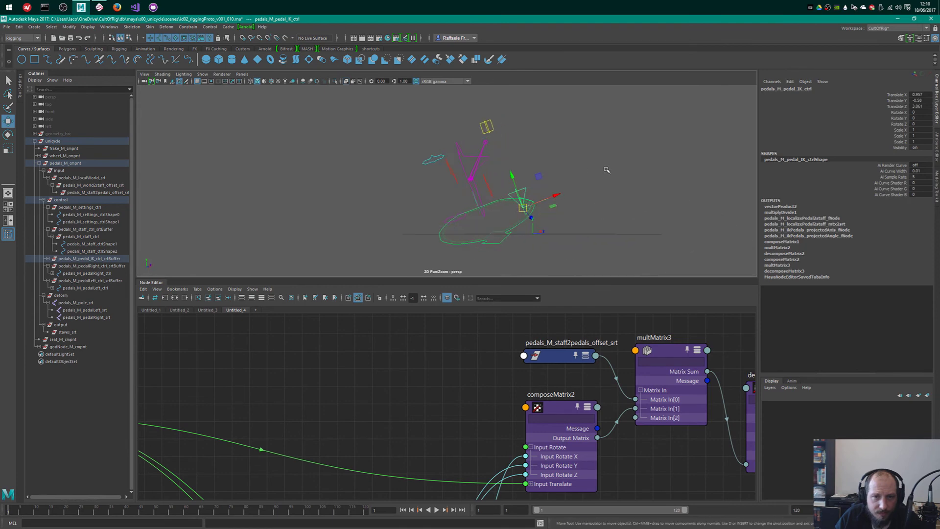
# - Connect the Matrix output of pedals_M_staff2pedals_offset_srt to multMatrix3's Matrix In[0], replacing the inverse matrix, and collapse the offset node again
pyautogui.moveTo(487, 352); pyautogui.dragTo(614, 328)
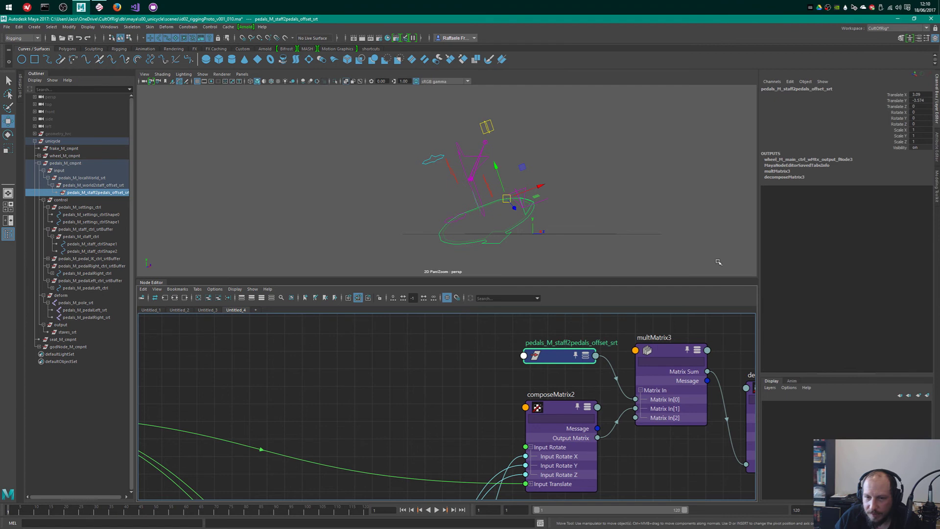
pyautogui.press('3')
pyautogui.moveTo(560, 357); pyautogui.dragTo(552, 314)
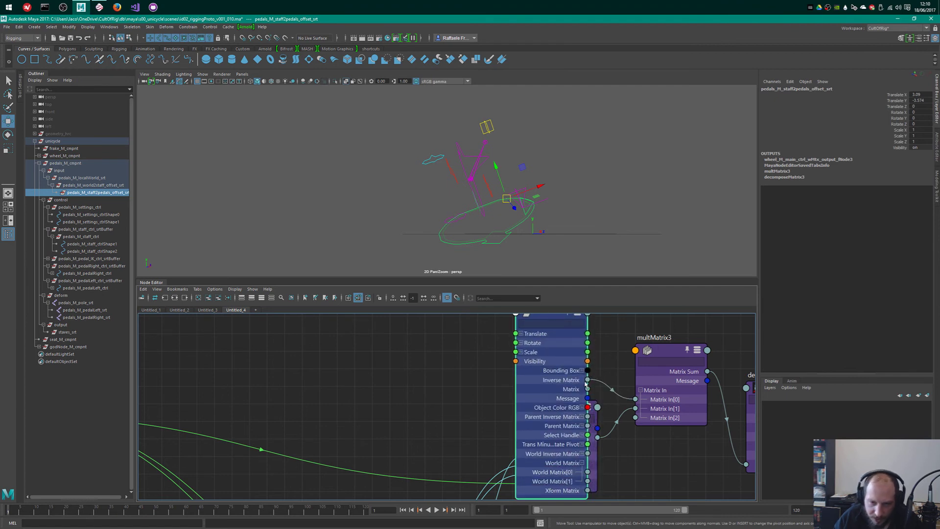
pyautogui.moveTo(591, 388); pyautogui.dragTo(587, 388)
pyautogui.press('1')
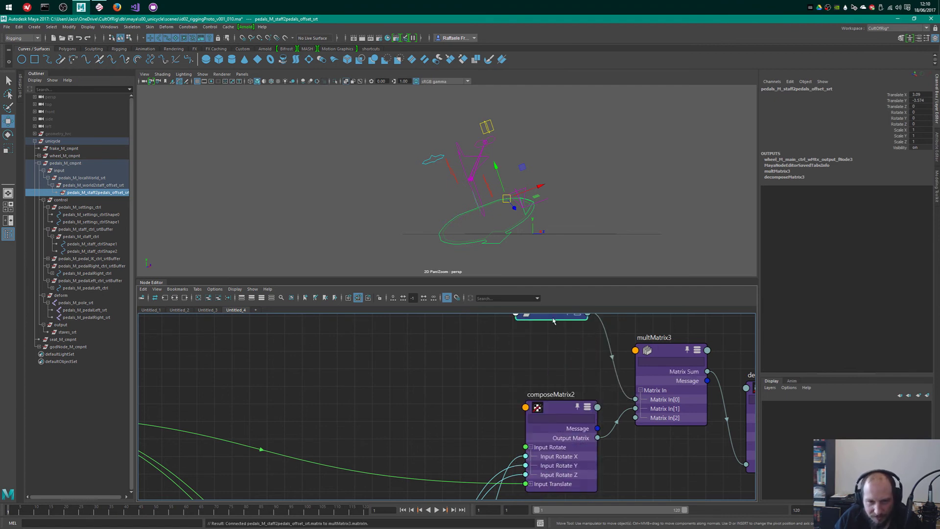
pyautogui.moveTo(551, 316); pyautogui.dragTo(559, 358)
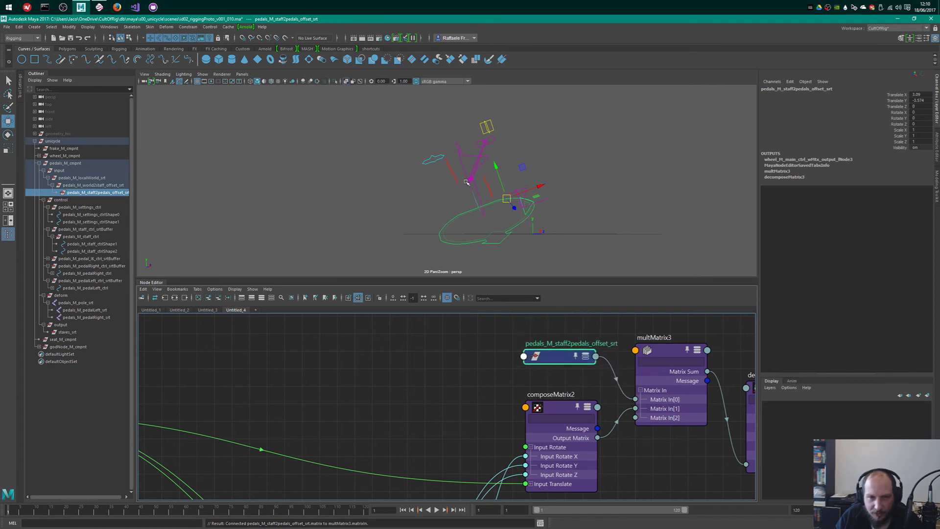
# - Examine the left pedal's placement relative to the staff from several angles with the plain offset matrix connected
pyautogui.keyDown('alt'); pyautogui.moveTo(637, 412); pyautogui.dragTo(547, 404, button='middle'); pyautogui.keyUp('alt')
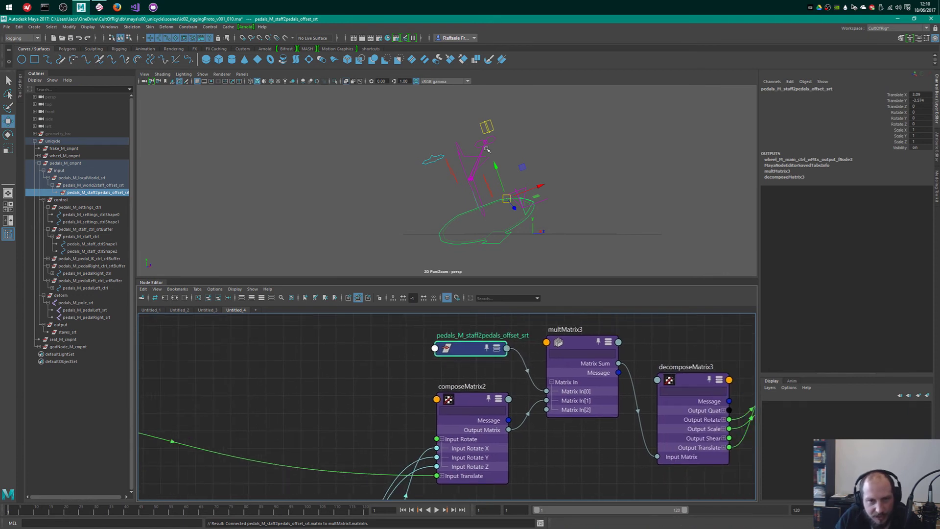
pyautogui.keyDown('alt'); pyautogui.moveTo(487, 149); pyautogui.dragTo(390, 194); pyautogui.keyUp('alt')
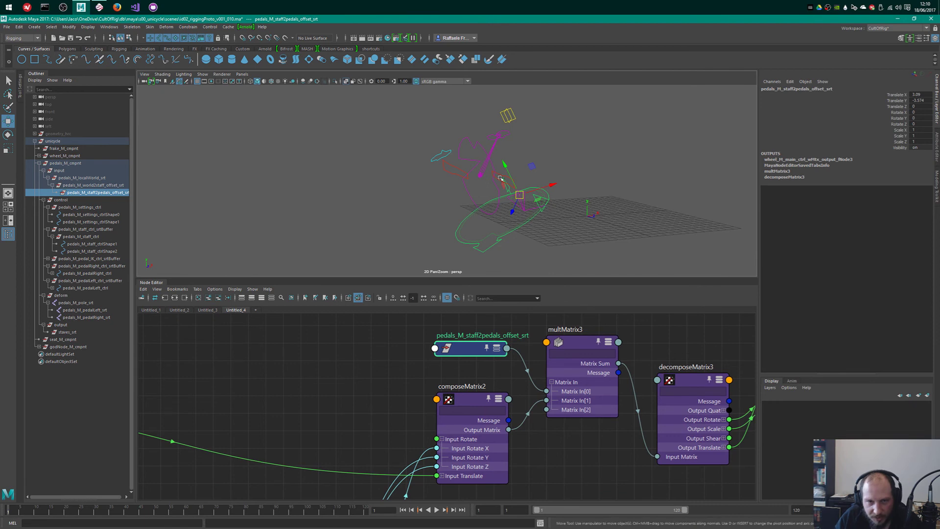
pyautogui.keyDown('alt'); pyautogui.moveTo(596, 222); pyautogui.dragTo(526, 198); pyautogui.keyUp('alt')
pyautogui.moveTo(474, 353)
pyautogui.mouseDown()
pyautogui.moveTo(490, 352)
pyautogui.moveTo(469, 364)
pyautogui.mouseUp()
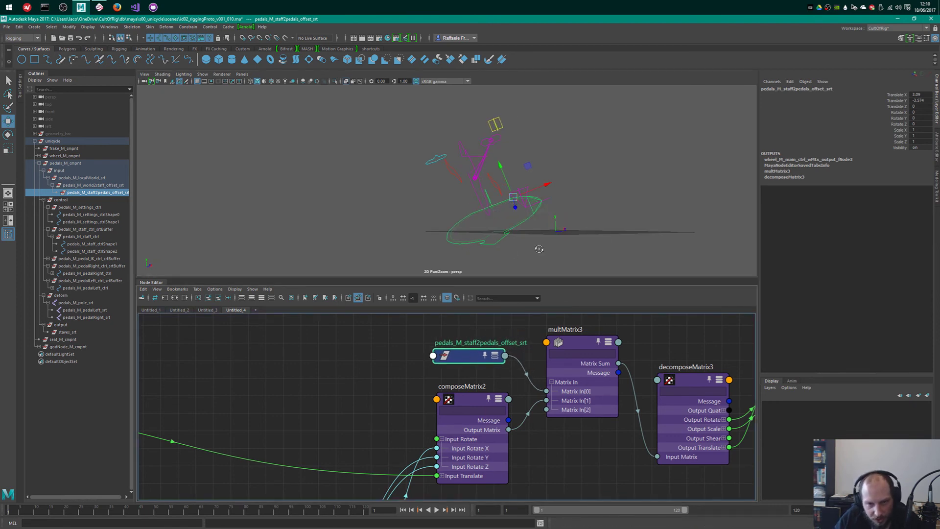
pyautogui.keyDown('alt'); pyautogui.moveTo(535, 248); pyautogui.dragTo(533, 238); pyautogui.keyUp('alt')
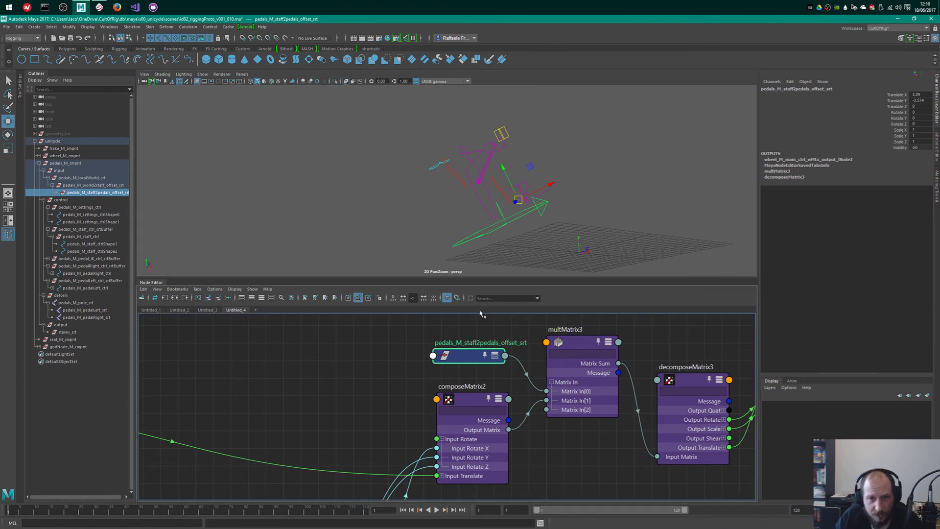
pyautogui.keyDown('alt'); pyautogui.moveTo(551, 216); pyautogui.dragTo(551, 223); pyautogui.keyUp('alt')
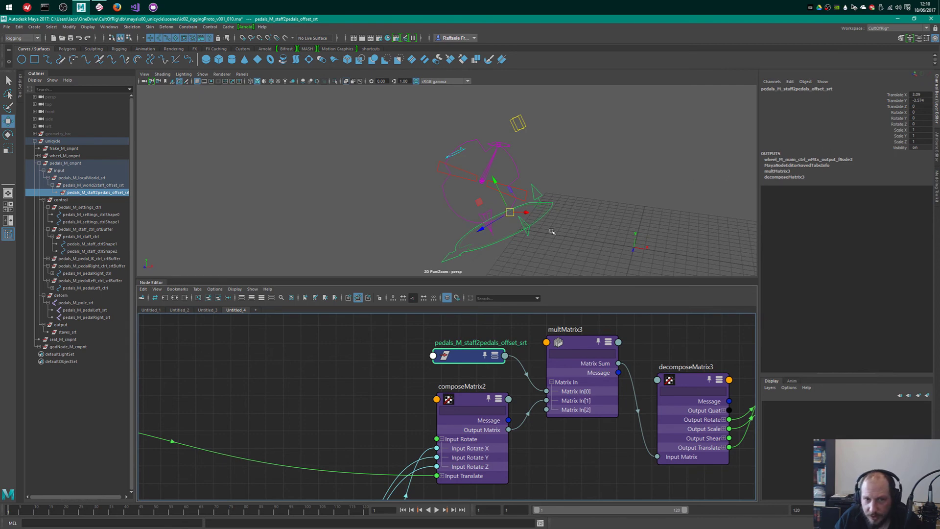
pyautogui.keyDown('alt'); pyautogui.moveTo(551, 231); pyautogui.dragTo(577, 211); pyautogui.keyUp('alt')
# - Spread the staff2pedals offset node farther from multMatrix3 in the node graph and save the scene
pyautogui.keyDown('alt'); pyautogui.moveTo(646, 400); pyautogui.dragTo(519, 379, button='middle'); pyautogui.keyUp('alt')
pyautogui.moveTo(360, 337); pyautogui.dragTo(302, 339)
pyautogui.keyDown('alt'); pyautogui.moveTo(347, 363); pyautogui.dragTo(484, 399, button='middle'); pyautogui.keyUp('alt')
pyautogui.moveTo(428, 383); pyautogui.dragTo(440, 364)
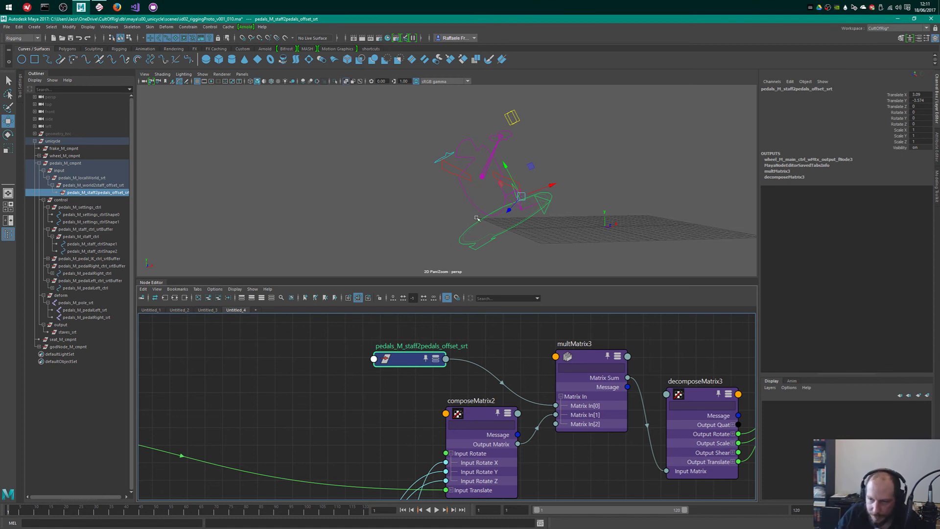
pyautogui.keyDown('alt'); pyautogui.moveTo(546, 376); pyautogui.dragTo(488, 372, button='middle'); pyautogui.keyUp('alt')
pyautogui.hotkey('ctrl', 's')
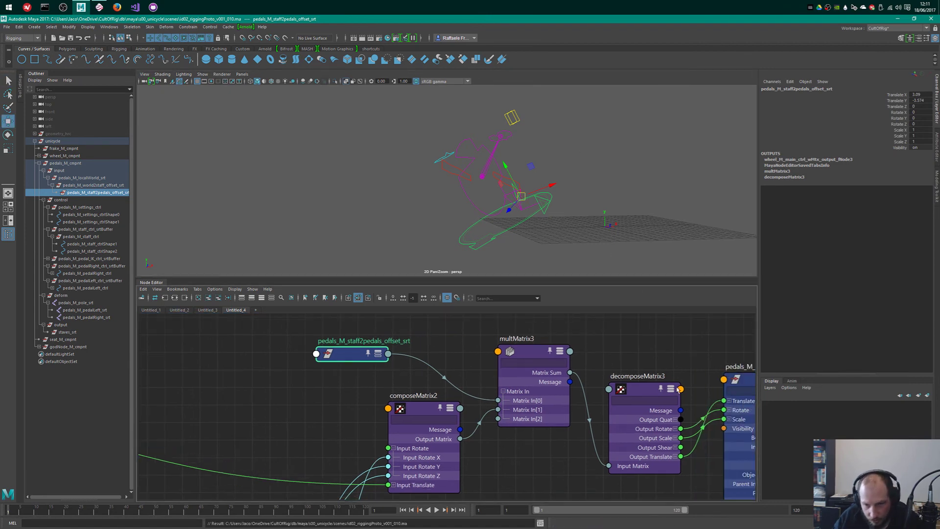
# - Inspect the left pedal's srtBuffer node, and place the staff2pedals offset node above composeMatrix2, closer to multMatrix3
pyautogui.keyDown('alt'); pyautogui.moveTo(753, 399); pyautogui.dragTo(573, 385, button='middle'); pyautogui.keyUp('alt')
pyautogui.moveTo(611, 360); pyautogui.dragTo(613, 368)
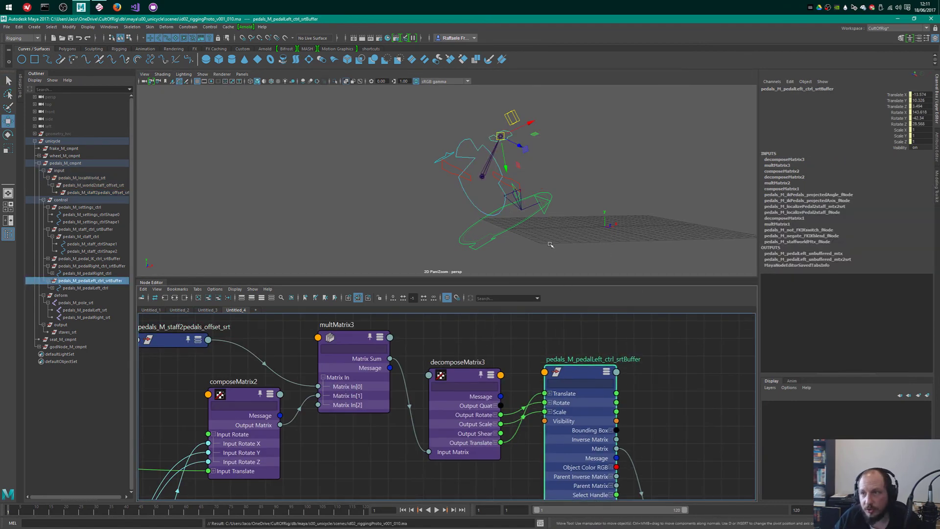
pyautogui.keyDown('alt'); pyautogui.moveTo(624, 337); pyautogui.dragTo(450, 355, button='right'); pyautogui.keyUp('alt')
pyautogui.keyDown('alt'); pyautogui.moveTo(450, 355); pyautogui.dragTo(586, 366, button='middle'); pyautogui.keyUp('alt')
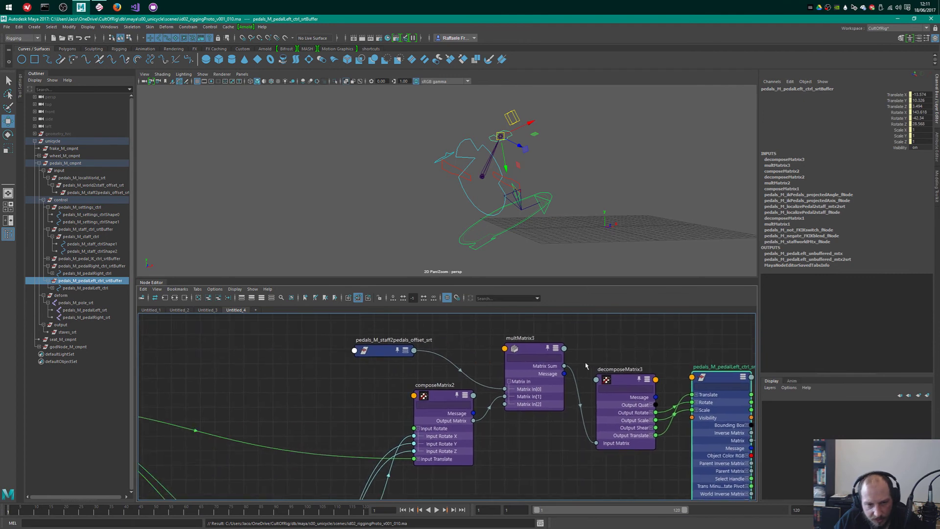
pyautogui.moveTo(361, 354); pyautogui.dragTo(406, 357)
# - Examine the left pedal control and the pedal IK control from several angles to compare their placement
pyautogui.keyDown('alt'); pyautogui.moveTo(524, 226); pyautogui.dragTo(480, 238); pyautogui.keyUp('alt')
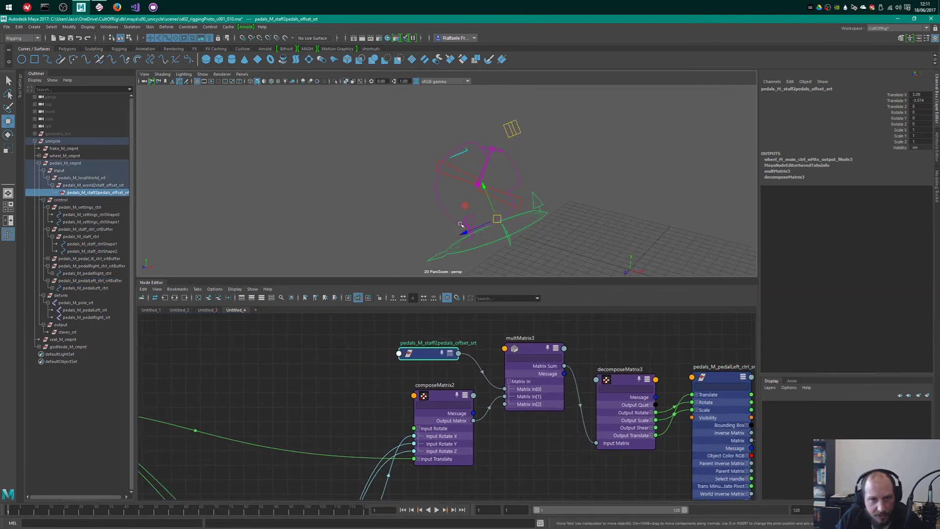
pyautogui.moveTo(522, 171)
pyautogui.keyDown('alt'); pyautogui.mouseDown()
pyautogui.moveTo(512, 194)
pyautogui.moveTo(500, 180)
pyautogui.moveTo(513, 169)
pyautogui.mouseUp(); pyautogui.keyUp('alt')
pyautogui.keyDown('alt'); pyautogui.moveTo(453, 224); pyautogui.dragTo(531, 206); pyautogui.keyUp('alt')
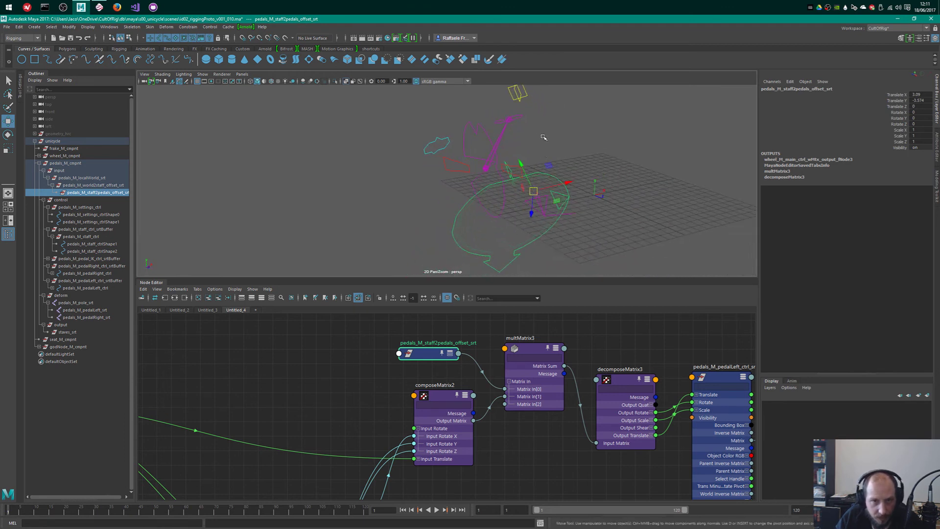
pyautogui.click(534, 208)
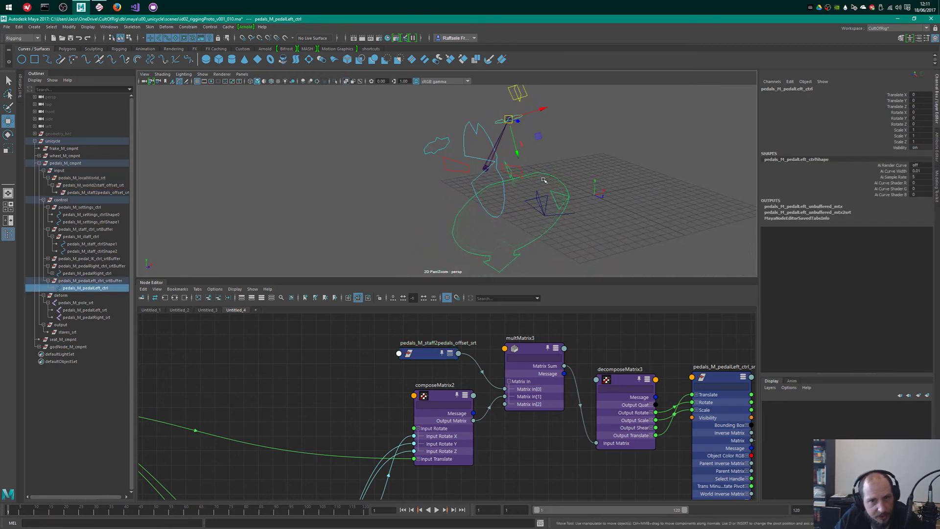
pyautogui.click(534, 198)
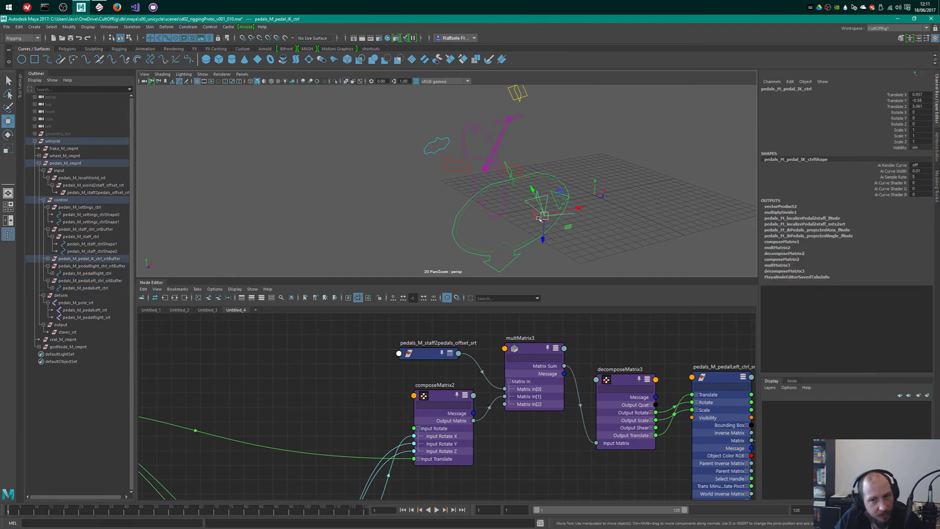
pyautogui.keyDown('alt'); pyautogui.moveTo(555, 251); pyautogui.dragTo(437, 240); pyautogui.keyUp('alt')
# - Try rotating the pedals_M_staff_ctrl control to test the pedals, and undo the rotation
pyautogui.click(519, 174)
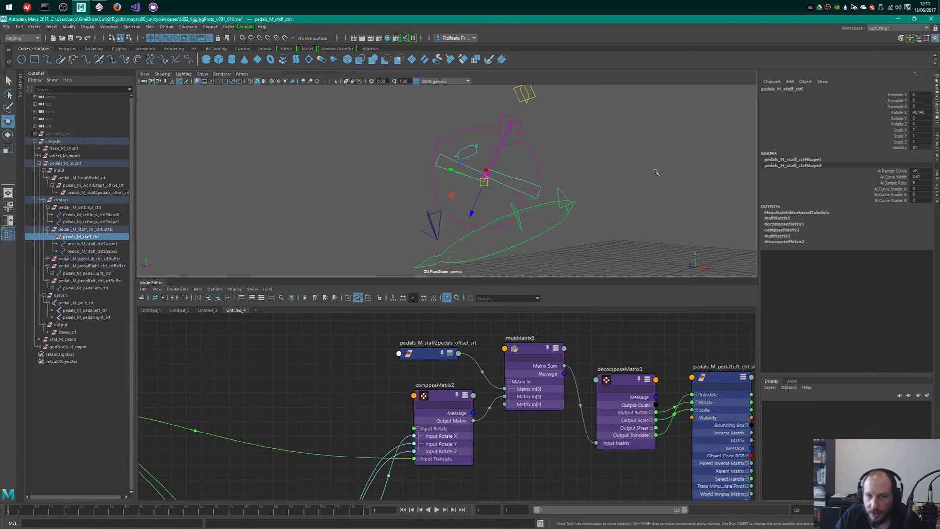
pyautogui.scroll(-2, 469, 188)
pyautogui.press('e')
pyautogui.moveTo(458, 204); pyautogui.dragTo(501, 165)
pyautogui.hotkey('ctrl', 'z')
pyautogui.hotkey('ctrl', 'z')
# - Show the Rotate tool's settings and turn on Edit Pivot for the staff control
pyautogui.press('d')
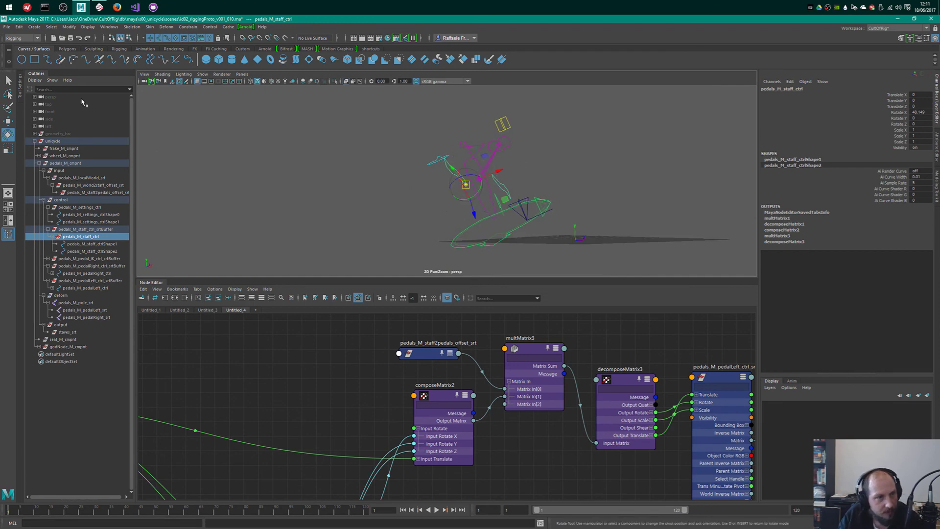
pyautogui.click(20, 90)
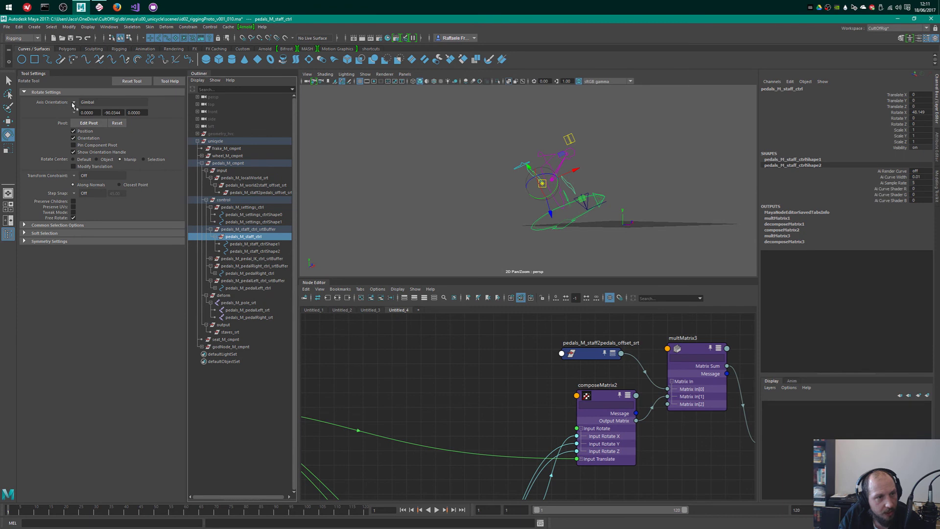
pyautogui.click(89, 123)
pyautogui.keyDown('alt'); pyautogui.moveTo(583, 215); pyautogui.dragTo(617, 233); pyautogui.keyUp('alt')
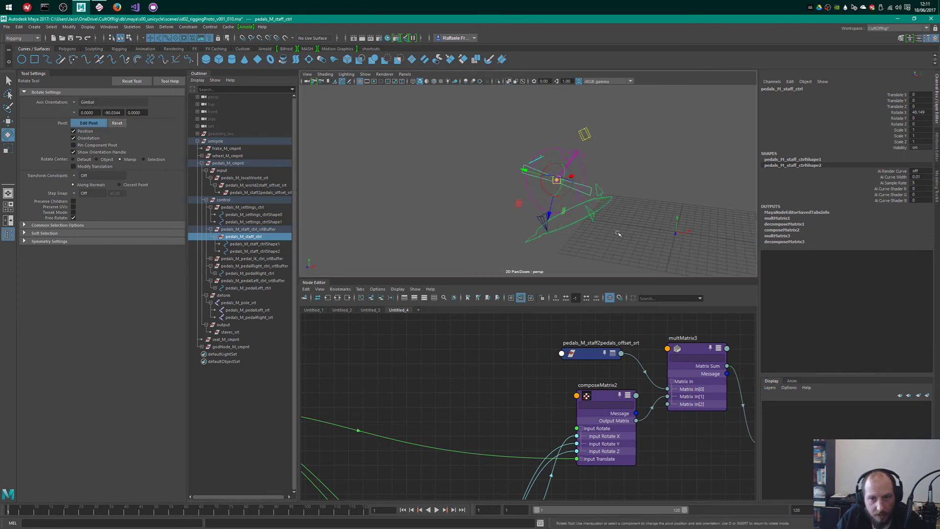
pyautogui.keyDown('alt'); pyautogui.moveTo(536, 183); pyautogui.dragTo(690, 203, button='right'); pyautogui.keyUp('alt')
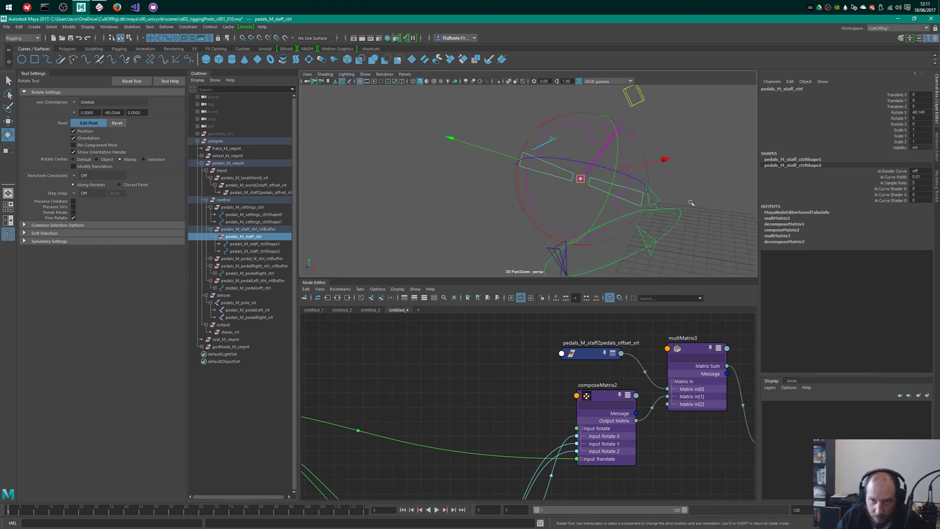
# - Undo the pivot reorientation of the staff control, leave pivot editing and shrink the rotation manipulator
pyautogui.moveTo(518, 203); pyautogui.dragTo(443, 192)
pyautogui.press('d')
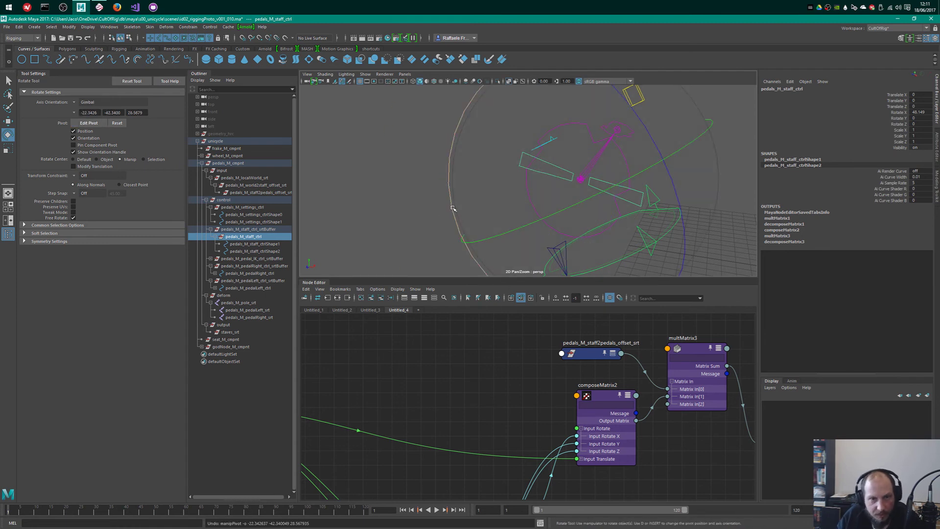
pyautogui.press('-')
pyautogui.press('-')
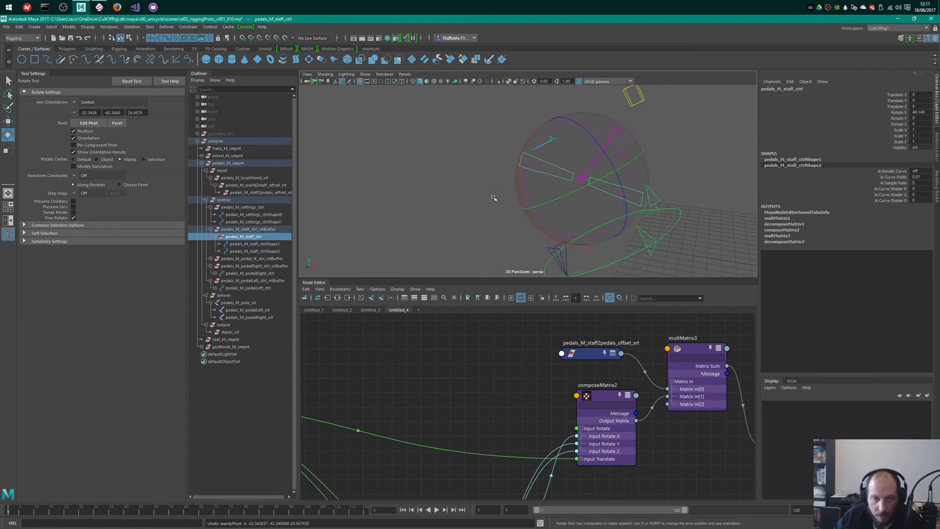
pyautogui.press('d')
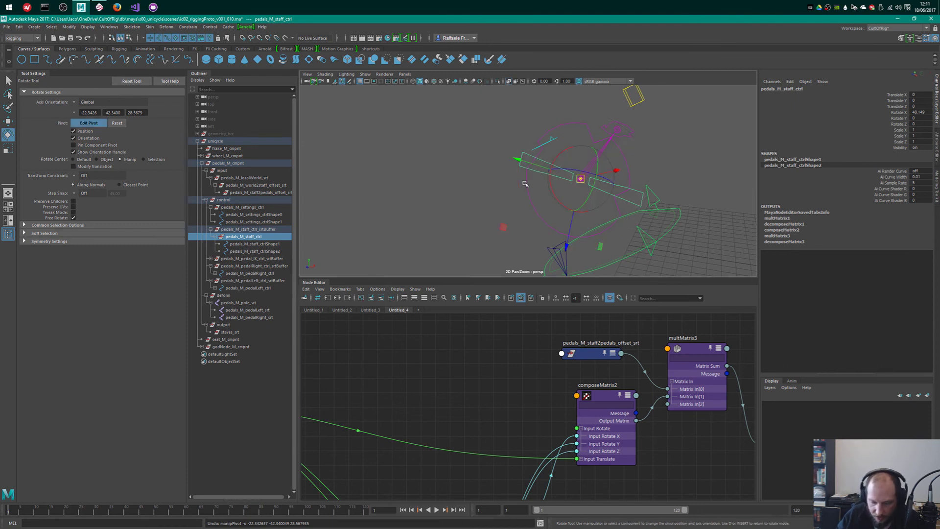
pyautogui.press('-')
pyautogui.press('=')
pyautogui.press('d')
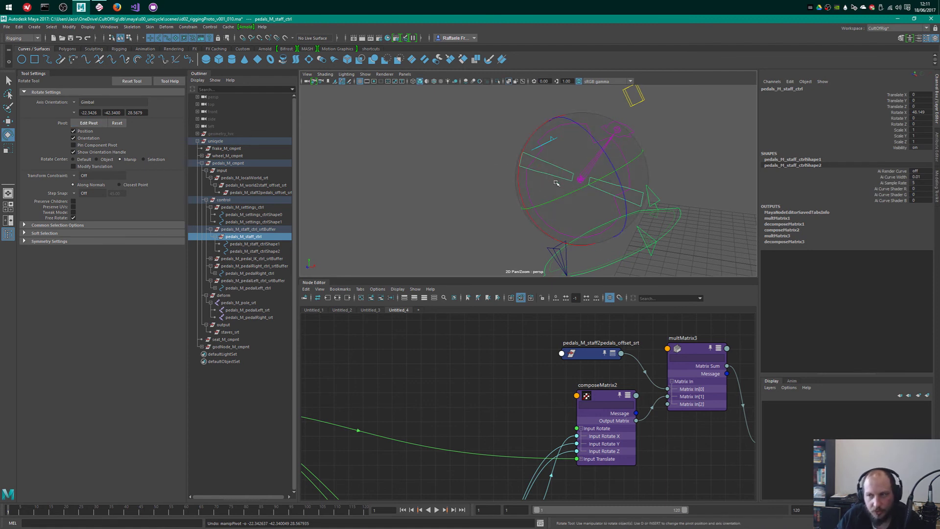
# - Rotate pedals_M_staff_ctrl about its X axis to about -27 degrees and check the pose from several angles
pyautogui.keyDown('alt'); pyautogui.moveTo(556, 183); pyautogui.dragTo(548, 121); pyautogui.keyUp('alt')
pyautogui.keyDown('alt'); pyautogui.moveTo(524, 207); pyautogui.dragTo(503, 210); pyautogui.keyUp('alt')
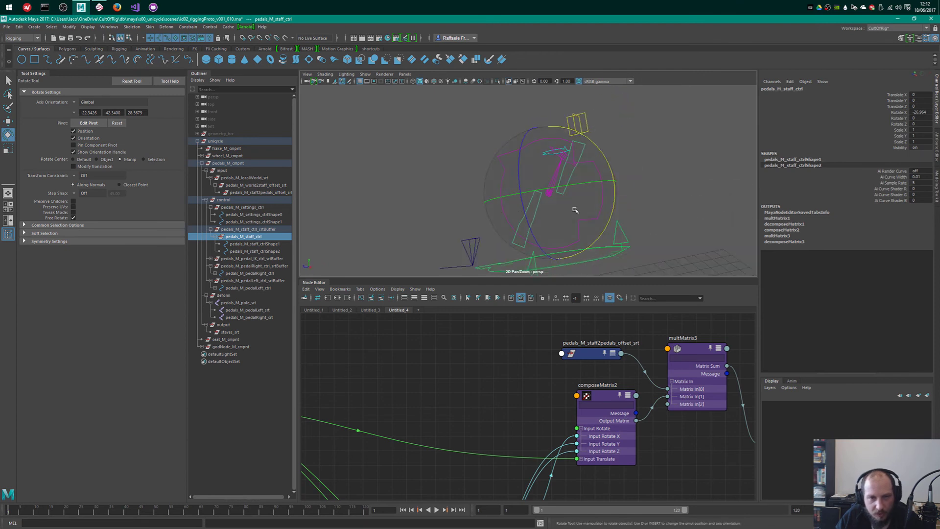
pyautogui.keyDown('alt'); pyautogui.moveTo(575, 209); pyautogui.dragTo(578, 143); pyautogui.keyUp('alt')
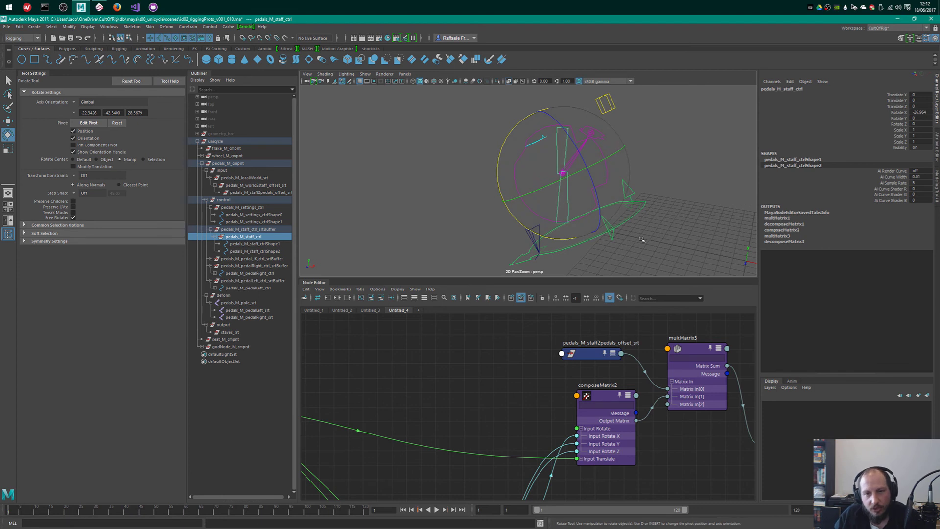
# - Switch the FKIK Switch of pedals_M_settings_ctrl off and select the staff control to compare the pose
pyautogui.click(606, 103)
pyautogui.click(881, 94)
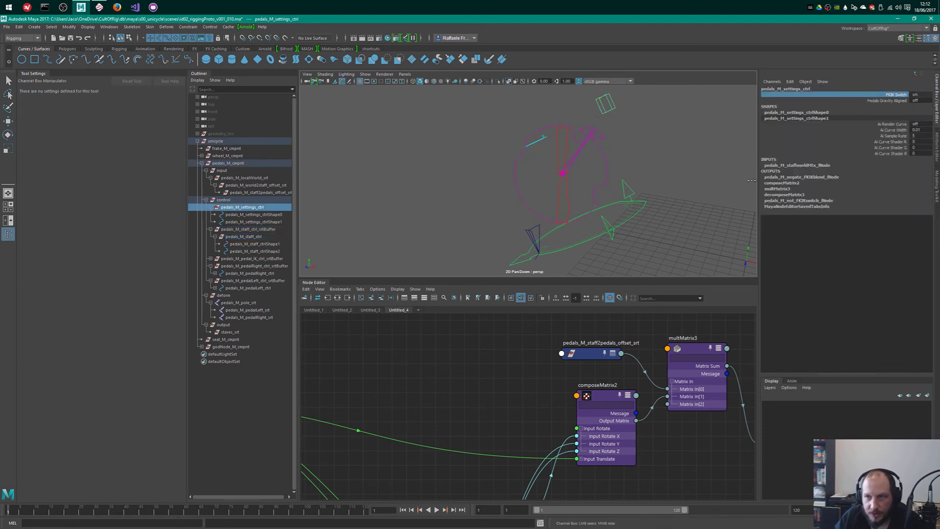
pyautogui.keyDown('alt'); pyautogui.moveTo(646, 192); pyautogui.dragTo(654, 196); pyautogui.keyUp('alt')
pyautogui.click(567, 174)
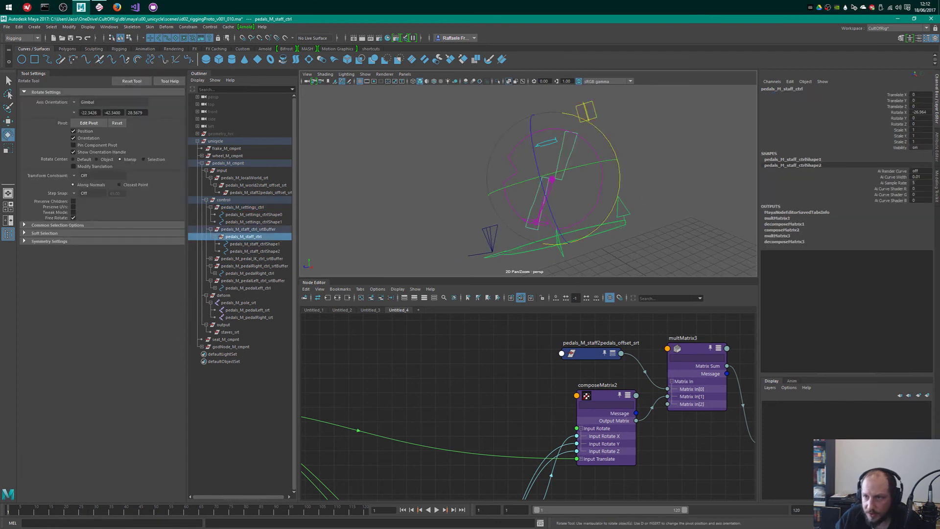
# - Move pedals_M_pedal_IK_ctrl slightly, to about 0.595, -0.194, 5.927
pyautogui.click(498, 233)
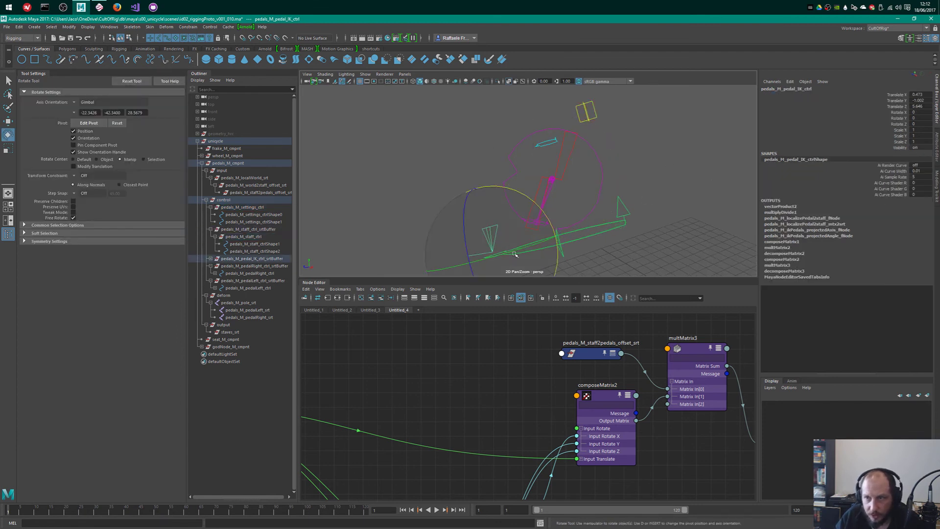
pyautogui.press('w')
pyautogui.moveTo(494, 251)
pyautogui.mouseDown()
pyautogui.moveTo(574, 233)
pyautogui.moveTo(510, 247)
pyautogui.moveTo(490, 237)
pyautogui.mouseUp()
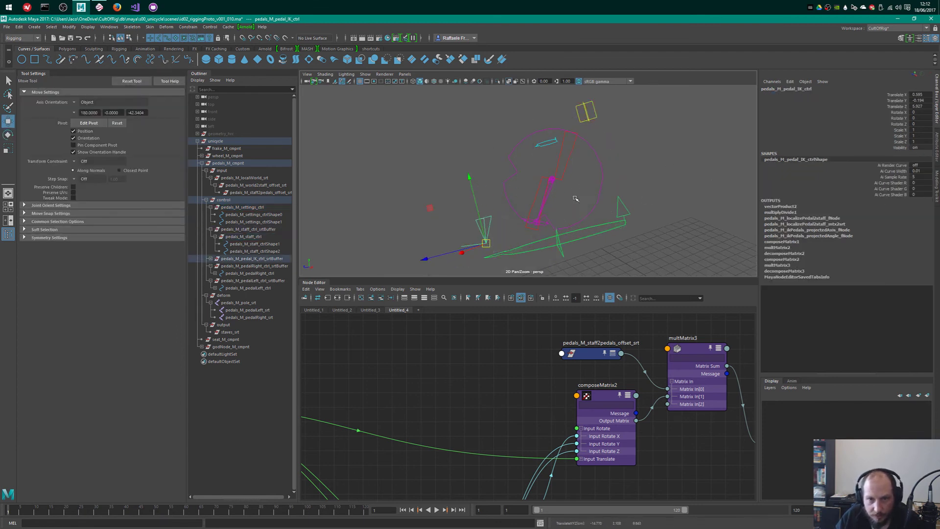
pyautogui.moveTo(577, 199)
pyautogui.keyDown('alt'); pyautogui.mouseDown()
pyautogui.moveTo(626, 181)
pyautogui.moveTo(602, 205)
pyautogui.moveTo(607, 177)
pyautogui.moveTo(590, 210)
pyautogui.mouseUp(); pyautogui.keyUp('alt')
# - Find animBlendNodeAdditiveDA1 in the node graph and inspect its weights and input
pyautogui.click(611, 172)
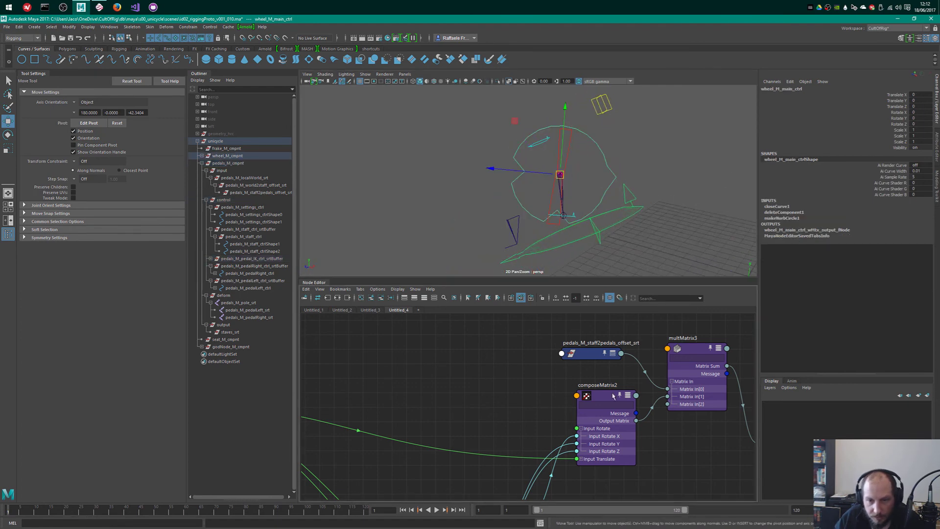
pyautogui.scroll(-3, 509, 475)
pyautogui.keyDown('alt'); pyautogui.moveTo(509, 475); pyautogui.dragTo(494, 408, button='middle'); pyautogui.keyUp('alt')
pyautogui.click(495, 400)
pyautogui.scroll(3, 496, 406)
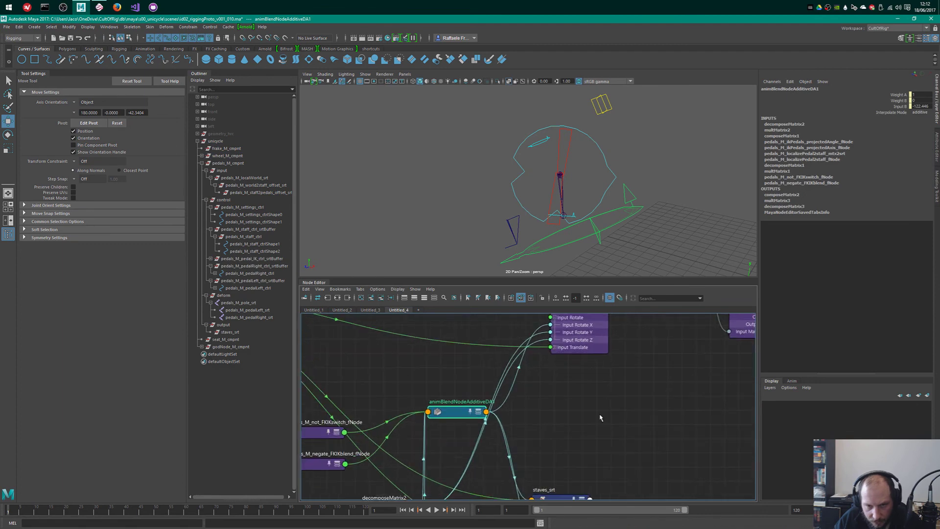
# - Turn on the FKIK Switch of pedals_M_settings_ctrl and select the staff control with the Move tool active
pyautogui.click(609, 110)
pyautogui.keyDown('alt'); pyautogui.moveTo(609, 110); pyautogui.dragTo(753, 157); pyautogui.keyUp('alt')
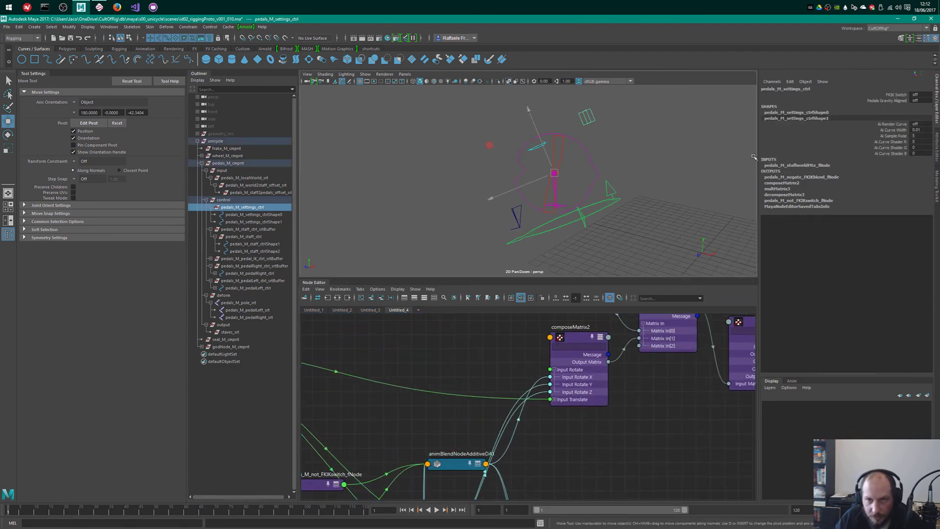
pyautogui.click(899, 95)
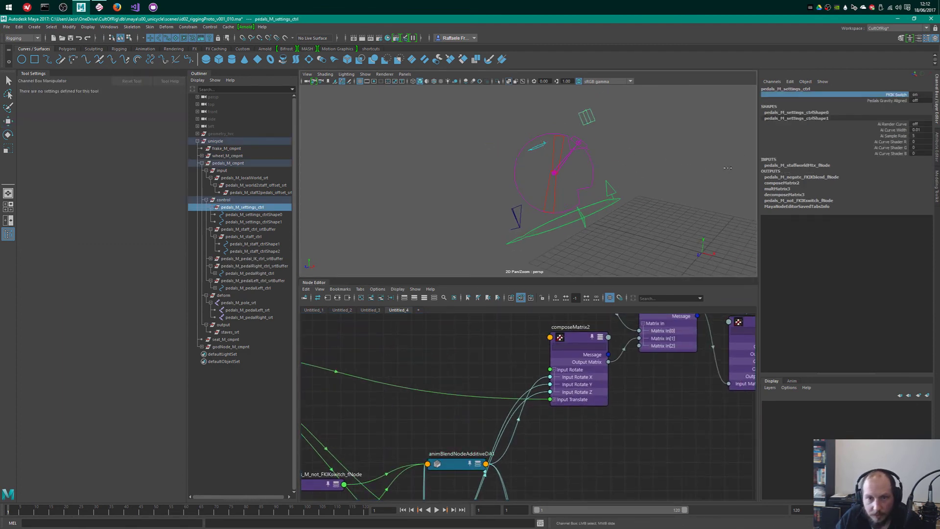
pyautogui.keyDown('alt'); pyautogui.moveTo(676, 164); pyautogui.dragTo(666, 173); pyautogui.keyUp('alt')
pyautogui.click(546, 197)
pyautogui.press('w')
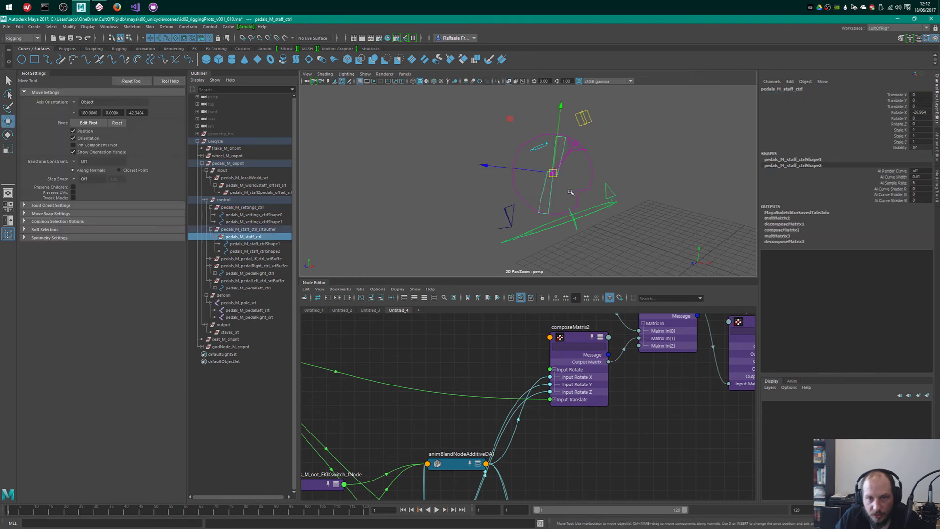
# - Locate the staves_srt node and shift decomposeMatrix2 and decomposeMatrix1 slightly away from it in the graph
pyautogui.scroll(-3, 555, 448)
pyautogui.keyDown('alt'); pyautogui.moveTo(547, 462); pyautogui.dragTo(582, 343, button='middle'); pyautogui.keyUp('alt')
pyautogui.click(567, 414)
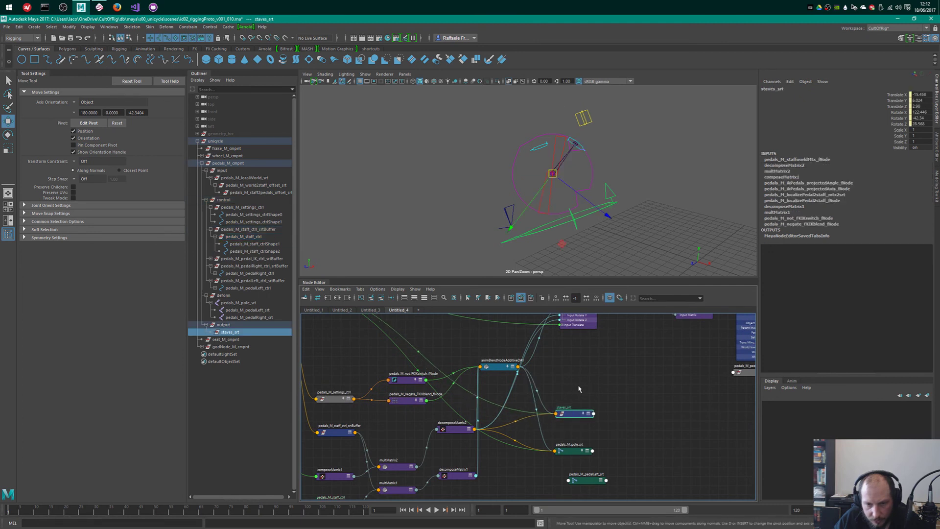
pyautogui.moveTo(455, 430); pyautogui.dragTo(449, 440)
pyautogui.moveTo(458, 476); pyautogui.dragTo(445, 479)
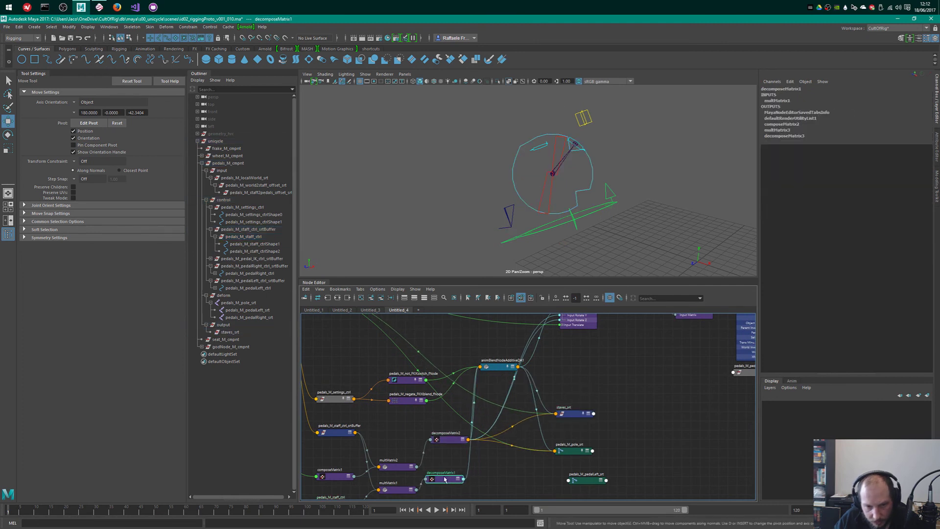
# - Expand animBlendNodeAdditiveDA1 to show its attributes and move it higher in the node graph
pyautogui.click(498, 367)
pyautogui.press('3')
pyautogui.press('3')
pyautogui.moveTo(499, 371); pyautogui.dragTo(498, 346)
pyautogui.keyDown('alt'); pyautogui.moveTo(552, 327); pyautogui.dragTo(596, 379, button='middle'); pyautogui.keyUp('alt')
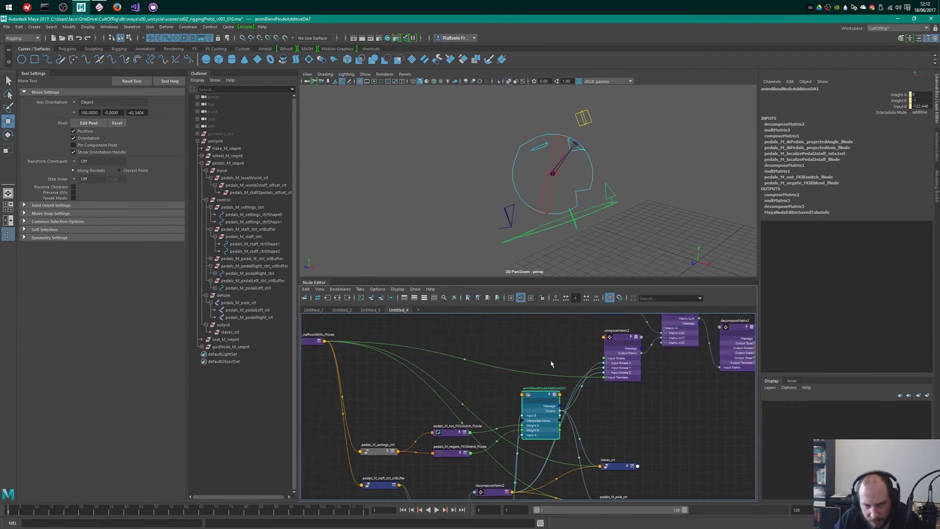
# - Expand pedals_M_not_FKIKswitch_fNode to show all its attributes and move it above the settings node for inspection
pyautogui.click(386, 452)
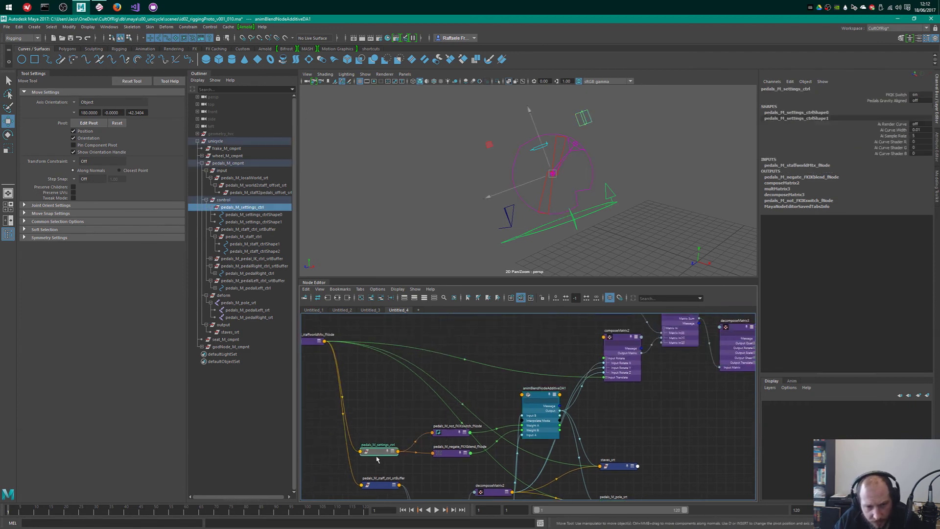
pyautogui.click(457, 426)
pyautogui.press('3')
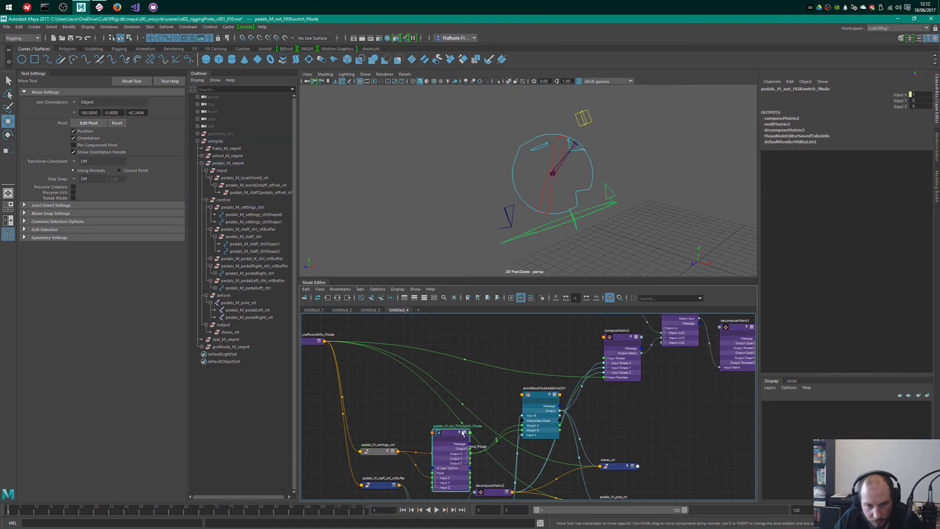
pyautogui.moveTo(463, 433); pyautogui.dragTo(463, 365)
pyautogui.keyDown('alt'); pyautogui.moveTo(502, 351); pyautogui.dragTo(504, 350, button='middle'); pyautogui.keyUp('alt')
pyautogui.keyDown('alt'); pyautogui.moveTo(505, 350); pyautogui.dragTo(582, 364, button='right'); pyautogui.keyUp('alt')
pyautogui.keyDown('alt'); pyautogui.moveTo(582, 365); pyautogui.dragTo(576, 344, button='middle'); pyautogui.keyUp('alt')
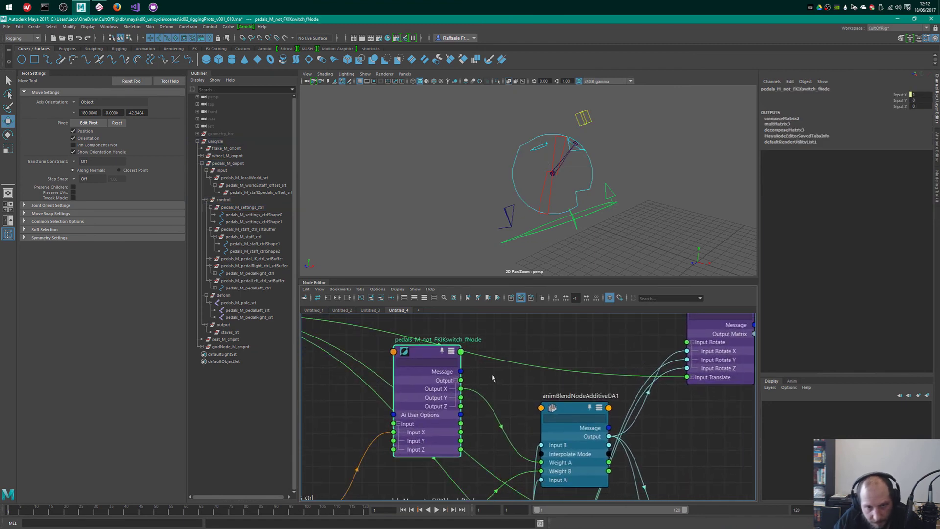
pyautogui.moveTo(437, 353); pyautogui.dragTo(432, 356)
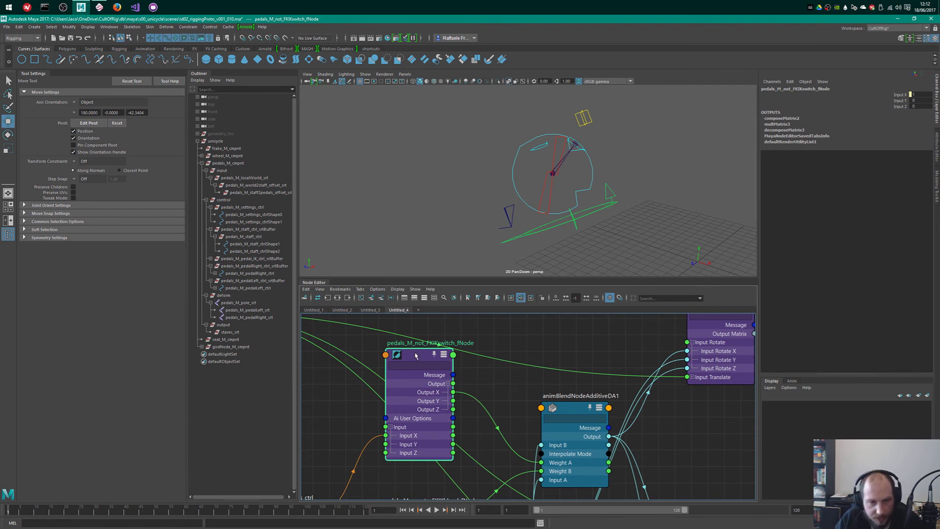
pyautogui.keyDown('alt'); pyautogui.moveTo(638, 154); pyautogui.dragTo(599, 144); pyautogui.keyUp('alt')
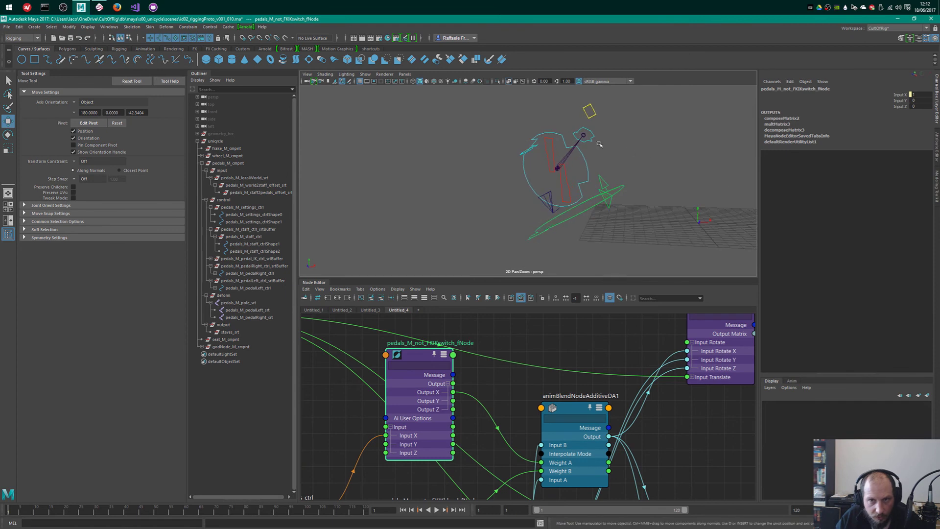
# - Collapse pedals_M_not_FKIKswitch_fNode and move it back down in the graph
pyautogui.keyDown('alt'); pyautogui.moveTo(456, 410); pyautogui.dragTo(535, 385, button='middle'); pyautogui.keyUp('alt')
pyautogui.press('1')
pyautogui.moveTo(492, 318); pyautogui.dragTo(487, 424)
# - Expand pedals_M_negate_FKIKblend_fNode, place it above the not_FKIKswitch node and show its full attributes
pyautogui.click(488, 475)
pyautogui.press('3')
pyautogui.moveTo(493, 476); pyautogui.dragTo(488, 341)
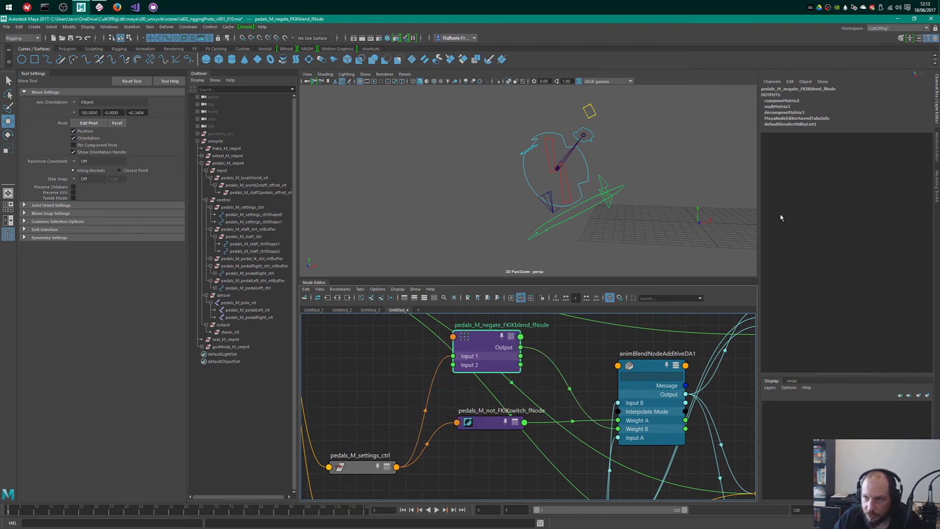
pyautogui.hotkey('ctrl', 'a')
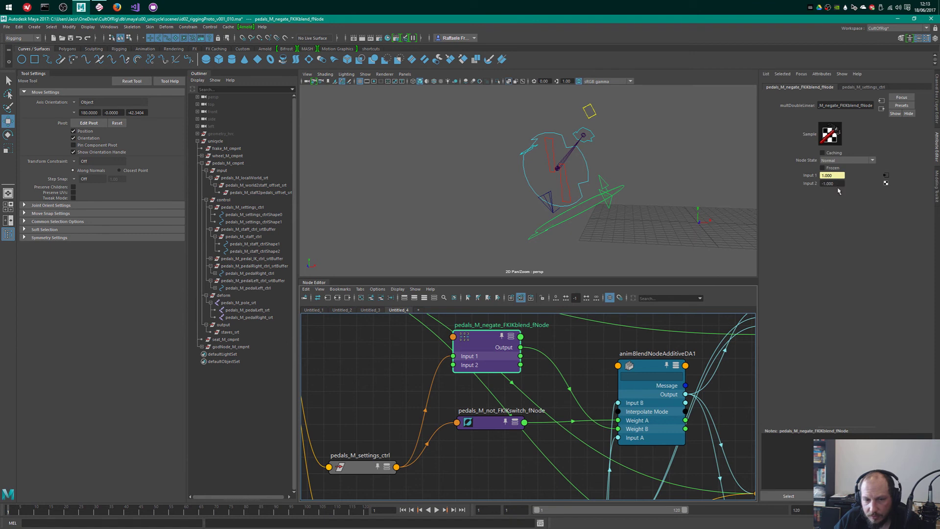
# - Move the pedals_M_settings_ctrl node up, level with the two FKIK nodes it feeds
pyautogui.keyDown('alt'); pyautogui.moveTo(500, 375); pyautogui.dragTo(580, 401, button='middle'); pyautogui.keyUp('alt')
pyautogui.click(439, 492)
pyautogui.scroll(-3, 491, 416)
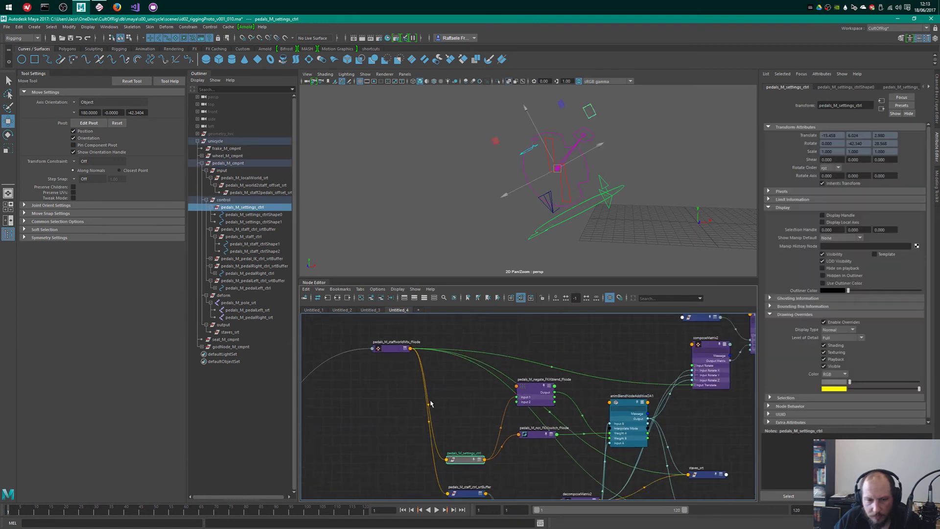
pyautogui.moveTo(465, 452); pyautogui.dragTo(467, 402)
pyautogui.scroll(3, 489, 426)
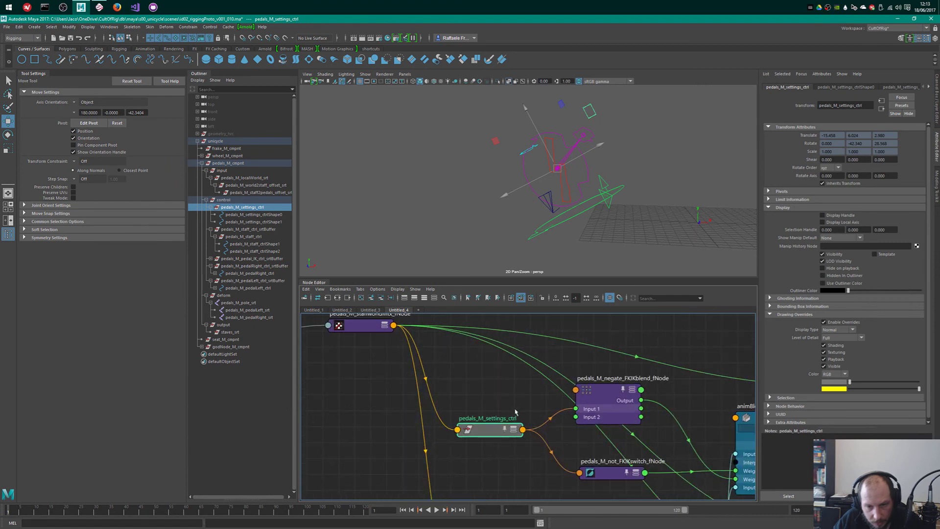
pyautogui.keyDown('alt'); pyautogui.moveTo(574, 427); pyautogui.dragTo(497, 421, button='middle'); pyautogui.keyUp('alt')
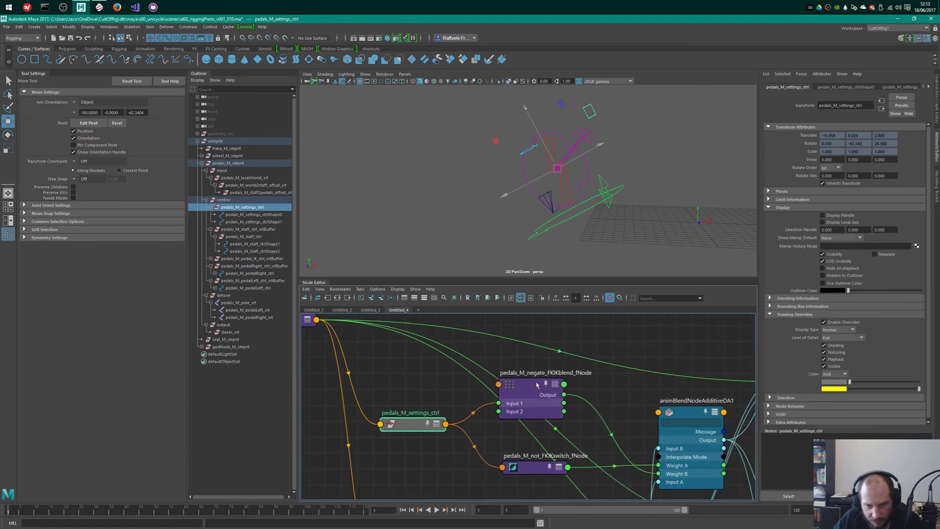
# - Adjust the negate_FKIKblend node's position and expand pedals_M_not_FKIKswitch_fNode just below it
pyautogui.moveTo(537, 384); pyautogui.dragTo(538, 385)
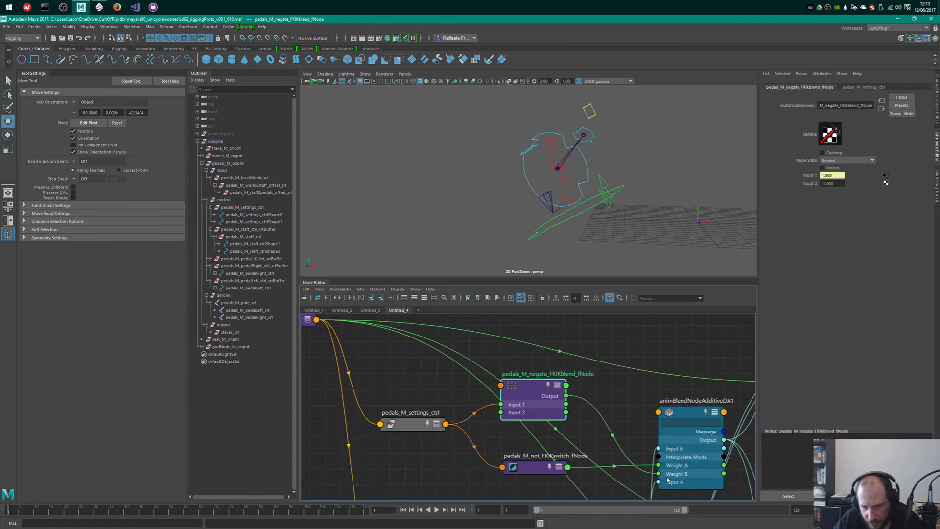
pyautogui.moveTo(565, 388); pyautogui.dragTo(530, 391)
pyautogui.moveTo(528, 470)
pyautogui.mouseDown()
pyautogui.moveTo(533, 479)
pyautogui.moveTo(531, 434)
pyautogui.moveTo(533, 452)
pyautogui.mouseUp()
pyautogui.press('3')
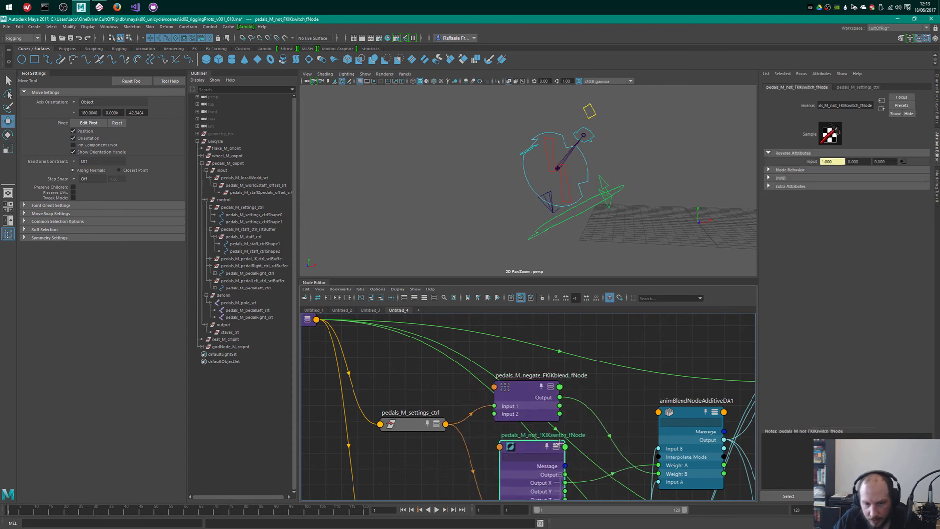
pyautogui.keyDown('alt'); pyautogui.moveTo(560, 438); pyautogui.dragTo(530, 445, button='right'); pyautogui.keyUp('alt')
pyautogui.moveTo(545, 445); pyautogui.dragTo(539, 447)
pyautogui.keyDown('alt'); pyautogui.moveTo(540, 446); pyautogui.dragTo(607, 446, button='right'); pyautogui.keyUp('alt')
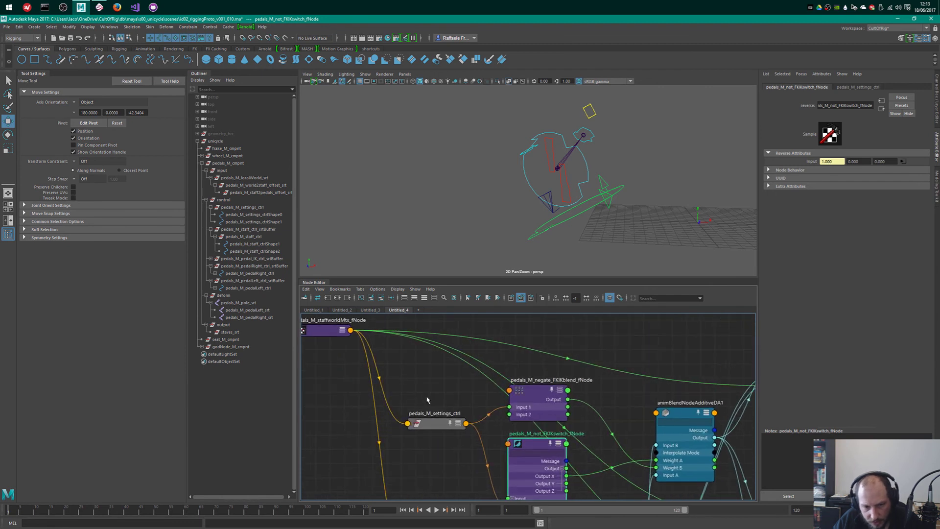
pyautogui.click(433, 422)
pyautogui.keyDown('alt'); pyautogui.moveTo(557, 453); pyautogui.dragTo(523, 389, button='middle'); pyautogui.keyUp('alt')
pyautogui.moveTo(488, 358); pyautogui.dragTo(491, 363)
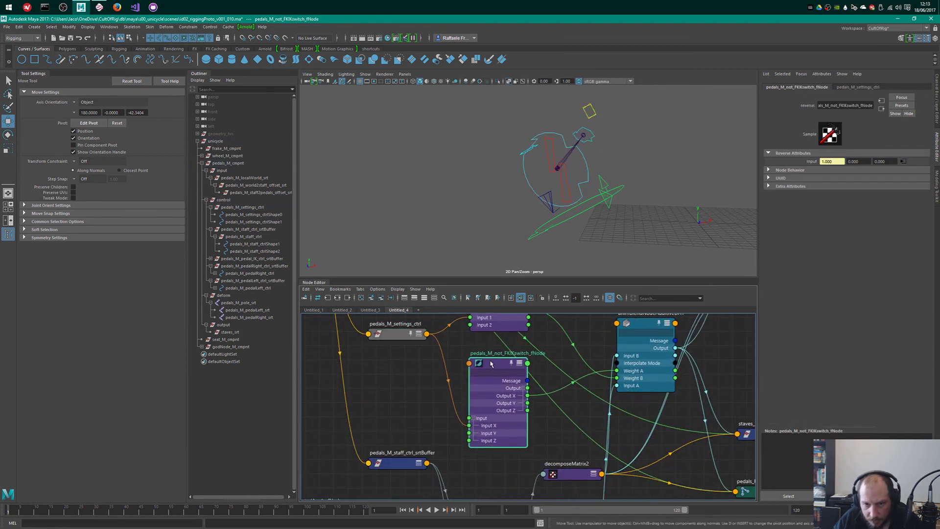
# - Examine animBlendNodeAdditiveDA1's weights, inputs and output and compare them with the pedals' pose in the viewport
pyautogui.click(631, 347)
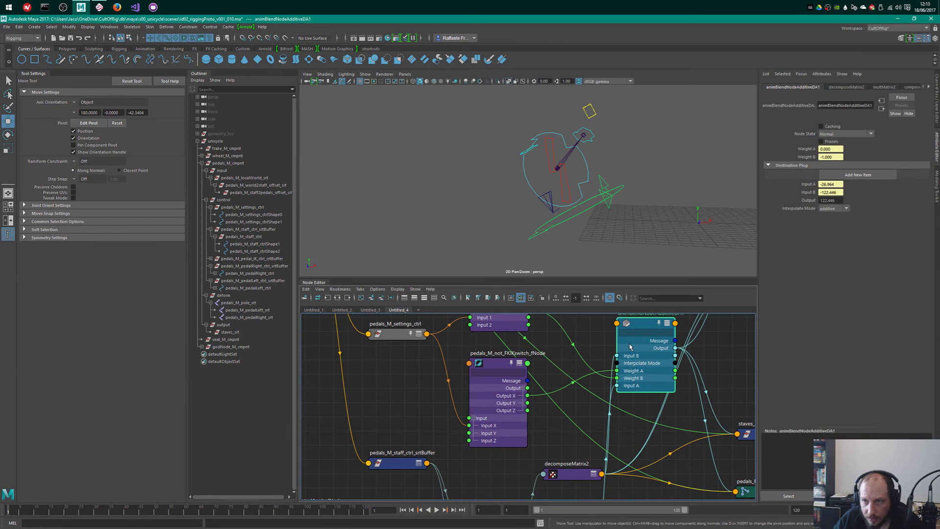
pyautogui.keyDown('alt'); pyautogui.moveTo(563, 192); pyautogui.dragTo(537, 196); pyautogui.keyUp('alt')
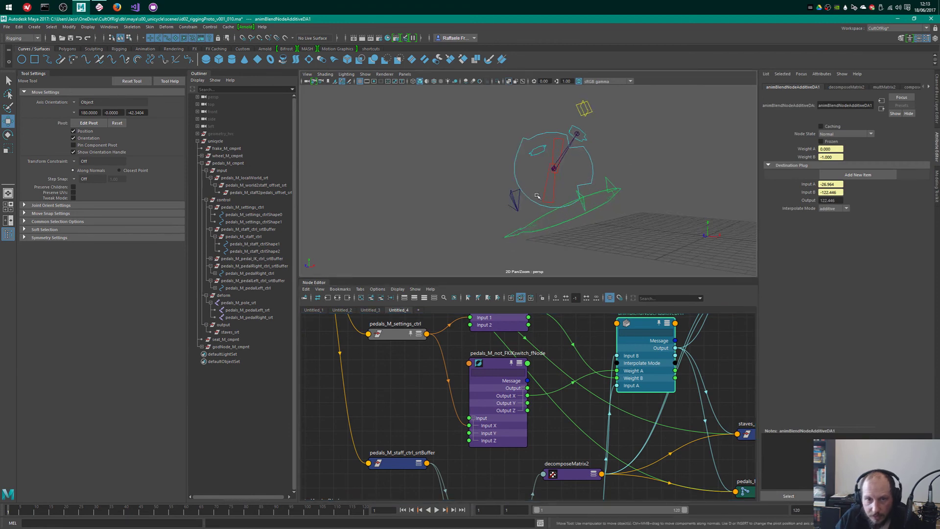
pyautogui.keyDown('alt'); pyautogui.moveTo(604, 181); pyautogui.dragTo(622, 180); pyautogui.keyUp('alt')
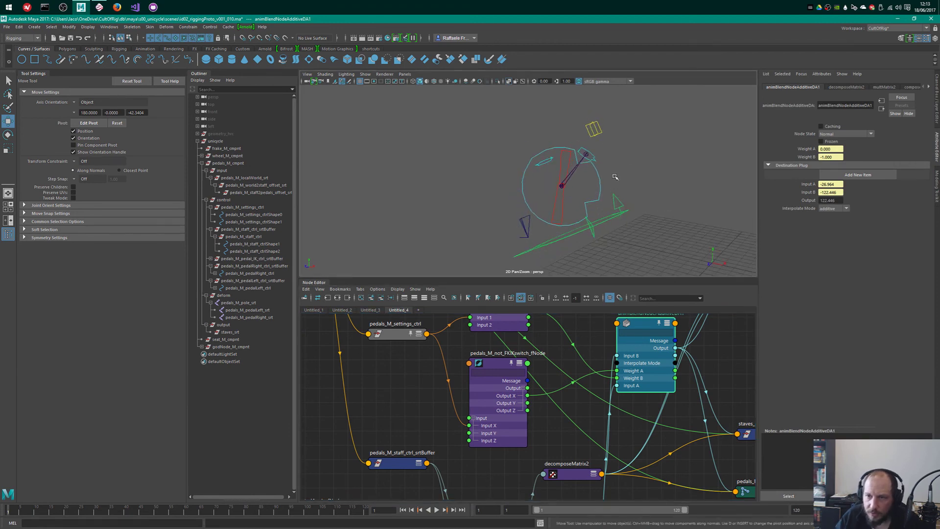
# - Check the attributes of pedals_M_settings_ctrl and animBlendNodeAdditiveDA1, and set the settings control's FKIK Switch to off
pyautogui.moveTo(585, 114); pyautogui.dragTo(606, 135)
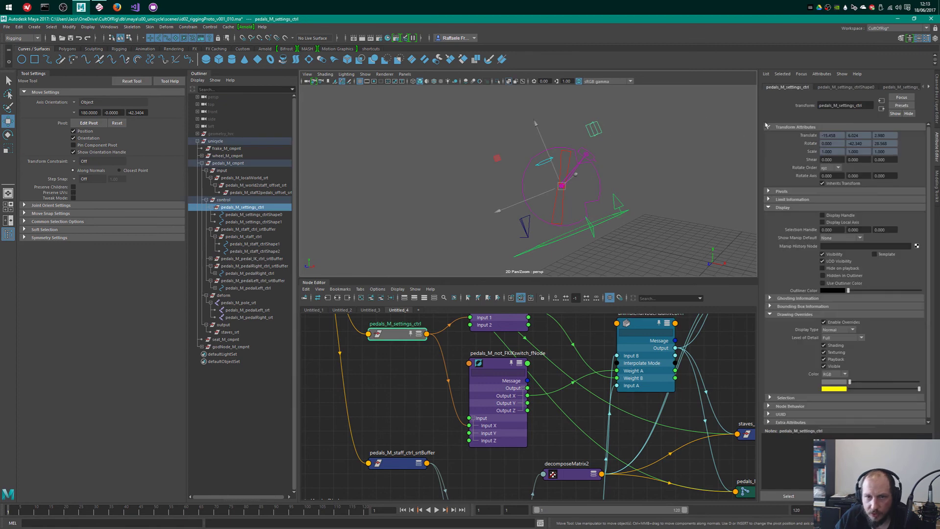
pyautogui.click(891, 87)
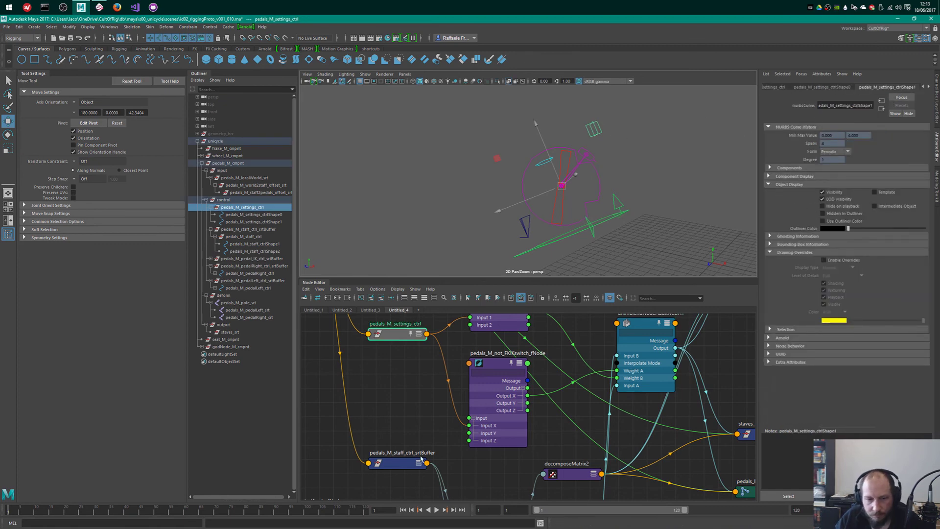
pyautogui.click(480, 351)
pyautogui.click(646, 348)
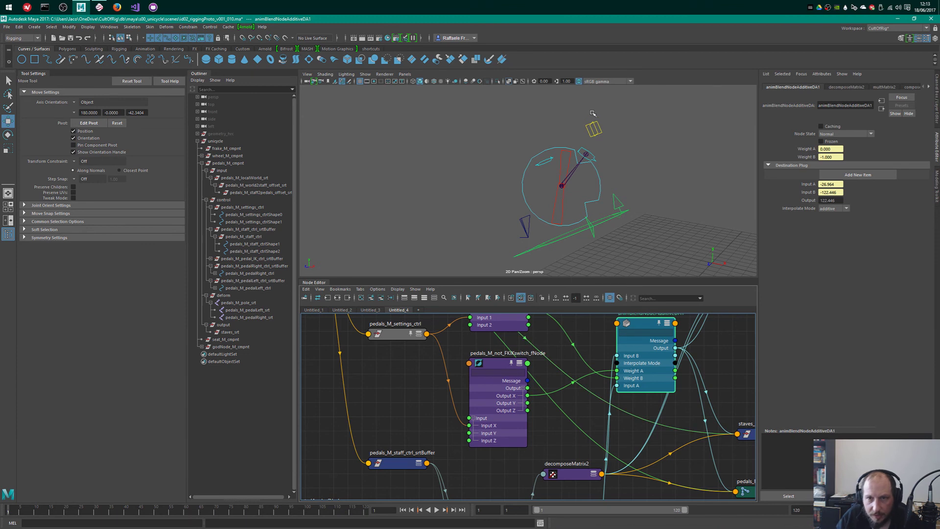
pyautogui.click(593, 128)
pyautogui.hotkey('ctrl', 'a')
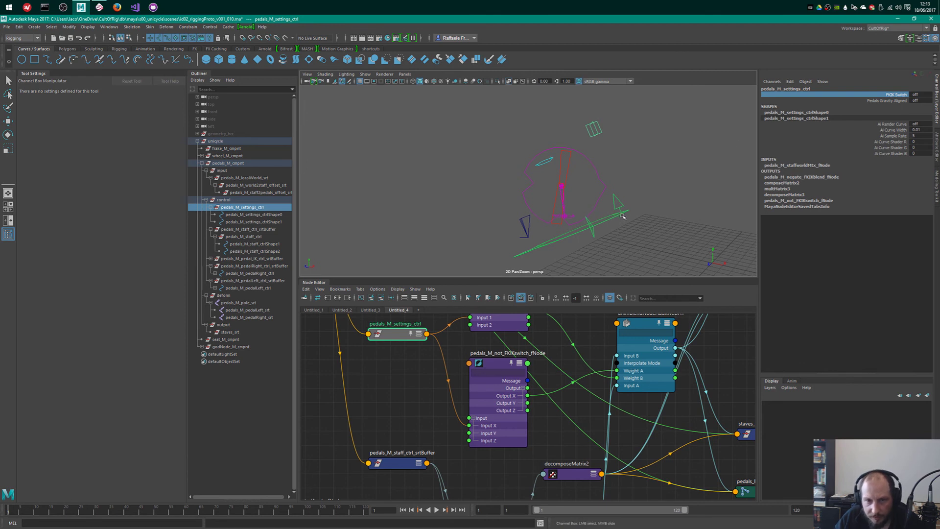
pyautogui.keyDown('alt'); pyautogui.moveTo(666, 202); pyautogui.dragTo(553, 203); pyautogui.keyUp('alt')
# - Try rotating pedals_M_staff_ctrl to test the FK response, undo the rotation and select pedals_M_pedal_IK_ctrl
pyautogui.click(554, 204)
pyautogui.press('w')
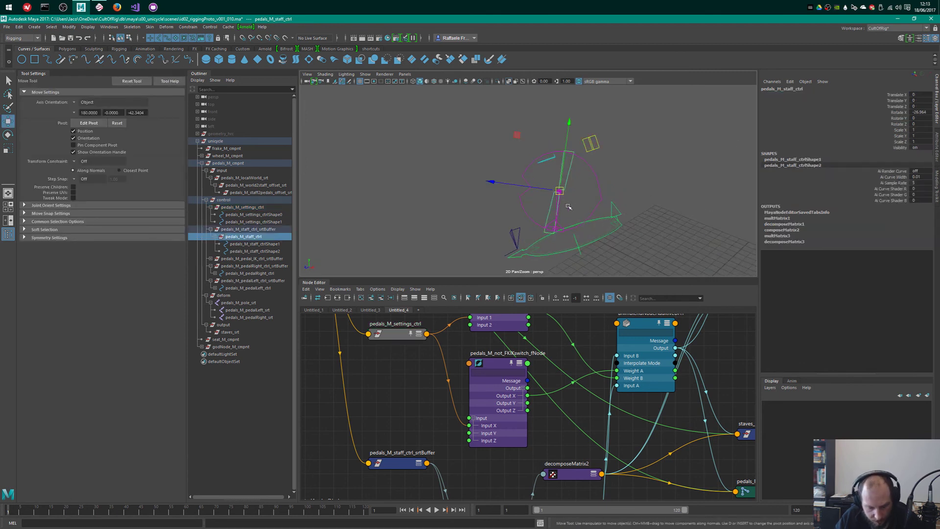
pyautogui.press('e')
pyautogui.moveTo(495, 184); pyautogui.dragTo(506, 158)
pyautogui.hotkey('ctrl', 'z')
pyautogui.click(512, 243)
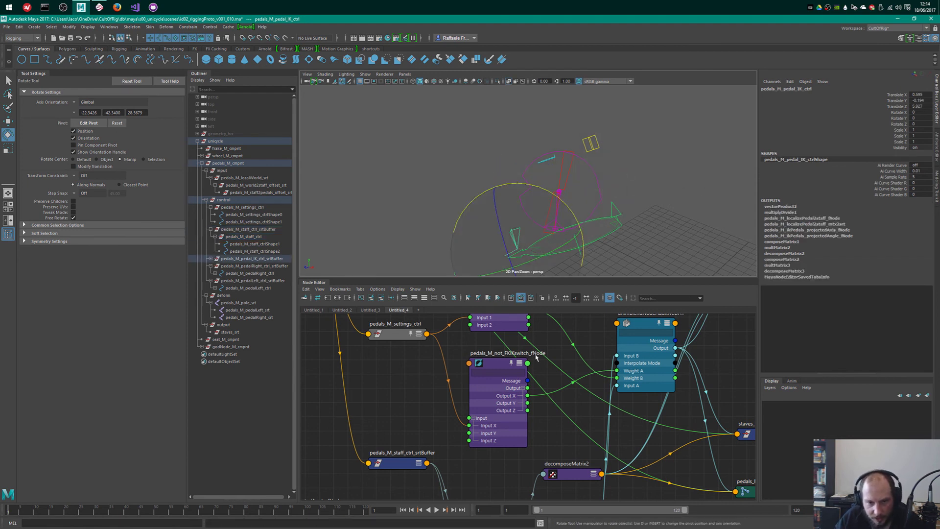
# - Check animBlendNodeAdditiveDA1's weights and set the FKIK Switch of pedals_M_settings_ctrl to on
pyautogui.click(530, 336)
pyautogui.moveTo(609, 347); pyautogui.dragTo(554, 400, button='middle')
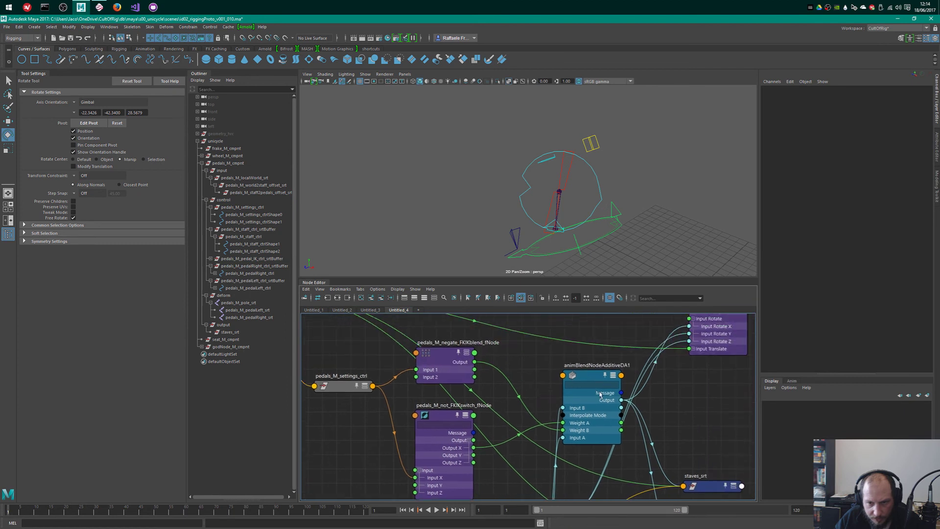
pyautogui.click(592, 375)
pyautogui.moveTo(405, 410); pyautogui.dragTo(512, 399, button='middle')
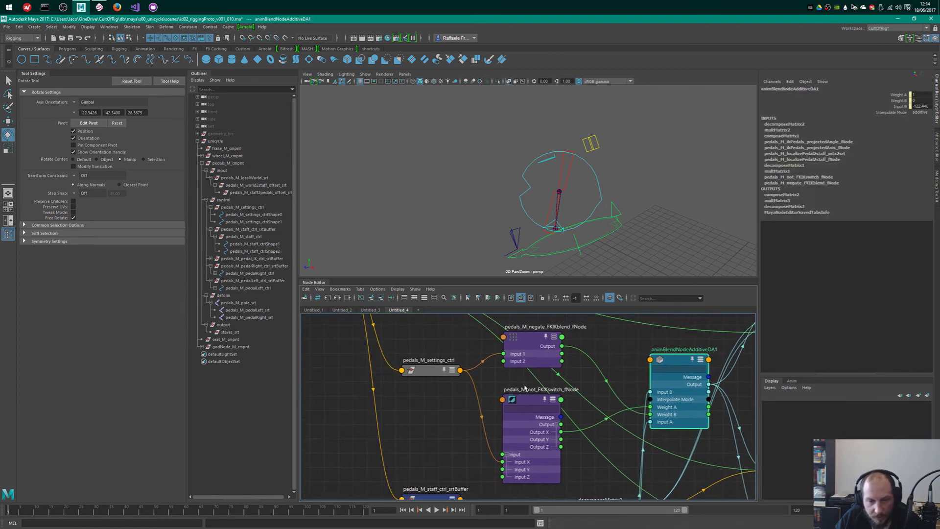
pyautogui.click(452, 370)
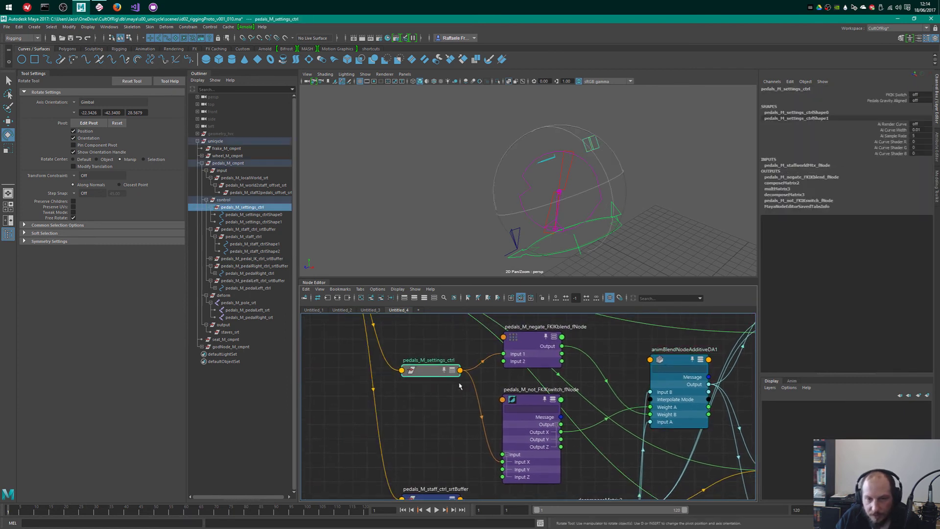
pyautogui.click(899, 95)
pyautogui.moveTo(607, 229); pyautogui.dragTo(703, 218, button='middle')
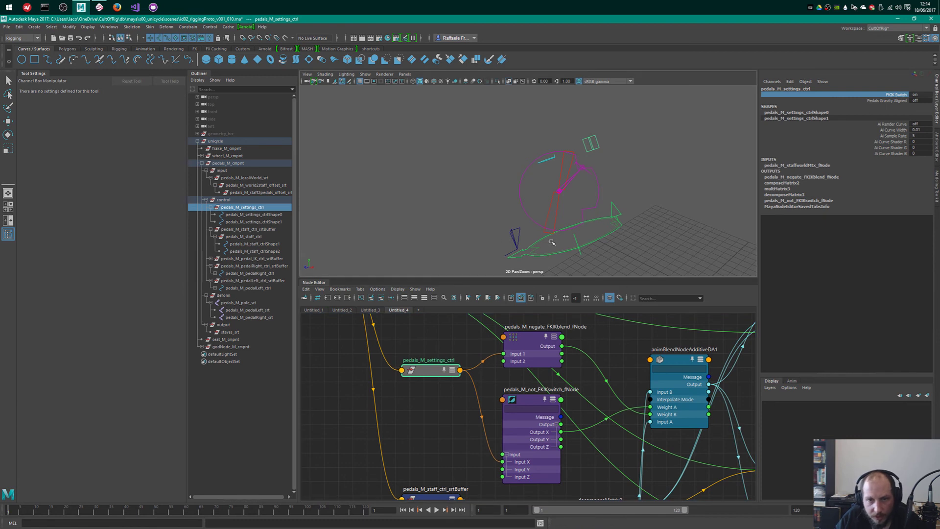
# - Compare pedals_M_negate_FKIKblend_fNode with animBlendNodeAdditiveDA1's weights and the pedals' pose in the viewport
pyautogui.moveTo(531, 337)
pyautogui.keyDown('shift'); pyautogui.mouseDown()
pyautogui.moveTo(505, 351)
pyautogui.moveTo(533, 339)
pyautogui.mouseUp(); pyautogui.keyUp('shift')
pyautogui.click(588, 343)
pyautogui.click(536, 339)
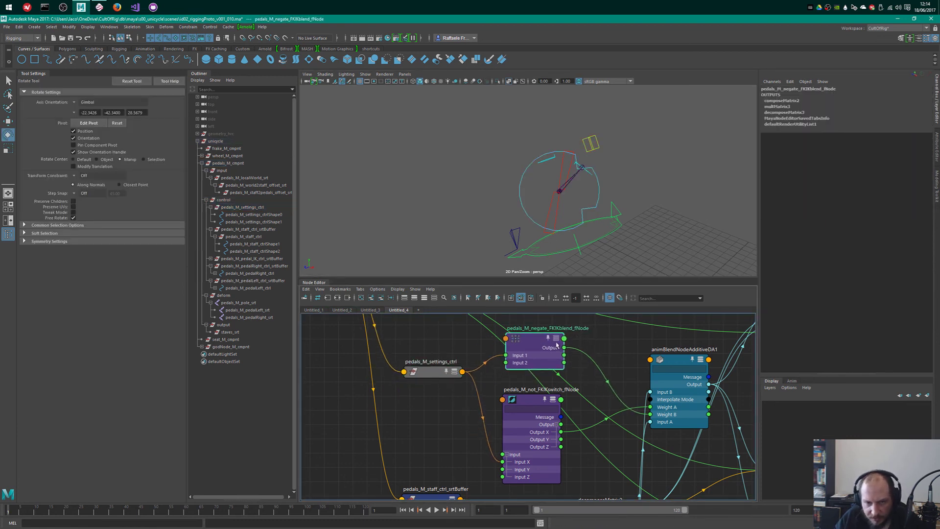
pyautogui.click(669, 367)
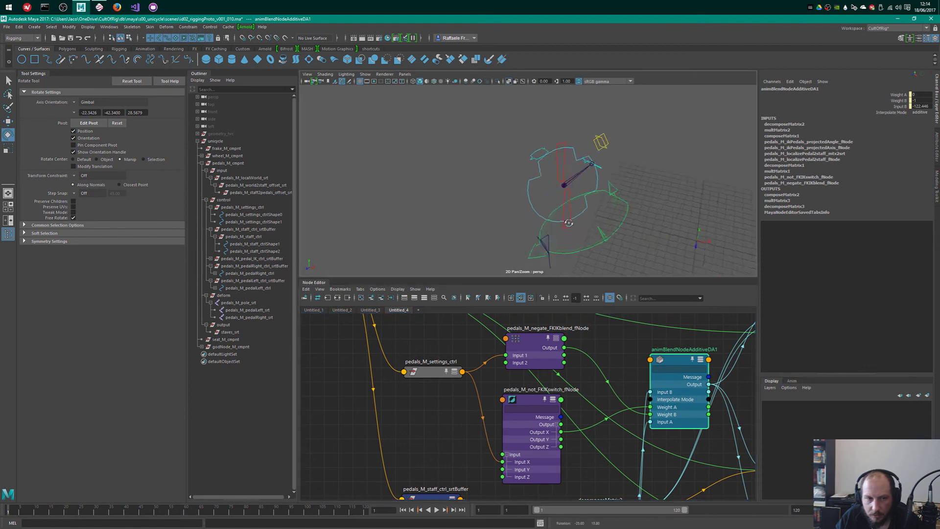
pyautogui.keyDown('alt'); pyautogui.moveTo(559, 207); pyautogui.dragTo(567, 214); pyautogui.keyUp('alt')
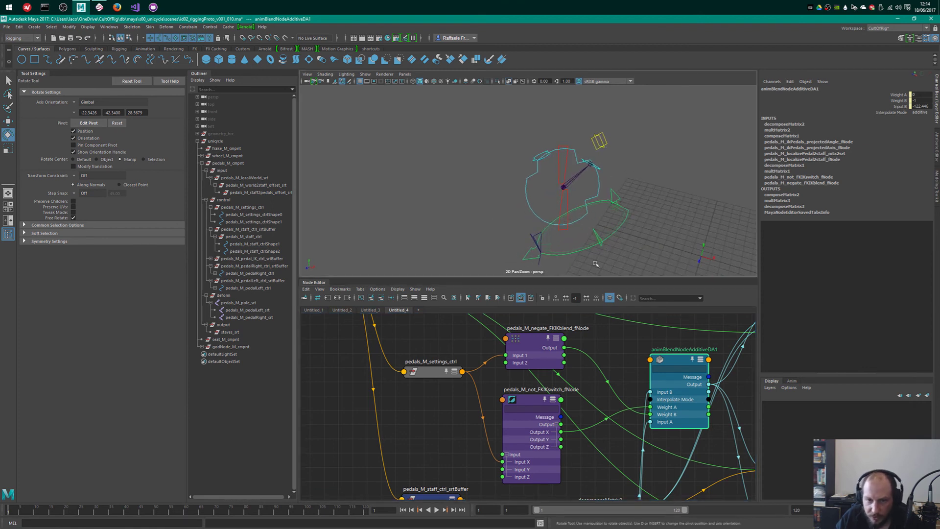
pyautogui.click(559, 327)
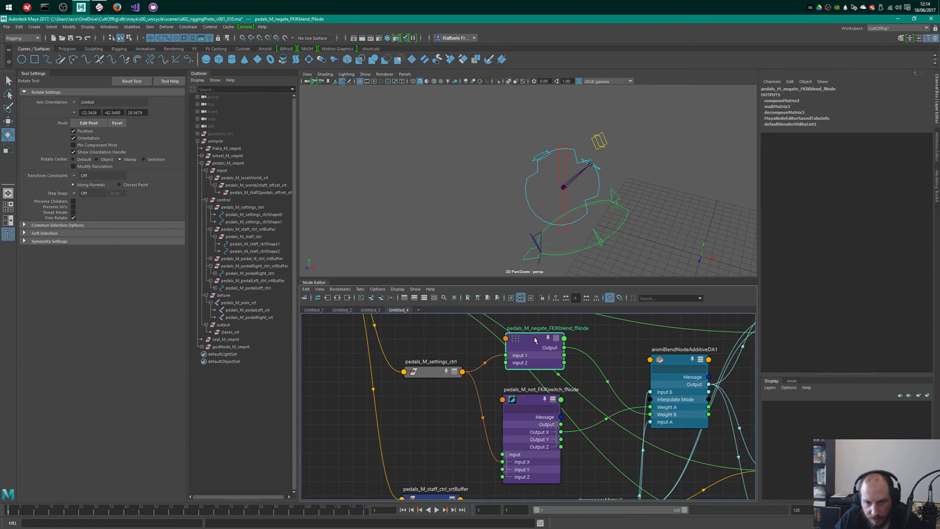
pyautogui.hotkey('ctrl', 'a')
# - Expand the pedals_M_settings_ctrl node and try connecting its FKIK Switch directly to animBlendNodeAdditiveDA1's Weight B
pyautogui.click(454, 374)
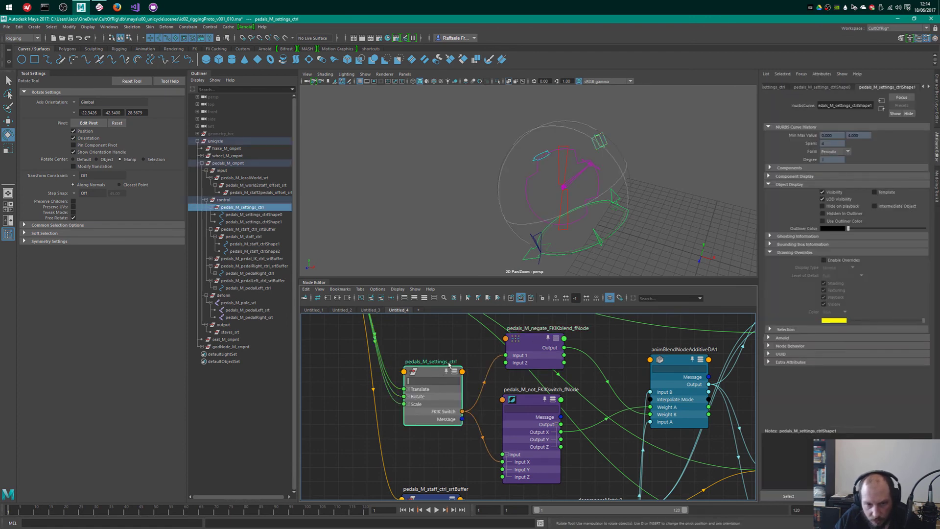
pyautogui.moveTo(463, 413); pyautogui.dragTo(654, 415)
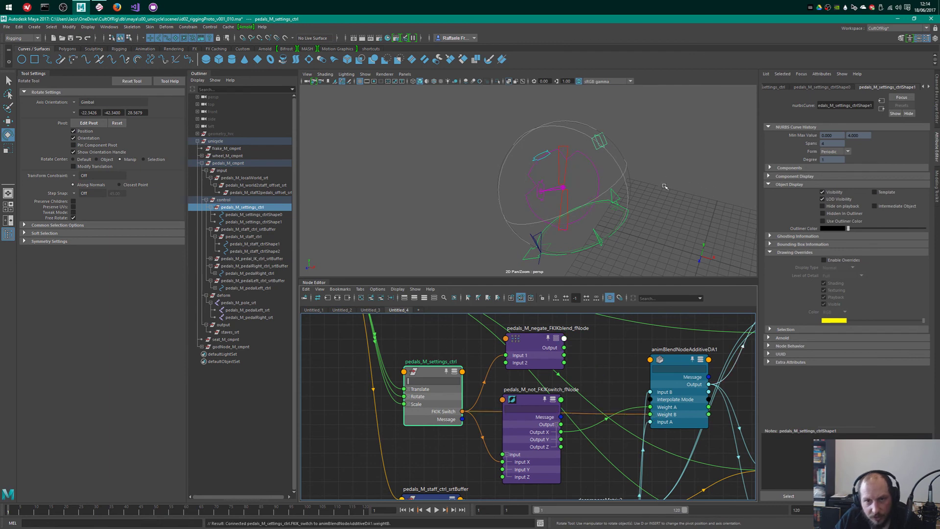
pyautogui.keyDown('alt'); pyautogui.moveTo(664, 186); pyautogui.dragTo(611, 245); pyautogui.keyUp('alt')
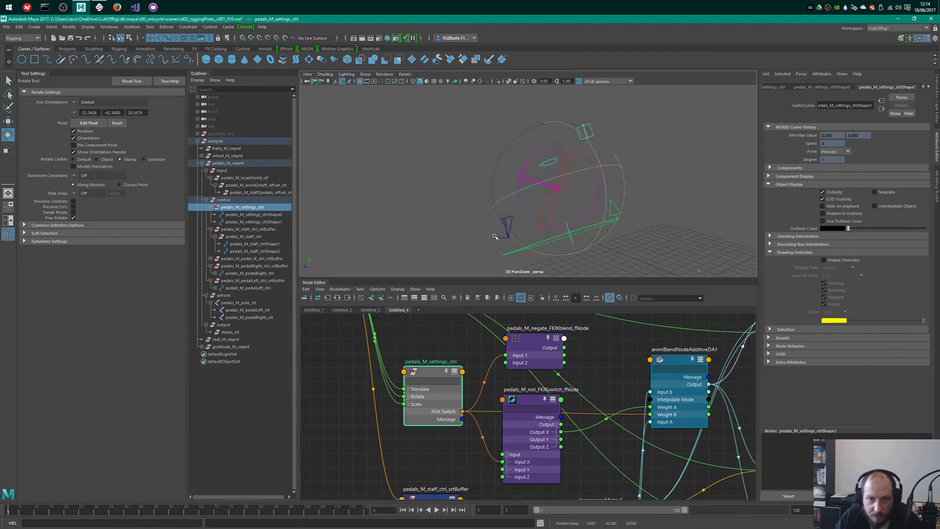
pyautogui.click(657, 193)
# - Move pedals_M_pedal_IK_ctrl in the viewport to test how the pedals follow it with the direct Weight B connection
pyautogui.click(506, 236)
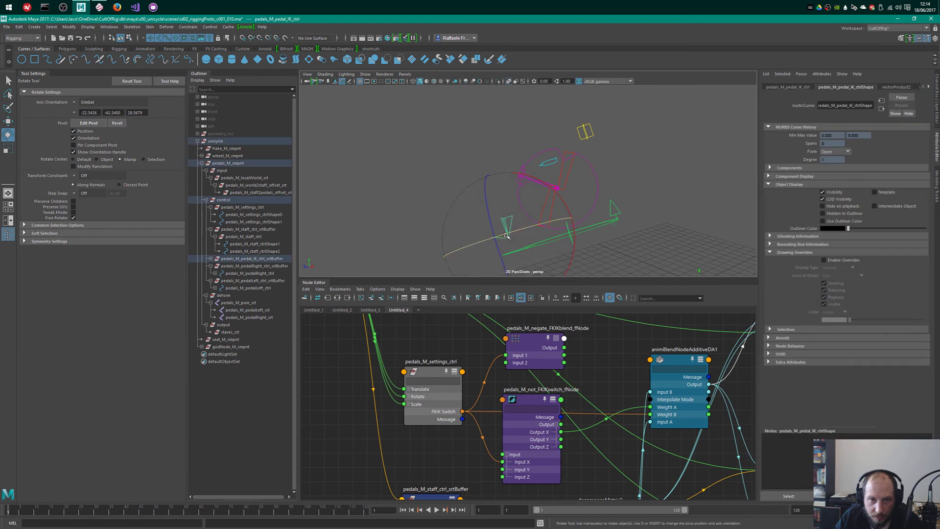
pyautogui.press('w')
pyautogui.moveTo(507, 236); pyautogui.dragTo(527, 243)
pyautogui.keyDown('alt'); pyautogui.moveTo(572, 213); pyautogui.dragTo(558, 183); pyautogui.keyUp('alt')
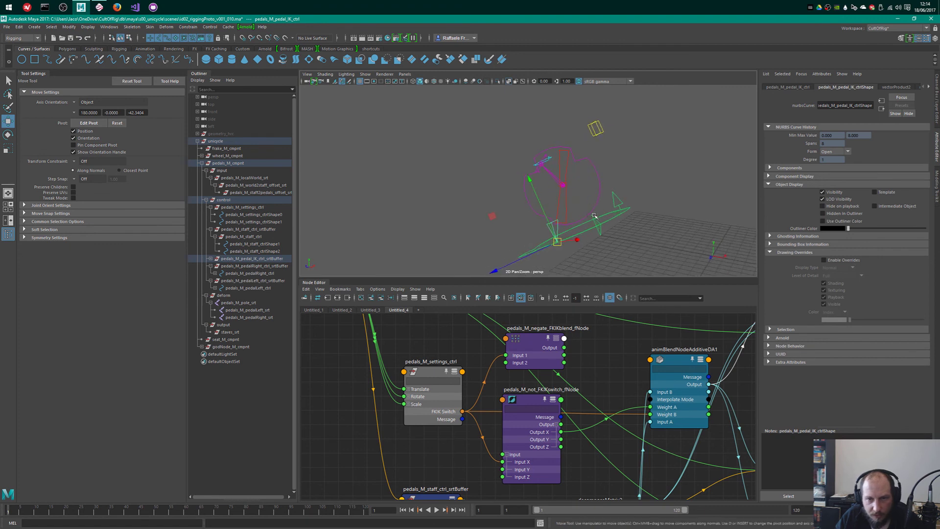
pyautogui.keyDown('alt'); pyautogui.moveTo(594, 215); pyautogui.dragTo(585, 216); pyautogui.keyUp('alt')
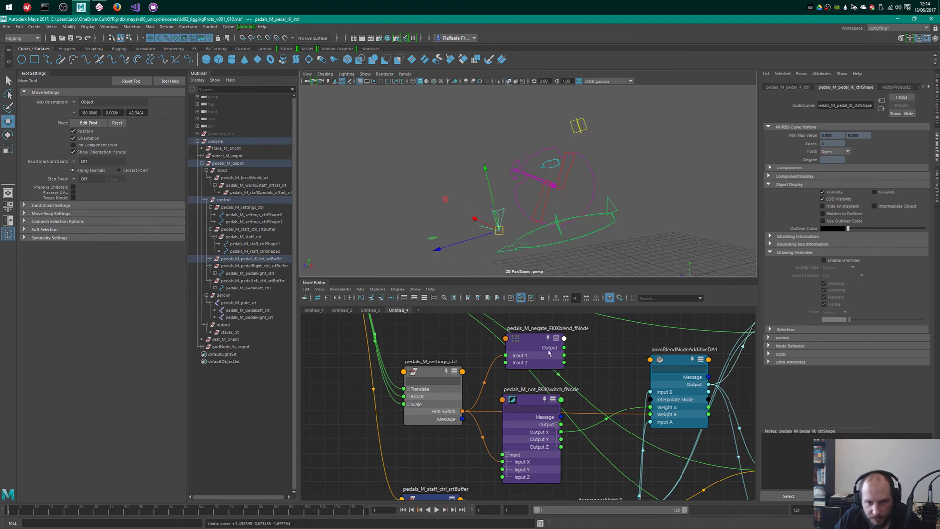
# - Undo the IK control's move and the direct FKIK Switch connection to Weight B
pyautogui.hotkey('ctrl', 'z')
pyautogui.hotkey('ctrl', 'z')
pyautogui.hotkey('ctrl', 'z')
pyautogui.hotkey('ctrl', 'z')
pyautogui.hotkey('ctrl', 'z')
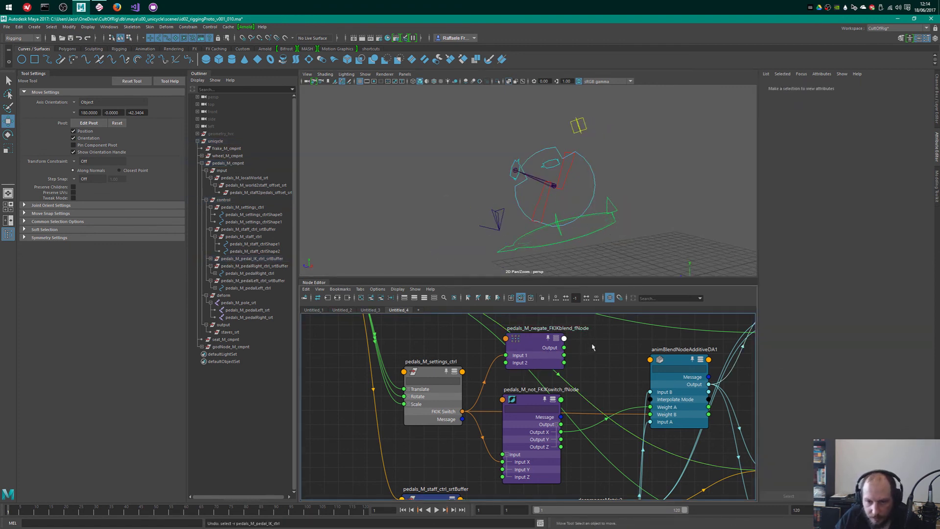
pyautogui.hotkey('ctrl', 'z')
pyautogui.hotkey('ctrl', 'z')
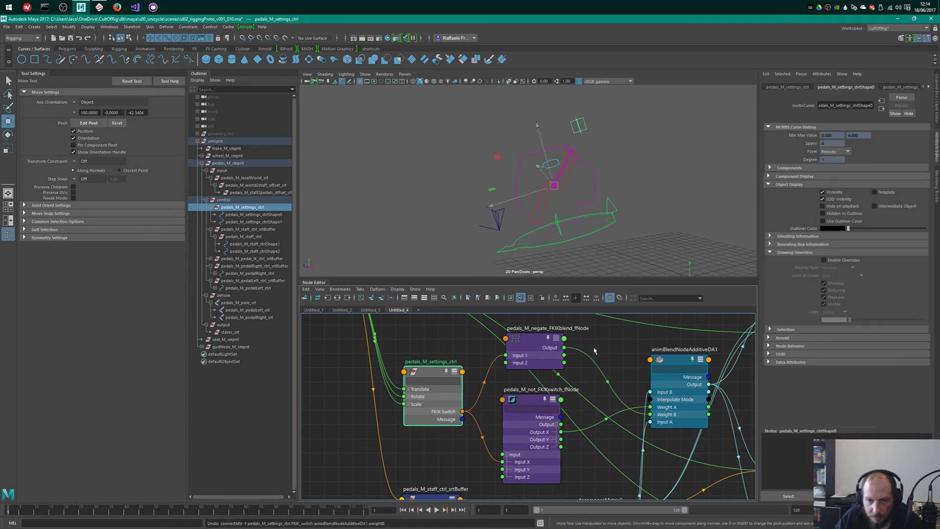
# - Inspect pedals_M_negate_FKIKblend_fNode's inputs and set the FKIK Switch of pedals_M_settings_ctrl to off
pyautogui.click(575, 338)
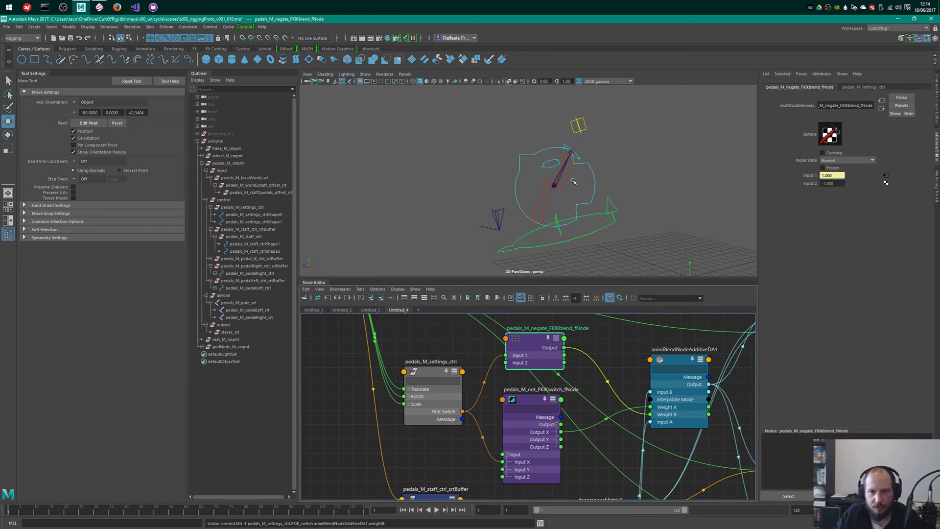
pyautogui.keyDown('alt'); pyautogui.moveTo(579, 239); pyautogui.dragTo(632, 242); pyautogui.keyUp('alt')
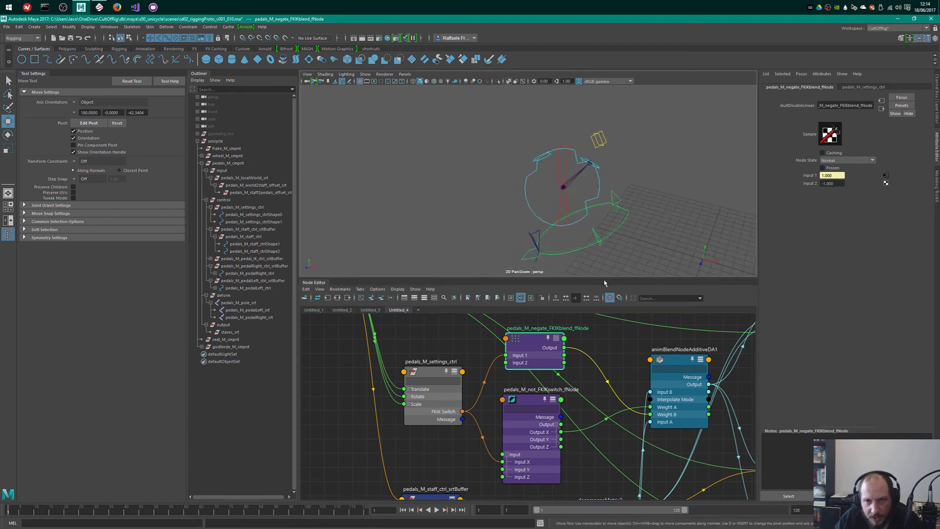
pyautogui.click(539, 236)
pyautogui.click(604, 142)
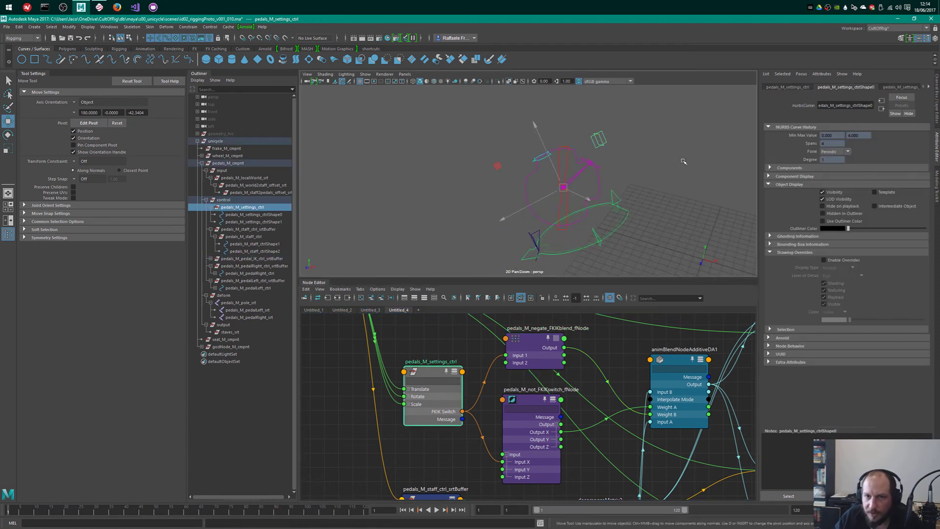
pyautogui.hotkey('ctrl', 'a')
pyautogui.click(900, 94)
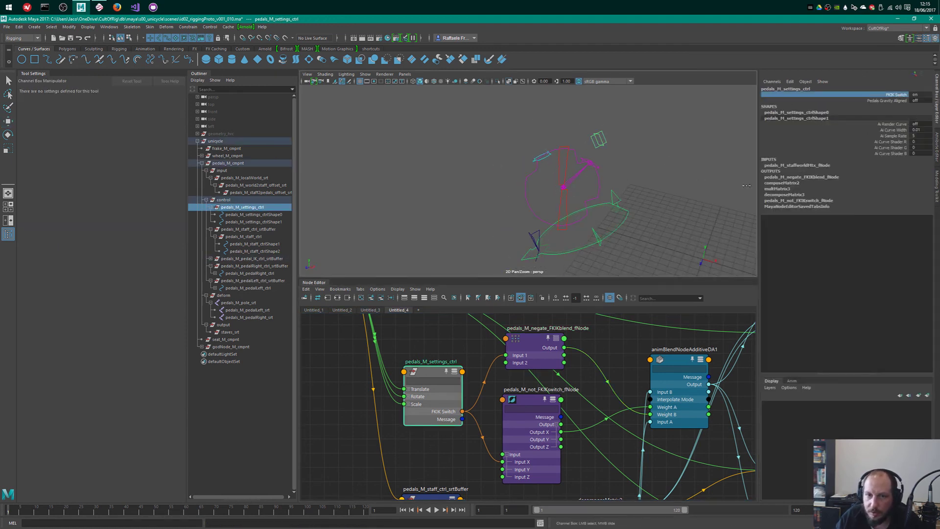
pyautogui.keyDown('alt'); pyautogui.moveTo(595, 182); pyautogui.dragTo(641, 211); pyautogui.keyUp('alt')
pyautogui.keyDown('alt'); pyautogui.moveTo(604, 351); pyautogui.dragTo(603, 379, button='middle'); pyautogui.keyUp('alt')
pyautogui.keyDown('alt'); pyautogui.moveTo(559, 187); pyautogui.dragTo(578, 230); pyautogui.keyUp('alt')
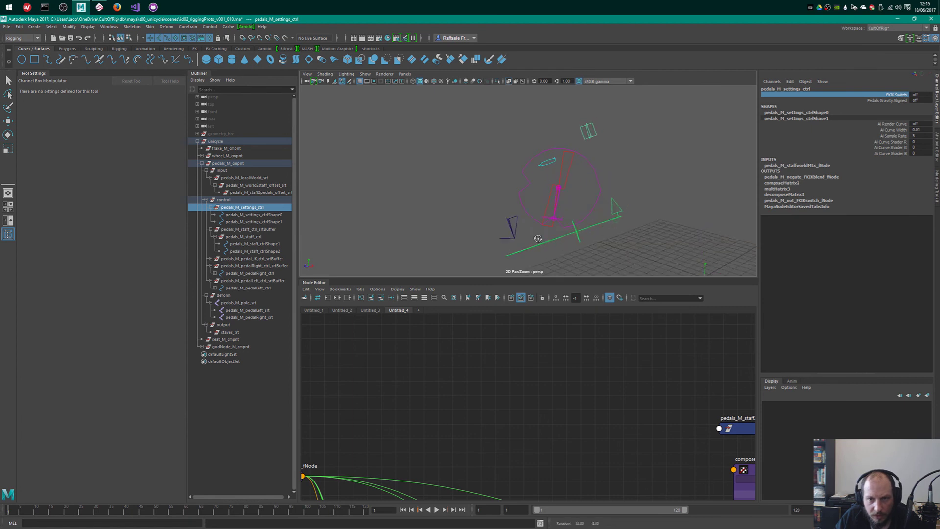
# - Move the pedals_M_staff2pedals_offset_srt node up to leave free space above composeMatrix2 and multMatrix3
pyautogui.keyDown('alt'); pyautogui.moveTo(630, 389); pyautogui.dragTo(656, 347, button='middle'); pyautogui.keyUp('alt')
pyautogui.keyDown('alt'); pyautogui.moveTo(577, 342); pyautogui.dragTo(709, 317, button='middle'); pyautogui.keyUp('alt')
pyautogui.click(473, 349)
pyautogui.moveTo(473, 349); pyautogui.dragTo(474, 346)
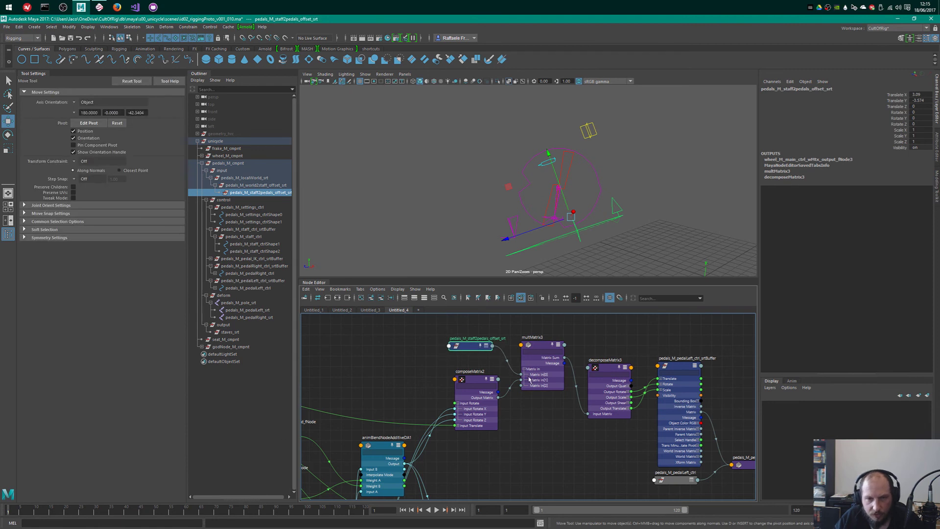
pyautogui.keyDown('alt'); pyautogui.moveTo(587, 183); pyautogui.dragTo(620, 181); pyautogui.keyUp('alt')
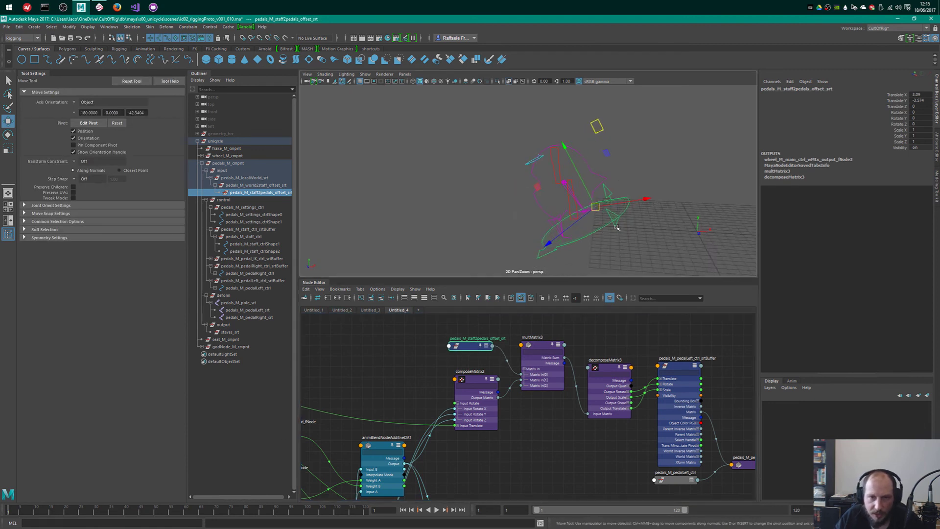
pyautogui.keyDown('alt'); pyautogui.moveTo(585, 211); pyautogui.dragTo(601, 210); pyautogui.keyUp('alt')
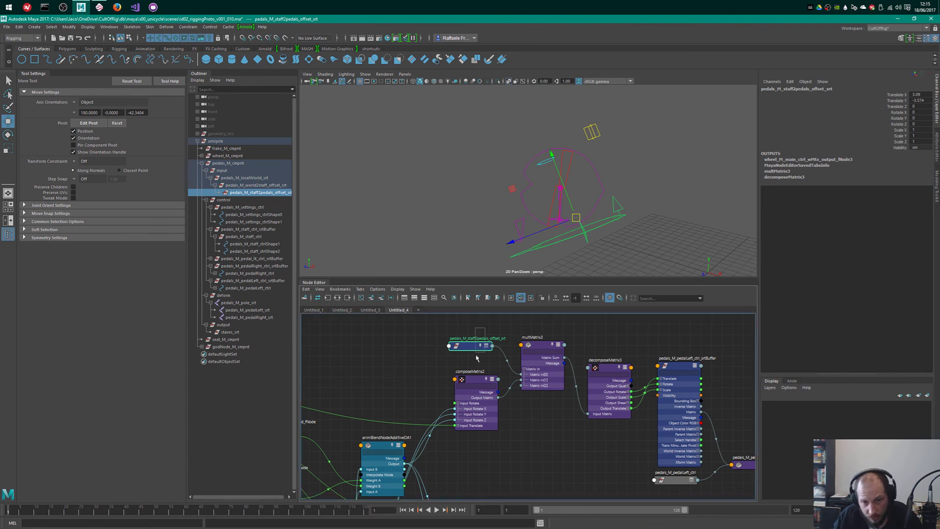
pyautogui.moveTo(470, 348); pyautogui.dragTo(477, 342)
pyautogui.keyDown('alt'); pyautogui.moveTo(554, 188); pyautogui.dragTo(610, 153); pyautogui.keyUp('alt')
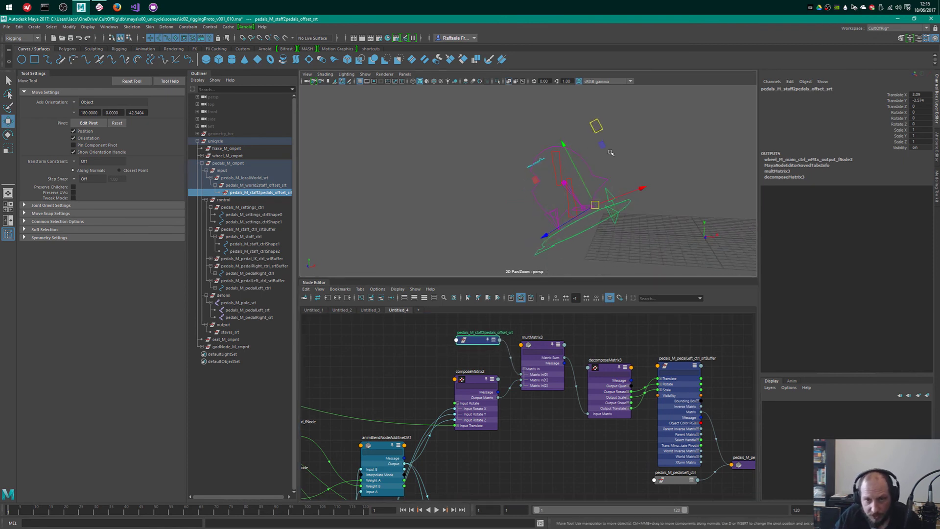
pyautogui.click(474, 341)
pyautogui.moveTo(482, 350); pyautogui.dragTo(482, 321)
pyautogui.keyDown('alt'); pyautogui.moveTo(482, 321); pyautogui.dragTo(483, 391, button='middle'); pyautogui.keyUp('alt')
pyautogui.moveTo(482, 390); pyautogui.dragTo(476, 361)
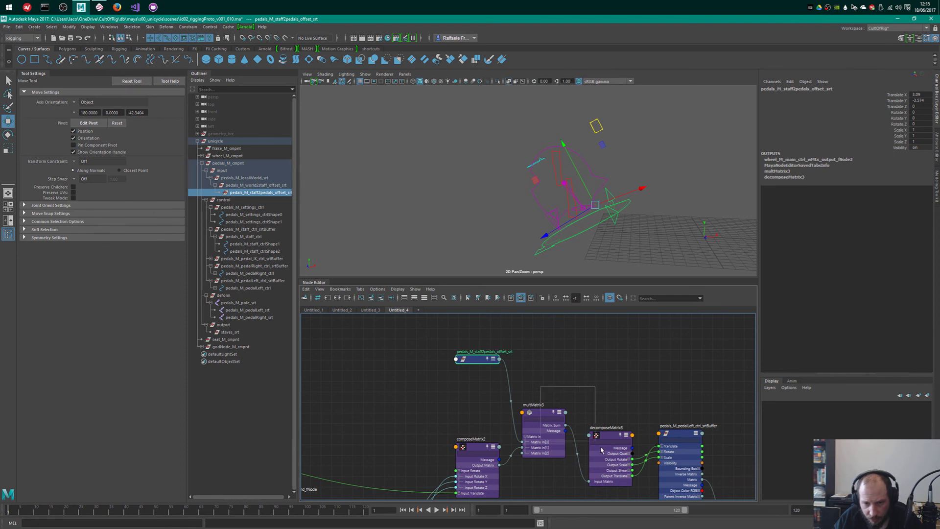
# - Look over decomposeMatrix3 and multMatrix3, and move the pedals_M_pedalLeft_ctrl_srtBuffer node slightly up
pyautogui.click(616, 462)
pyautogui.click(542, 414)
pyautogui.keyDown('alt'); pyautogui.moveTo(663, 379); pyautogui.dragTo(623, 327, button='middle'); pyautogui.keyUp('alt')
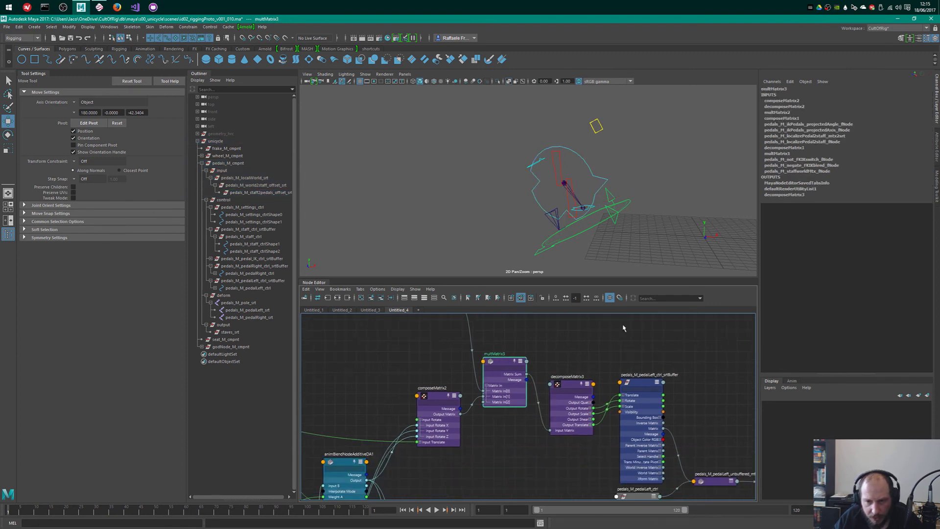
pyautogui.moveTo(642, 382); pyautogui.dragTo(642, 372)
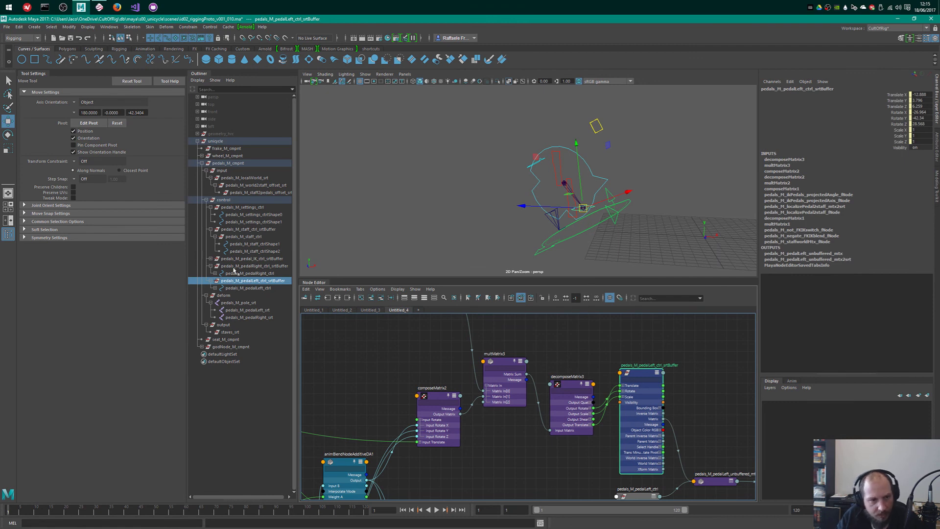
# - Create a multMatrix node, place it beside pedals_M_staff2pedals_offset_srt and show all of its attributes
pyautogui.click(545, 319)
pyautogui.keyDown('alt'); pyautogui.moveTo(544, 317); pyautogui.dragTo(621, 362, button='middle'); pyautogui.keyUp('alt')
pyautogui.press('Tab')
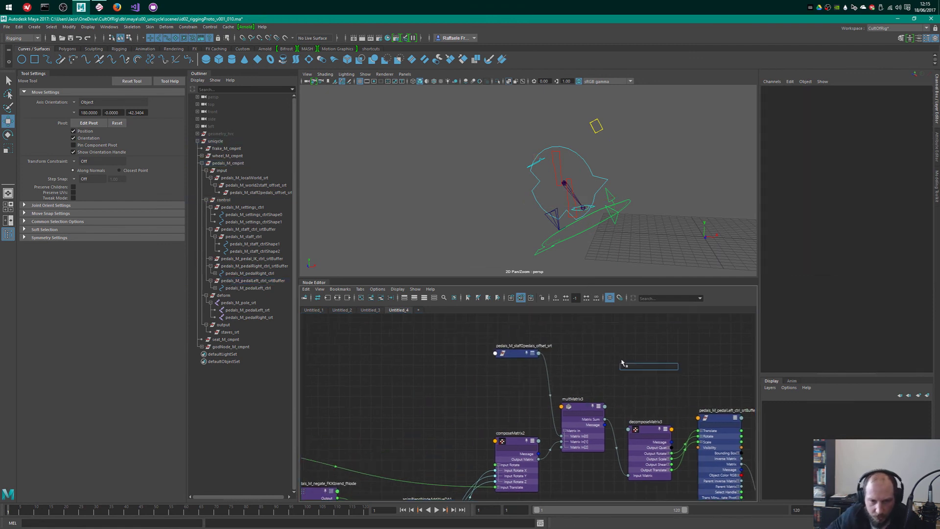
pyautogui.write('multMatrix')
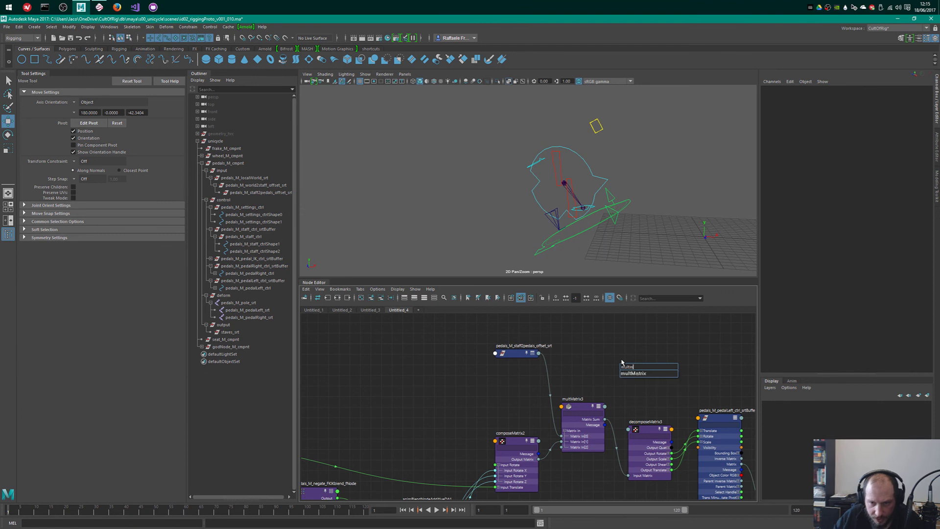
pyautogui.press('Return')
pyautogui.press('3')
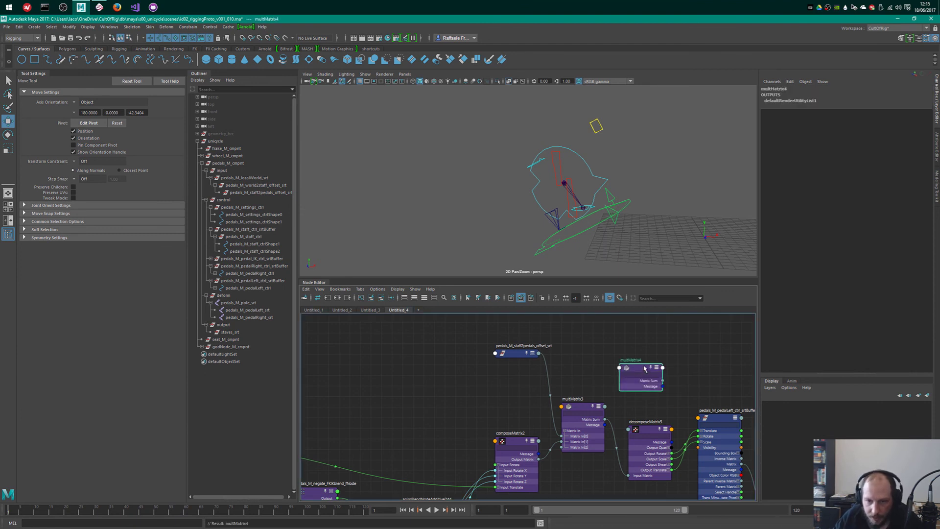
pyautogui.moveTo(623, 368); pyautogui.dragTo(574, 347)
pyautogui.scroll(3, 619, 358)
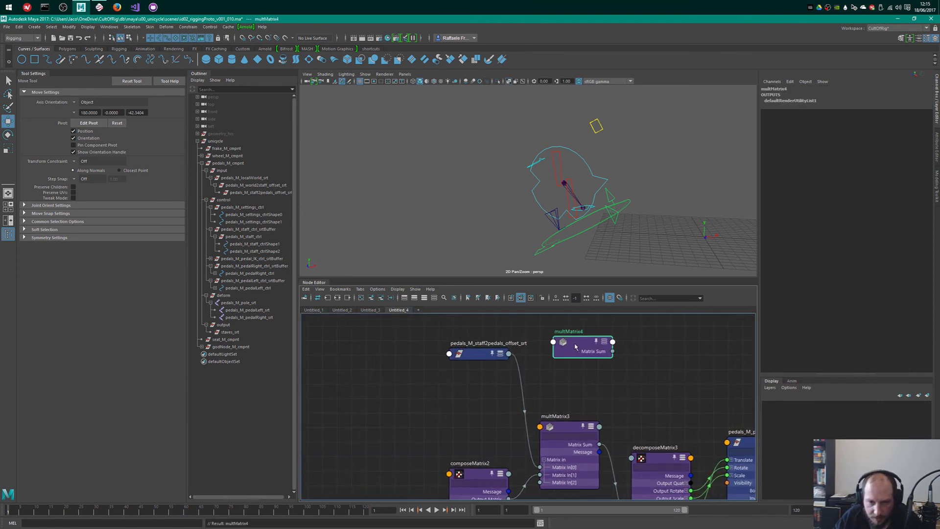
pyautogui.moveTo(575, 347); pyautogui.dragTo(558, 436, button='right')
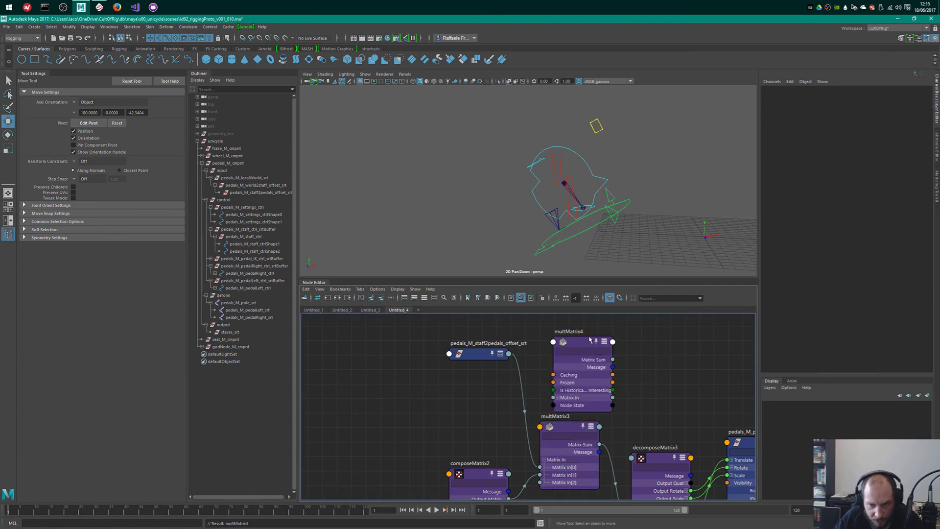
# - Connect the Inverse Matrix of pedals_M_staff2pedals_offset_srt to Matrix In[0] of multMatrix4 and collapse the offset node
pyautogui.moveTo(566, 342); pyautogui.dragTo(559, 337)
pyautogui.click(494, 356)
pyautogui.press('3')
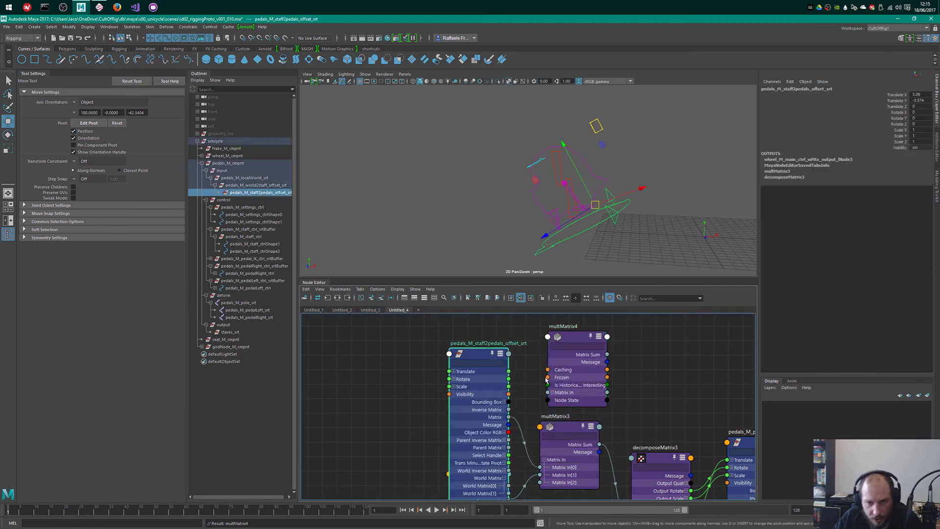
pyautogui.scroll(2, 492, 354)
pyautogui.click(568, 401)
pyautogui.moveTo(590, 395); pyautogui.dragTo(586, 383)
pyautogui.moveTo(512, 423); pyautogui.dragTo(558, 399)
pyautogui.click(475, 354)
pyautogui.press('1')
# - Show only connected attributes on multMatrix4, move it farther from the offset node, and connect composeMatrix2's Output Matrix to its Matrix In[1]
pyautogui.click(597, 371)
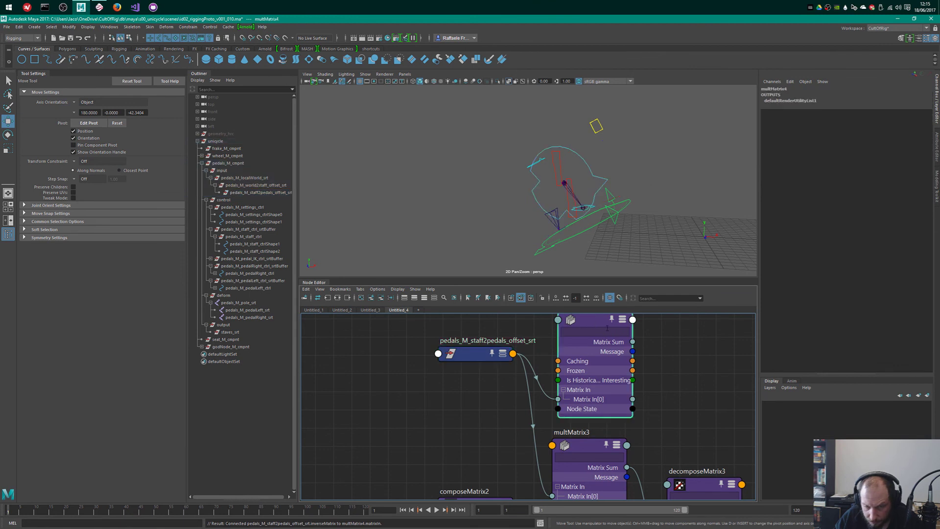
pyautogui.press('2')
pyautogui.moveTo(597, 371); pyautogui.dragTo(689, 375)
pyautogui.keyDown('alt'); pyautogui.moveTo(701, 398); pyautogui.dragTo(591, 392, button='middle'); pyautogui.keyUp('alt')
pyautogui.scroll(-1, 607, 392)
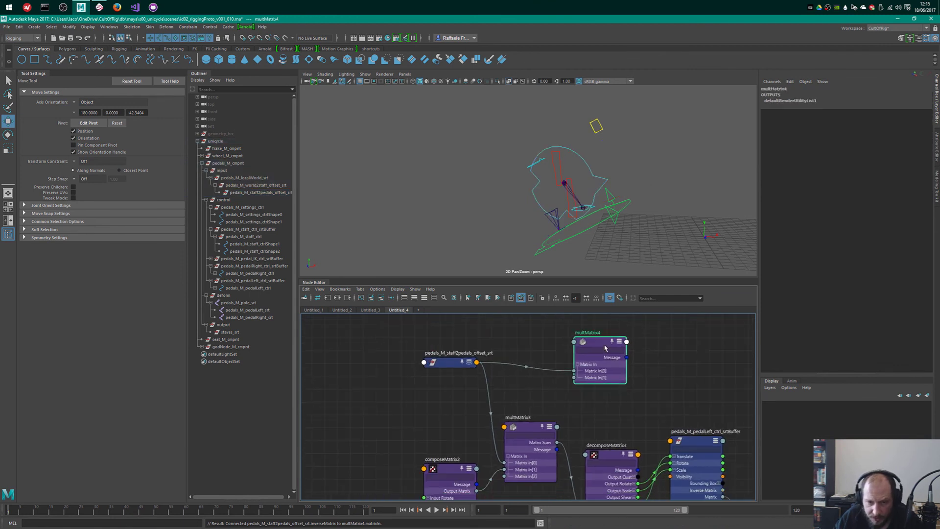
pyautogui.moveTo(594, 343); pyautogui.dragTo(616, 335)
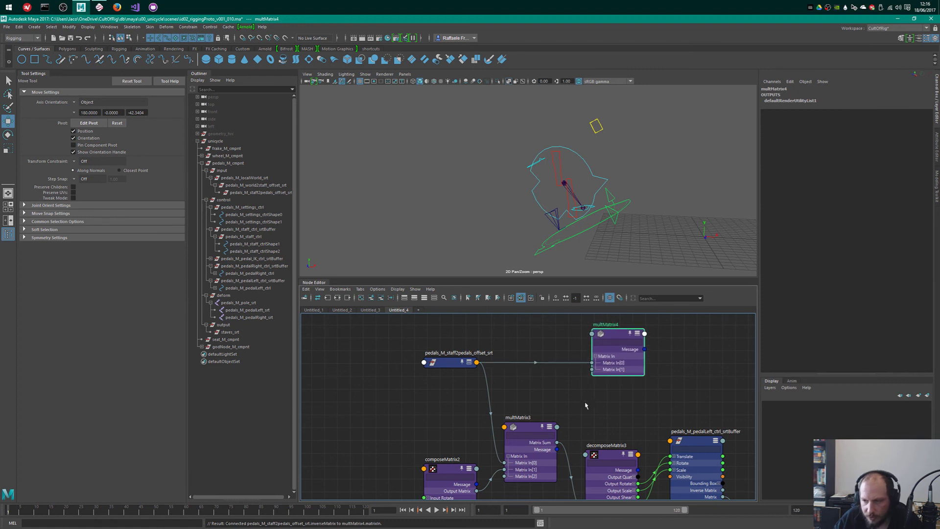
pyautogui.keyDown('alt'); pyautogui.moveTo(586, 405); pyautogui.dragTo(605, 360, button='middle'); pyautogui.keyUp('alt')
pyautogui.keyDown('alt'); pyautogui.moveTo(636, 401); pyautogui.dragTo(633, 430, button='middle'); pyautogui.keyUp('alt')
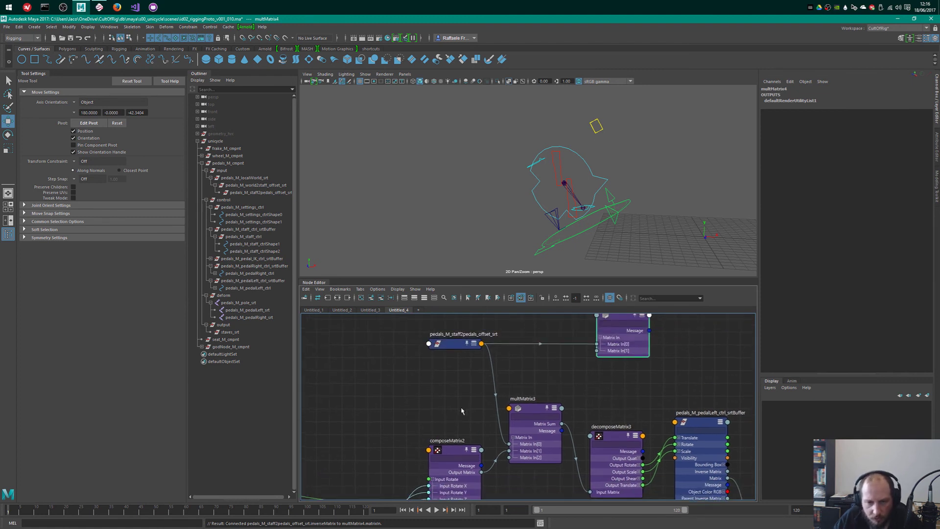
pyautogui.moveTo(481, 472); pyautogui.dragTo(635, 338)
# - Create a decomposeMatrix node, expand its attributes and place it just after multMatrix4
pyautogui.click(639, 436)
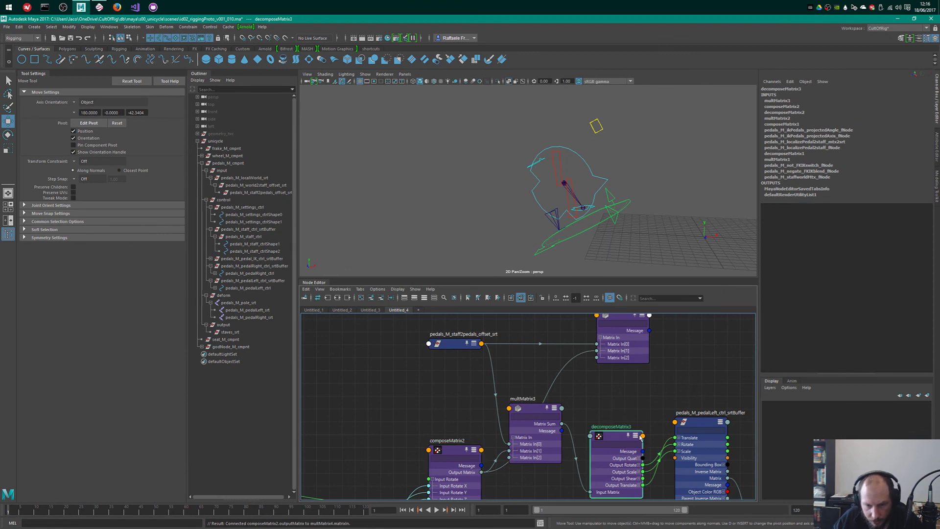
pyautogui.click(689, 384)
pyautogui.press('Tab')
pyautogui.write('deco')
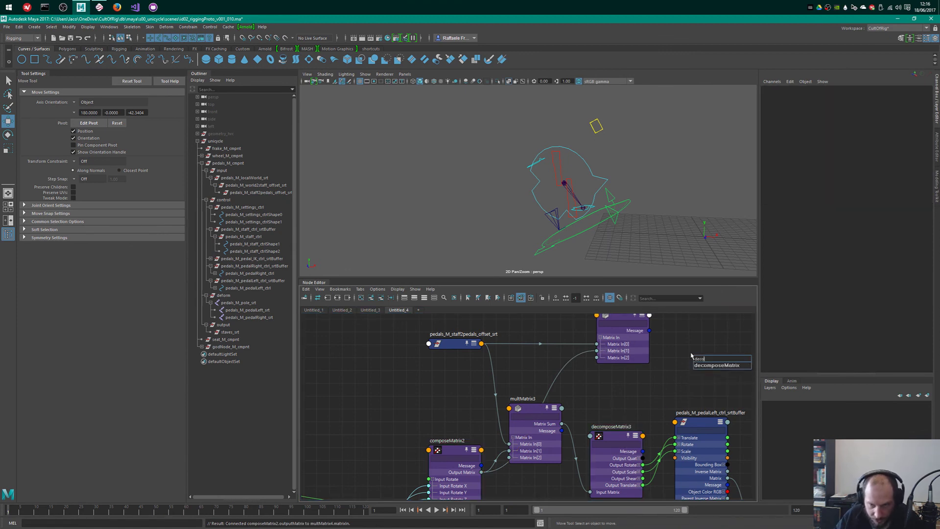
pyautogui.press('Return')
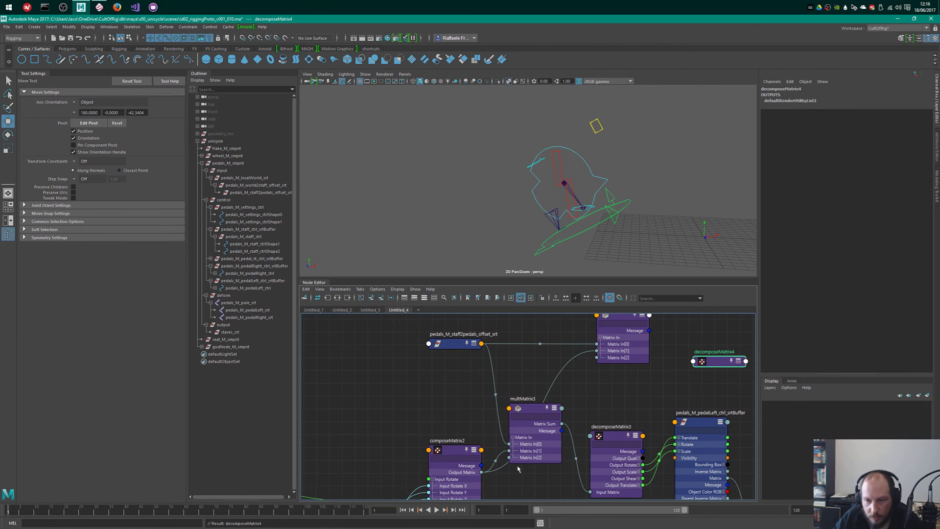
pyautogui.keyDown('alt'); pyautogui.moveTo(748, 367); pyautogui.dragTo(638, 395, button='middle'); pyautogui.keyUp('alt')
pyautogui.press('3')
pyautogui.moveTo(606, 391); pyautogui.dragTo(585, 342)
pyautogui.scroll(3, 588, 383)
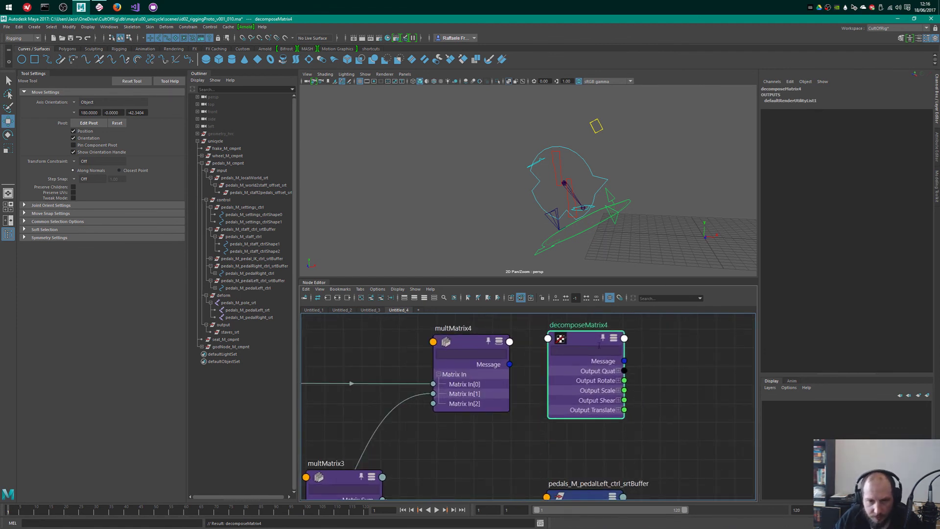
# - Show all attributes of multMatrix4 and connect its Matrix Sum to decomposeMatrix4's Input Matrix
pyautogui.click(467, 352)
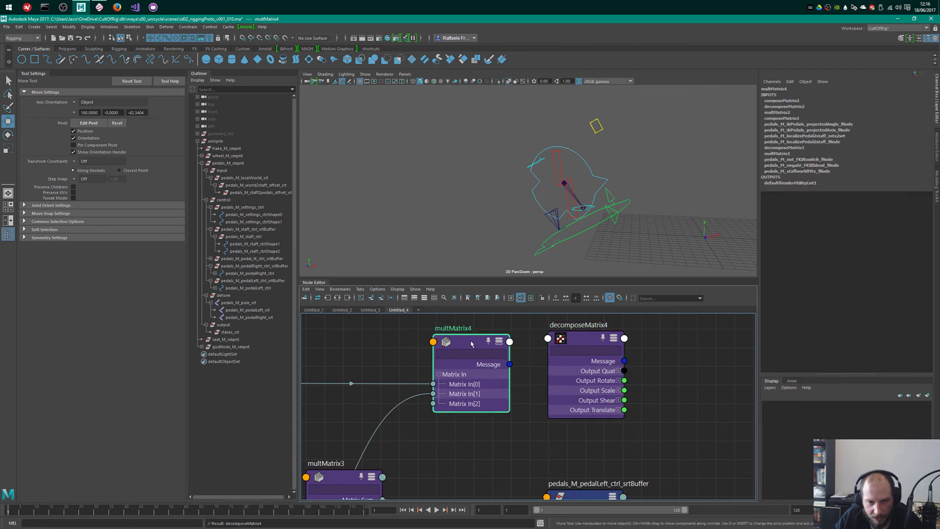
pyautogui.rightClick(471, 344)
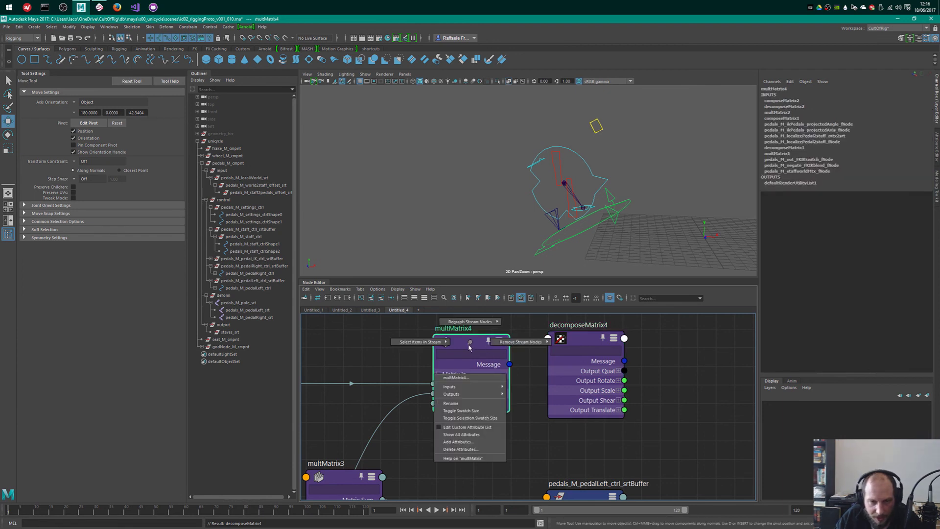
pyautogui.click(471, 434)
pyautogui.moveTo(587, 338); pyautogui.dragTo(575, 356)
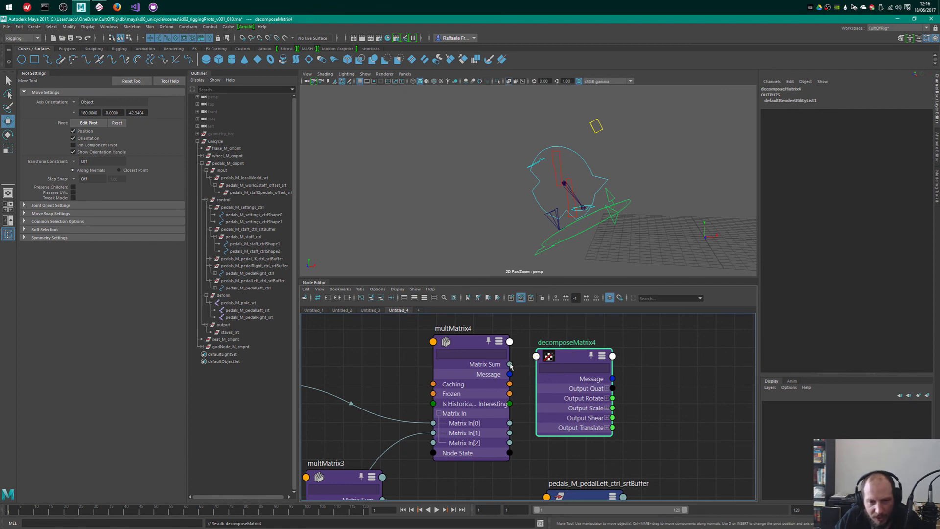
pyautogui.moveTo(510, 365); pyautogui.dragTo(543, 357)
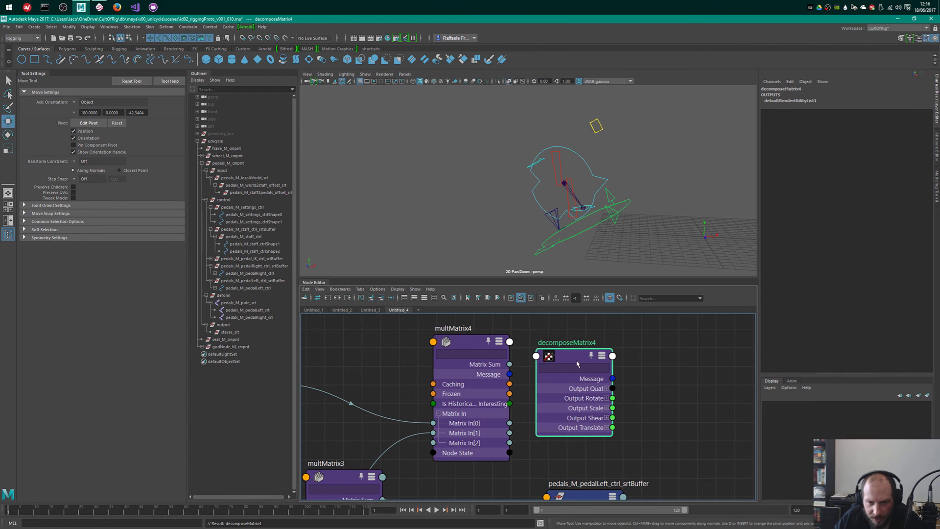
pyautogui.press('4')
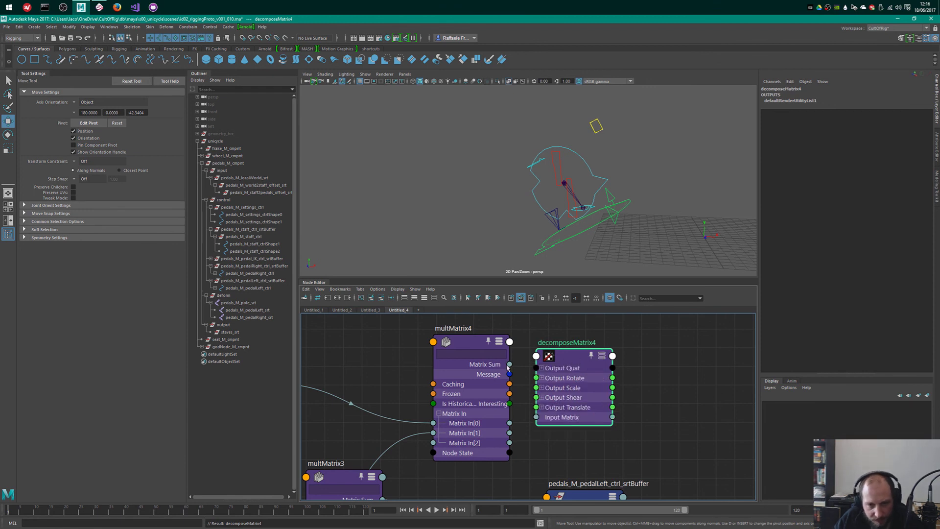
pyautogui.moveTo(509, 365); pyautogui.dragTo(536, 416)
# - Collapse multMatrix4 and line it up with decomposeMatrix4
pyautogui.click(488, 351)
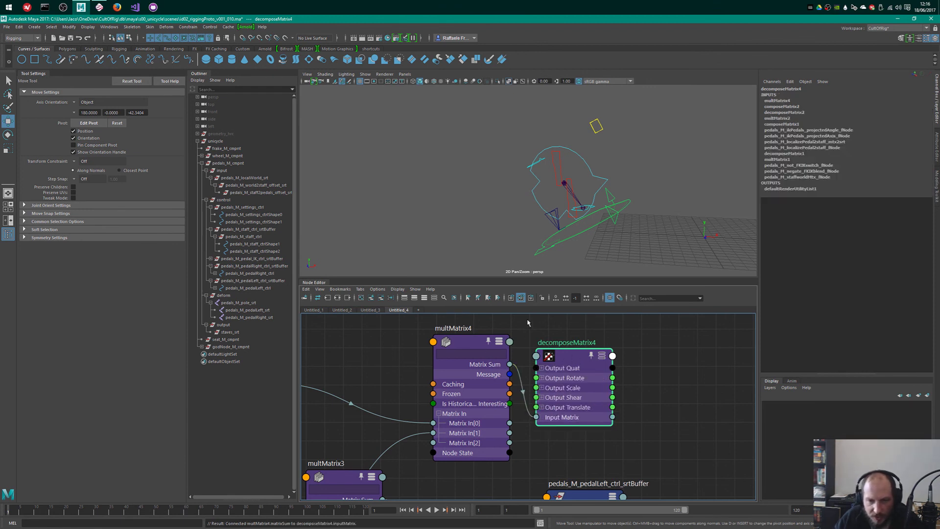
pyautogui.press('1')
pyautogui.moveTo(476, 344); pyautogui.dragTo(464, 388)
pyautogui.moveTo(575, 360); pyautogui.dragTo(556, 372)
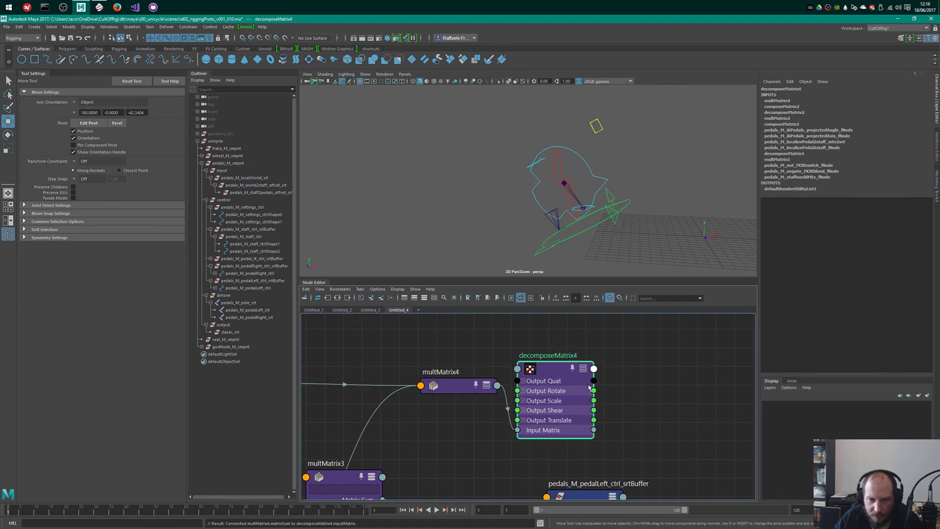
pyautogui.keyDown('alt'); pyautogui.moveTo(692, 384); pyautogui.dragTo(647, 388, button='right'); pyautogui.keyUp('alt')
pyautogui.keyDown('alt'); pyautogui.moveTo(647, 388); pyautogui.dragTo(586, 313, button='middle'); pyautogui.keyUp('alt')
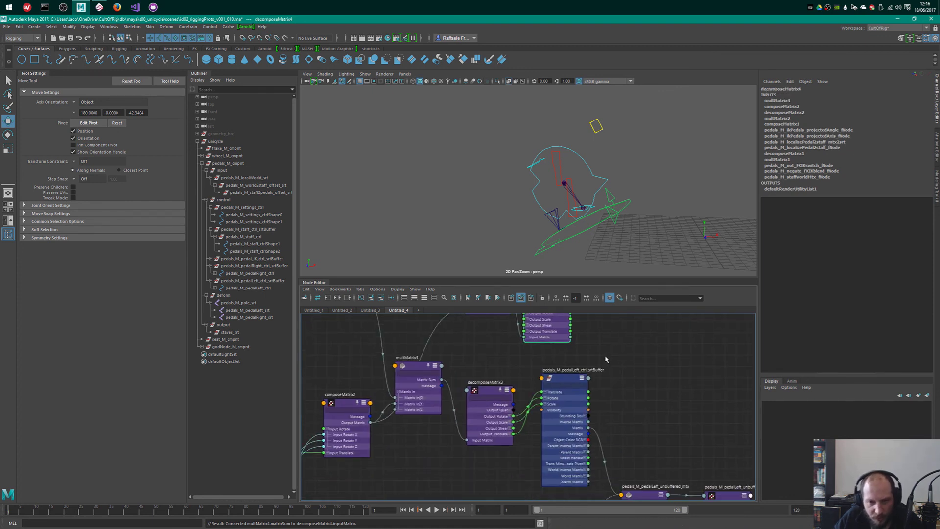
# - Collapse the remaining offset network nodes, arrange multMatrix4 and decomposeMatrix4 in a row above multMatrix3, and display the Attribute Editor
pyautogui.keyDown('alt'); pyautogui.moveTo(620, 340); pyautogui.dragTo(667, 418, button='middle'); pyautogui.keyUp('alt')
pyautogui.click(645, 405)
pyautogui.press('1')
pyautogui.moveTo(522, 341); pyautogui.dragTo(559, 359)
pyautogui.moveTo(533, 377); pyautogui.dragTo(537, 397)
pyautogui.moveTo(469, 387); pyautogui.dragTo(466, 387)
pyautogui.hotkey('ctrl', 'a')
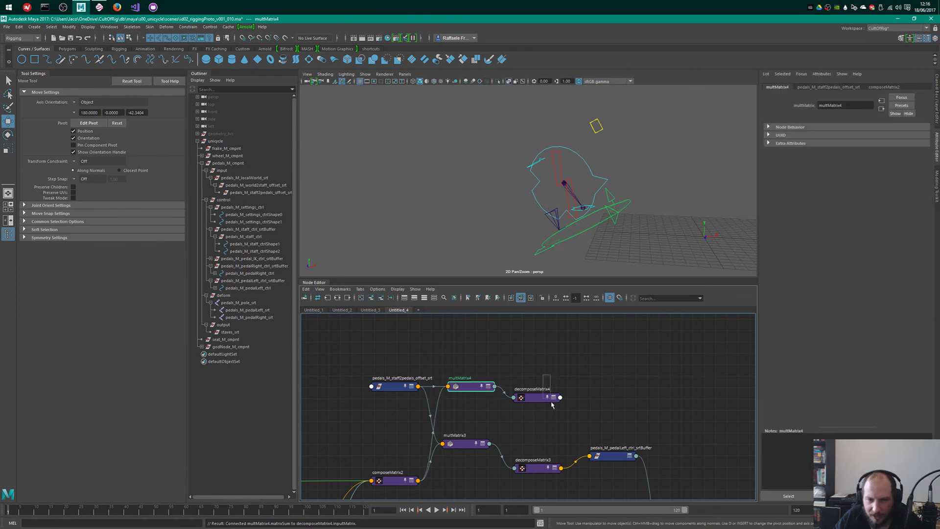
pyautogui.moveTo(551, 402); pyautogui.dragTo(552, 404)
pyautogui.moveTo(537, 398); pyautogui.dragTo(537, 403)
pyautogui.moveTo(575, 359); pyautogui.dragTo(596, 387)
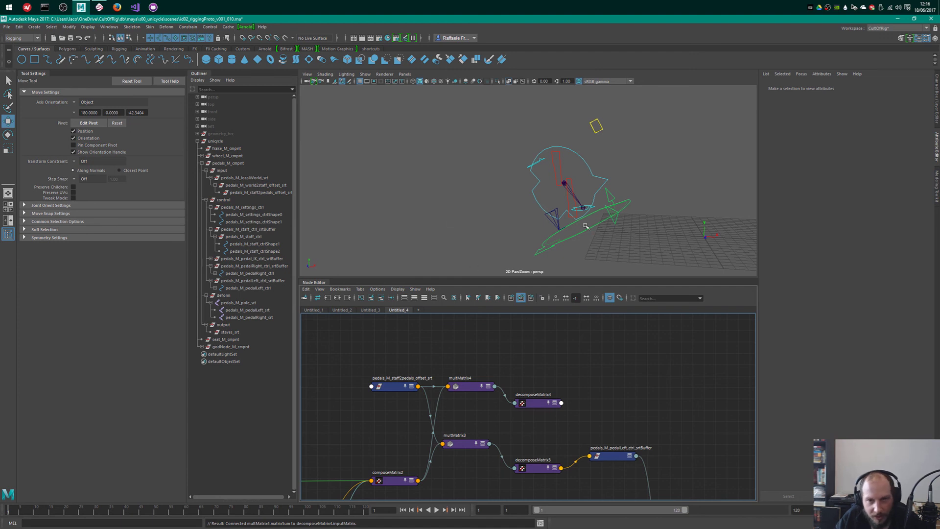
# - Add pedals_M_pedalRight_ctrl_srtBuffer to the node graph, expand its attributes and place it after decomposeMatrix4
pyautogui.click(531, 165)
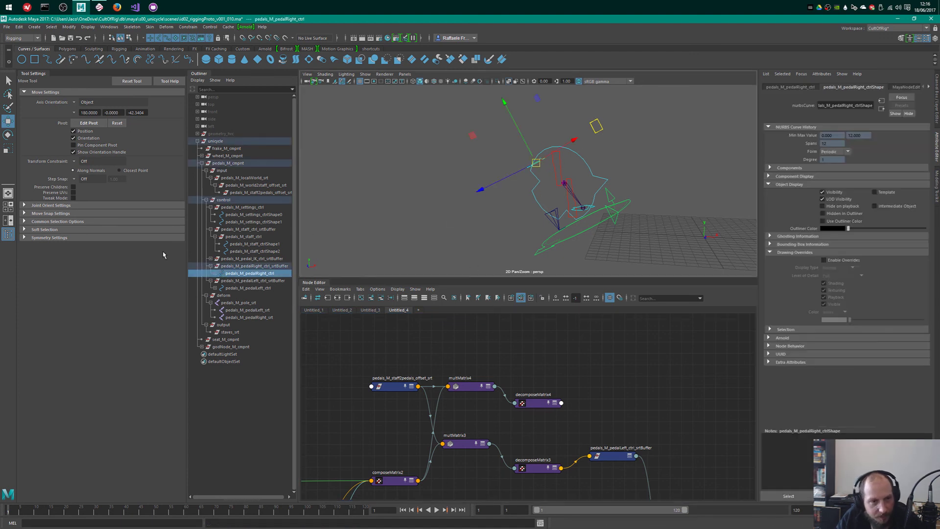
pyautogui.press('Up')
pyautogui.moveTo(243, 269); pyautogui.dragTo(633, 385, button='middle')
pyautogui.moveTo(654, 390); pyautogui.dragTo(624, 382)
pyautogui.press('3')
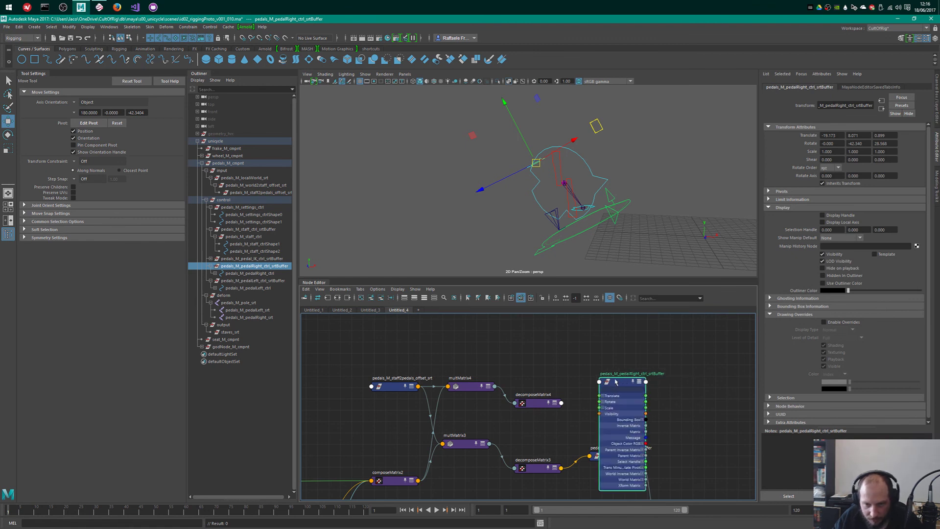
pyautogui.keyDown('alt'); pyautogui.moveTo(591, 349); pyautogui.dragTo(648, 351, button='right'); pyautogui.keyUp('alt')
pyautogui.moveTo(638, 399); pyautogui.dragTo(630, 310)
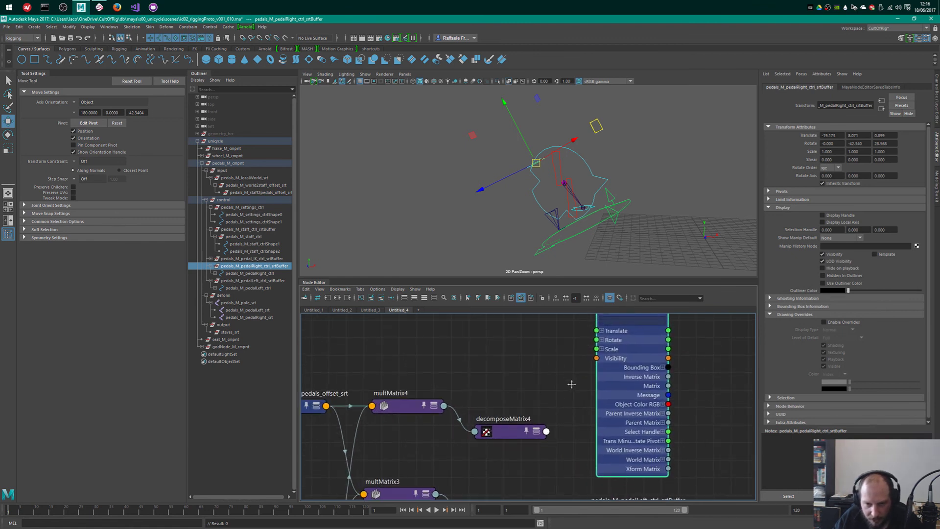
pyautogui.keyDown('alt'); pyautogui.moveTo(571, 384); pyautogui.dragTo(584, 430, button='middle'); pyautogui.keyUp('alt')
# - Connect decomposeMatrix4's Output Rotate, Output Scale and Output Translate to Rotate, Scale and Translate of pedals_M_pedalRight_ctrl_srtBuffer
pyautogui.moveTo(522, 481); pyautogui.dragTo(528, 366)
pyautogui.press('2')
pyautogui.press('3')
pyautogui.moveTo(565, 406); pyautogui.dragTo(609, 386)
pyautogui.moveTo(567, 415); pyautogui.dragTo(609, 395)
pyautogui.moveTo(566, 433); pyautogui.dragTo(609, 377)
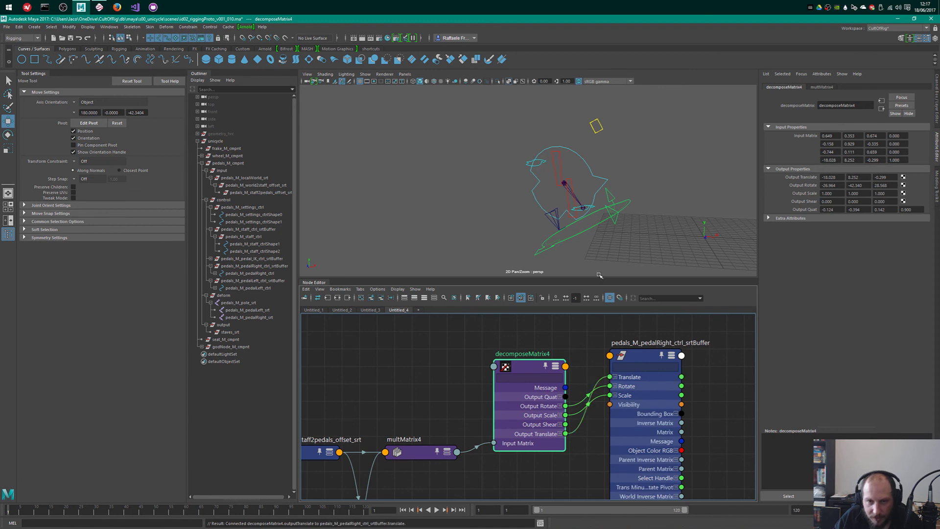
# - Rotate pedals_M_staff_ctrl to test how the pedal controls follow, and undo the rotation
pyautogui.click(569, 181)
pyautogui.press('e')
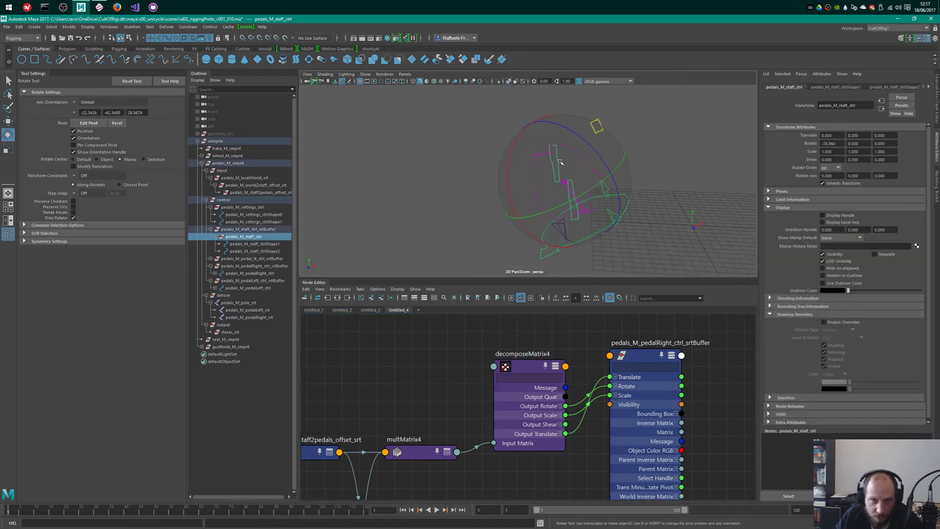
pyautogui.moveTo(528, 143); pyautogui.dragTo(521, 165)
pyautogui.hotkey('ctrl', 'z')
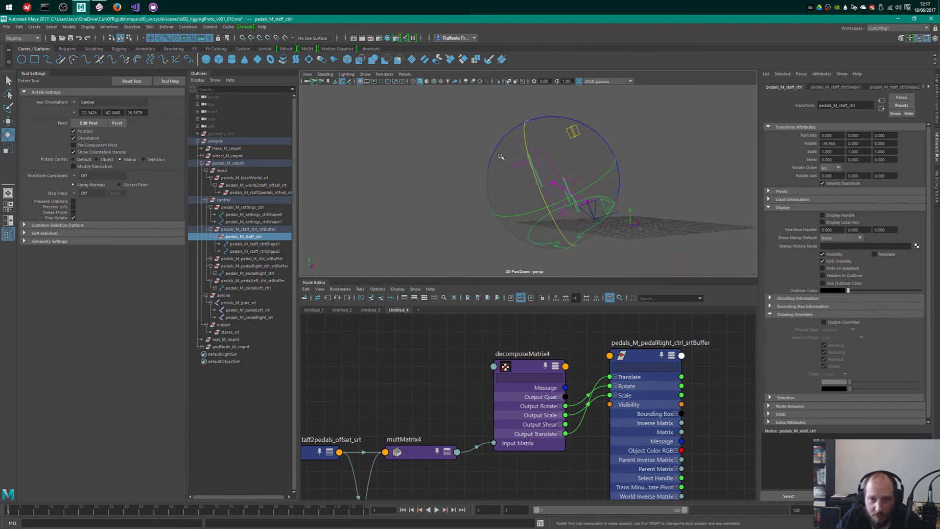
# - Collapse decomposeMatrix4 and pedals_M_pedalRight_ctrl_srtBuffer and line them up in the upper row of the network
pyautogui.click(526, 368)
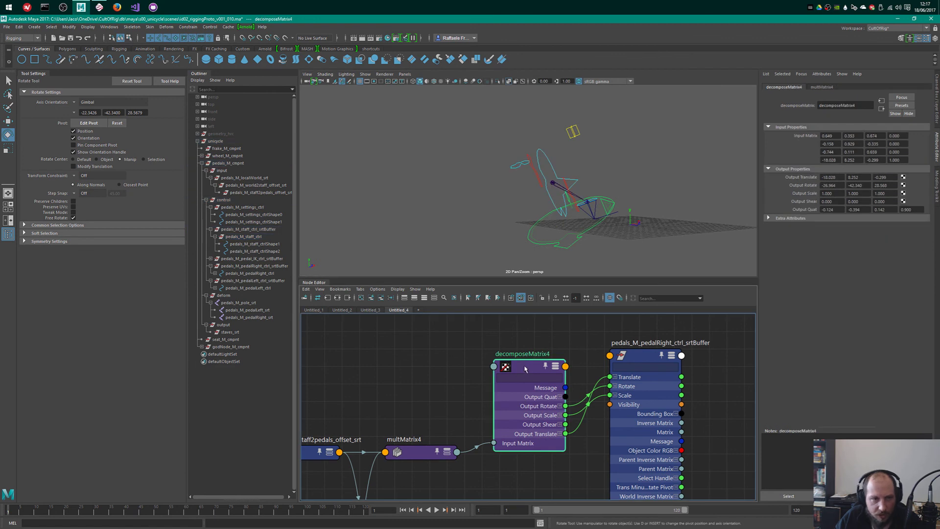
pyautogui.scroll(-5, 431, 378)
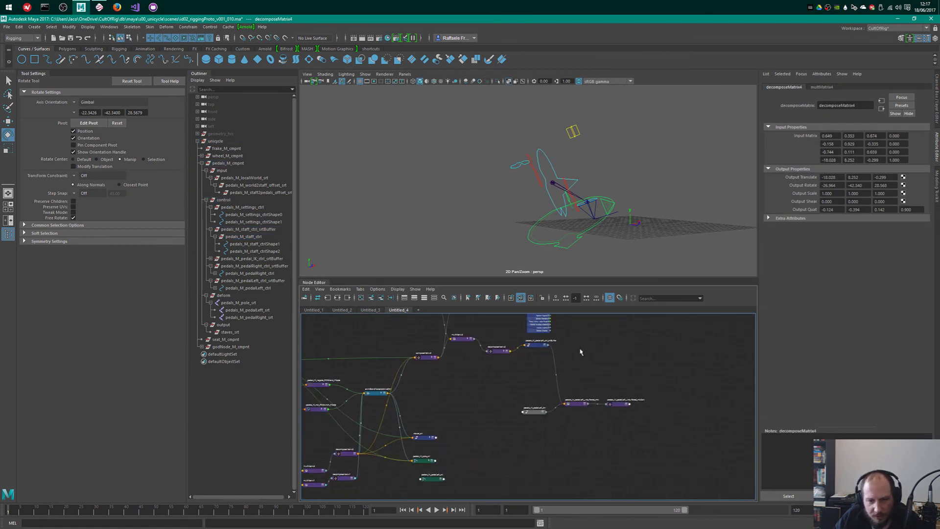
pyautogui.click(540, 342)
pyautogui.moveTo(493, 332); pyautogui.dragTo(533, 379)
pyautogui.press('1')
pyautogui.click(533, 353)
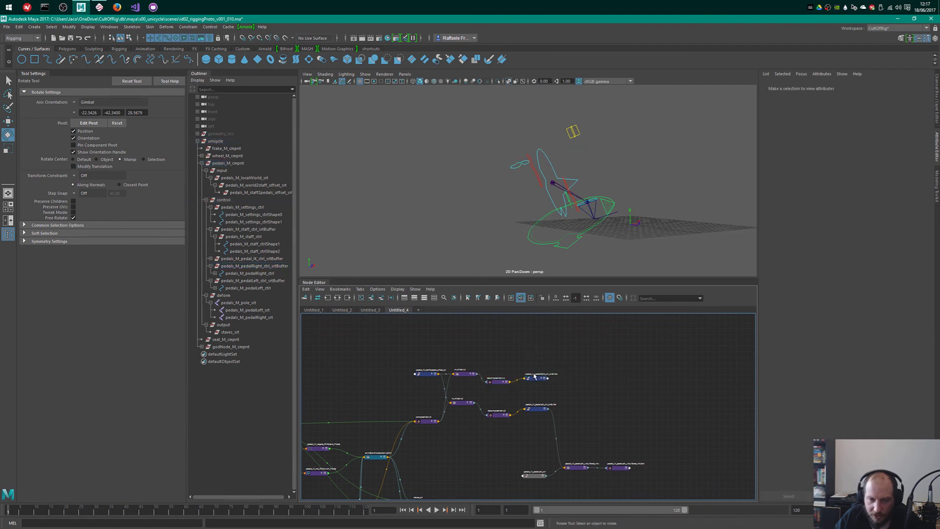
# - Nudge decomposeMatrix3 and move the right pedal's node row down closer to the left pedal's row
pyautogui.moveTo(489, 412); pyautogui.dragTo(487, 408)
pyautogui.click(531, 406)
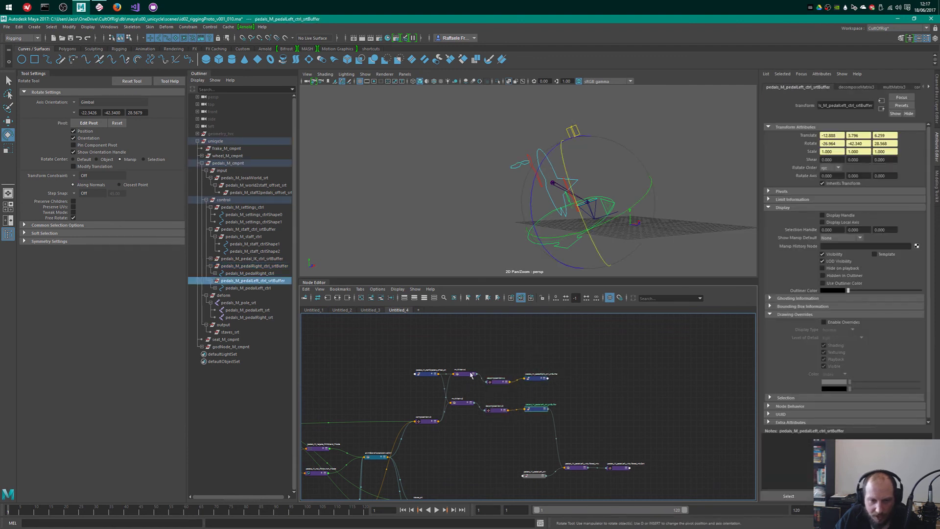
pyautogui.keyDown('alt'); pyautogui.moveTo(476, 412); pyautogui.dragTo(549, 415, button='middle'); pyautogui.keyUp('alt')
pyautogui.moveTo(471, 352); pyautogui.dragTo(610, 397)
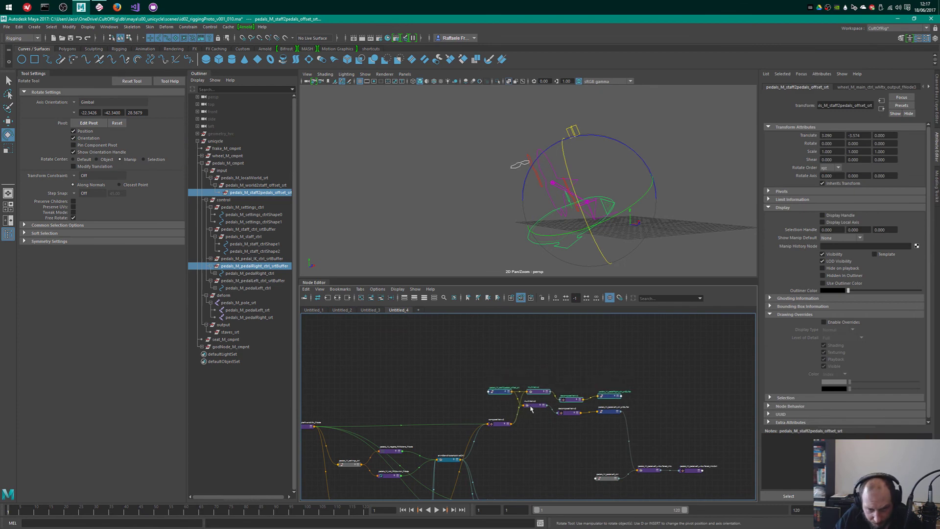
# - Lower multMatrix3 beneath multMatrix4 and bring the left pedal control and its downstream nodes up closer to pedals_M_pedalLeft_ctrl_srtBuffer
pyautogui.moveTo(531, 407); pyautogui.dragTo(534, 424)
pyautogui.moveTo(584, 490); pyautogui.dragTo(684, 421)
pyautogui.click(706, 424)
pyautogui.click(700, 398)
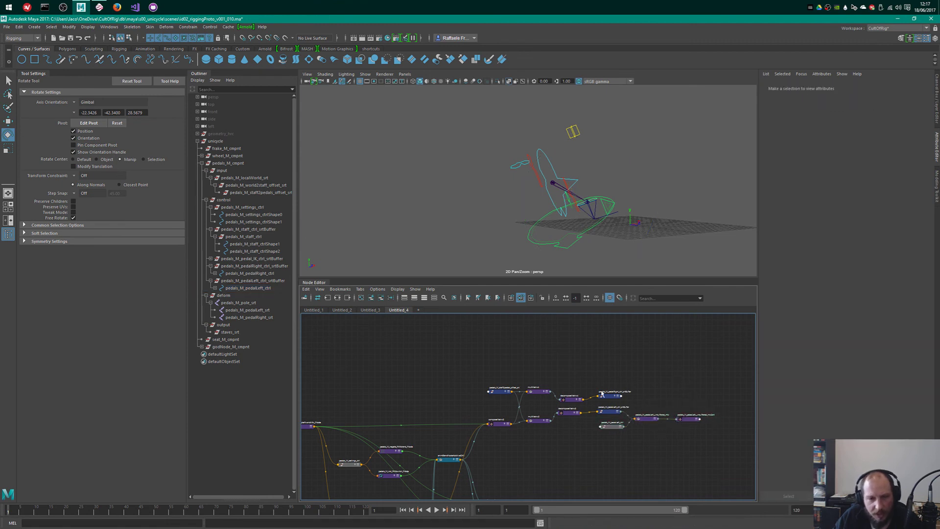
# - Shift the middle node cluster slightly and move composeMatrix2's pedal offset cluster down in line with pedals_M_staffworldMtx_fNode
pyautogui.keyDown('alt'); pyautogui.moveTo(721, 359); pyautogui.dragTo(469, 379, button='right'); pyautogui.keyUp('alt')
pyautogui.moveTo(480, 368); pyautogui.dragTo(642, 457)
pyautogui.moveTo(621, 426); pyautogui.dragTo(620, 430)
pyautogui.keyDown('alt'); pyautogui.moveTo(597, 211); pyautogui.dragTo(561, 293); pyautogui.keyUp('alt')
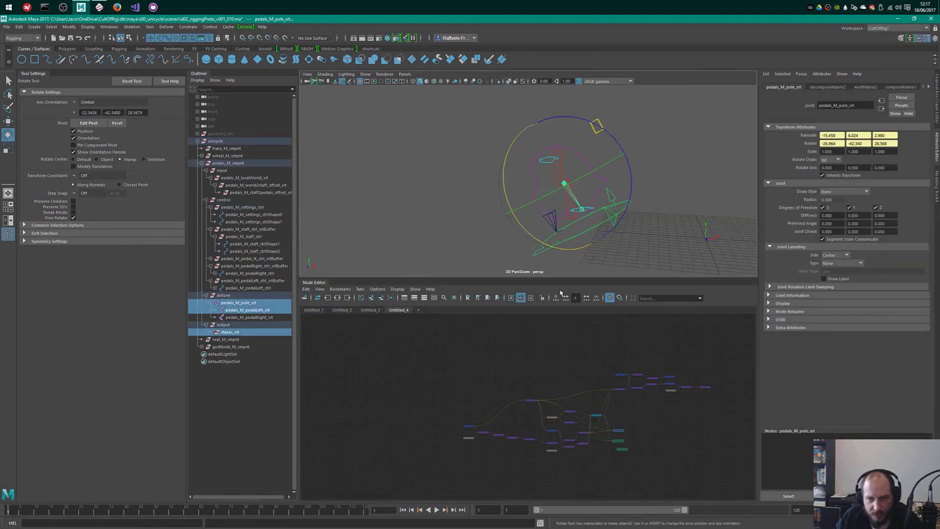
pyautogui.click(637, 388)
pyautogui.keyDown('alt'); pyautogui.moveTo(619, 390); pyautogui.dragTo(648, 387, button='middle'); pyautogui.keyUp('alt')
pyautogui.moveTo(648, 387)
pyautogui.mouseDown()
pyautogui.moveTo(629, 403)
pyautogui.moveTo(639, 400)
pyautogui.mouseUp()
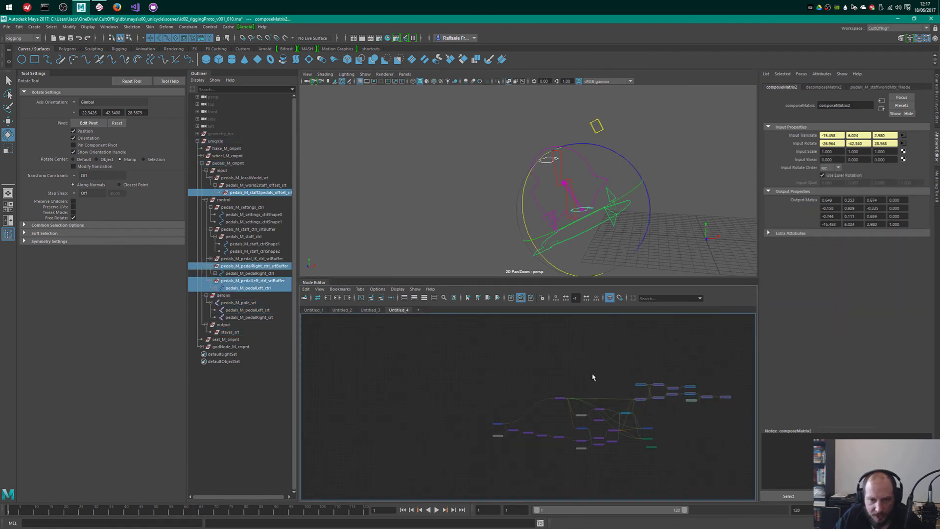
# - Move the network's upstream input chain up so it lines up with the main row of nodes
pyautogui.moveTo(480, 391); pyautogui.dragTo(615, 428)
pyautogui.click(557, 436)
pyautogui.click(623, 359)
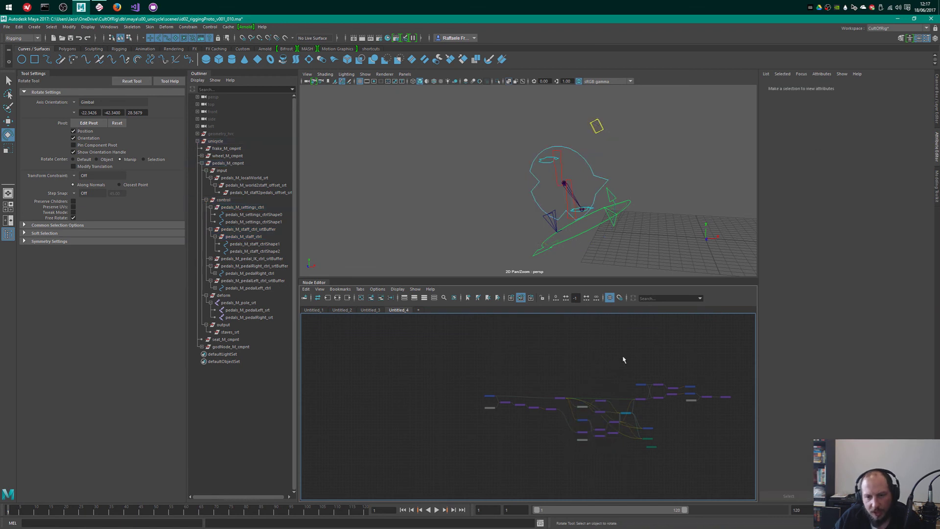
# - Examine the whole pedals node network and the rig in the viewport
pyautogui.moveTo(623, 360); pyautogui.dragTo(585, 367, button='middle')
pyautogui.moveTo(430, 361); pyautogui.dragTo(734, 480)
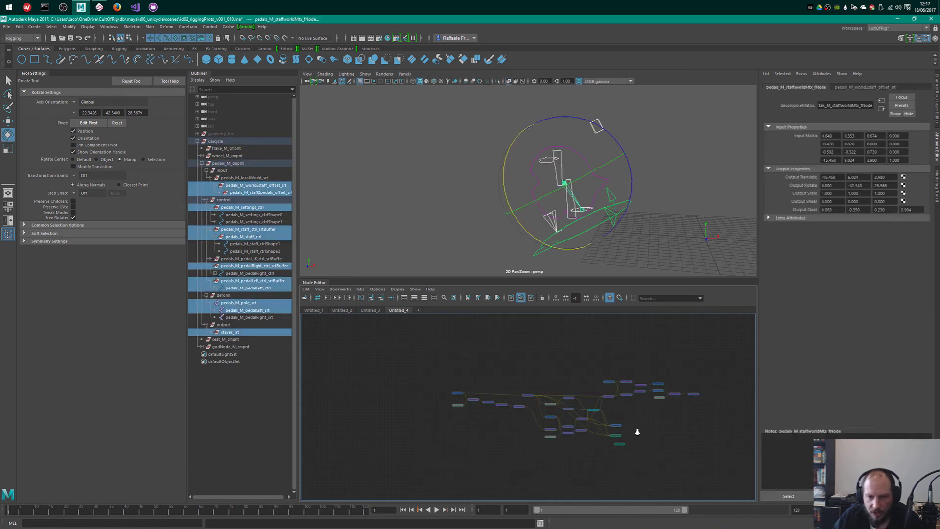
pyautogui.scroll(3, 634, 430)
pyautogui.keyDown('alt'); pyautogui.moveTo(672, 410); pyautogui.dragTo(640, 413, button='middle'); pyautogui.keyUp('alt')
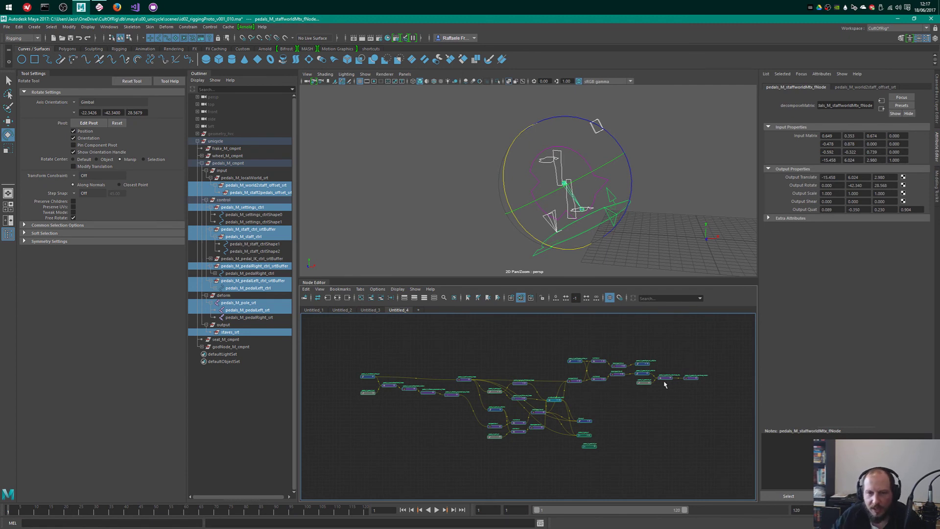
pyautogui.keyDown('alt'); pyautogui.moveTo(586, 224); pyautogui.dragTo(572, 214); pyautogui.keyUp('alt')
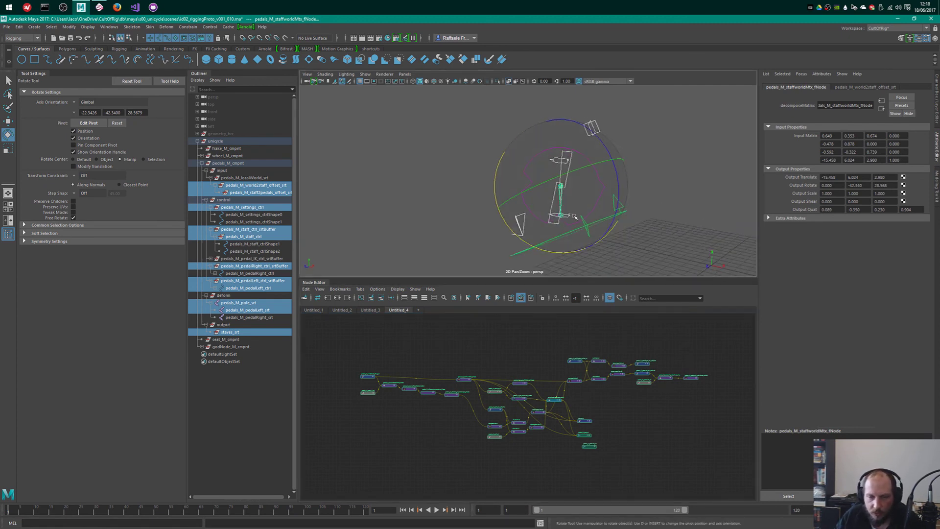
pyautogui.scroll(2, 601, 353)
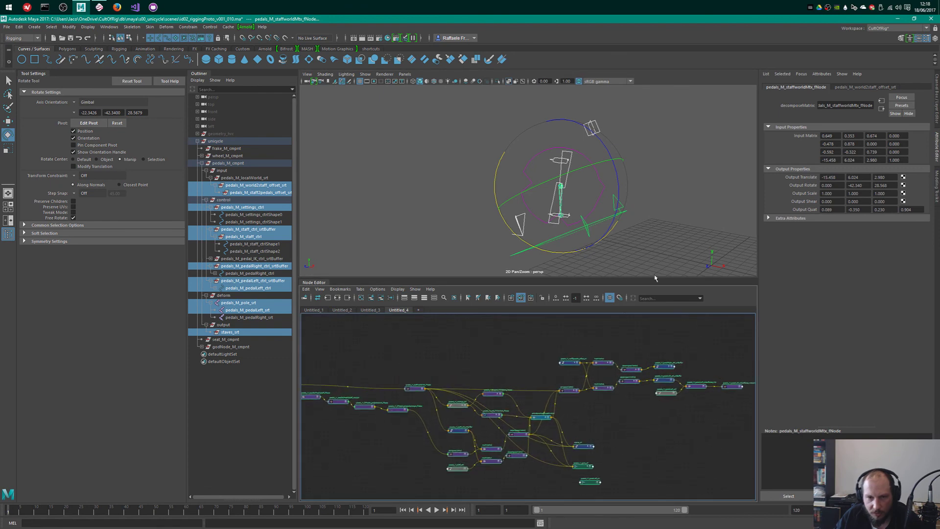
pyautogui.click(642, 348)
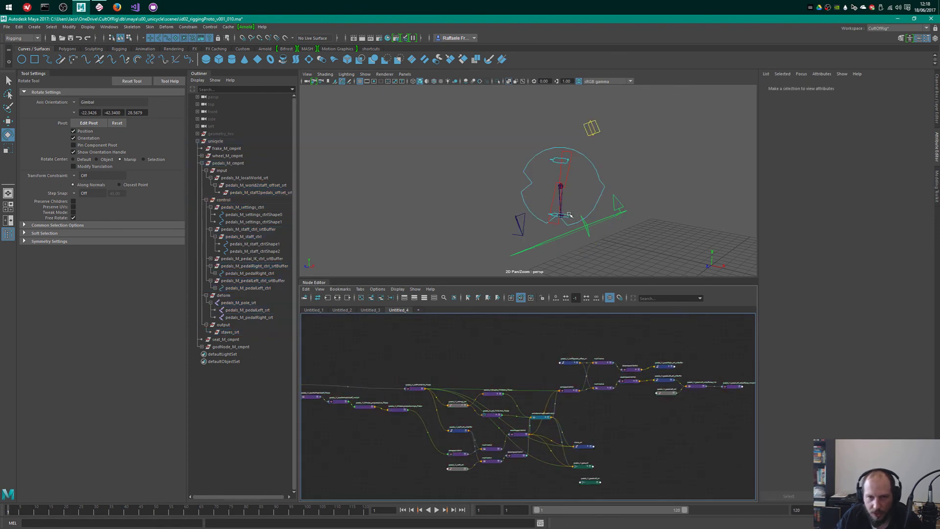
# - Line up animBlendNodeAdditiveDA1 with pedals_M_not_FKIKswitch_fNode in the network
pyautogui.click(543, 419)
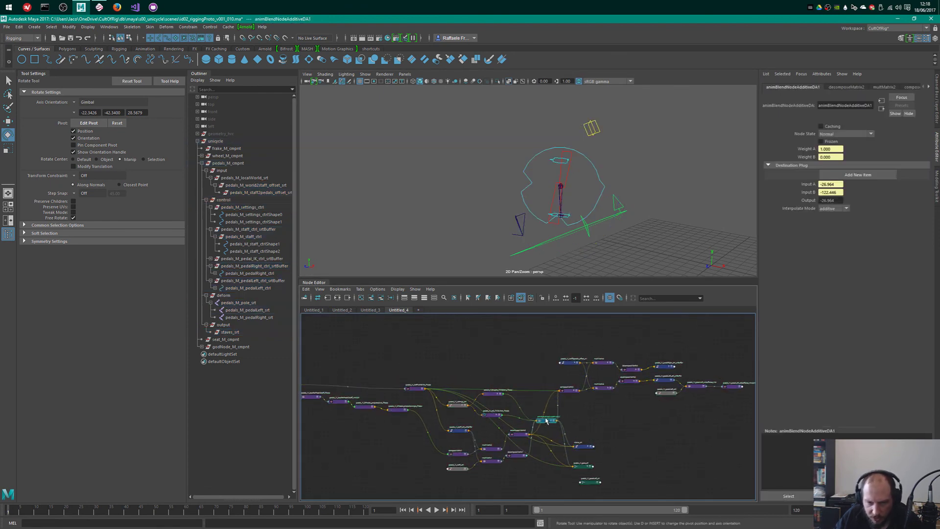
pyautogui.scroll(3, 543, 418)
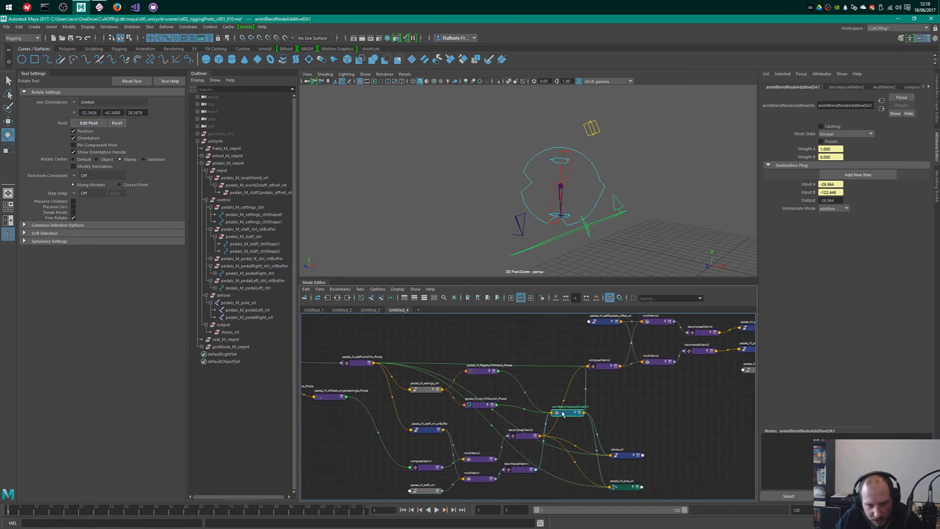
pyautogui.moveTo(551, 416); pyautogui.dragTo(550, 410)
pyautogui.click(576, 217)
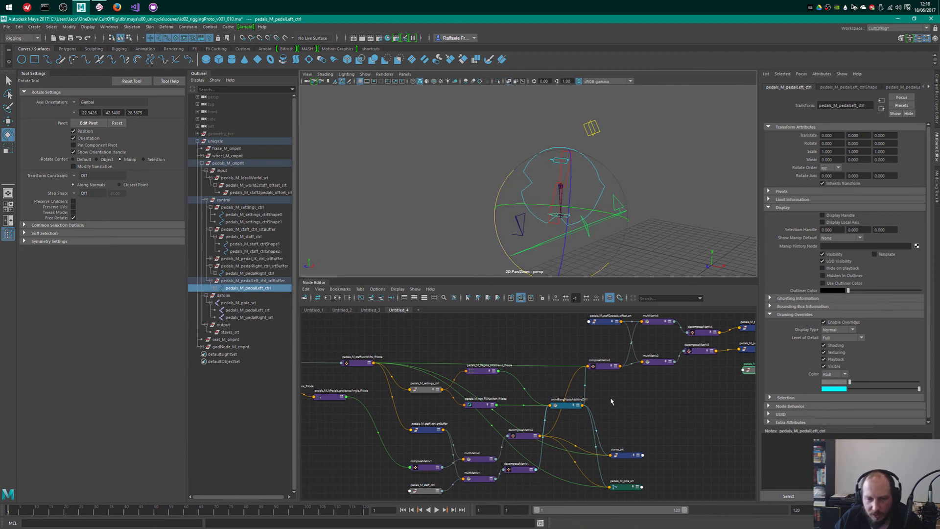
# - Move the pedal offset nodes further right, away from animBlendNodeAdditiveDA1, and save the scene
pyautogui.press('a')
pyautogui.moveTo(513, 321); pyautogui.dragTo(723, 407)
pyautogui.moveTo(723, 368); pyautogui.dragTo(742, 365)
pyautogui.hotkey('ctrl', 's')
pyautogui.click(636, 392)
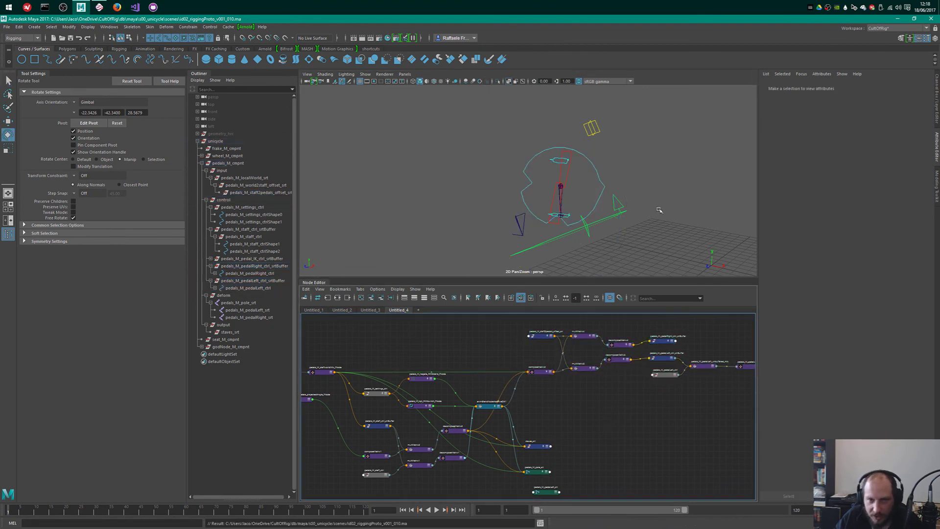
# - Move pedals_M_settings_ctrl above the other nodes and expand it to show its attributes
pyautogui.click(243, 207)
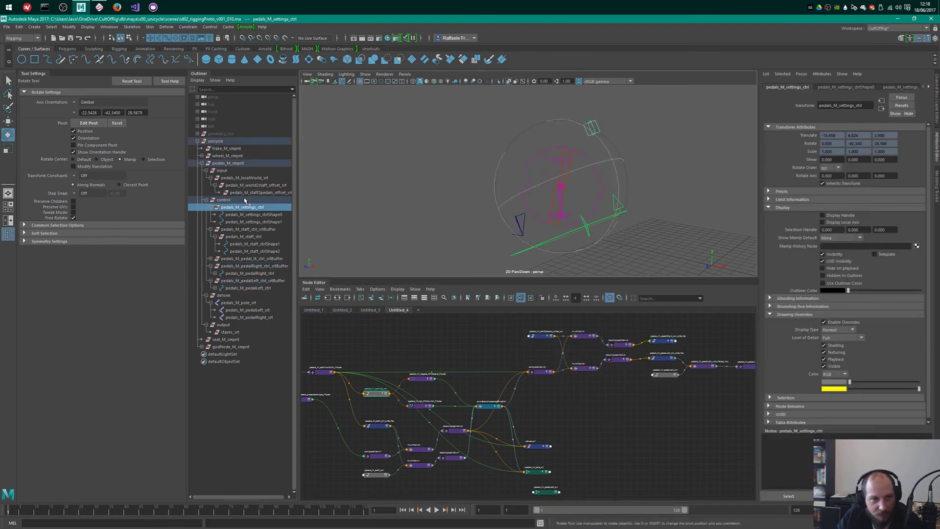
pyautogui.moveTo(376, 392); pyautogui.dragTo(375, 336)
pyautogui.press('3')
pyautogui.click(409, 338)
pyautogui.keyDown('alt'); pyautogui.moveTo(409, 338); pyautogui.dragTo(484, 380, button='right'); pyautogui.keyUp('alt')
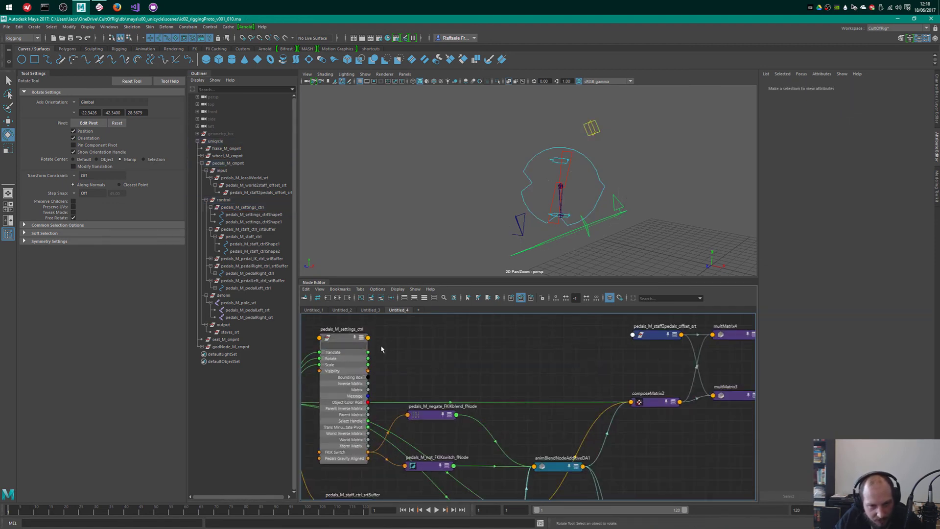
pyautogui.moveTo(343, 337); pyautogui.dragTo(343, 322)
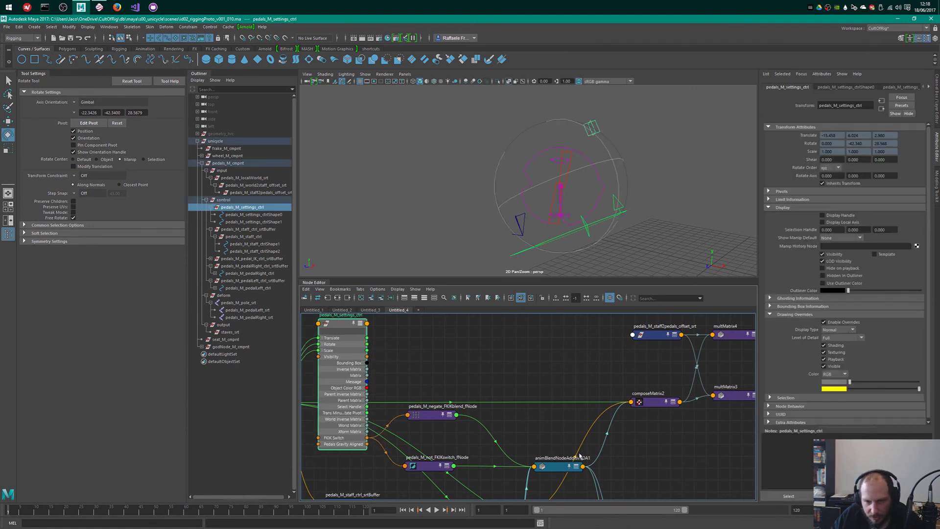
# - Expand animBlendNodeAdditiveDA1 and composeMatrix2 to show their attributes, and reposition both so their connections are readable
pyautogui.click(557, 464)
pyautogui.press('3')
pyautogui.moveTo(557, 461); pyautogui.dragTo(560, 431)
pyautogui.click(656, 400)
pyautogui.press('3')
pyautogui.moveTo(657, 399); pyautogui.dragTo(654, 348)
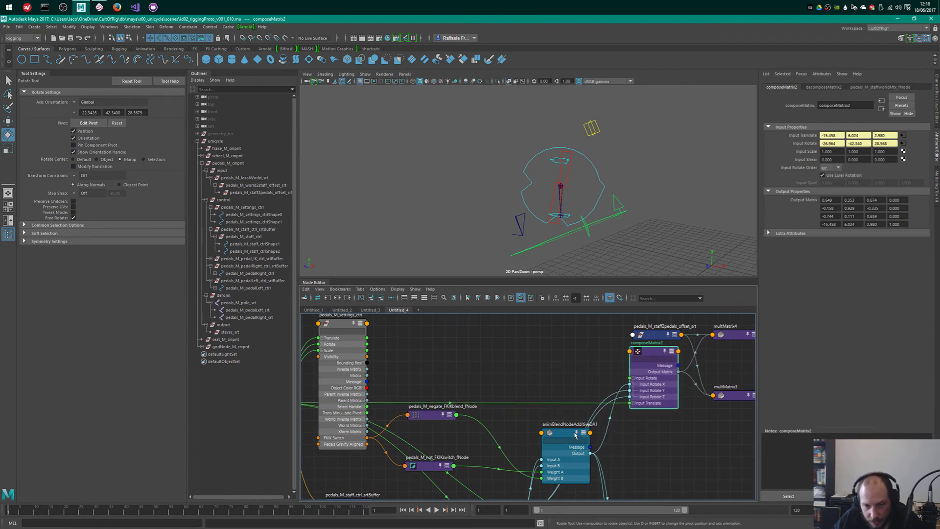
pyautogui.moveTo(574, 433); pyautogui.dragTo(576, 440)
pyautogui.moveTo(648, 351); pyautogui.dragTo(648, 352)
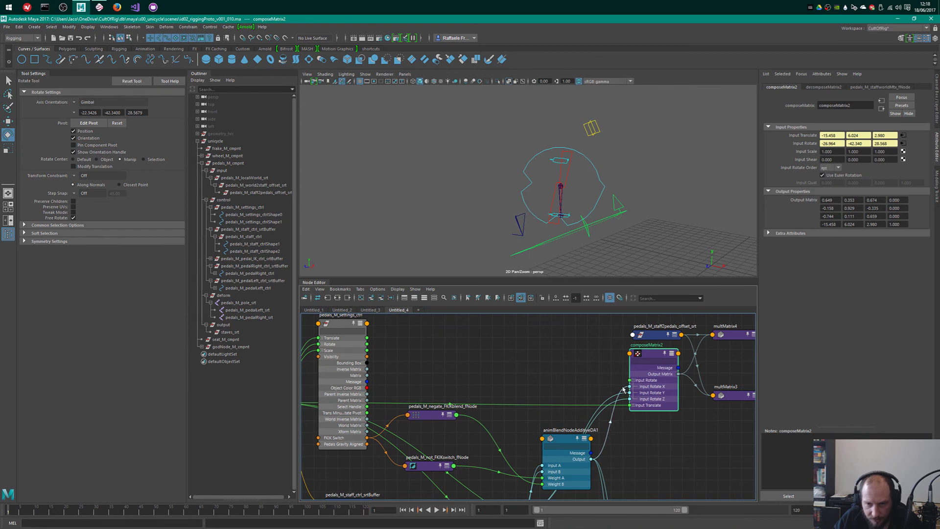
# - Try disconnecting animBlendNodeAdditiveDA1's Output from composeMatrix2's Input Rotate X and setting that rotation to 0
pyautogui.moveTo(688, 478); pyautogui.dragTo(644, 402, button='middle')
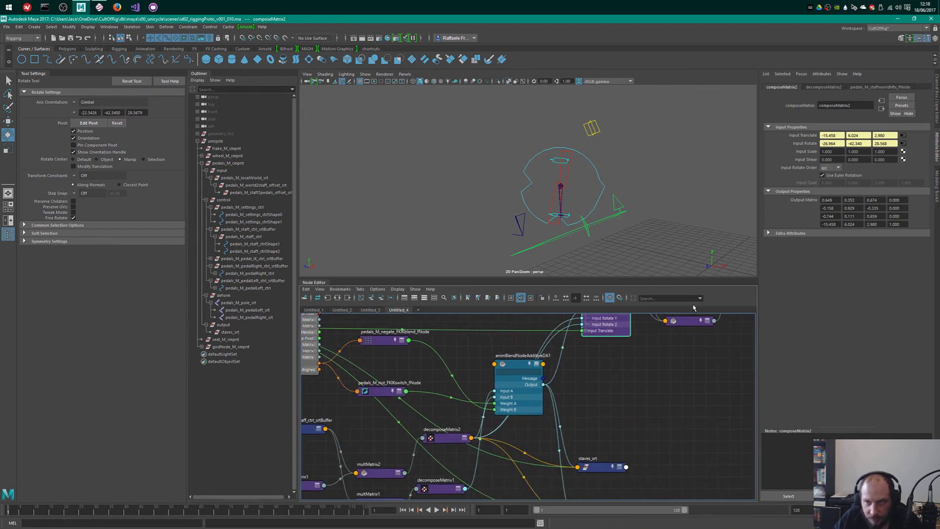
pyautogui.click(605, 465)
pyautogui.keyDown('alt'); pyautogui.moveTo(595, 323); pyautogui.dragTo(645, 397, button='middle'); pyautogui.keyUp('alt')
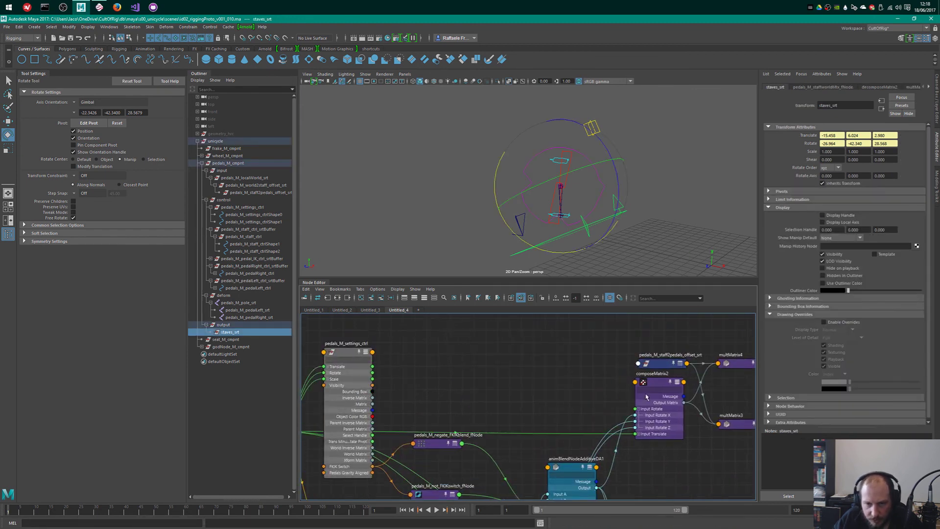
pyautogui.click(647, 397)
pyautogui.moveTo(628, 416); pyautogui.dragTo(628, 409)
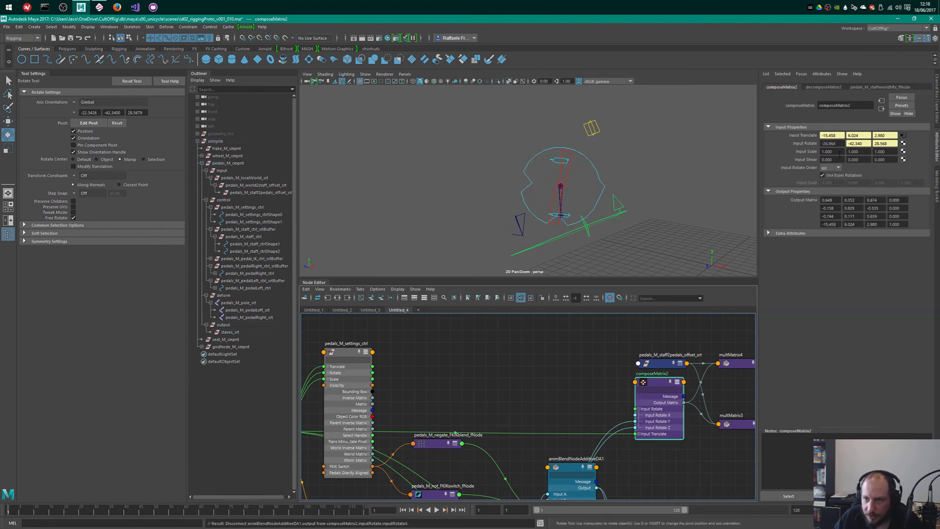
pyautogui.moveTo(822, 143); pyautogui.dragTo(850, 155)
pyautogui.write('0')
pyautogui.press('Return')
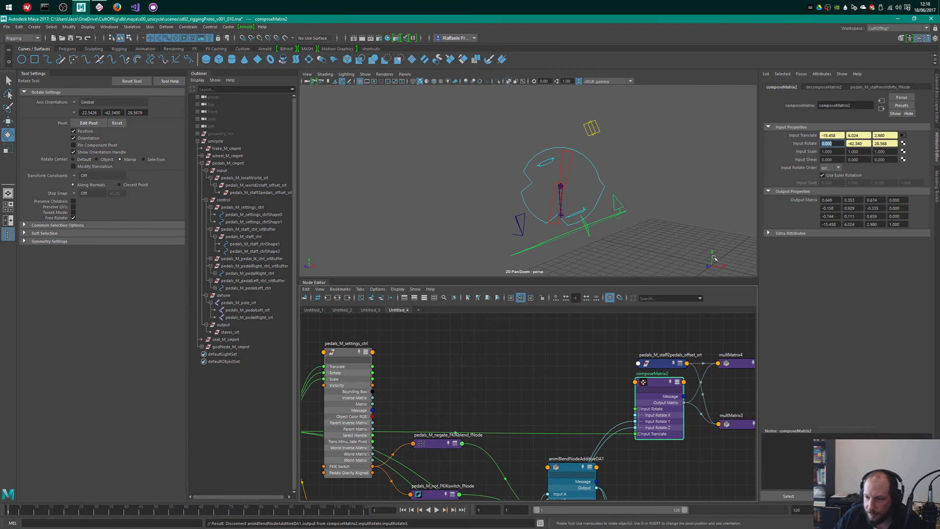
# - Rotate pedals_M_staff_ctrl to test the pedals, and undo the rotation, the zeroed Input Rotate X and the disconnection
pyautogui.click(528, 380)
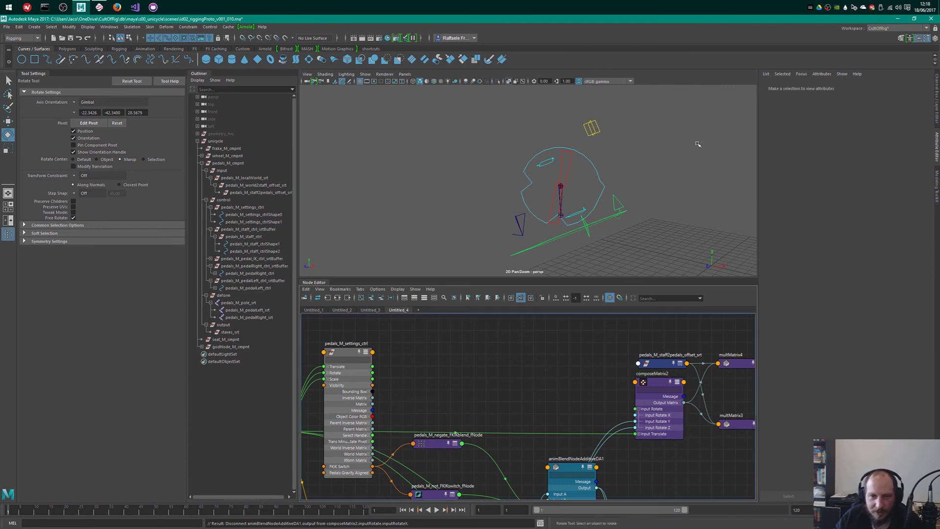
pyautogui.keyDown('alt'); pyautogui.moveTo(697, 142); pyautogui.dragTo(637, 206); pyautogui.keyUp('alt')
pyautogui.click(548, 221)
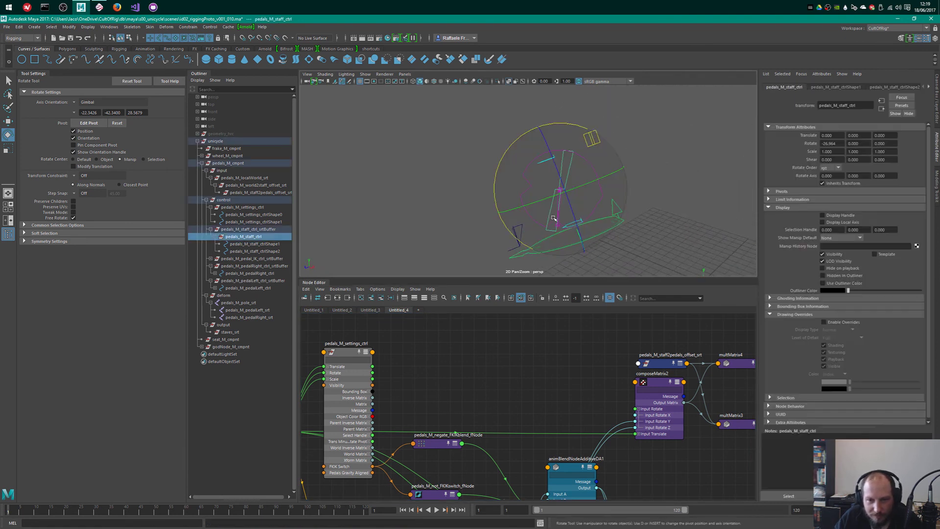
pyautogui.moveTo(508, 164); pyautogui.dragTo(521, 147)
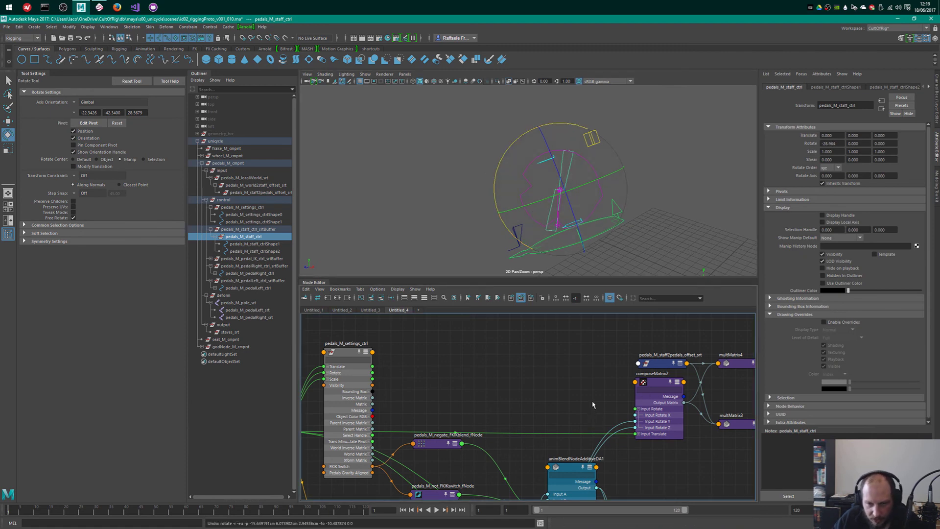
pyautogui.hotkey('ctrl', 'z')
pyautogui.hotkey('ctrl', 'z')
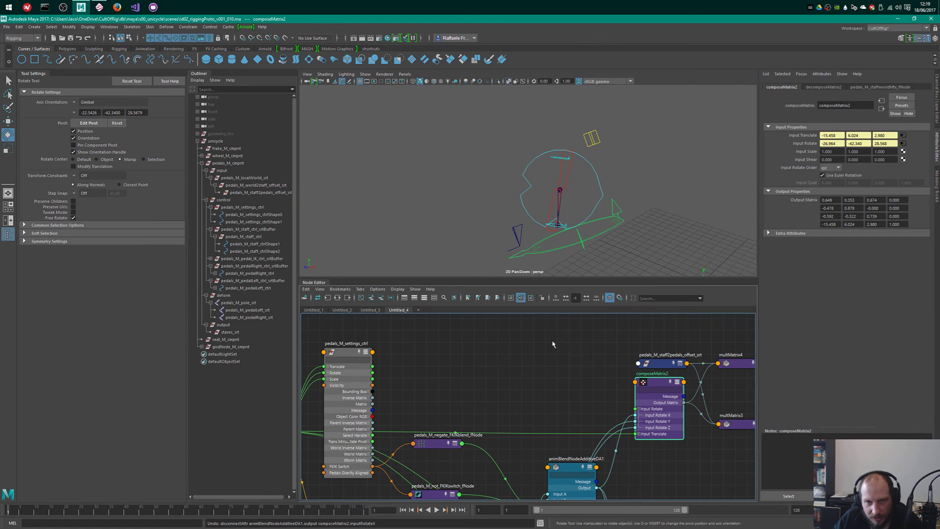
# - Collapse composeMatrix2 and nudge it, multMatrix2 and animBlendNodeAdditiveDA1 into tidier positions
pyautogui.keyDown('alt'); pyautogui.moveTo(582, 364); pyautogui.dragTo(539, 354, button='middle'); pyautogui.keyUp('alt')
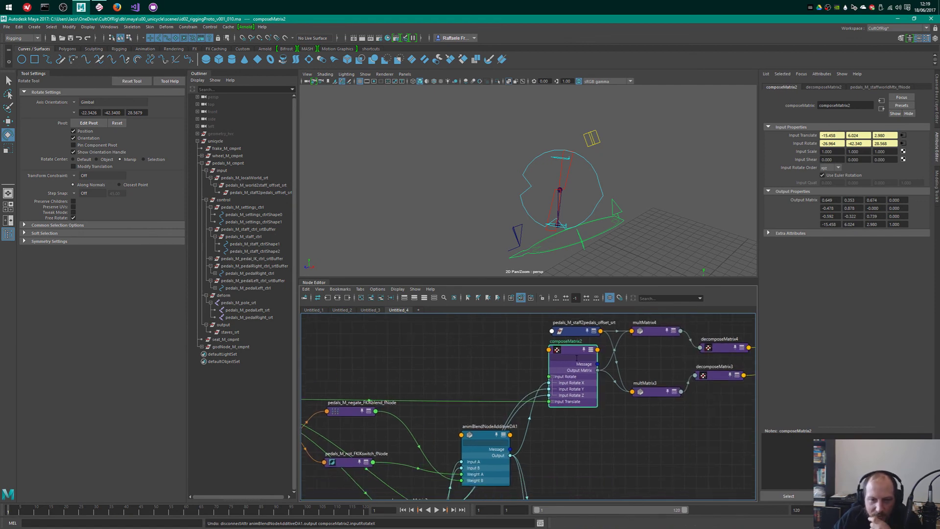
pyautogui.press('1')
pyautogui.moveTo(574, 351); pyautogui.dragTo(577, 360)
pyautogui.keyDown('alt'); pyautogui.moveTo(543, 428); pyautogui.dragTo(650, 346, button='middle'); pyautogui.keyUp('alt')
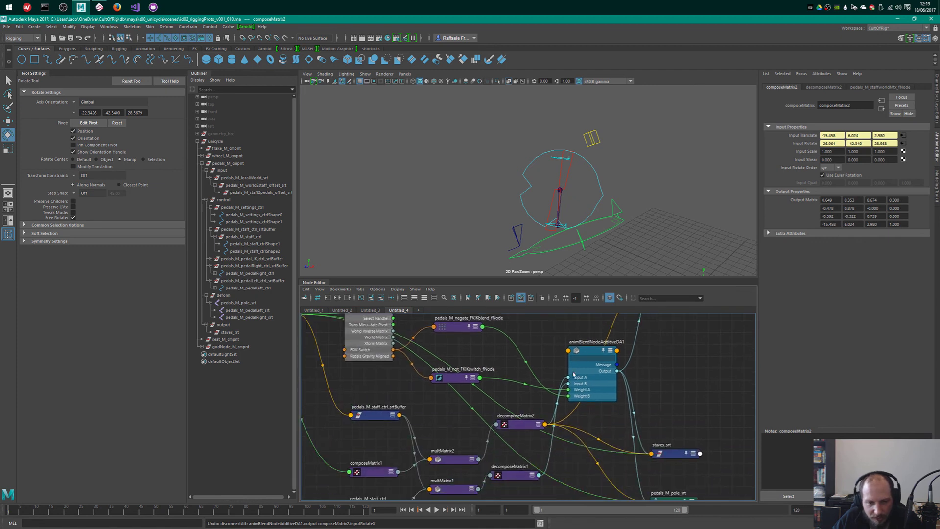
pyautogui.keyDown('alt'); pyautogui.moveTo(541, 395); pyautogui.dragTo(616, 375, button='middle'); pyautogui.keyUp('alt')
pyautogui.moveTo(524, 440); pyautogui.dragTo(525, 421)
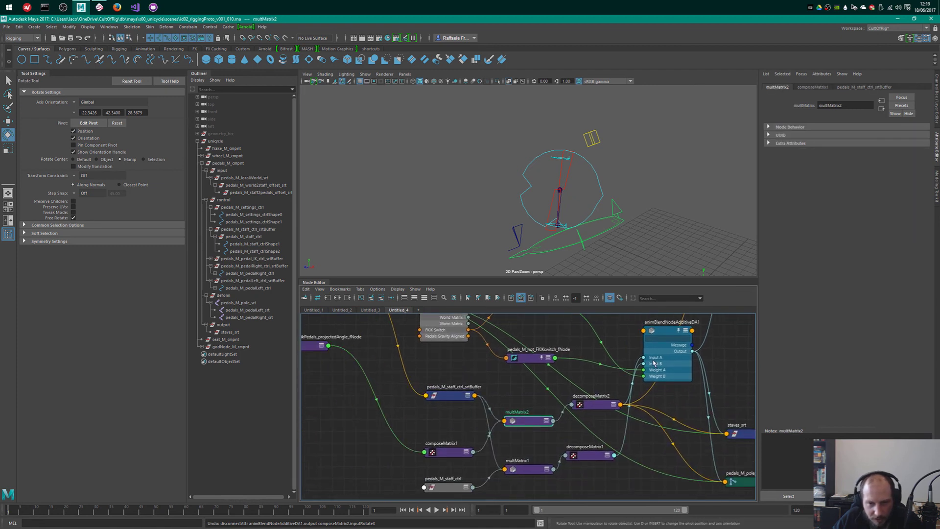
pyautogui.moveTo(660, 336)
pyautogui.mouseDown()
pyautogui.moveTo(670, 346)
pyautogui.moveTo(668, 339)
pyautogui.mouseUp()
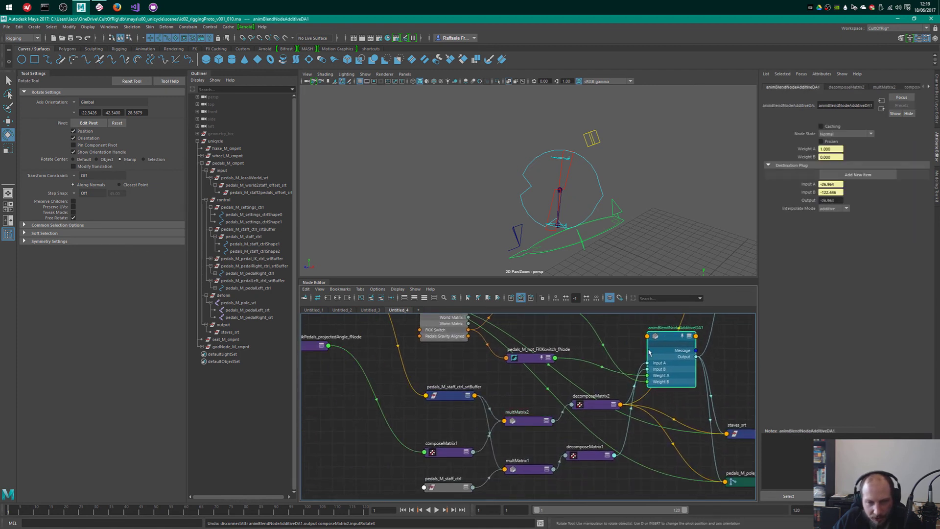
# - Collapse pedals_M_settings_ctrl and move it back down beside pedals_M_negate_FKIKblend_fNode
pyautogui.keyDown('alt'); pyautogui.moveTo(609, 347); pyautogui.dragTo(590, 512, button='middle'); pyautogui.keyUp('alt')
pyautogui.keyDown('alt'); pyautogui.moveTo(595, 440); pyautogui.dragTo(586, 463, button='right'); pyautogui.keyUp('alt')
pyautogui.click(457, 424)
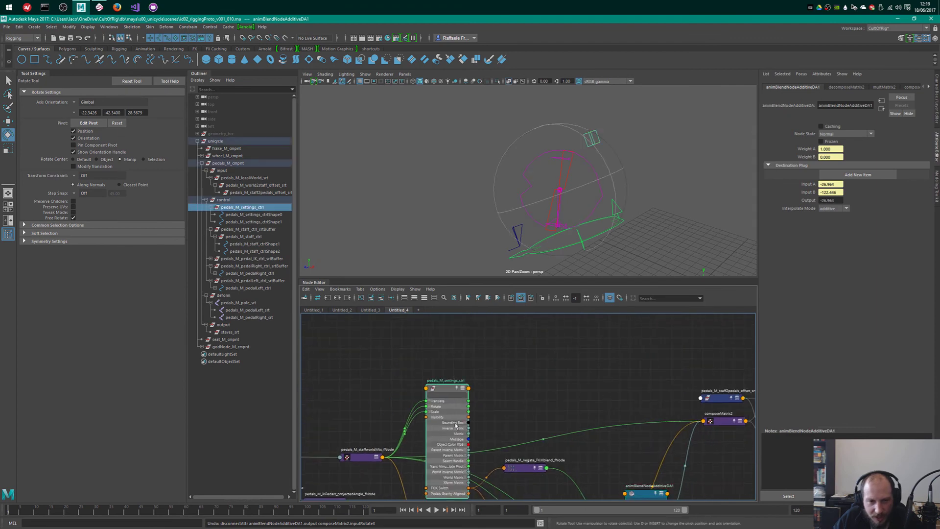
pyautogui.keyDown('alt'); pyautogui.moveTo(559, 394); pyautogui.dragTo(524, 375, button='right'); pyautogui.keyUp('alt')
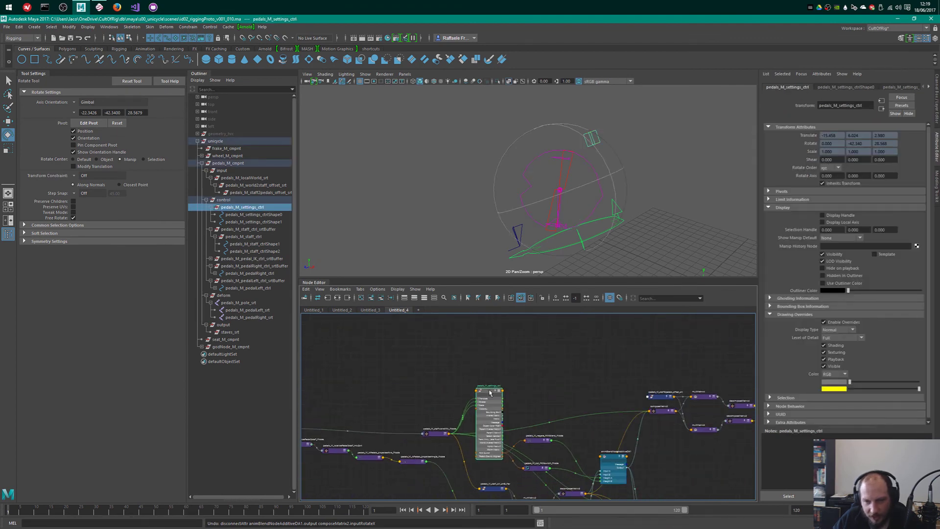
pyautogui.click(498, 391)
pyautogui.moveTo(489, 391); pyautogui.dragTo(490, 452)
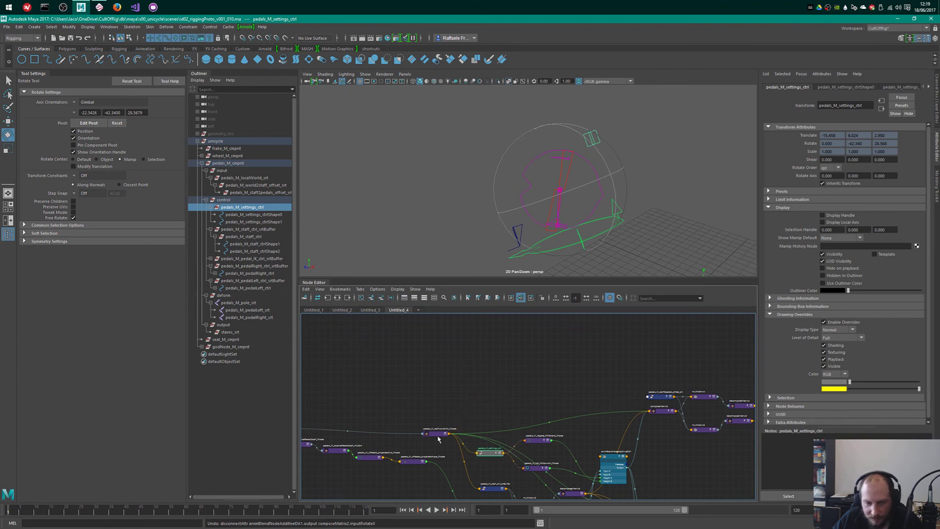
# - Raise pedals_M_staffworldMtx_fNode and move the upstream input chain up and right to line up with it
pyautogui.moveTo(438, 436); pyautogui.dragTo(435, 414)
pyautogui.keyDown('alt'); pyautogui.moveTo(402, 412); pyautogui.dragTo(627, 393, button='middle'); pyautogui.keyUp('alt')
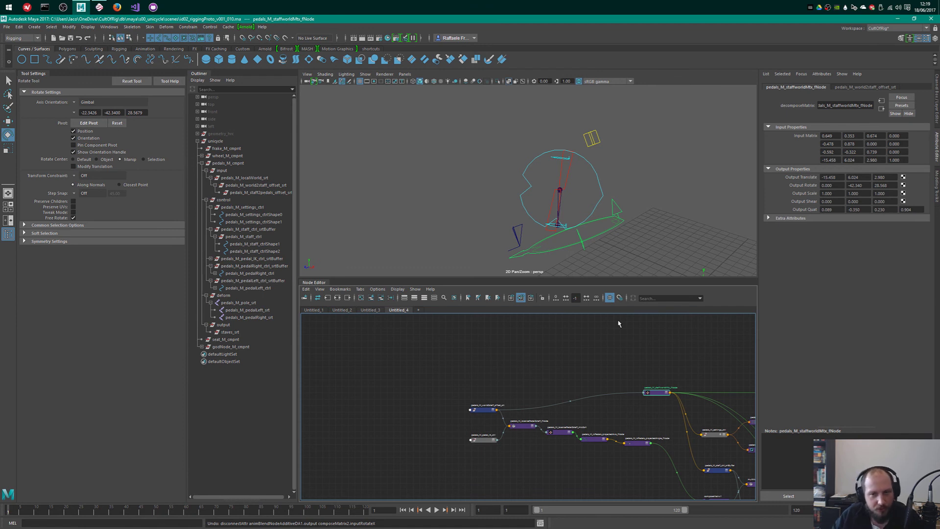
pyautogui.moveTo(457, 392); pyautogui.dragTo(646, 430)
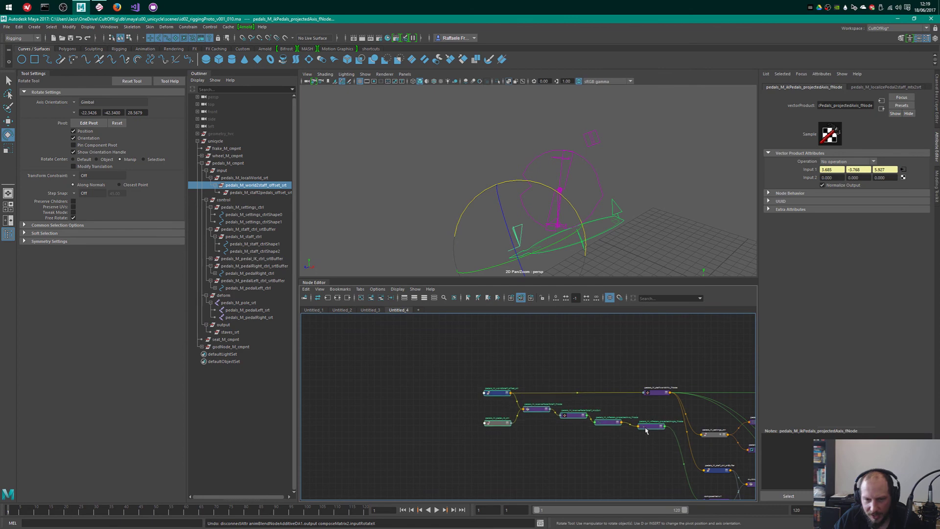
# - Move the middle block of nodes, from the settings and staff controls through to the deform and output nodes, slightly up and left together
pyautogui.click(621, 358)
pyautogui.keyDown('alt'); pyautogui.moveTo(657, 364); pyautogui.dragTo(500, 337, button='middle'); pyautogui.keyUp('alt')
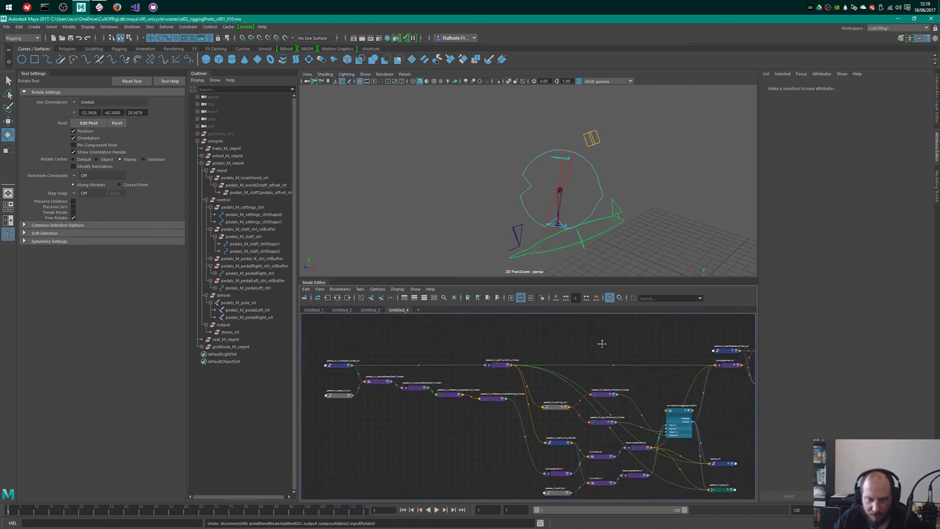
pyautogui.keyDown('alt'); pyautogui.moveTo(602, 342); pyautogui.dragTo(544, 358, button='right'); pyautogui.keyUp('alt')
pyautogui.moveTo(525, 365); pyautogui.dragTo(653, 464)
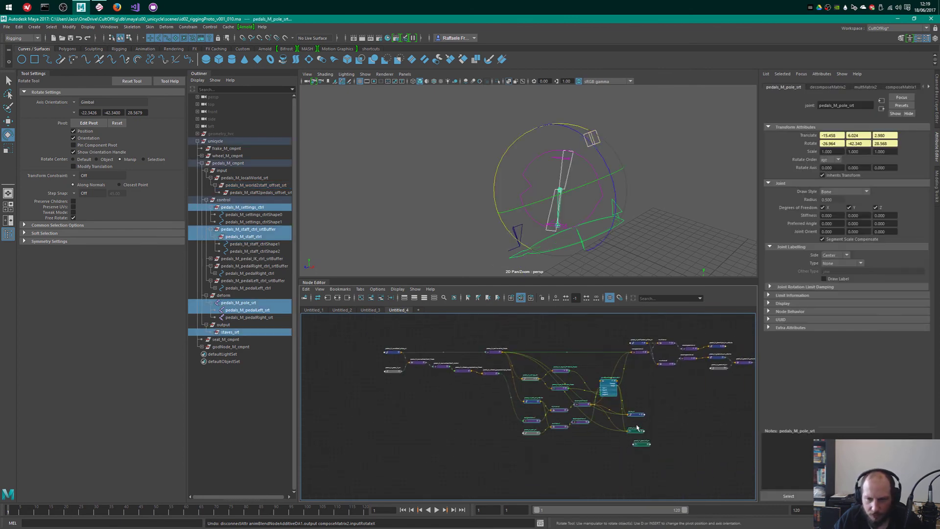
pyautogui.moveTo(634, 413)
pyautogui.mouseDown()
pyautogui.moveTo(633, 395)
pyautogui.moveTo(631, 403)
pyautogui.mouseUp()
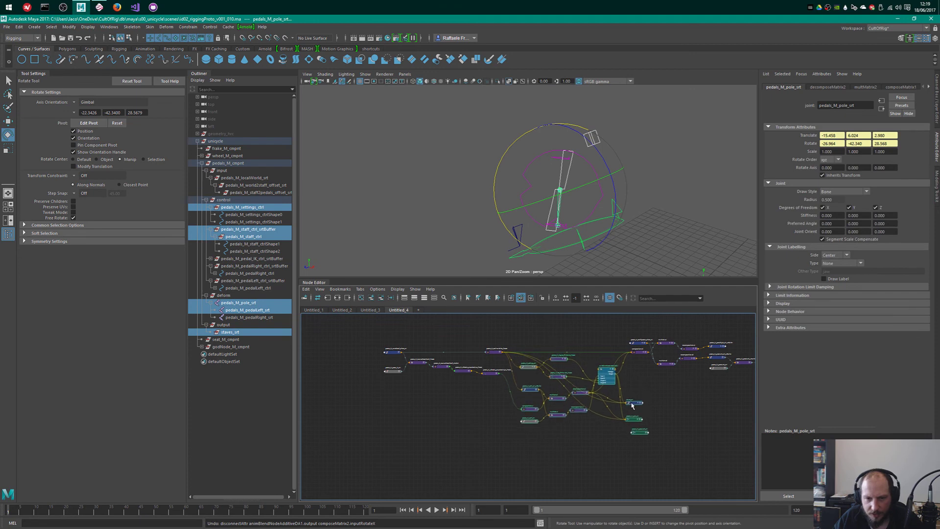
pyautogui.click(584, 342)
# - Swap the vertical order of the two FKIK nodes, placing pedals_M_not_FKIKswitch_fNode above pedals_M_negate_FKIKblend_fNode
pyautogui.keyDown('alt'); pyautogui.moveTo(592, 351); pyautogui.dragTo(552, 329, button='middle'); pyautogui.keyUp('alt')
pyautogui.scroll(3, 552, 329)
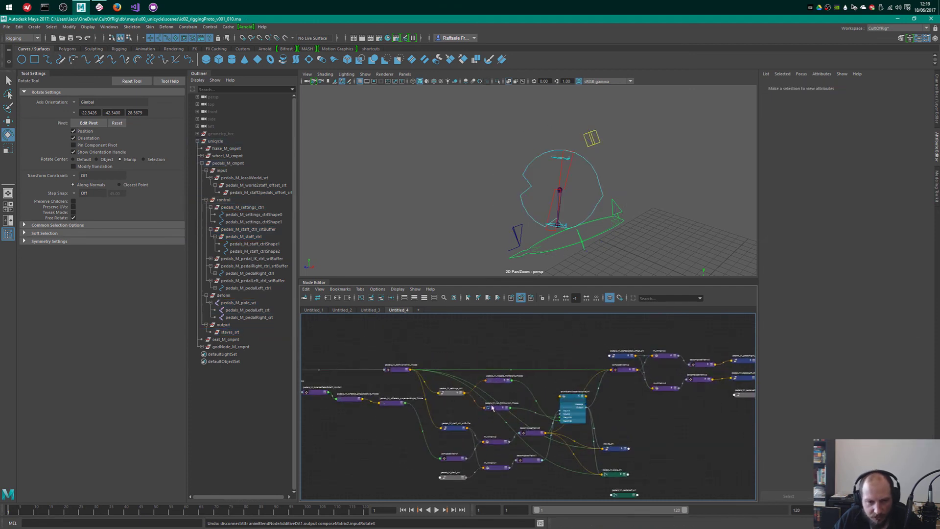
pyautogui.click(491, 360)
pyautogui.moveTo(491, 362); pyautogui.dragTo(508, 395)
pyautogui.moveTo(499, 360); pyautogui.dragTo(498, 382)
pyautogui.click(581, 356)
pyautogui.keyDown('alt'); pyautogui.moveTo(635, 367); pyautogui.dragTo(544, 365, button='middle'); pyautogui.keyUp('alt')
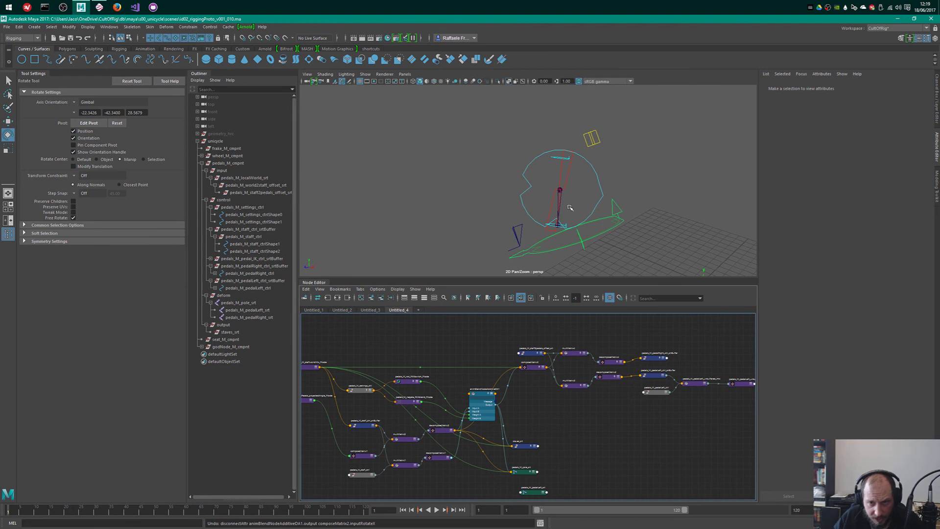
# - Move the staves, pole and left pedal output nodes together slightly higher, closer to animBlendNodeAdditiveDA1
pyautogui.keyDown('alt'); pyautogui.moveTo(571, 207); pyautogui.dragTo(592, 191); pyautogui.keyUp('alt')
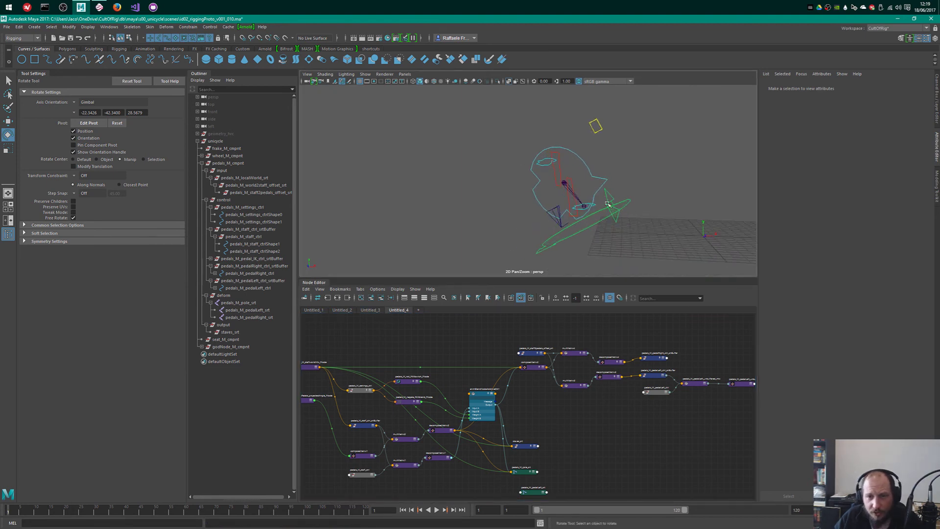
pyautogui.scroll(-1, 576, 442)
pyautogui.keyDown('alt'); pyautogui.moveTo(576, 442); pyautogui.dragTo(561, 441, button='right'); pyautogui.keyUp('alt')
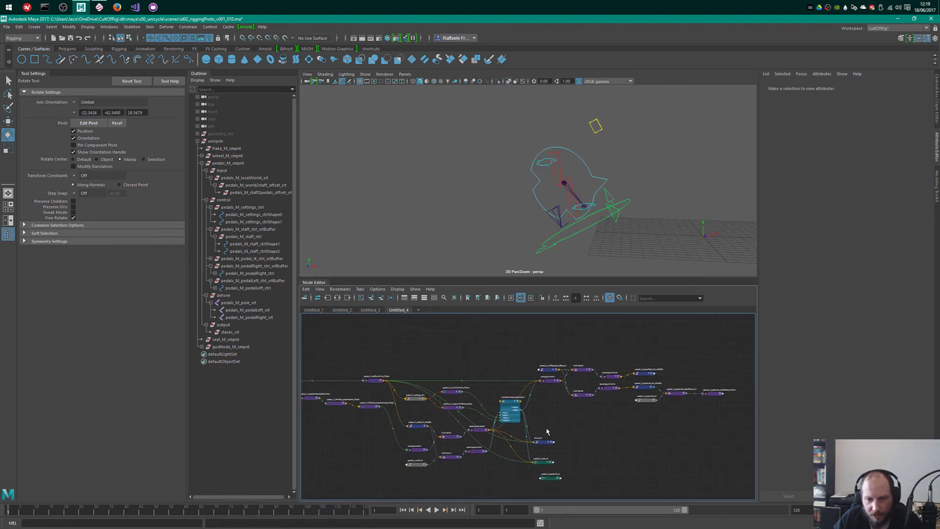
pyautogui.moveTo(543, 429)
pyautogui.mouseDown()
pyautogui.moveTo(556, 469)
pyautogui.moveTo(546, 434)
pyautogui.mouseUp()
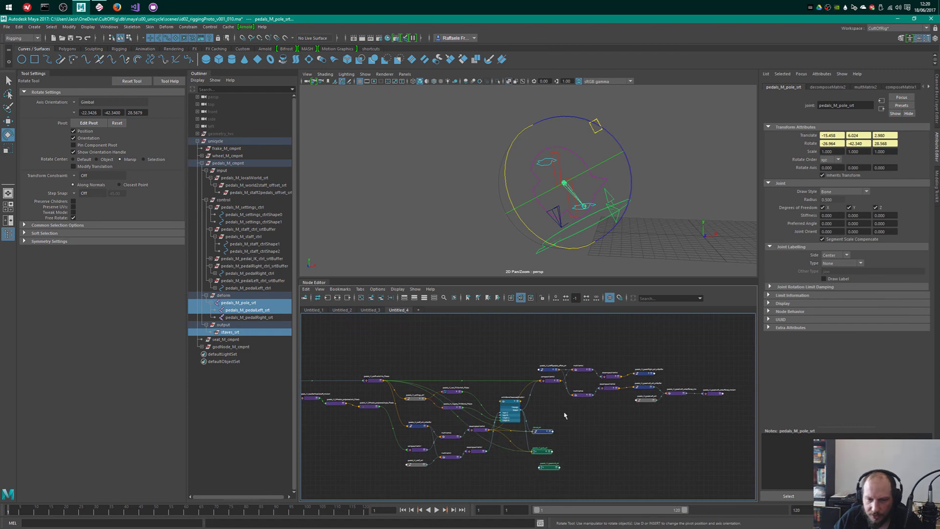
pyautogui.click(614, 477)
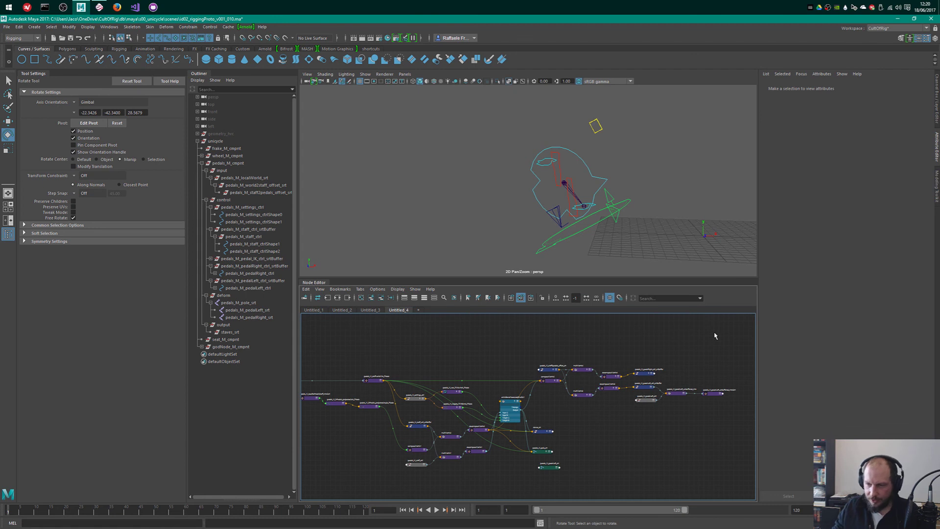
# - Nudge decomposeMatrix3 slightly right and down between multMatrix3 and the left pedal control buffer
pyautogui.click(603, 388)
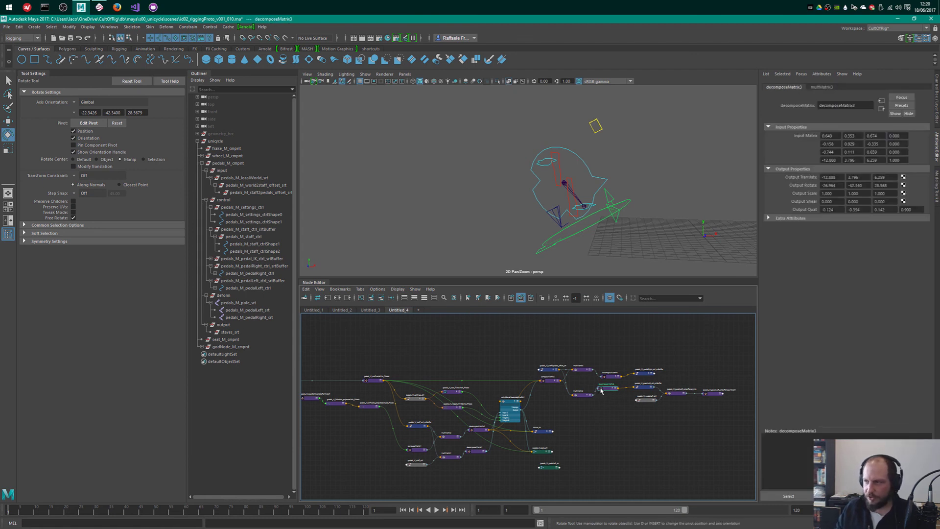
pyautogui.click(630, 423)
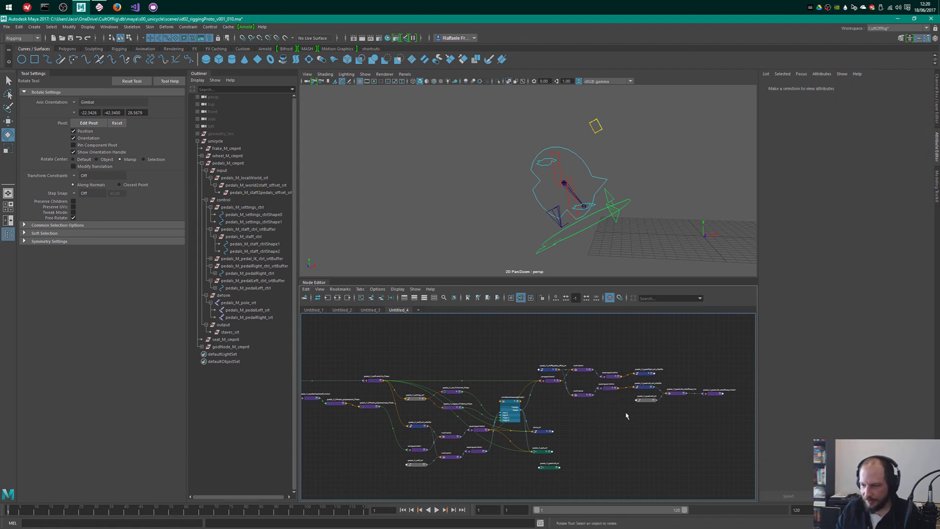
pyautogui.click(611, 390)
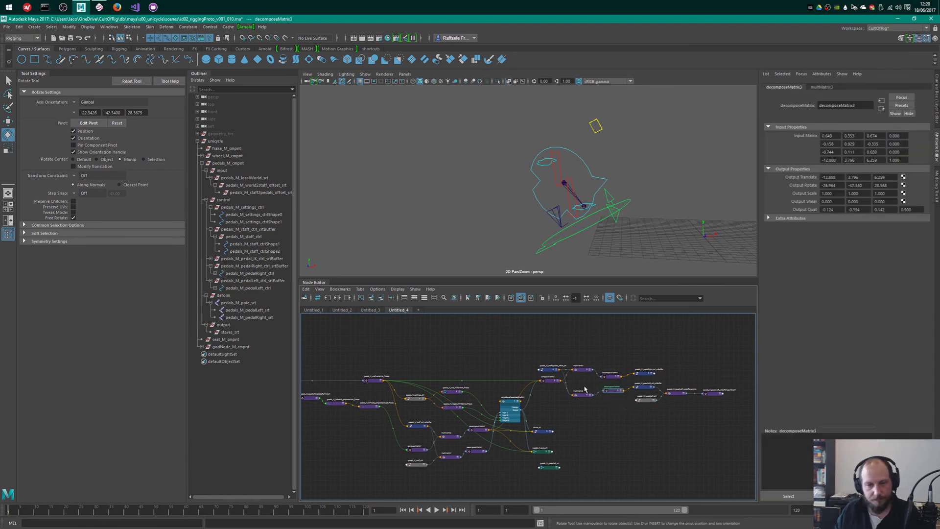
pyautogui.click(579, 342)
pyautogui.scroll(3, 579, 342)
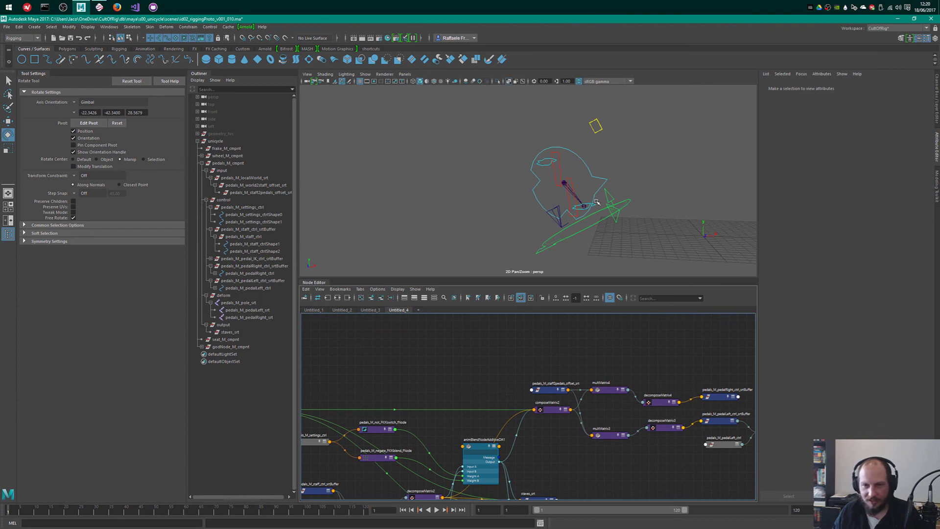
pyautogui.keyDown('alt'); pyautogui.moveTo(604, 226); pyautogui.dragTo(547, 334); pyautogui.keyUp('alt')
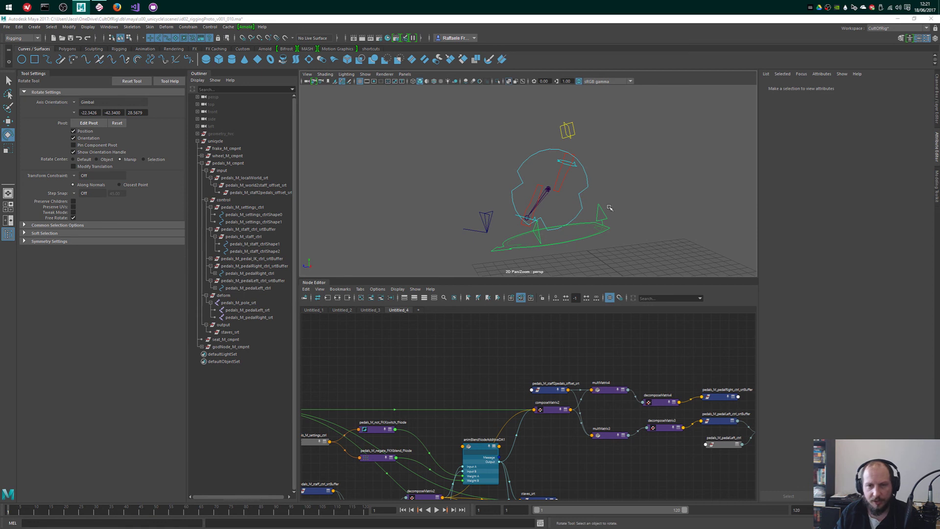
pyautogui.keyDown('alt'); pyautogui.moveTo(599, 207); pyautogui.dragTo(630, 202); pyautogui.keyUp('alt')
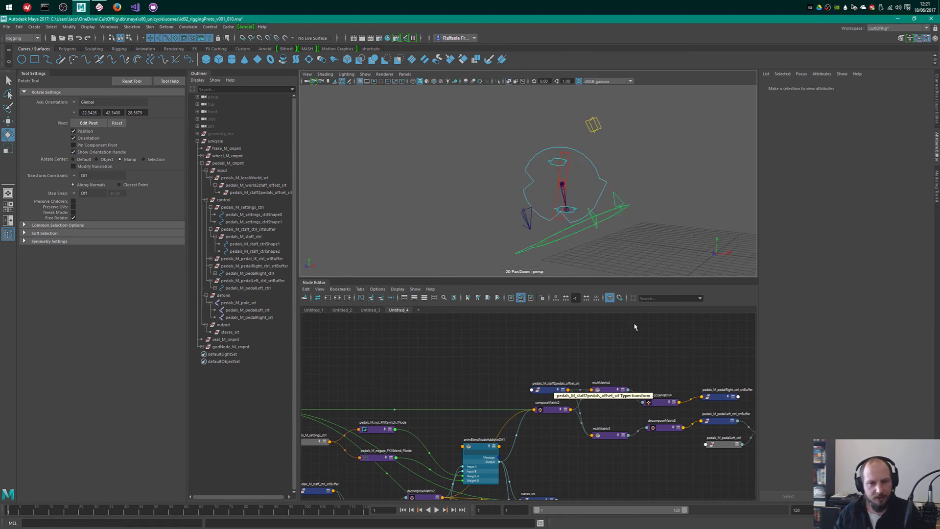
pyautogui.press('a')
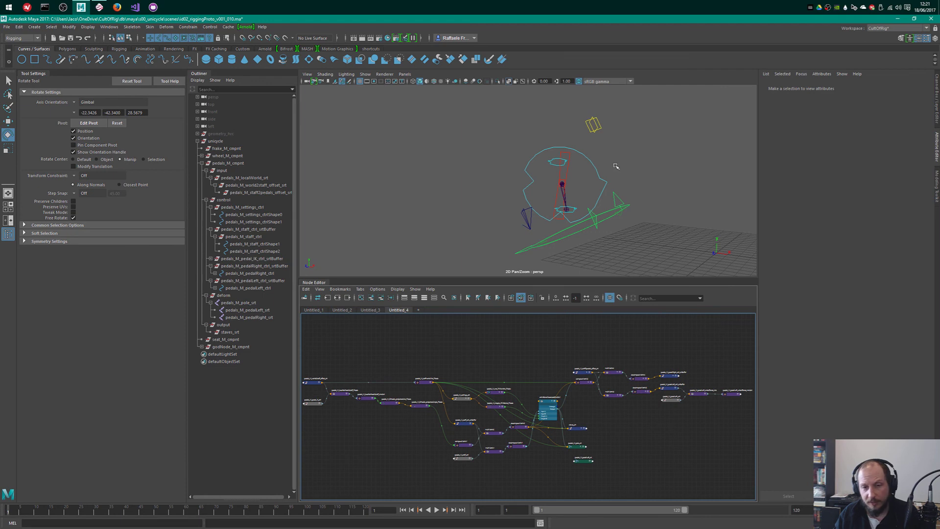
pyautogui.keyDown('alt'); pyautogui.moveTo(599, 189); pyautogui.dragTo(613, 193); pyautogui.keyUp('alt')
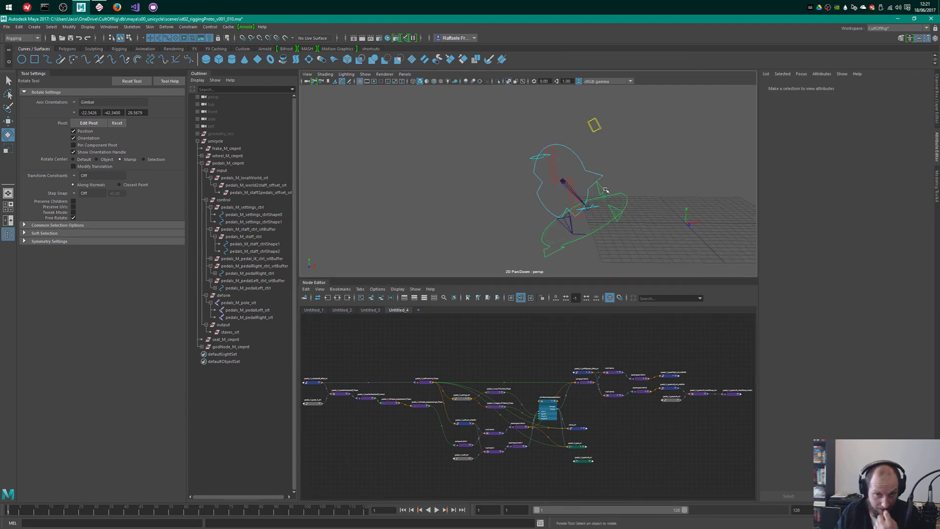